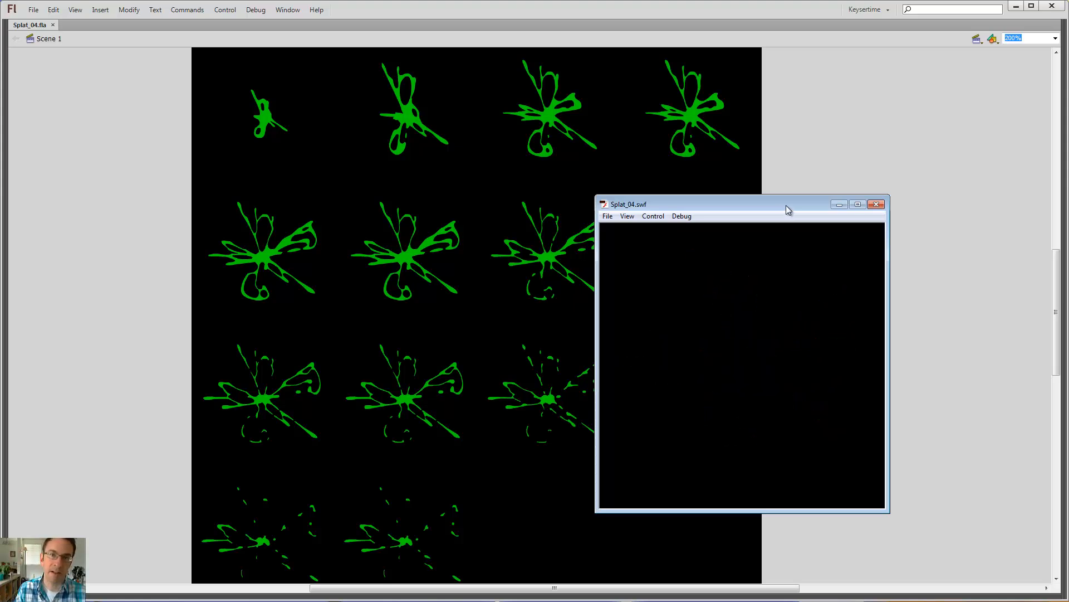
Close the movie preview, bring back the hidden panels and shrink the timeline area to give the stage more room
click(876, 205)
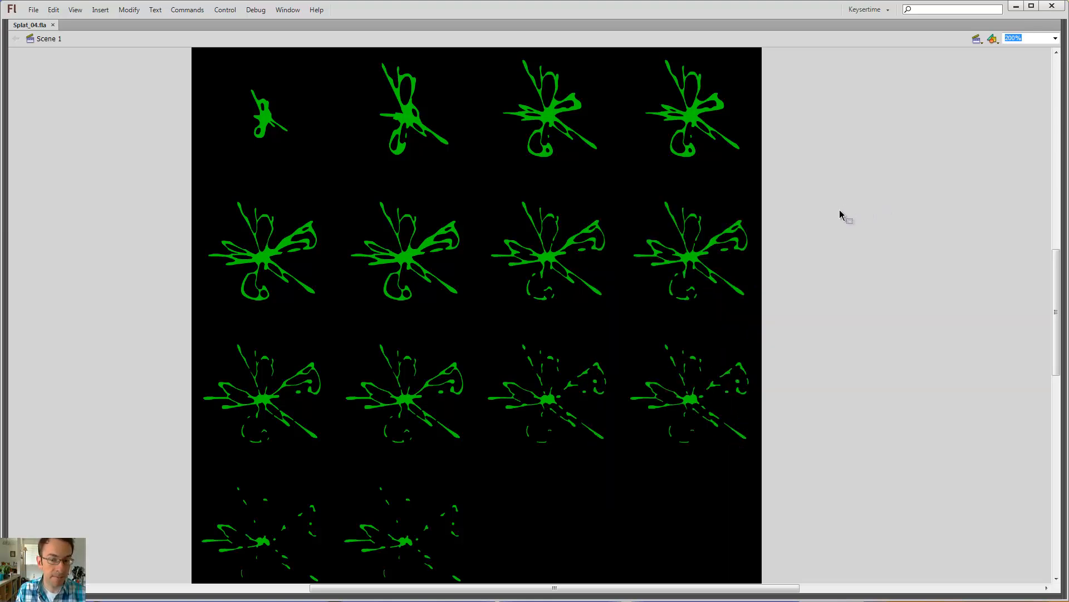
key(F4)
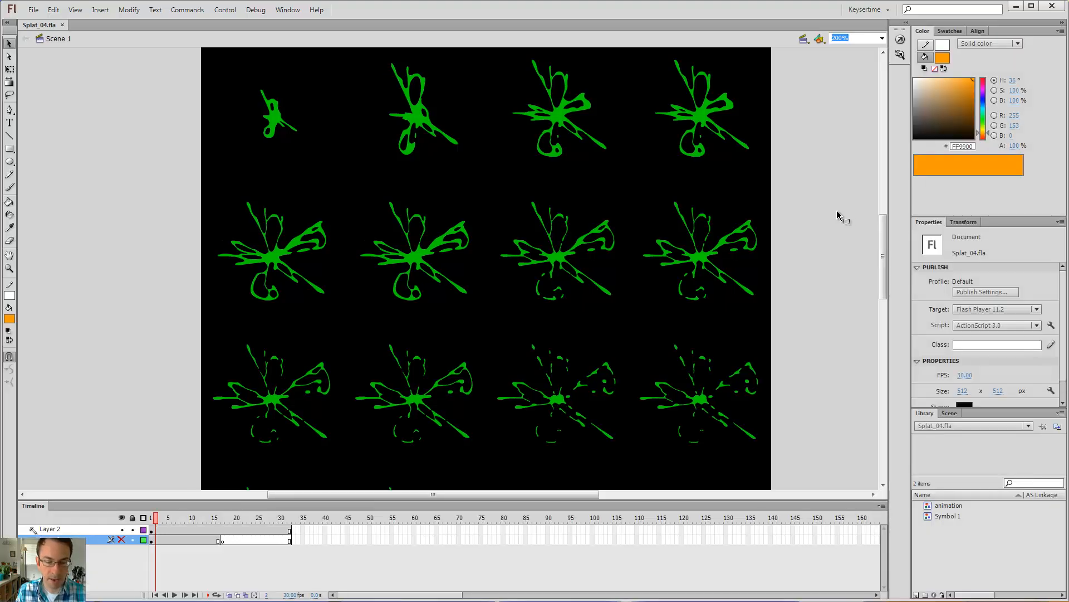
drag(408, 501, 408, 524)
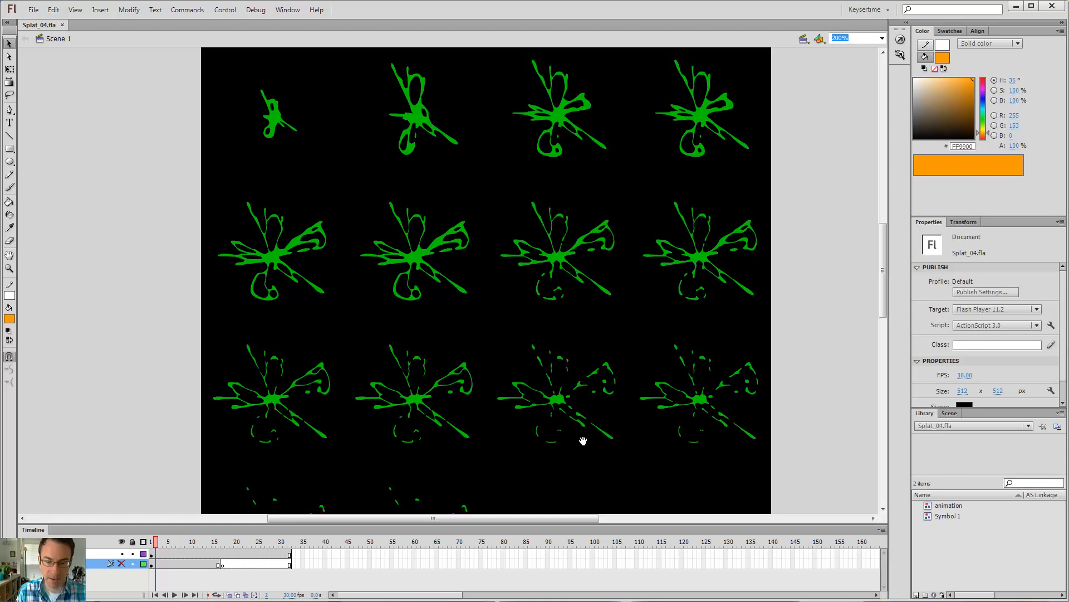
Hide the layer holding the grid of splat frames and show the layer with the single large splat
drag(582, 440, 594, 460)
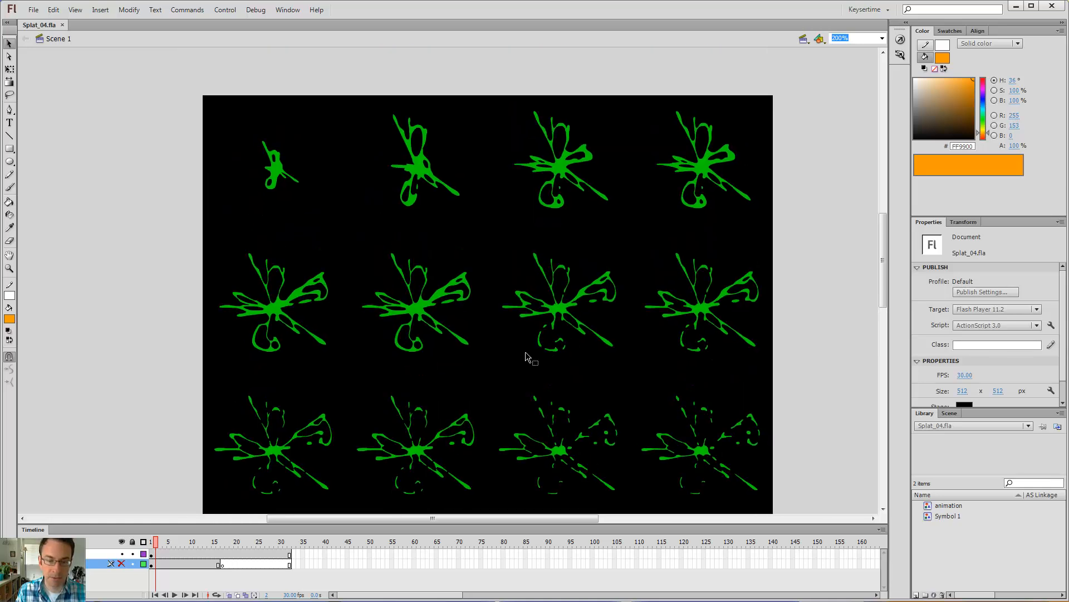
drag(525, 357, 468, 290)
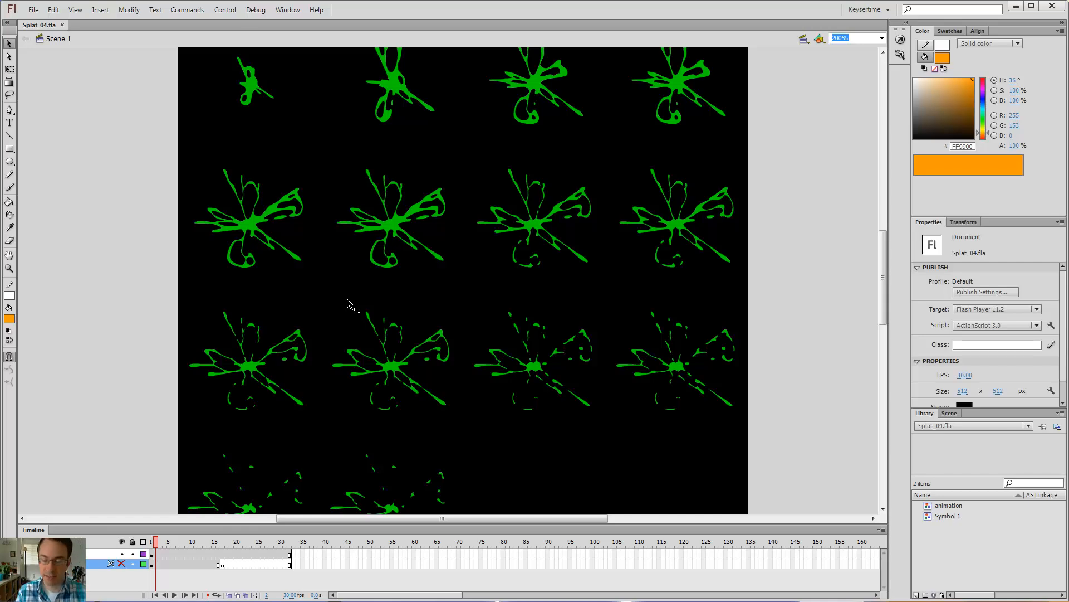
scroll(350, 303, up, 3)
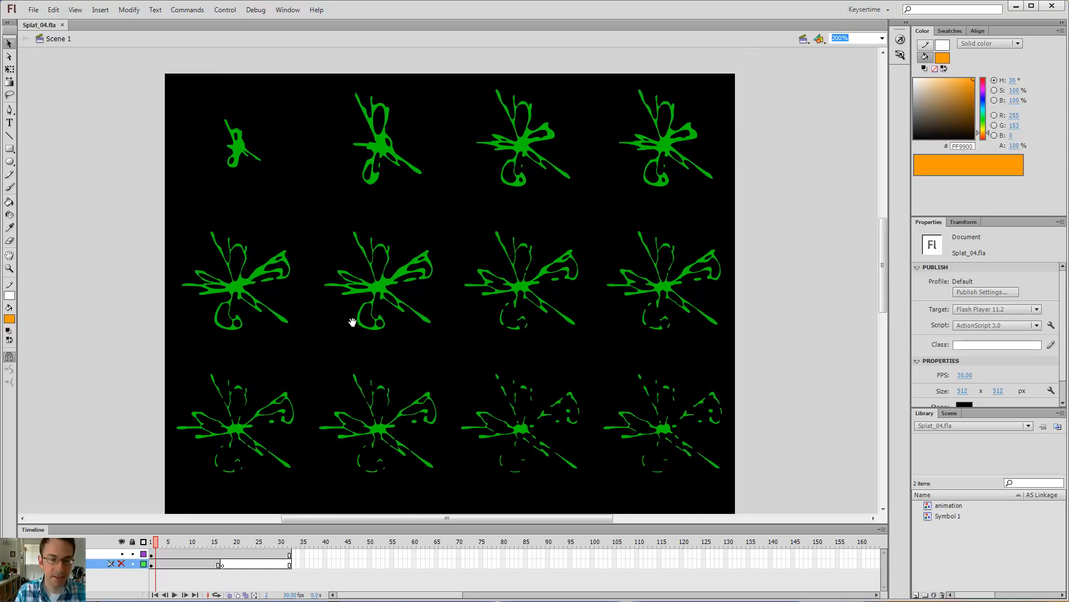
click(378, 152)
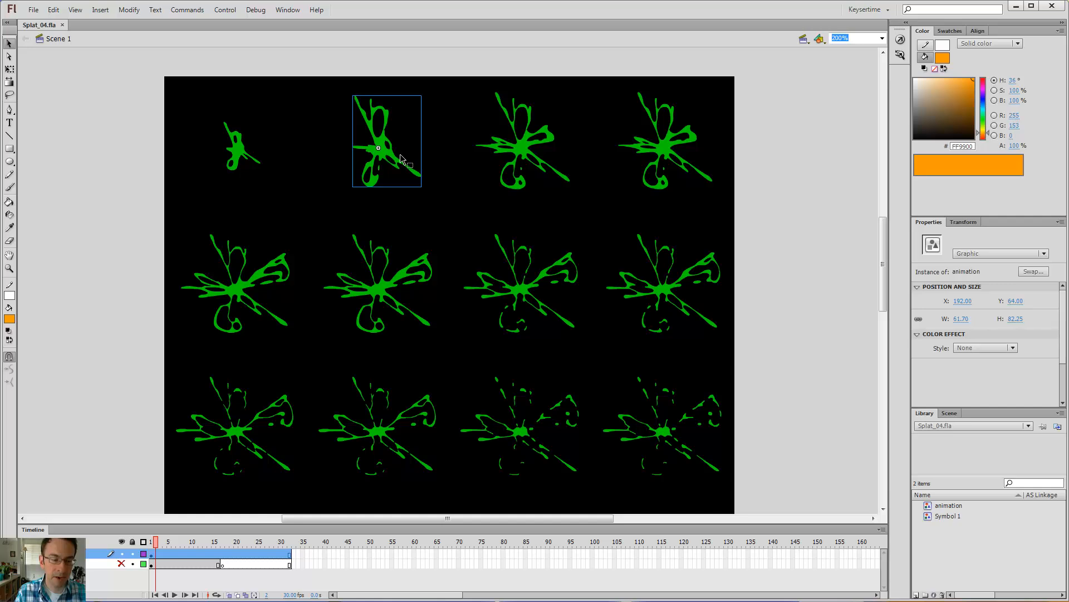
click(139, 385)
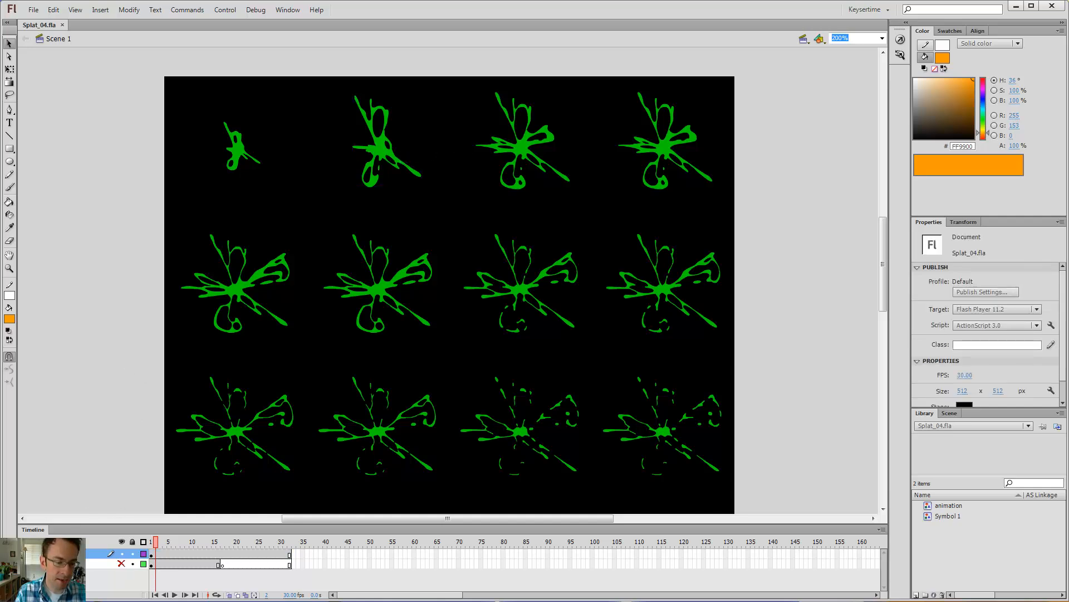
click(122, 554)
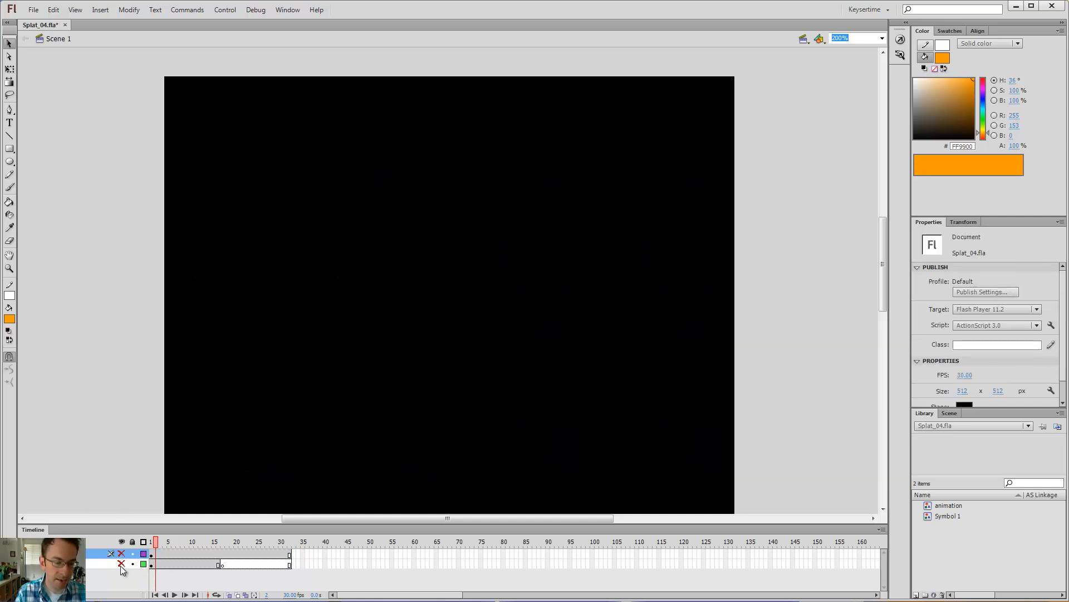
click(122, 563)
drag(563, 328, 551, 306)
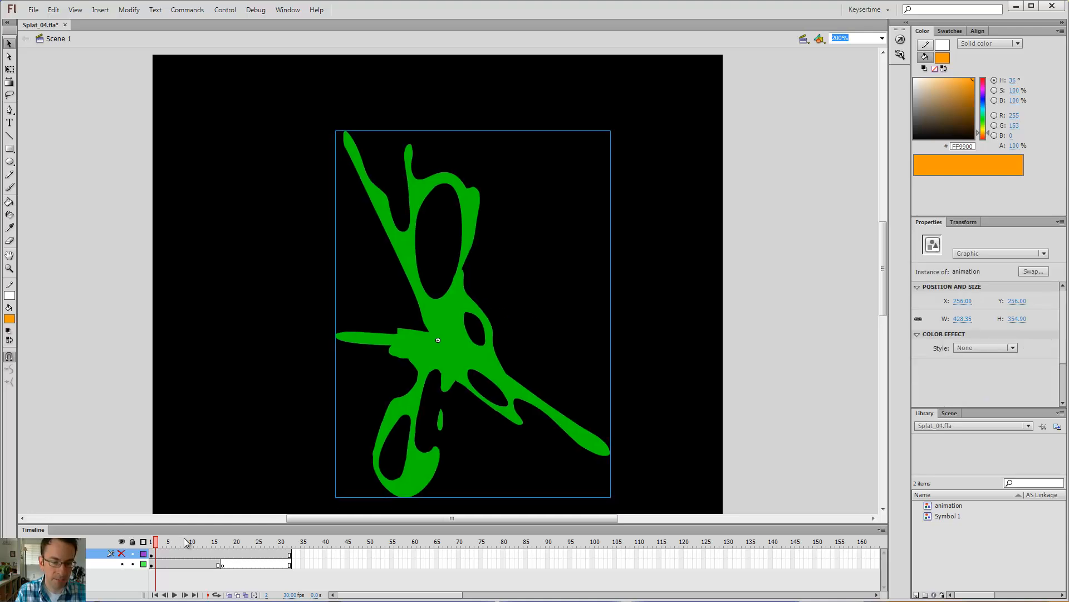
Return to frame 1, open the large splat's animation symbol for editing and view it at 100%
drag(163, 543, 134, 558)
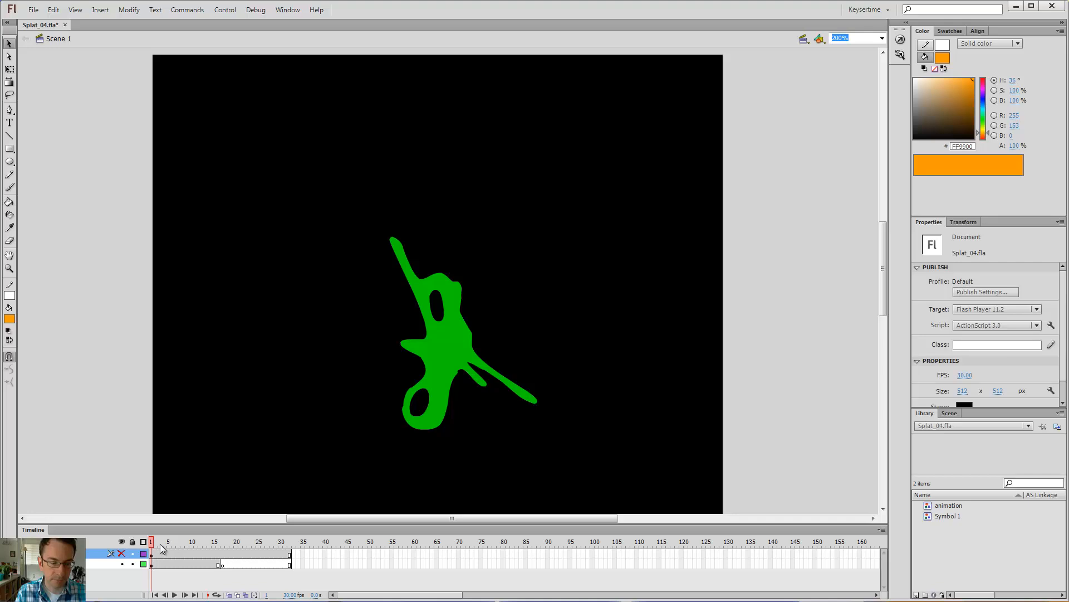
click(155, 544)
click(151, 543)
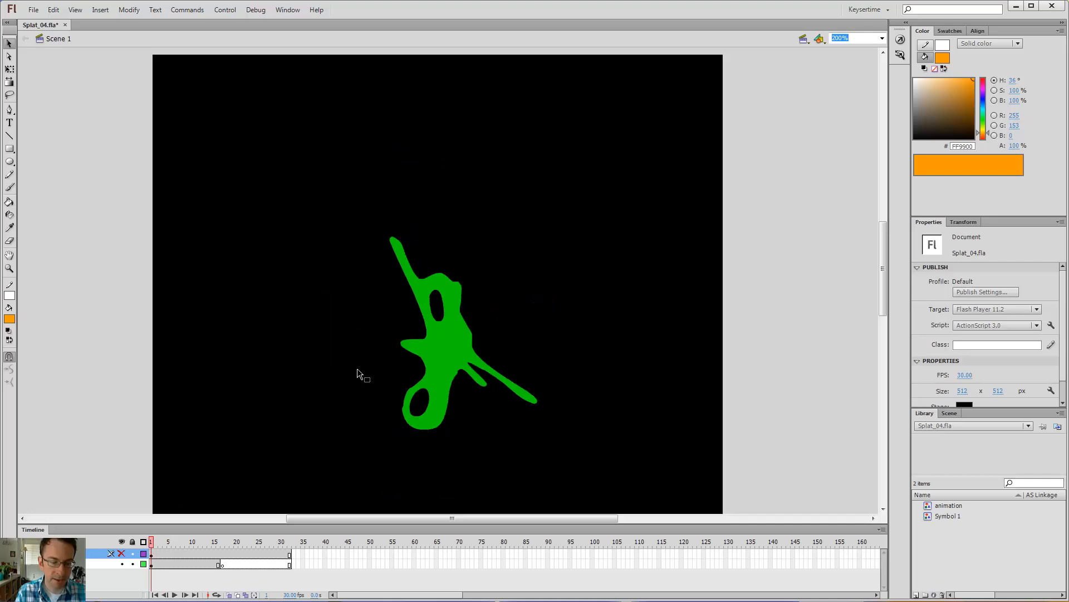
double_click(457, 338)
drag(576, 332, 575, 292)
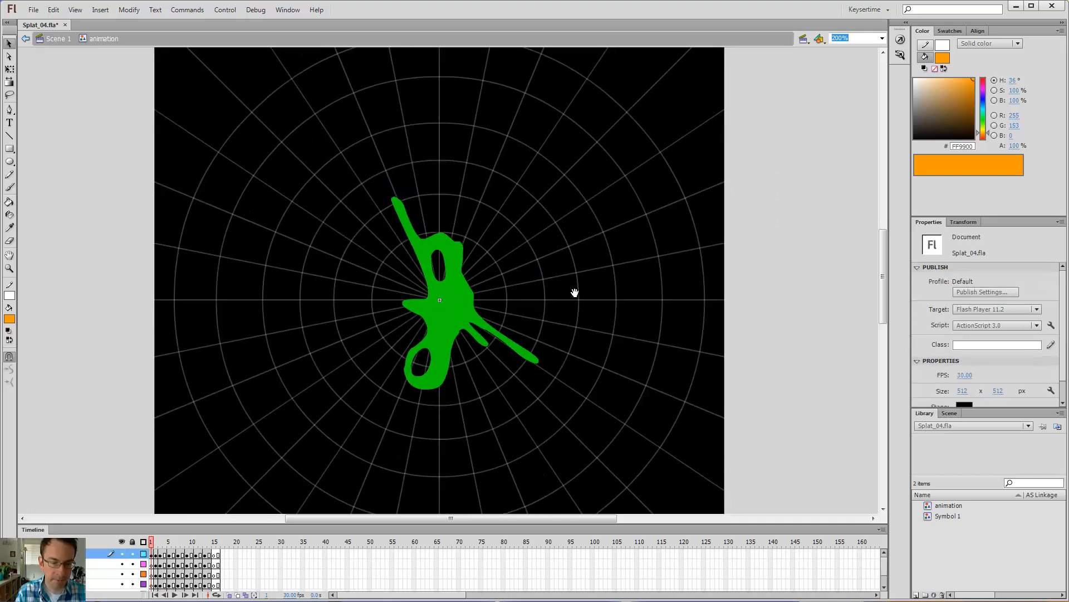
key(ctrl+minus)
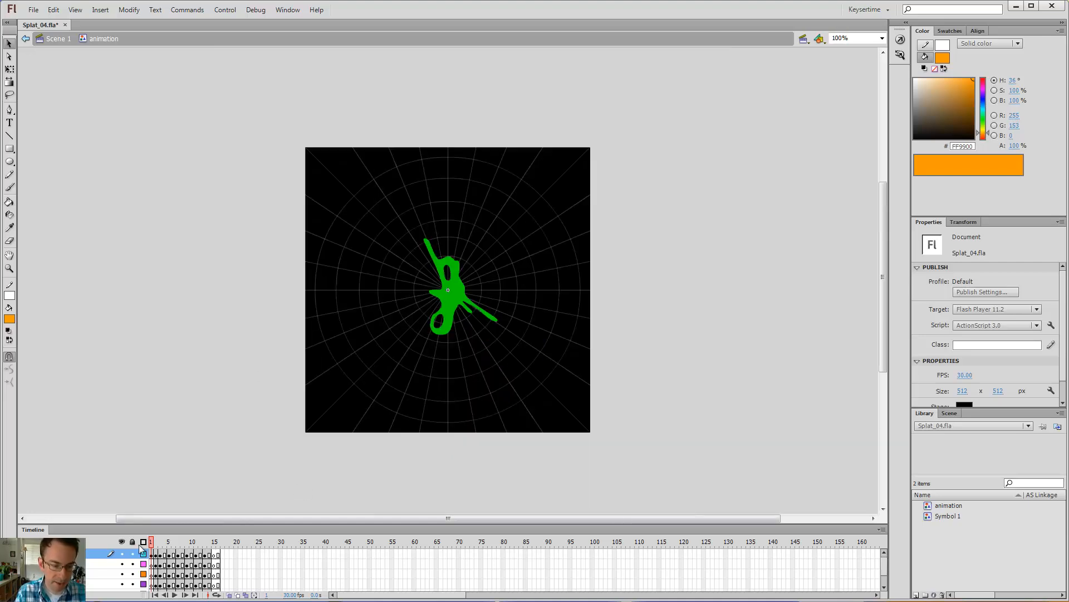
Scrub through the splat's frames and check on frame 8 which layer holds the upper-right arm
click(179, 543)
mouse_move(181, 546)
mouse_down()
mouse_move(196, 546)
mouse_move(183, 546)
mouse_up()
click(540, 270)
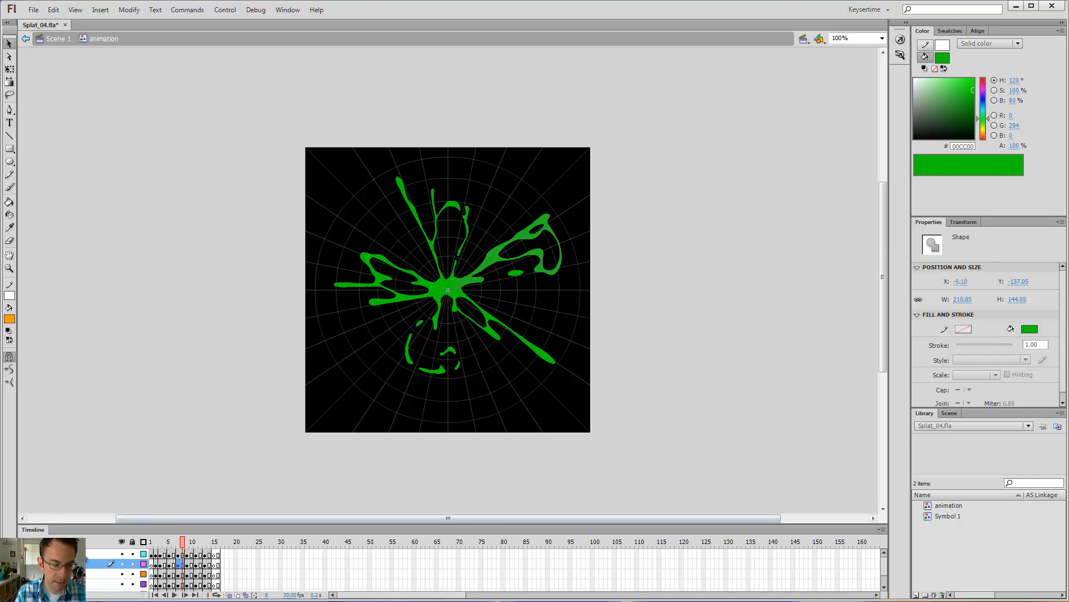
drag(182, 545, 156, 500)
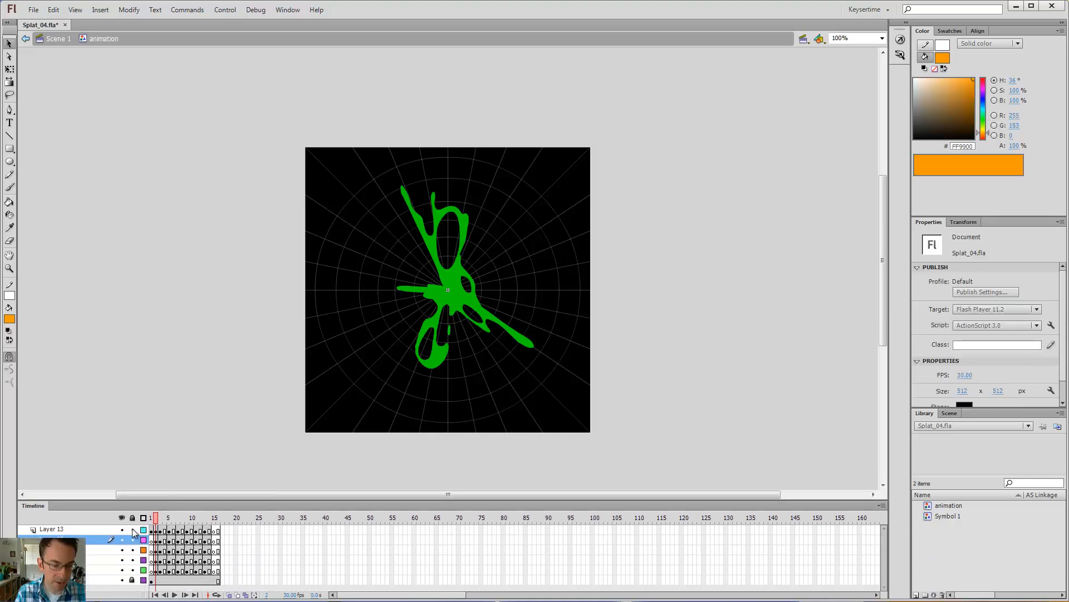
Lock the layers other than the upper-right arm's layer and enable Edit Multiple Frames across the whole animation
drag(133, 550, 133, 569)
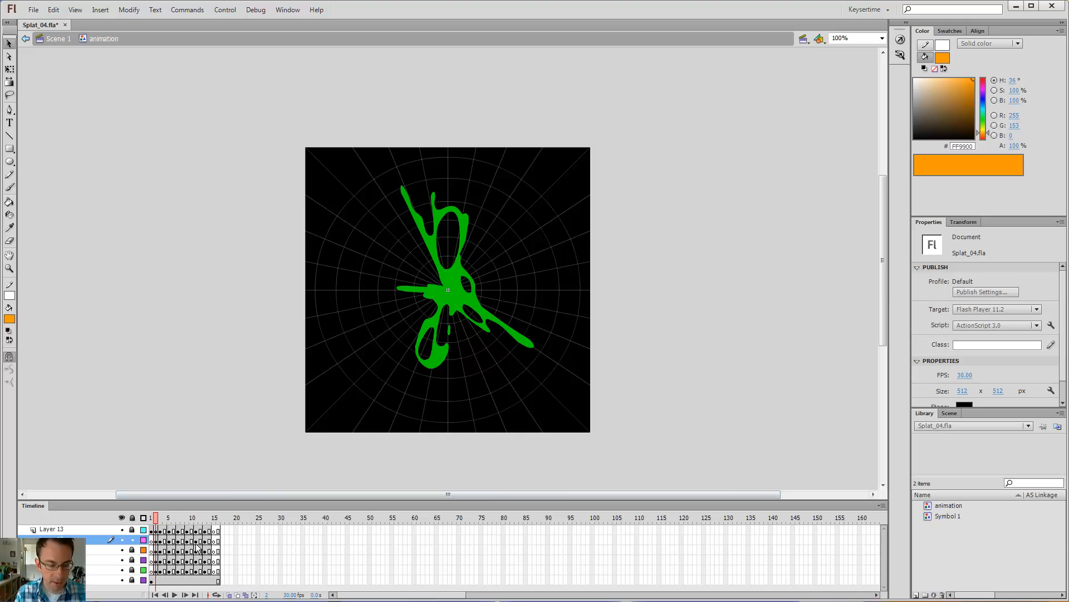
click(245, 595)
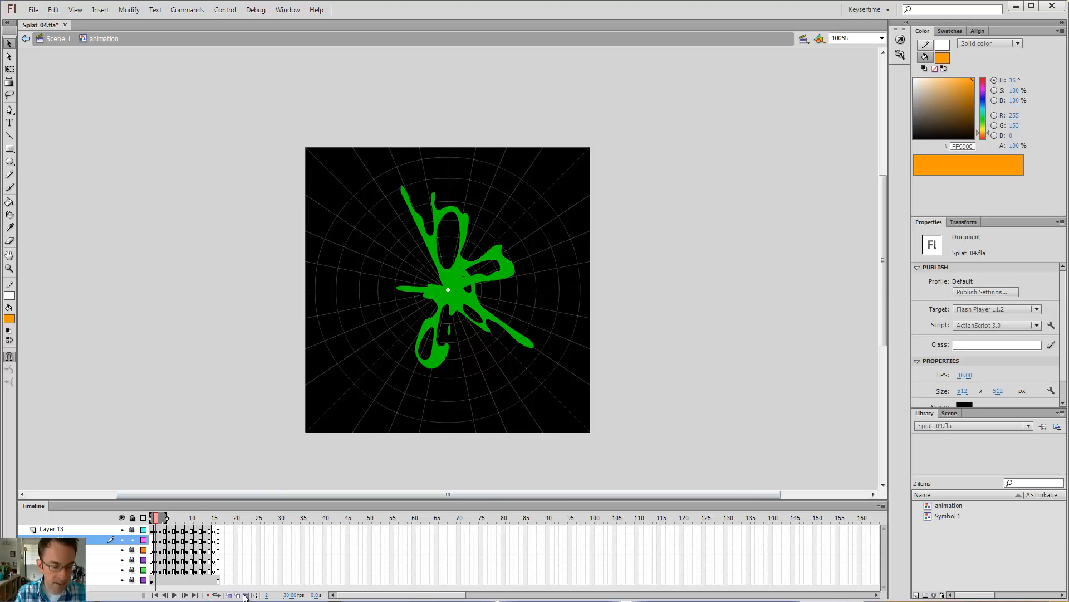
drag(168, 521, 216, 524)
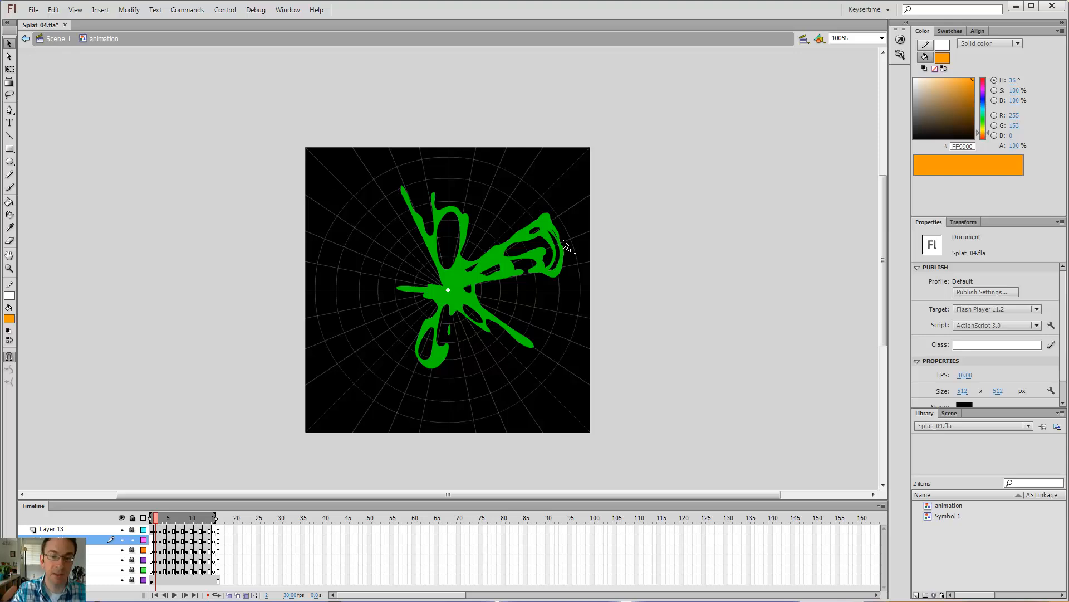
Display the other splat layers as outlines and select the upper-right arm on all frames for Free Transform
click(144, 529)
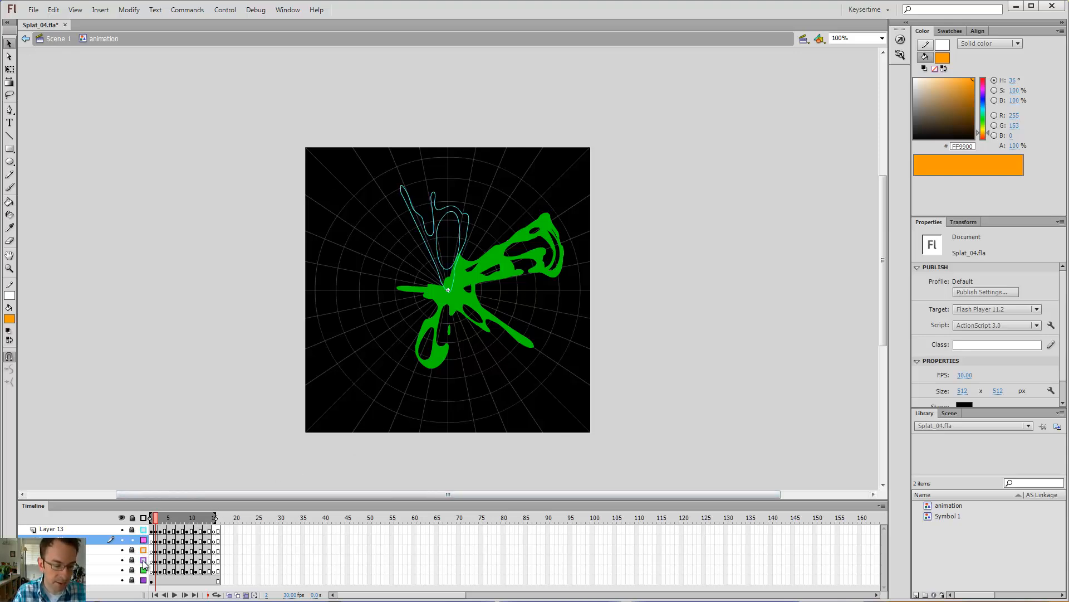
drag(143, 571, 143, 572)
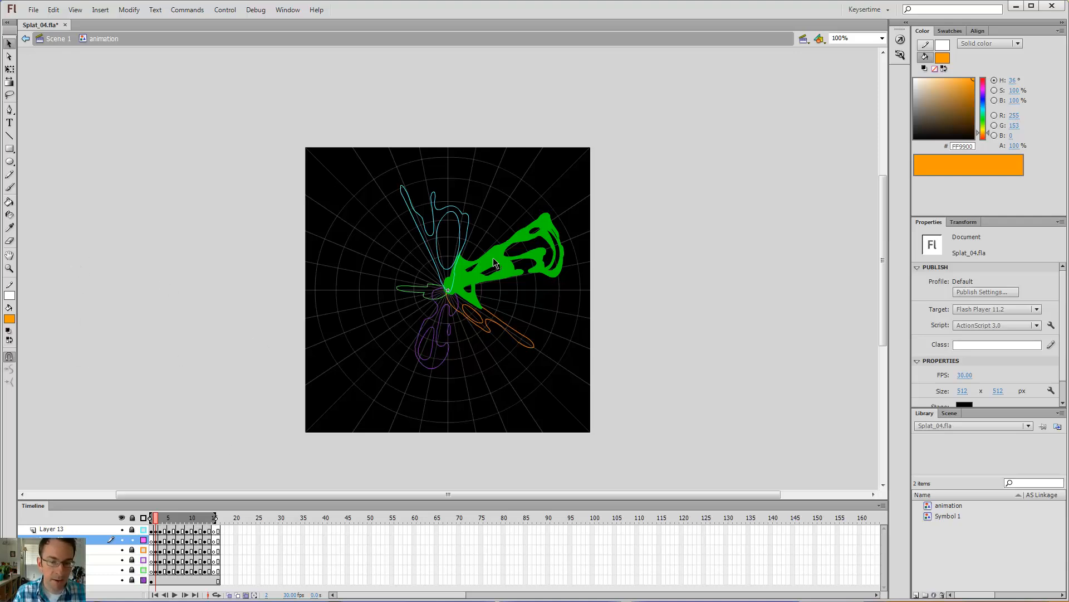
click(546, 263)
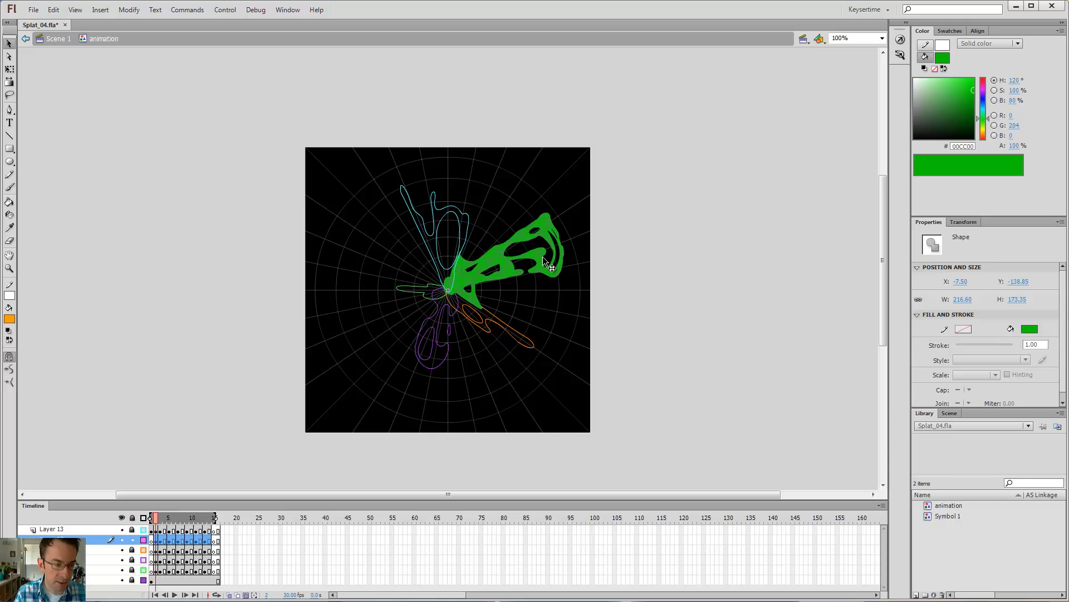
key(q)
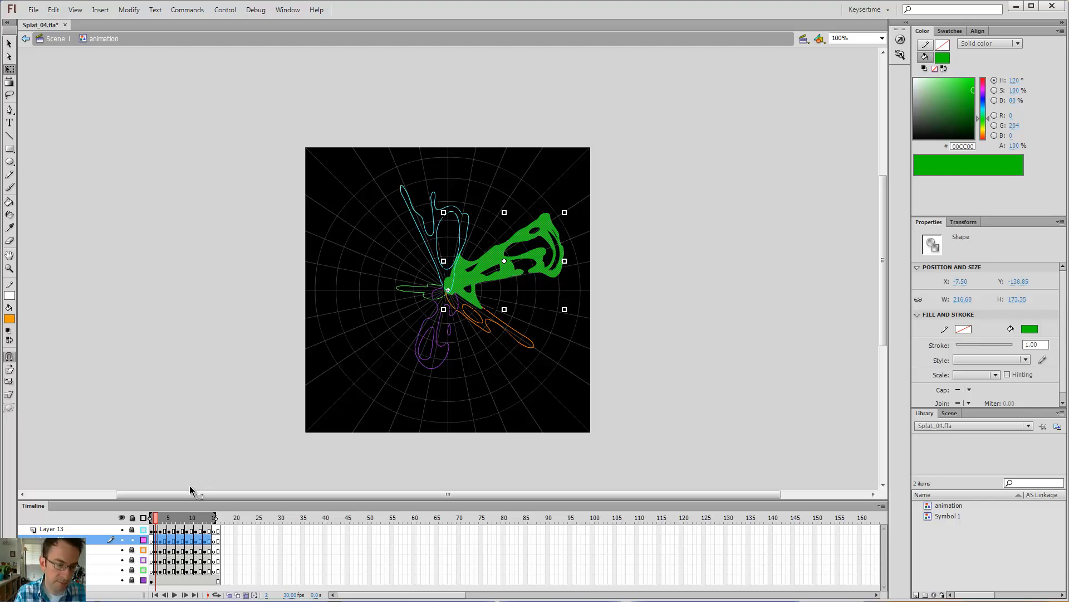
Try to distort the upper-right arm on all frames at once from its lower-left corner
key(v)
mouse_move(168, 521)
mouse_down()
mouse_move(211, 522)
mouse_move(149, 518)
mouse_up()
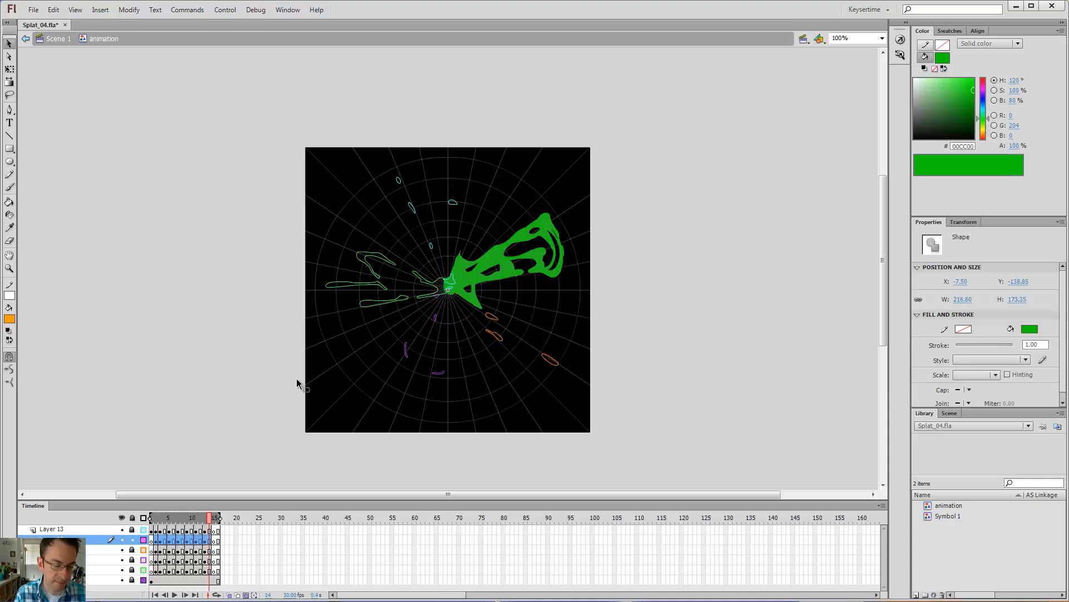
key(q)
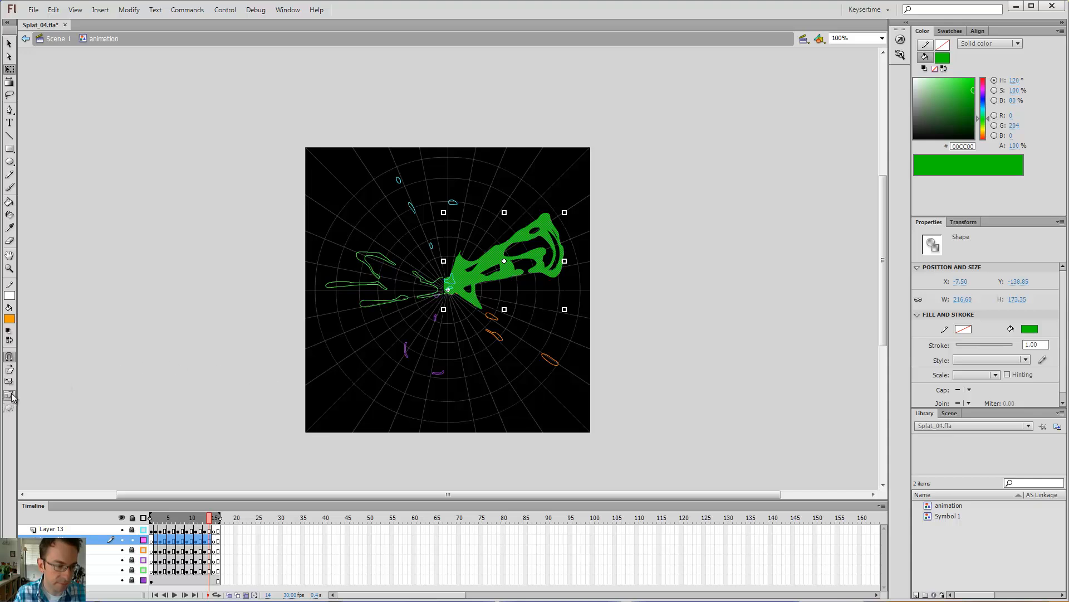
click(10, 396)
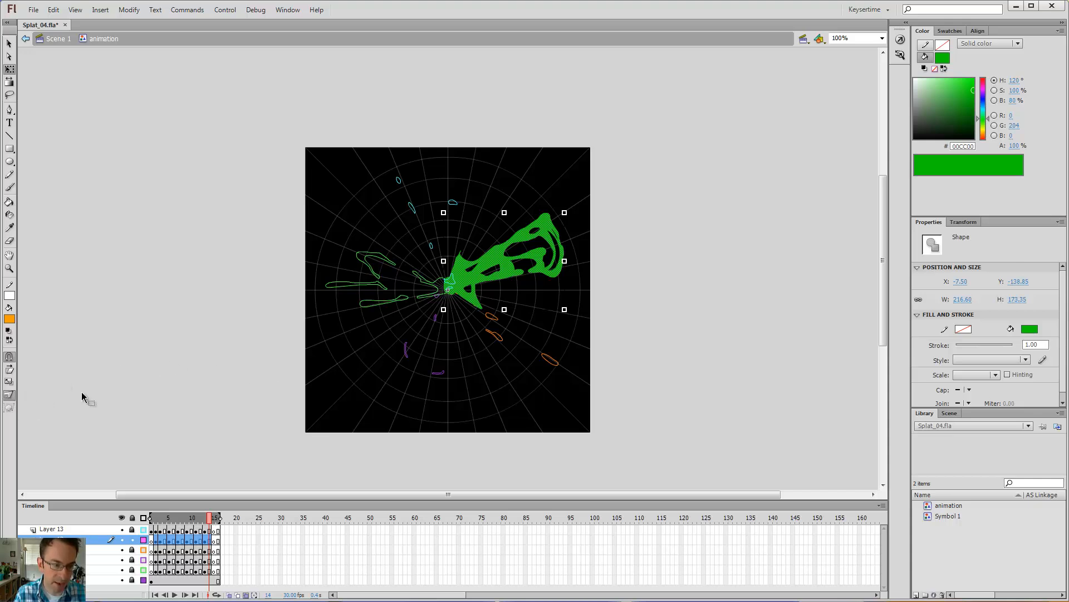
mouse_move(443, 309)
mouse_down()
mouse_move(395, 316)
mouse_move(382, 371)
mouse_move(444, 286)
mouse_move(498, 296)
mouse_move(434, 314)
mouse_move(482, 292)
mouse_move(462, 287)
mouse_move(491, 283)
mouse_move(446, 294)
mouse_up()
click(288, 229)
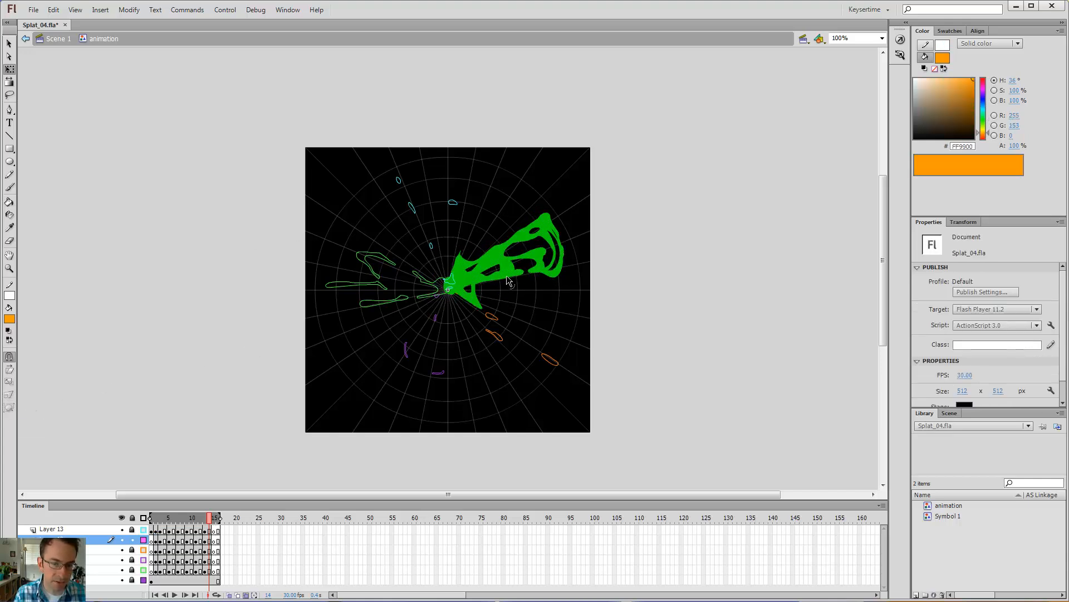
click(507, 257)
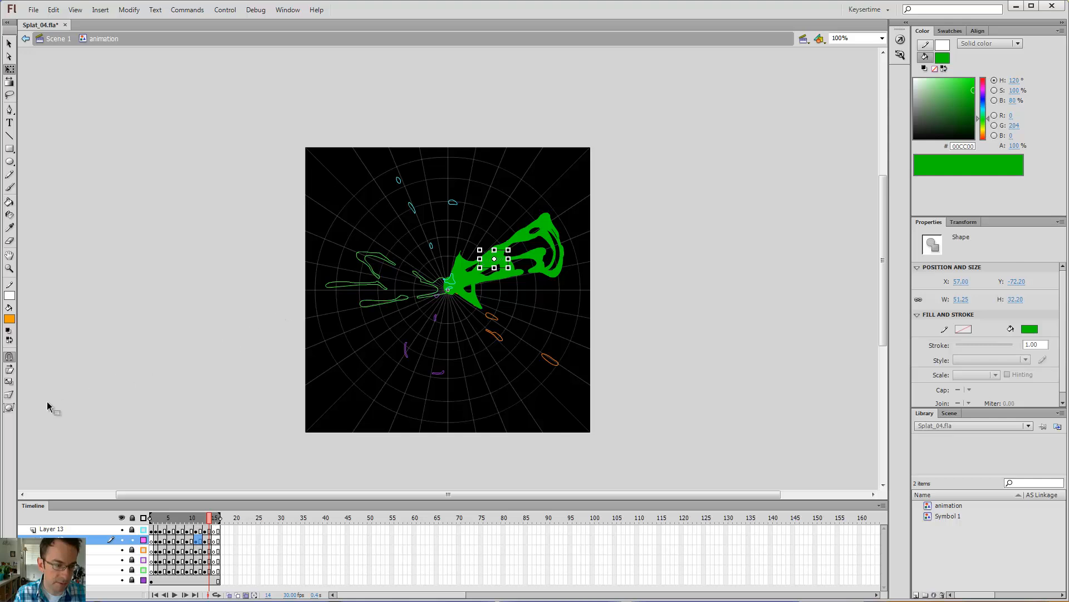
click(564, 249)
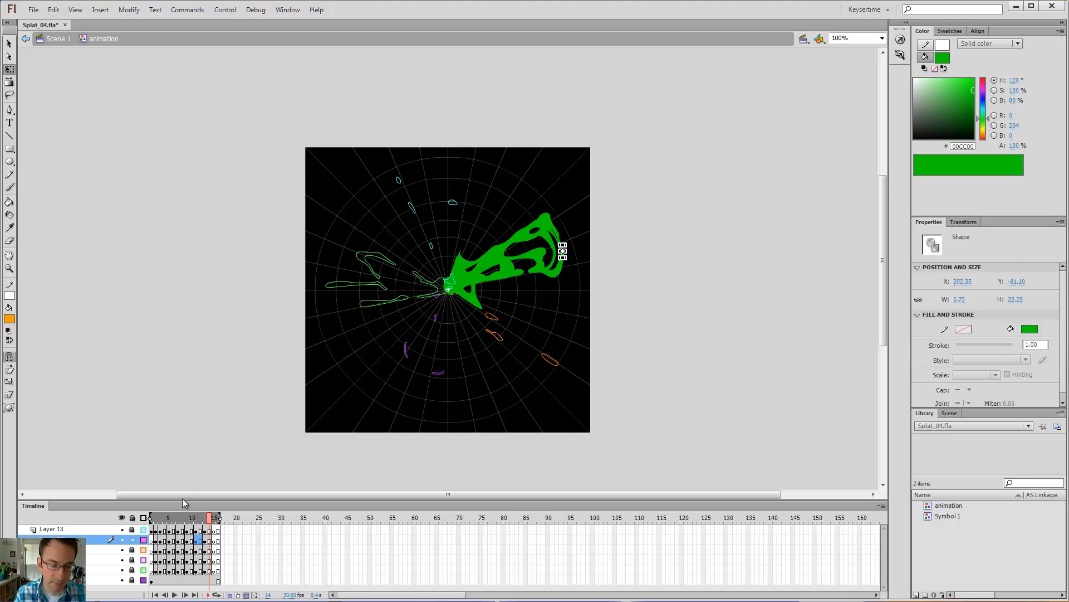
Try to warp only frame 8's upper-right arm with the Envelope modifier, pulling in its base and spreading its outer end
drag(207, 518, 186, 520)
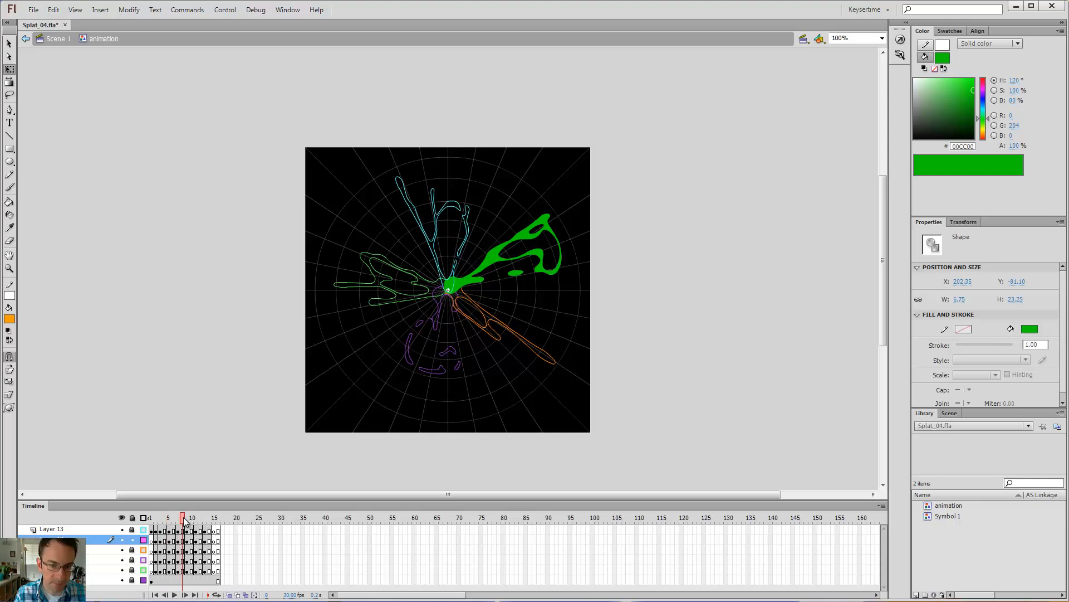
click(476, 278)
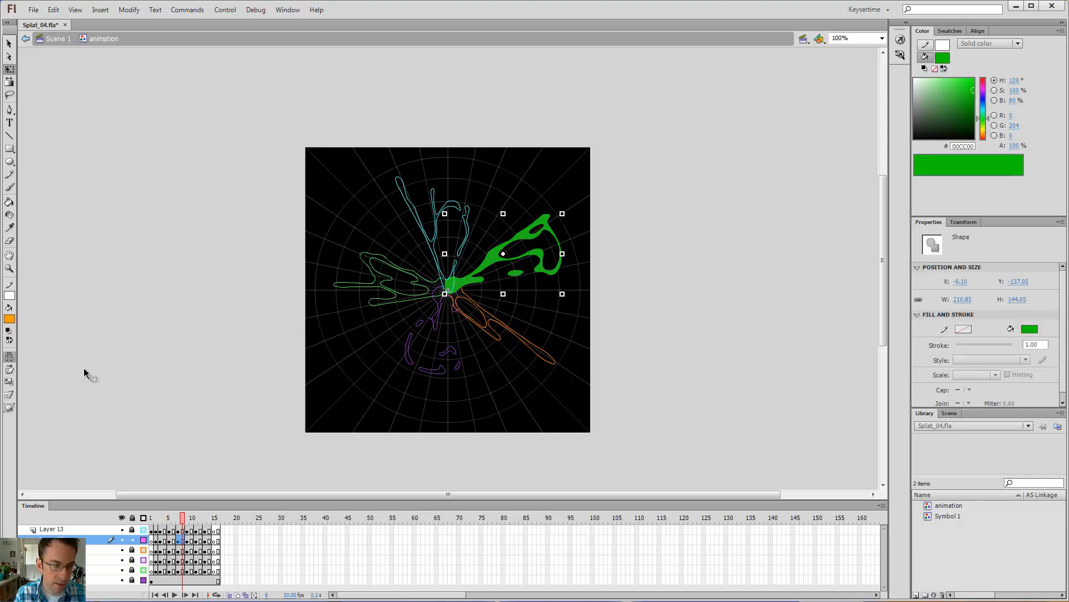
click(9, 408)
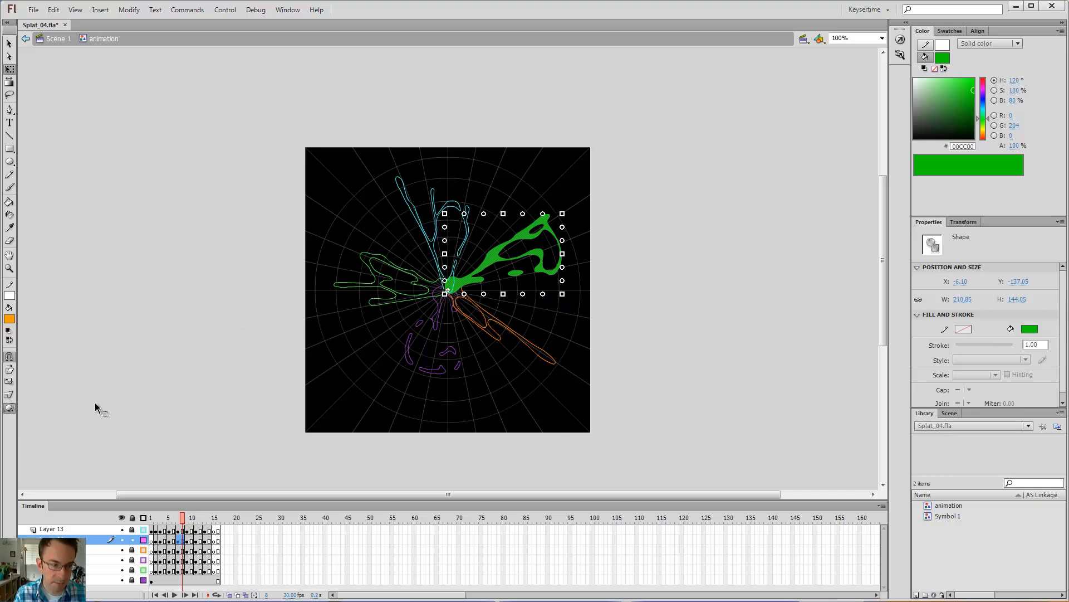
drag(446, 296, 471, 237)
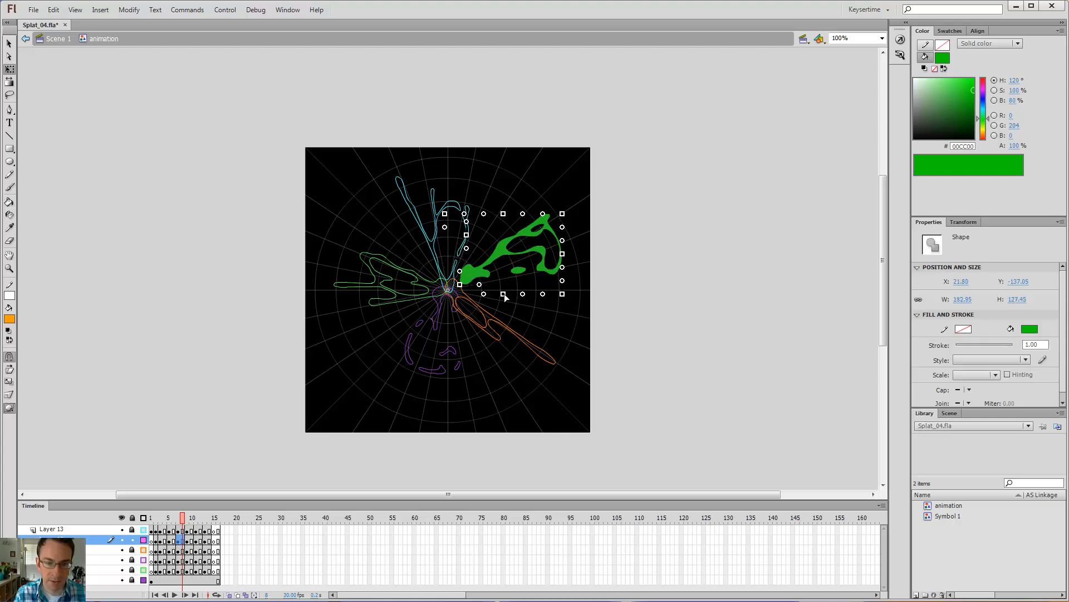
drag(504, 296, 532, 301)
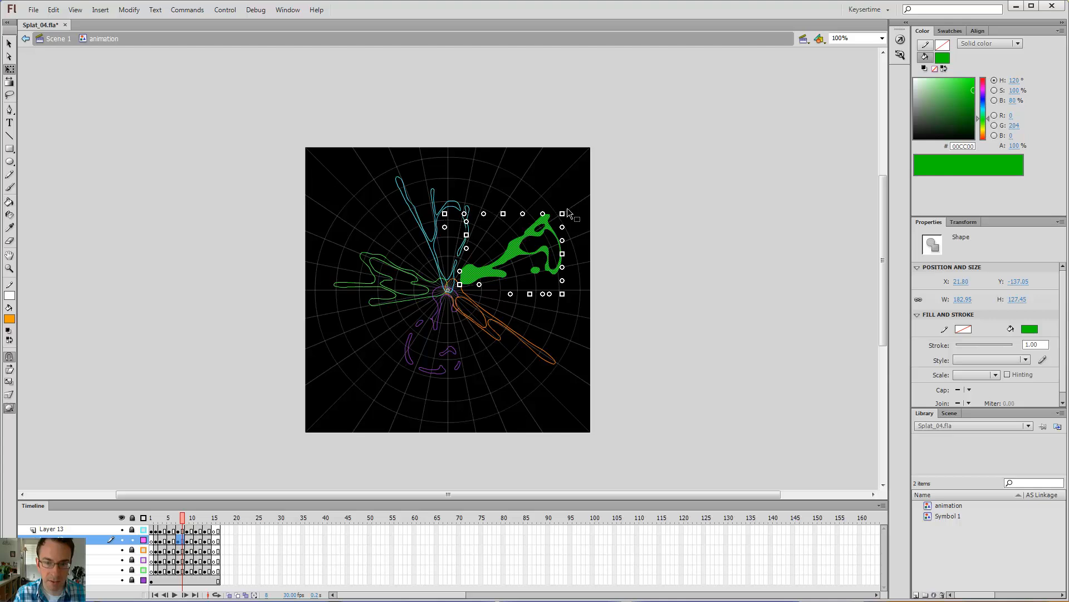
drag(563, 216, 548, 191)
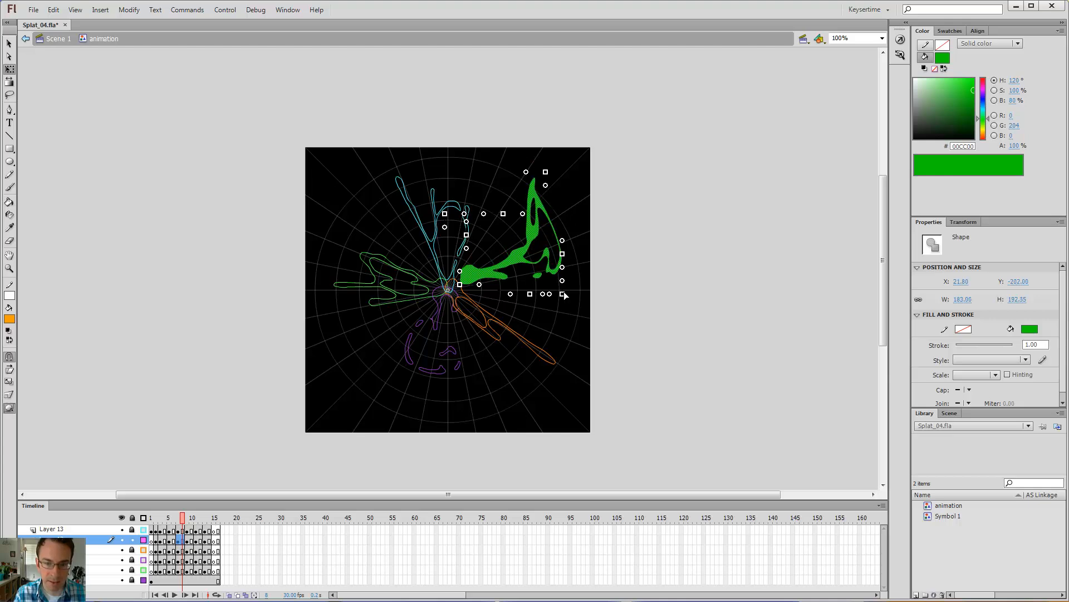
drag(564, 296, 584, 360)
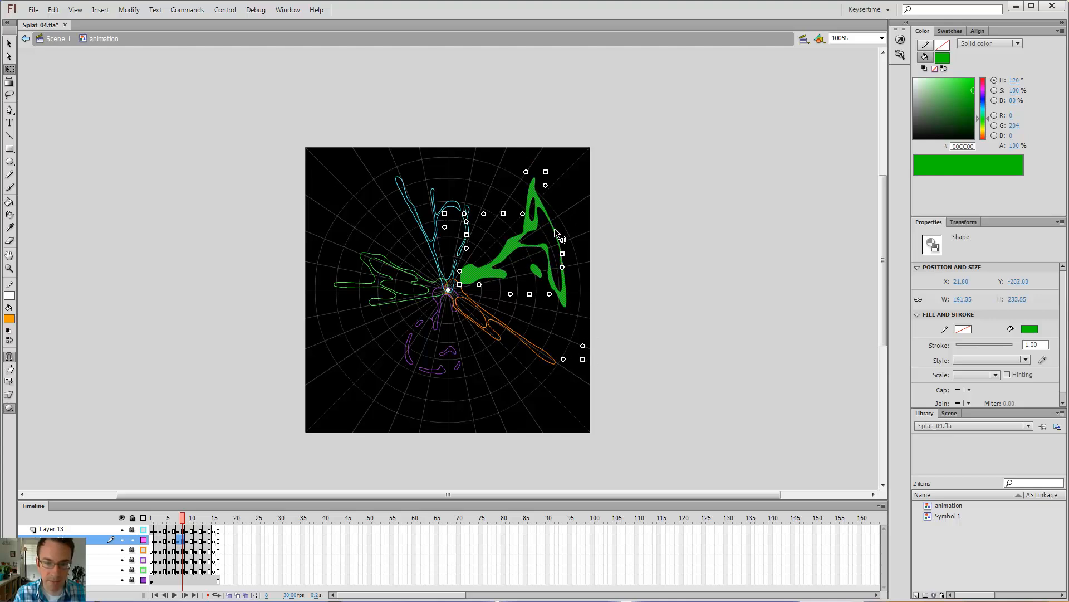
drag(563, 254, 577, 243)
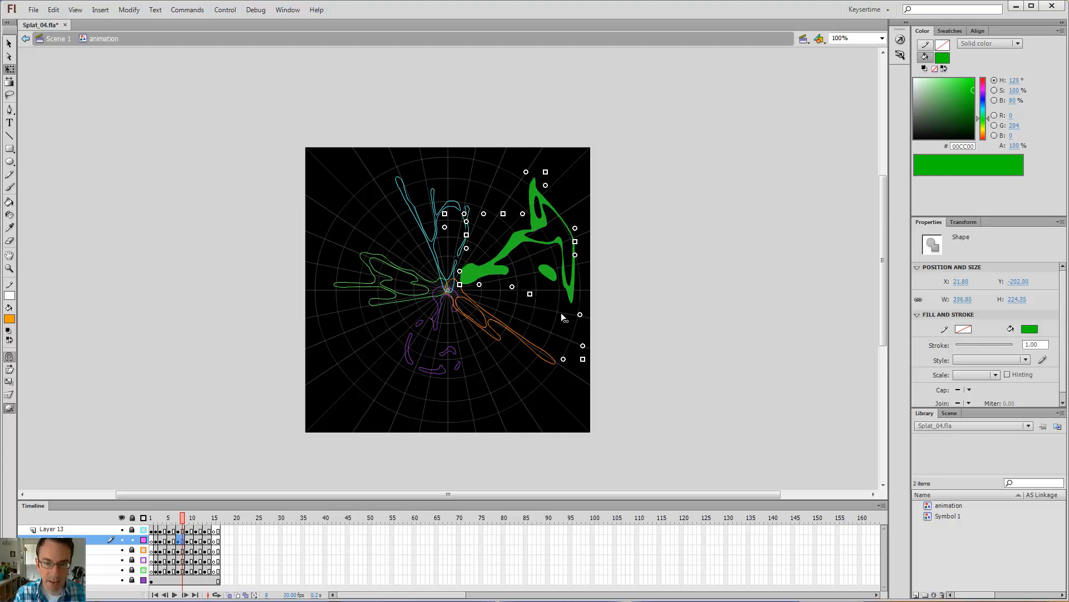
Undo the envelope warping of the upper-right arm on frame 8 and deselect the shape
click(647, 252)
key(ctrl+z)
key(ctrl+z)
key(ctrl+z)
key(ctrl+z)
key(ctrl+z)
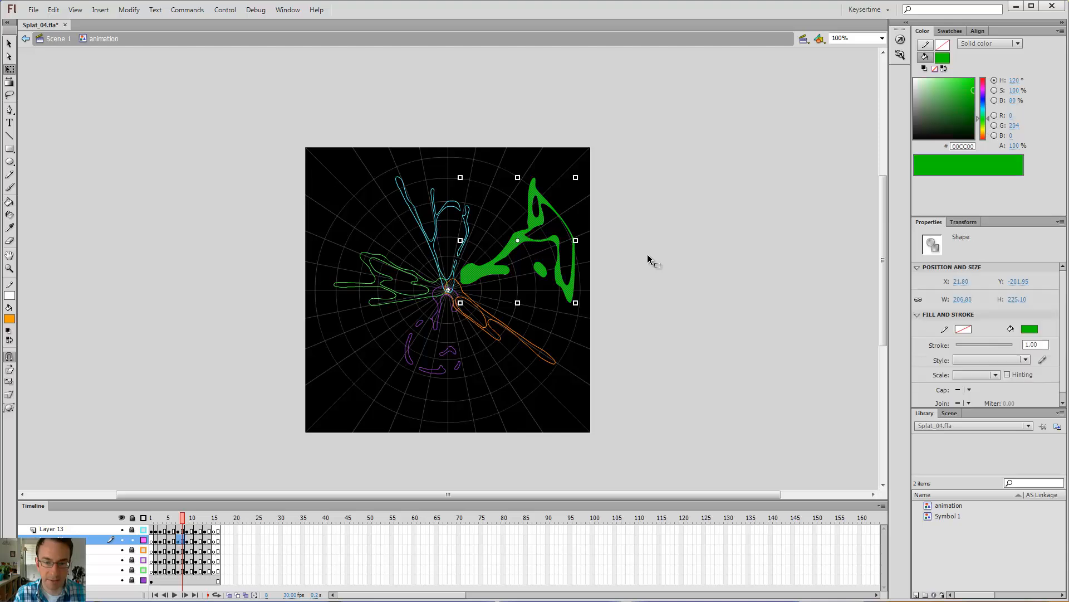
click(615, 263)
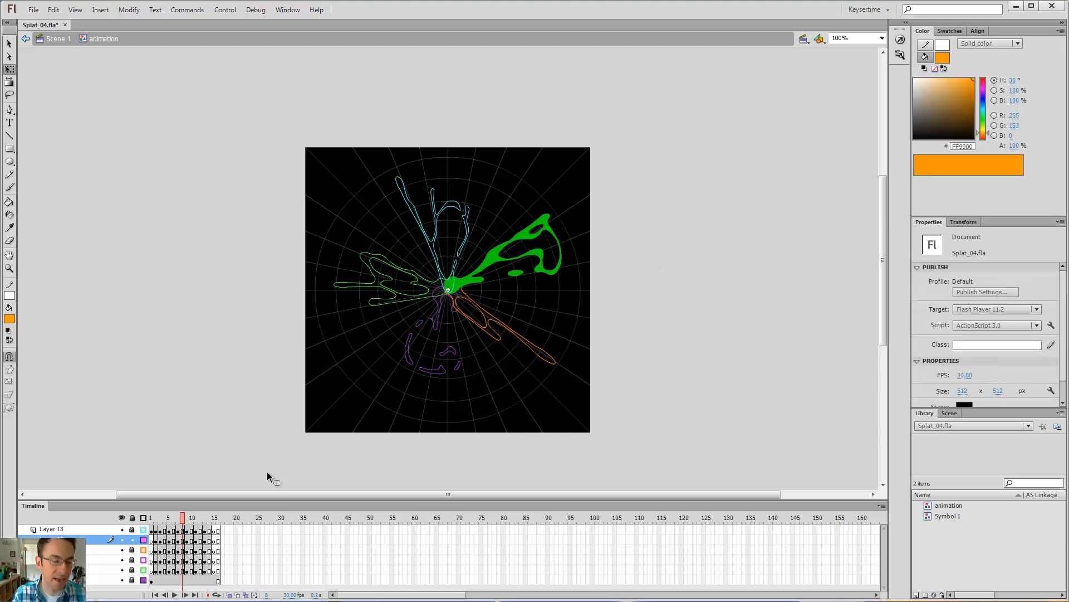
With Edit Multiple Frames on, distort the upper-right arm across all frames, pulling in its base and spreading its outer corners
drag(182, 519, 155, 519)
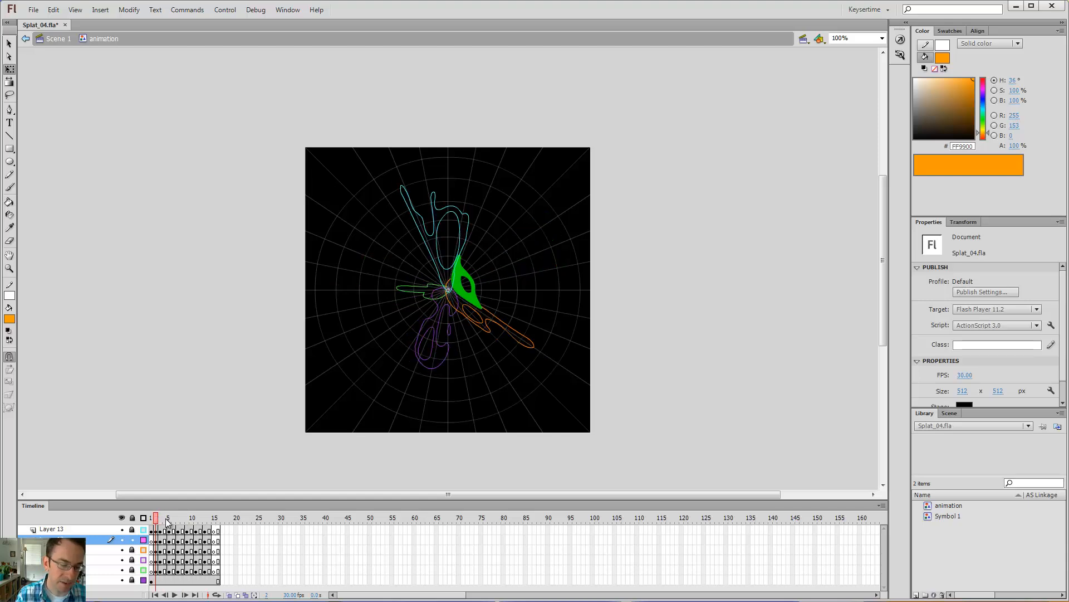
click(247, 595)
key(ctrl+a)
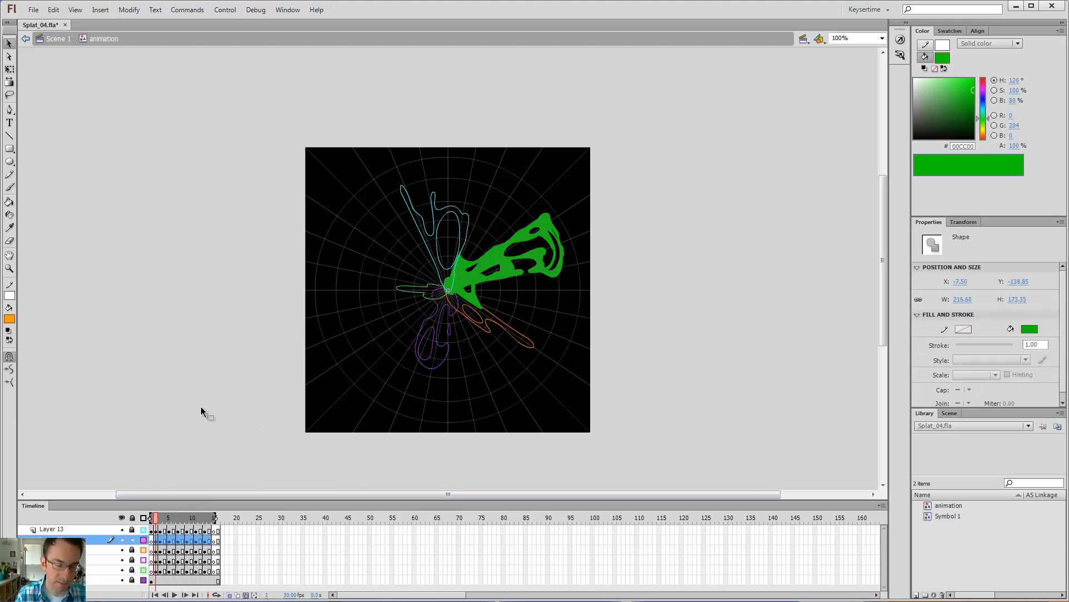
click(9, 394)
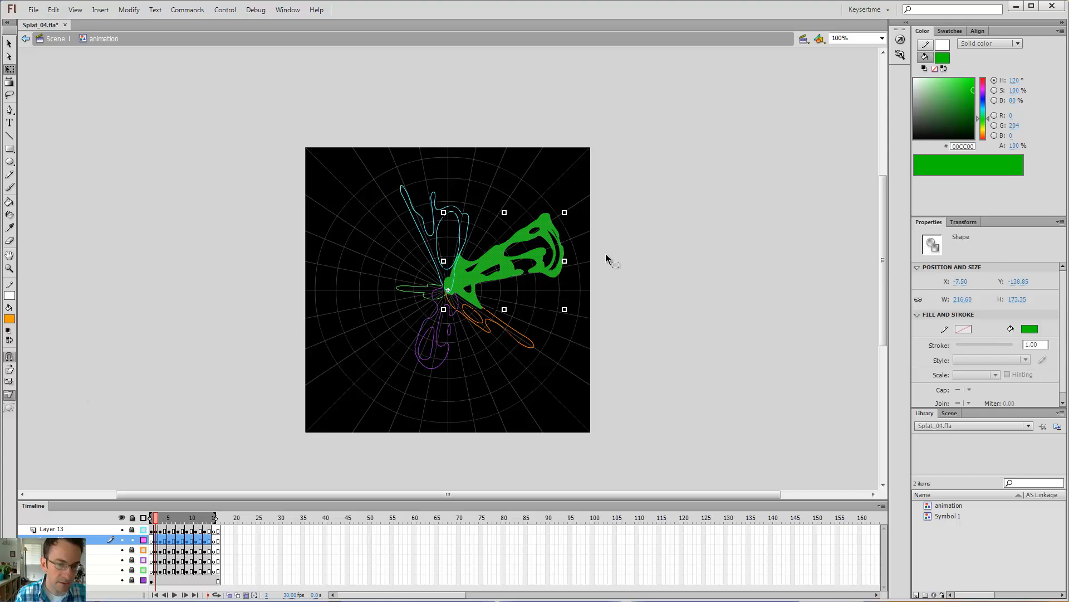
drag(444, 309, 494, 282)
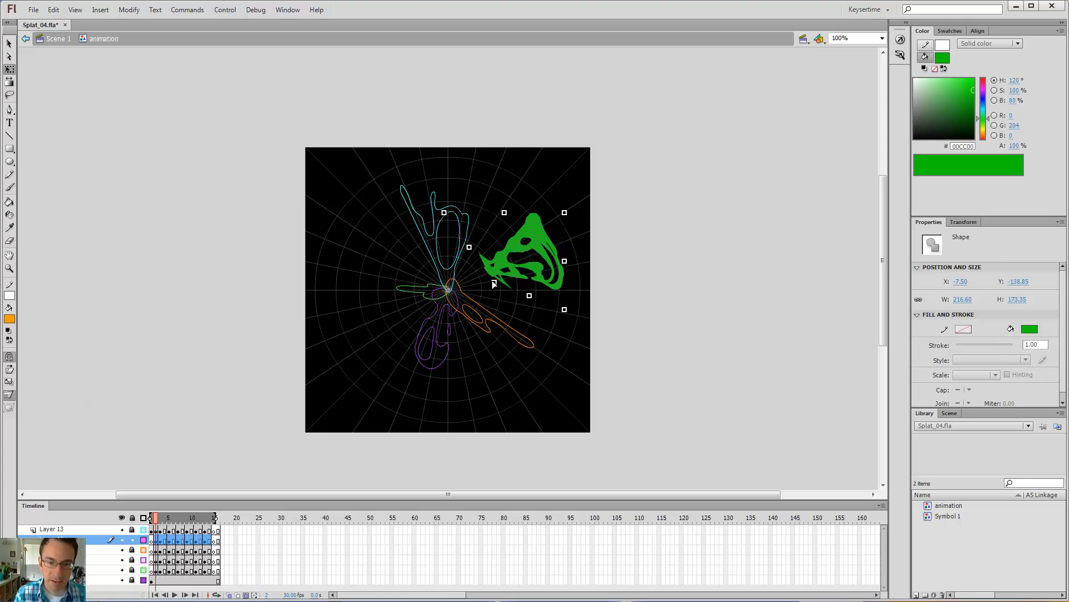
drag(564, 212, 548, 184)
drag(565, 308, 575, 324)
drag(562, 254, 573, 253)
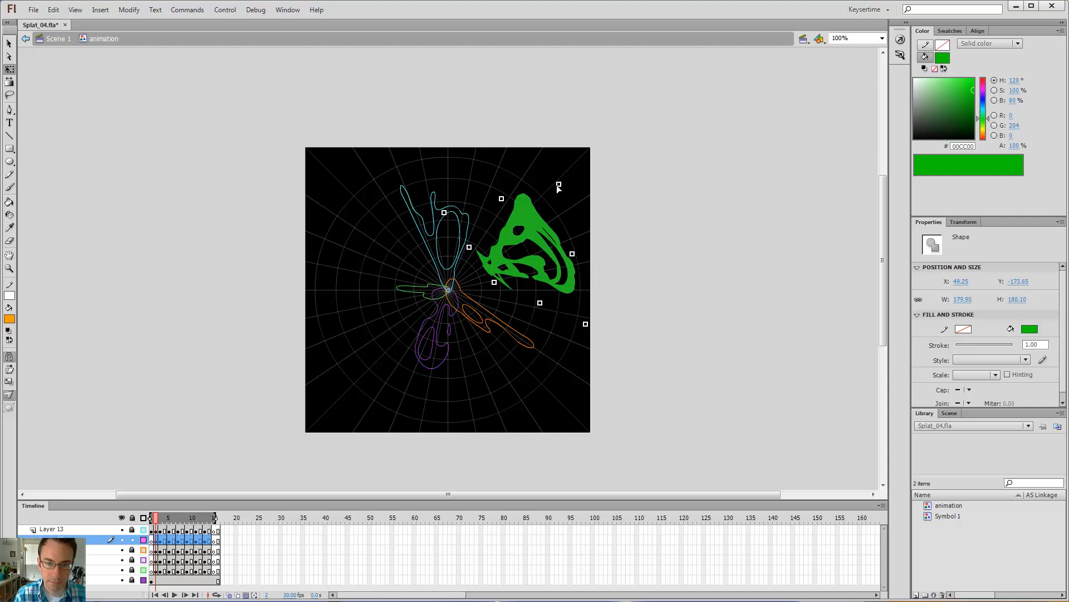
drag(558, 185, 552, 143)
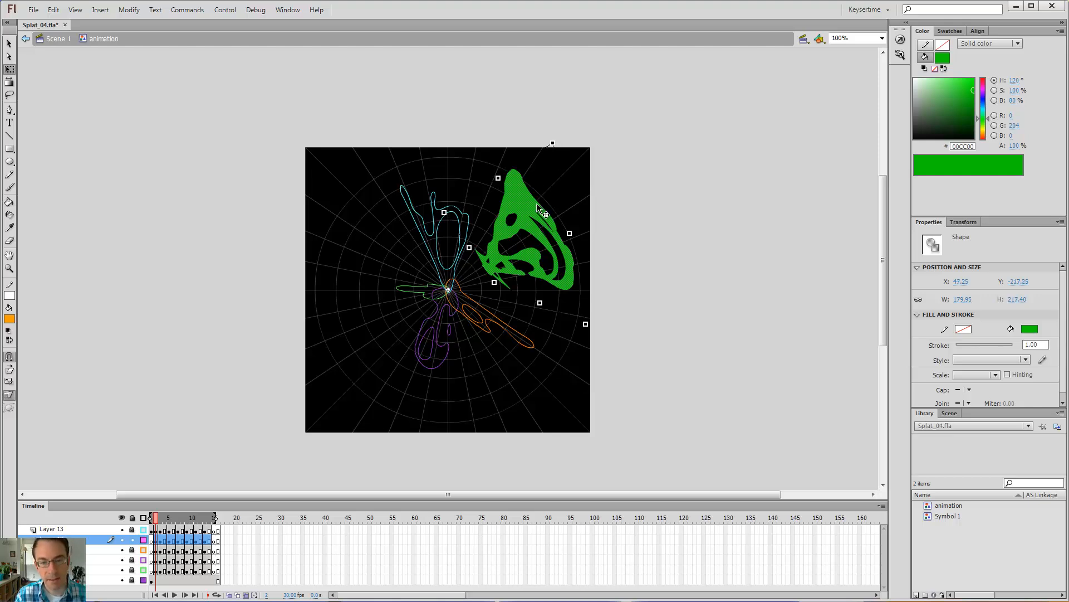
click(561, 201)
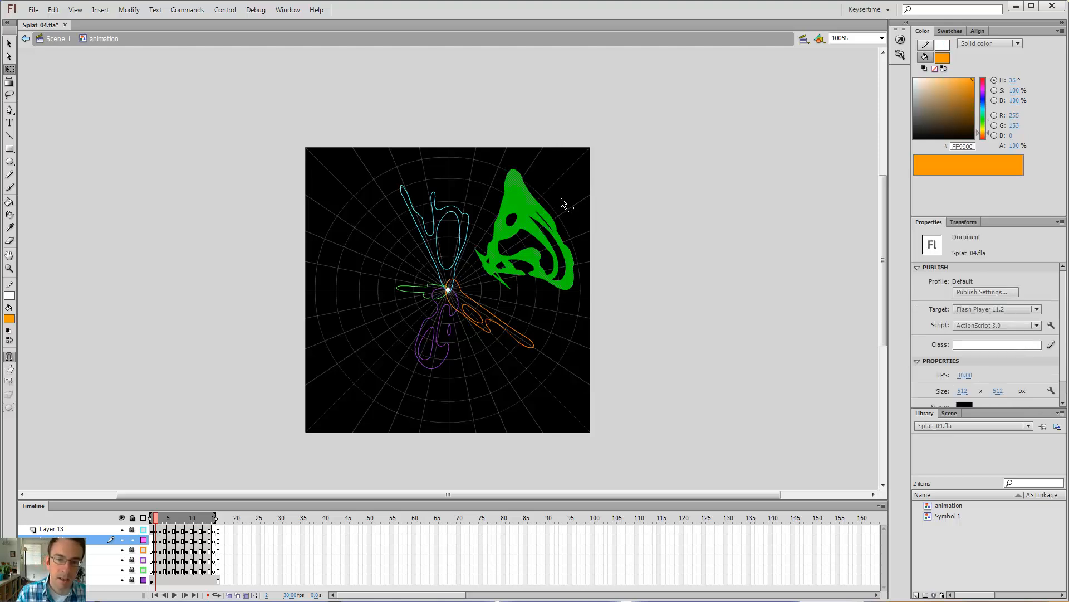
Try to move the distorted arm toward the splat's centre on all frames, then undo the move
key(ctrl+a)
drag(513, 269, 548, 242)
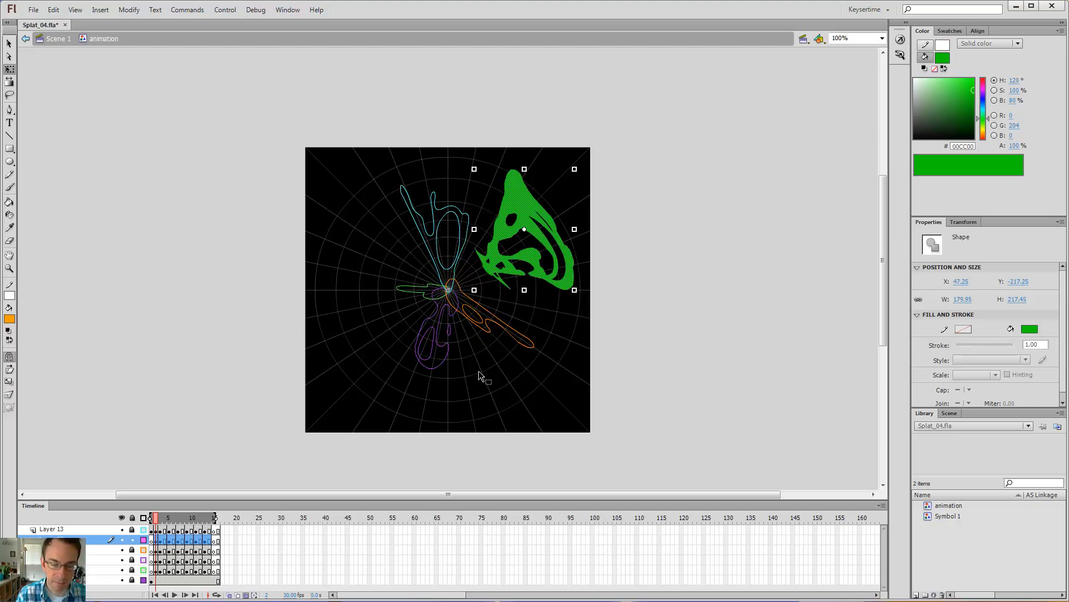
click(588, 369)
key(v)
drag(597, 313, 395, 2)
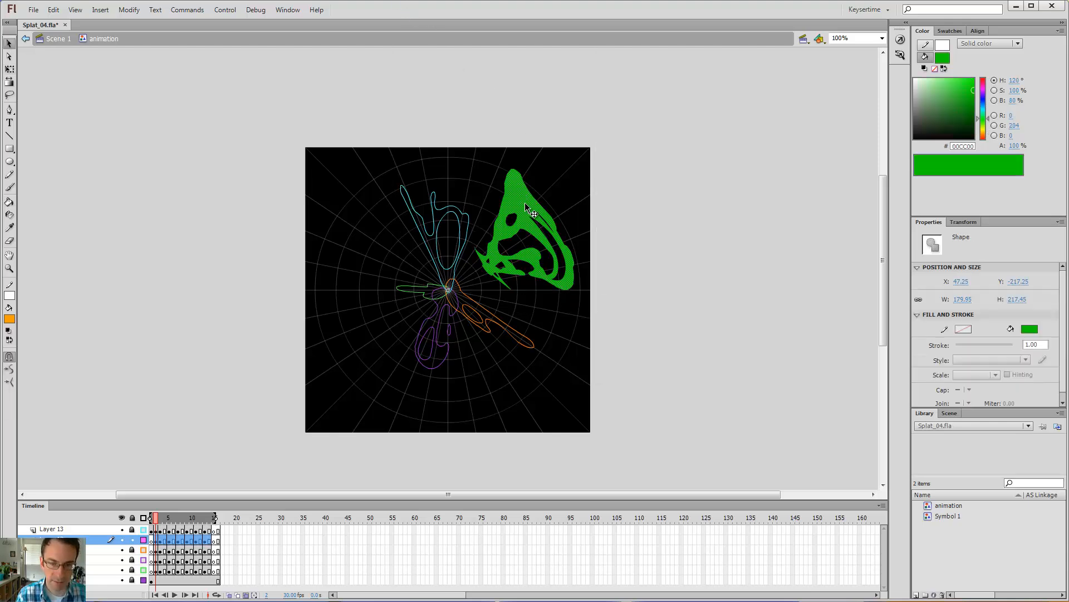
drag(525, 202, 485, 222)
key(ctrl+z)
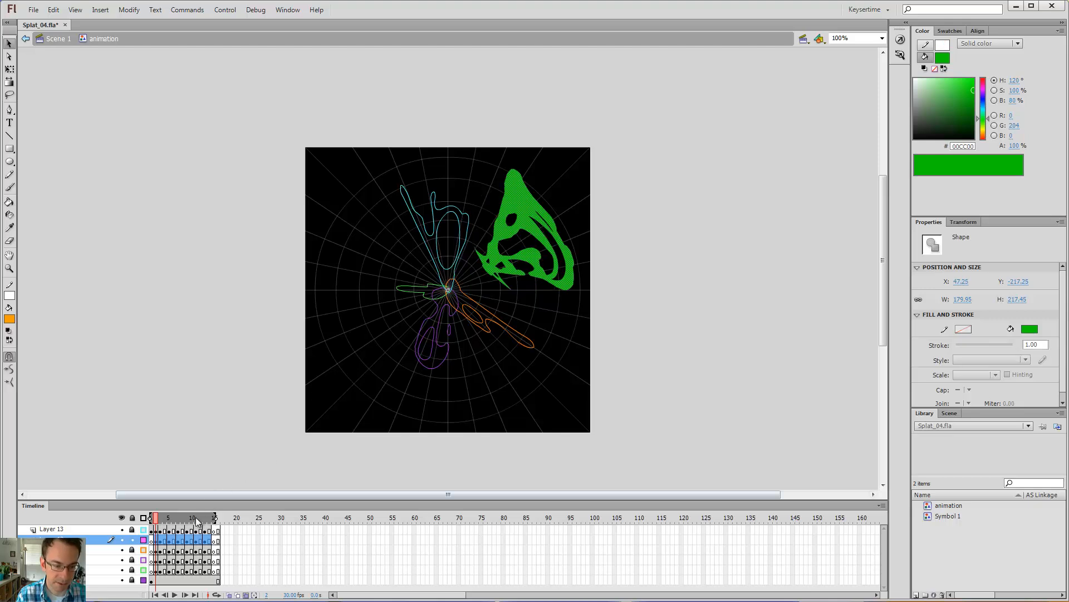
Check frame 2's arm on its own, then re-enable Edit Multiple Frames and move the arm's base to the splat's centre
click(245, 594)
click(554, 301)
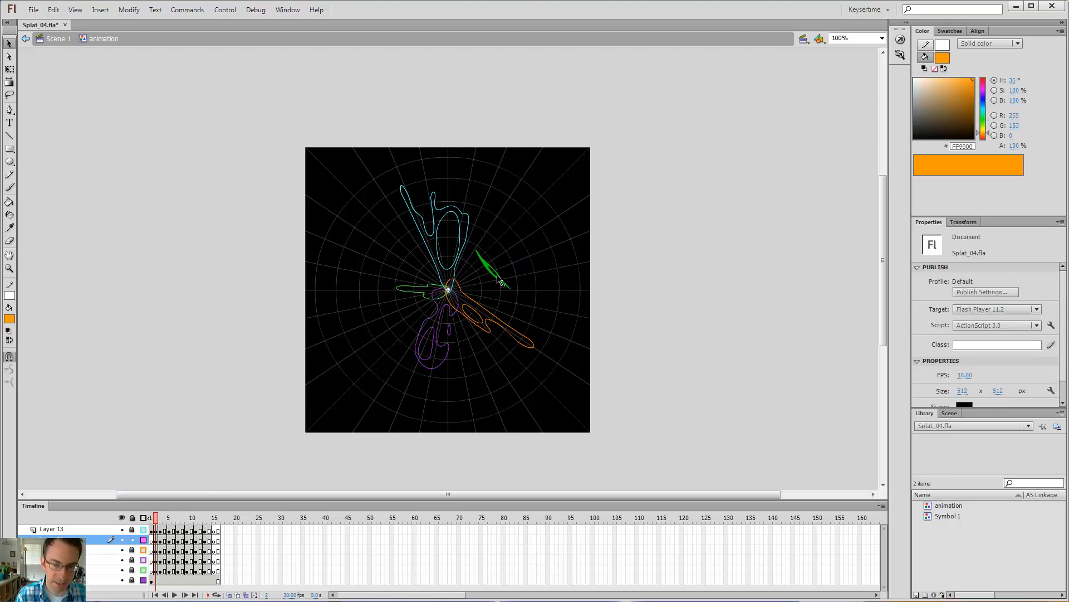
click(497, 276)
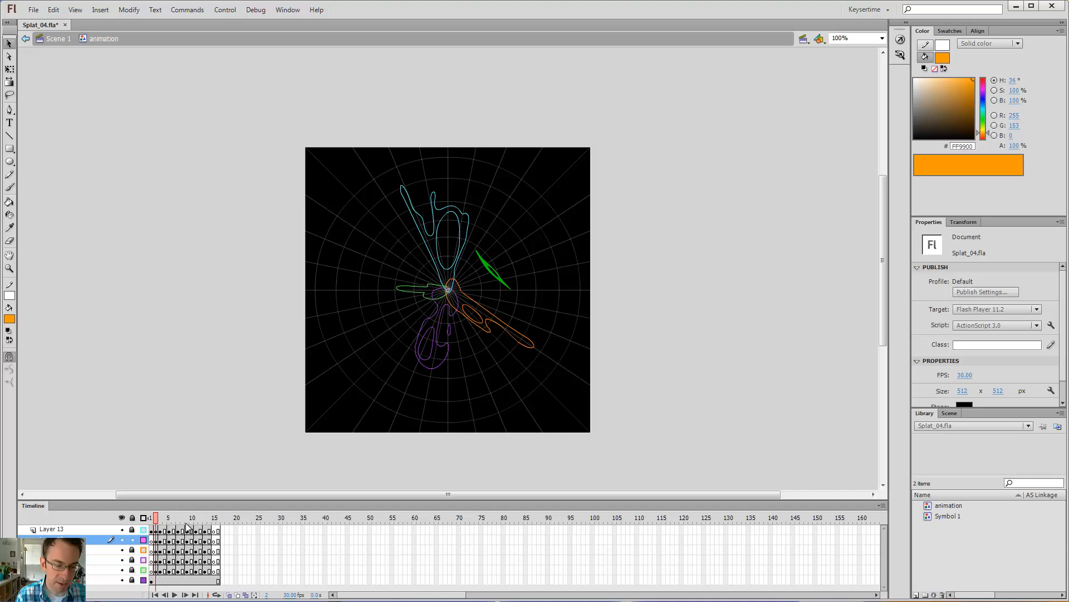
click(246, 594)
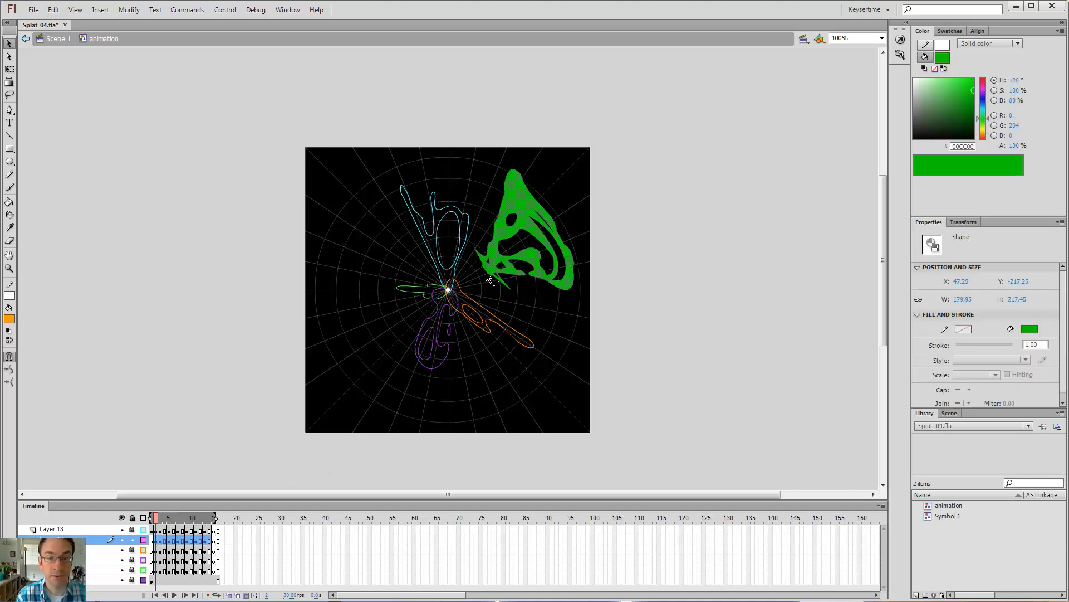
drag(480, 274, 456, 288)
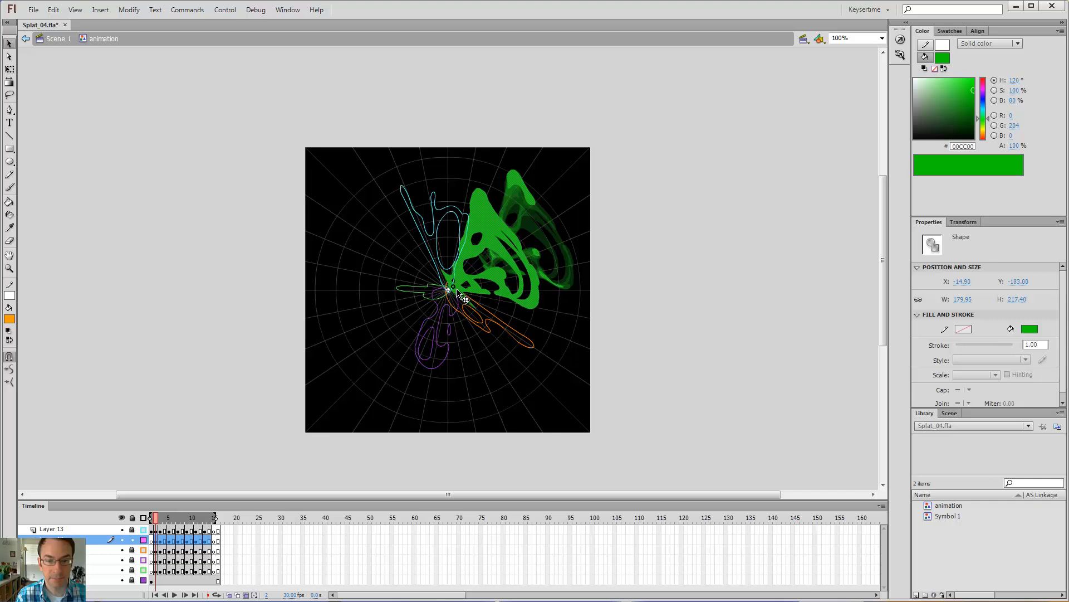
Turn off Edit Multiple Frames and scrub from frame 2 to frame 13 to check the moved arm
click(534, 181)
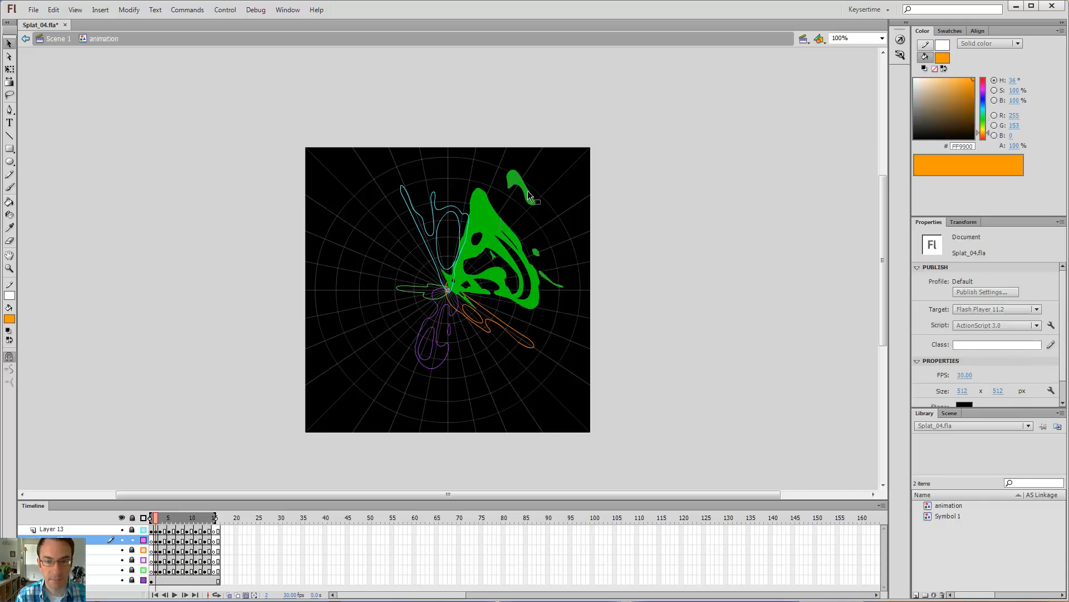
click(246, 595)
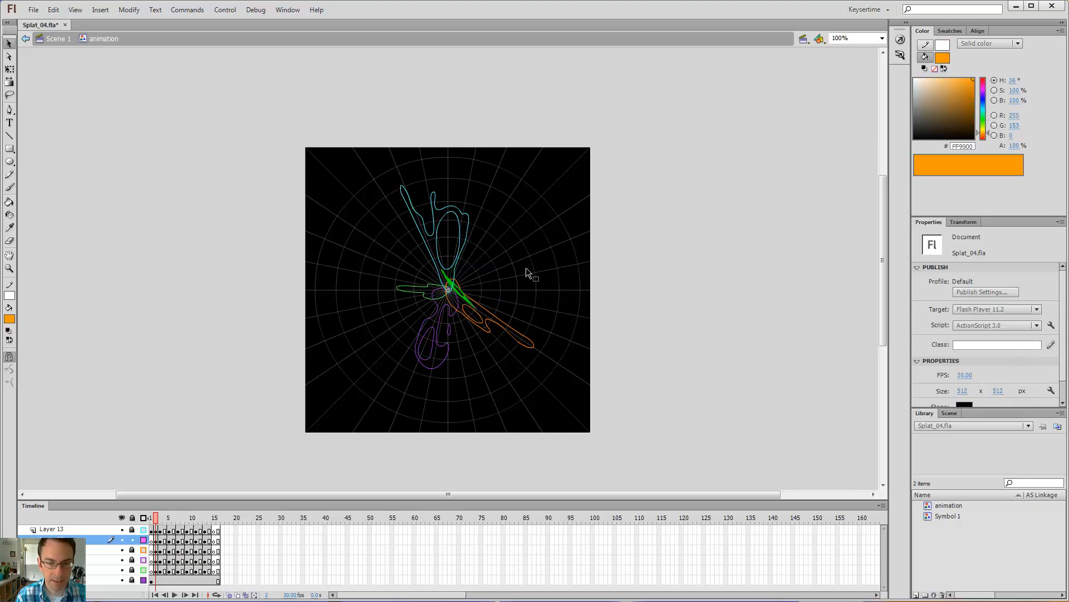
drag(155, 520, 209, 520)
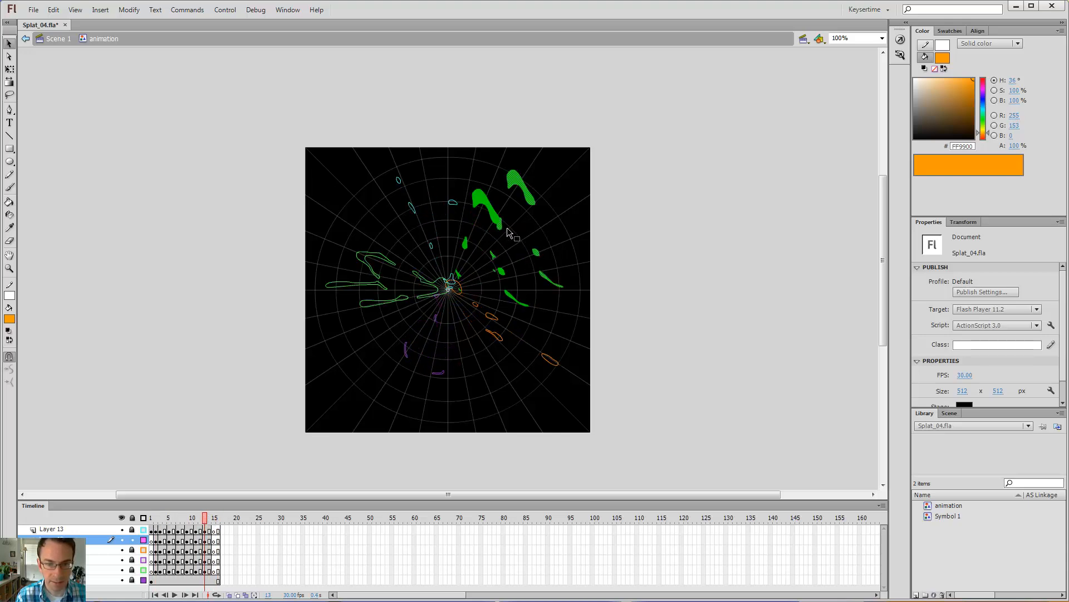
Save the file, reopen Splat_04.fla and open the animation symbol for editing
key(ctrl+s)
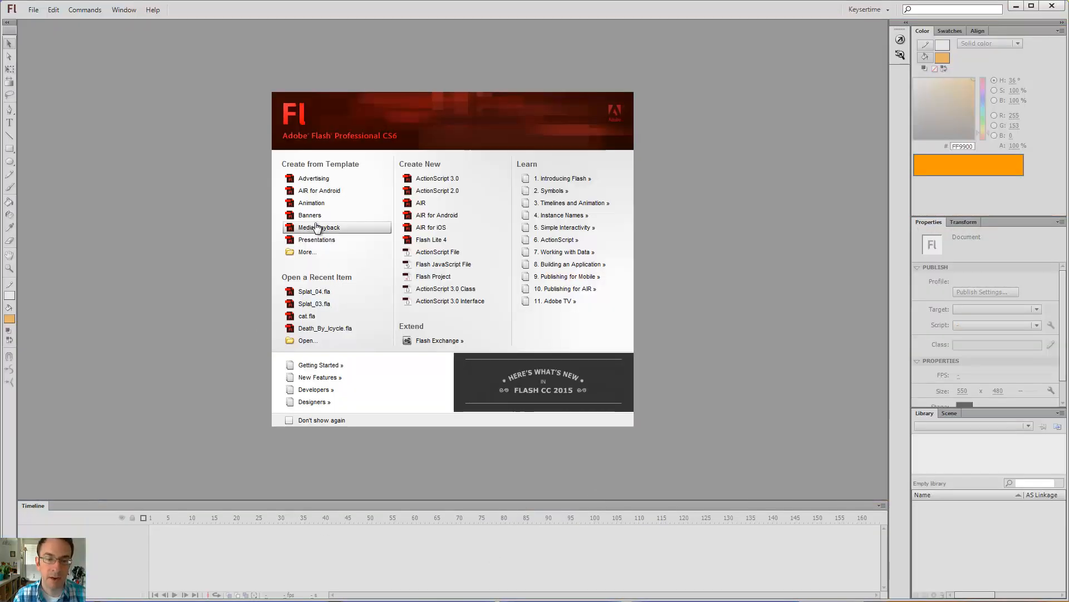
click(315, 291)
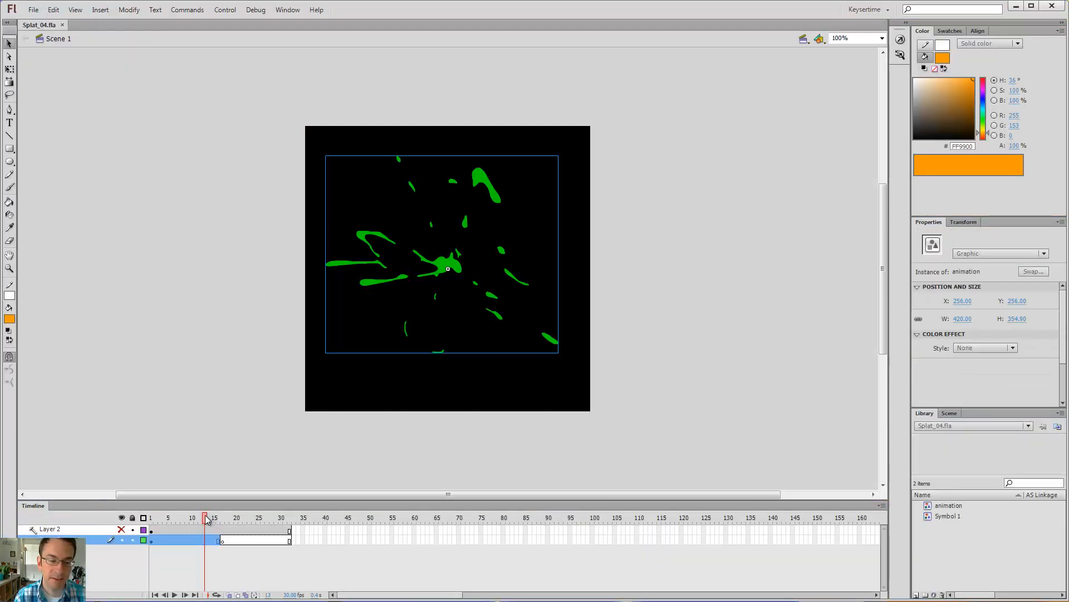
double_click(442, 263)
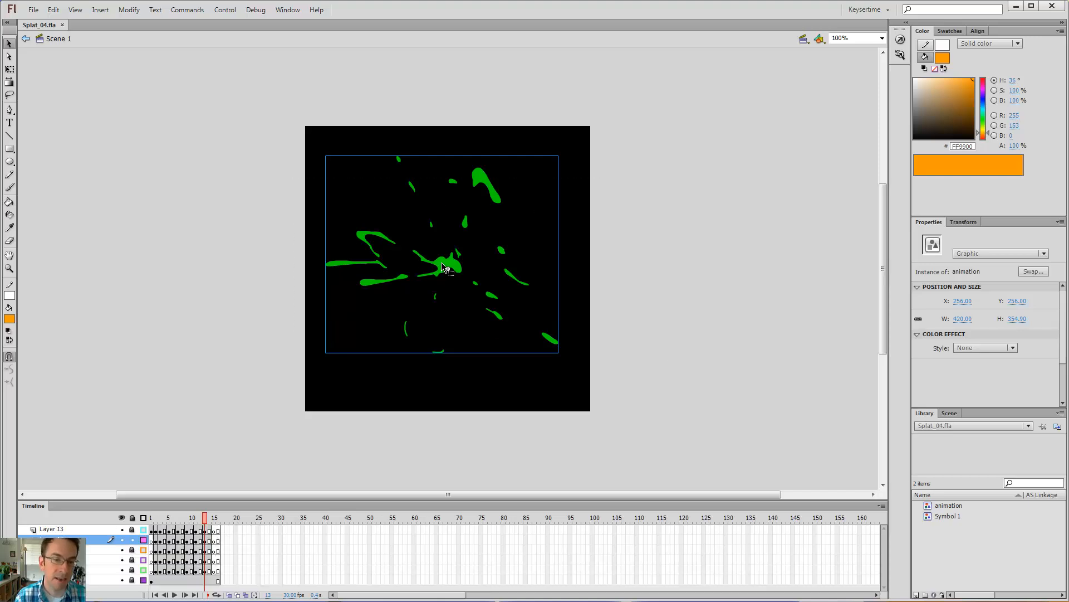
Scrub back and forth through the splat's frames to check the reshaped upper-right arm
click(200, 520)
mouse_move(201, 519)
mouse_down()
mouse_move(217, 520)
mouse_move(156, 528)
mouse_move(209, 527)
mouse_move(190, 531)
mouse_up()
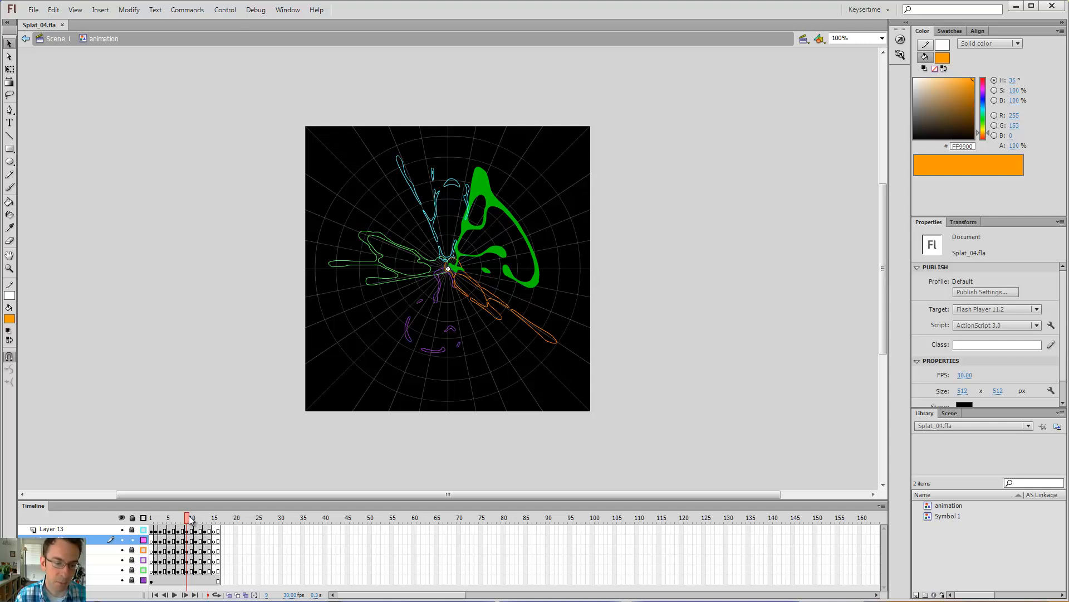
mouse_move(191, 519)
mouse_down()
mouse_move(208, 521)
mouse_move(151, 521)
mouse_move(183, 520)
mouse_up()
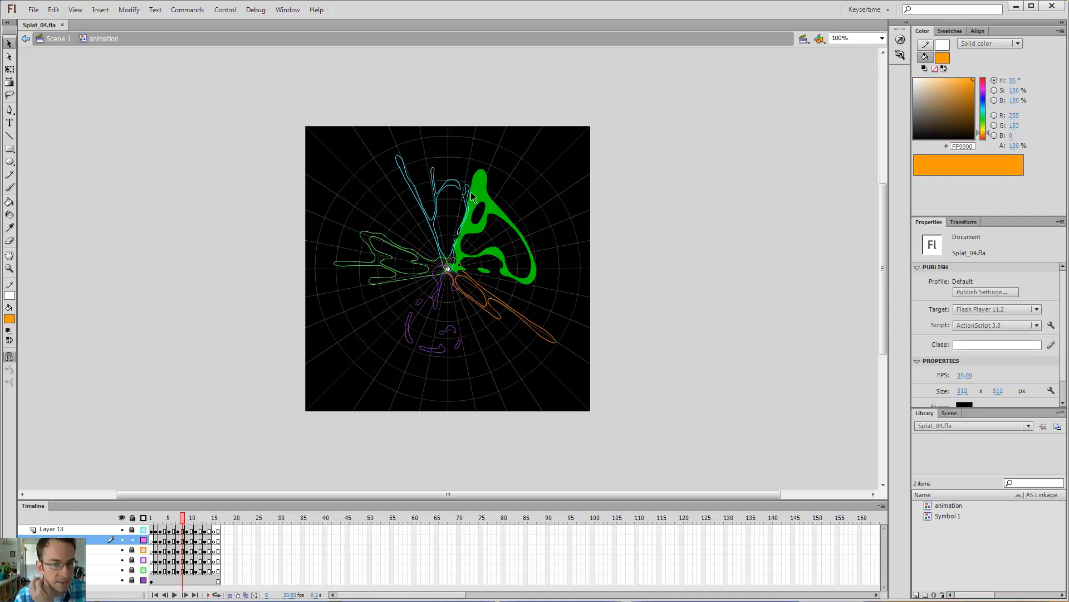
click(158, 517)
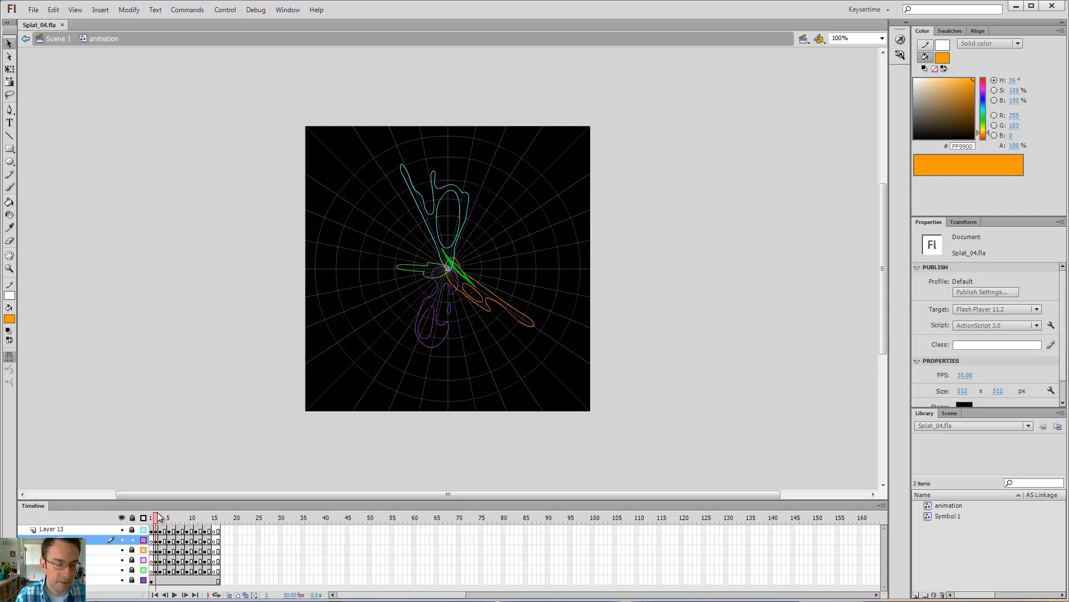
drag(158, 515, 215, 521)
With Edit Multiple Frames on, scale the upper-right arm down to about 99 × 120 px across the frames, keeping its base in place
click(246, 594)
click(169, 521)
key(comma)
click(538, 284)
key(q)
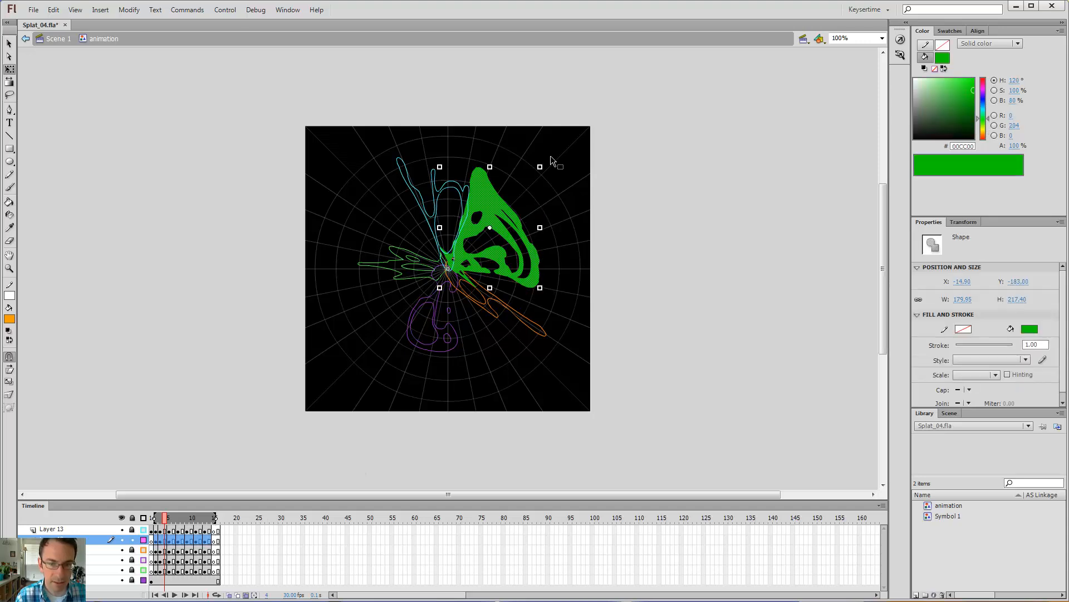
drag(541, 166, 495, 201)
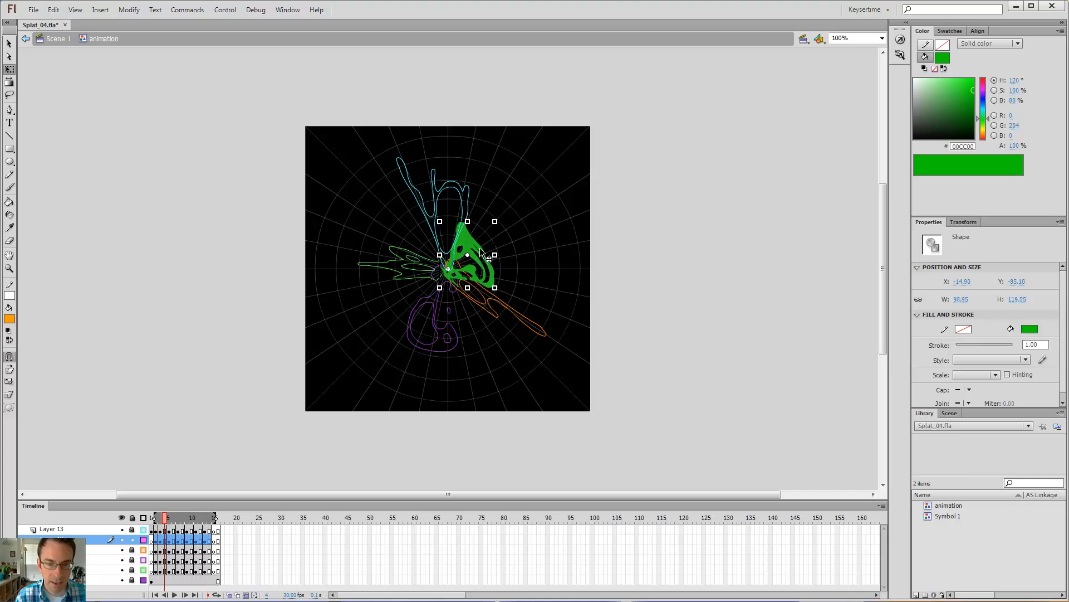
Move the upper-right arm in all frames together to about X -5, Y -104, aligning its base near the splat's centre
drag(490, 265, 497, 257)
key(Left)
key(Left)
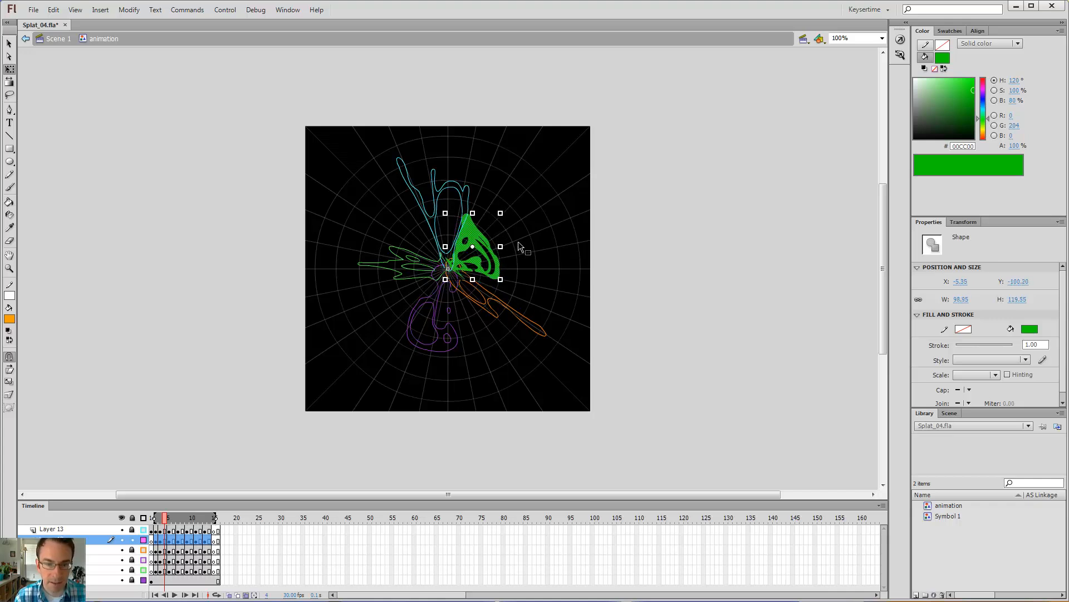
key(Up)
key(Up)
key(Up)
key(Up)
key(Up)
key(Right)
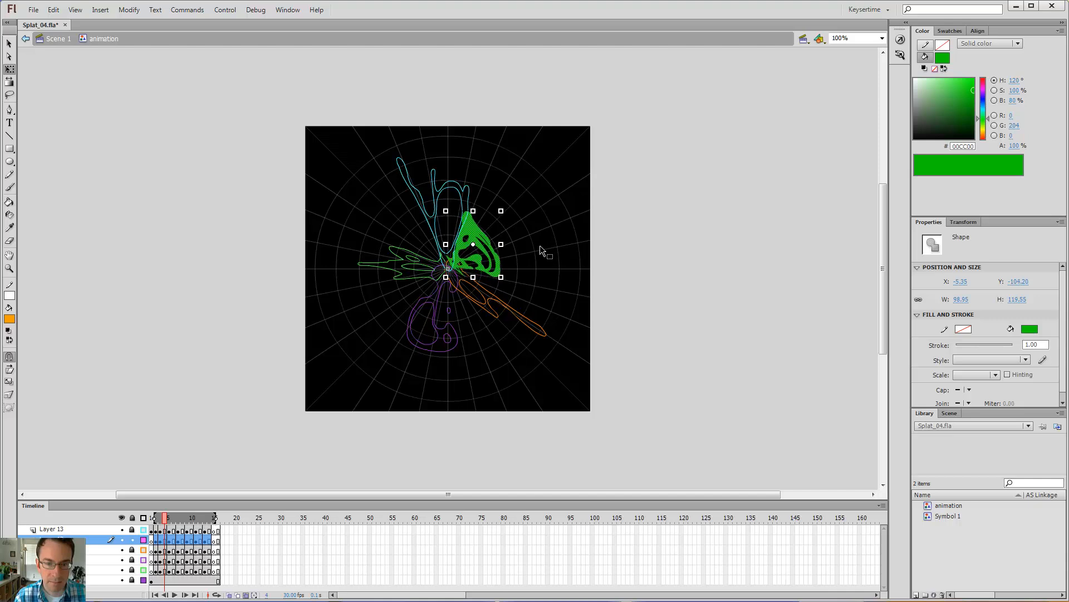
click(552, 243)
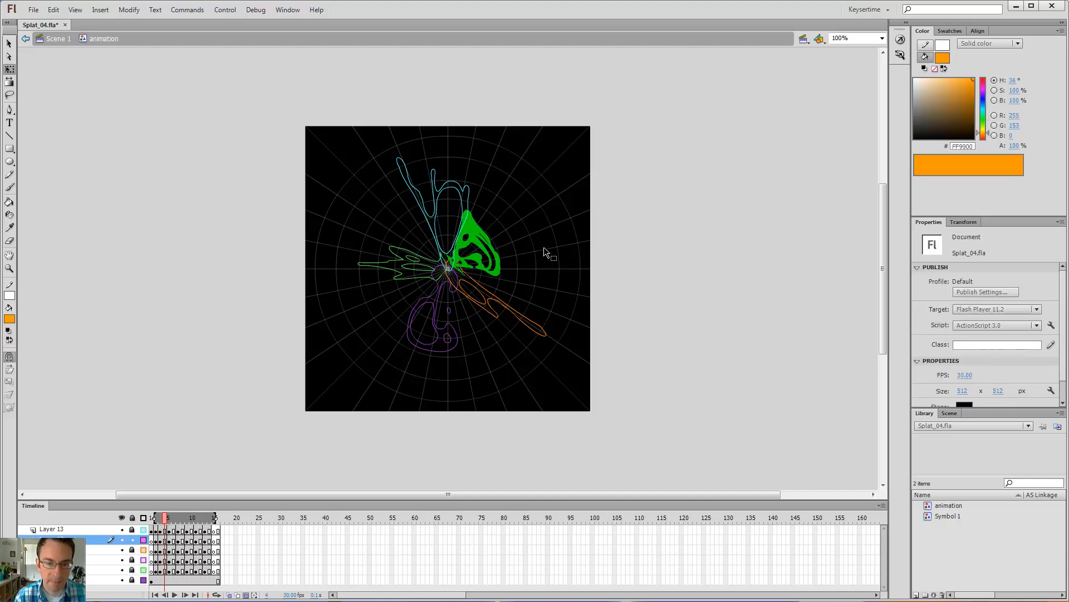
Turn off Edit Multiple Frames and test the movie to check the repositioned arm
click(246, 594)
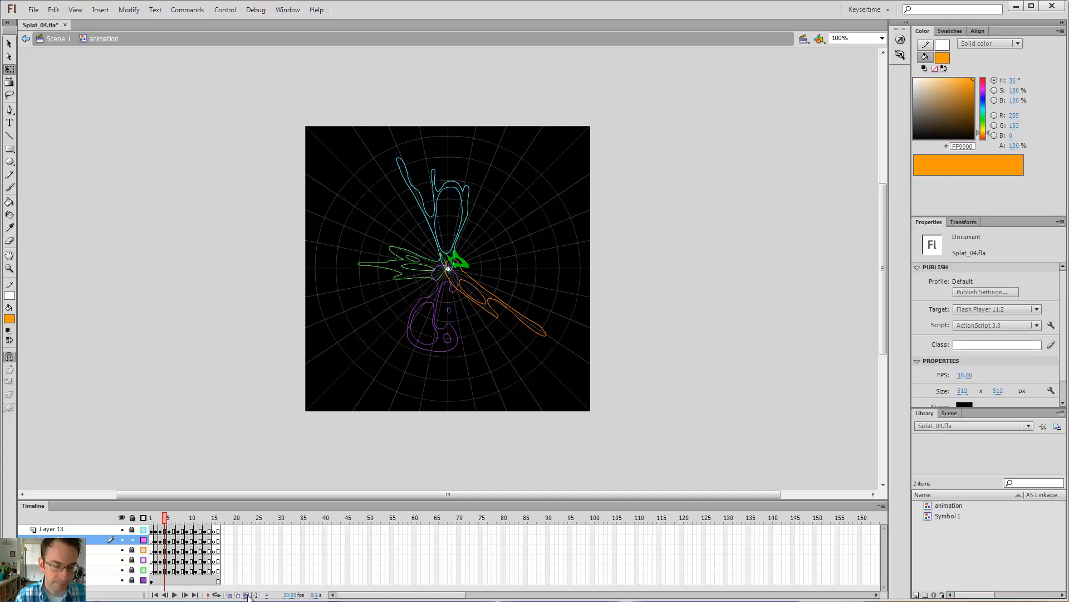
key(ctrl+Return)
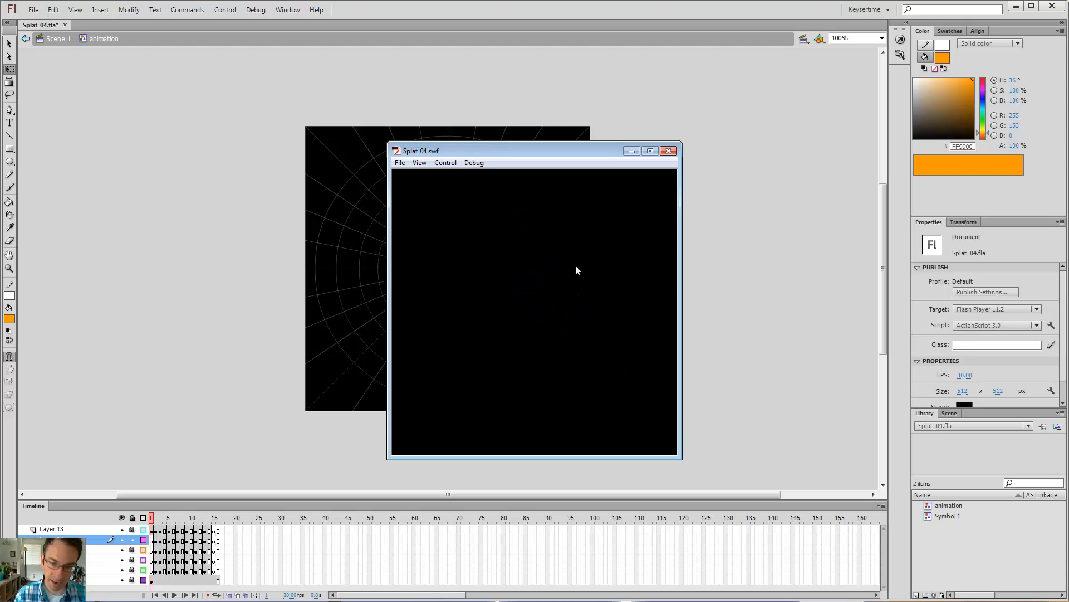
click(675, 151)
Go to frame 10 and pick up the arm's green (#00CC00) as the Brush tool's fill colour
drag(158, 524, 192, 524)
key(z)
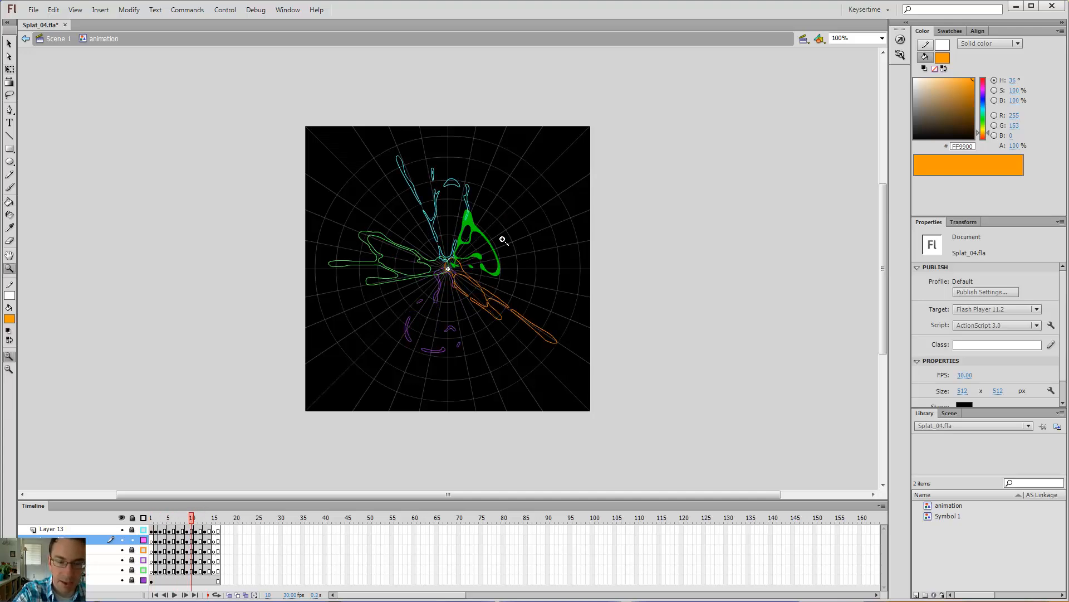
click(482, 234)
key(i)
key(b)
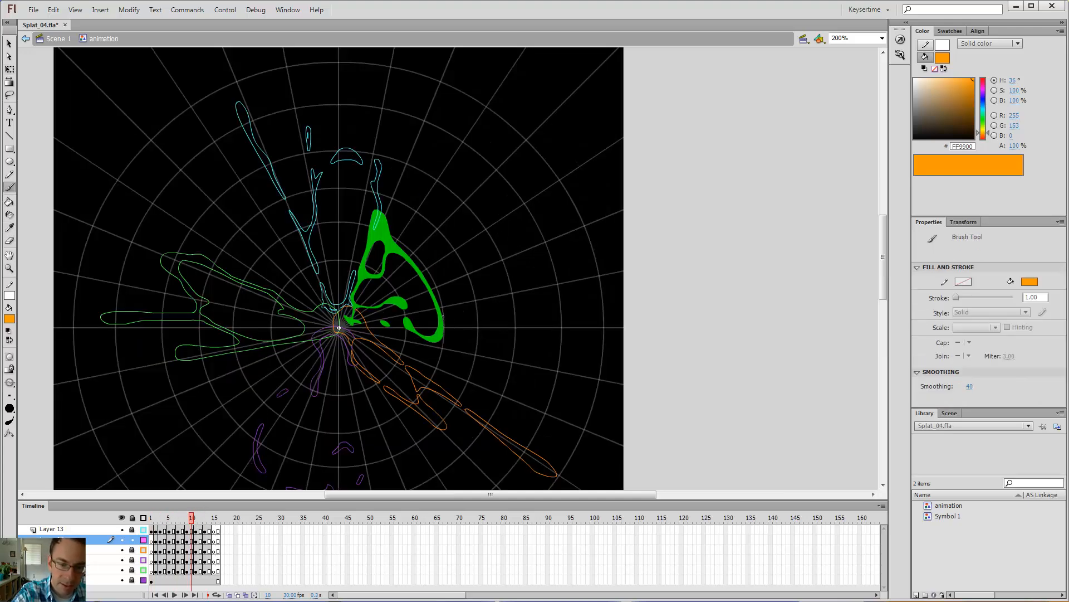
mouse_move(436, 288)
mouse_down()
mouse_move(396, 240)
mouse_move(443, 311)
mouse_up()
key(ctrl+z)
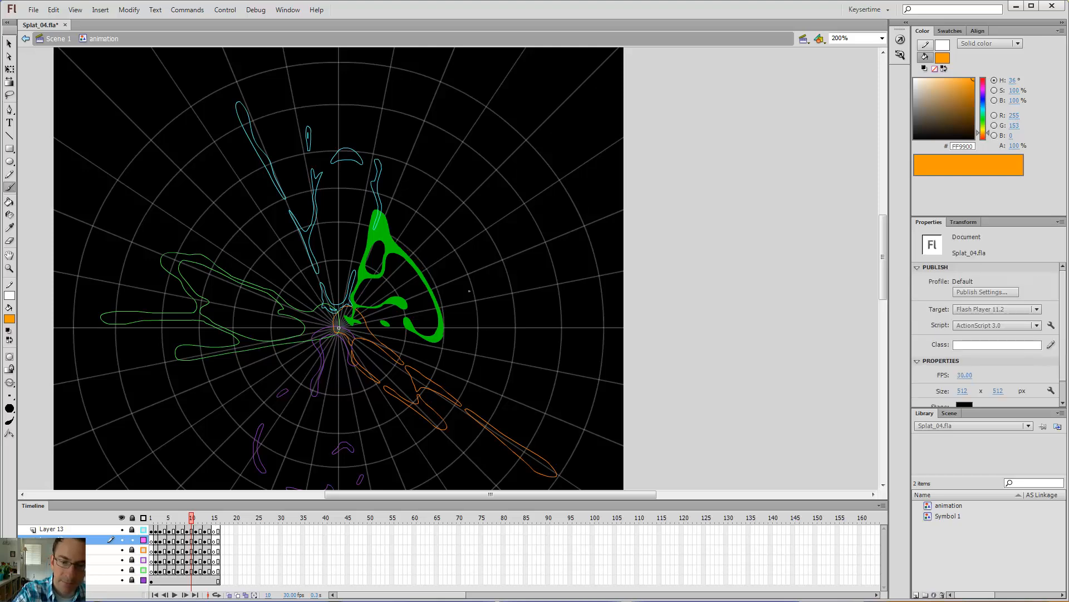
key(i)
click(435, 333)
key(b)
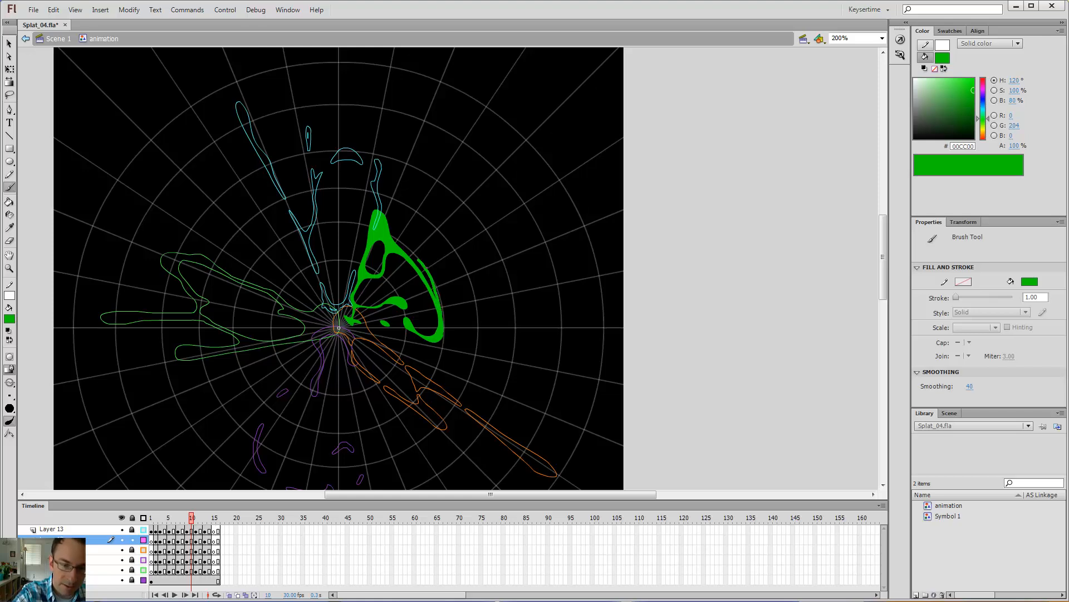
Paint a rounder, more bulging outer edge on the green arm at frame 10 and erase the old inner edge
drag(397, 239, 391, 231)
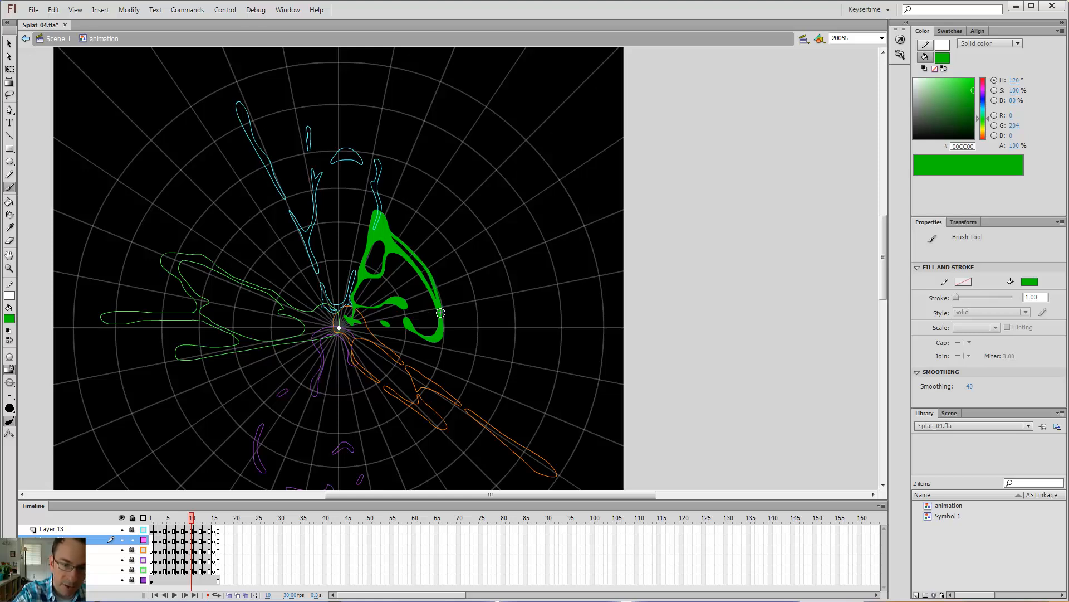
key(e)
mouse_move(432, 319)
mouse_down()
mouse_move(413, 265)
mouse_move(389, 250)
mouse_up()
key(b)
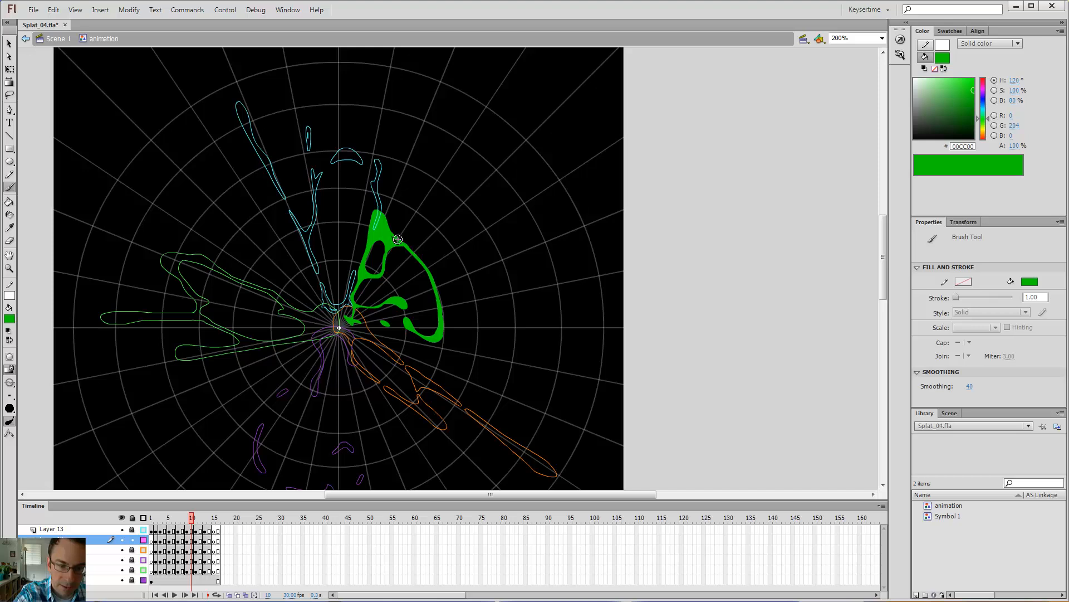
key(e)
key(b)
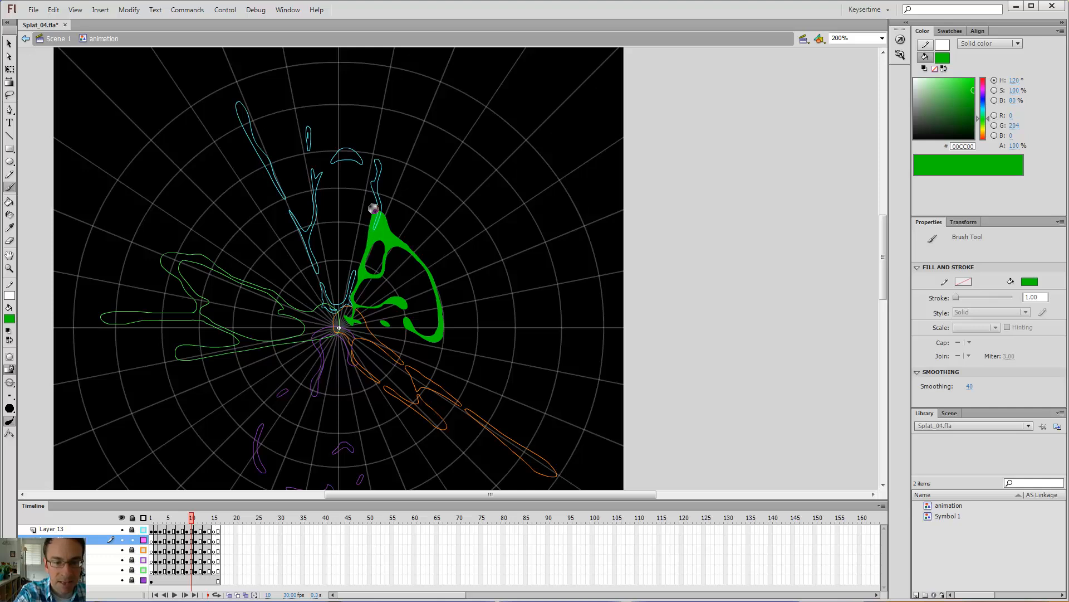
Extend the arm's upper tip into a narrow point and erase the excess along its left edge
key(e)
key(b)
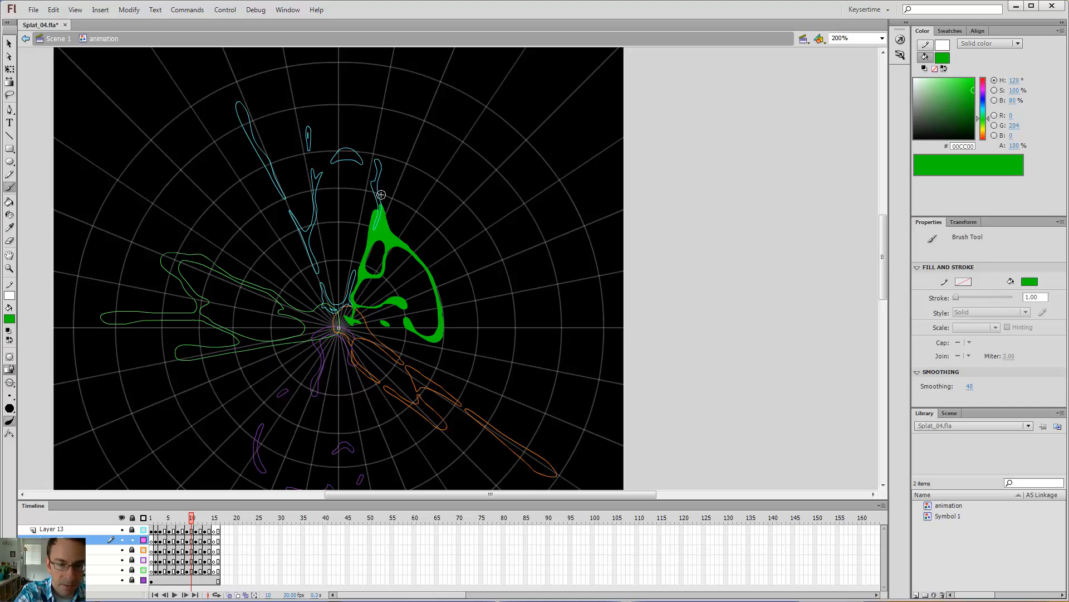
key(e)
drag(372, 204, 357, 254)
key(ctrl+=)
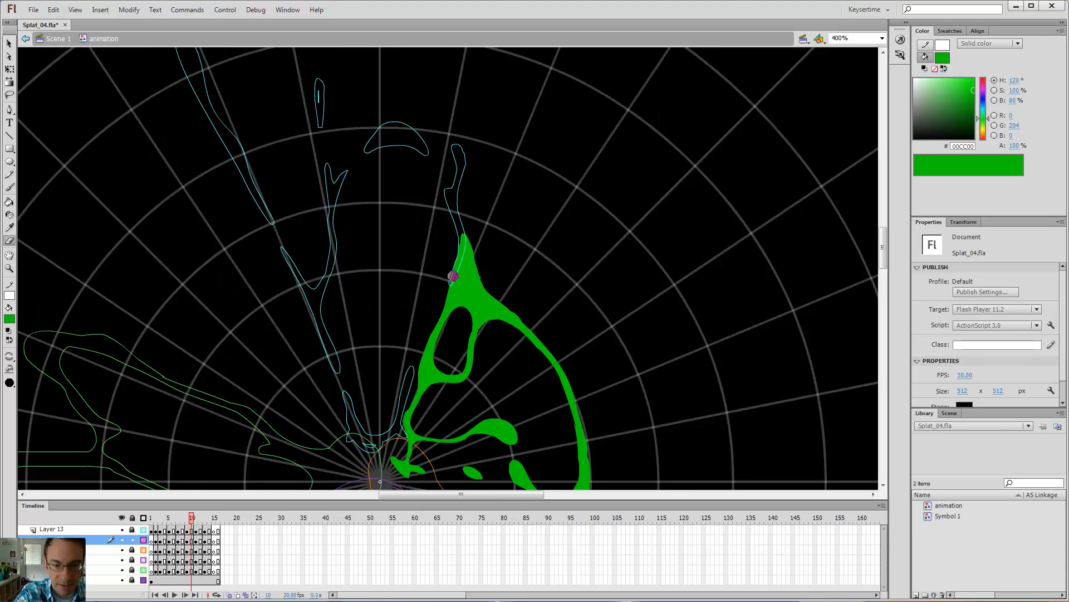
Brush a wider outline along the left side of the arm's lower part and fill the enclosed gap with green
key(b)
drag(451, 325, 477, 234)
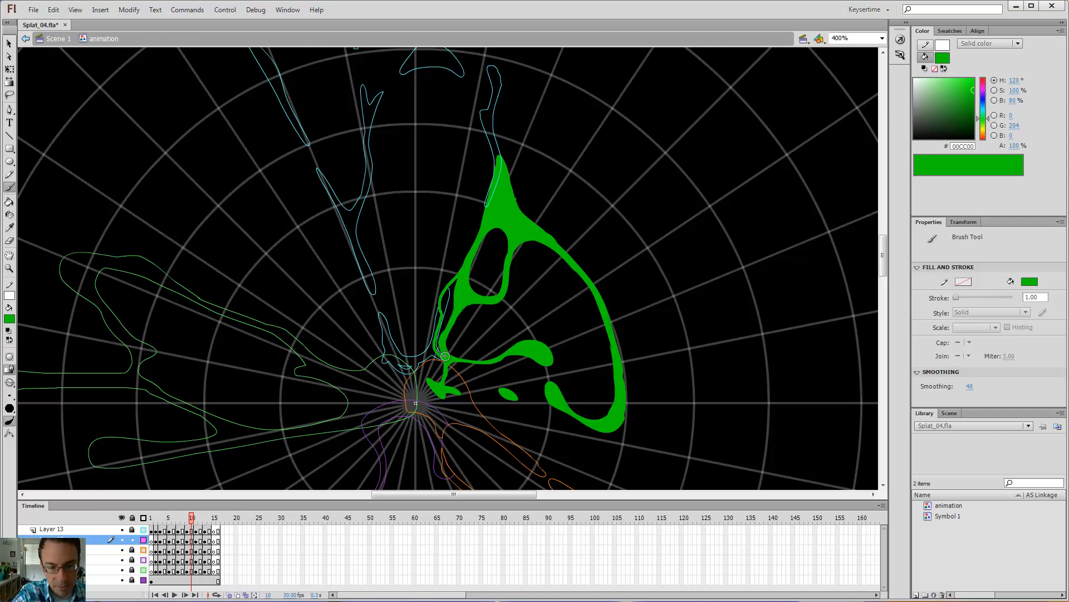
key(k)
click(449, 290)
drag(488, 320, 490, 273)
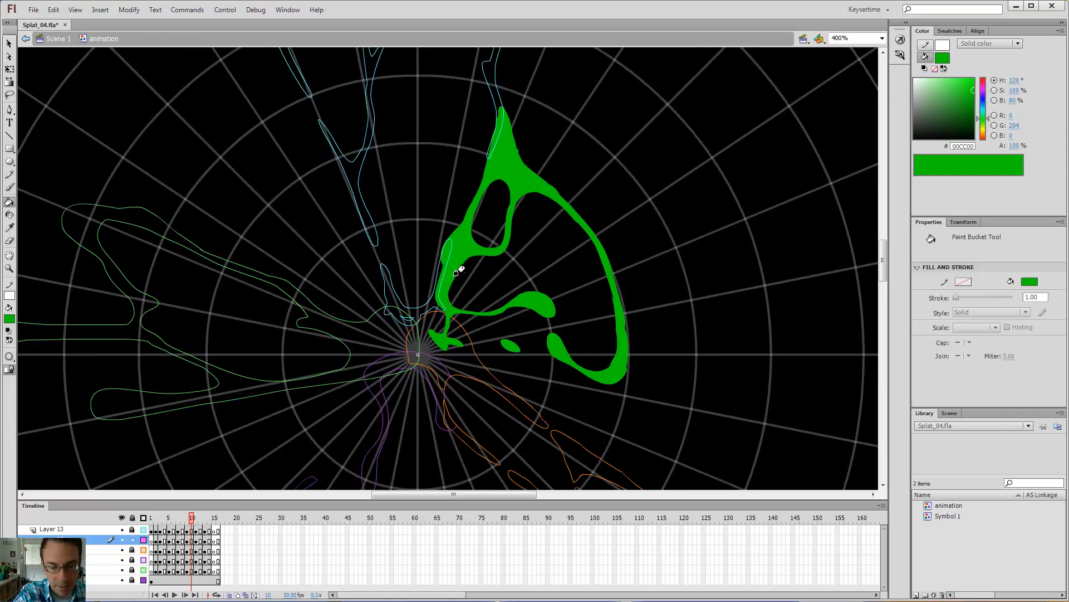
Rebuild the arm's base with painted, filled green that reaches the splat's centre, removing the old small fragment
key(b)
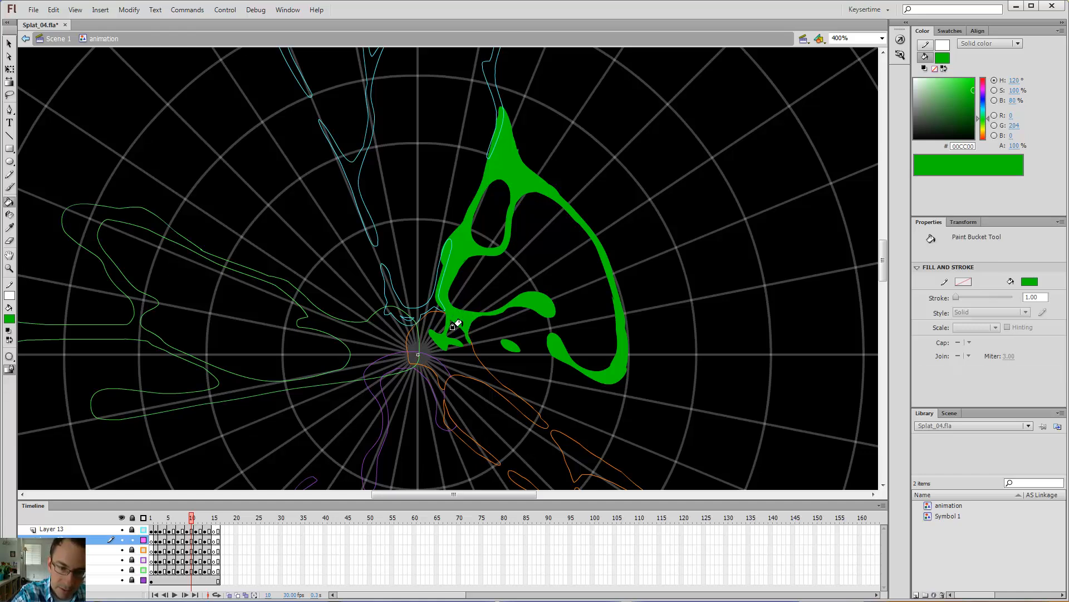
key(v)
key(b)
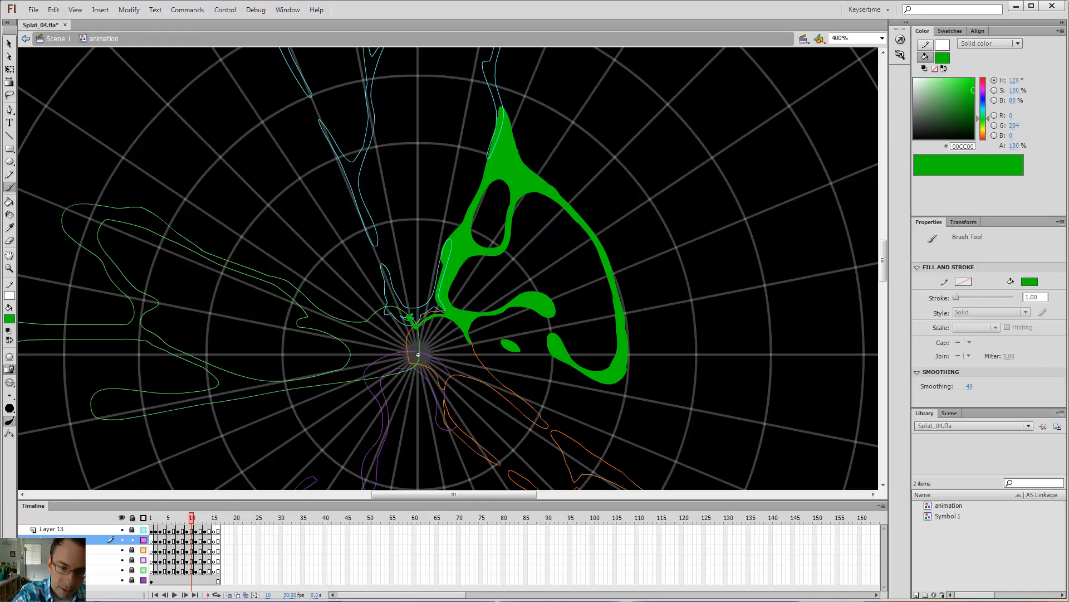
key(k)
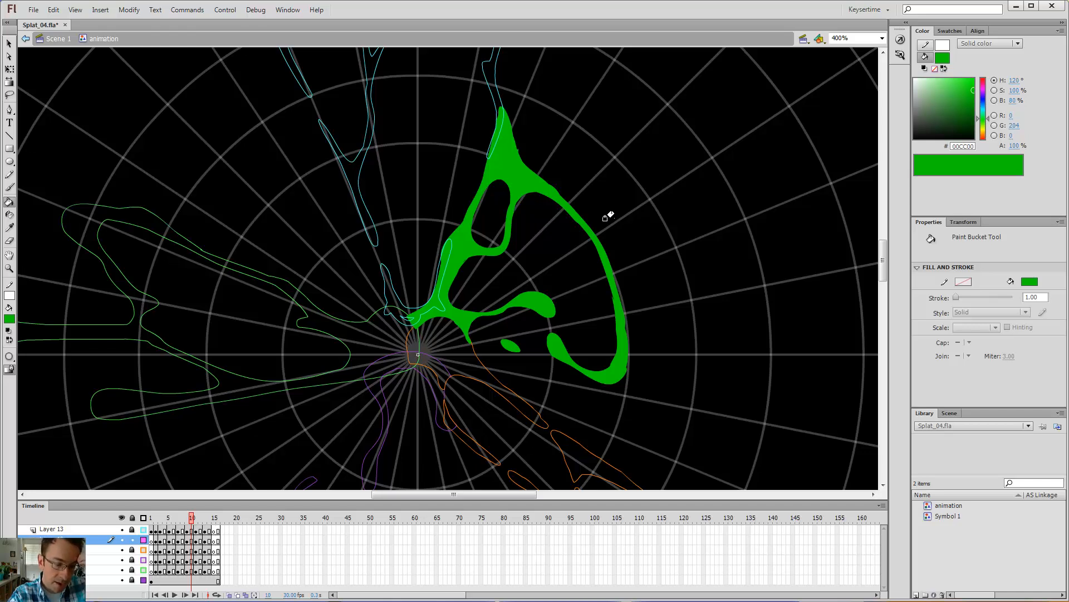
Add a new layer above the arm's layer and insert a blank keyframe on it at frame 9
click(187, 518)
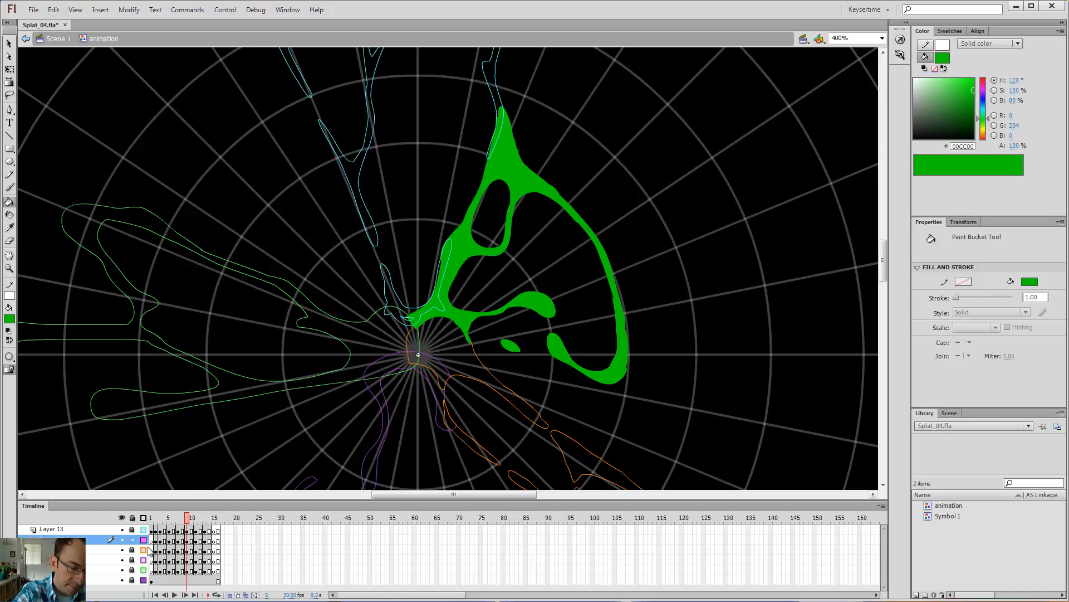
click(23, 594)
click(187, 540)
key(F7)
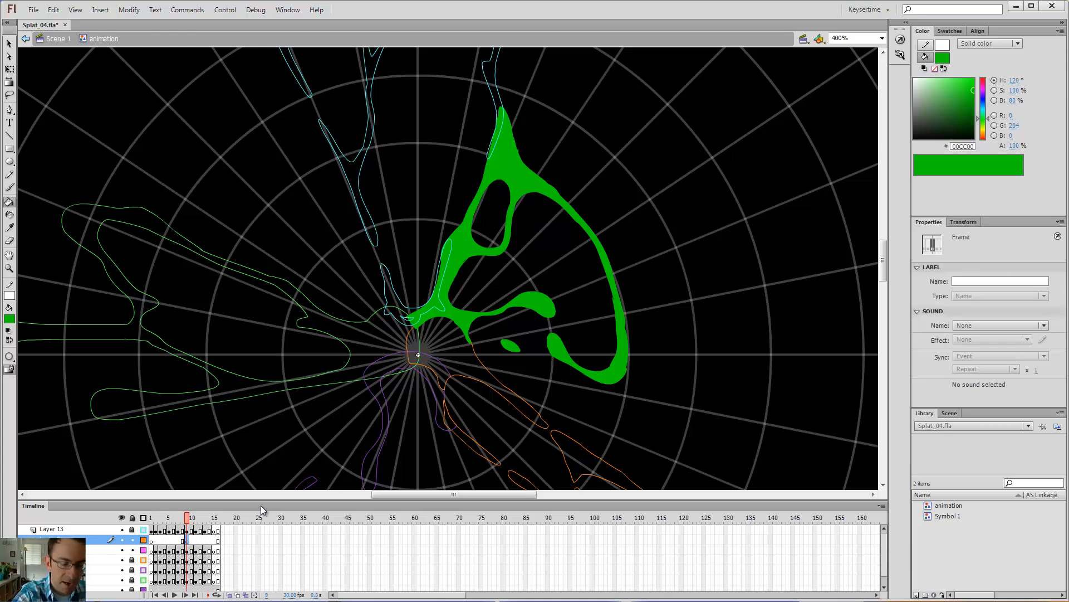
Paint and trim a thin green piece along the arm's outer right edge on the new layer at frame 9
key(b)
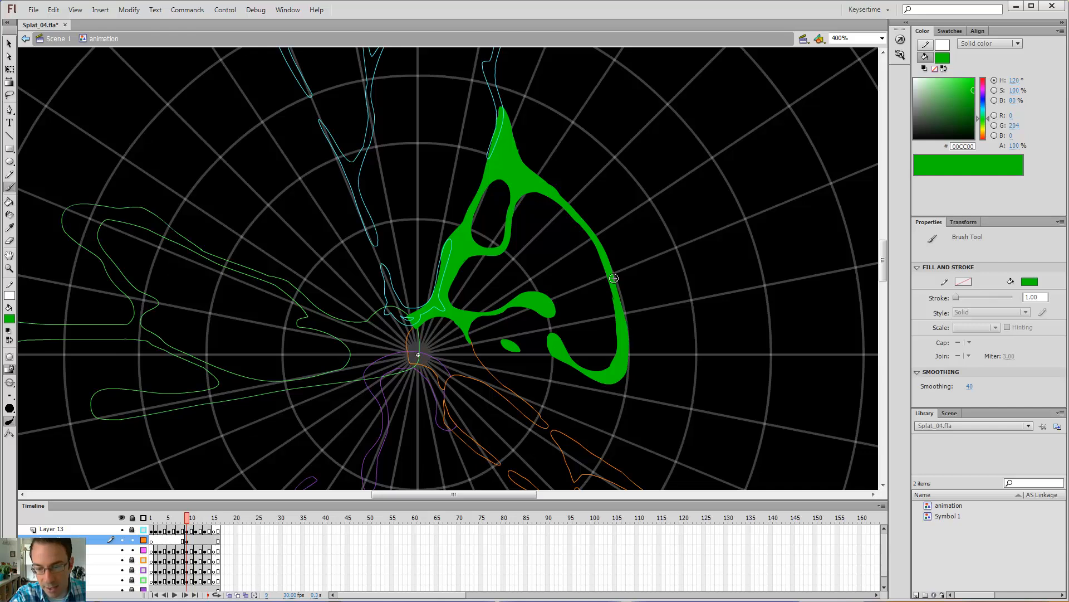
key(e)
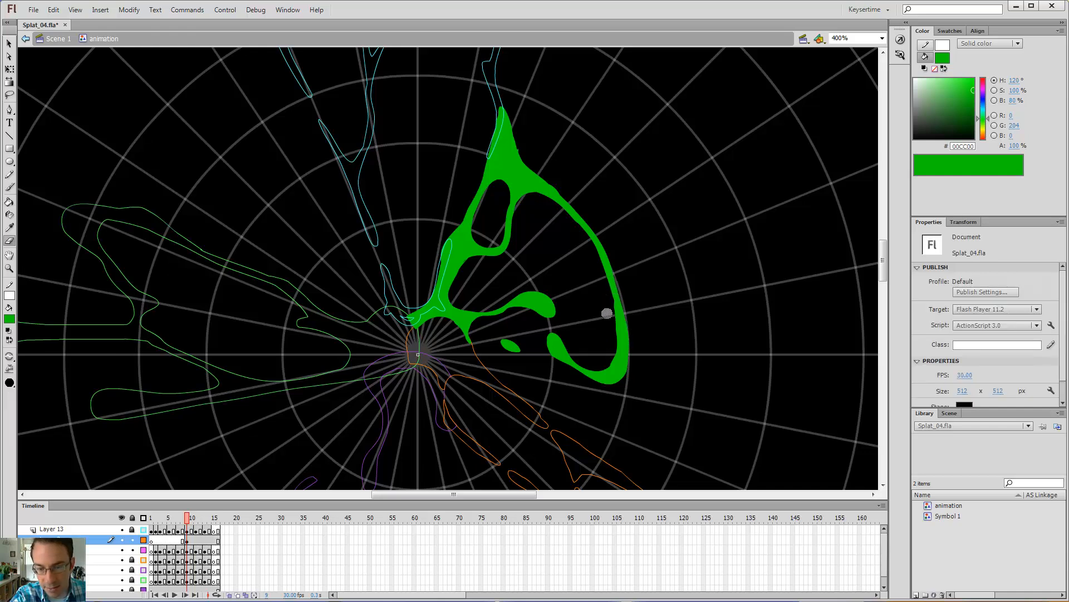
key(b)
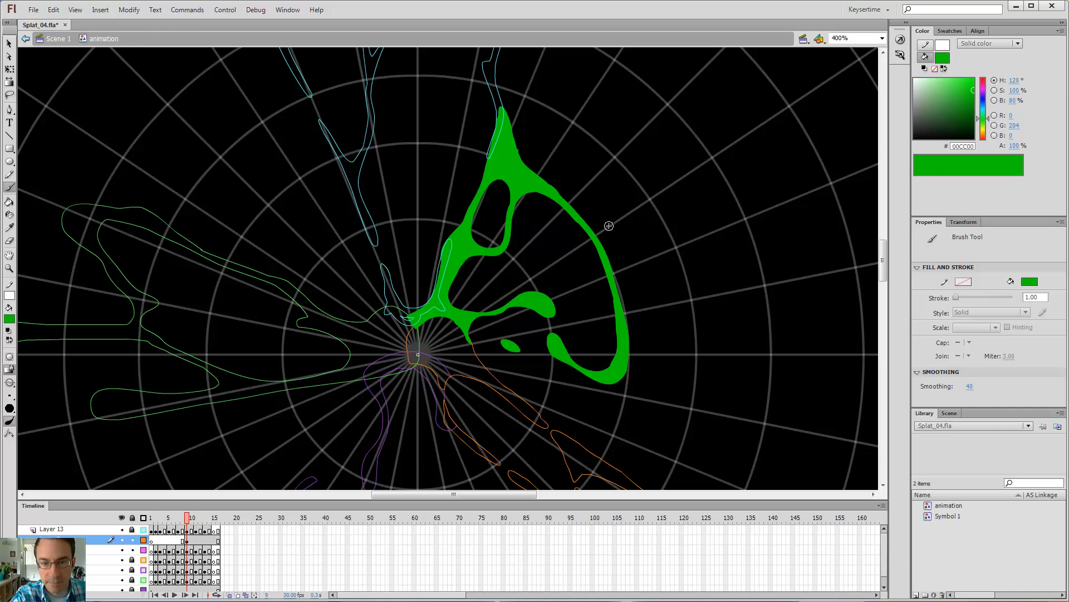
key(e)
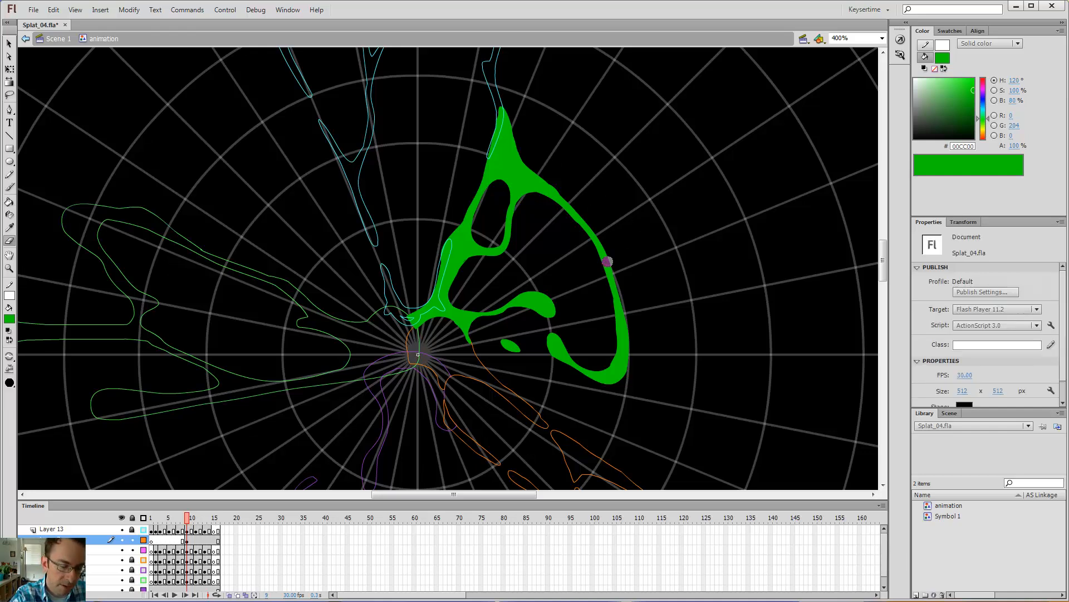
Turn on onion skinning, limit it to the frames following the current one, and compare the arm at frames 7 and 9
key(shift+comma)
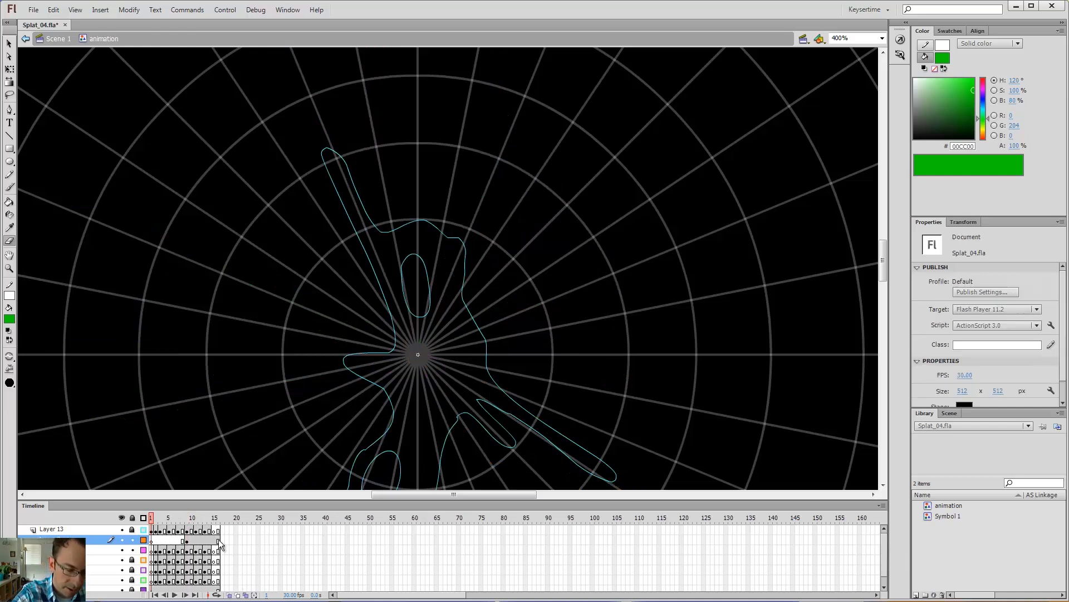
click(186, 550)
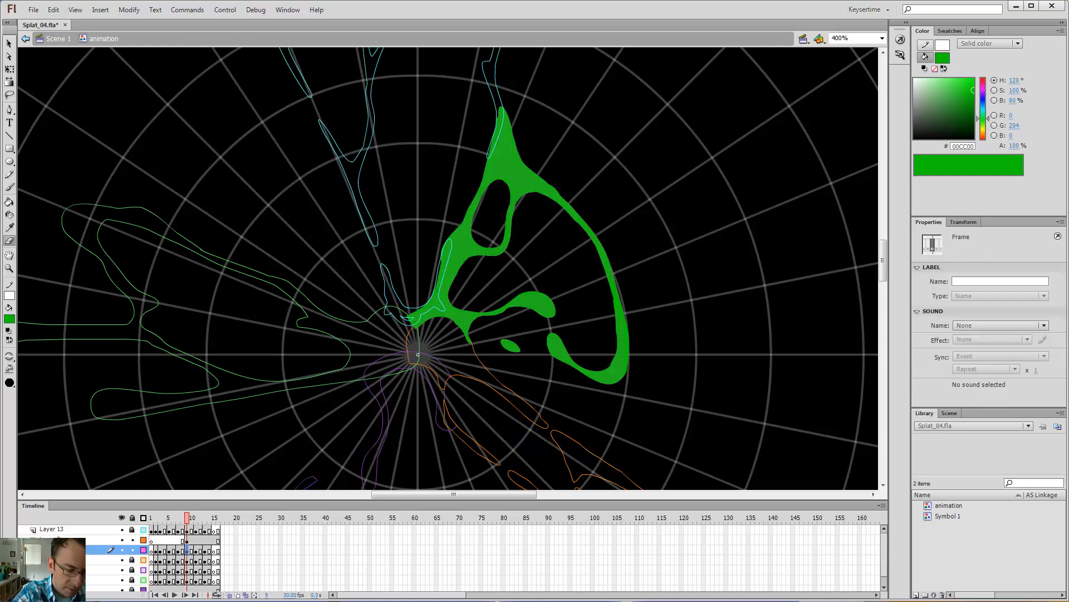
click(230, 595)
drag(211, 522, 198, 523)
key(comma)
key(comma)
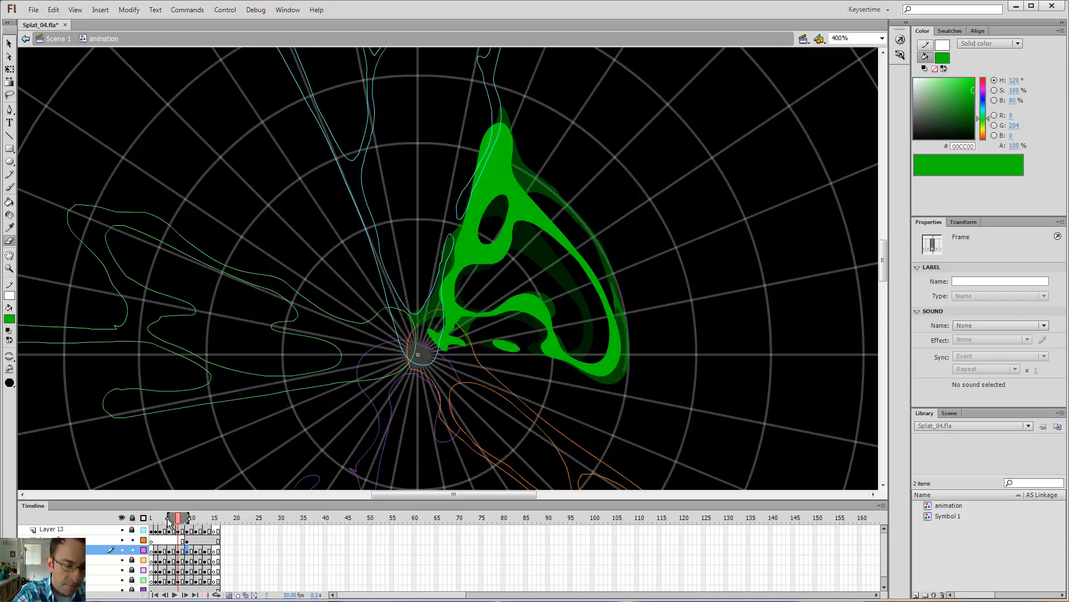
drag(169, 522, 176, 522)
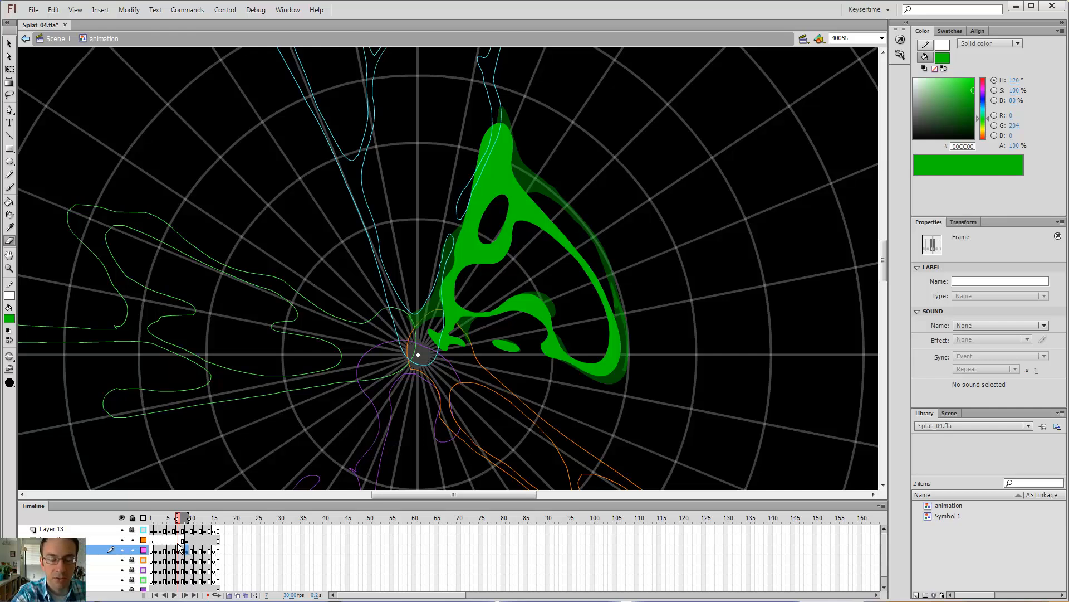
key(period)
key(period)
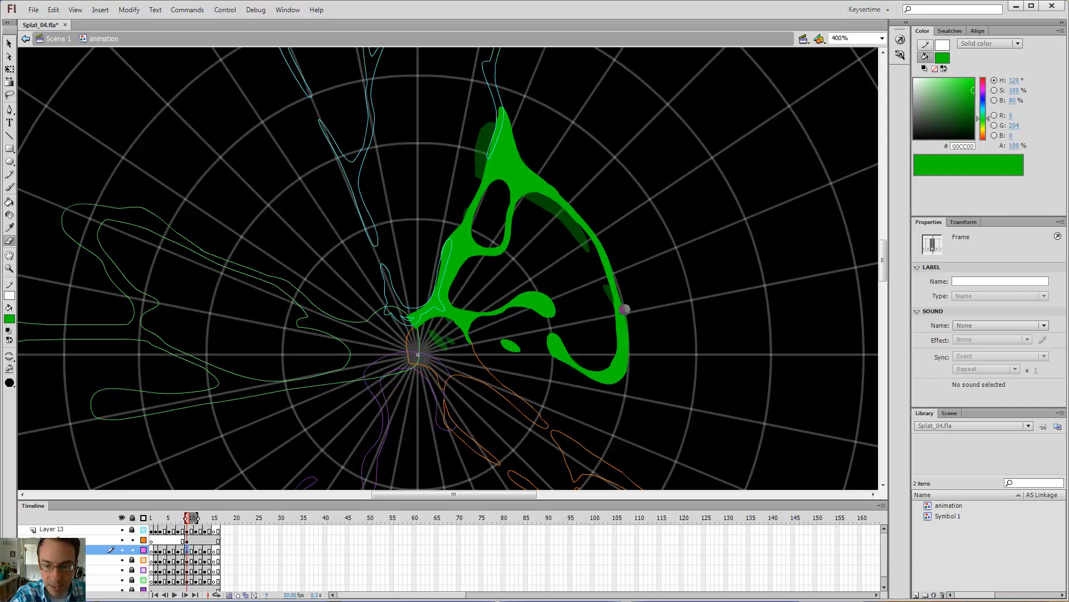
Select the arm and the thin piece on its outer right edge at frame 9 to inspect them separately
key(v)
click(627, 317)
click(620, 352)
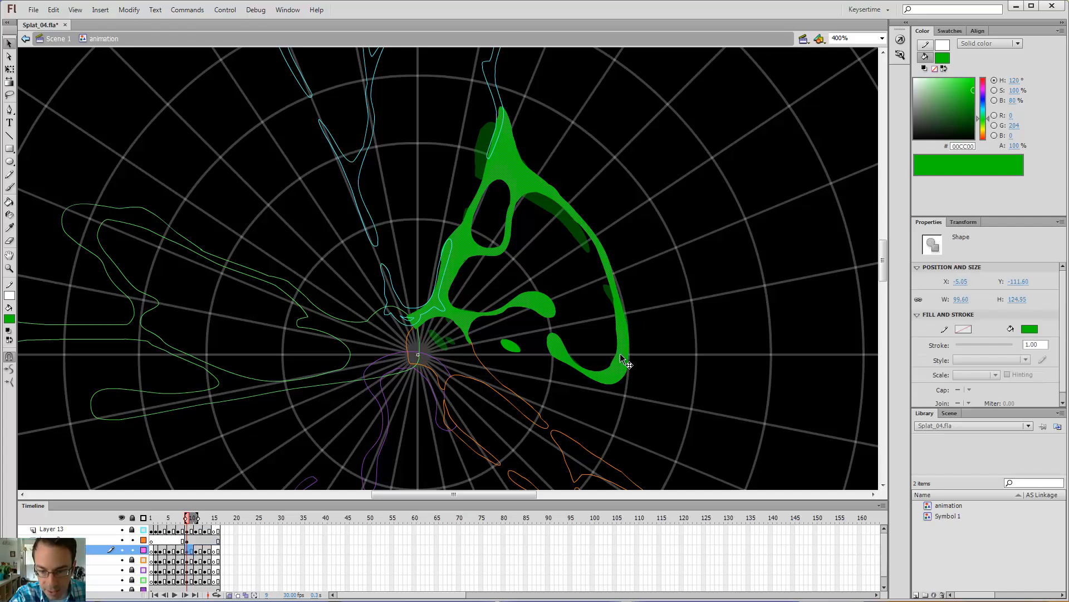
click(629, 347)
click(627, 349)
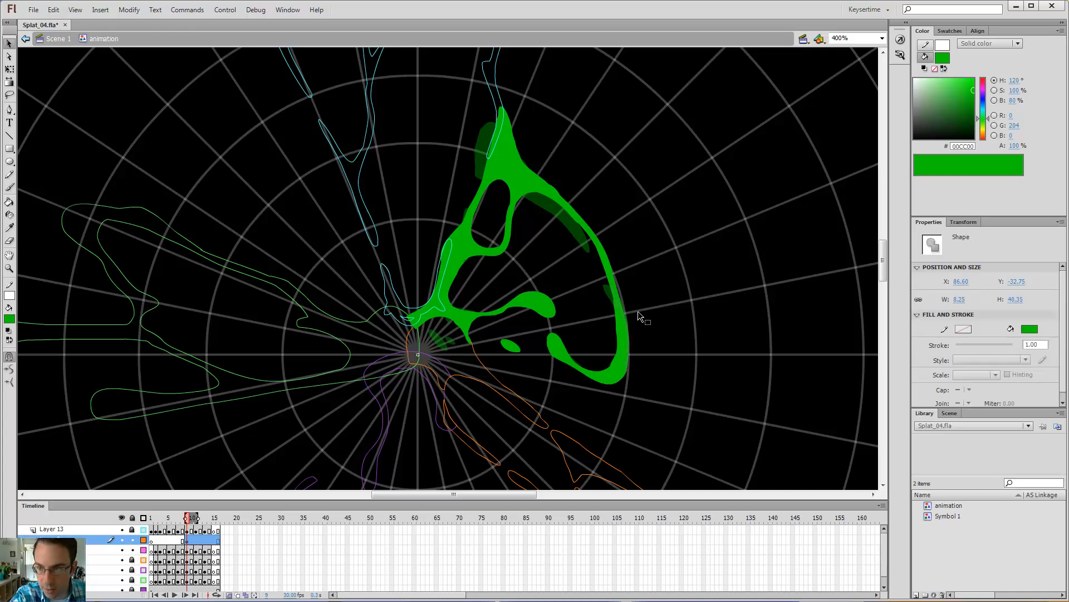
Compare the arm's shape at frame 7 with frame 9 through the onion skins
key(shift+comma)
click(178, 551)
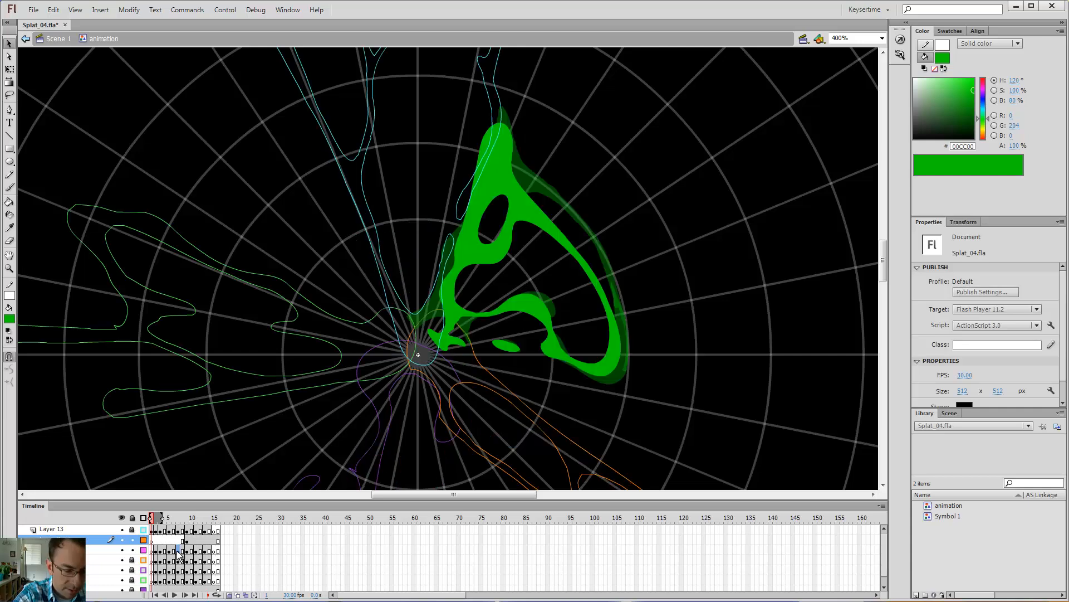
click(607, 305)
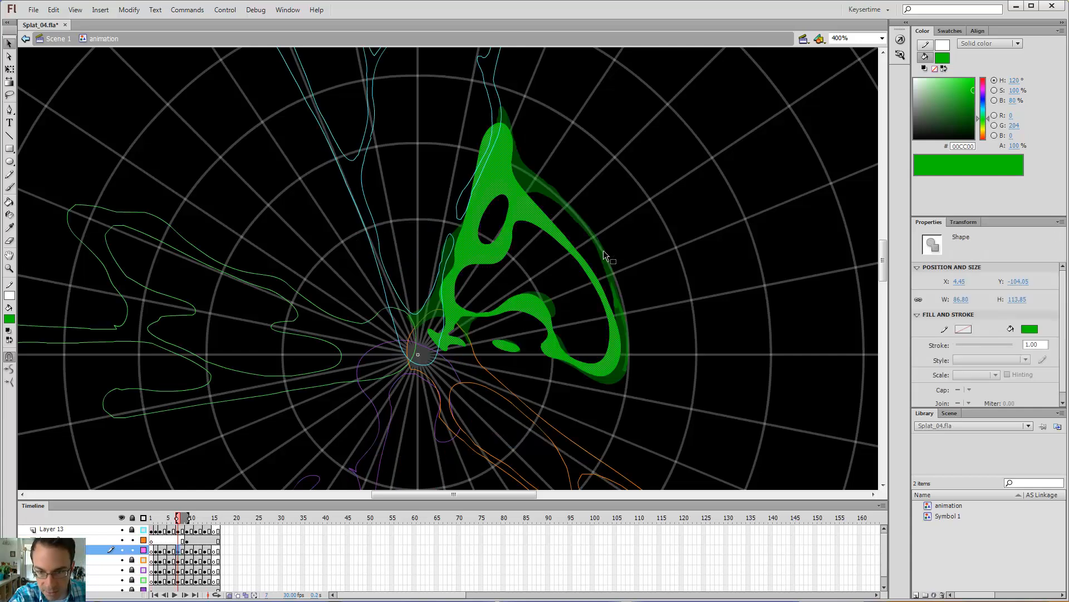
click(633, 362)
key(period)
key(period)
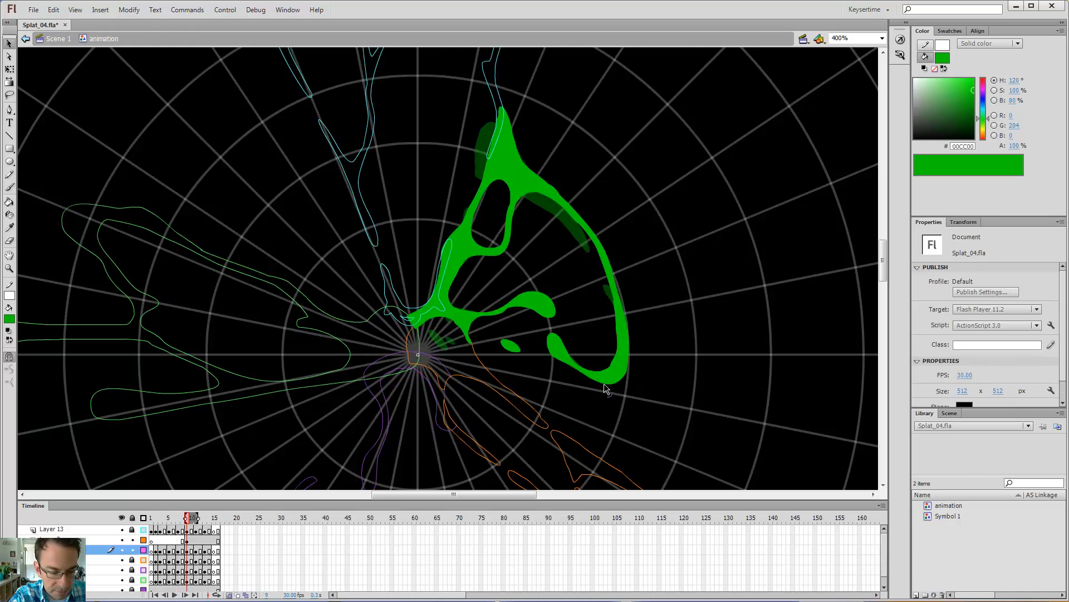
Select the thin outer piece and its layer's frame 9, then return to the arm's layer with nothing selected
click(625, 336)
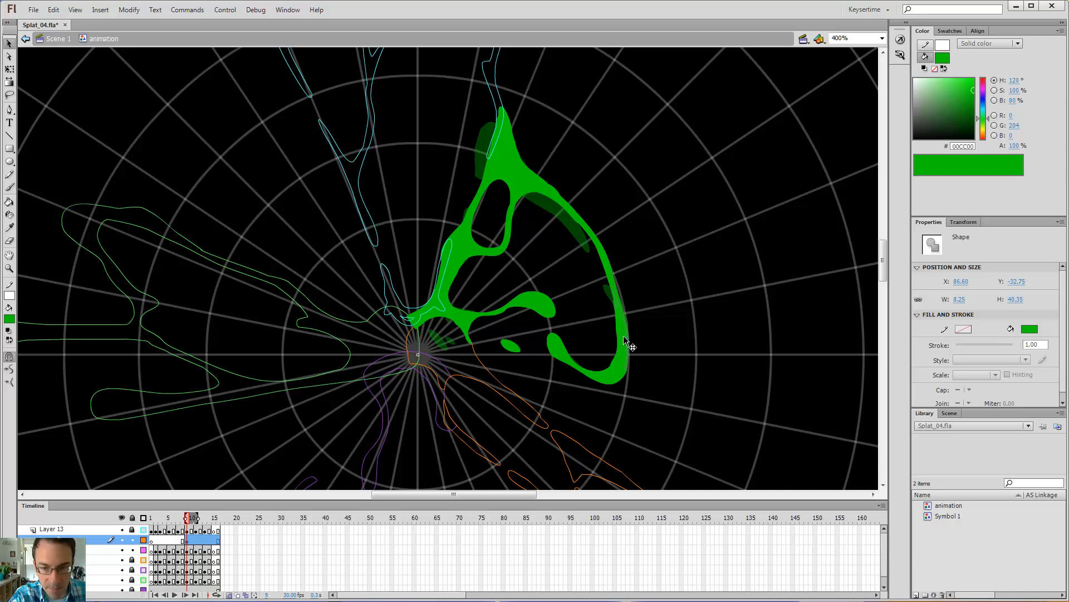
click(188, 542)
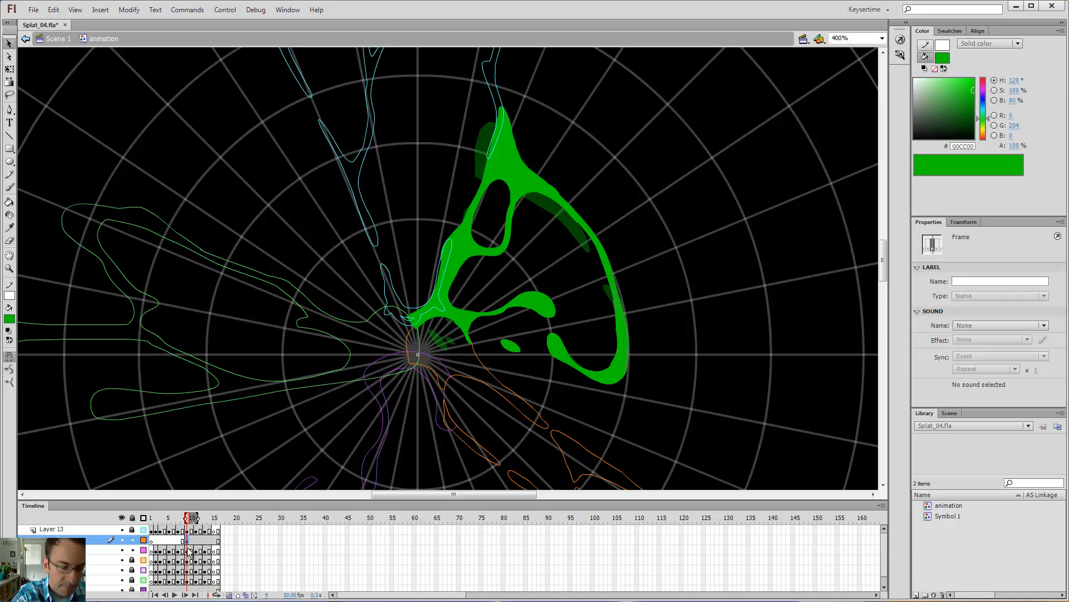
click(189, 552)
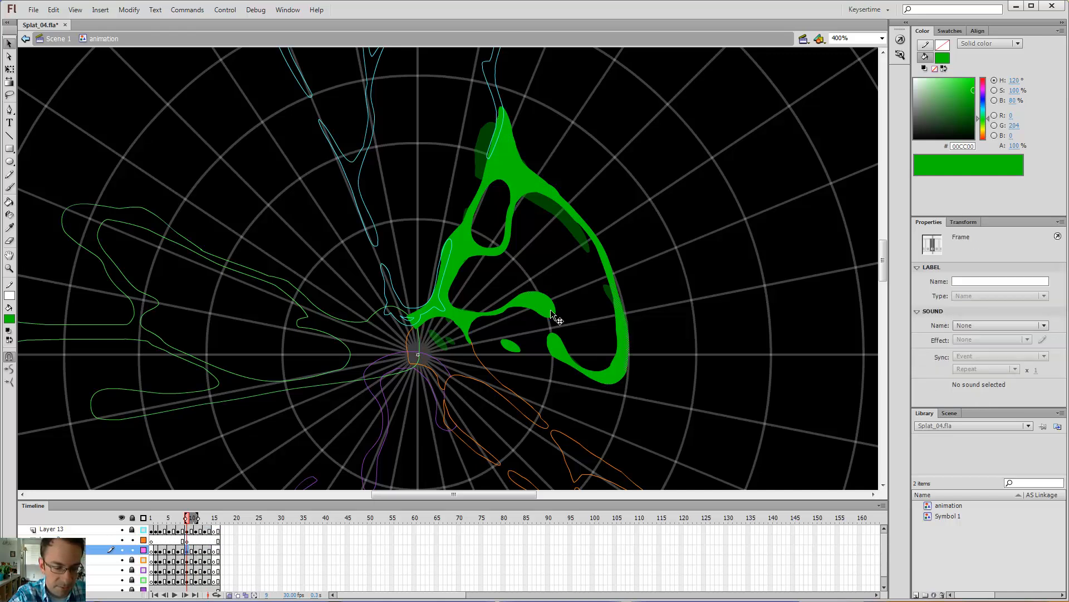
click(661, 251)
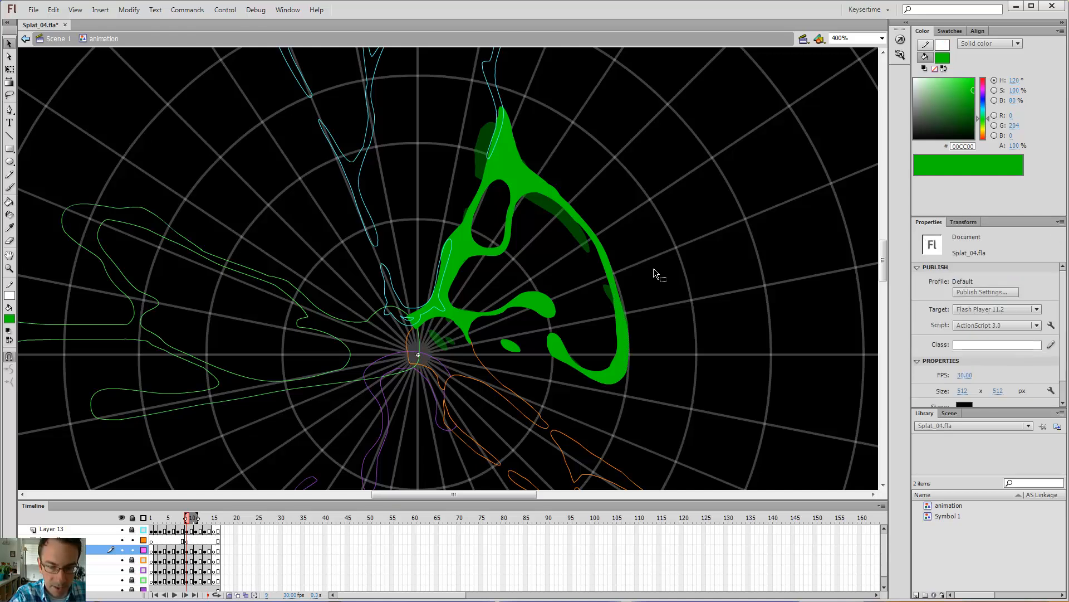
At frame 7, paint an outward-bowed edge along the arm's outer strand and fill the gap between them
key(comma)
key(comma)
key(b)
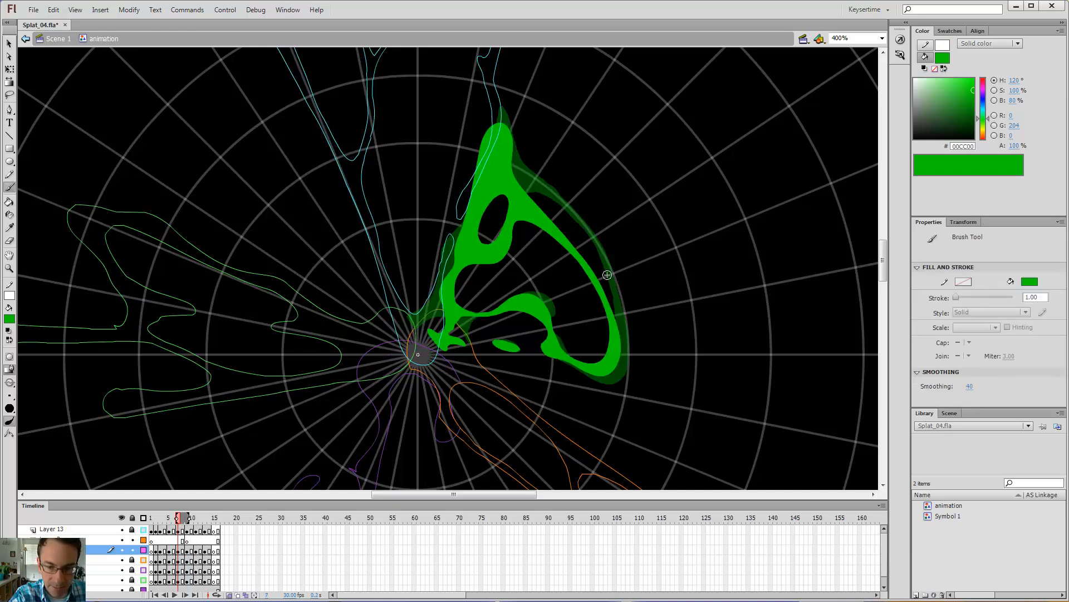
key(v)
key(b)
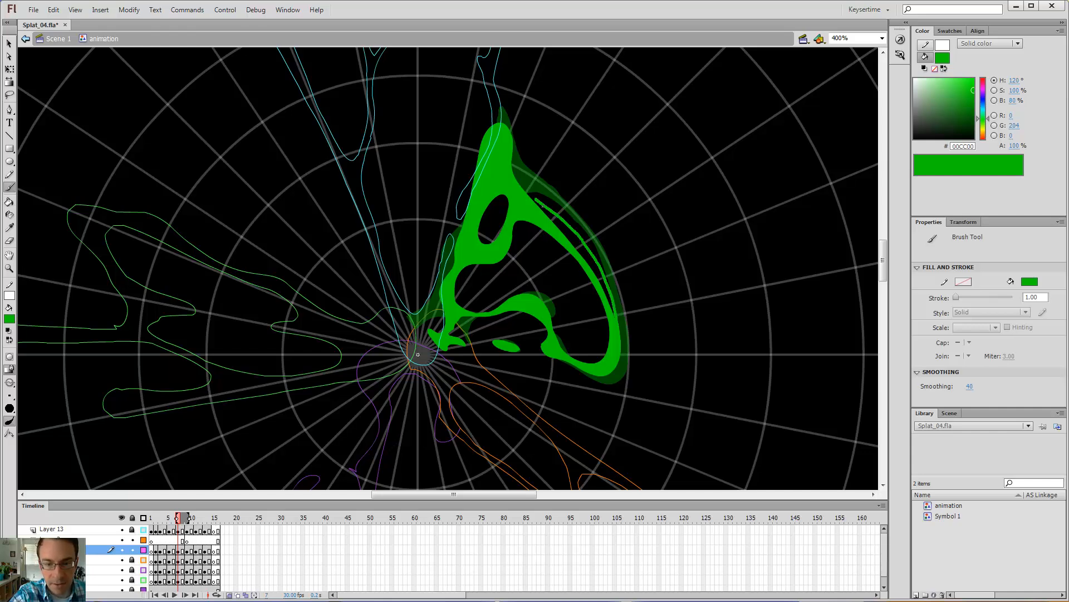
drag(504, 145, 504, 141)
key(k)
click(594, 273)
Erase along the inner edge of the outer strand at frame 7 to thin it into an even curve
key(e)
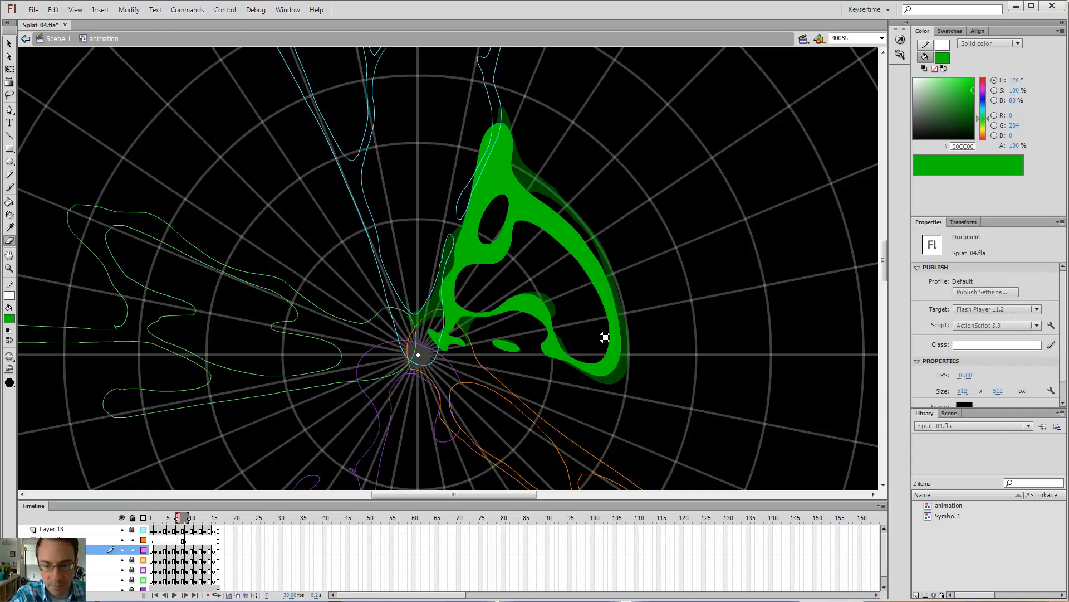
mouse_move(601, 350)
mouse_down()
mouse_move(601, 297)
mouse_move(576, 250)
mouse_move(525, 220)
mouse_move(524, 234)
mouse_move(559, 240)
mouse_move(545, 232)
mouse_move(583, 287)
mouse_up()
key(b)
key(e)
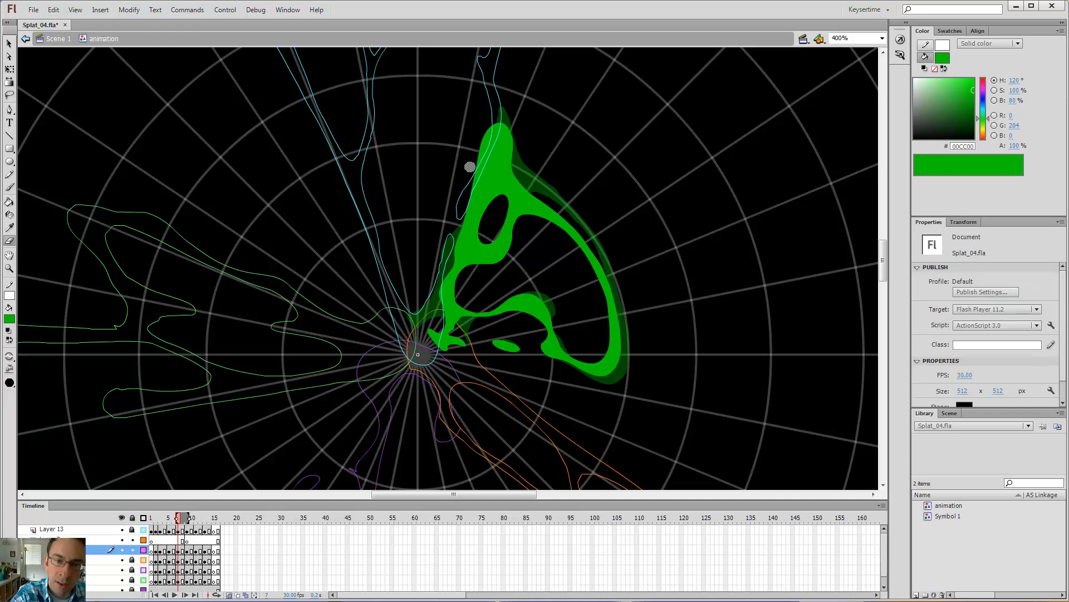
Reshape the arm's rounded upper tip at frame 7 into a long narrow point, trimming its left side
drag(471, 167, 493, 124)
key(b)
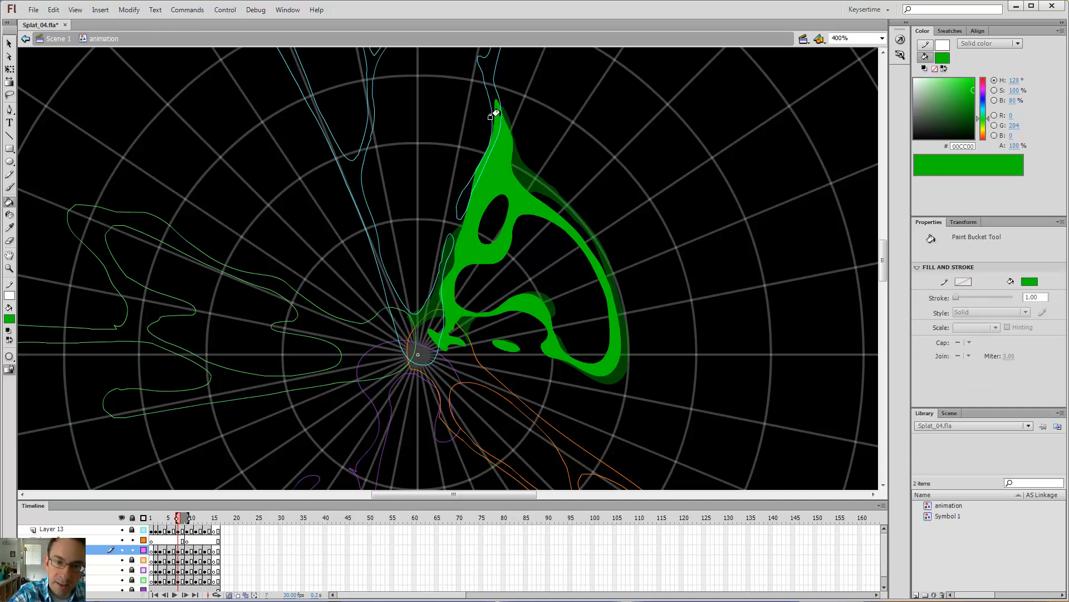
key(e)
mouse_move(489, 112)
mouse_down()
mouse_move(469, 179)
mouse_move(486, 163)
mouse_up()
Paint the arm's left edge and base out to the neighbouring arm and the hub at frame 7, filling the enclosed gap
key(b)
key(v)
key(b)
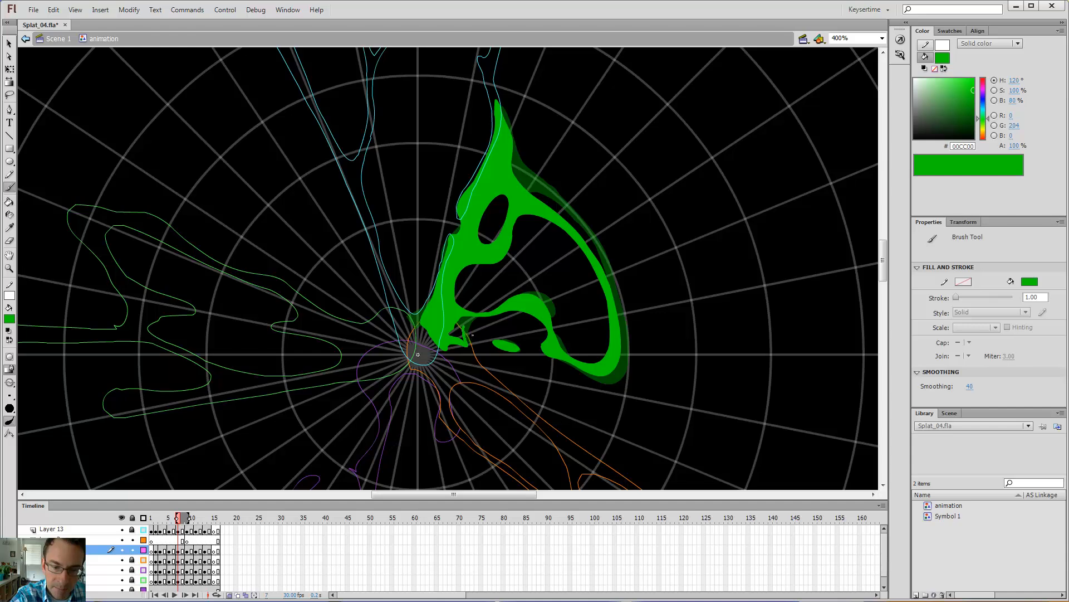
key(k)
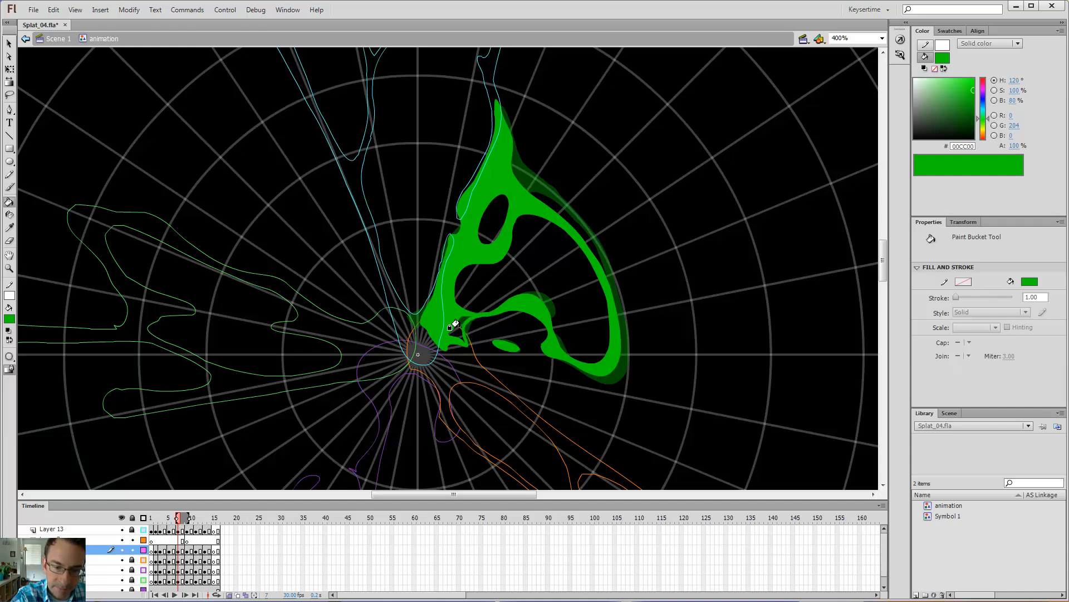
click(457, 333)
Step back and forth between frames 5, 7 and 9 to examine how the arm's shape changes
key(comma)
key(period)
key(period)
key(period)
key(comma)
key(comma)
key(comma)
key(comma)
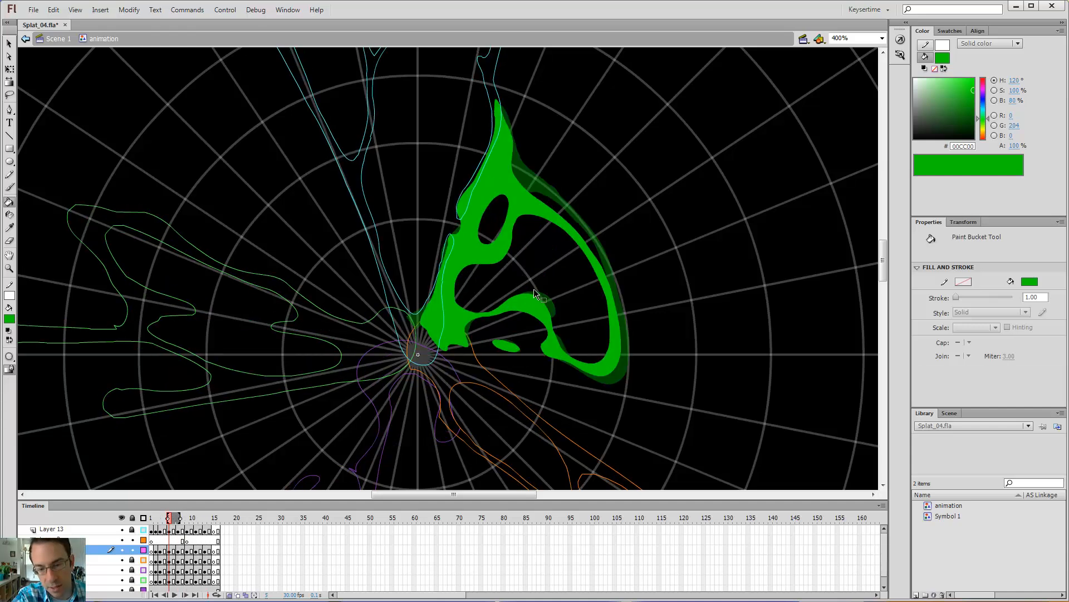
key(period)
key(period)
key(period)
key(period)
key(comma)
key(comma)
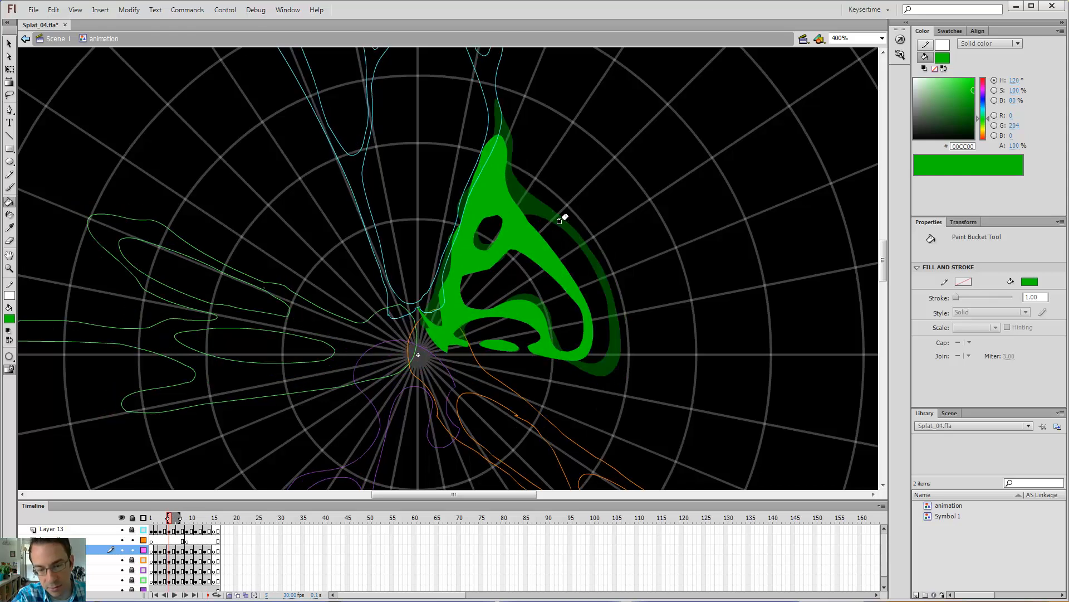
key(period)
key(period)
key(comma)
key(comma)
key(comma)
key(comma)
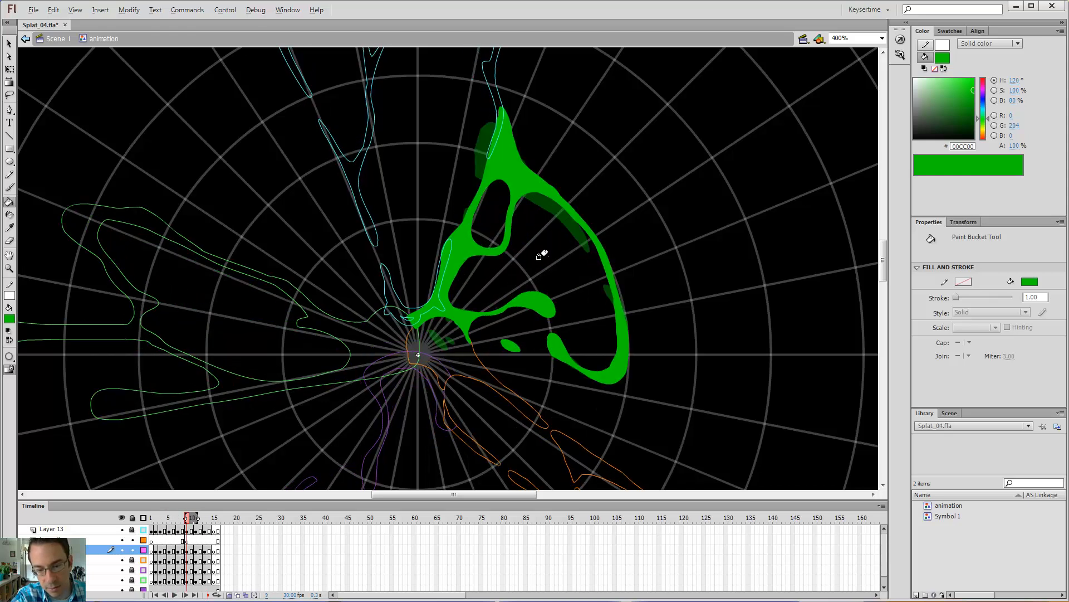
Paint and fill the corner where the lower branch meets the base at frame 7, and check it against frame 9
key(period)
key(period)
key(b)
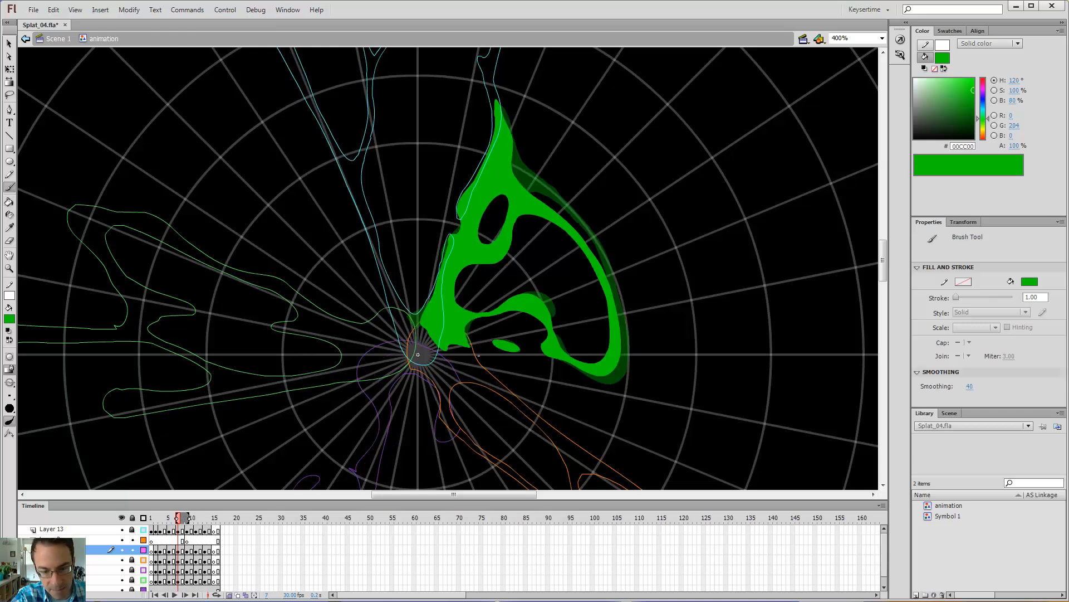
key(k)
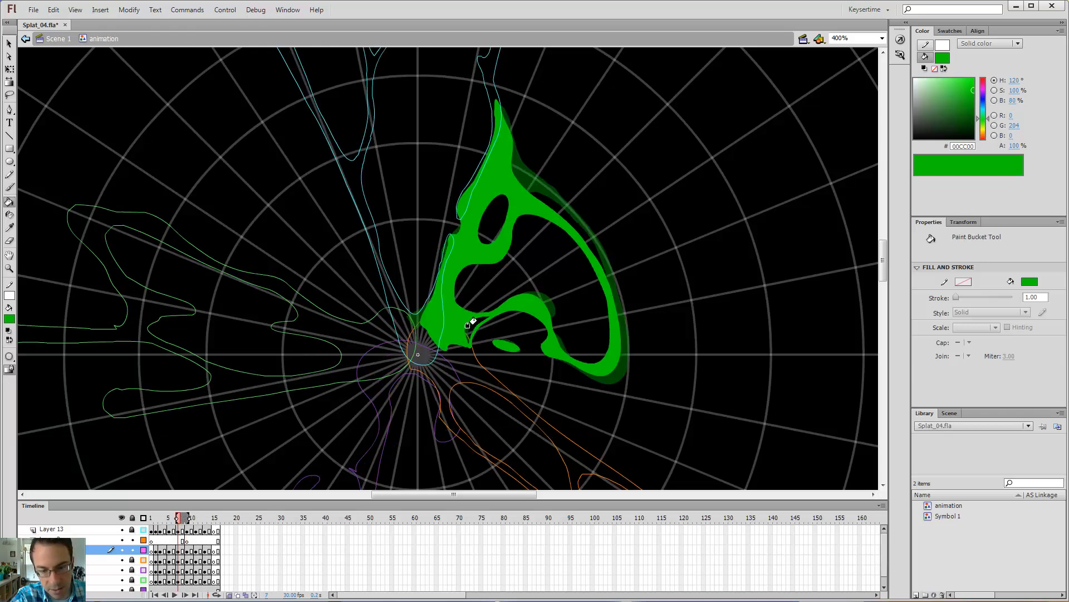
key(comma)
key(period)
key(comma)
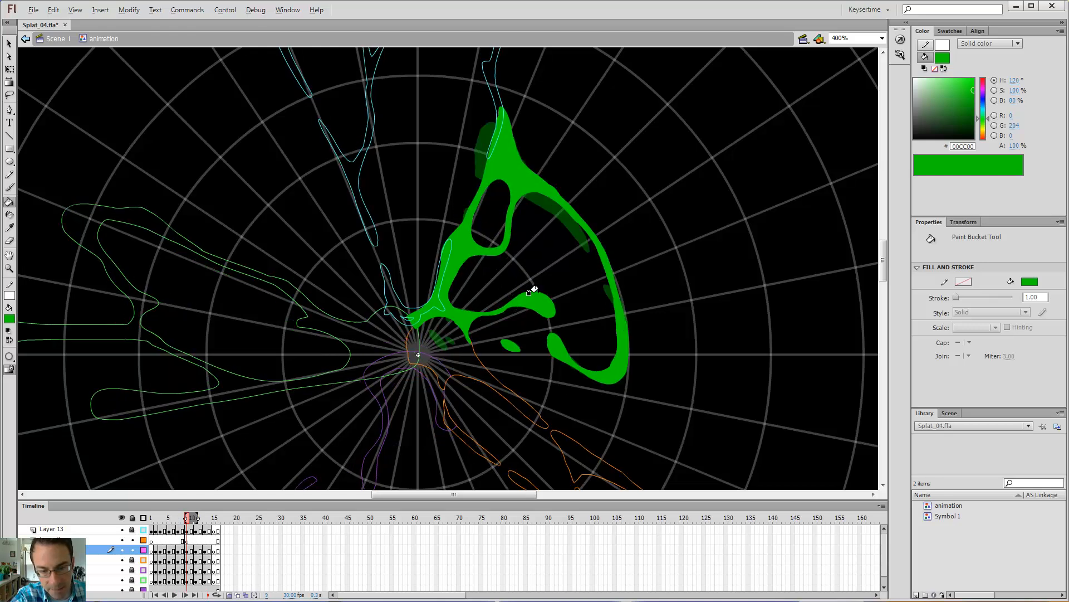
key(period)
key(comma)
key(period)
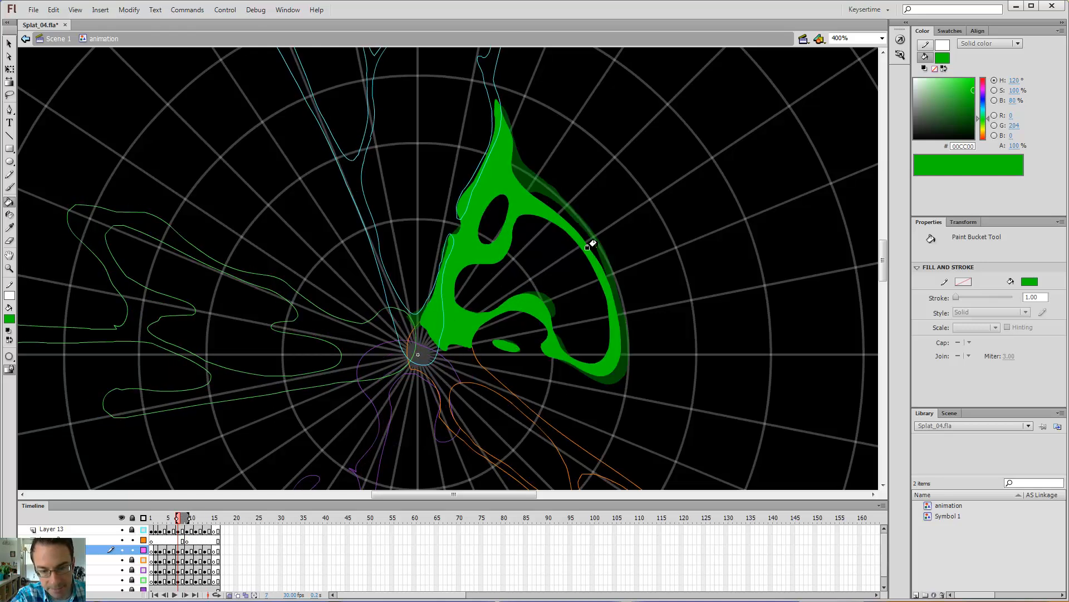
At frame 5, paint the arm's base out to the hub and fill the corner under its lower branch
key(comma)
key(comma)
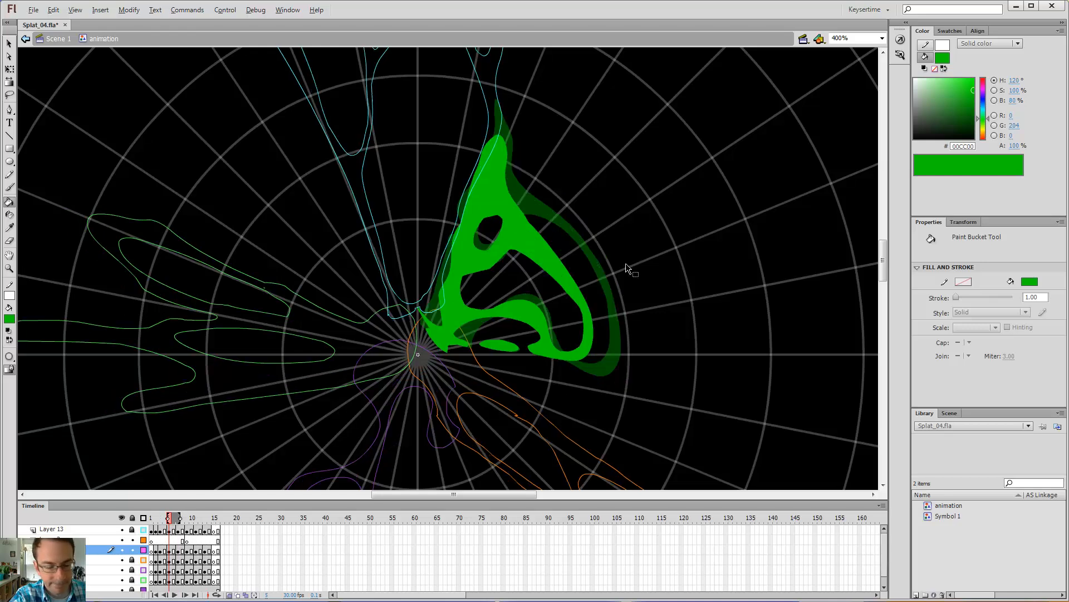
key(b)
key(e)
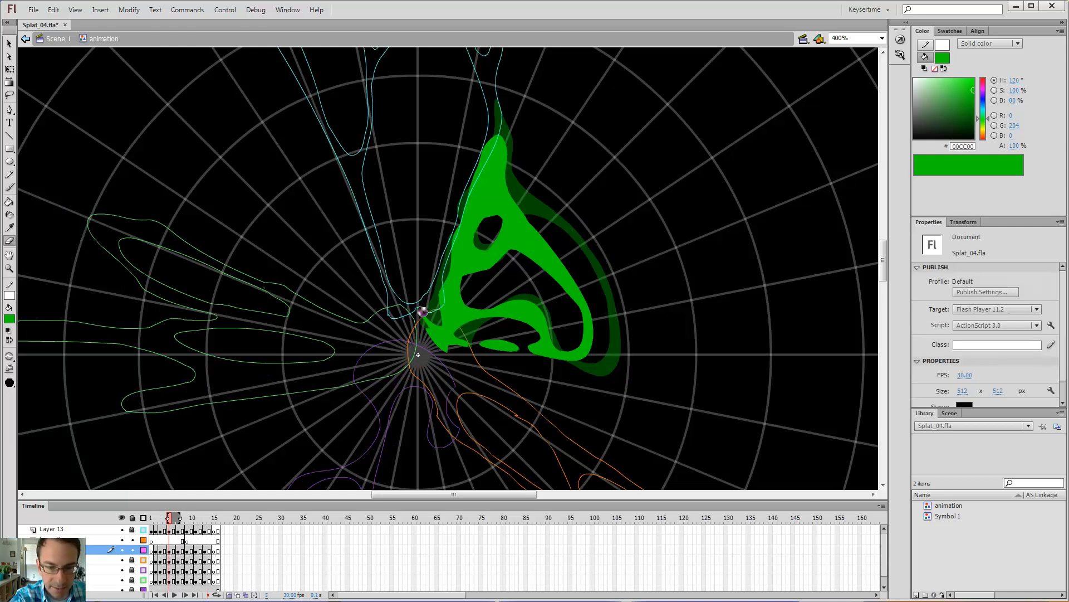
key(b)
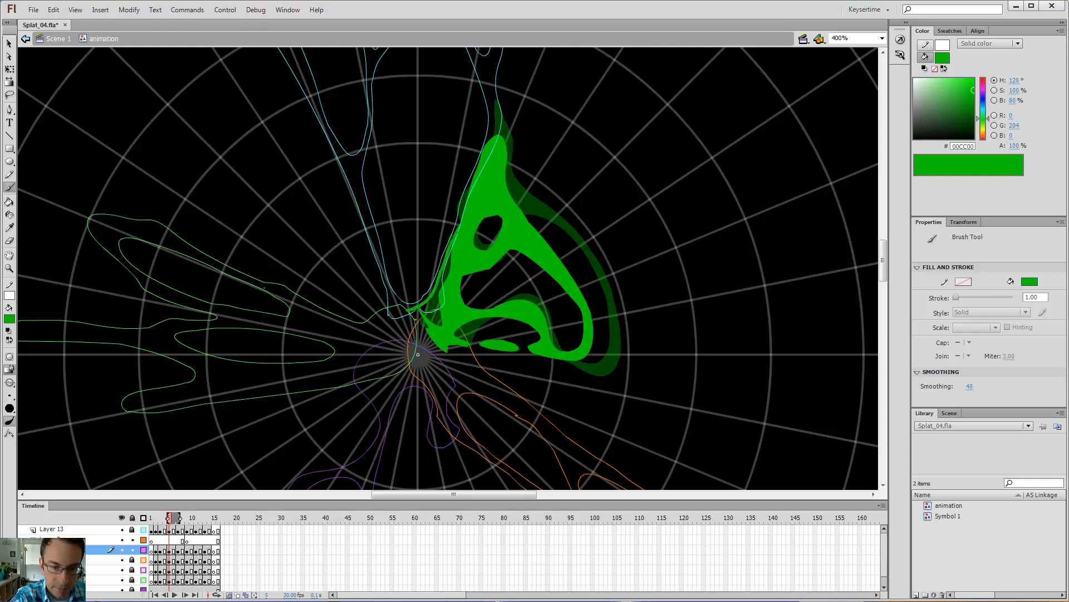
mouse_move(451, 357)
mouse_down()
mouse_move(413, 313)
mouse_move(429, 298)
mouse_move(477, 289)
mouse_up()
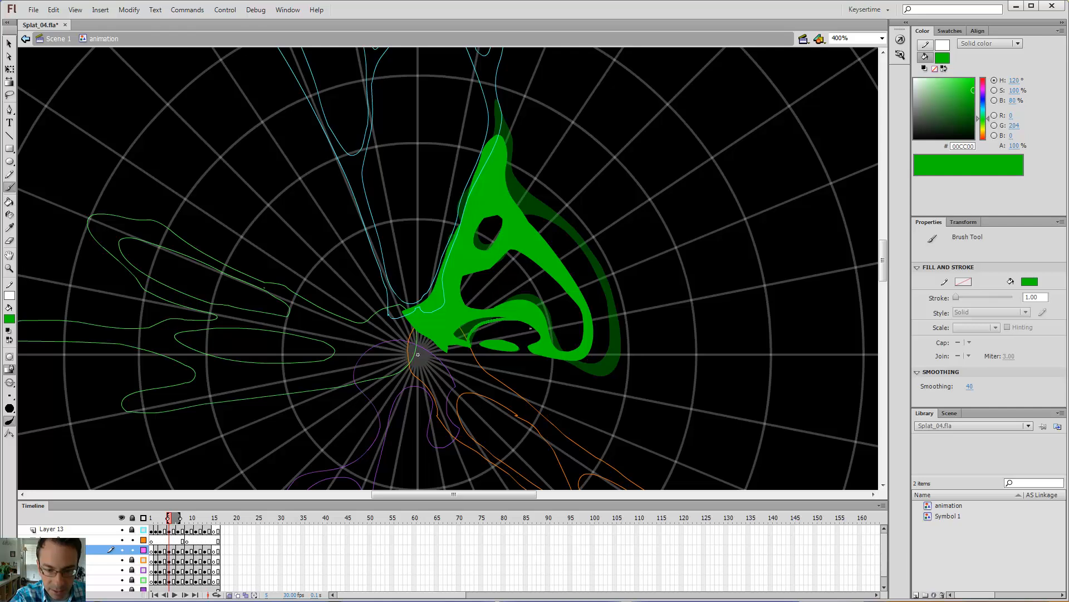
key(k)
click(470, 319)
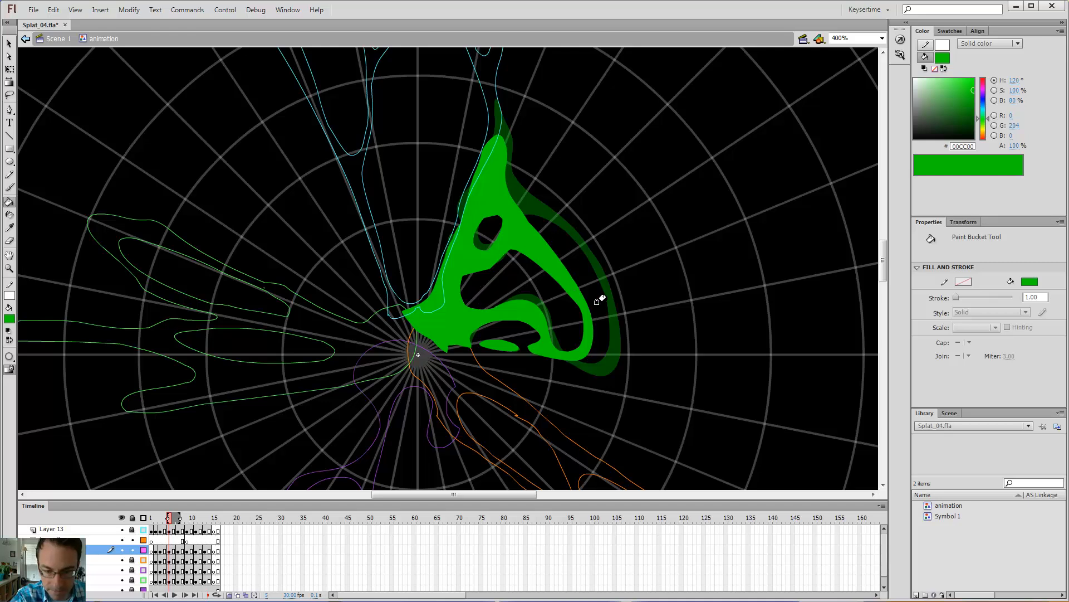
Bow the outer strand outward at frame 5, trim its inner edge, and paint the upper tip into a narrow point
key(b)
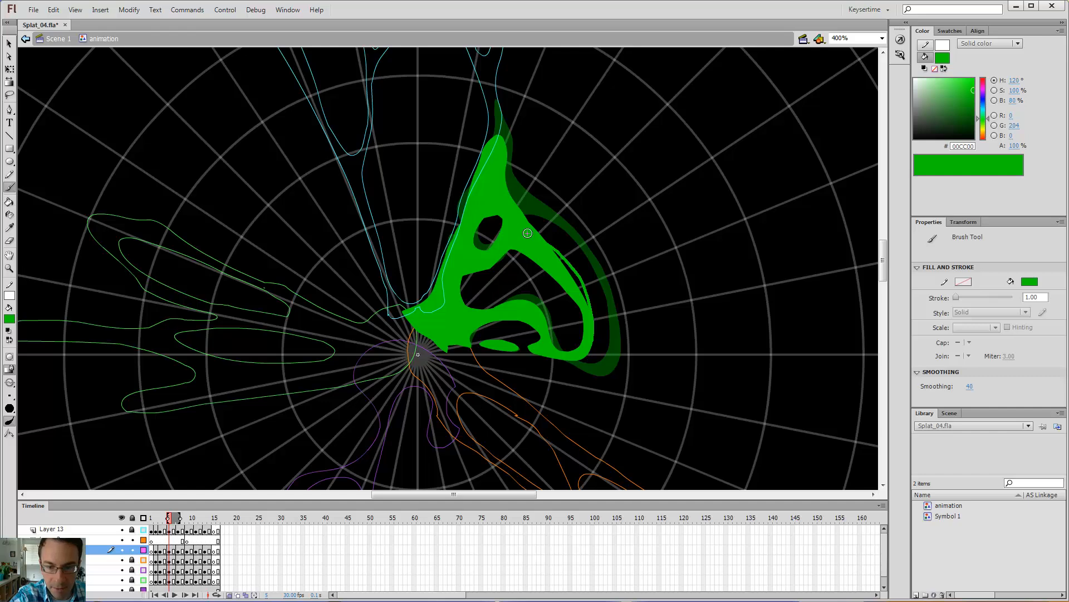
key(e)
mouse_move(579, 318)
mouse_down()
mouse_move(551, 277)
mouse_move(506, 249)
mouse_up()
key(b)
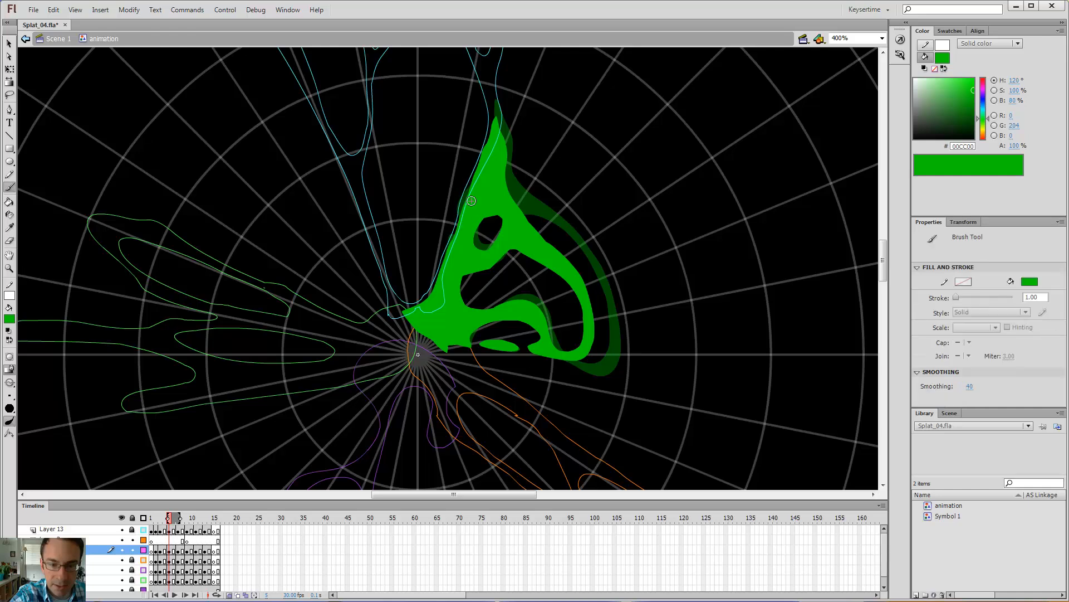
Replace the arm at frame 3 with a larger shape pointed at both ends, with a curved hole inside, filled green
key(comma)
key(comma)
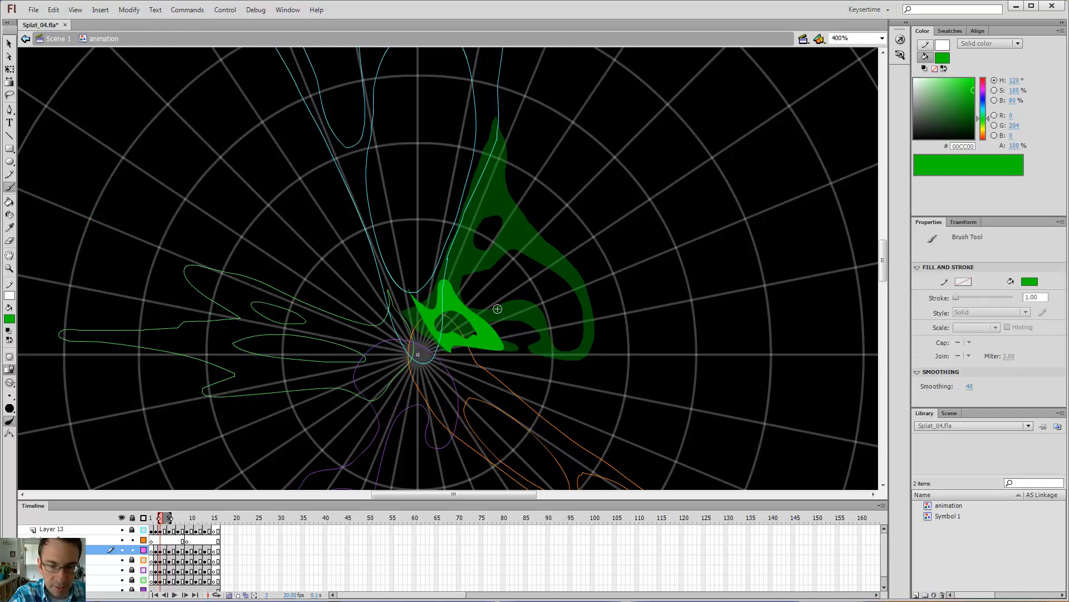
key(v)
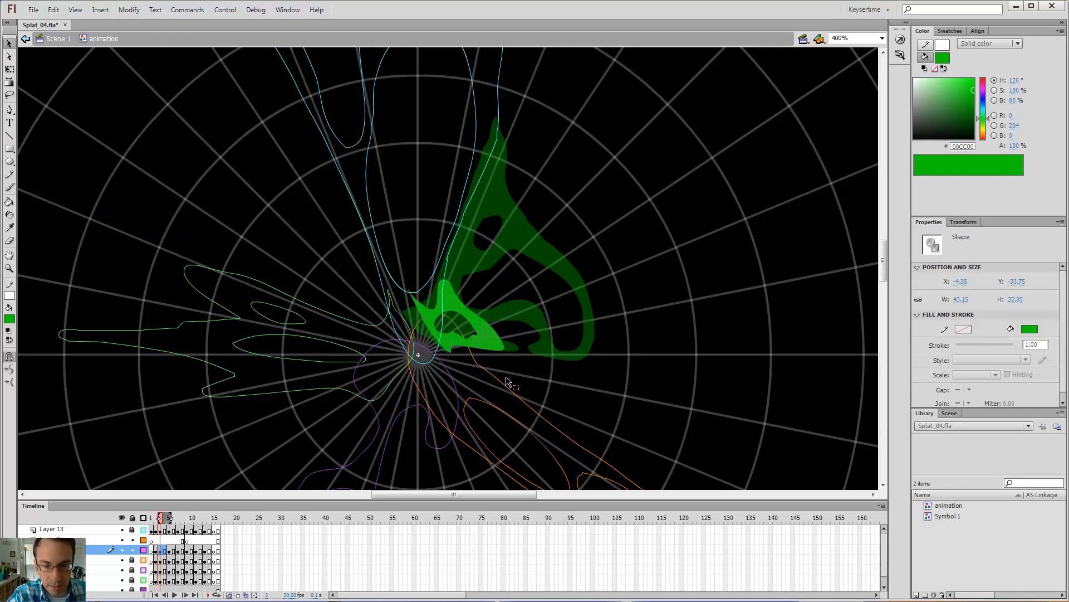
key(b)
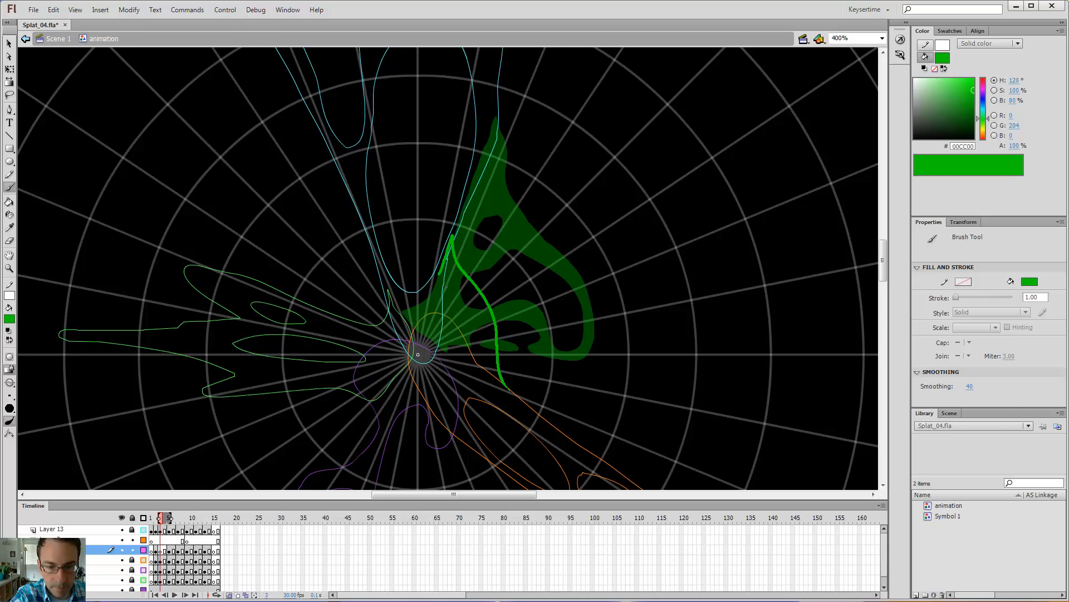
drag(435, 337, 508, 390)
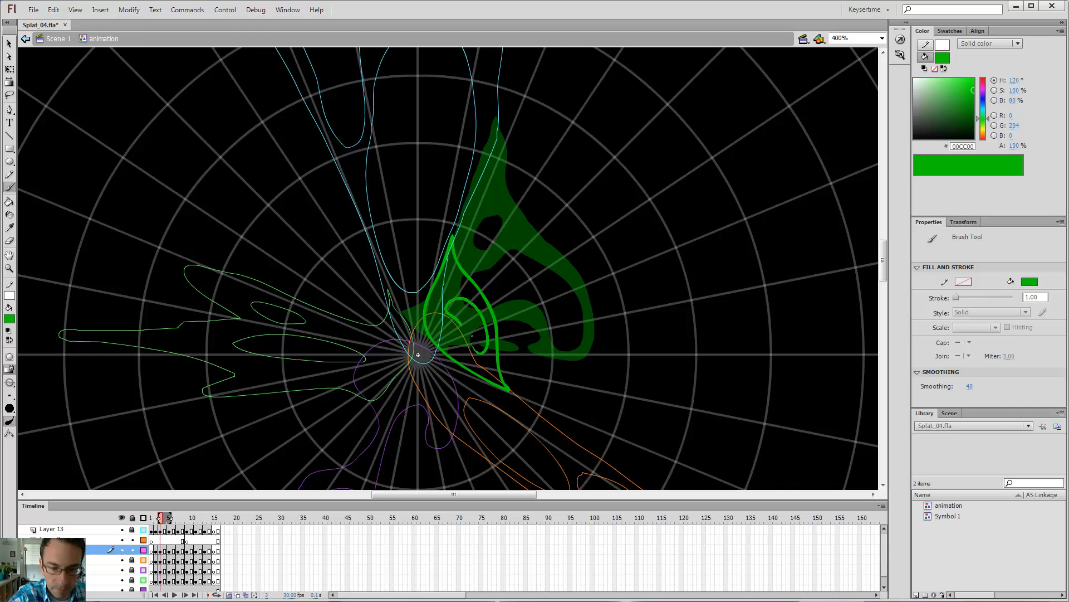
key(k)
click(504, 370)
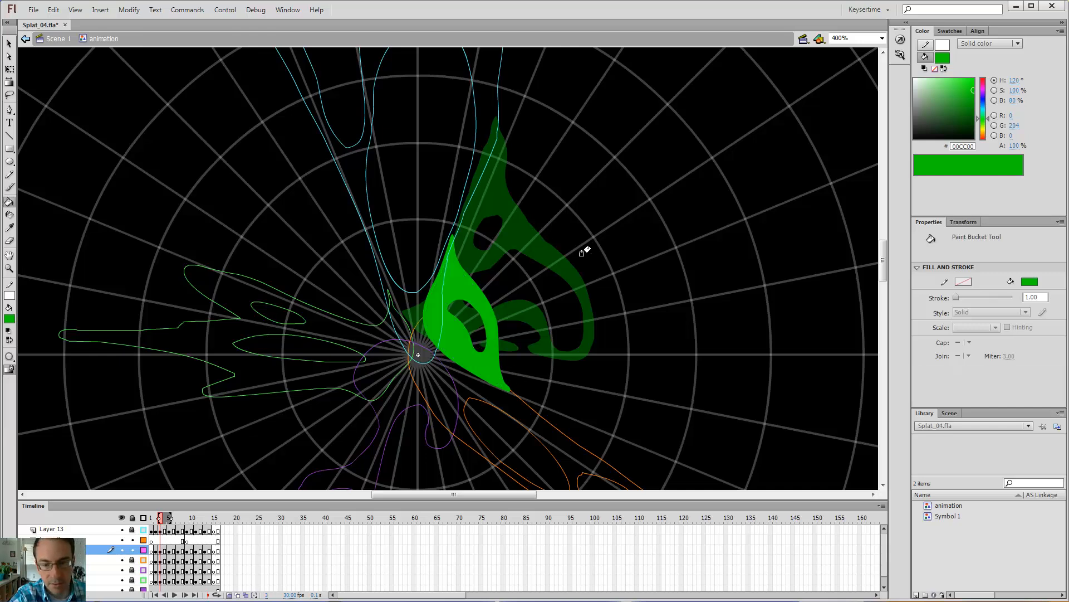
Compare the redrawn arm at frame 3 with the arm at frame 5
key(period)
key(period)
key(comma)
key(period)
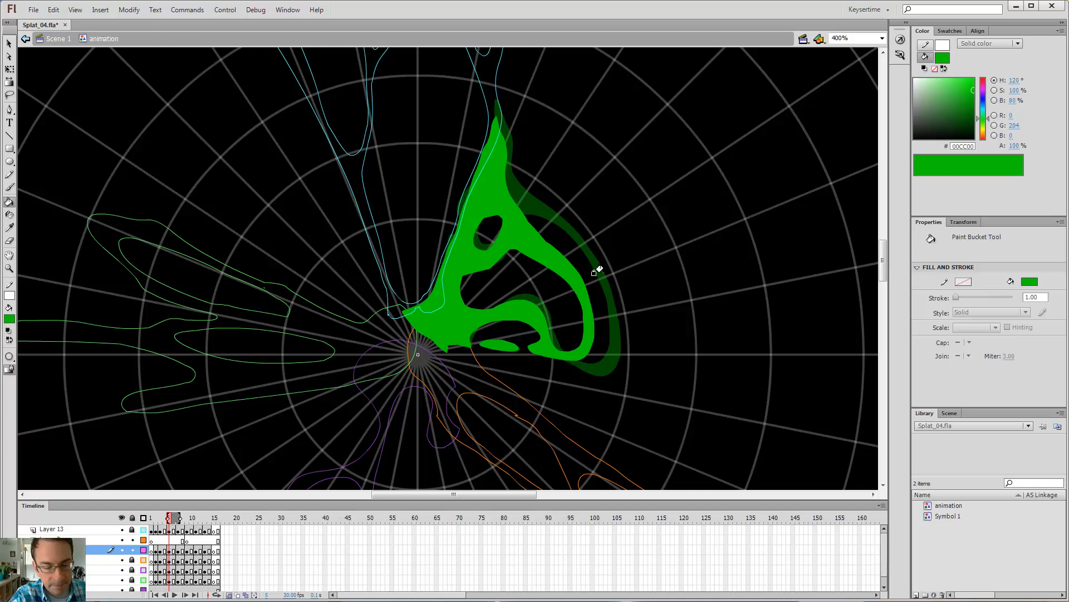
key(comma)
key(comma)
Redraw the arm at frame 2 as a smaller solid green sliver pointed at both ends, within the frame 3 onion skin
key(v)
key(comma)
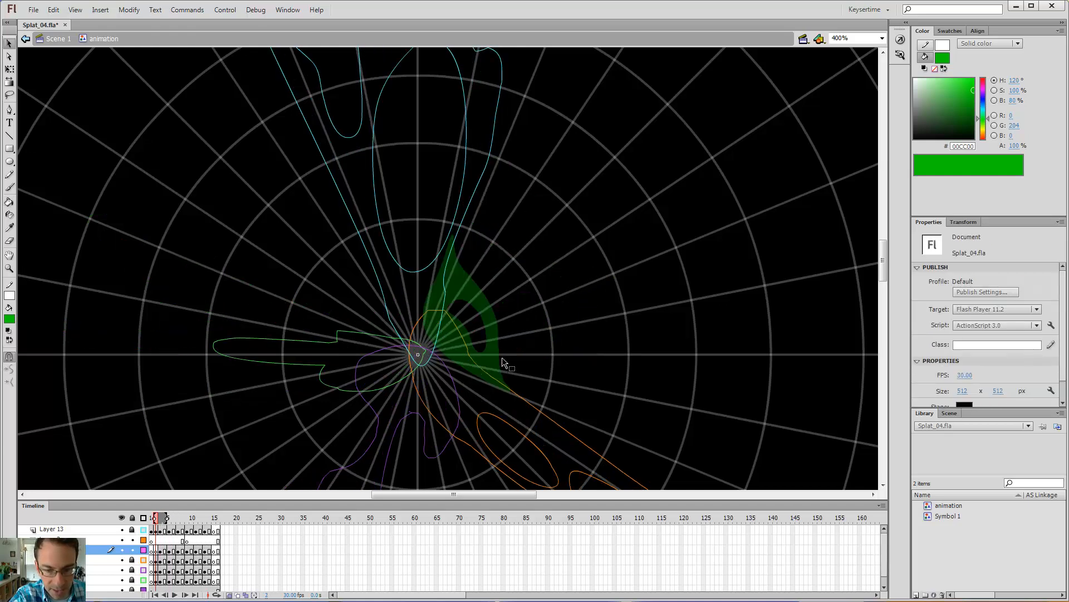
key(b)
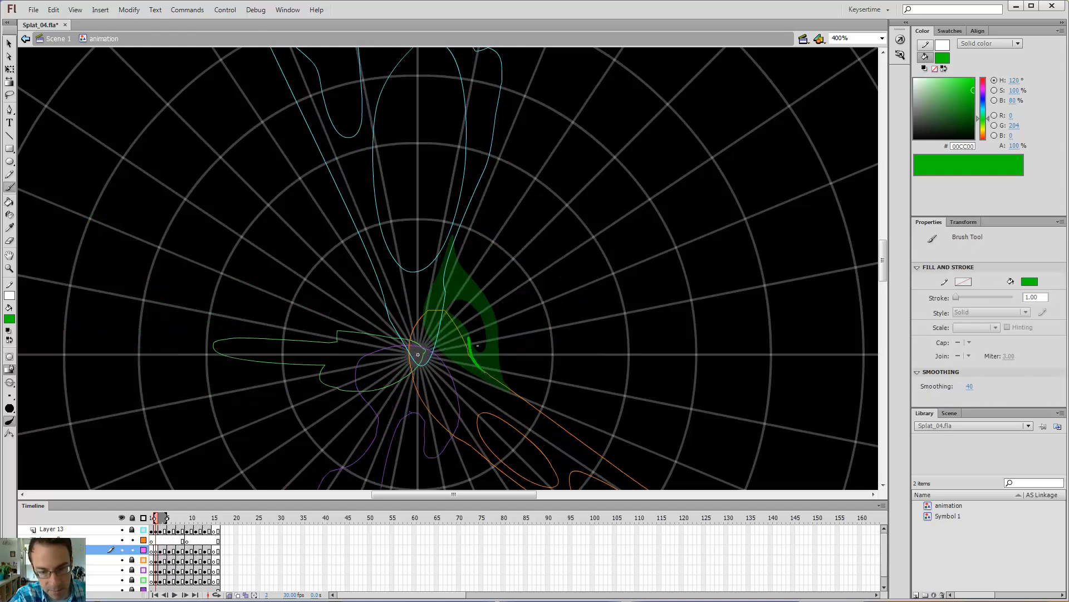
drag(477, 346, 471, 322)
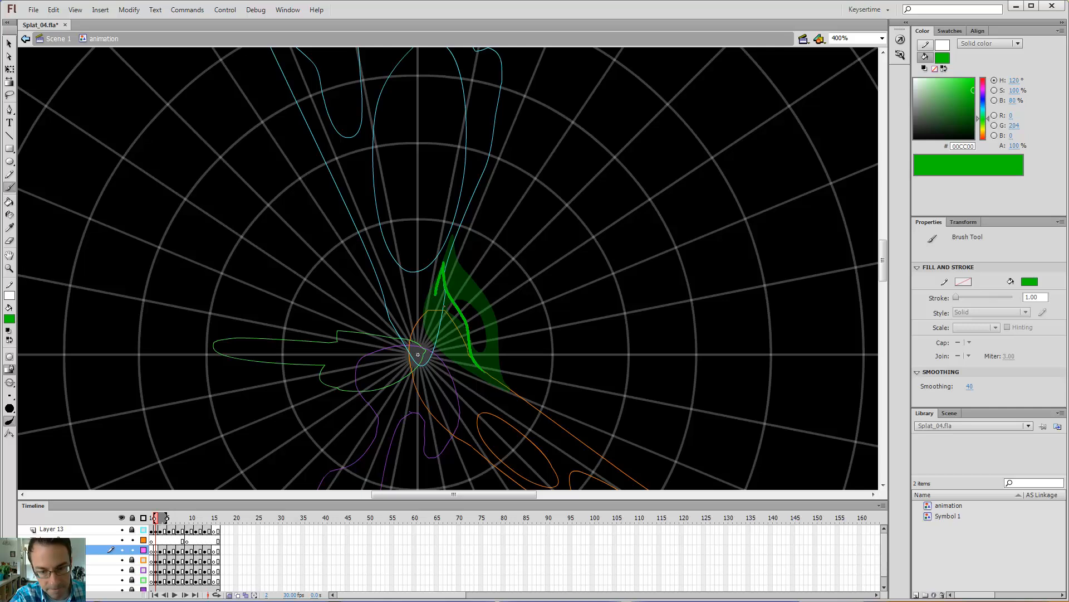
key(k)
click(454, 331)
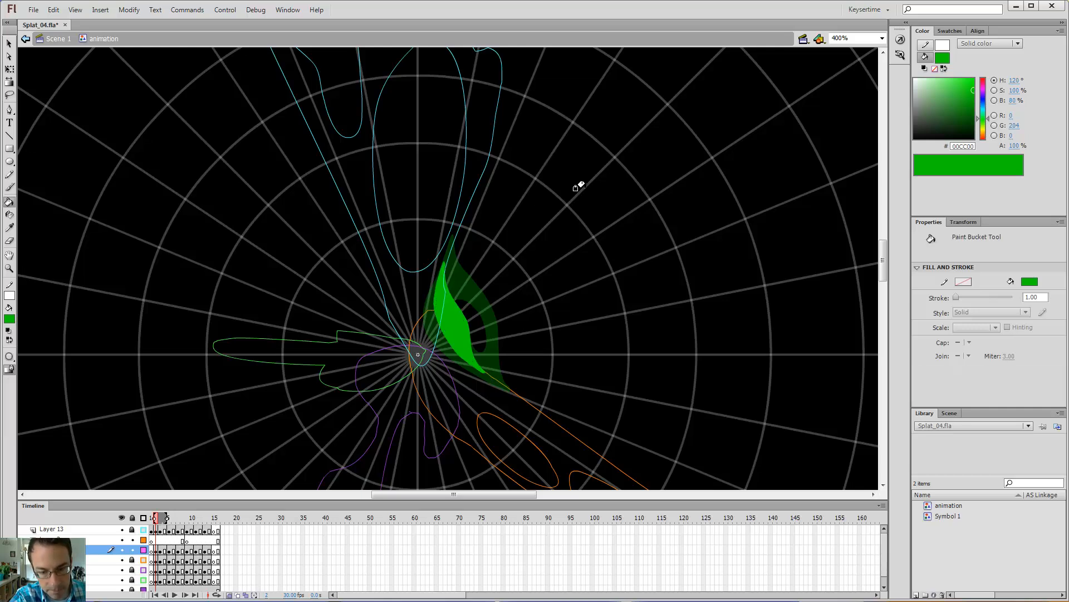
Step forward through the arm's frames and compare its shape at frame 9 with frame 11
key(period)
key(period)
key(period)
key(period)
key(period)
key(period)
key(period)
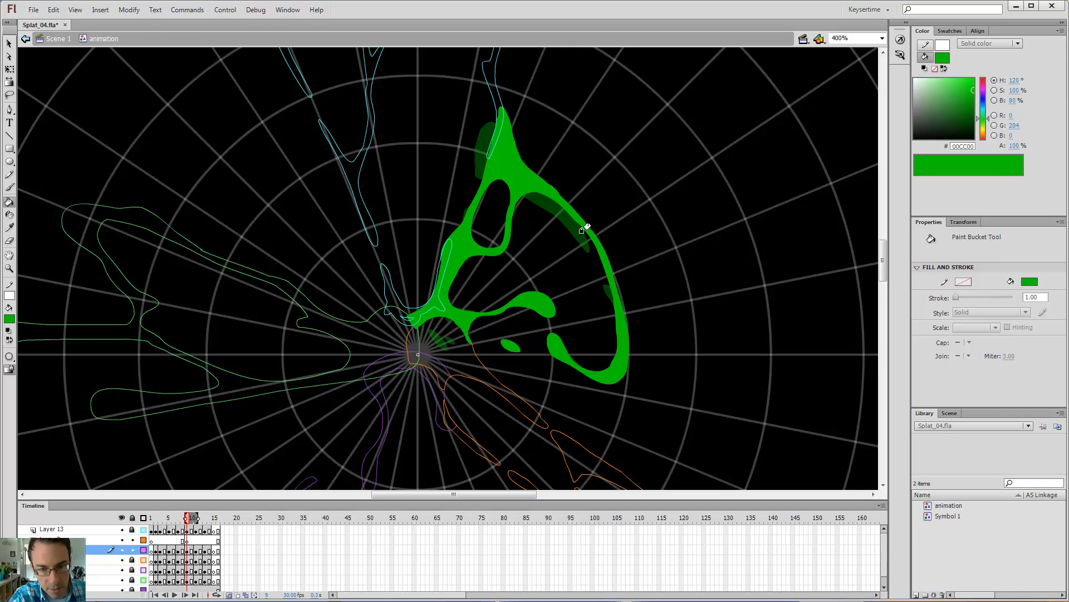
key(period)
key(period)
drag(549, 156, 548, 216)
key(comma)
key(comma)
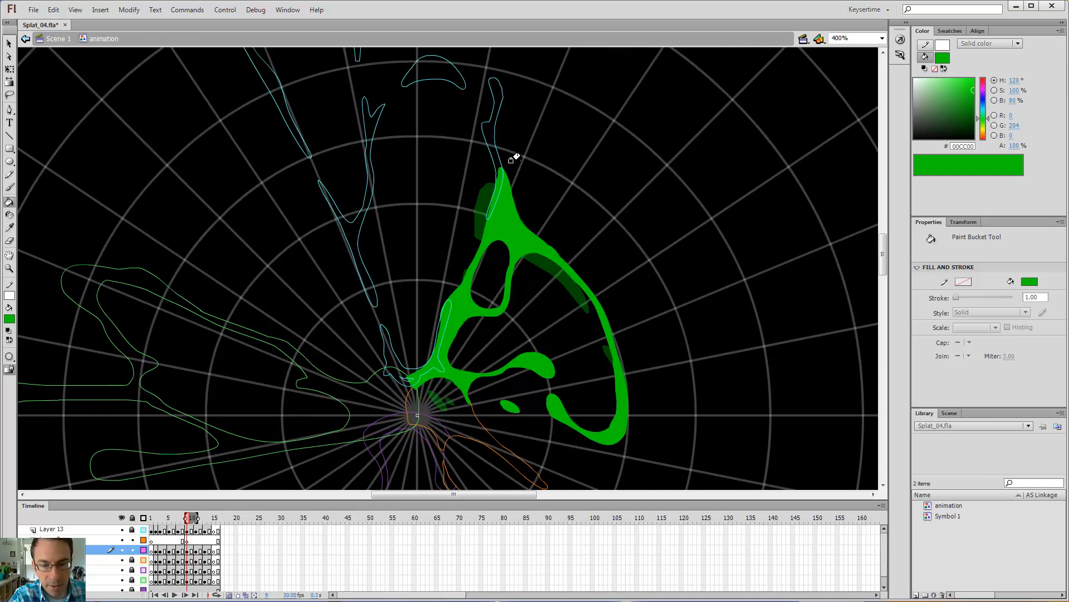
At frame 9, switch the onion skin range to show the two preceding frames instead of the two following ones
key(period)
key(e)
key(comma)
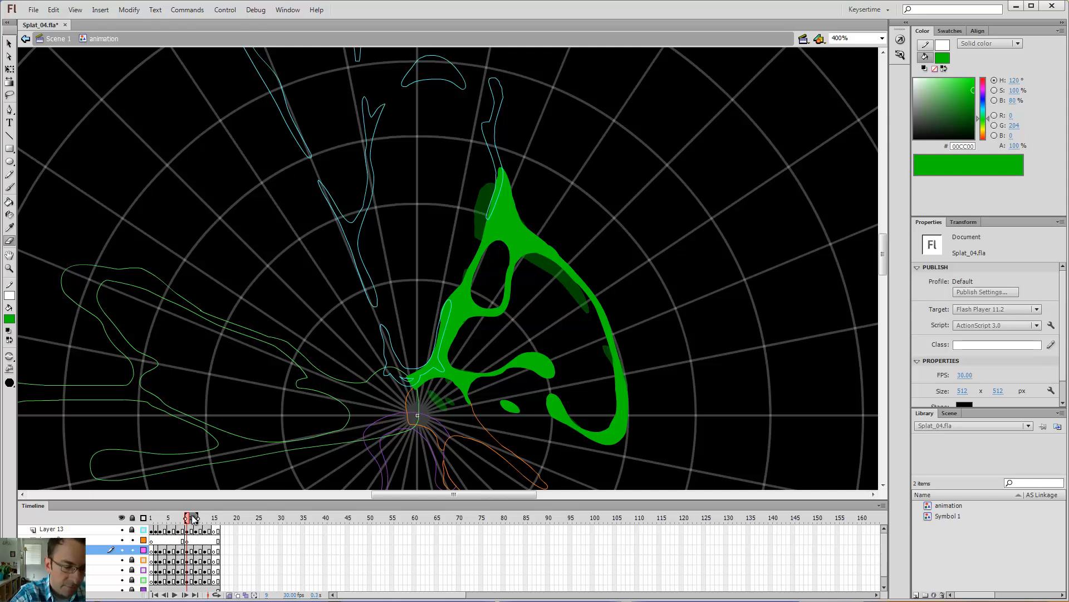
mouse_move(186, 518)
mouse_down()
mouse_move(177, 519)
mouse_move(190, 519)
mouse_up()
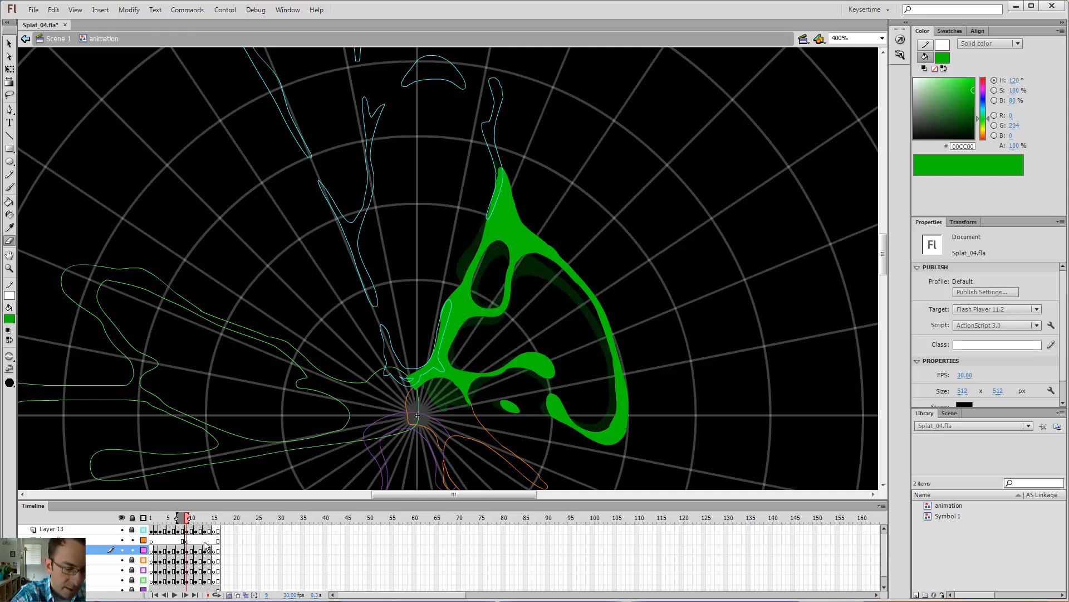
At frame 11, erase the arm's blunt upper end into a narrow point and trim the tip of the fragment below it
key(period)
key(period)
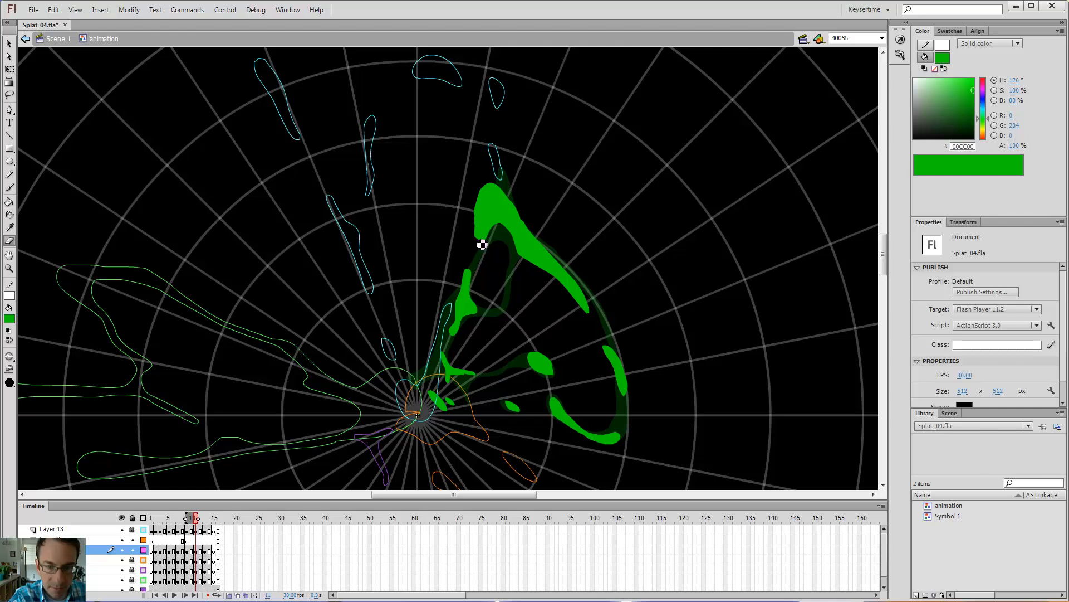
mouse_move(483, 244)
mouse_down()
mouse_move(477, 215)
mouse_move(509, 179)
mouse_up()
click(481, 185)
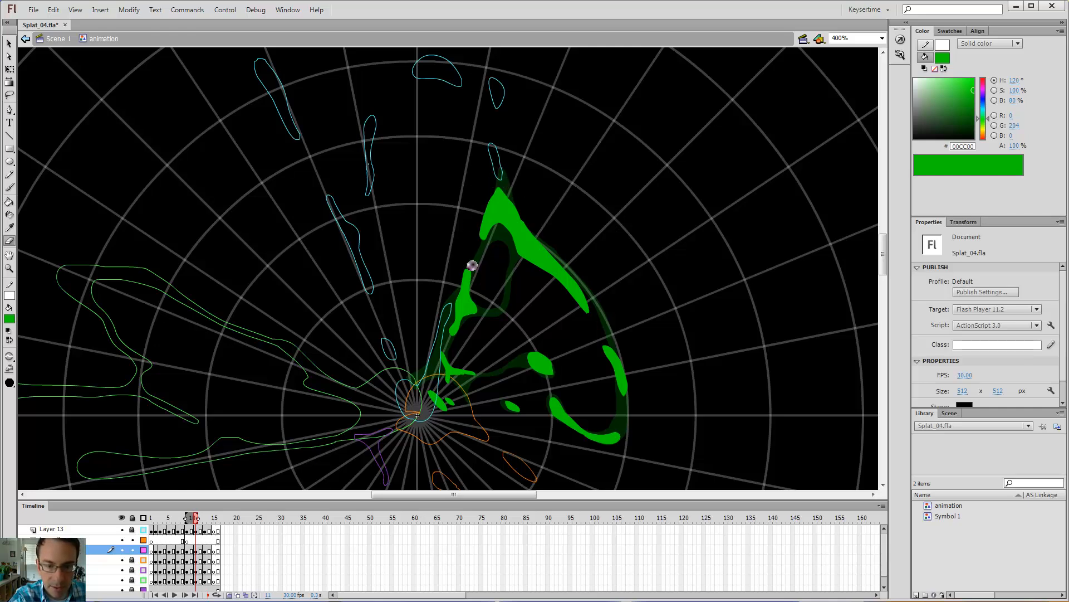
drag(456, 282, 477, 253)
Paint a larger curved outline around the fragment at the arm's base at frame 11 and fill it green
key(b)
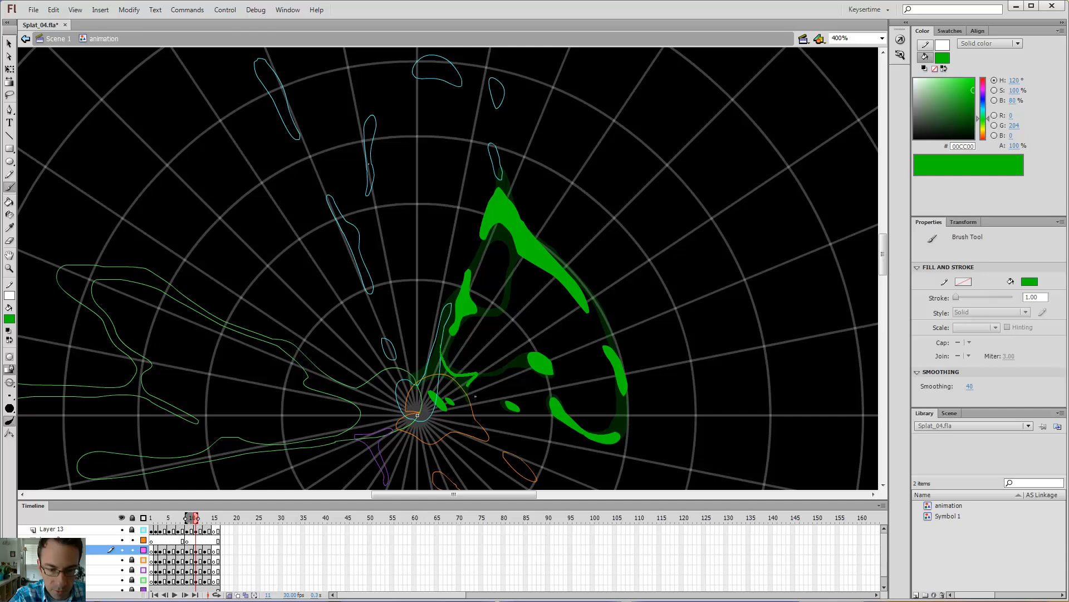
key(k)
click(448, 356)
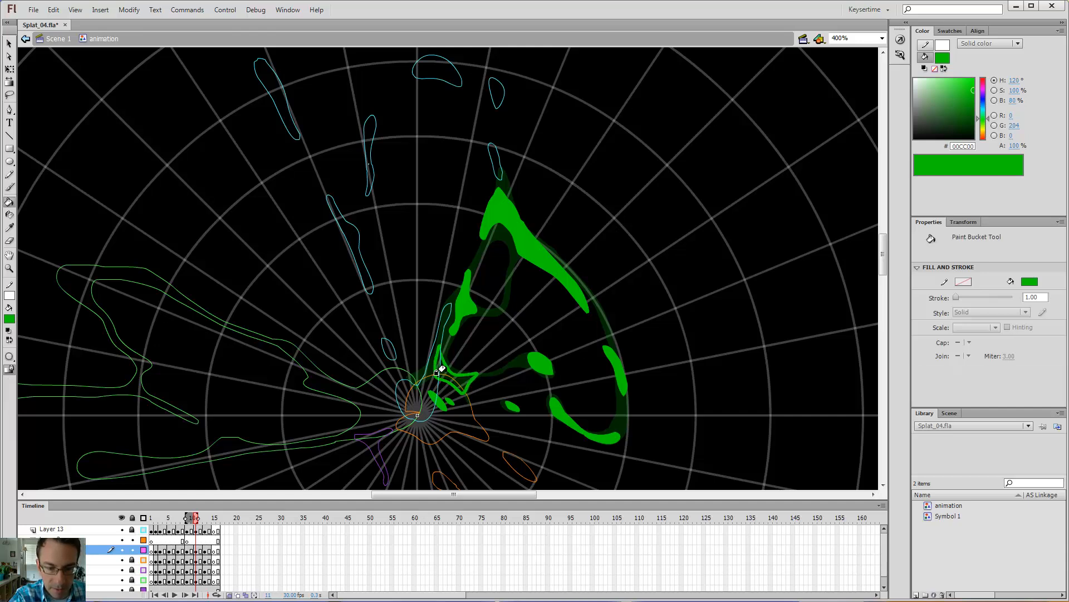
Rotate the detached outer fragment at frame 11 closer to vertical and move it outward onto the frame 9 onion skin
key(v)
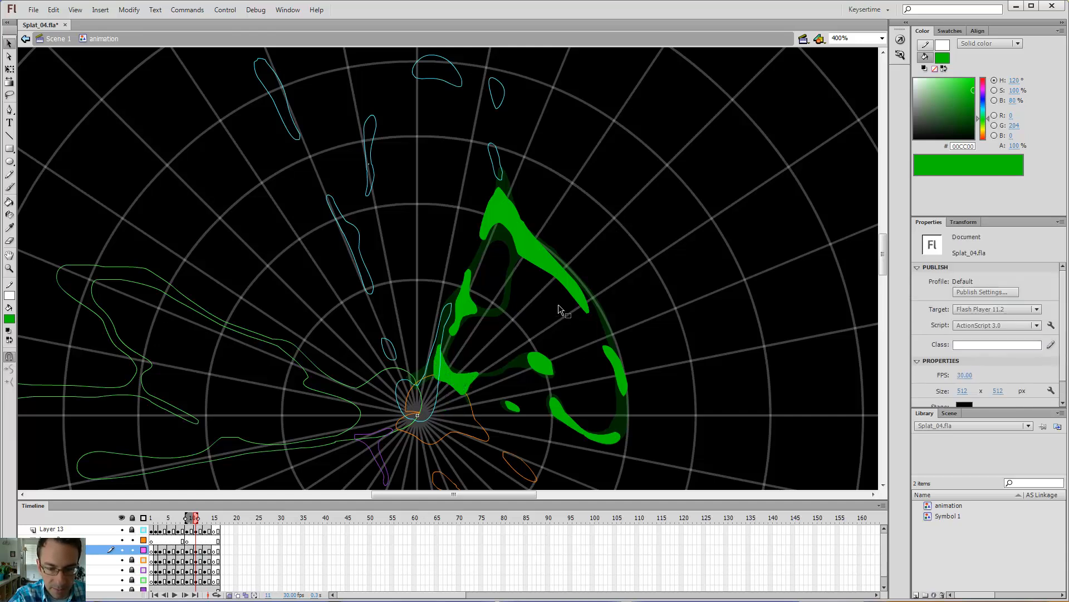
key(b)
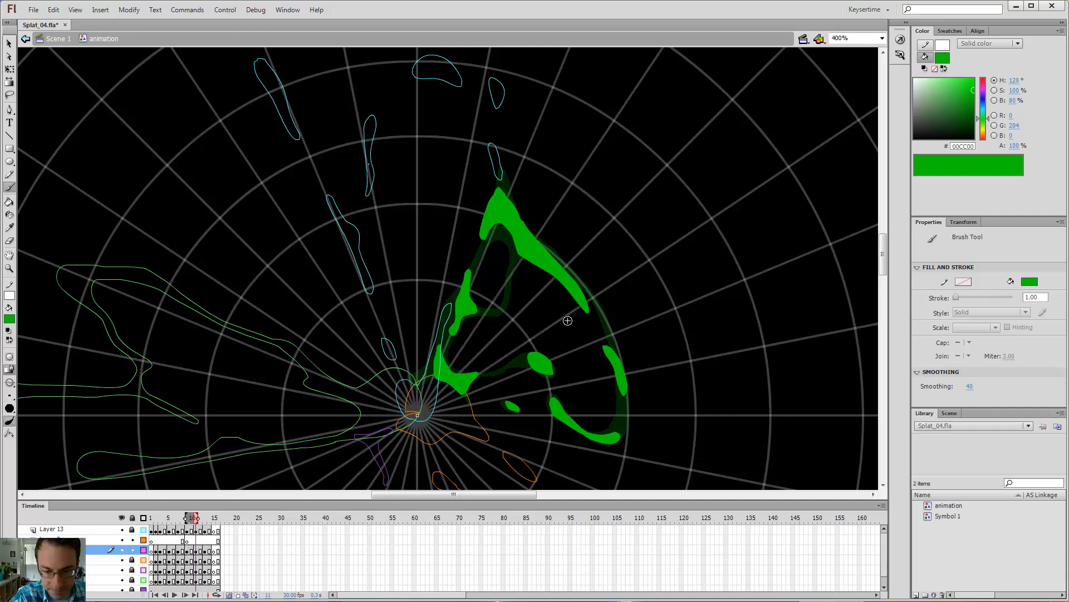
key(q)
click(623, 383)
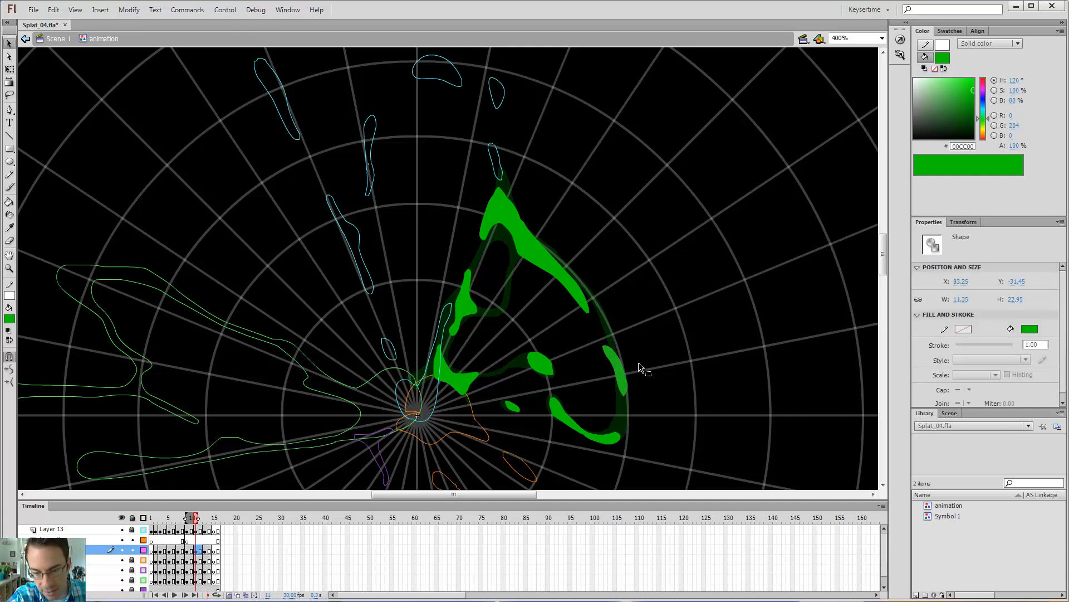
drag(636, 340, 639, 348)
key(v)
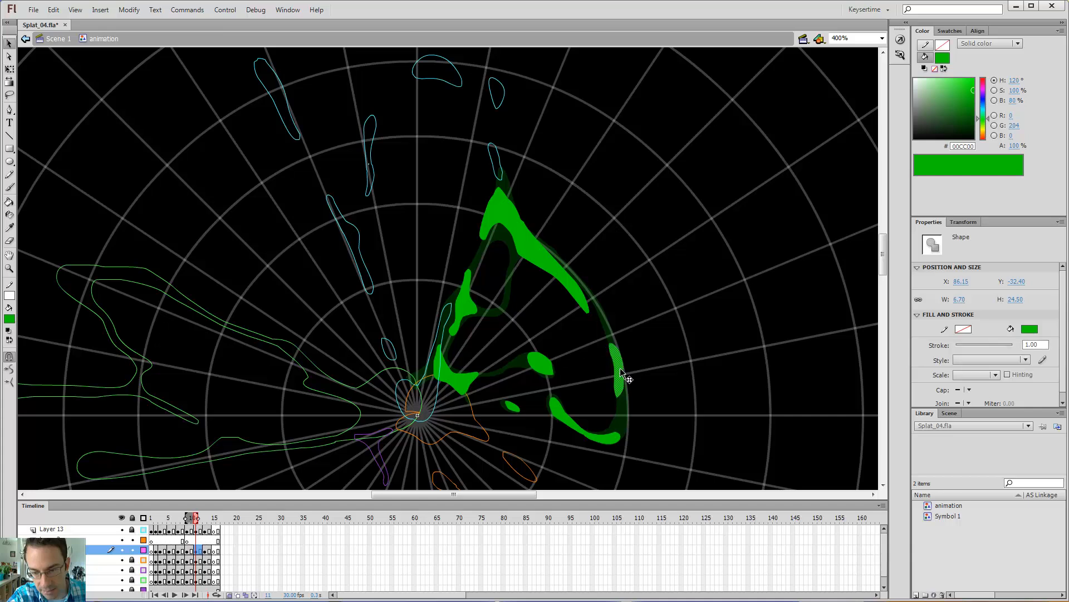
key(q)
key(v)
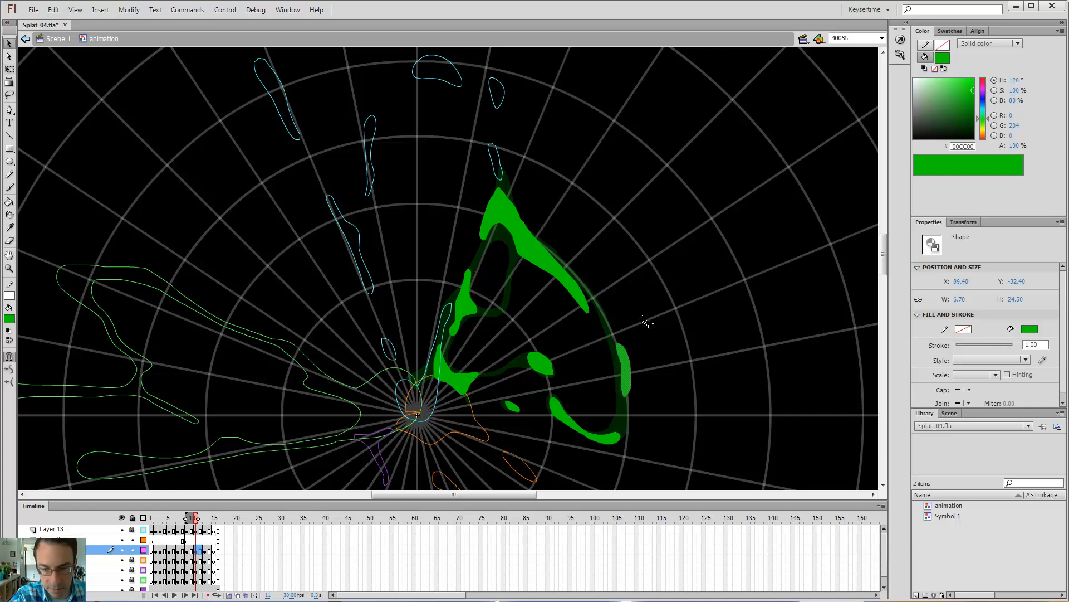
click(638, 312)
Bow the upper strand outward at frame 11 by trimming its inner edge, painting a curved outer edge and filling the gap green
key(e)
mouse_move(506, 241)
mouse_down()
mouse_move(557, 272)
mouse_move(589, 302)
mouse_up()
key(b)
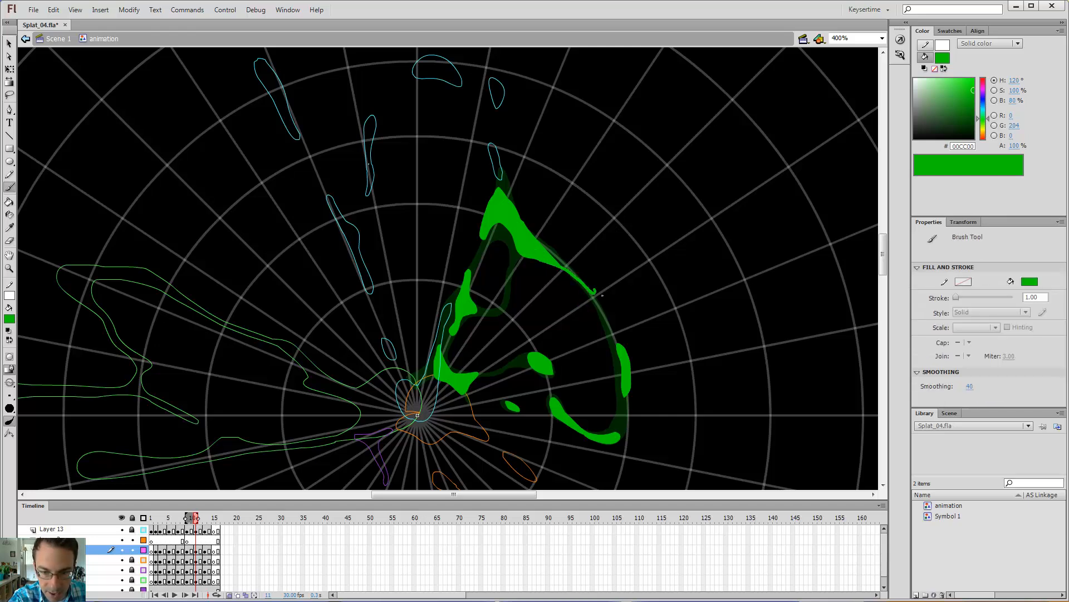
drag(539, 239, 539, 239)
key(k)
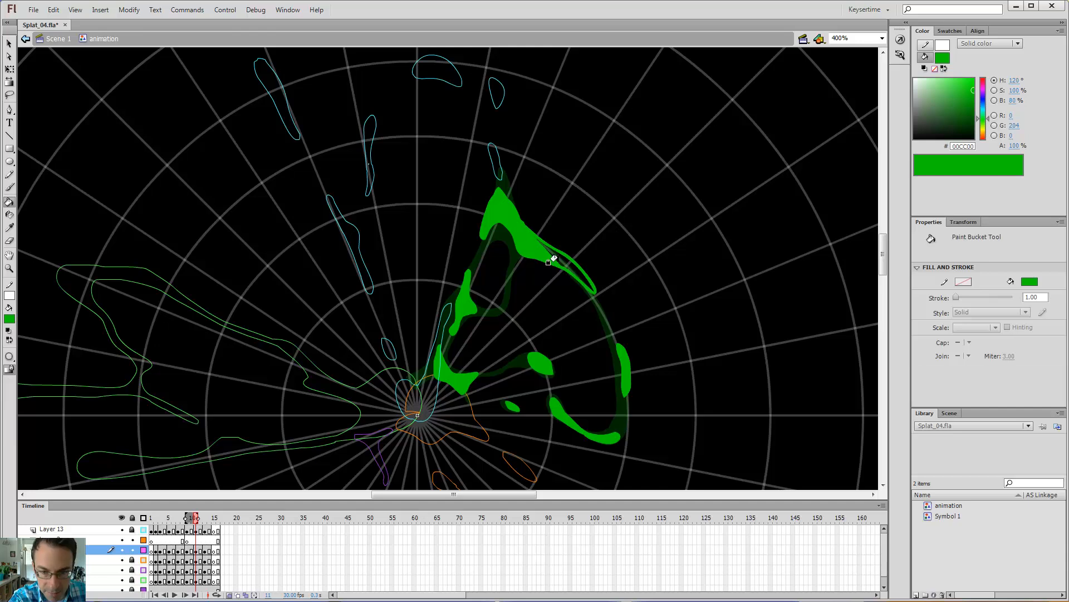
click(563, 263)
Check the bowed strand against frame 9 and erase along its inner edge at frame 11 to thin it
key(comma)
key(comma)
key(period)
key(period)
key(e)
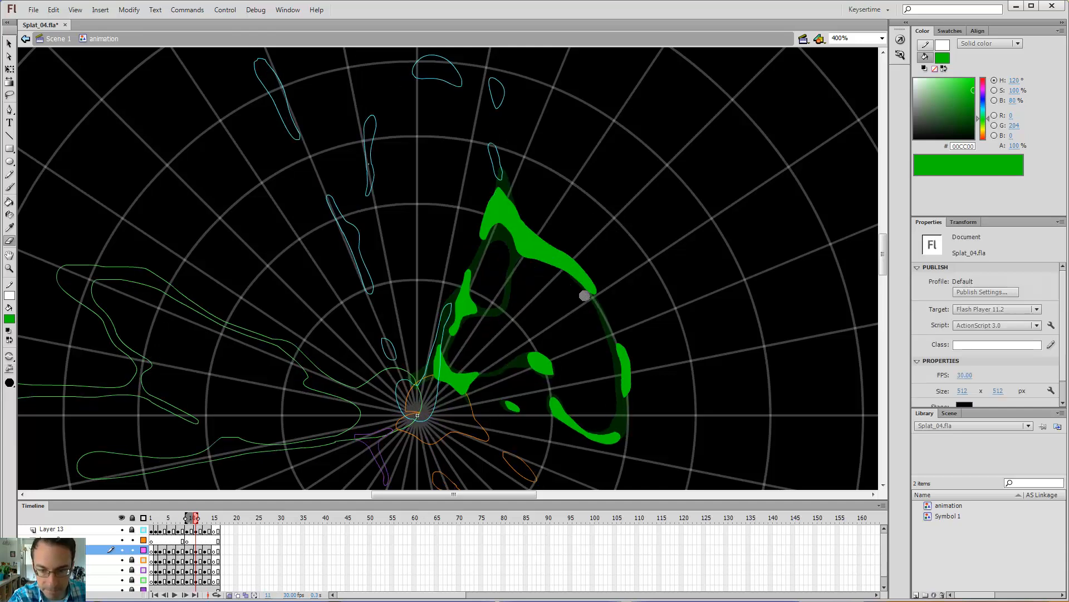
mouse_move(587, 299)
mouse_down()
mouse_move(558, 268)
mouse_move(504, 246)
mouse_up()
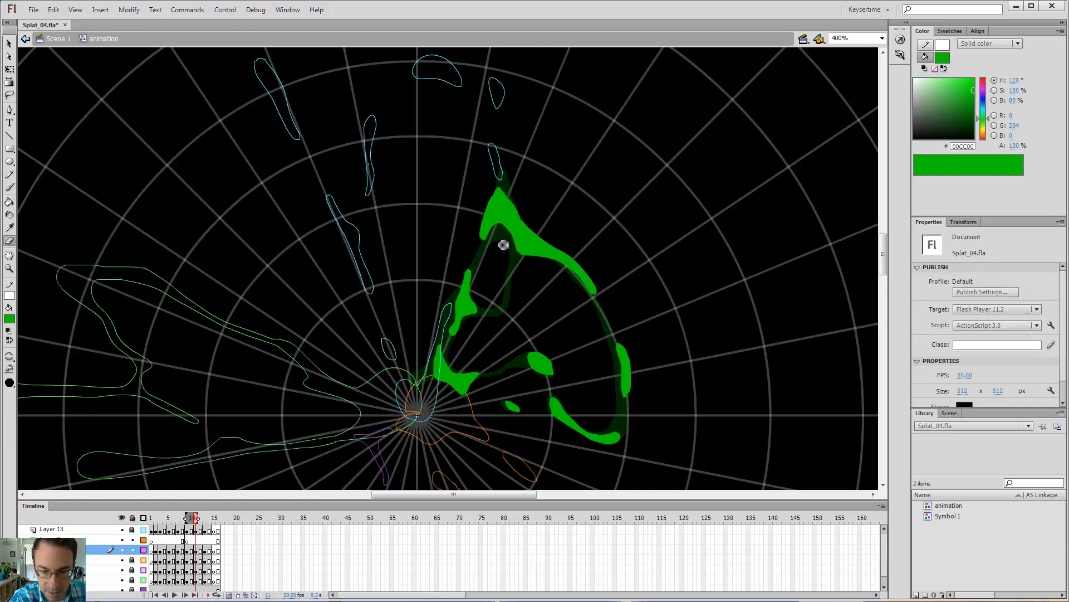
Flip between frames 9 and 11 to examine how the outer strand breaks apart
key(comma)
key(comma)
key(period)
key(period)
key(comma)
key(comma)
key(period)
key(period)
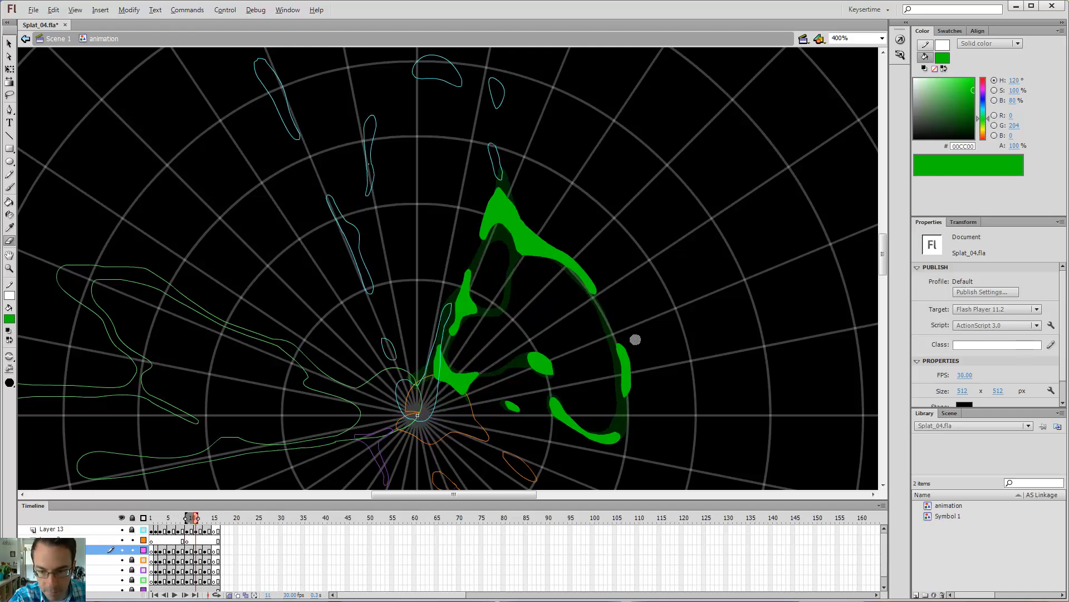
key(comma)
key(comma)
key(period)
key(period)
Shave the inner edge of the detached outer fragment at frame 11 and check it against frame 9
drag(619, 400, 615, 354)
key(comma)
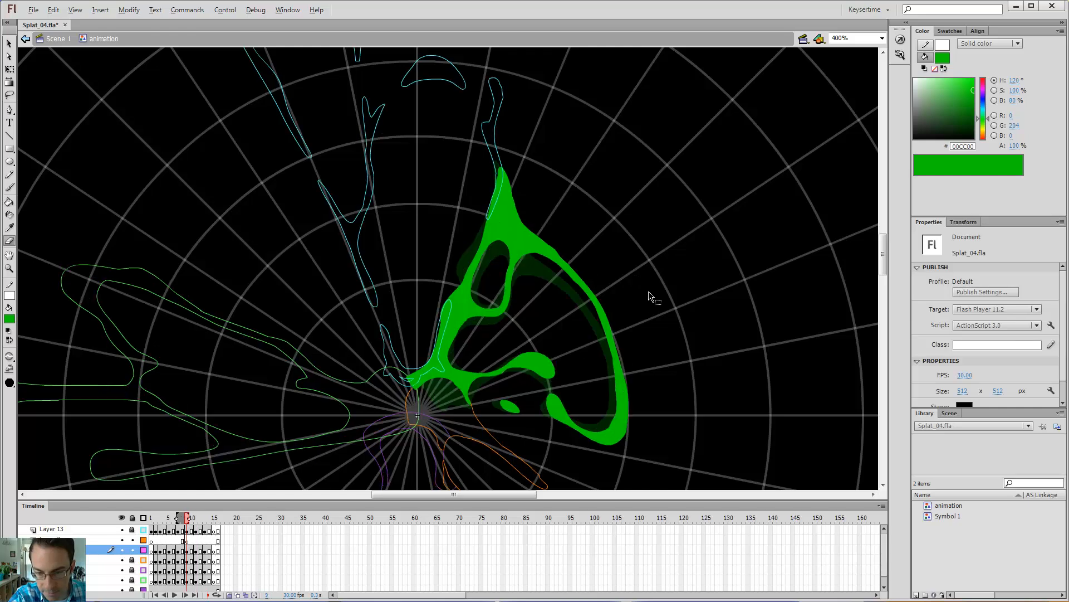
key(period)
key(b)
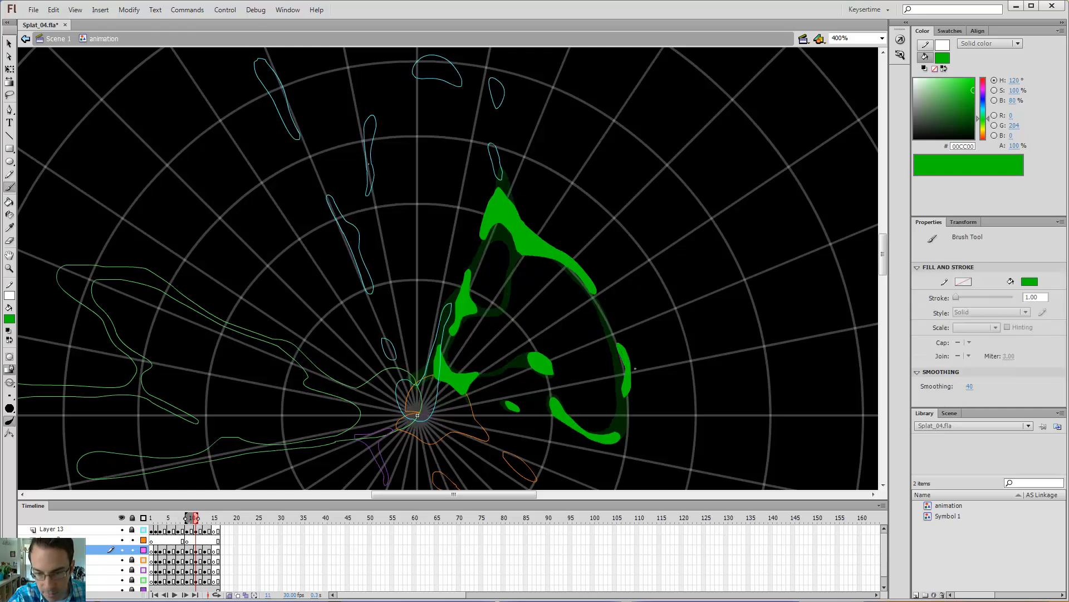
Delete the two small fragments near the splat's centre at frame 13
key(period)
key(period)
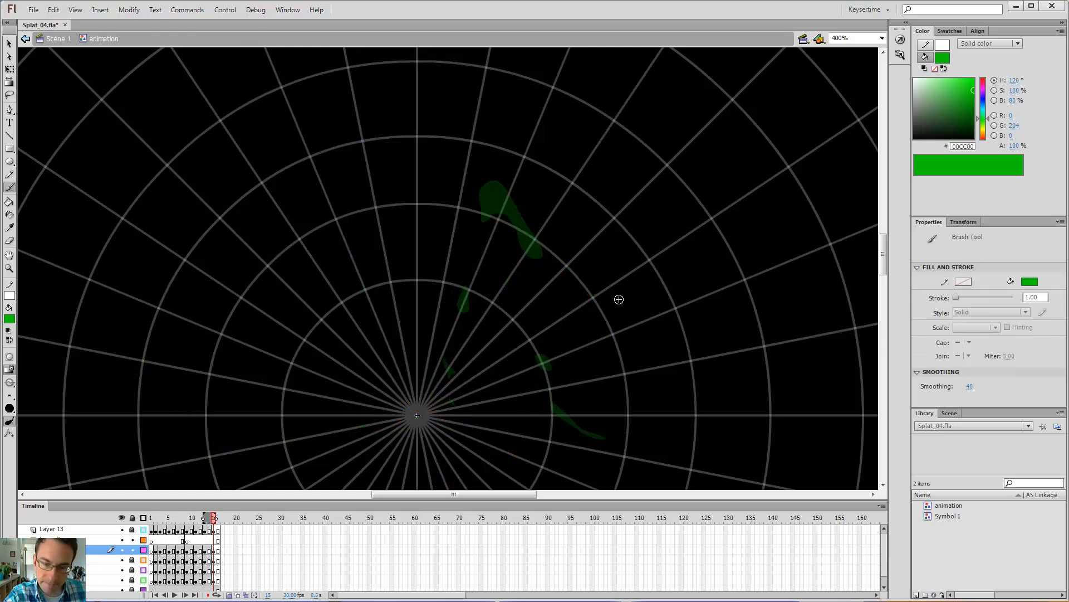
key(comma)
key(comma)
key(period)
key(v)
click(450, 373)
key(Delete)
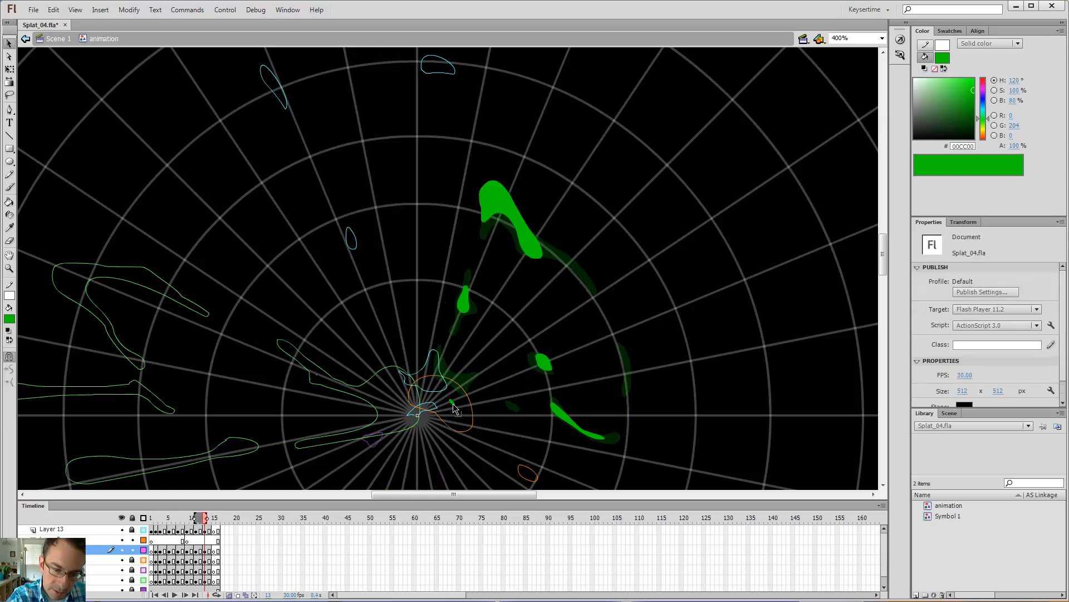
click(452, 403)
key(Delete)
Paint a curved green sliver at the arm's base at frame 13, within the frame 11 onion skin
key(b)
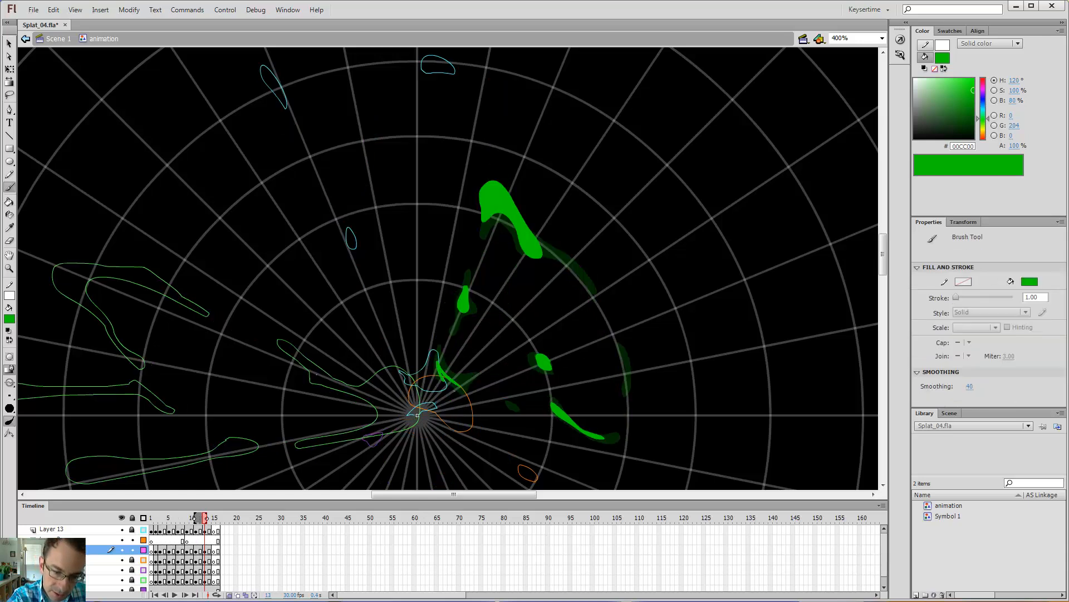
key(k)
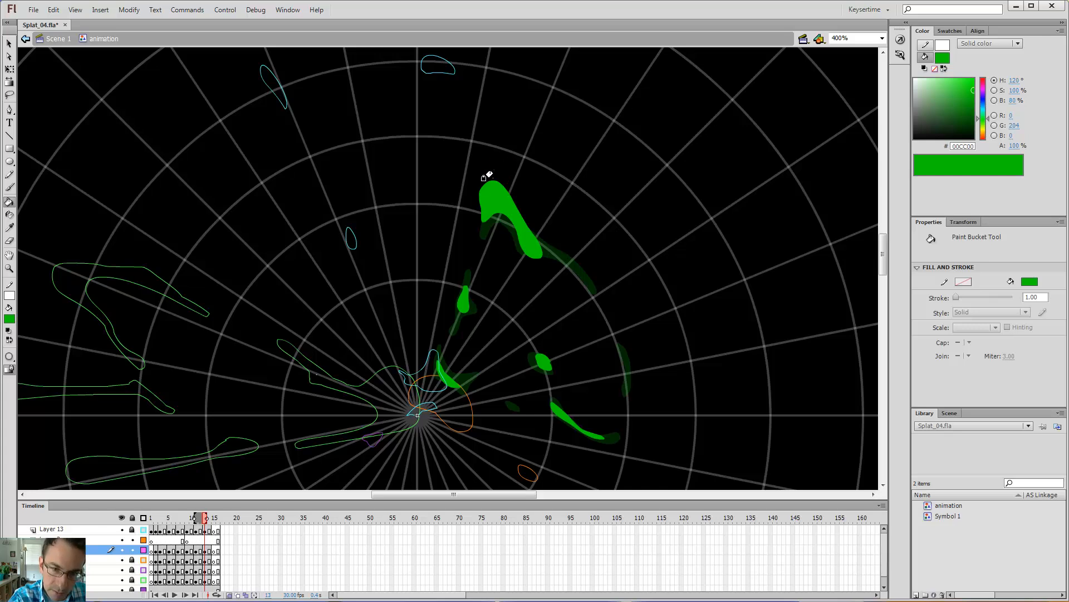
Compare frame 13 with frame 11 and erase around the upper fragment's blunt tip to narrow it
key(comma)
key(comma)
key(period)
key(period)
key(e)
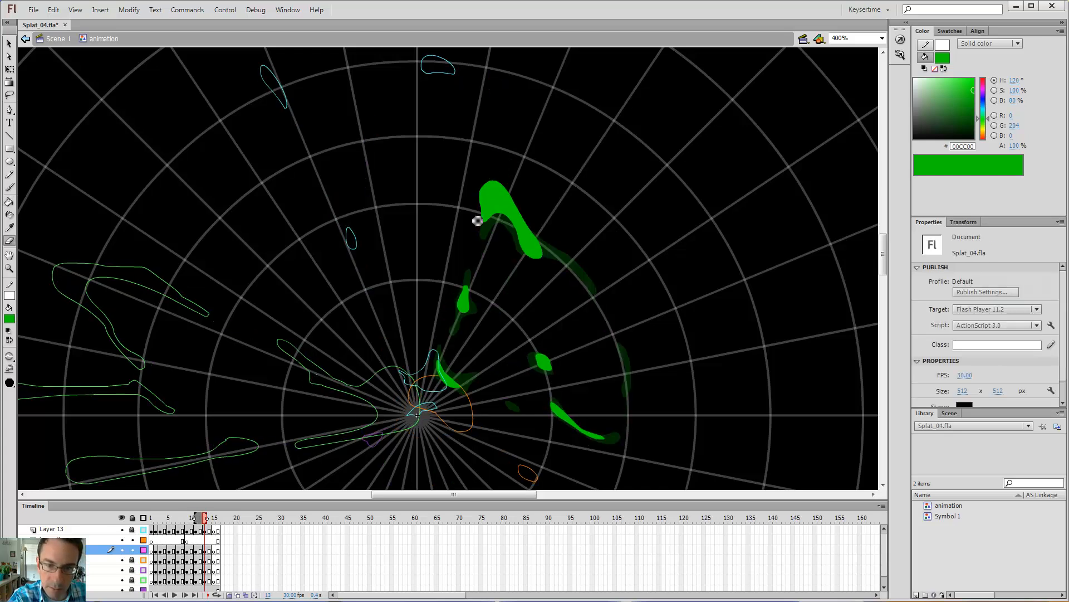
mouse_move(475, 220)
mouse_down()
mouse_move(490, 170)
mouse_move(523, 161)
mouse_move(486, 180)
mouse_move(510, 173)
mouse_up()
Refine the outer edge around the arm's upper tip at frame 11 after checking the neighbouring frames
key(comma)
key(comma)
key(comma)
key(comma)
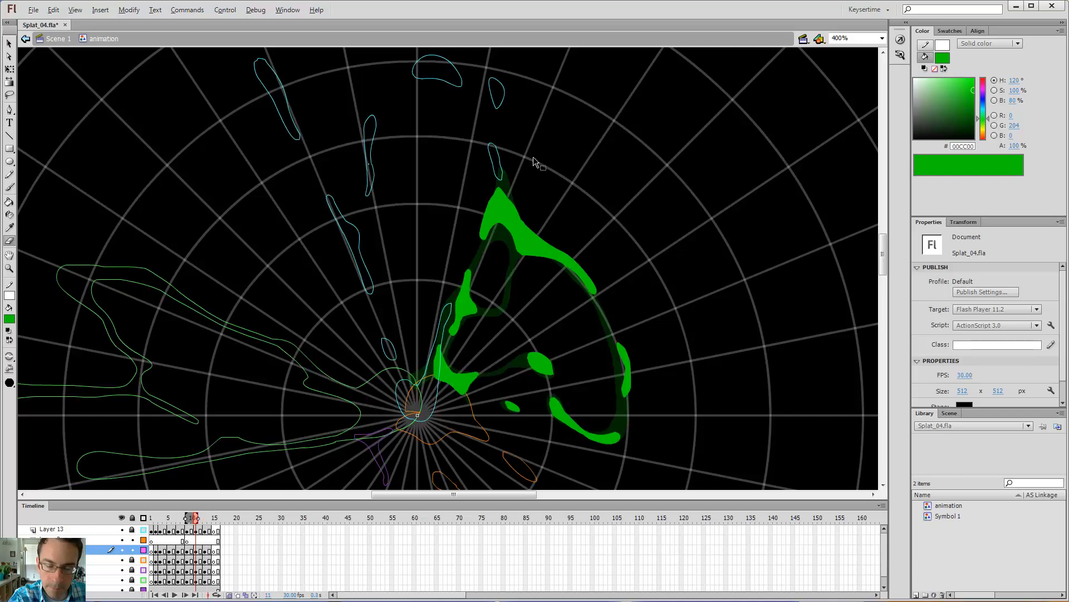
key(period)
key(period)
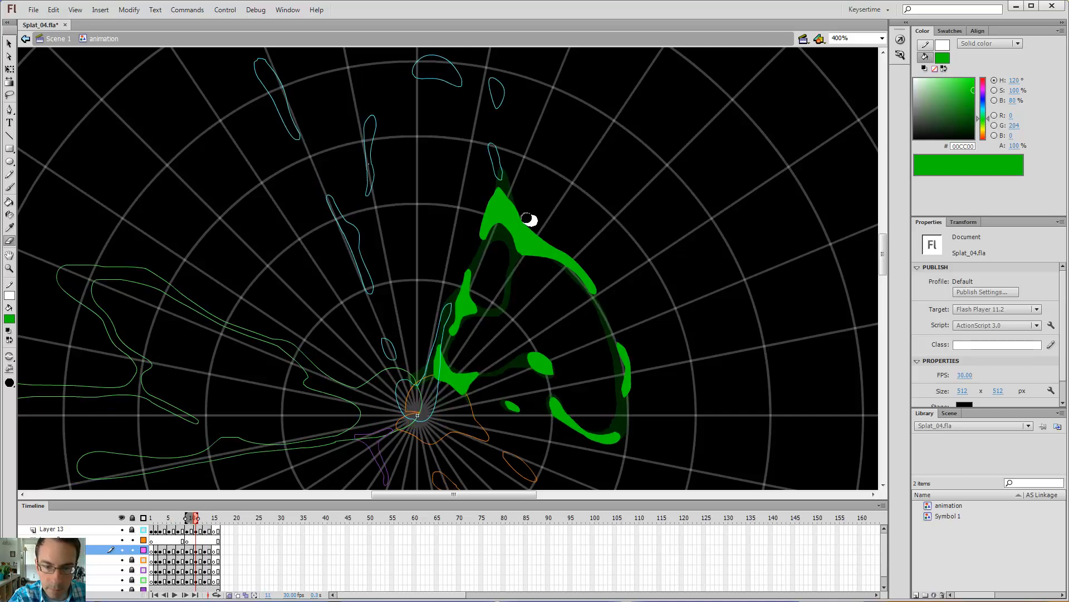
key(b)
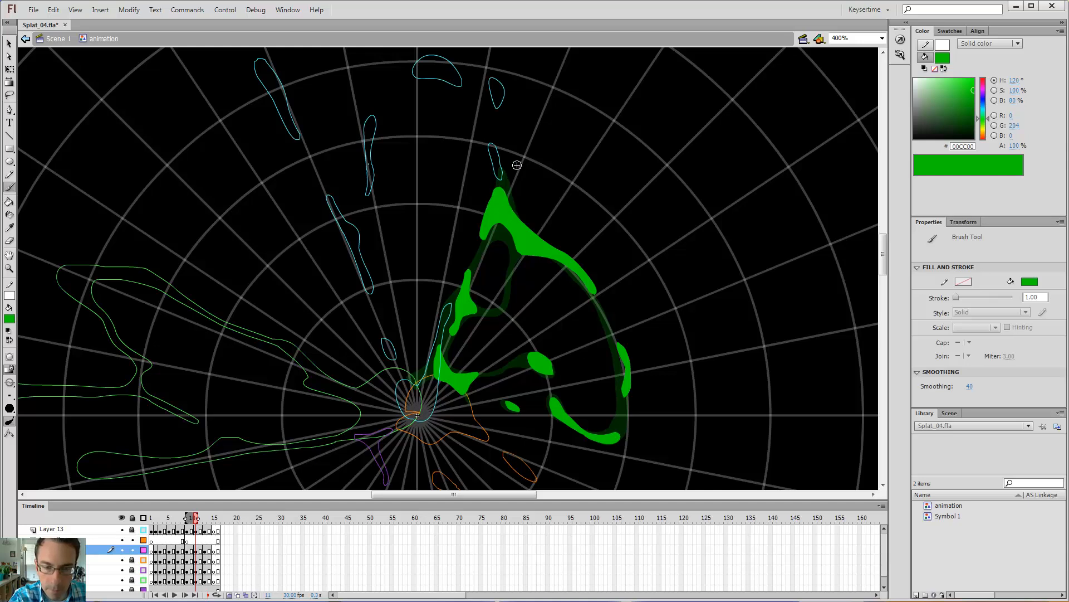
Flip through frames 9 to 13 to examine how the arm's upper tip shrinks
key(period)
key(comma)
key(comma)
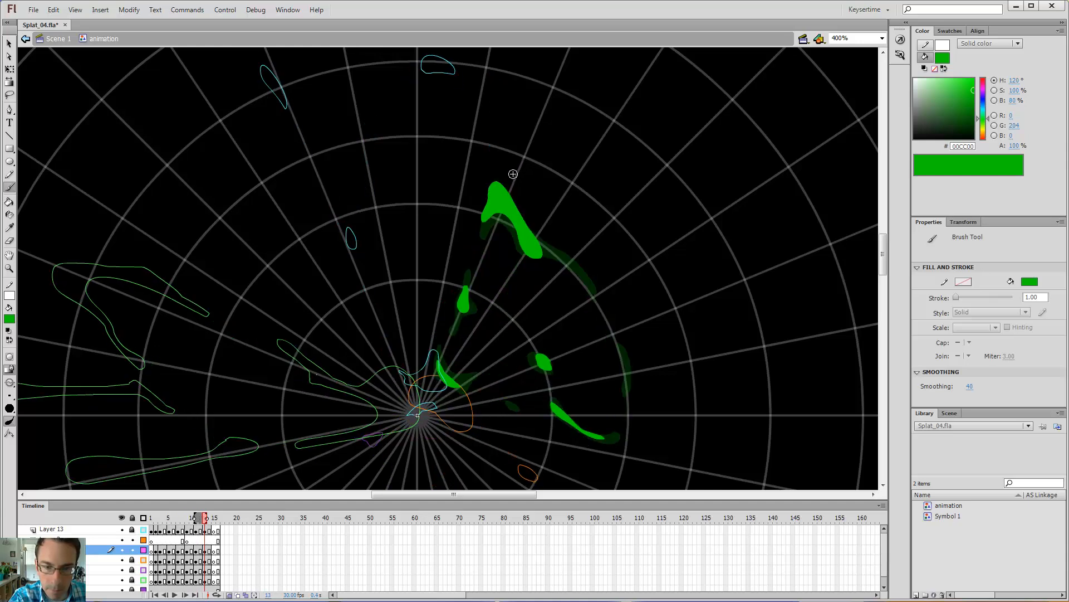
key(comma)
key(period)
key(period)
key(period)
key(period)
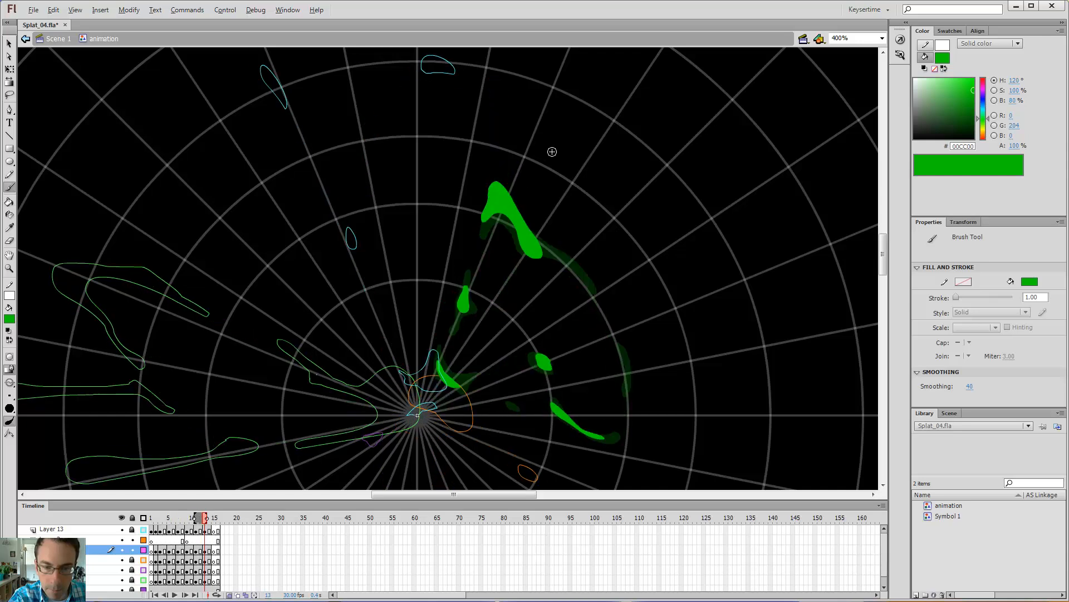
Erase along the inner edge of the upper fragment at frame 13 to make its middle thinner
key(period)
key(period)
key(comma)
key(comma)
key(e)
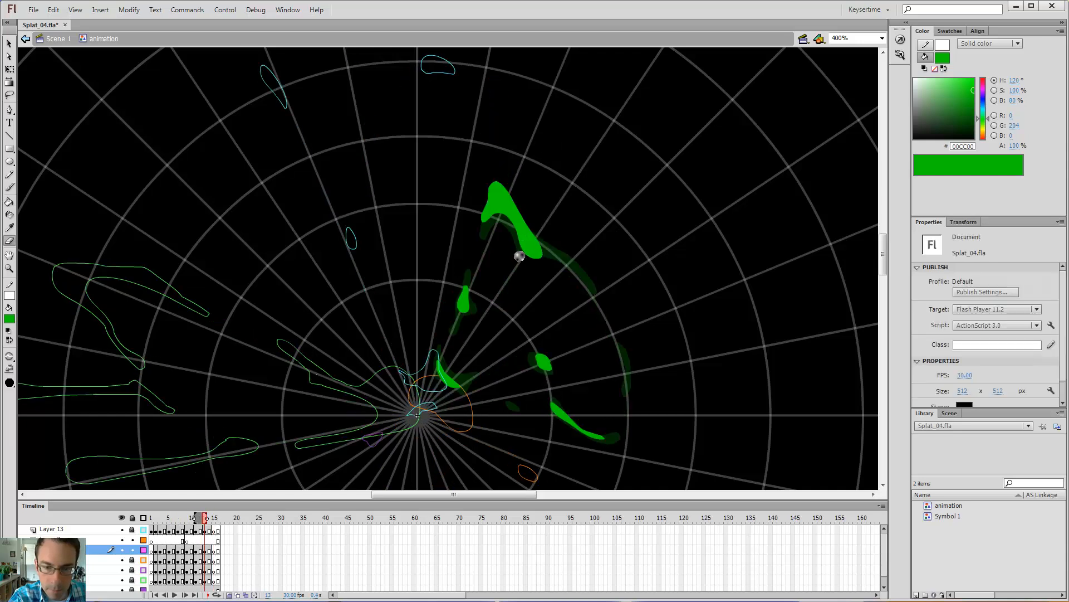
mouse_move(519, 256)
mouse_down()
mouse_move(507, 215)
mouse_move(488, 227)
mouse_up()
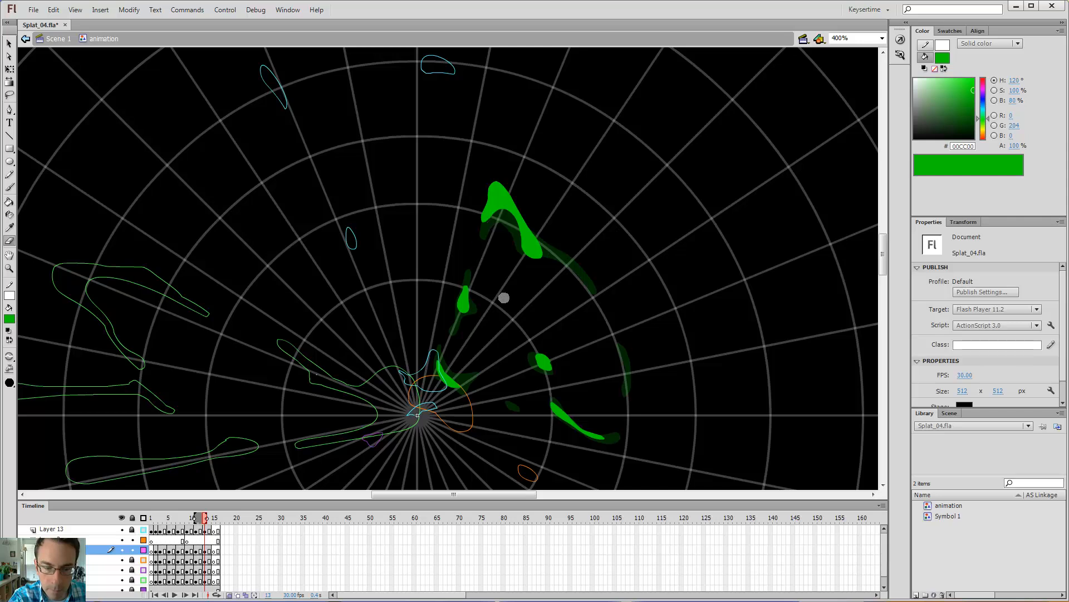
Review the arm's frames in reverse with the view zoomed out to 200%
key(ctrl+minus)
key(comma)
key(comma)
key(comma)
key(comma)
key(comma)
key(comma)
key(comma)
key(comma)
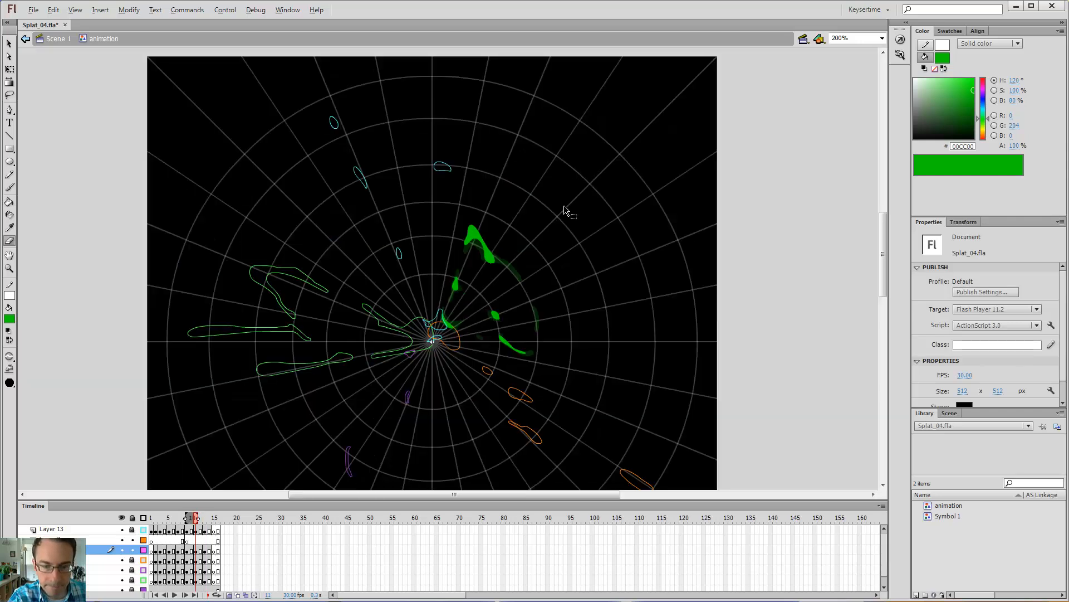
Test the movie to watch the splat animation, close the preview and return to frame 1
key(ctrl+Return)
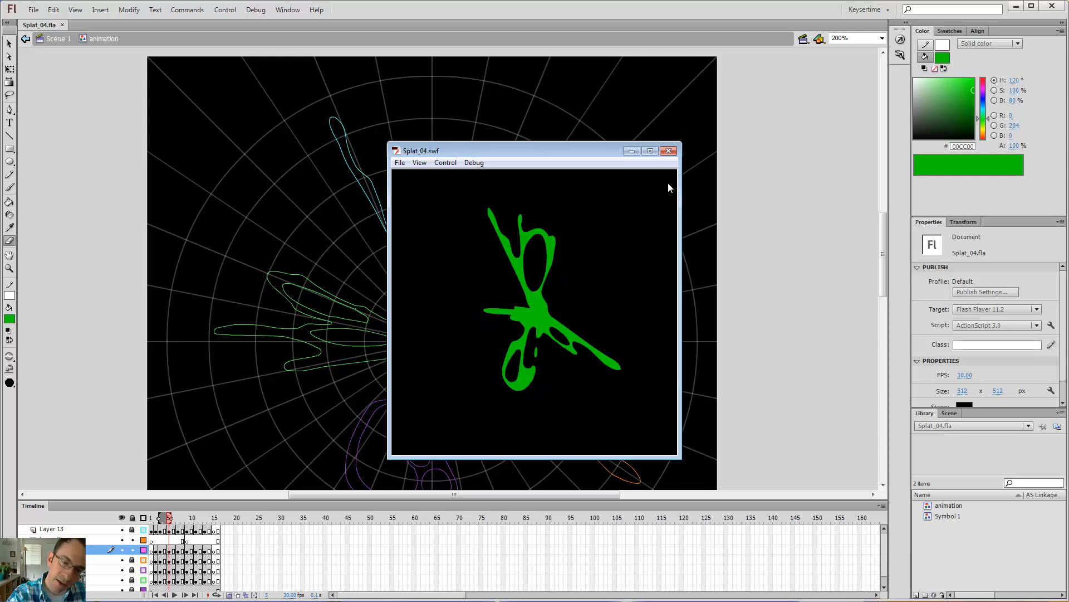
click(668, 151)
key(shift+comma)
key(z)
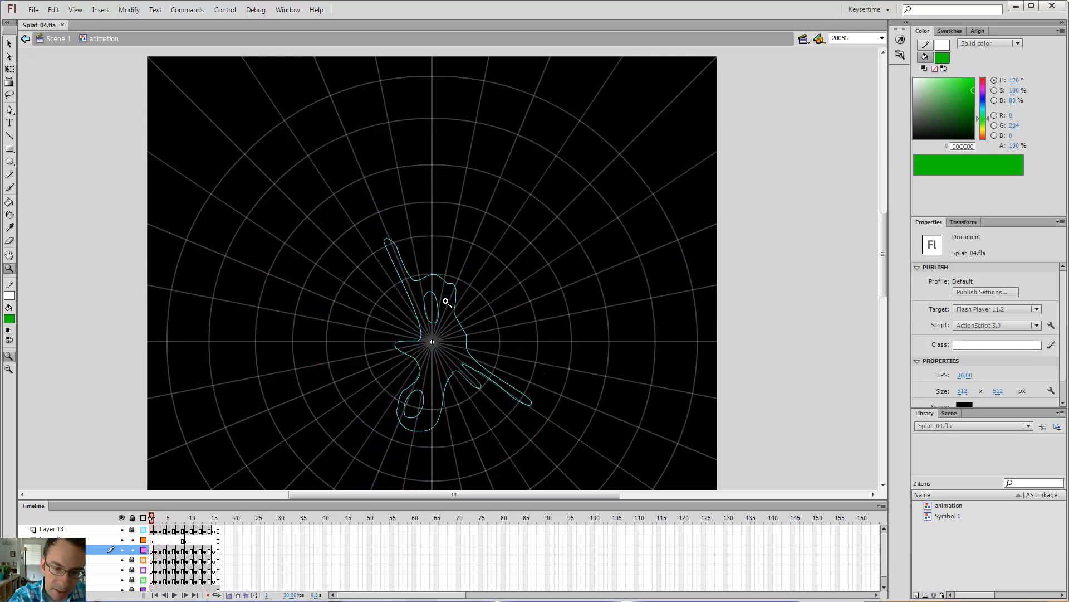
Delete the narrow fragment on the arm's inner edge at frame 11, working at 400% zoom
click(445, 296)
key(period)
key(period)
key(period)
key(period)
key(period)
key(period)
key(period)
key(period)
key(period)
key(period)
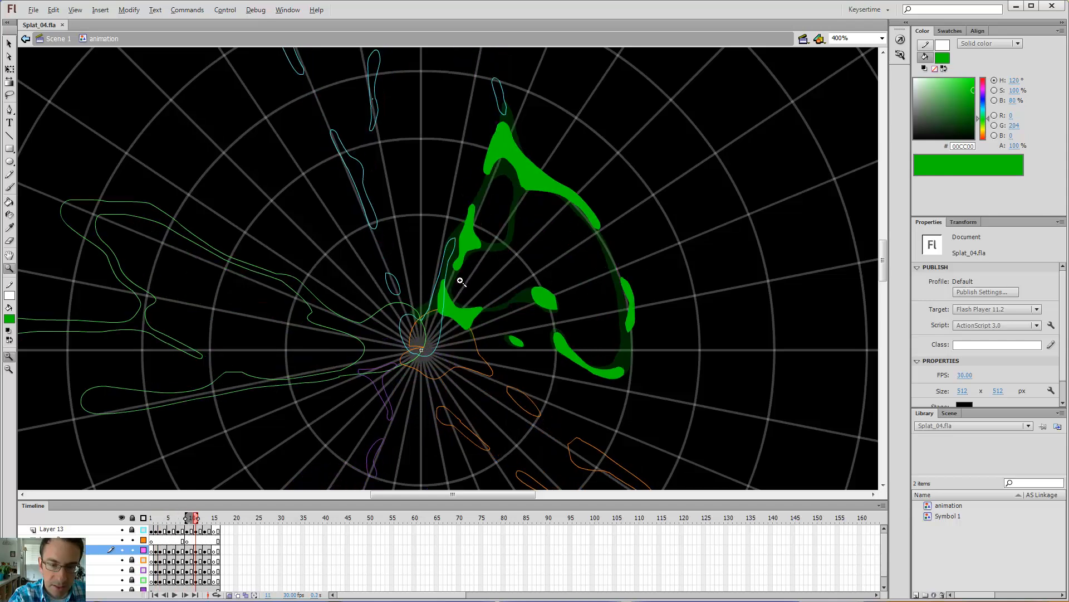
key(v)
click(466, 243)
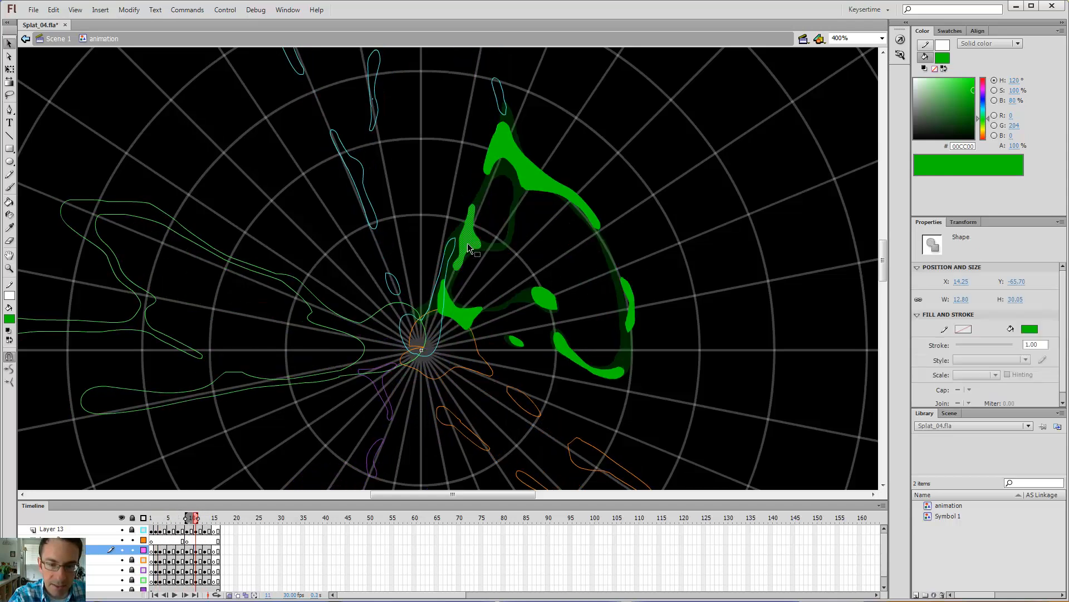
key(Delete)
Brush a new rounded fragment joined to the arm's base at frame 11 and fill it green
key(comma)
key(comma)
key(period)
key(period)
key(b)
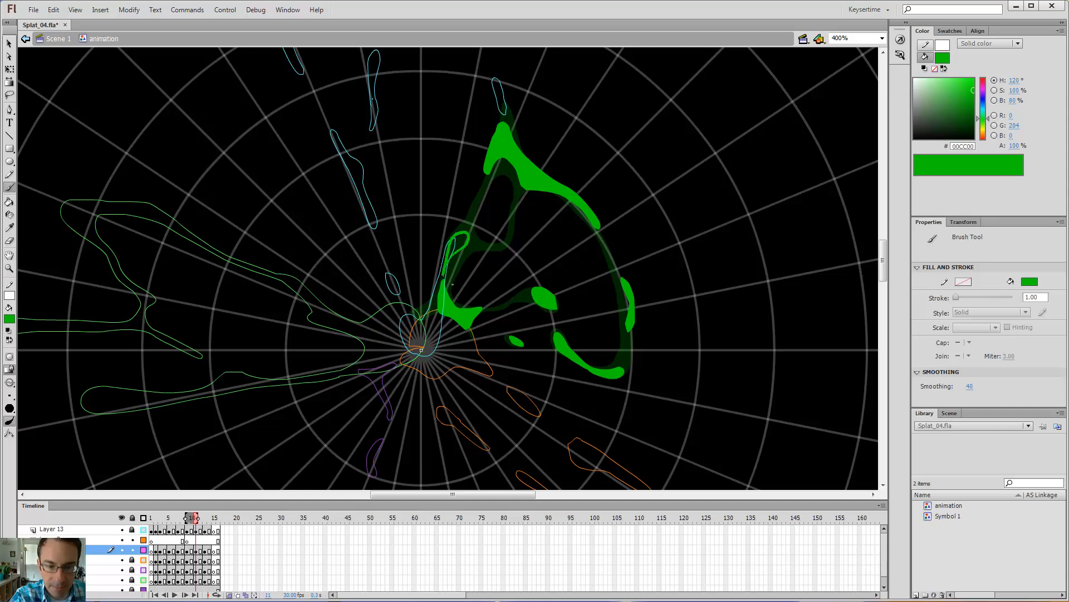
key(k)
click(459, 243)
Replace the small inner droplet at frame 13 with a smaller filled one that follows frame 11's new fragment
key(comma)
key(comma)
key(period)
key(period)
key(period)
key(period)
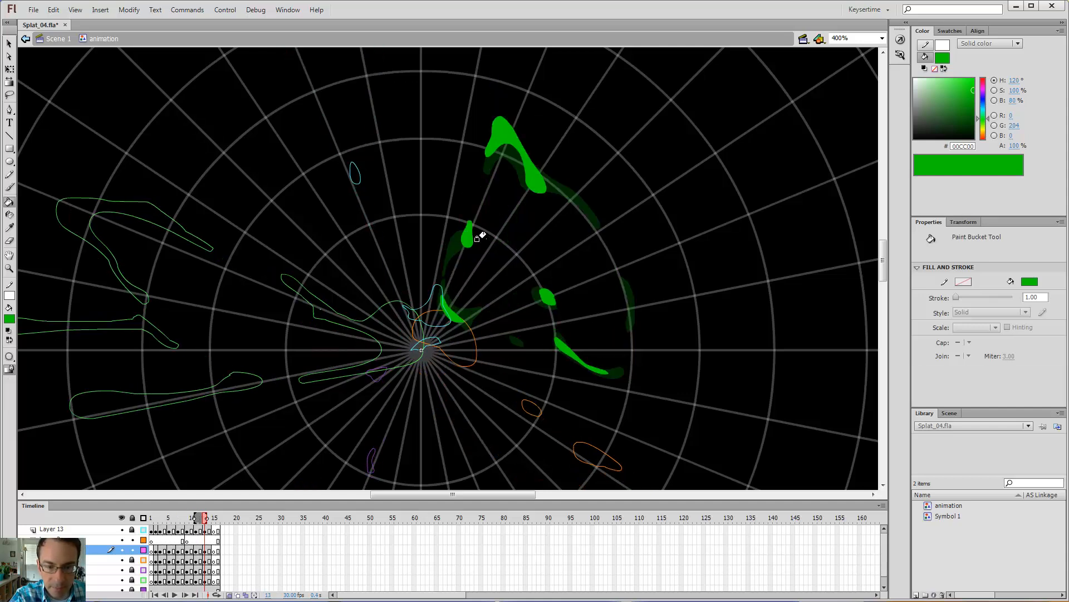
key(v)
click(467, 237)
key(Delete)
key(b)
key(k)
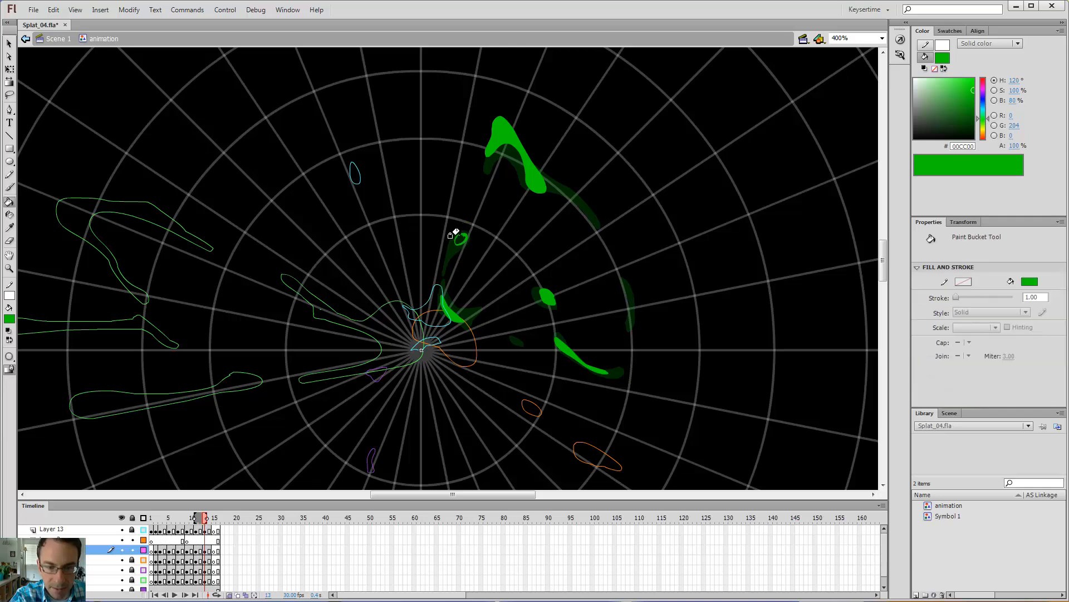
Flip through the arm's frames in both directions to examine the shape and motion of its upper tip
key(comma)
key(comma)
key(comma)
key(comma)
key(comma)
key(comma)
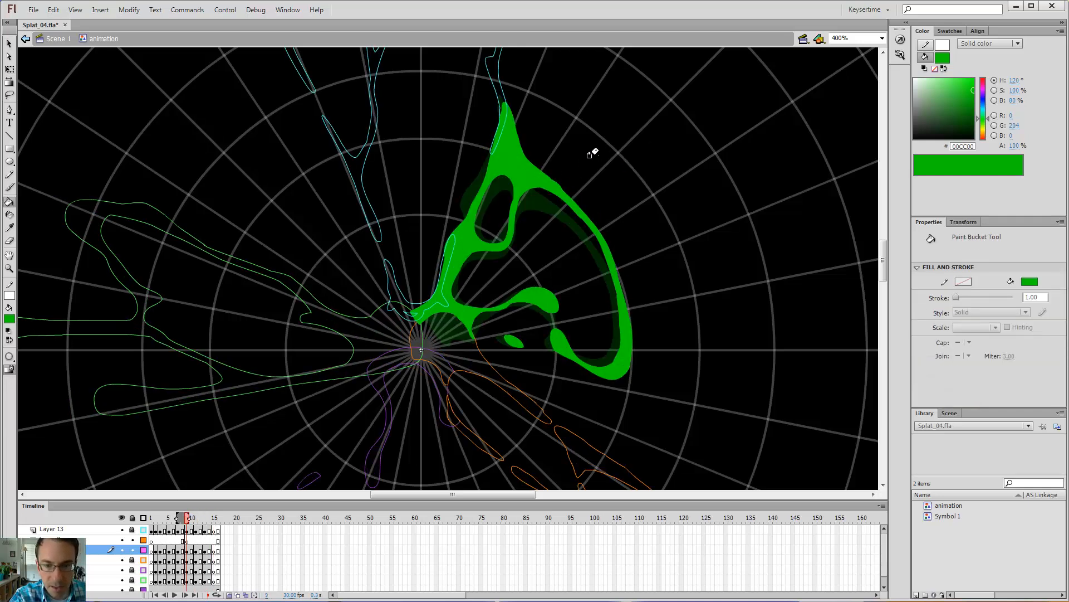
key(v)
scroll(535, 160, up, 3)
key(period)
key(period)
key(period)
key(period)
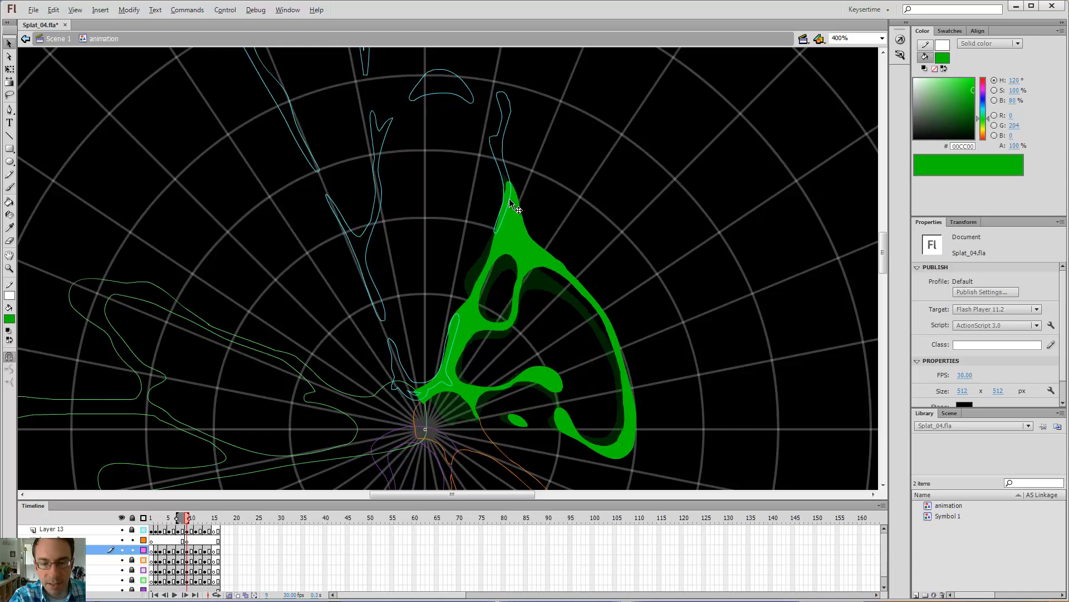
key(comma)
key(comma)
key(comma)
key(comma)
key(comma)
key(comma)
key(comma)
key(comma)
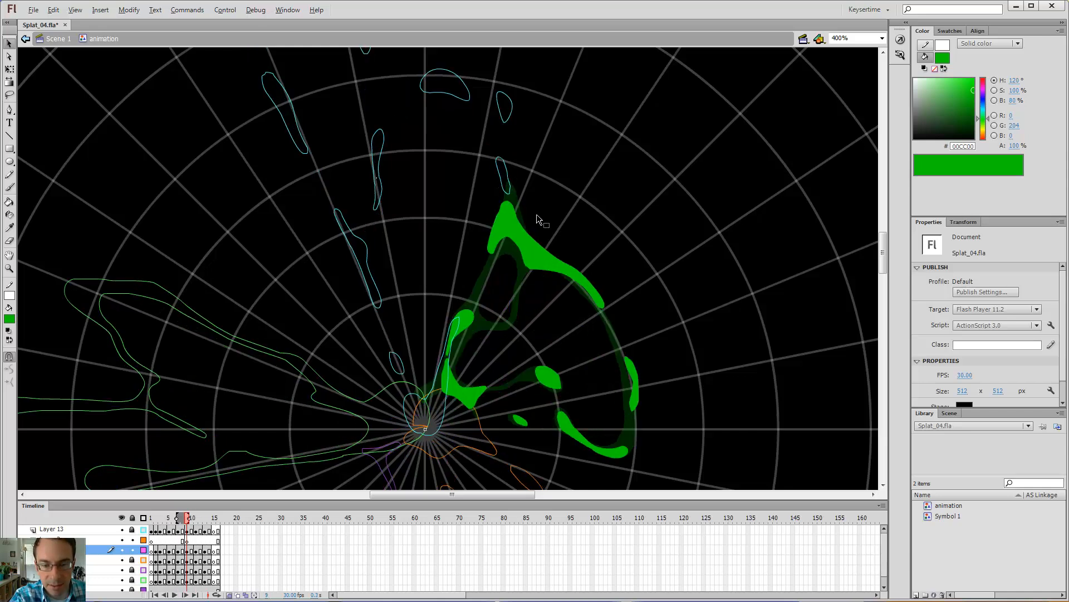
Brush a rounded bulge onto the outer edge of the arm's upper tip at frame 5 and fill it green
key(period)
key(period)
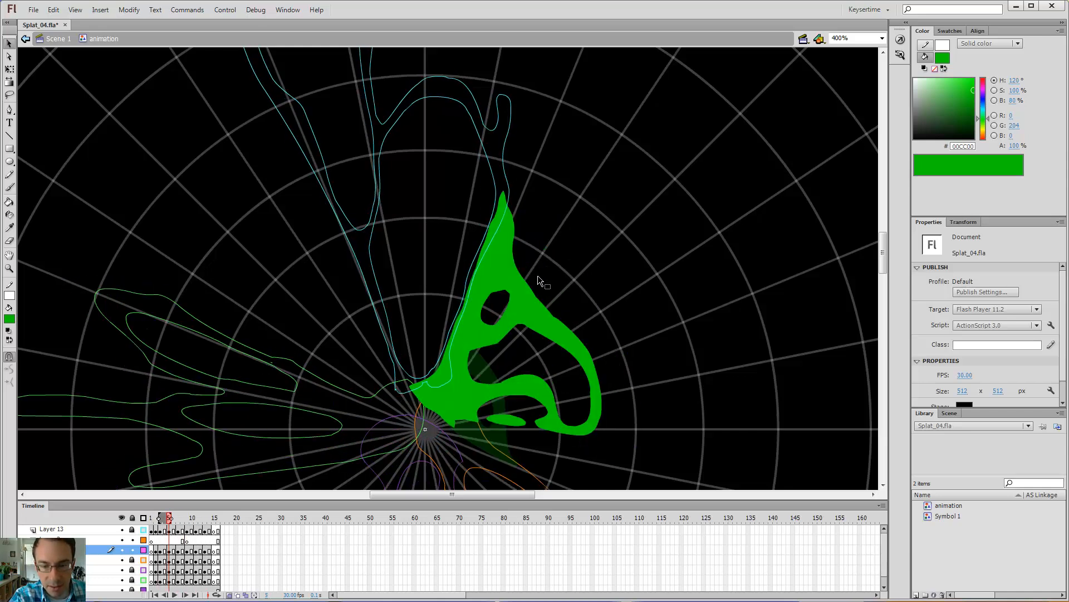
key(b)
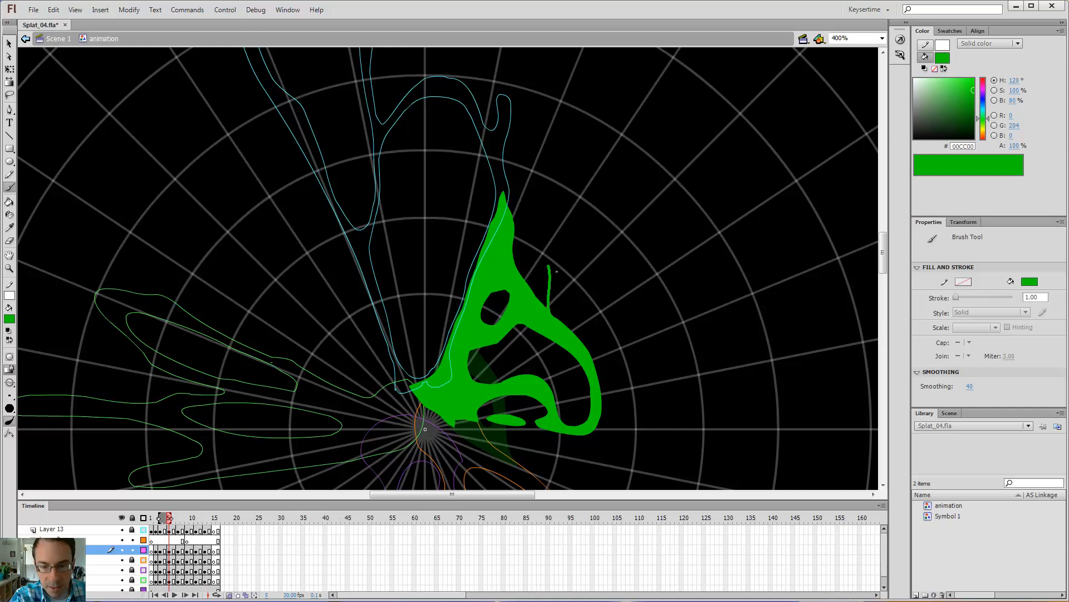
key(k)
click(525, 249)
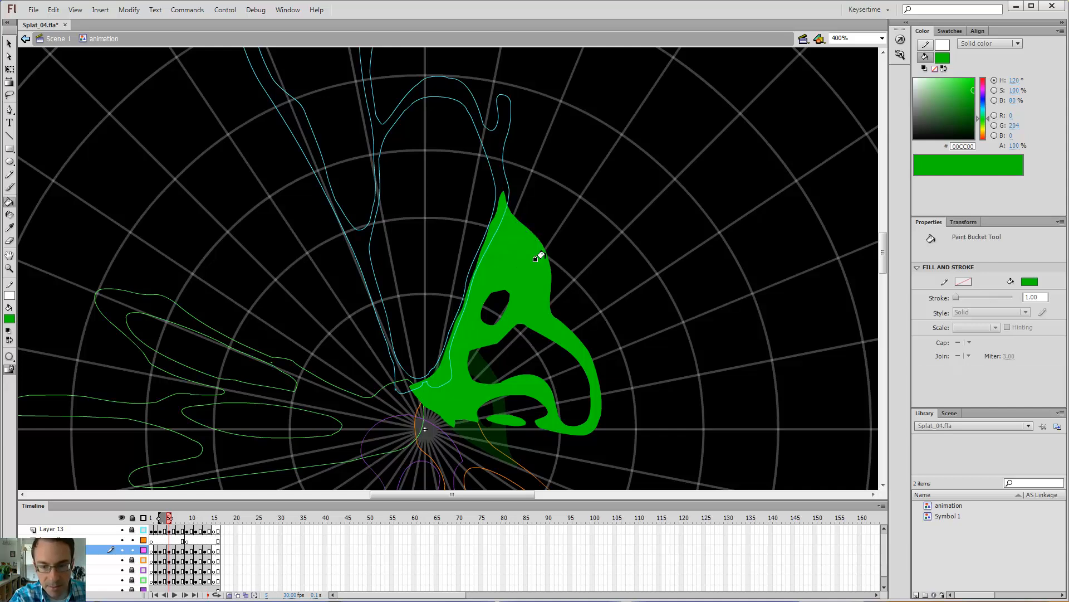
Add a larger bulge to the upper tip's outer edge at frame 7, redoing the first outline, and fill it
key(period)
key(period)
key(b)
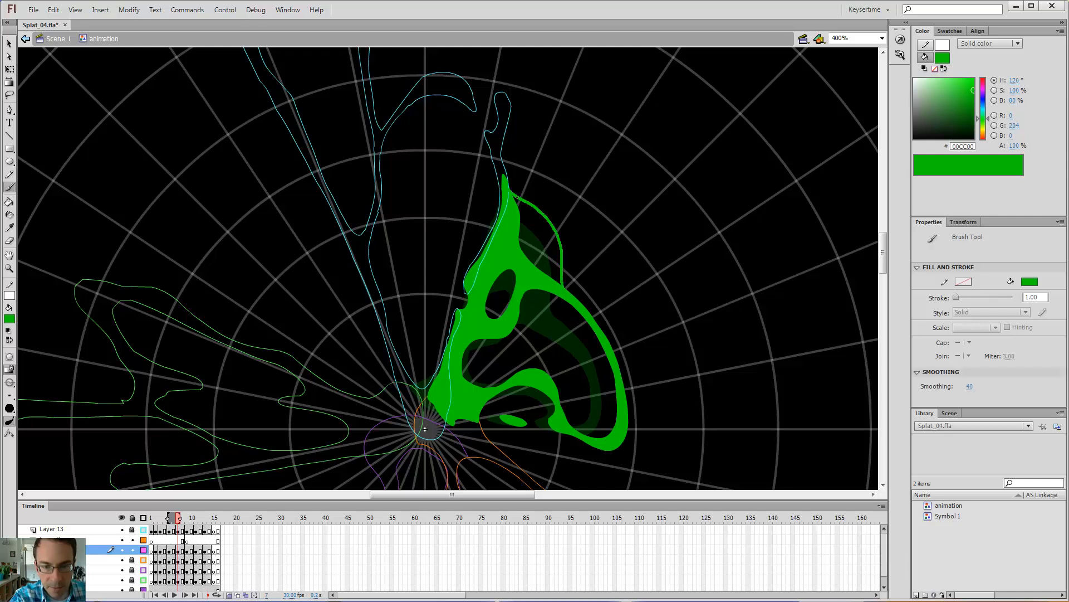
key(ctrl+z)
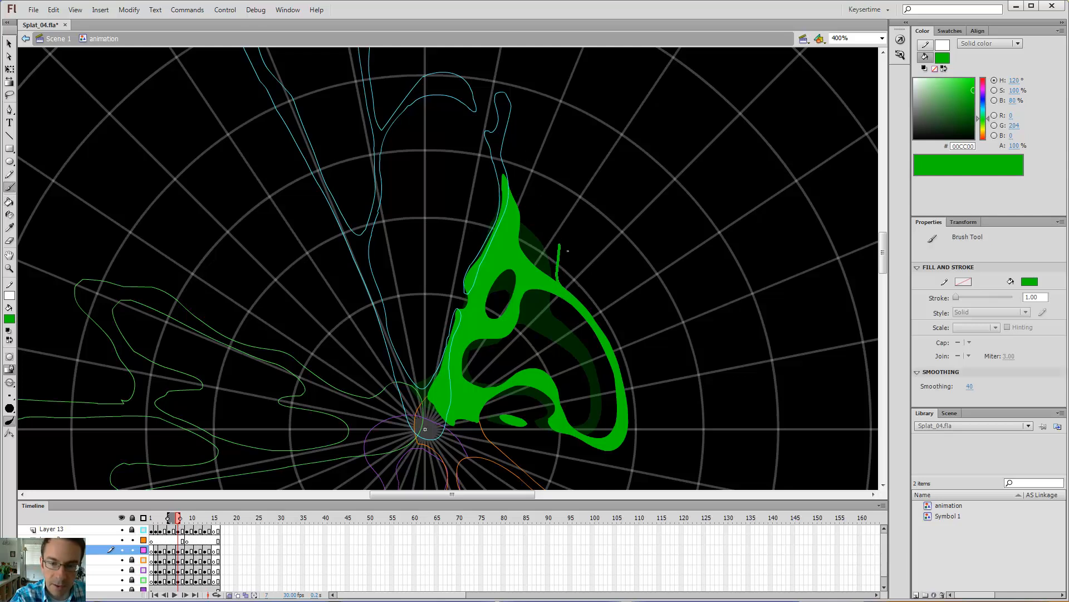
mouse_move(567, 251)
mouse_down()
mouse_move(553, 213)
mouse_move(520, 190)
mouse_up()
key(k)
click(528, 231)
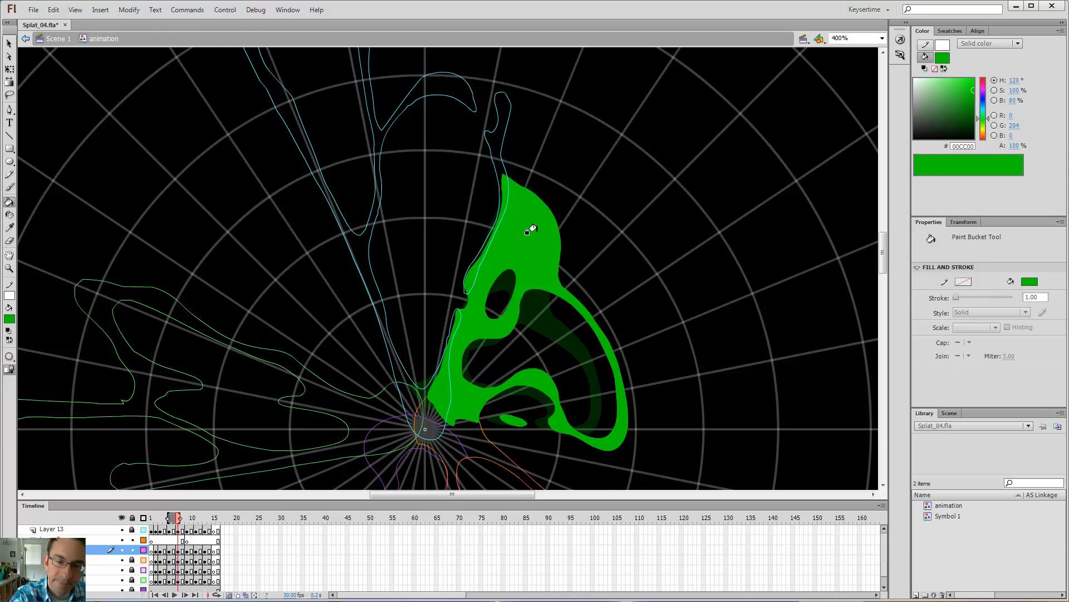
Extend the arm's upper hole into the new bulge at frame 7 by erasing around the area and deleting the cut-out piece
key(e)
mouse_move(506, 297)
mouse_down()
mouse_move(534, 247)
mouse_move(525, 231)
mouse_move(493, 290)
mouse_up()
key(v)
click(518, 253)
key(Delete)
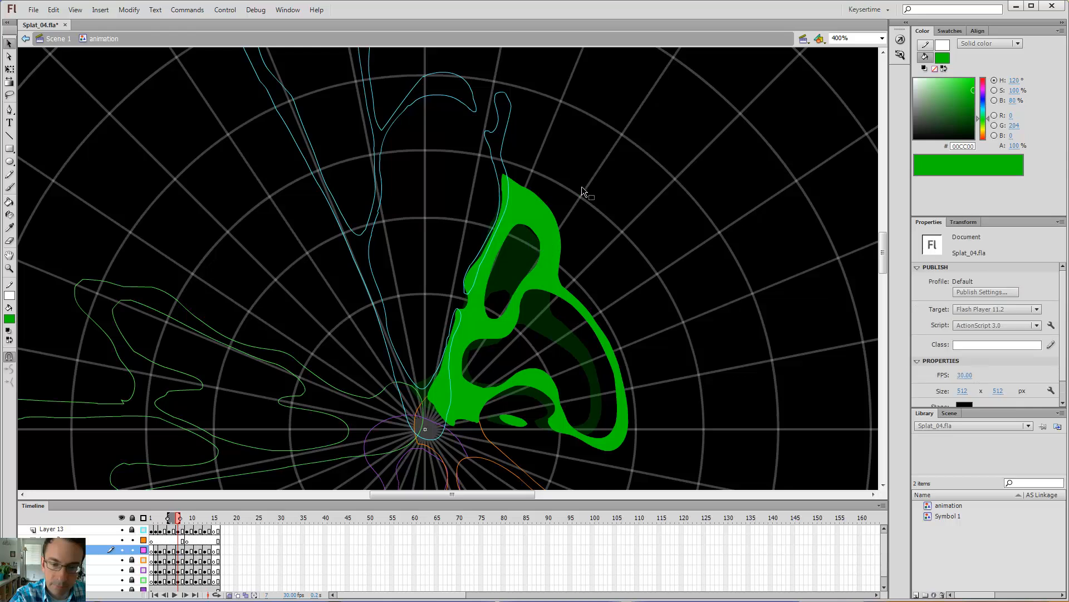
Flip through frames 3 to 7 to examine how the bulge and the hole grow
key(comma)
key(comma)
key(period)
key(period)
key(comma)
key(comma)
key(comma)
key(comma)
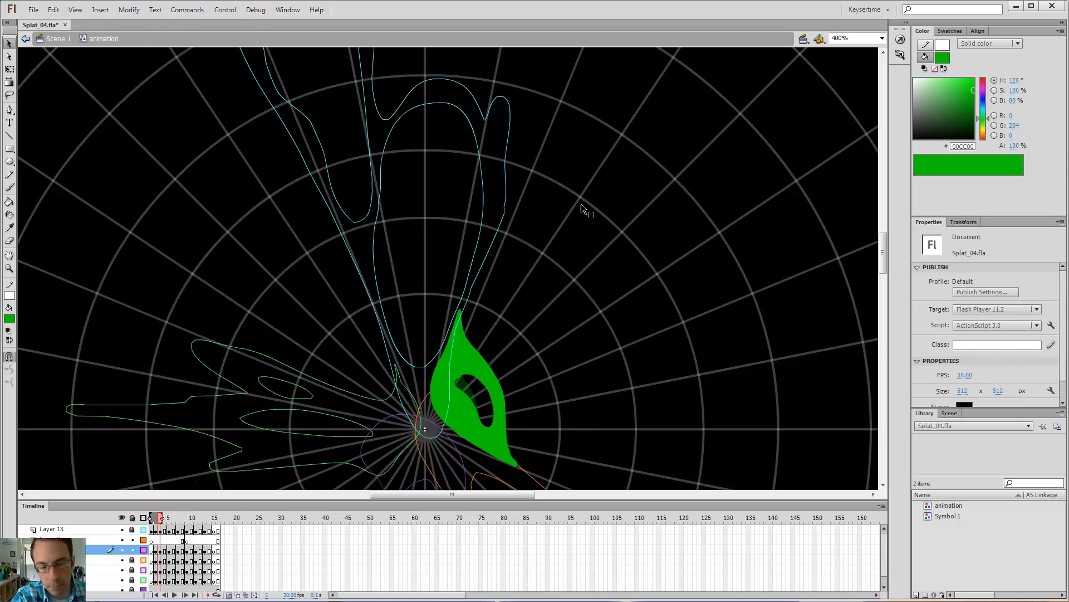
Brush a matching rounded bulge onto the upper tip's outer edge at frame 9 and fill it green
key(period)
key(period)
key(period)
key(period)
key(period)
key(period)
key(b)
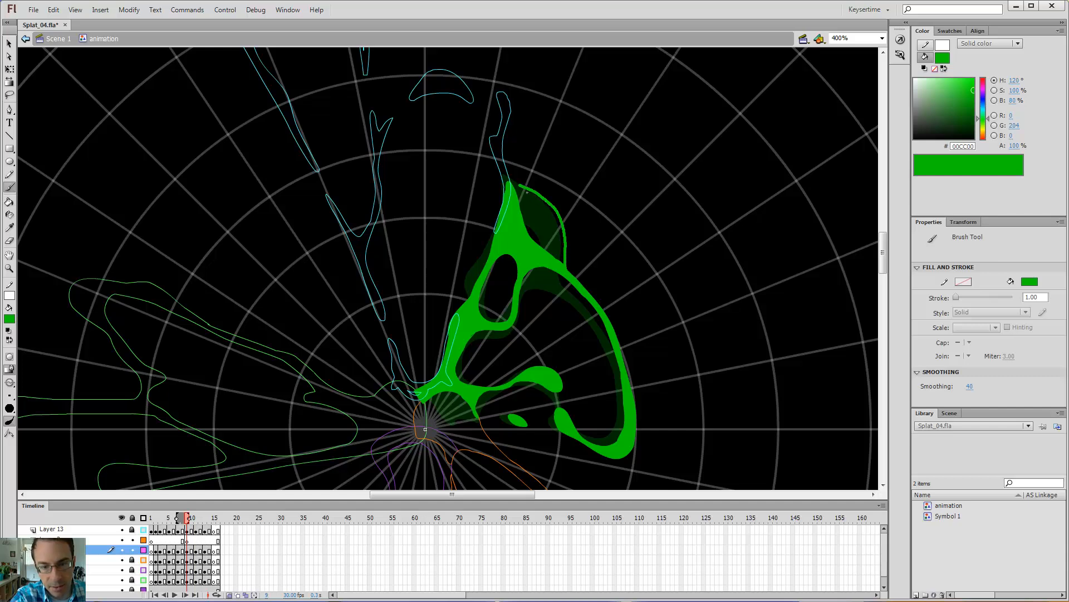
drag(518, 213, 538, 205)
Extend the upper hole into the bulge at frame 9 by erasing its outline and removing the piece inside
key(e)
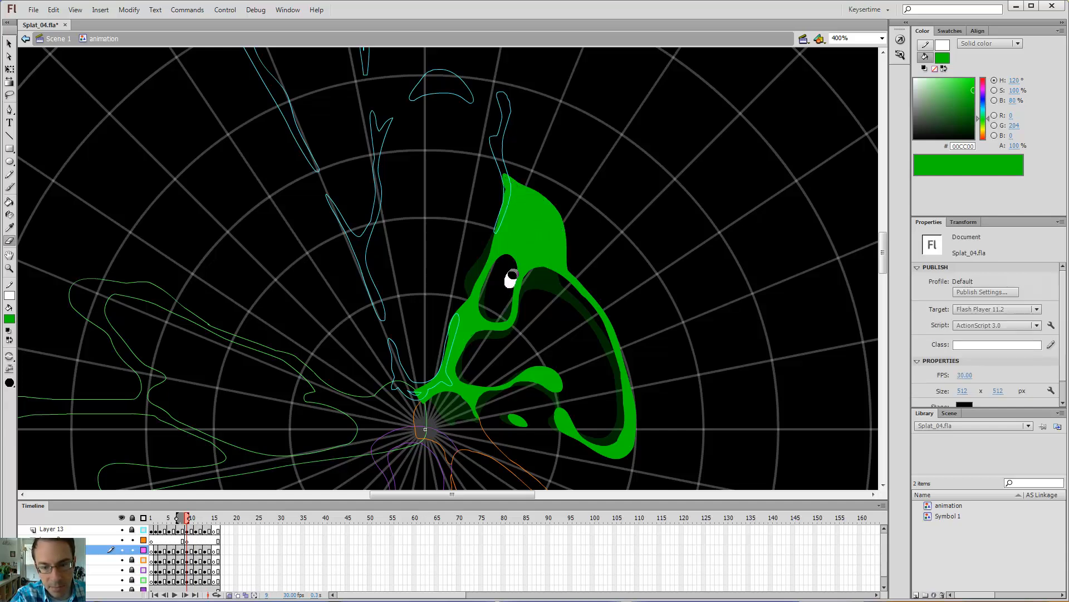
mouse_move(511, 277)
mouse_down()
mouse_move(541, 247)
mouse_move(530, 212)
mouse_move(499, 273)
mouse_up()
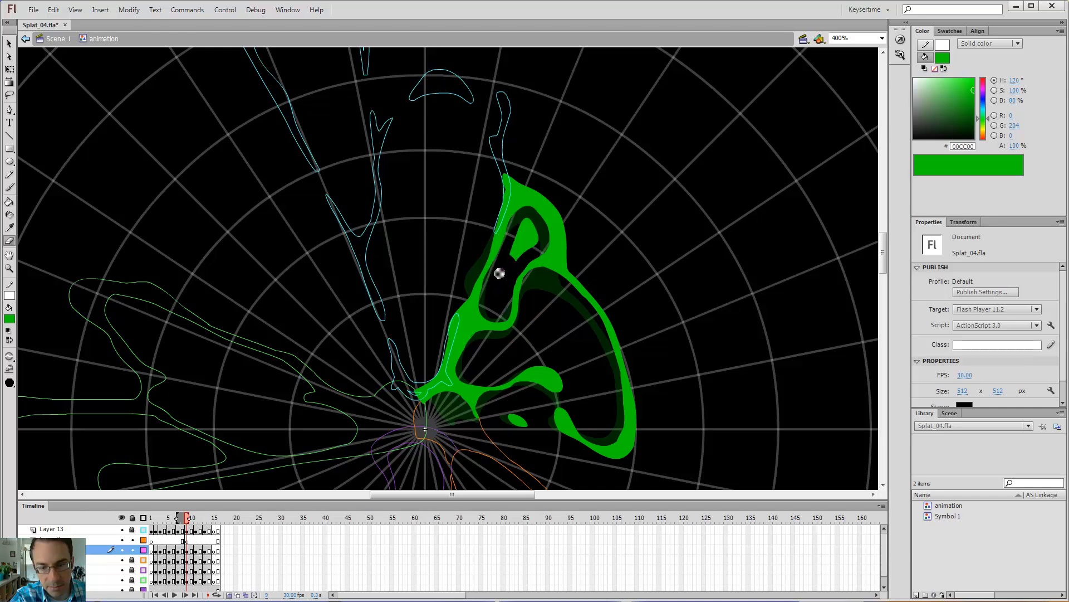
key(b)
Draw and fill a thick curved band around the upper hole at frame 11 and remove the old upper tip
key(period)
key(period)
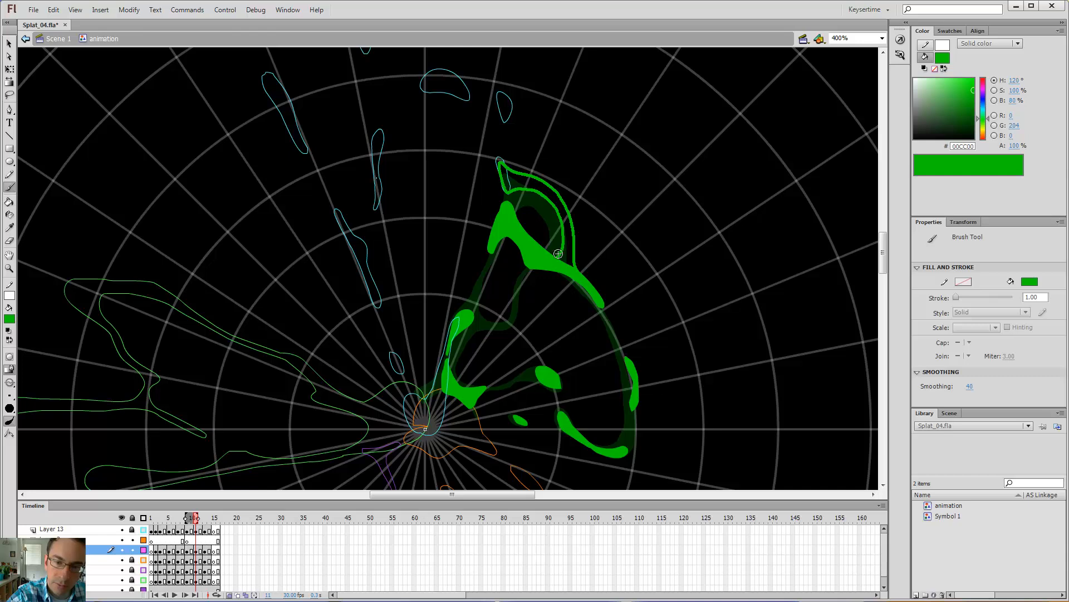
mouse_move(558, 254)
mouse_down()
mouse_move(527, 247)
mouse_move(511, 270)
mouse_up()
key(e)
key(v)
key(b)
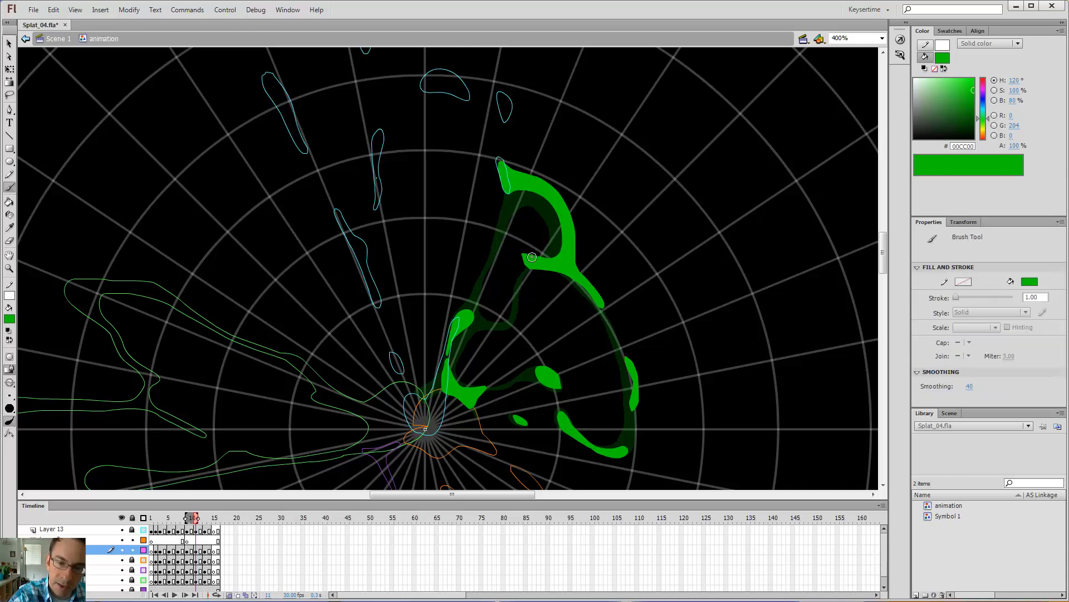
Trim the inner end of the curved band at frame 11 with the Eraser and compare it with frame 9
key(e)
mouse_move(526, 260)
mouse_down()
mouse_move(535, 260)
mouse_move(537, 303)
mouse_move(525, 274)
mouse_up()
key(comma)
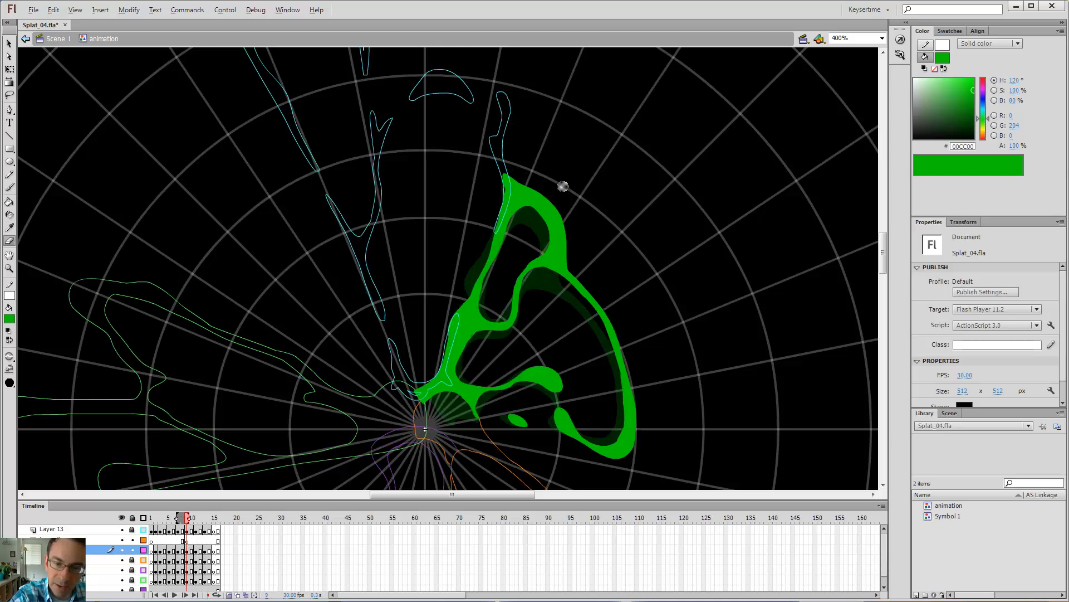
Replace the upper fragment at frame 13 with a thin filled arc along the outer edge of frame 11's band
key(period)
key(period)
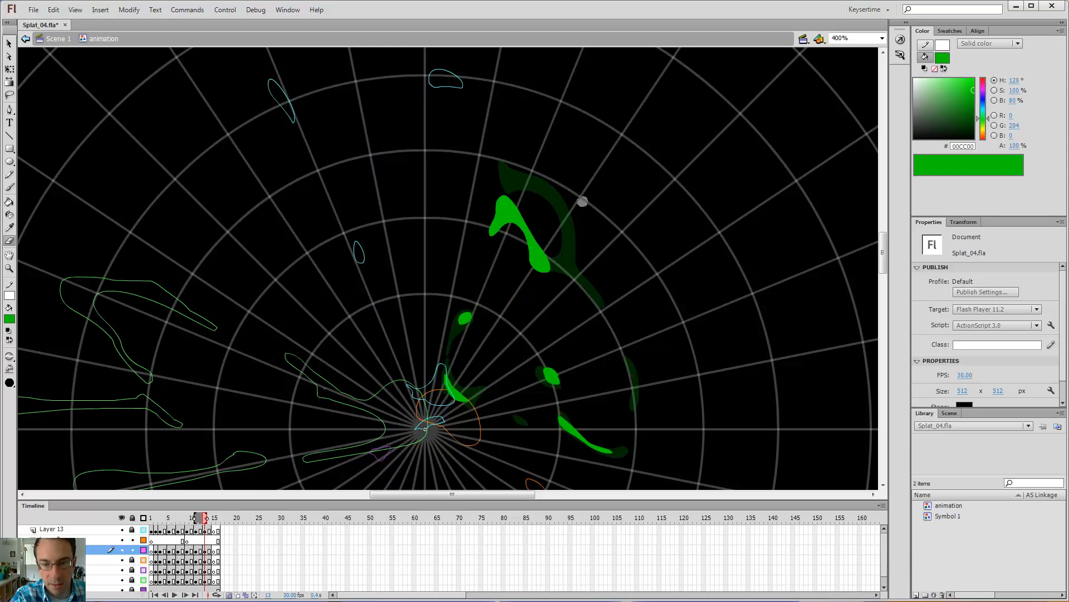
key(b)
key(period)
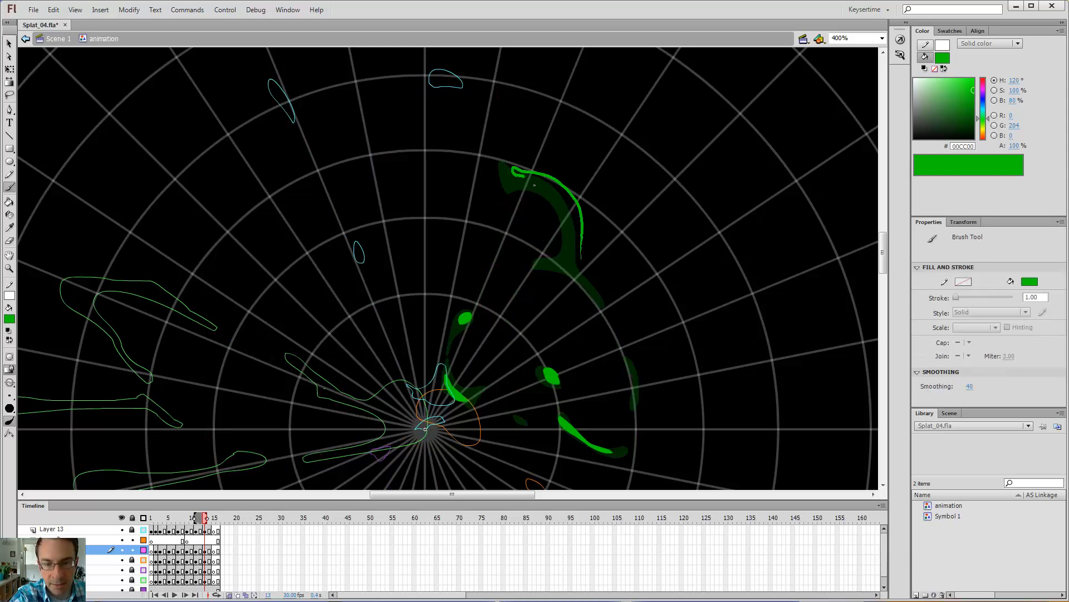
drag(518, 172, 577, 211)
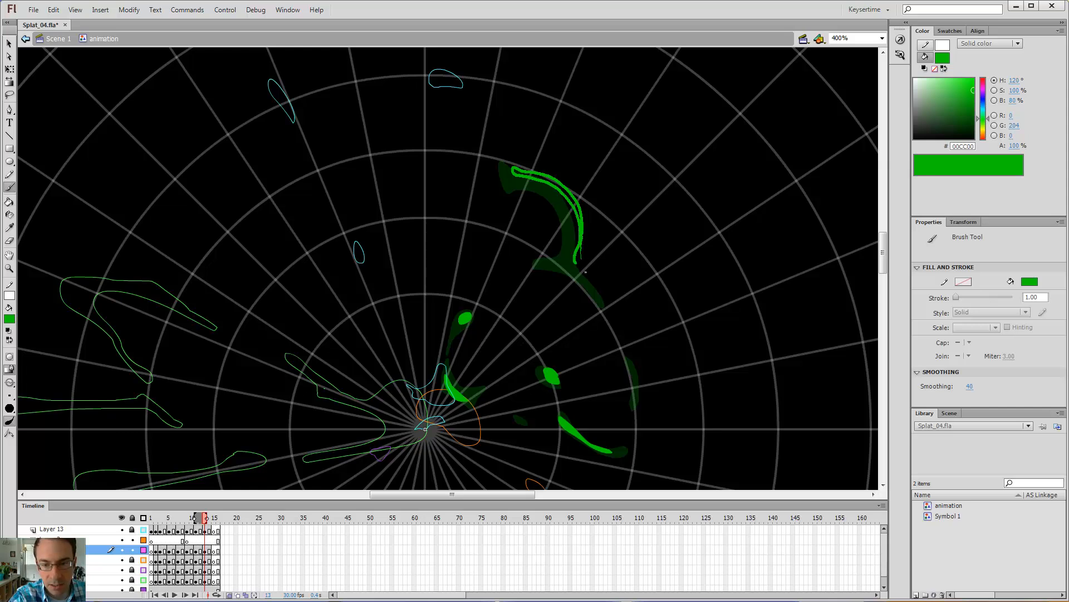
key(k)
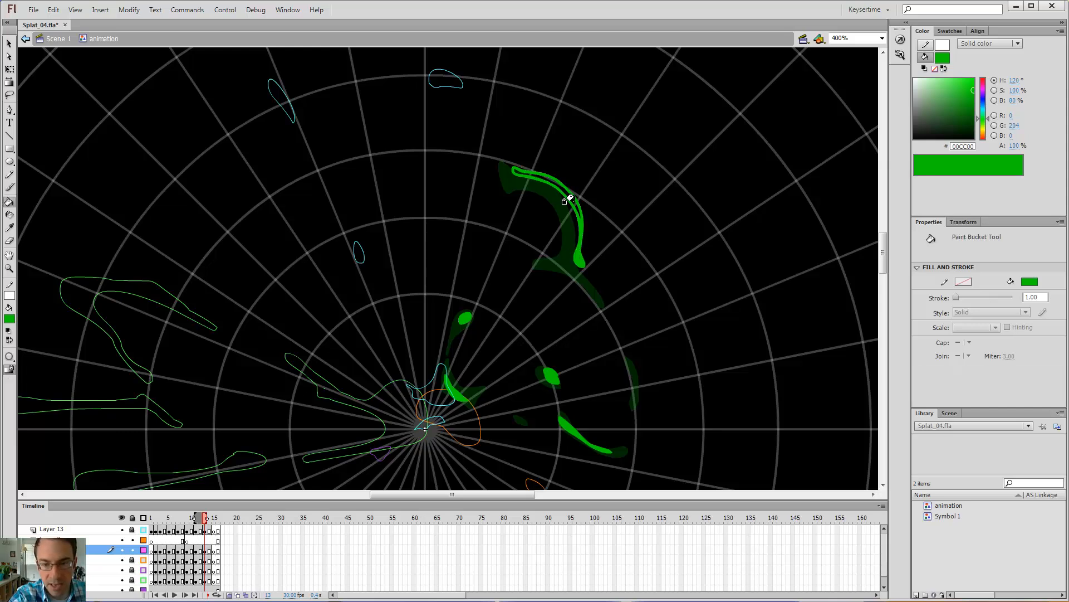
click(570, 198)
Check the new arc against its neighbouring frames, test the movie and close the preview
key(comma)
key(comma)
key(period)
key(period)
key(period)
key(period)
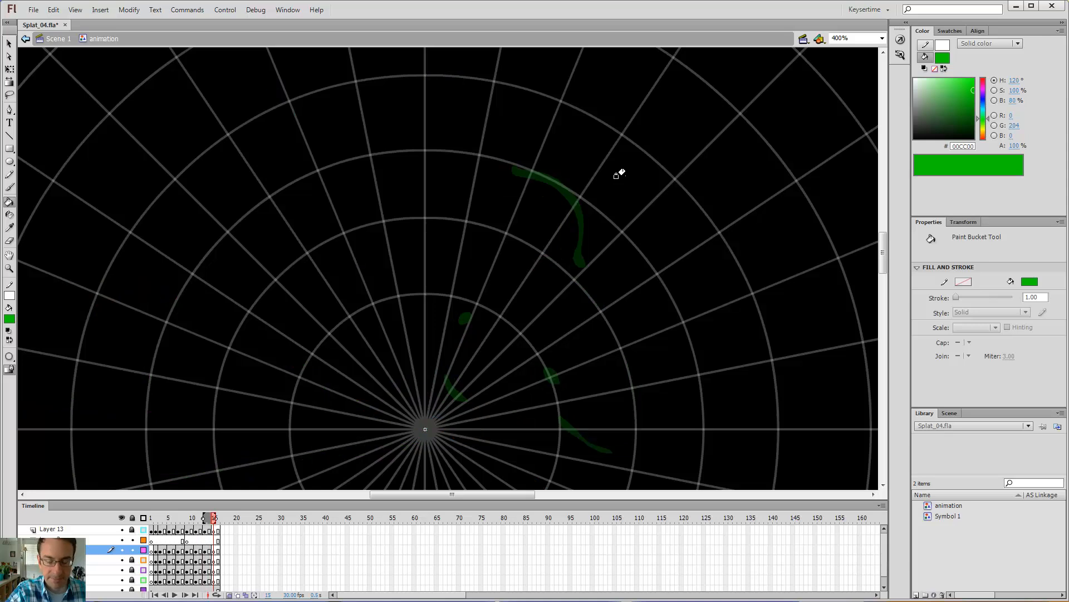
key(ctrl+Return)
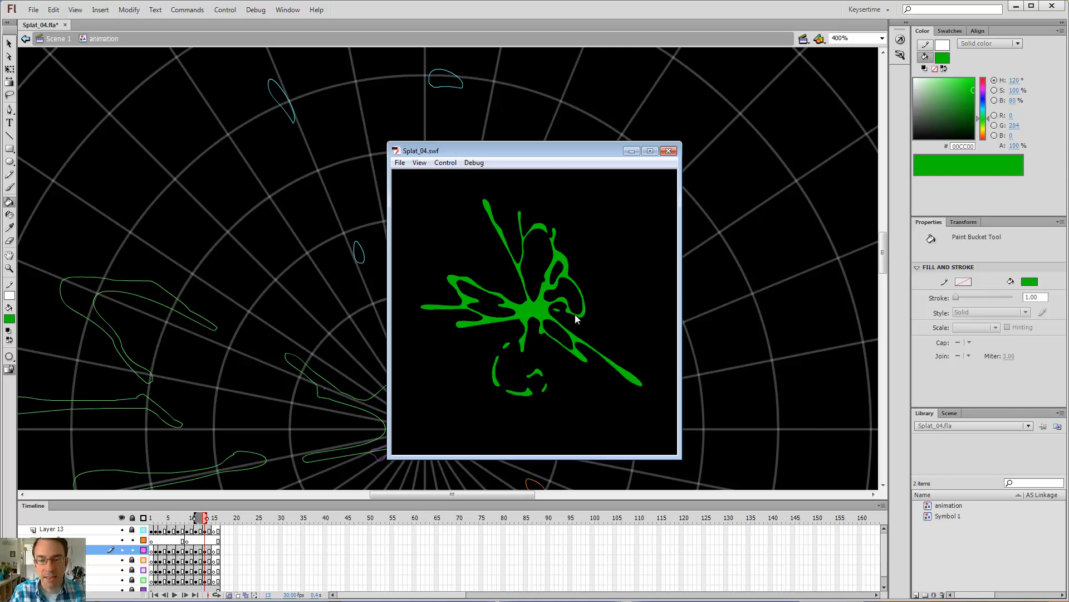
click(668, 151)
Flip back through frames 13 to 7 to examine how the arm's inner strand breaks up
key(comma)
key(comma)
key(comma)
key(comma)
key(comma)
key(comma)
key(period)
key(period)
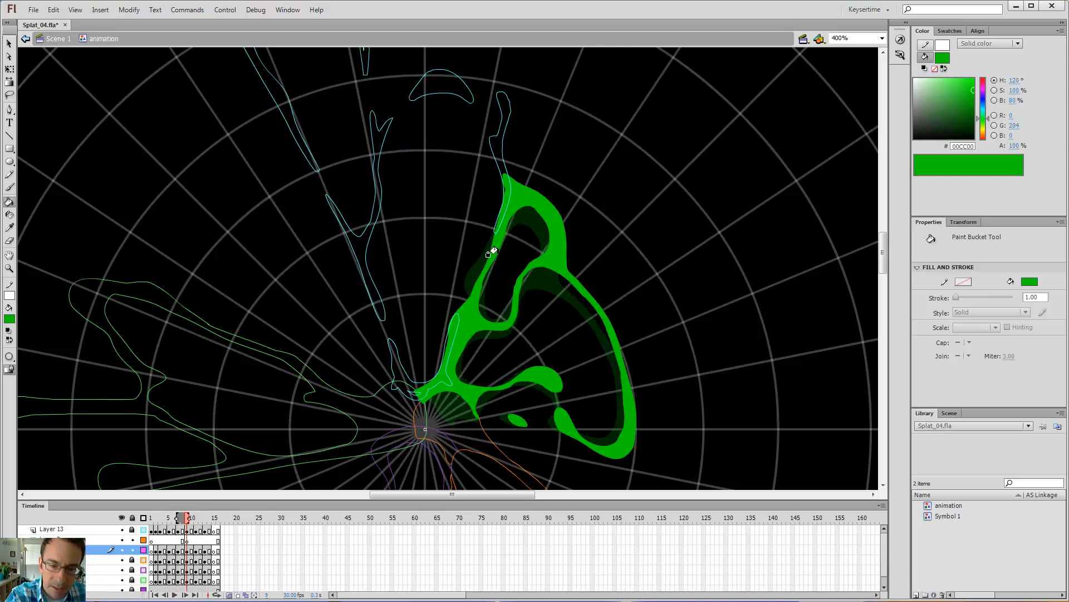
Thicken the inner strand beside the upper hole at frame 9 with the Brush, using frame 7 as reference
key(comma)
key(comma)
key(period)
key(period)
key(b)
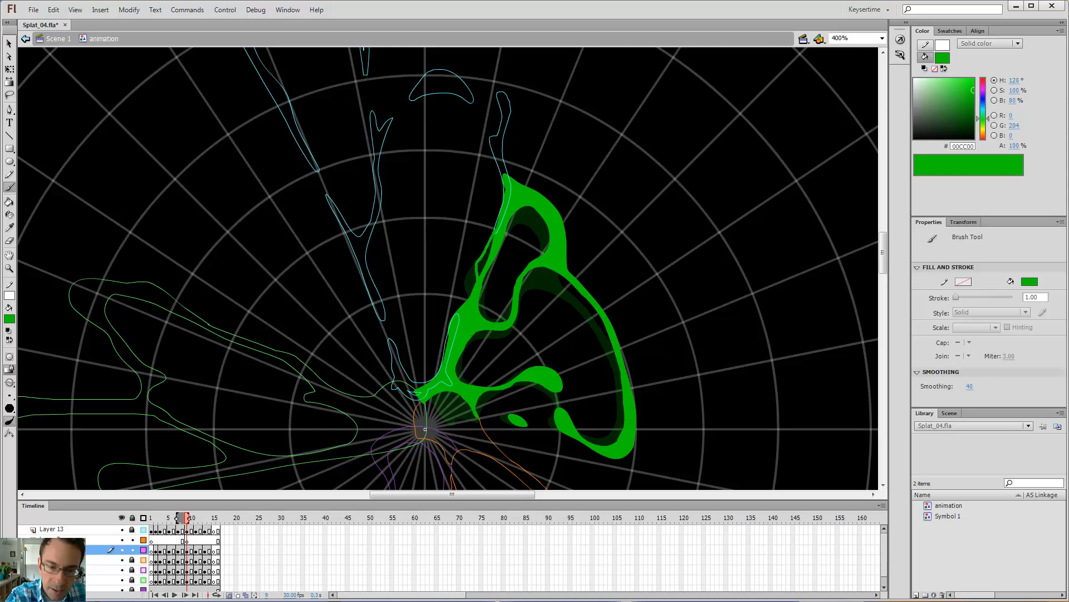
Draw and fill a small sliver on the broken inner strand at frame 11 and a smaller one at frame 13
key(period)
key(period)
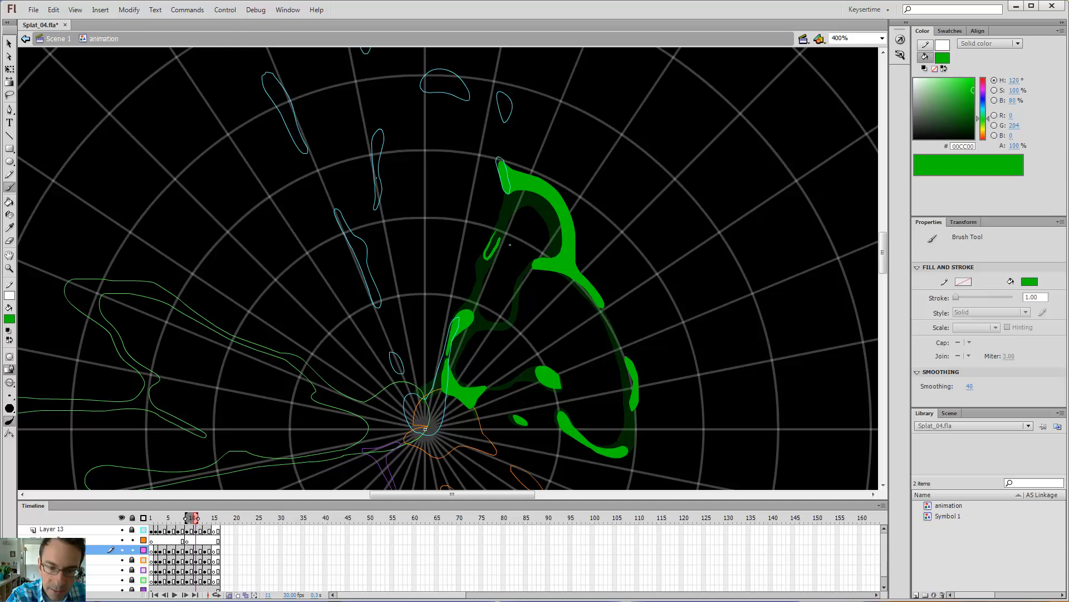
key(period)
key(period)
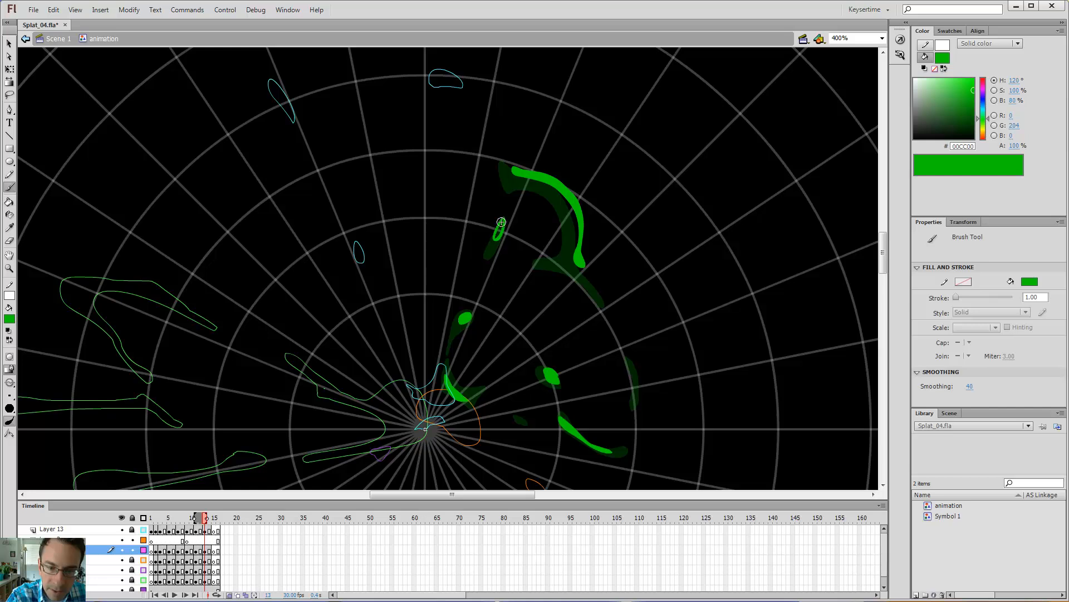
key(k)
Test the movie, close the preview and scrub the timeline to review the arm's animation
key(period)
key(period)
key(ctrl+Return)
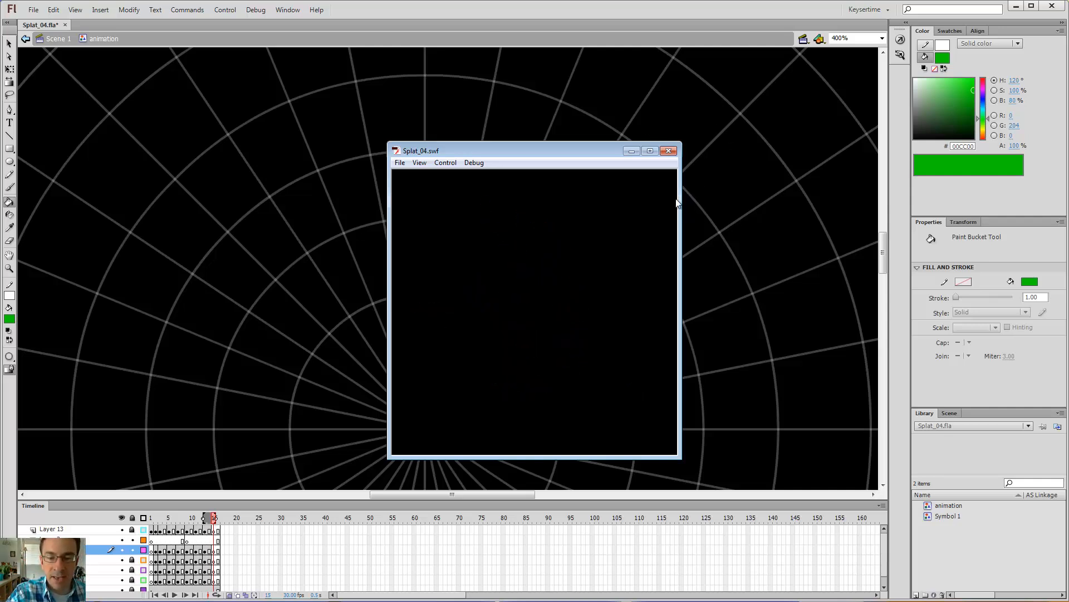
click(668, 150)
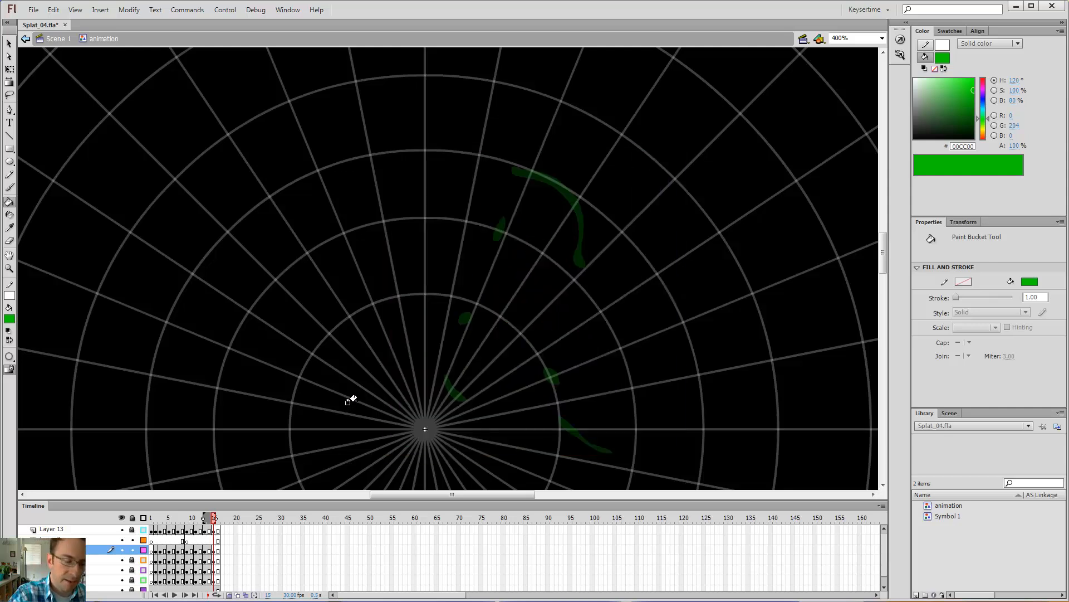
click(160, 517)
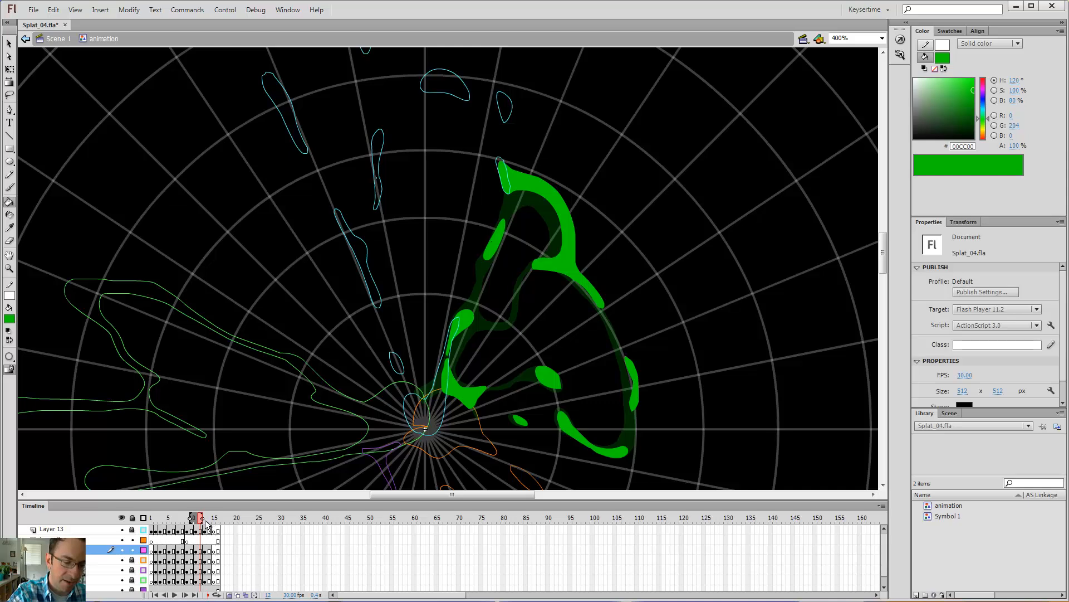
Narrow the onion-skin range around frame 12 and delete the unused Layer 3
drag(203, 518, 196, 518)
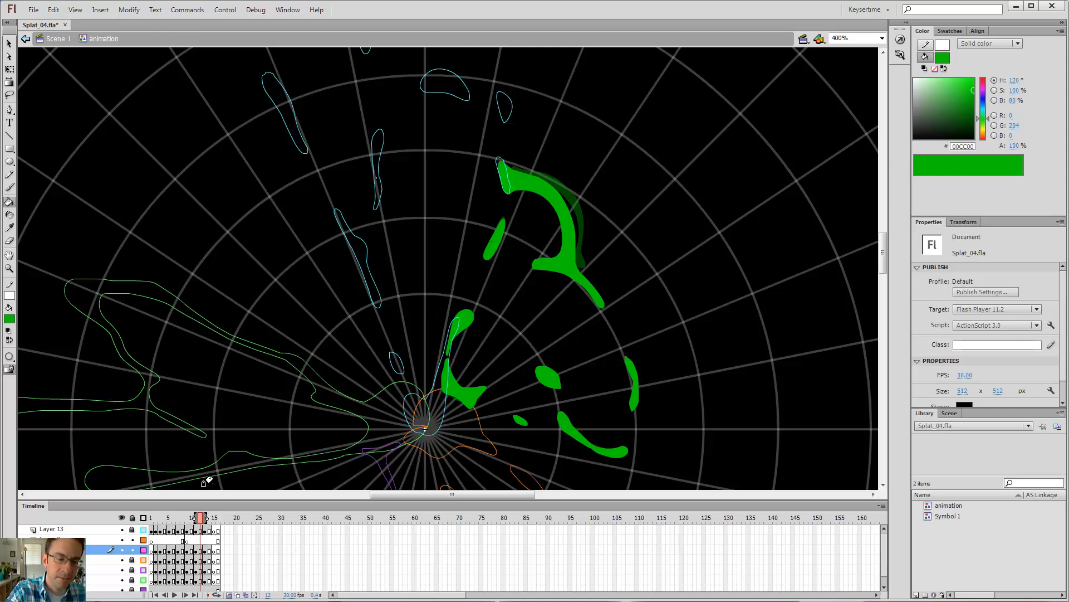
drag(181, 500, 181, 493)
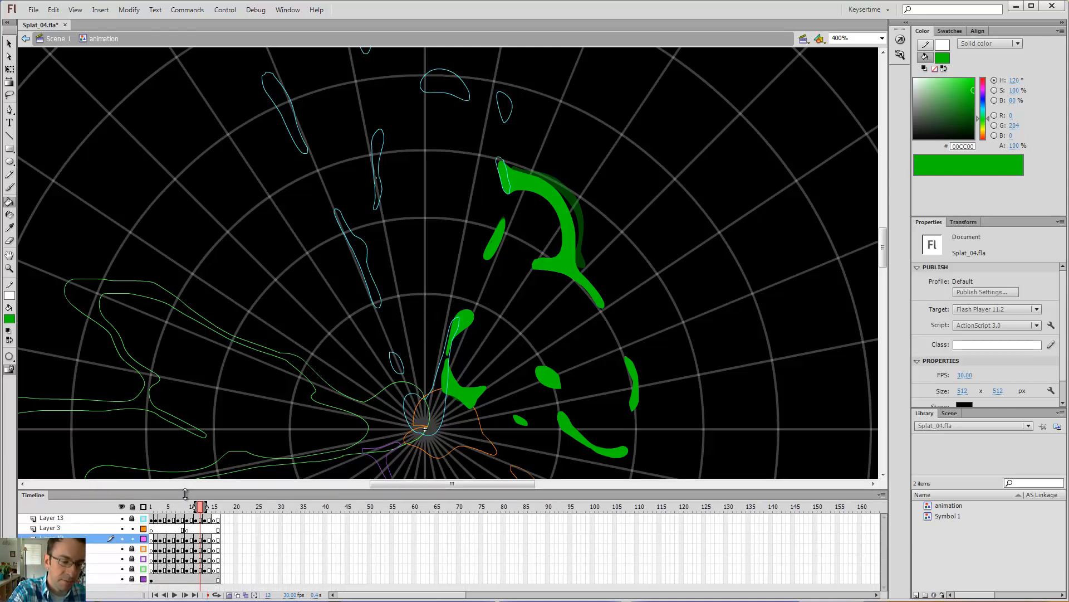
click(94, 532)
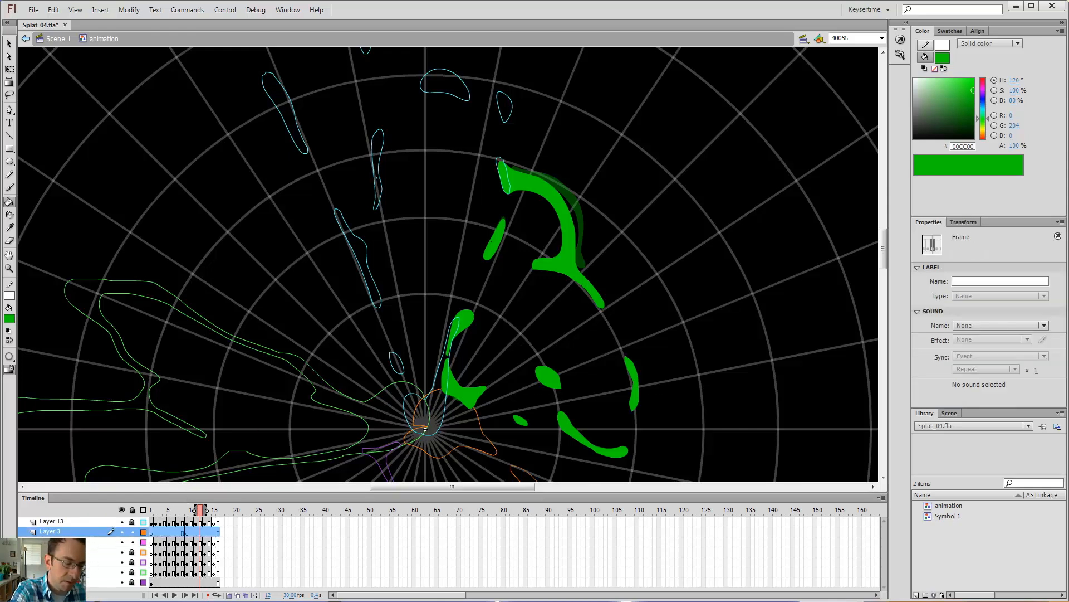
click(43, 595)
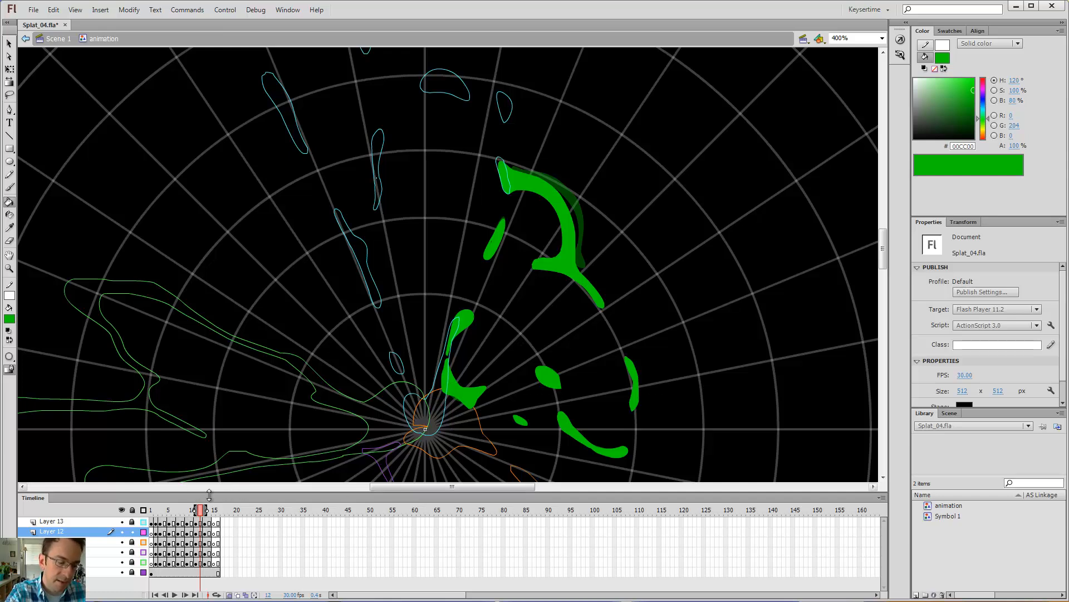
Compare frames 4 and 6, and unlock all the splat's arm layers and display them as solid fills at frame 4
click(165, 510)
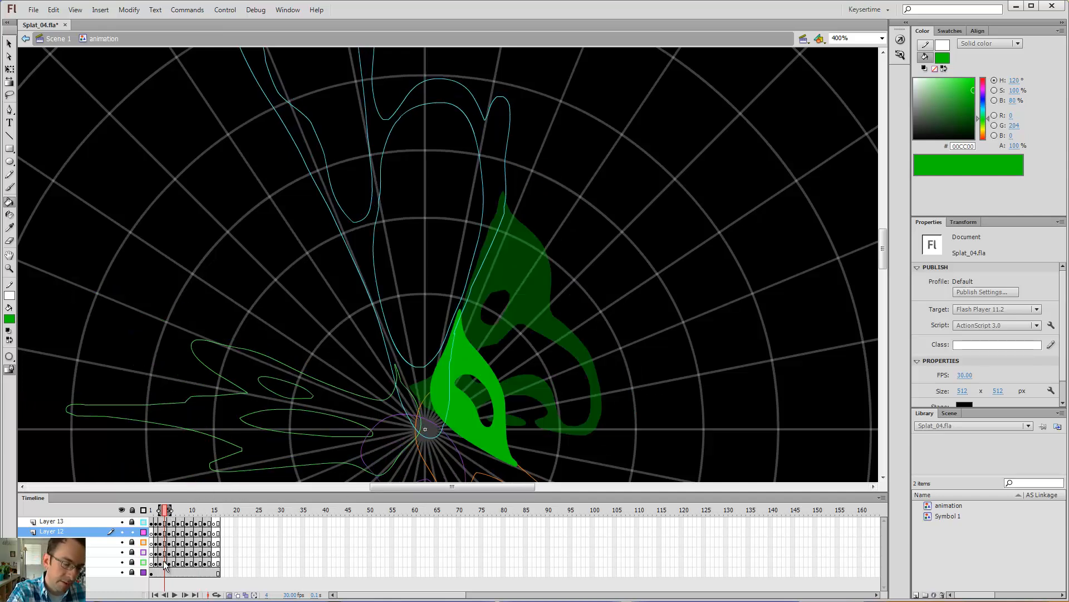
click(173, 510)
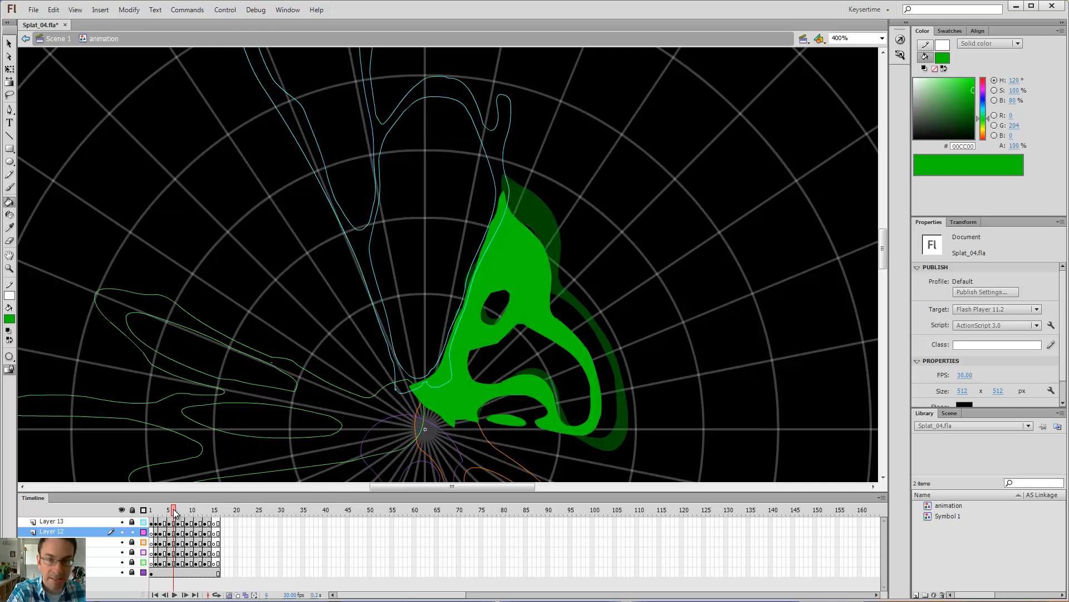
click(164, 509)
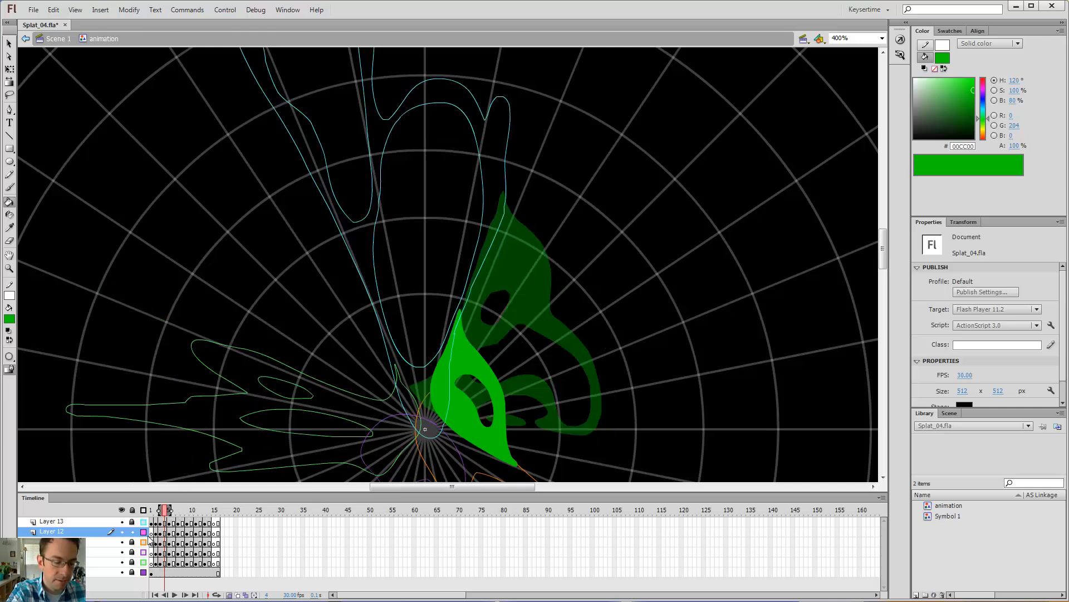
drag(132, 522, 132, 562)
click(144, 544)
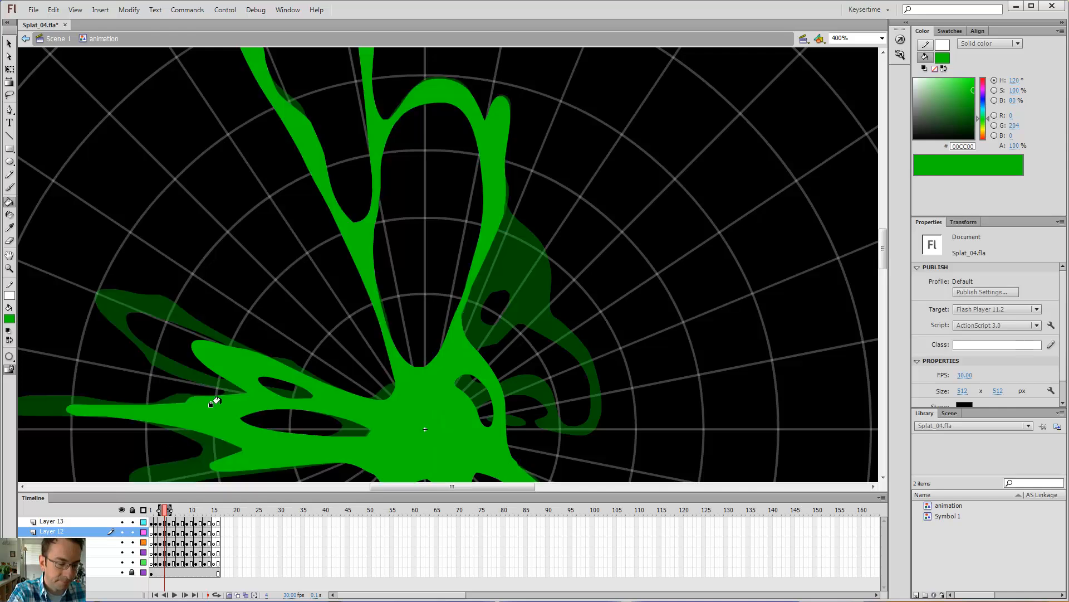
key(ctrl+minus)
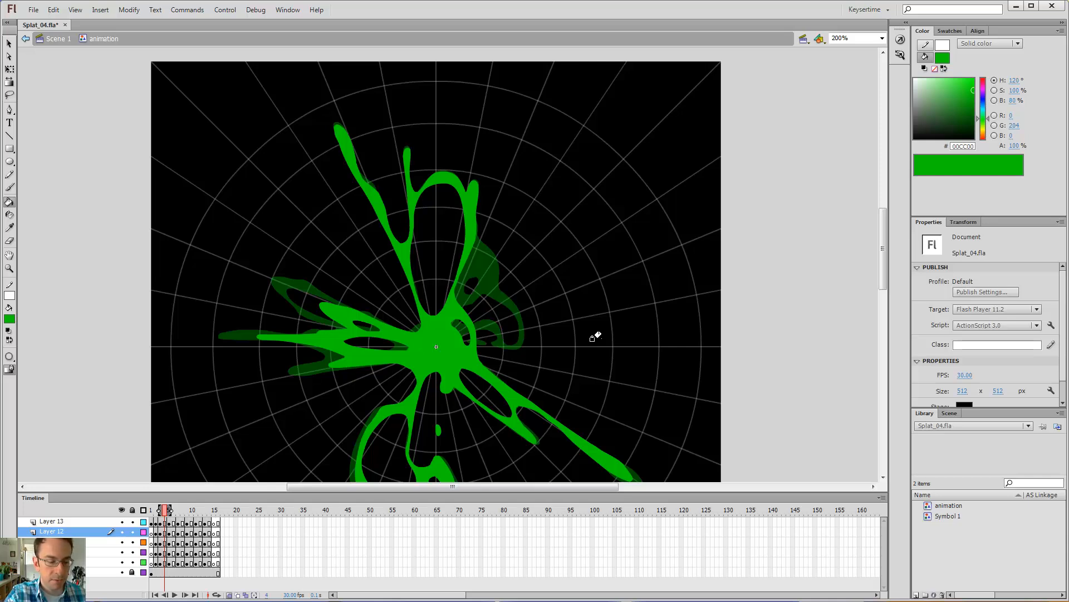
Lock the other arm layers and show them as outlines, leaving only Layer 13 editable, with its frame 4 selected
drag(143, 531, 142, 562)
drag(132, 532, 132, 562)
click(165, 522)
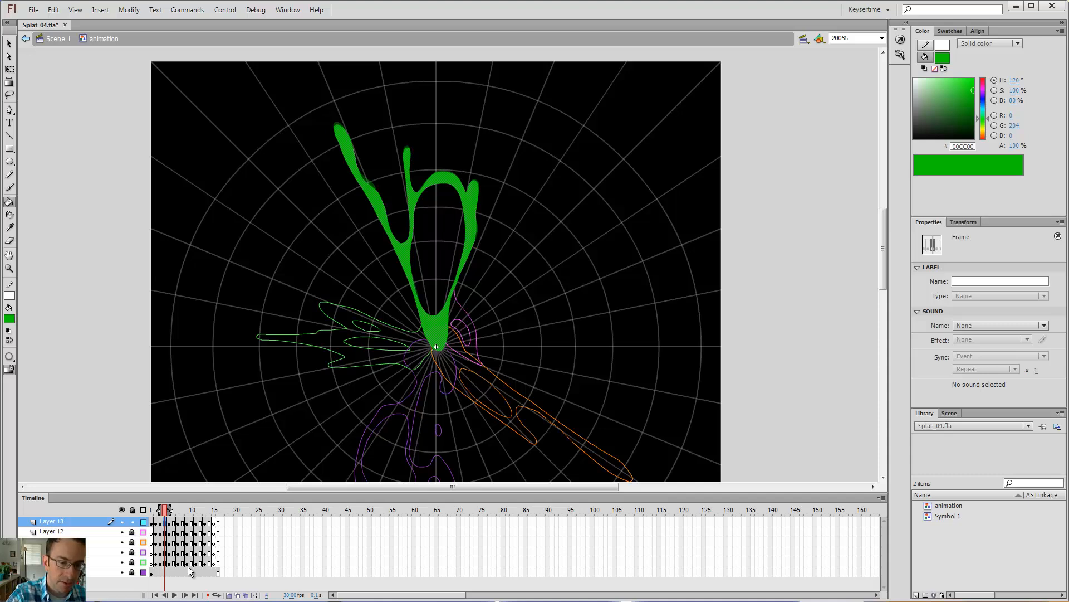
Insert blank keyframes at every second frame of Layer 13 from frame 4 onward, and return to frame 4
key(period)
key(period)
key(period)
key(period)
key(period)
key(period)
key(period)
key(period)
key(period)
key(period)
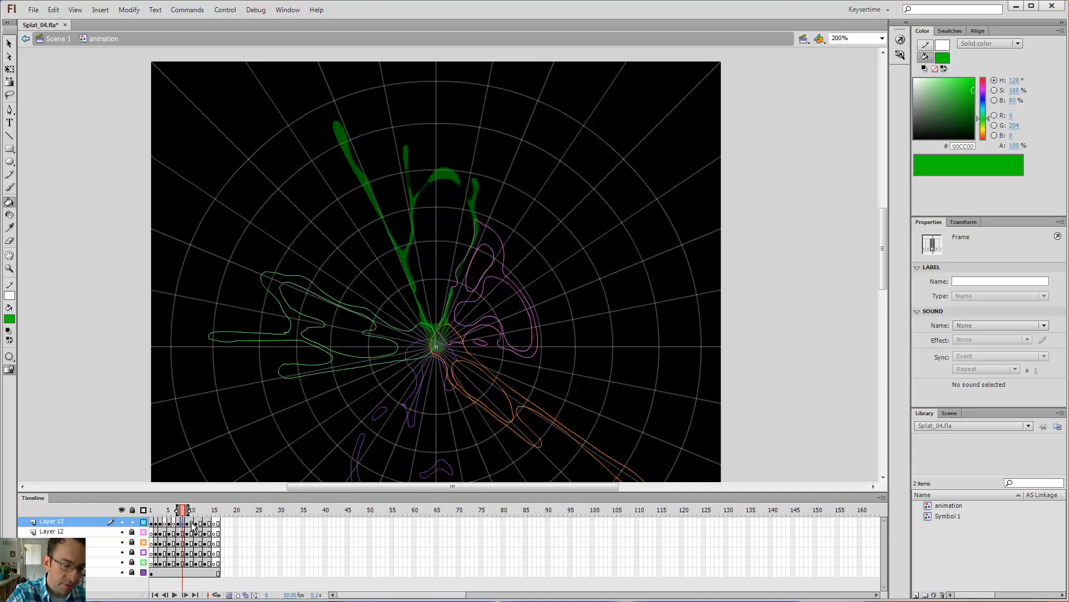
click(165, 522)
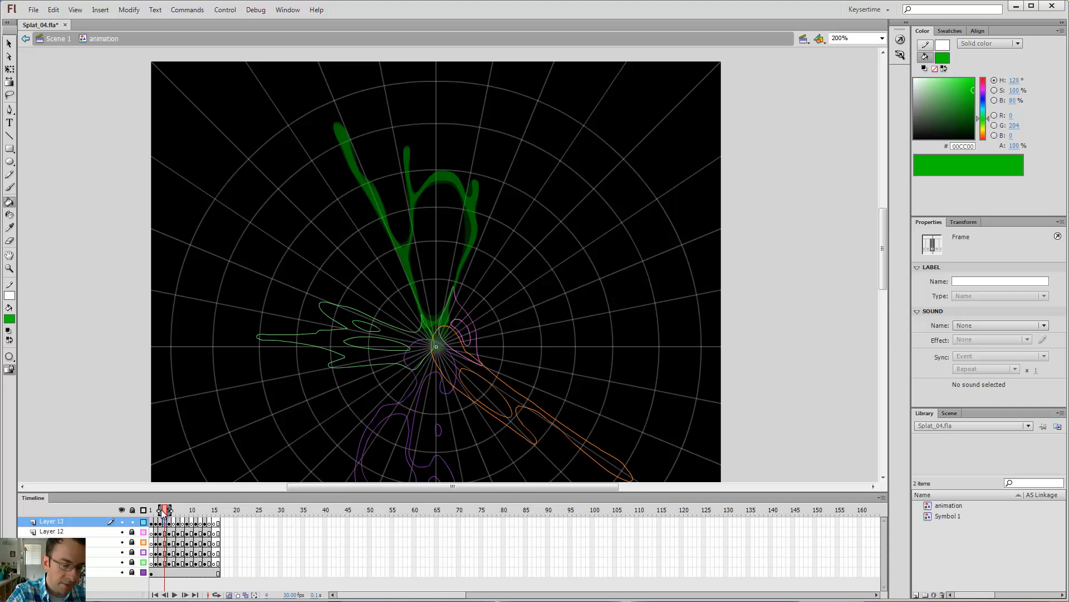
Try a Brush stroke along the upper arm's right strand, undo it, and hide the radial grid layer
key(z)
click(442, 230)
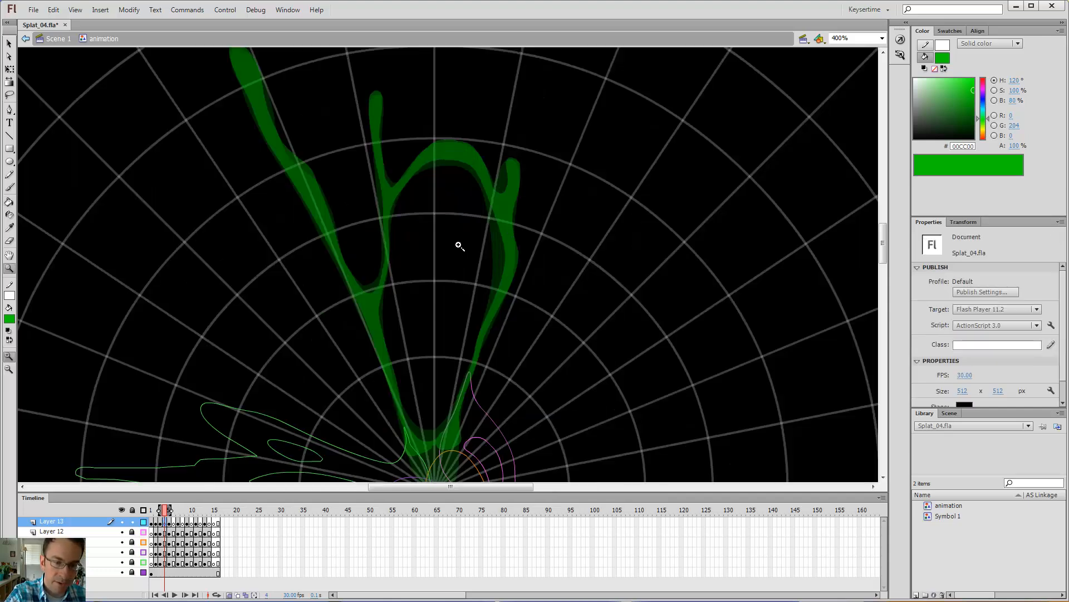
drag(516, 321, 527, 272)
key(b)
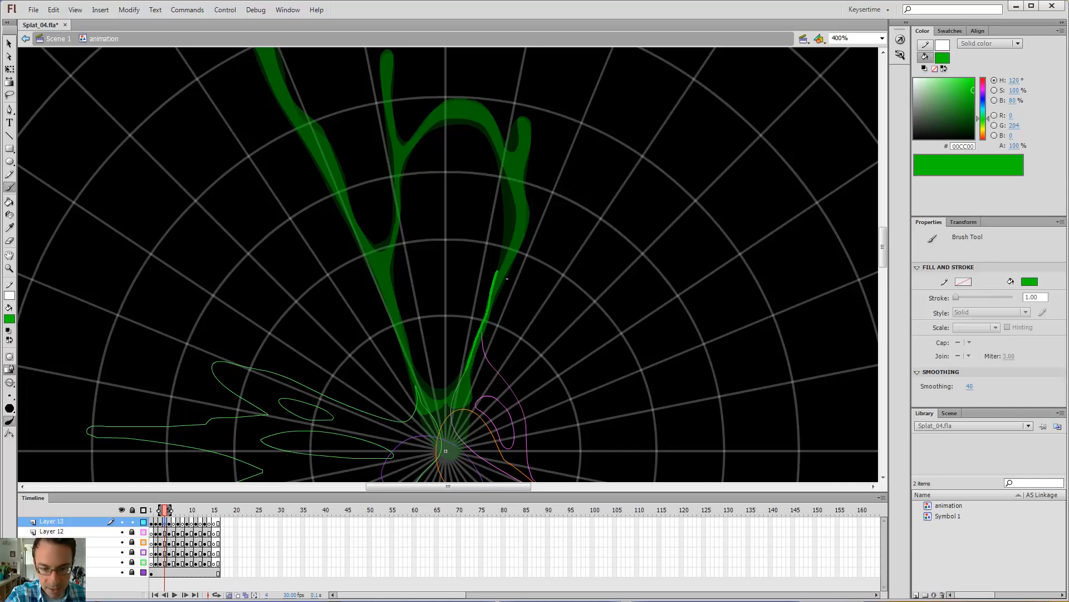
key(ctrl+z)
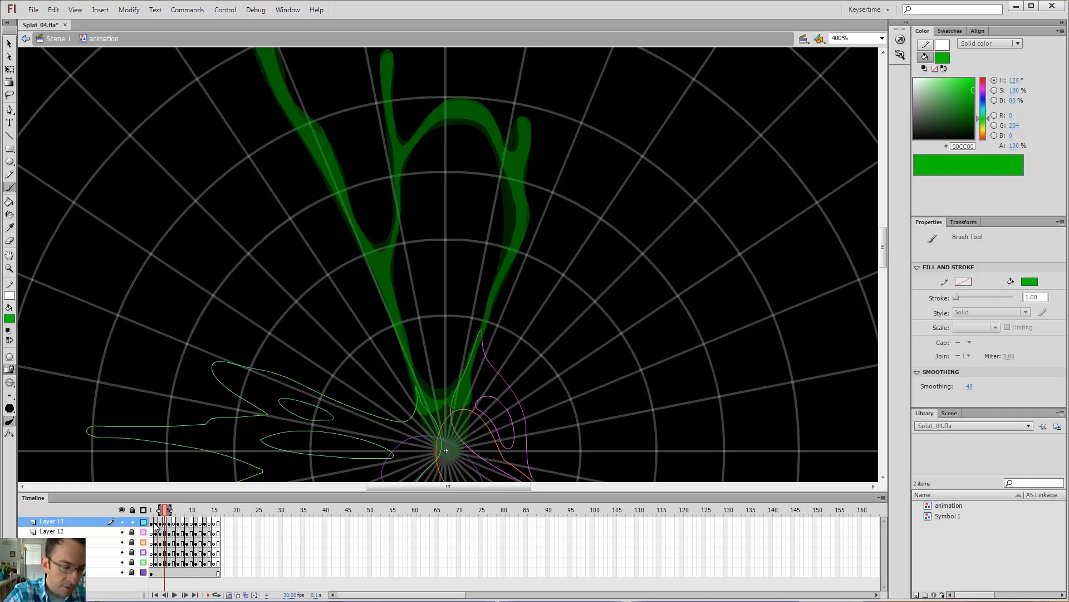
click(122, 572)
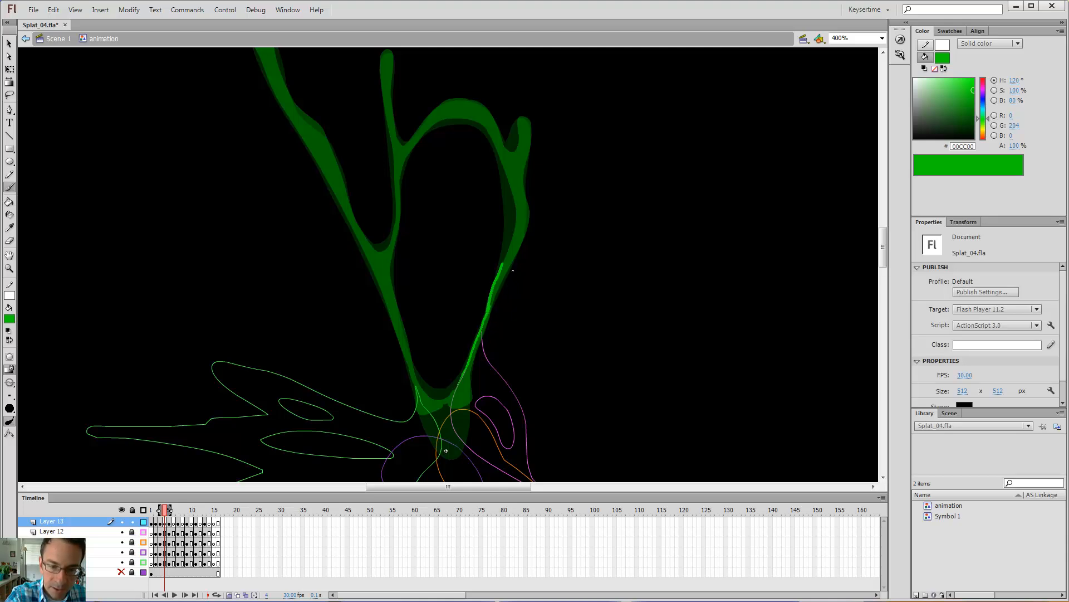
Trace the upper arm's large inner opening at frame 4 with the Brush, following the onion-skinned neighbouring frames
drag(521, 238, 517, 198)
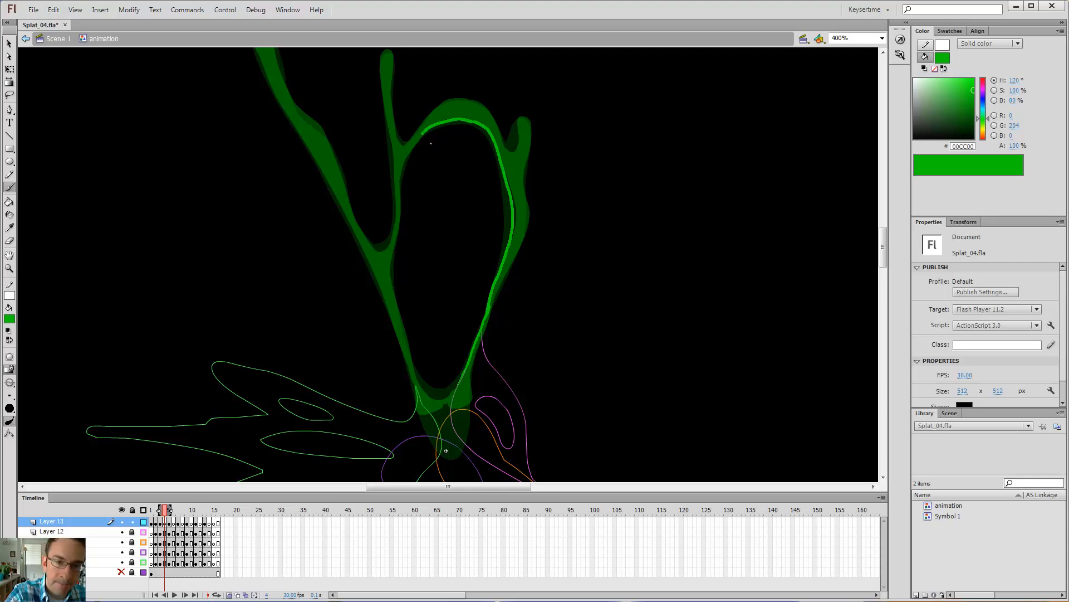
drag(430, 144, 414, 165)
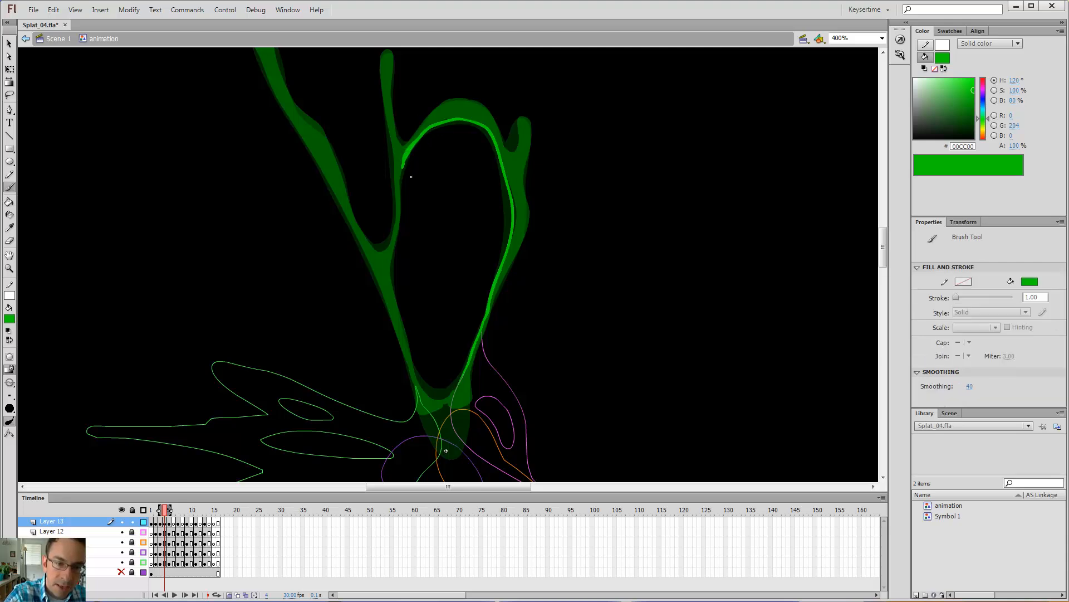
drag(408, 196, 408, 210)
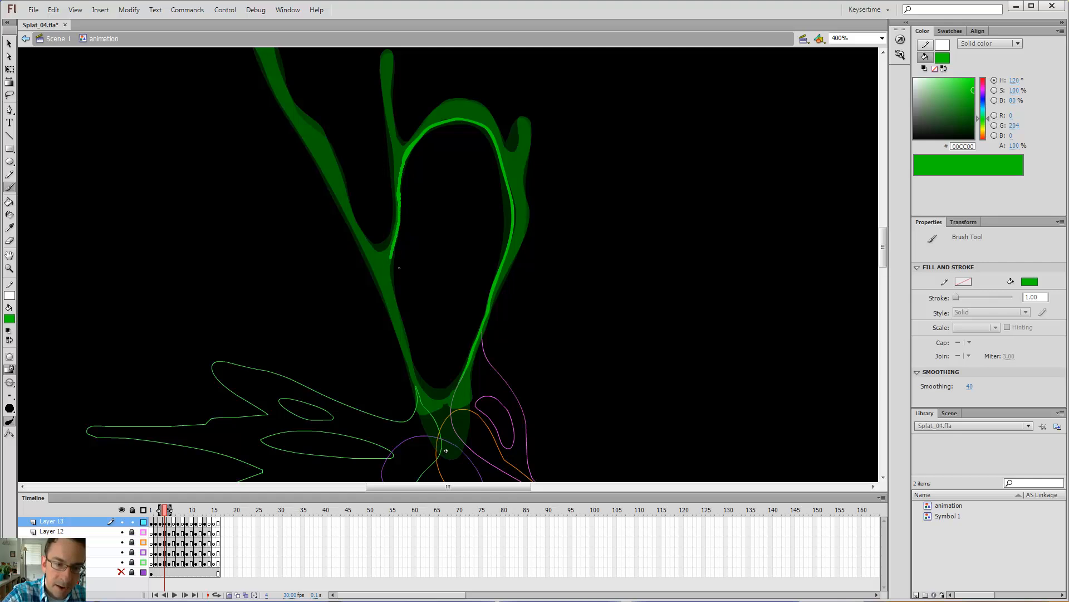
drag(399, 294, 403, 313)
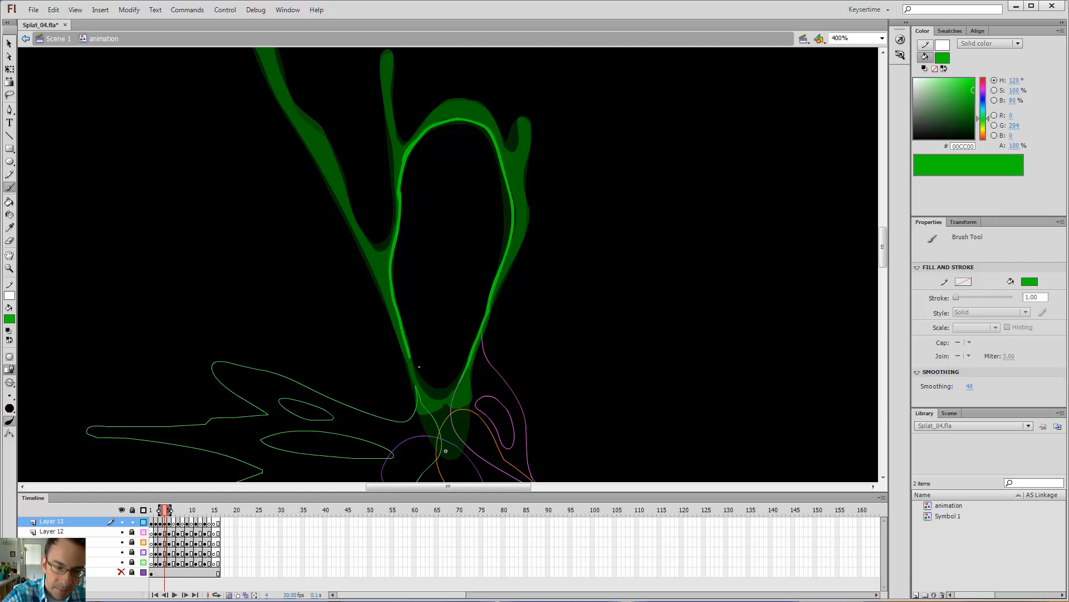
drag(418, 384, 439, 394)
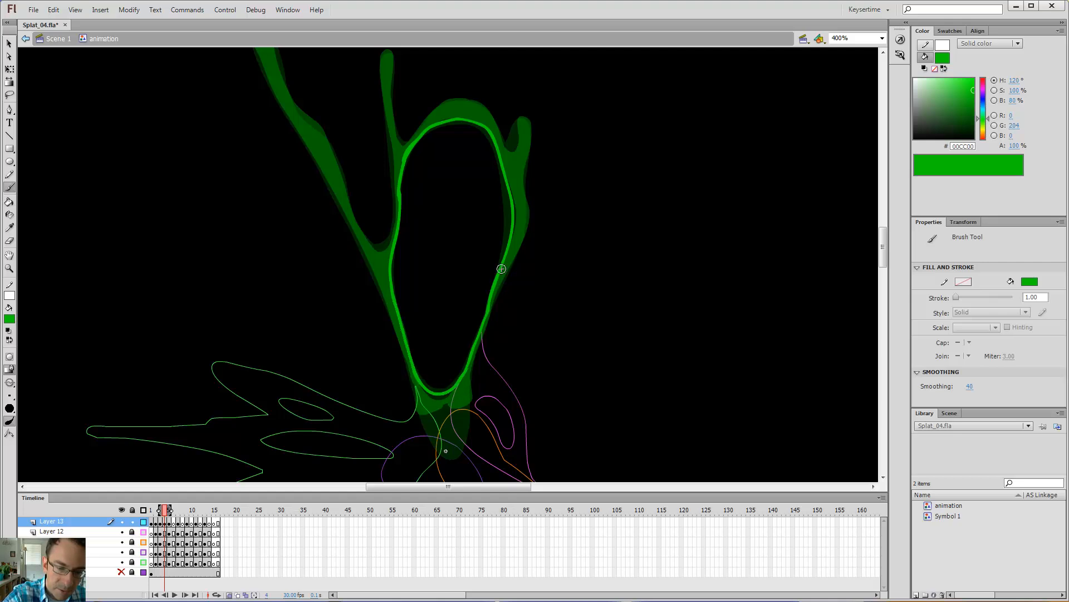
key(v)
click(460, 380)
click(459, 375)
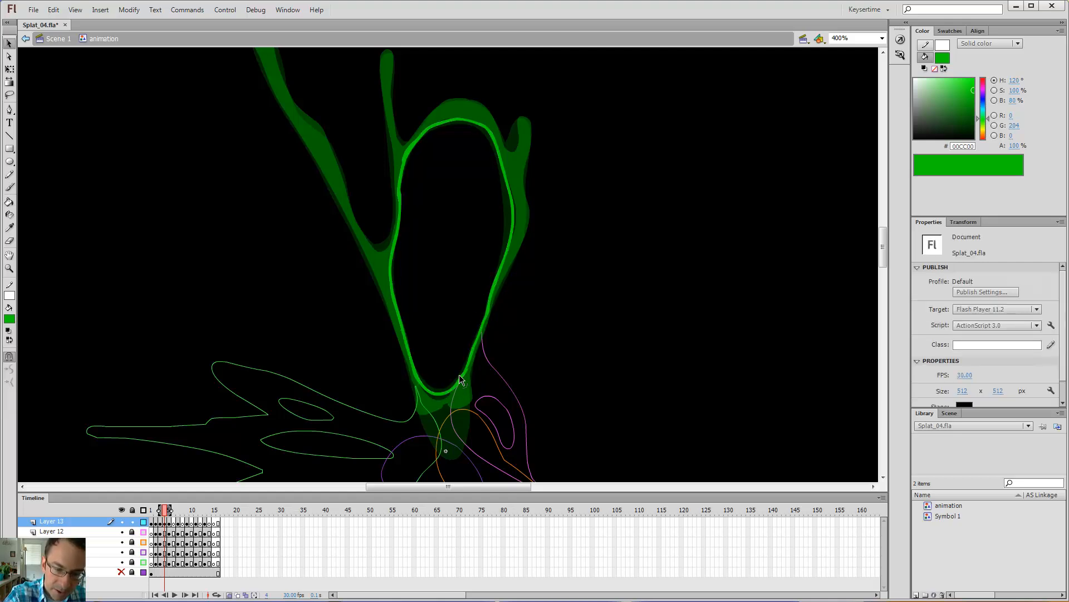
Brush the outline around the upper arm's base and up the outer edge of its left strand
key(b)
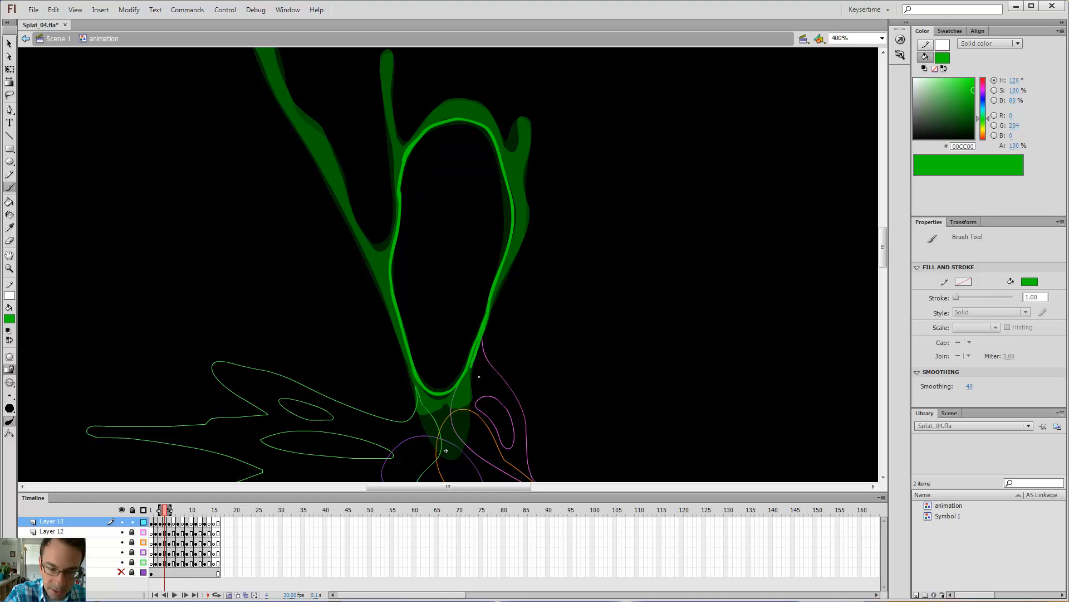
mouse_move(478, 407)
mouse_down()
mouse_move(475, 448)
mouse_move(436, 440)
mouse_up()
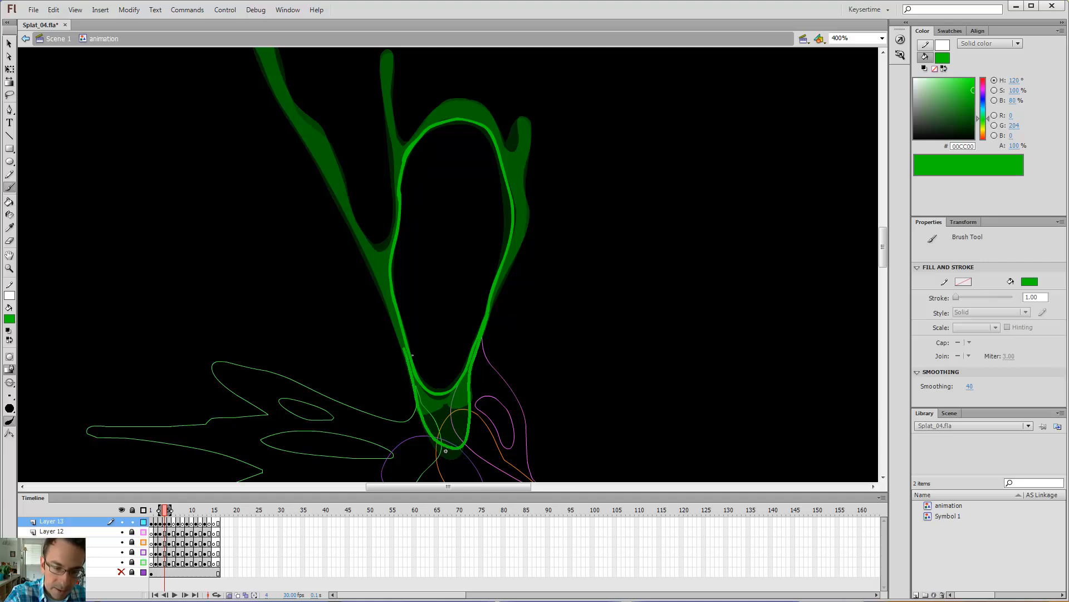
drag(412, 354, 396, 315)
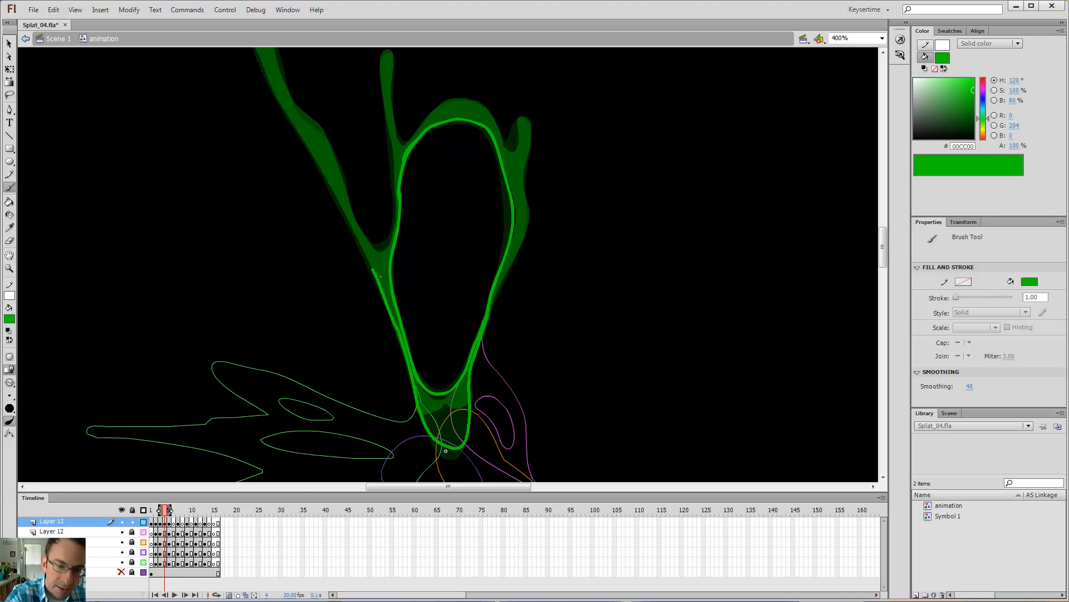
drag(355, 228, 327, 173)
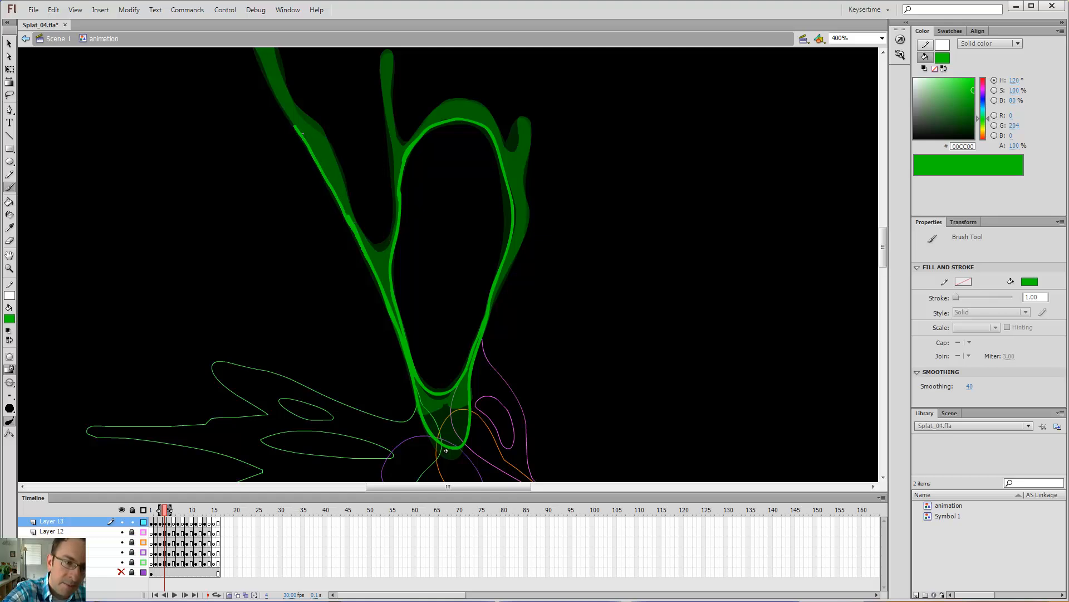
drag(302, 134, 265, 65)
Outline the left strand's tip and inner edge with the Brush and fill the strand with green
key(space)
drag(296, 110, 375, 311)
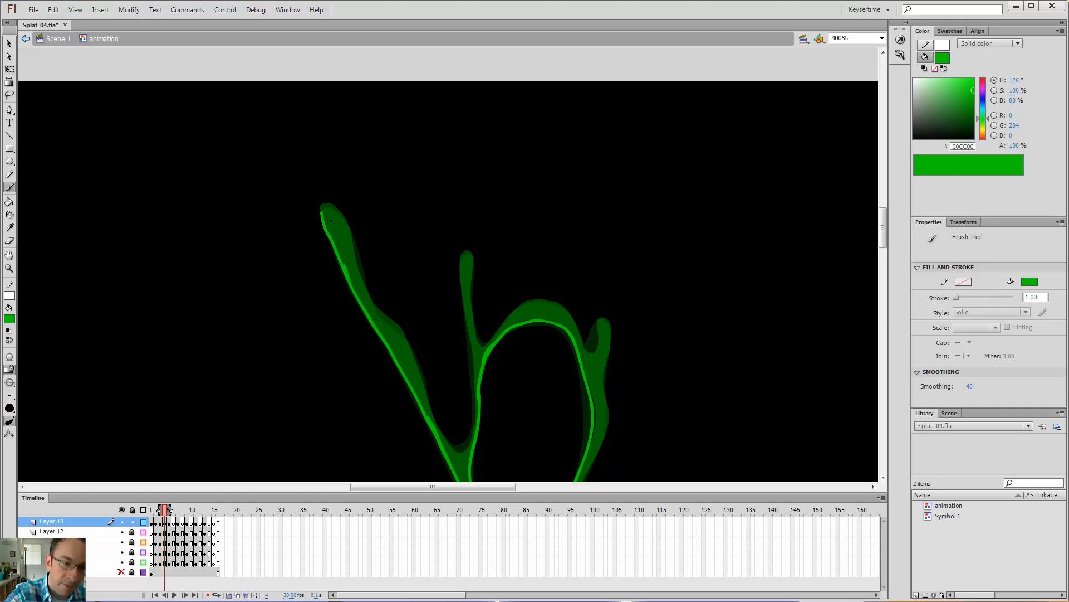
drag(341, 218, 354, 234)
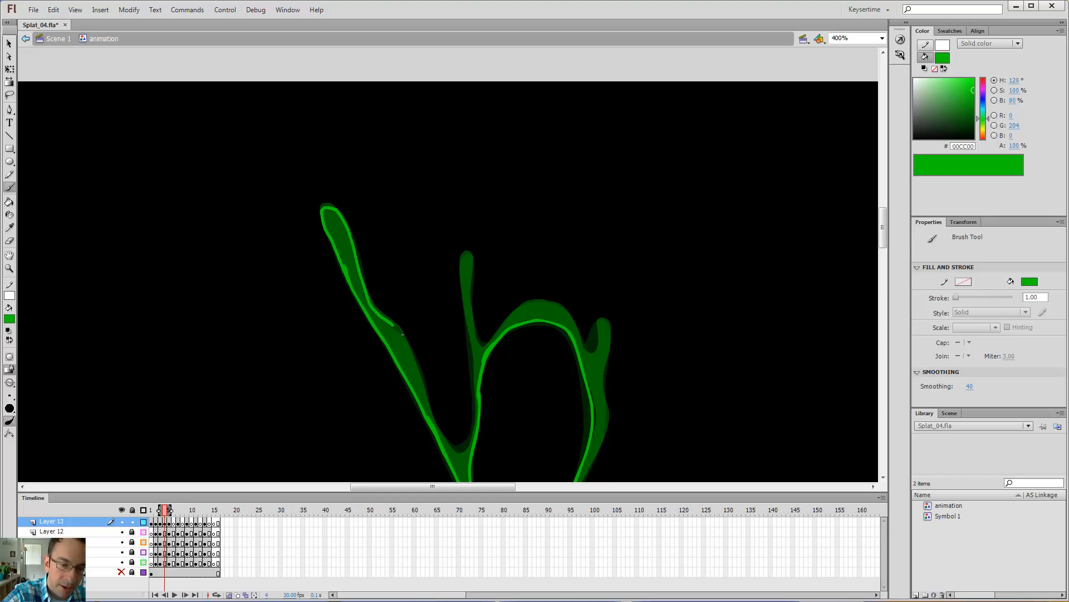
drag(402, 333, 418, 353)
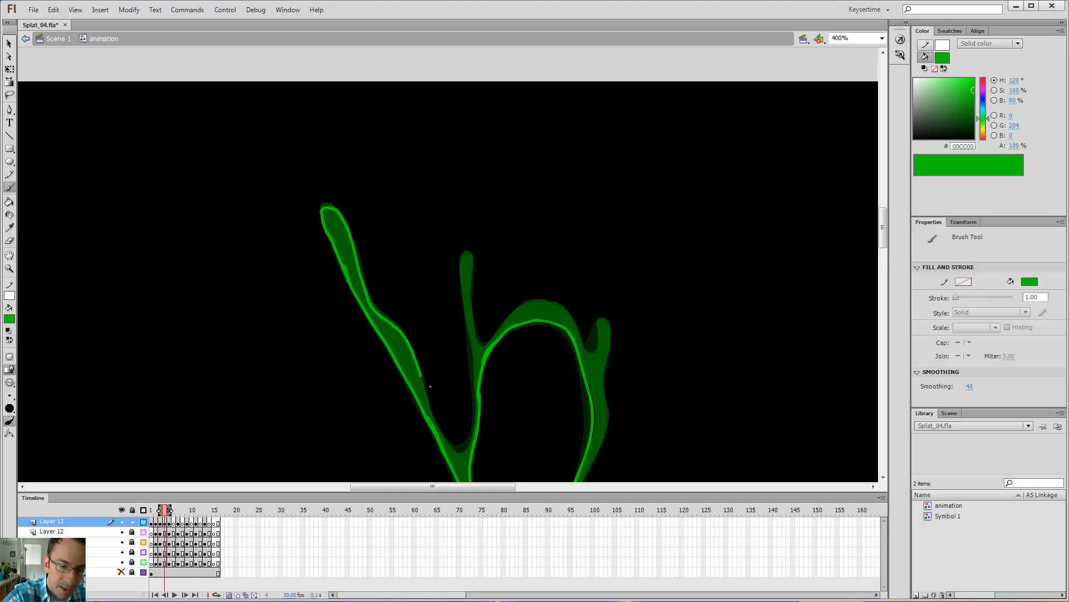
drag(435, 402, 431, 419)
key(k)
click(406, 375)
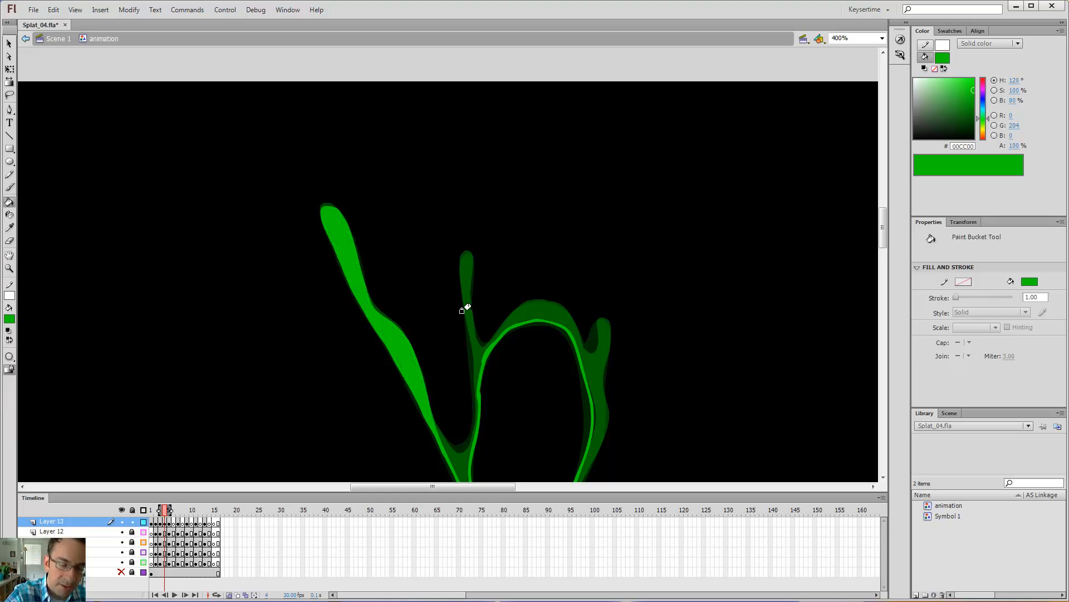
Outline the fork and the thin middle prong with the Brush and fill both with green
scroll(475, 346, down, 3)
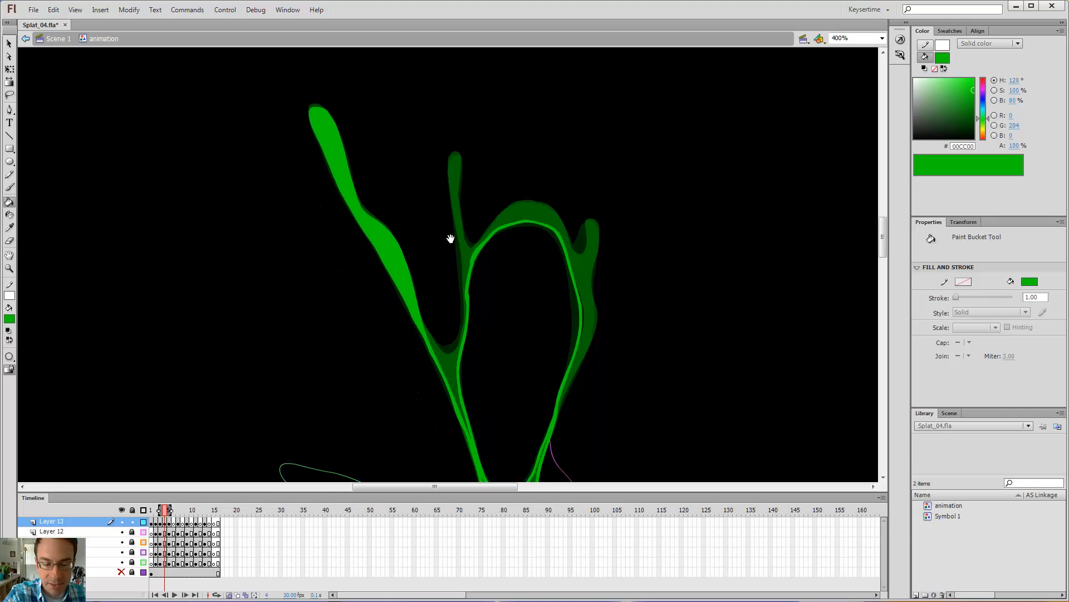
key(b)
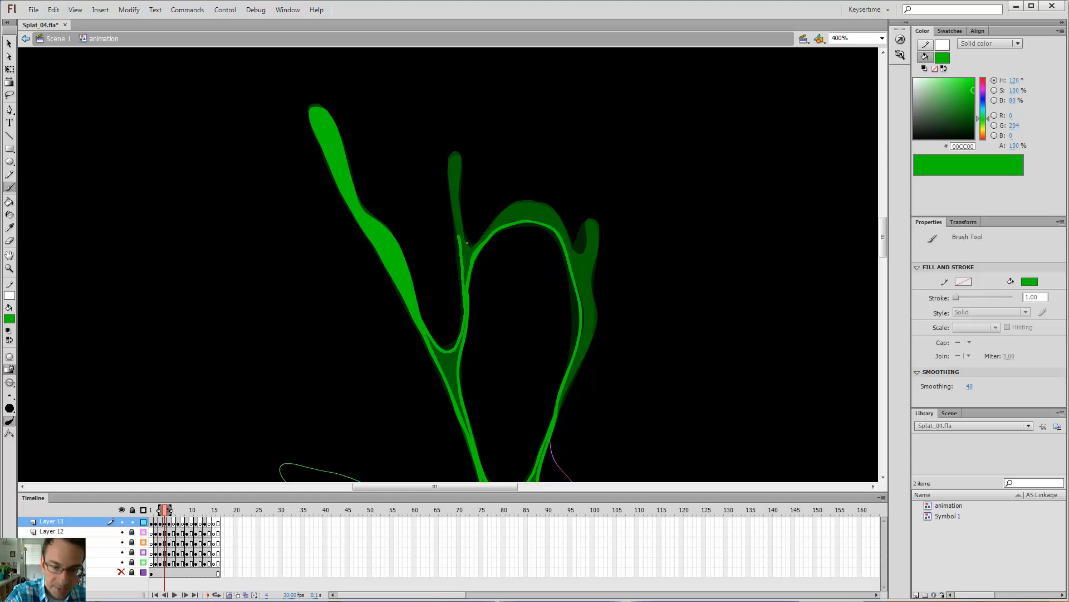
drag(467, 243, 459, 184)
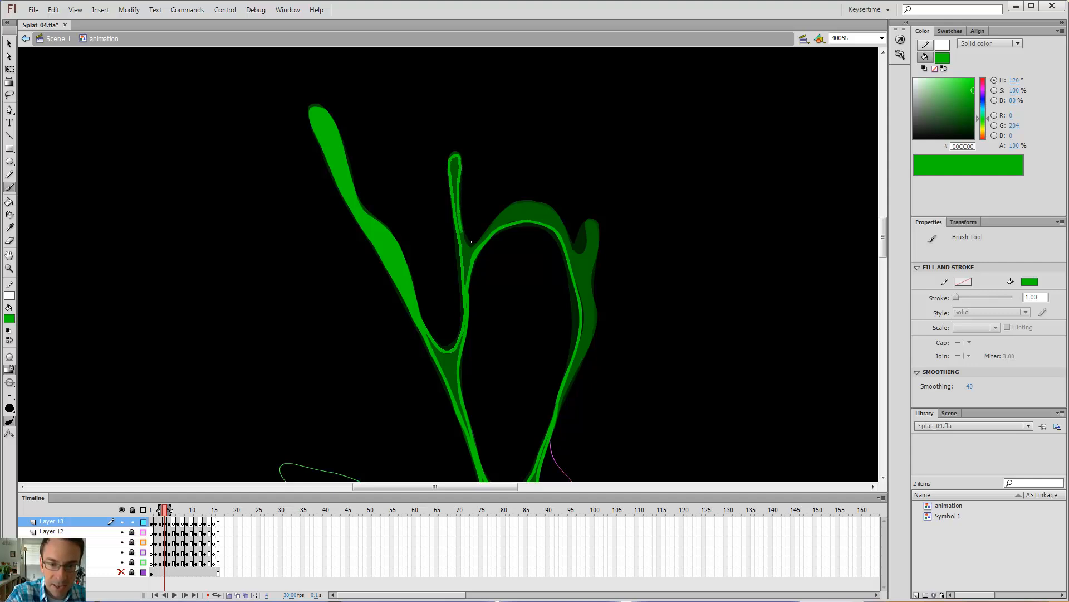
key(k)
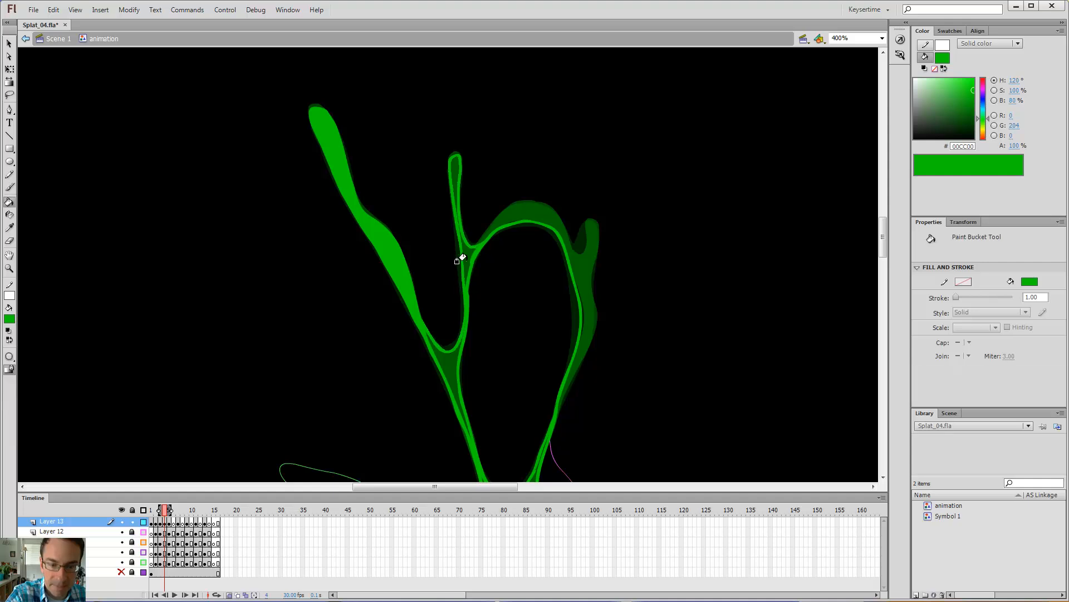
click(466, 257)
click(446, 366)
Brush the right strand's outer edge, its short prong and the arch's upper edge at frame 4, filling the fork and these areas with green
mouse_move(525, 332)
mouse_down()
mouse_move(535, 174)
mouse_move(542, 378)
mouse_move(547, 247)
mouse_up()
click(552, 306)
key(b)
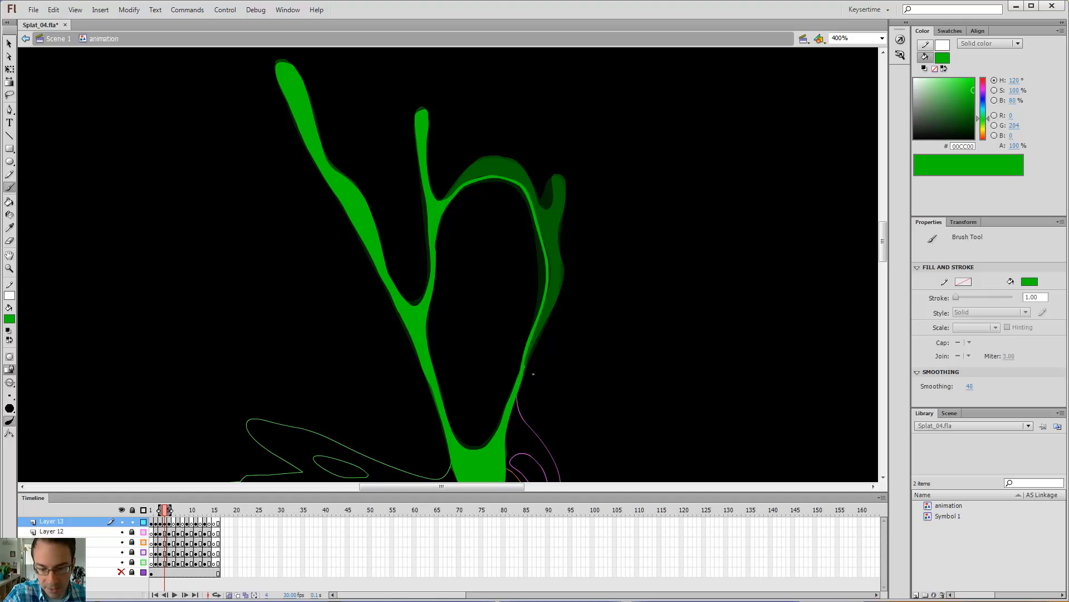
drag(545, 346, 552, 330)
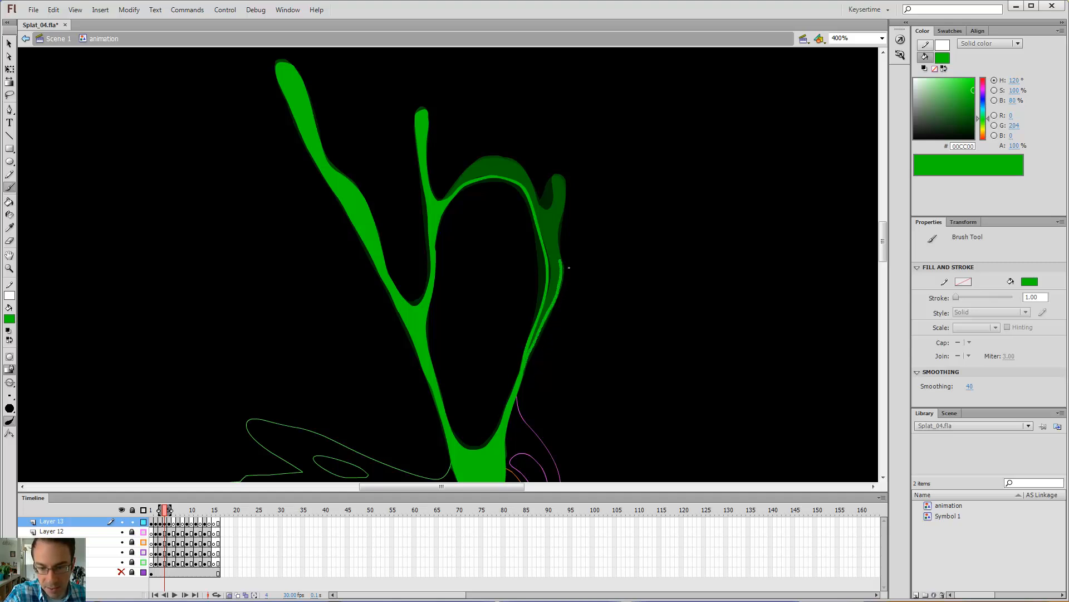
drag(568, 267, 566, 242)
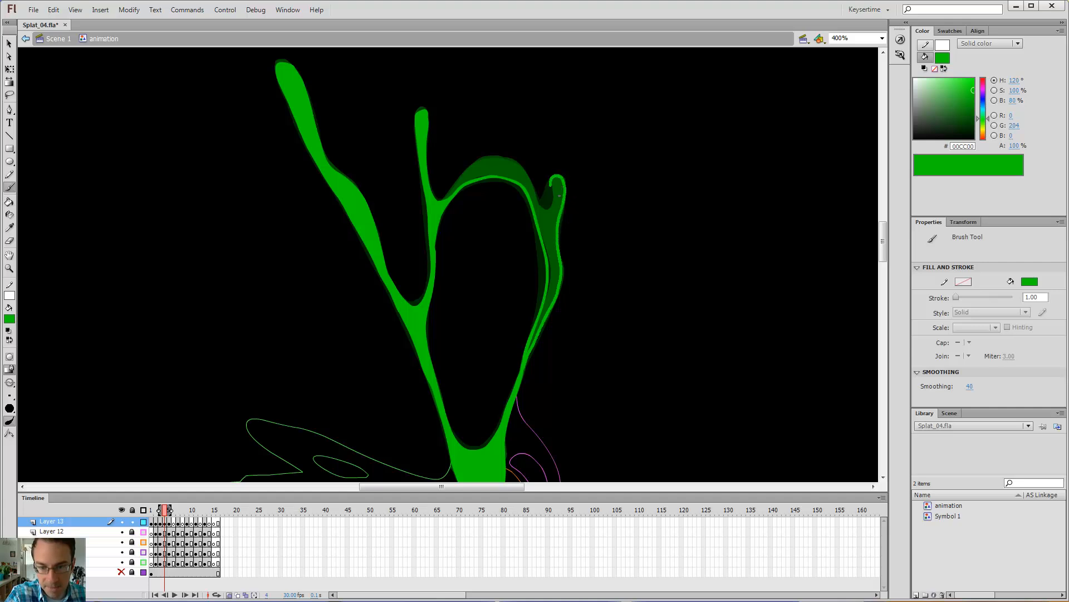
drag(547, 213, 541, 206)
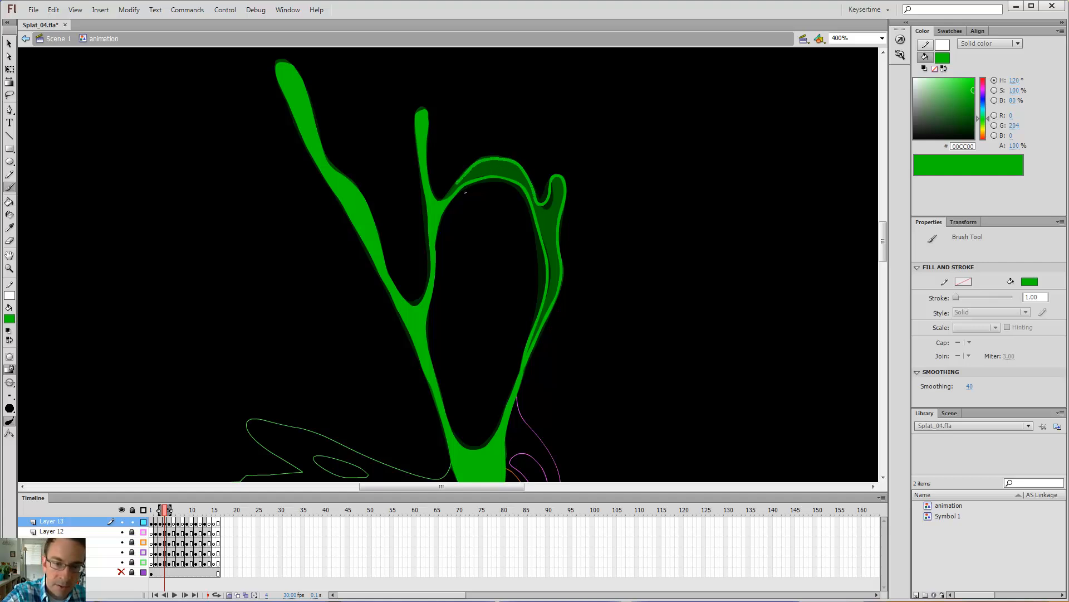
key(k)
click(467, 167)
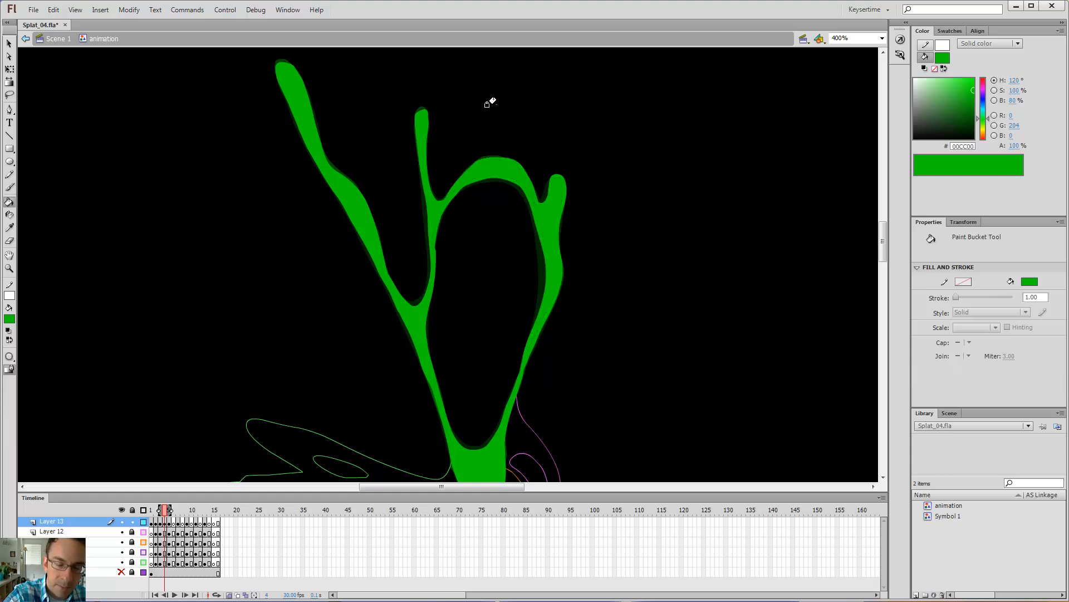
Reshape the arch's upper edge near its left shoulder at frame 4, comparing it against the neighbouring frames
key(z)
click(478, 170)
key(period)
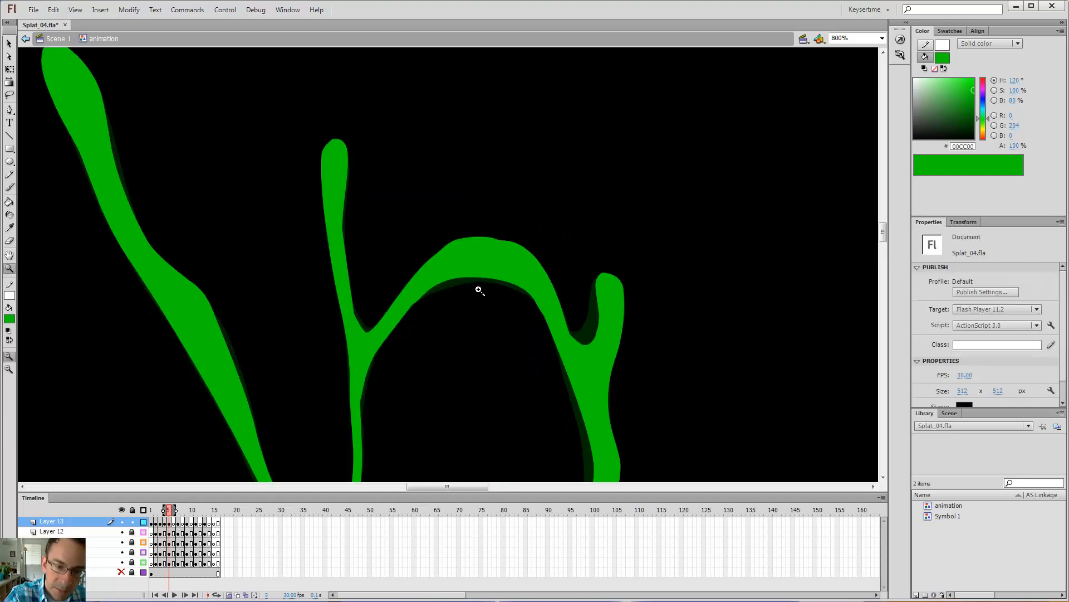
key(comma)
key(comma)
key(period)
key(v)
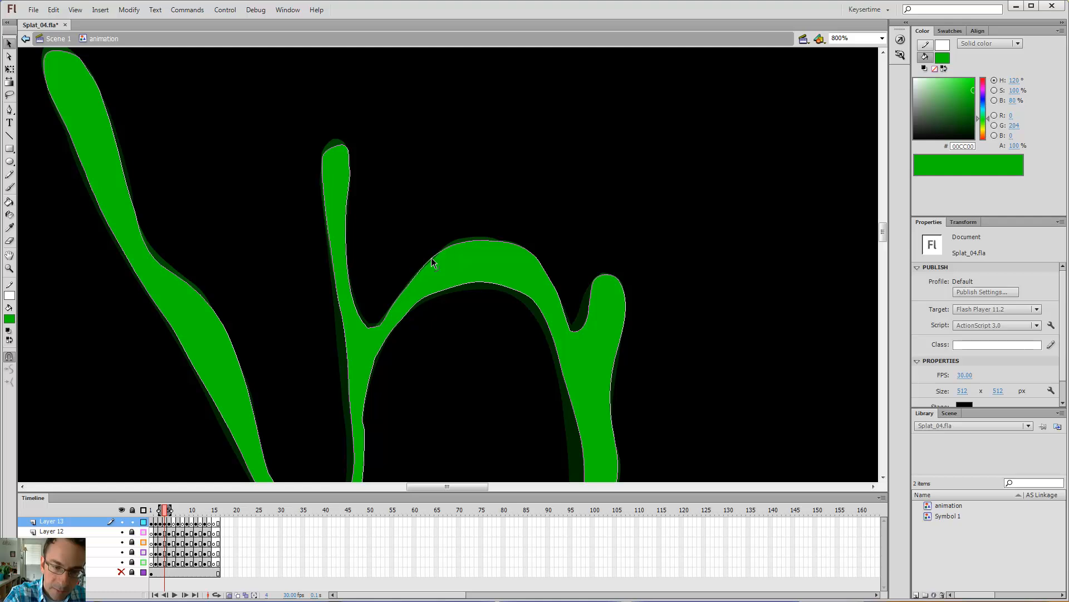
click(431, 257)
key(comma)
key(period)
key(period)
key(comma)
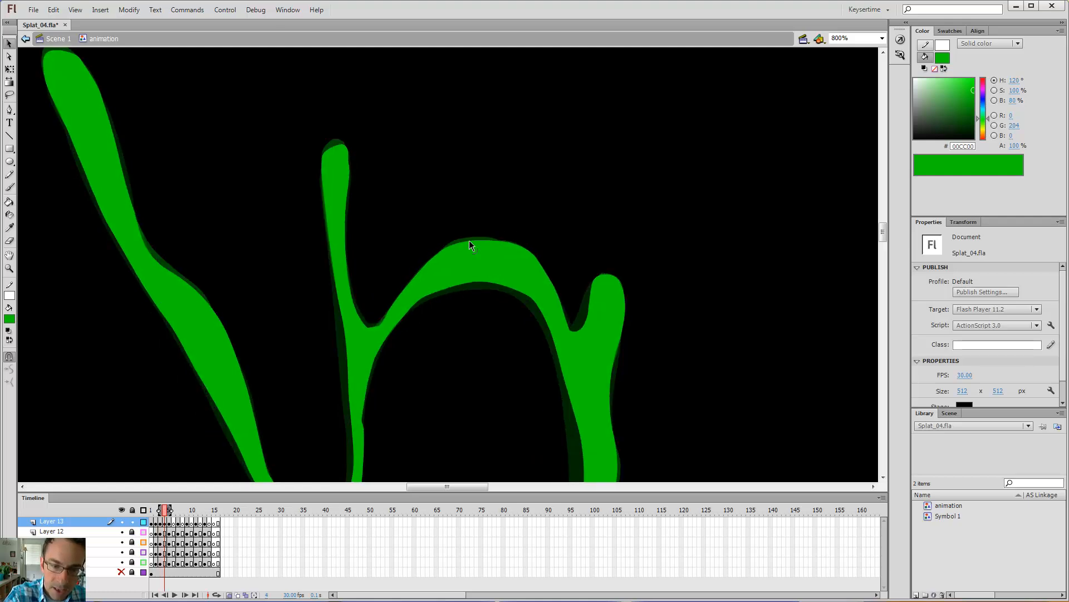
Nudge the crest of the arch's upper edge at frame 4 and step through the adjacent frames to check the motion
drag(469, 239, 470, 238)
drag(479, 239, 478, 239)
key(comma)
key(period)
key(period)
key(comma)
key(comma)
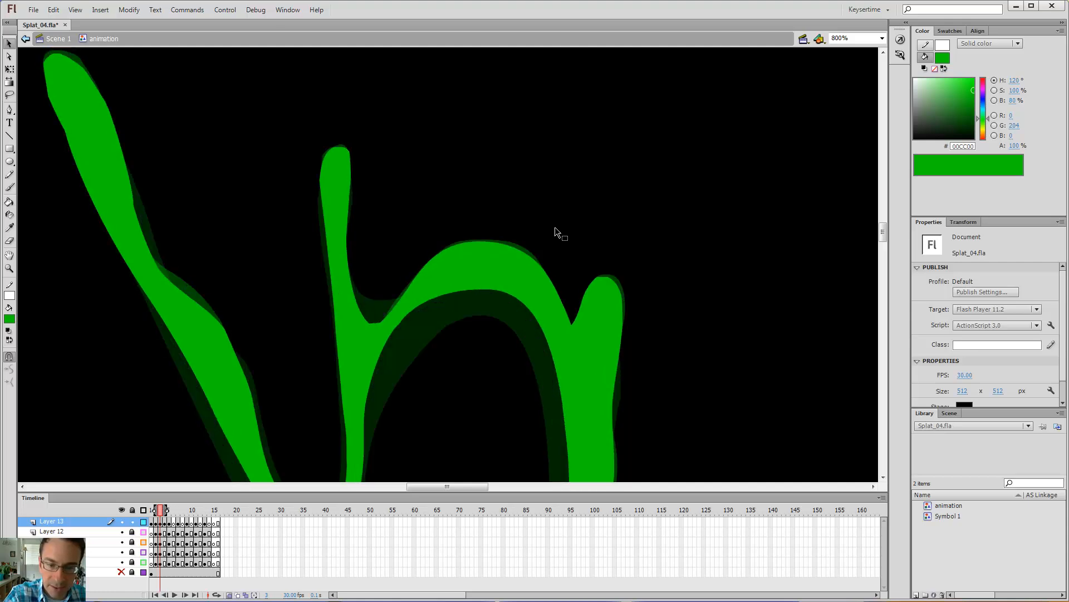
key(comma)
Go to frame 6 and brush the outline around the arm's base and up the left outer edge to the fork
key(ctrl+minus)
key(ctrl+minus)
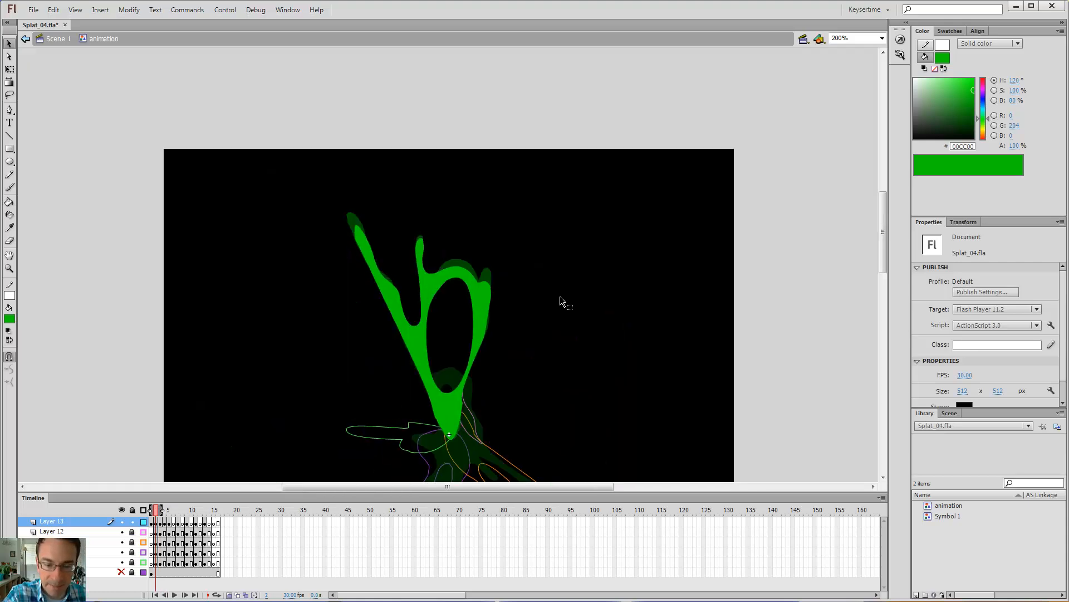
key(period)
key(period)
key(period)
key(period)
key(z)
click(474, 340)
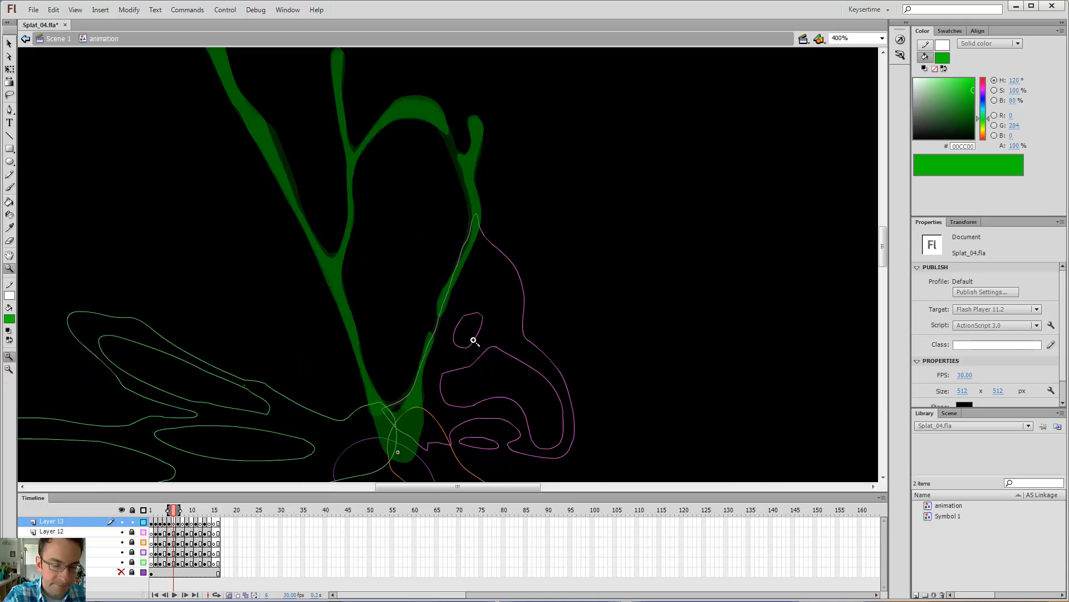
drag(473, 341, 520, 270)
key(b)
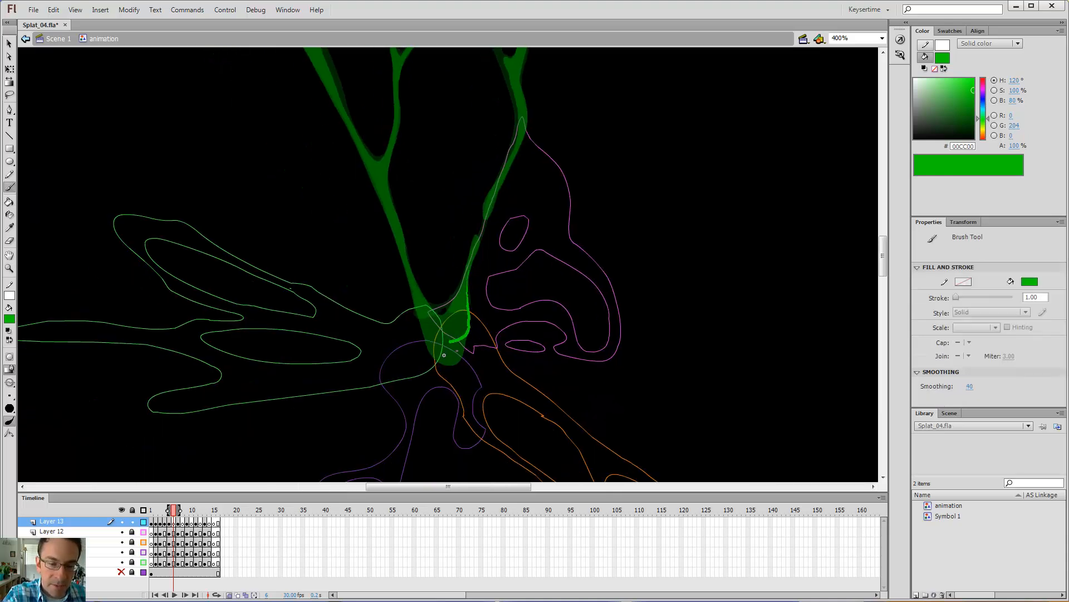
drag(456, 351, 438, 345)
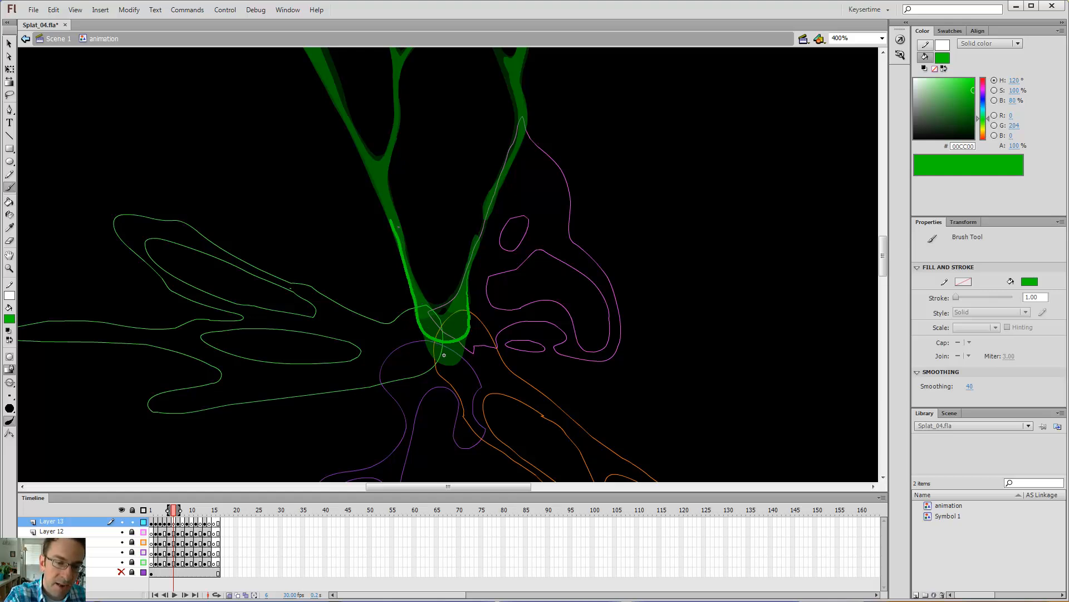
drag(372, 177, 368, 163)
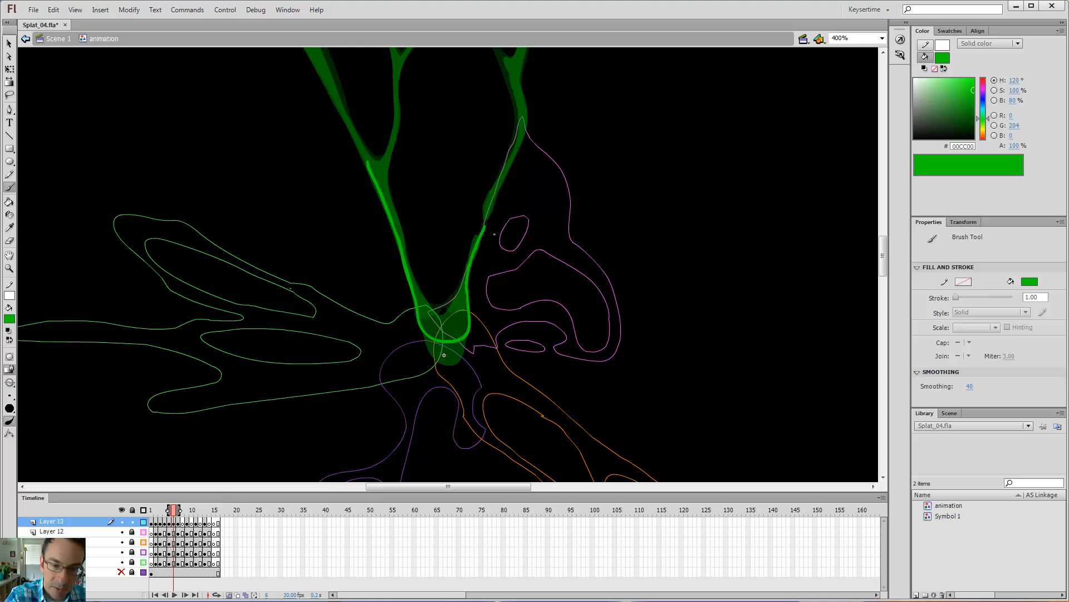
Brush the lower right strand, the bottom and left side of the inner opening and the fork at frame 6, then fill them with green
drag(485, 226, 492, 203)
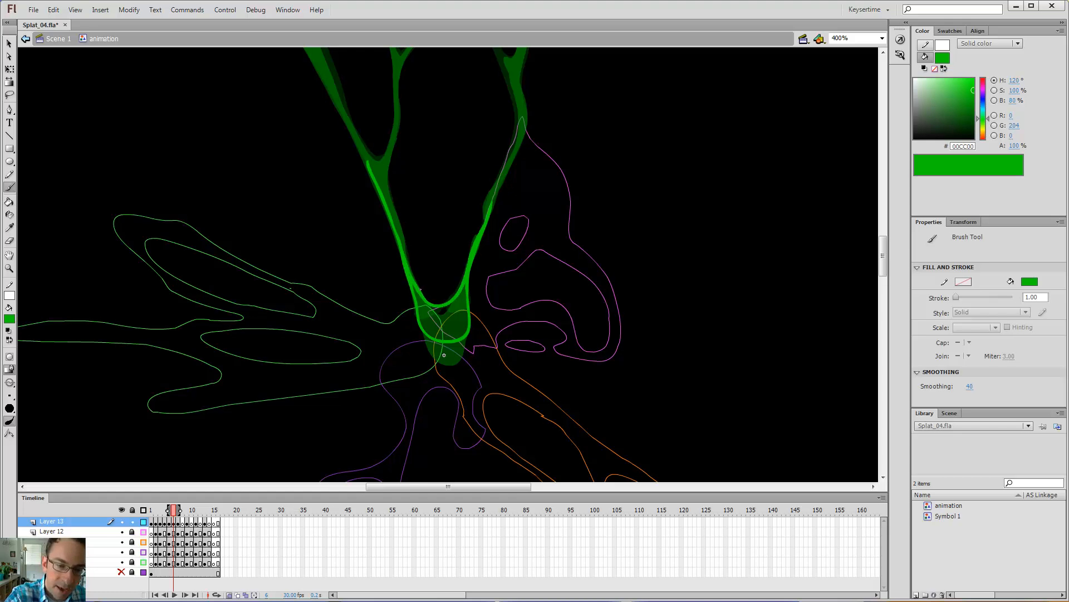
drag(410, 239, 398, 164)
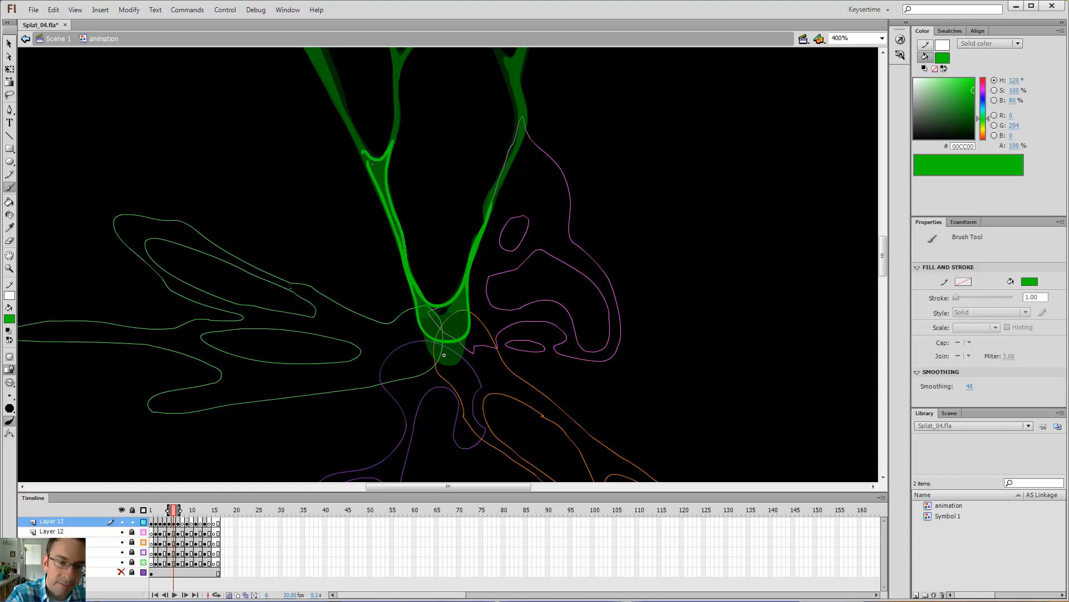
drag(367, 162, 363, 152)
key(k)
click(376, 166)
click(451, 315)
Outline the upper part of the right strand and its short prong at frame 6 with the Brush and fill them with green
drag(503, 170, 469, 301)
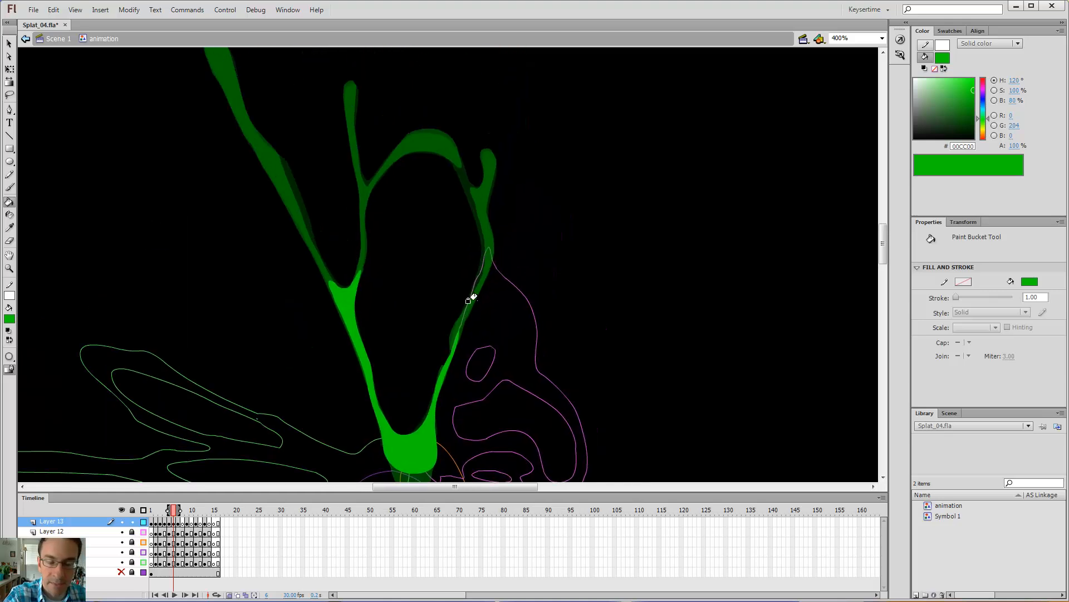
key(b)
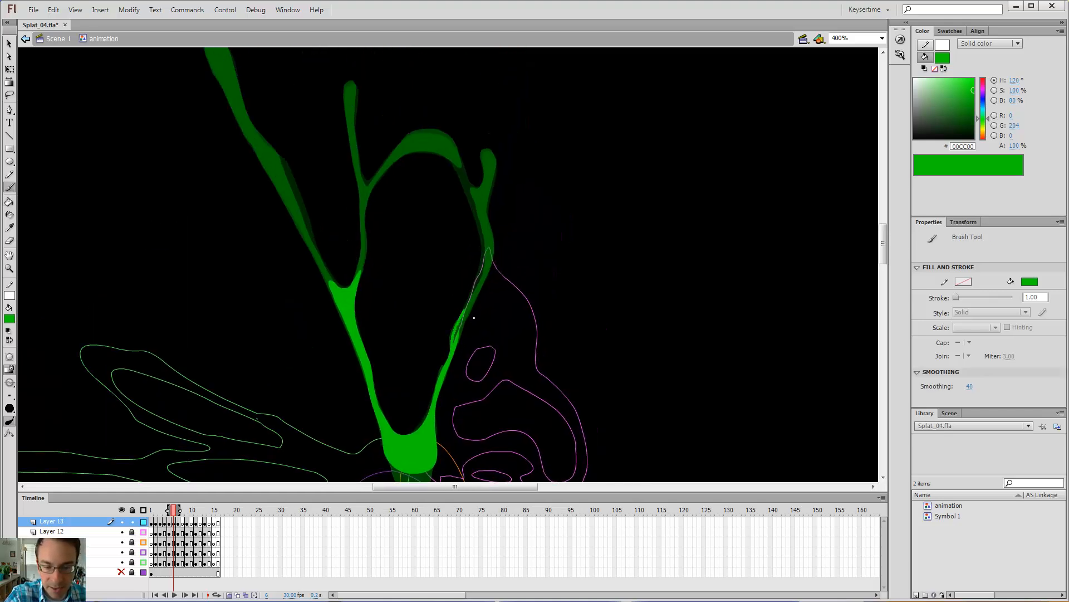
drag(474, 318, 486, 293)
mouse_move(490, 249)
mouse_down()
mouse_move(481, 199)
mouse_move(494, 253)
mouse_move(447, 152)
mouse_up()
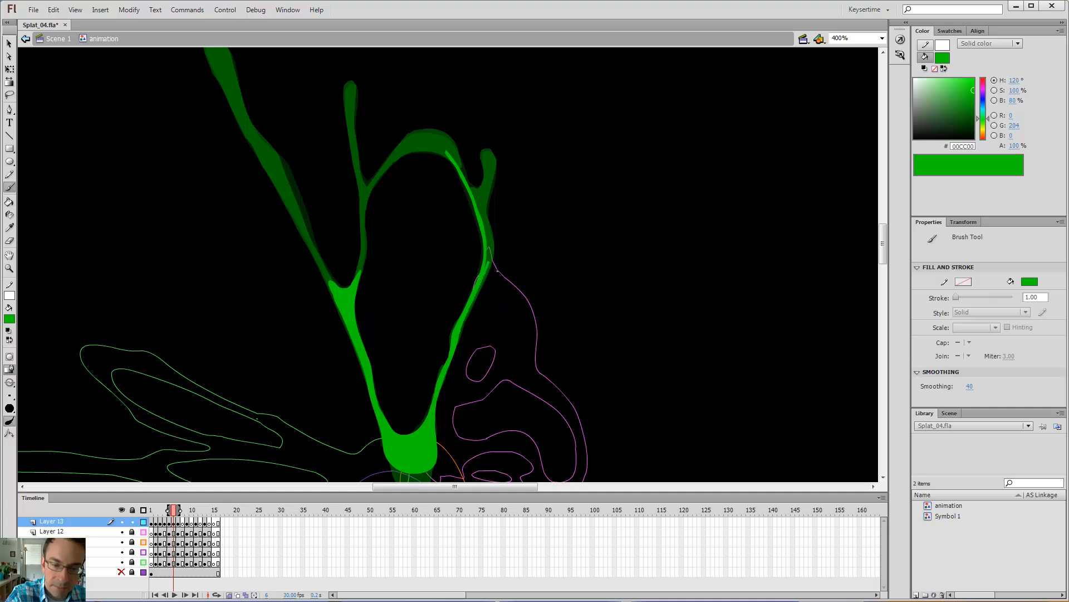
mouse_move(490, 261)
mouse_down()
mouse_move(478, 288)
mouse_move(483, 303)
mouse_move(500, 244)
mouse_up()
drag(497, 202, 503, 183)
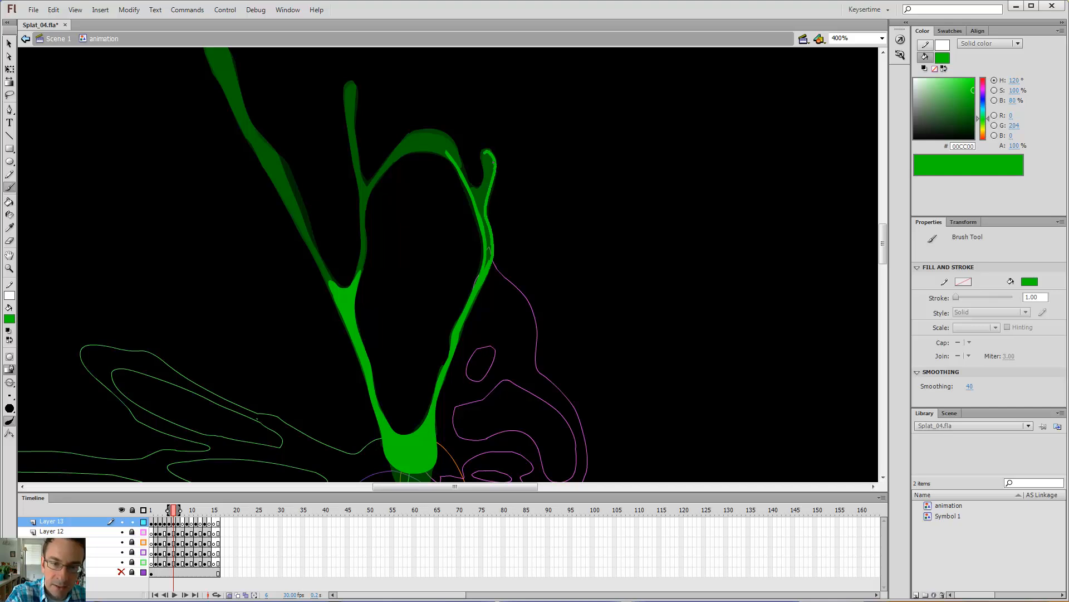
mouse_move(485, 198)
mouse_down()
mouse_move(449, 139)
mouse_move(485, 198)
mouse_up()
key(k)
click(482, 196)
Outline the arch above the inner opening at frame 6 with the Brush and fill it with green
key(b)
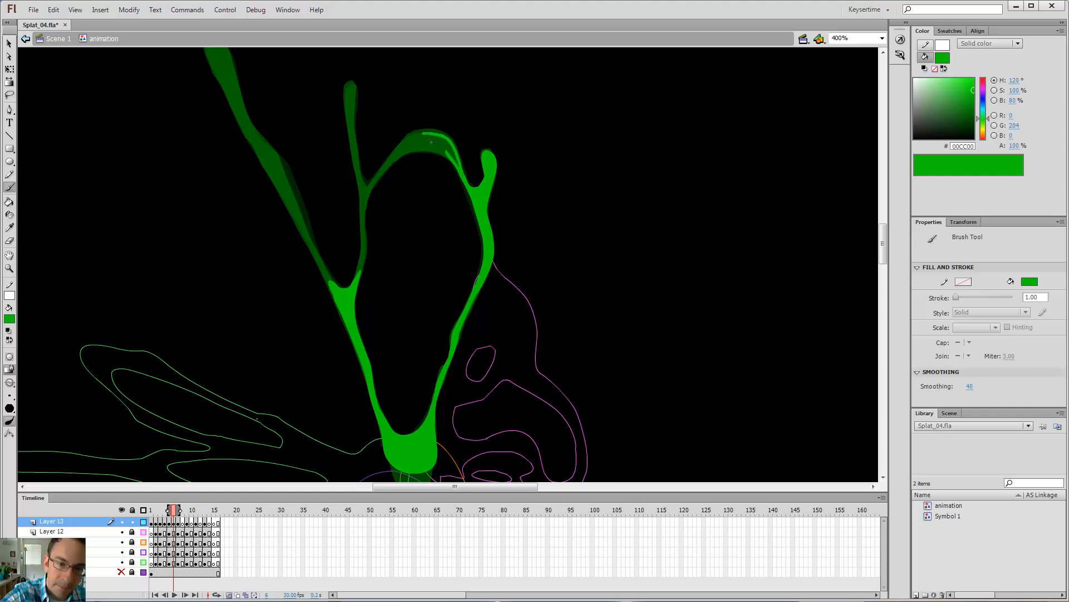
mouse_move(410, 155)
mouse_down()
mouse_move(385, 187)
mouse_move(362, 186)
mouse_up()
drag(452, 156, 457, 165)
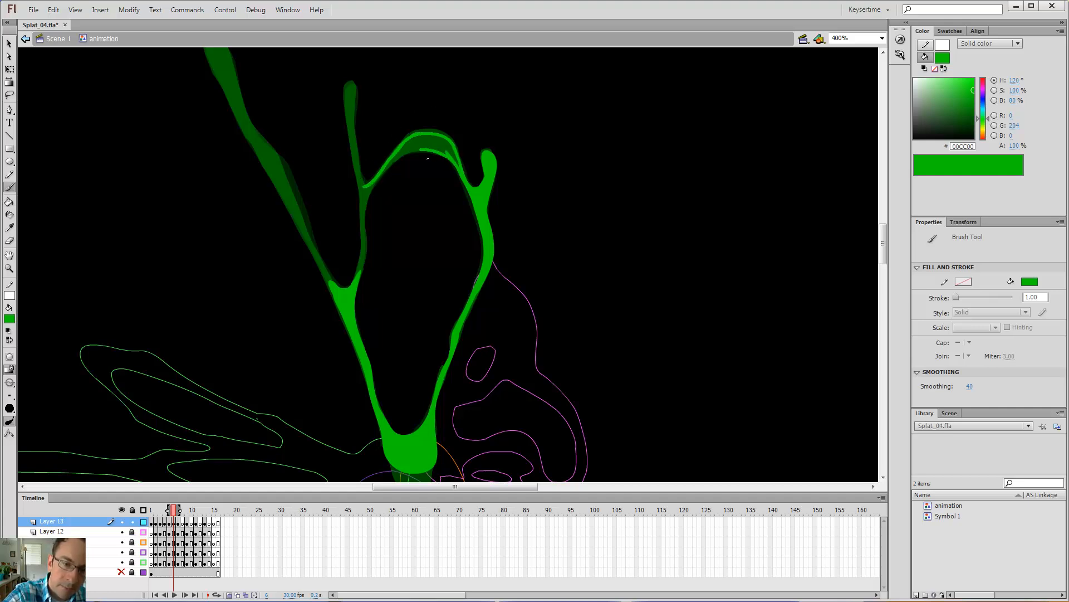
key(k)
click(432, 142)
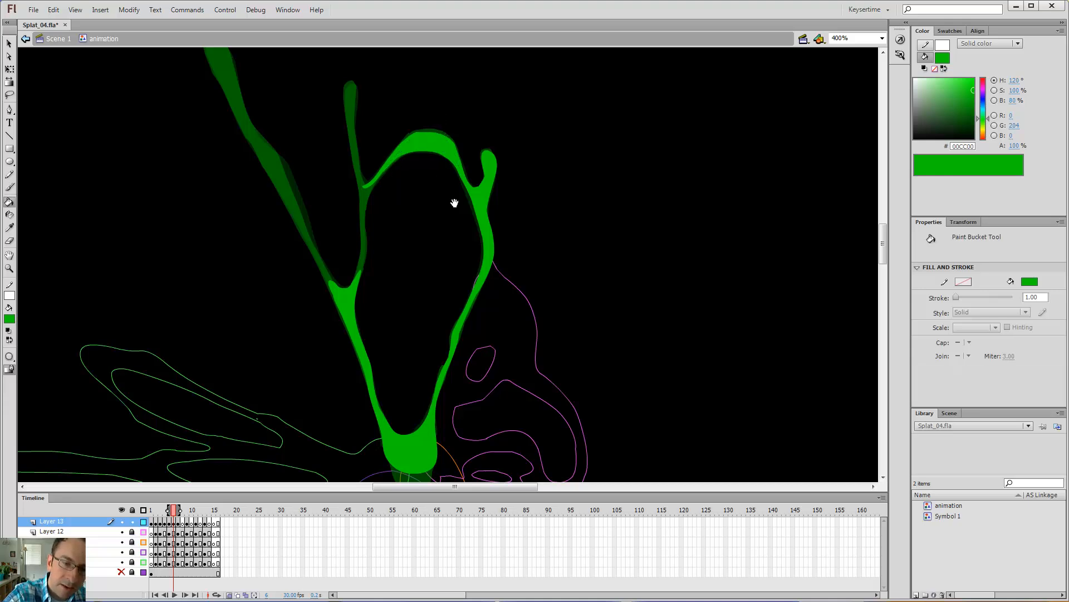
Brush the strand joining the arch's left end to the fork at frame 6 and fill it with green
drag(454, 202, 561, 158)
key(b)
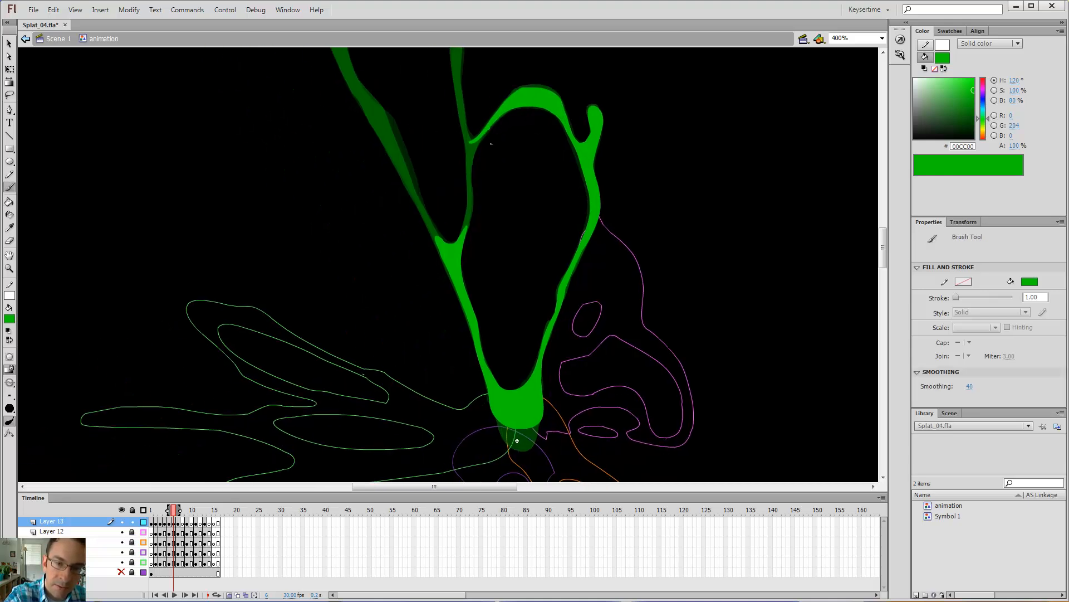
drag(480, 167, 478, 195)
drag(474, 239, 463, 236)
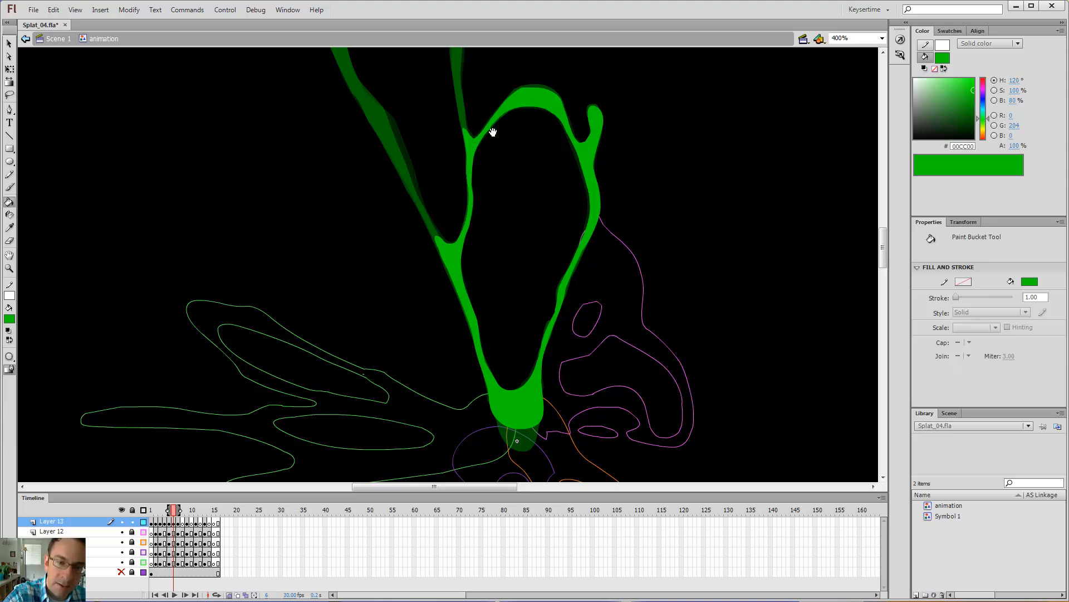
Outline the thin middle prong at frame 6 with the Brush and fill it with green
drag(449, 74, 465, 258)
drag(483, 324, 476, 303)
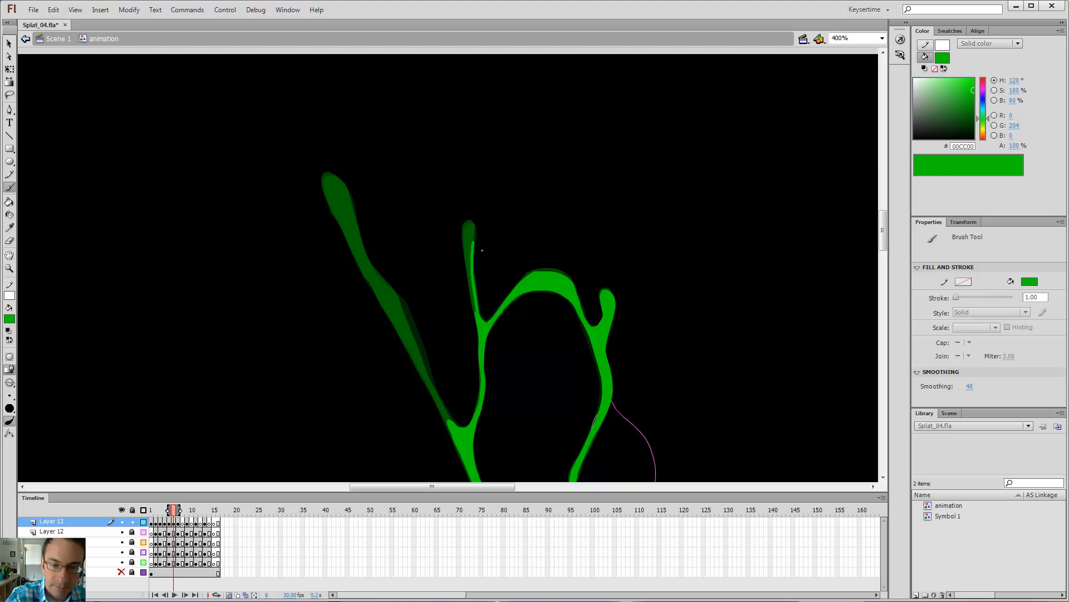
drag(468, 225, 474, 316)
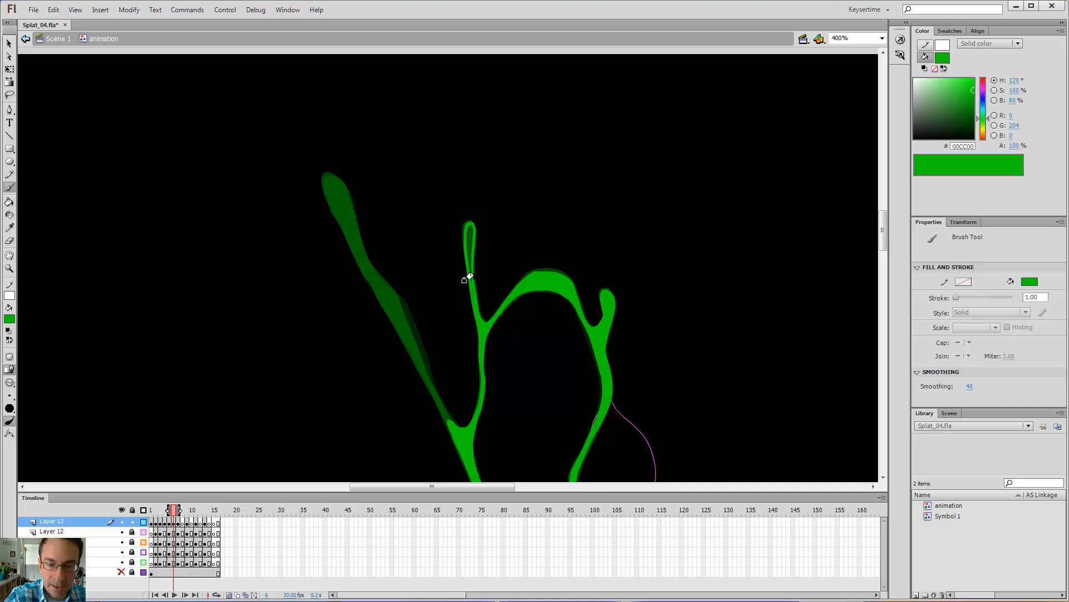
Compare the middle prong's tip with frame 7 and thicken its upper left edge at frame 6 with the Brush
key(z)
click(470, 229)
click(470, 224)
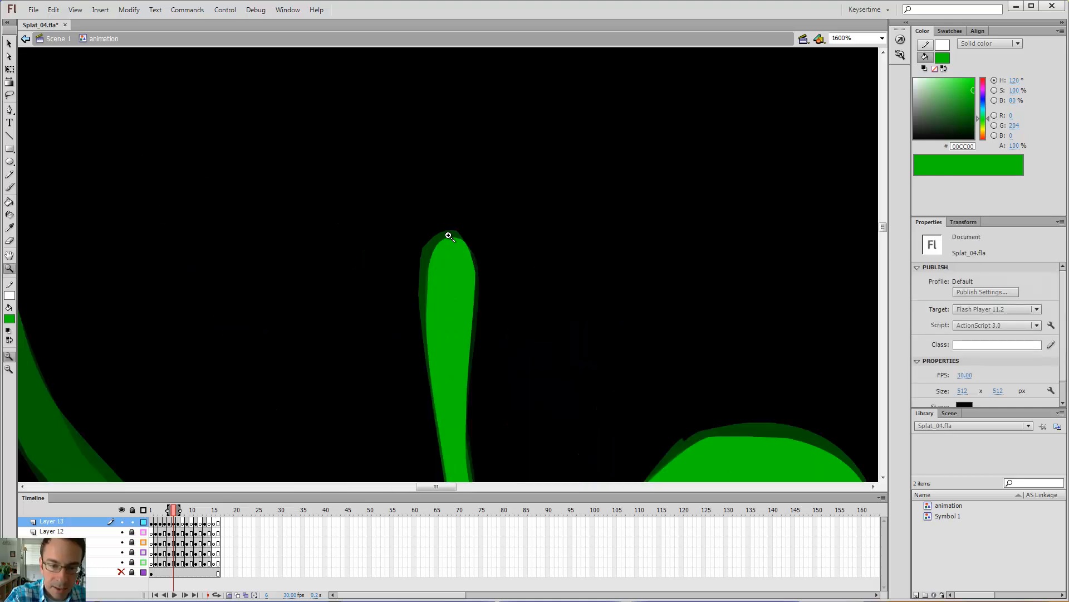
key(v)
key(period)
key(comma)
key(period)
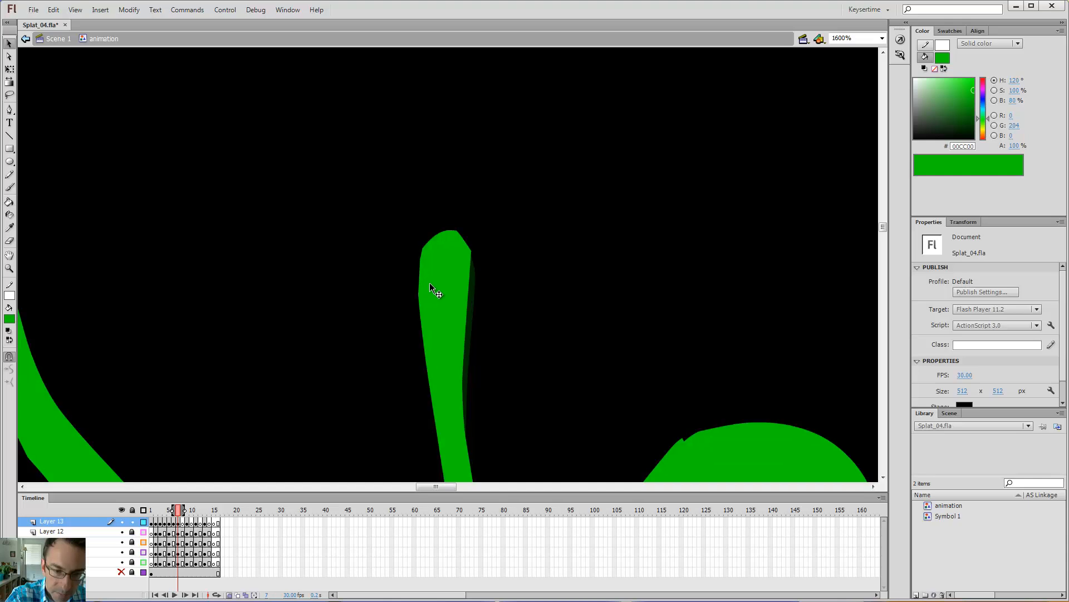
key(comma)
key(b)
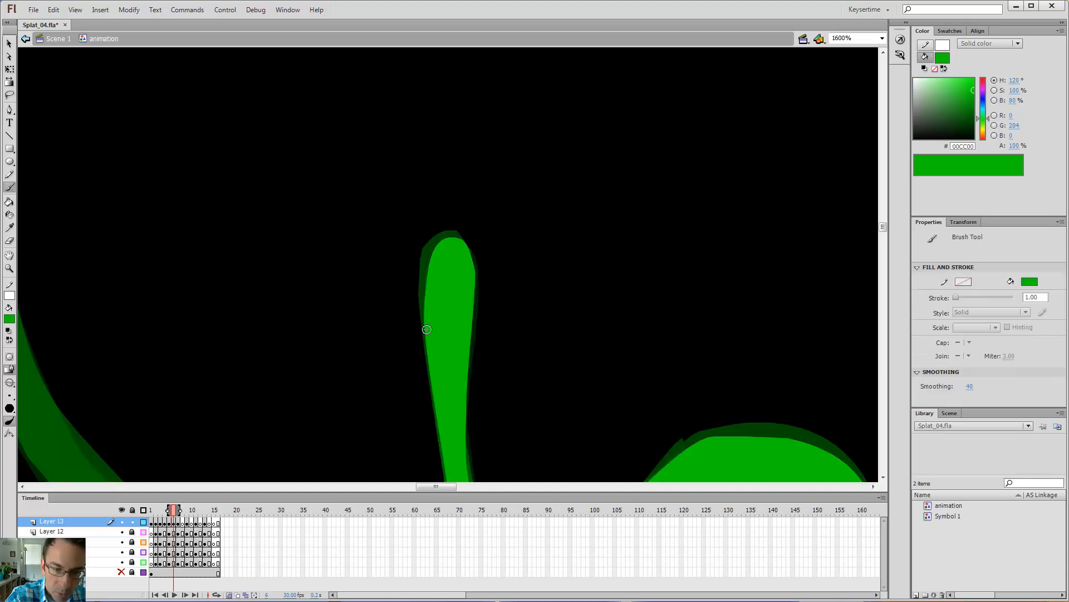
mouse_move(426, 329)
mouse_down()
mouse_move(433, 245)
mouse_move(464, 245)
mouse_up()
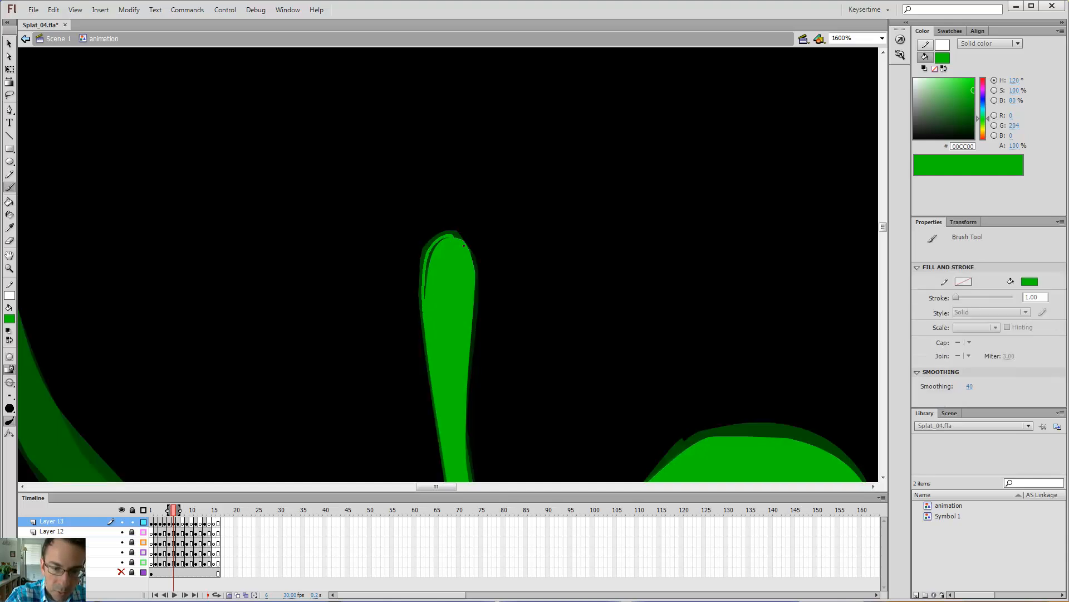
key(v)
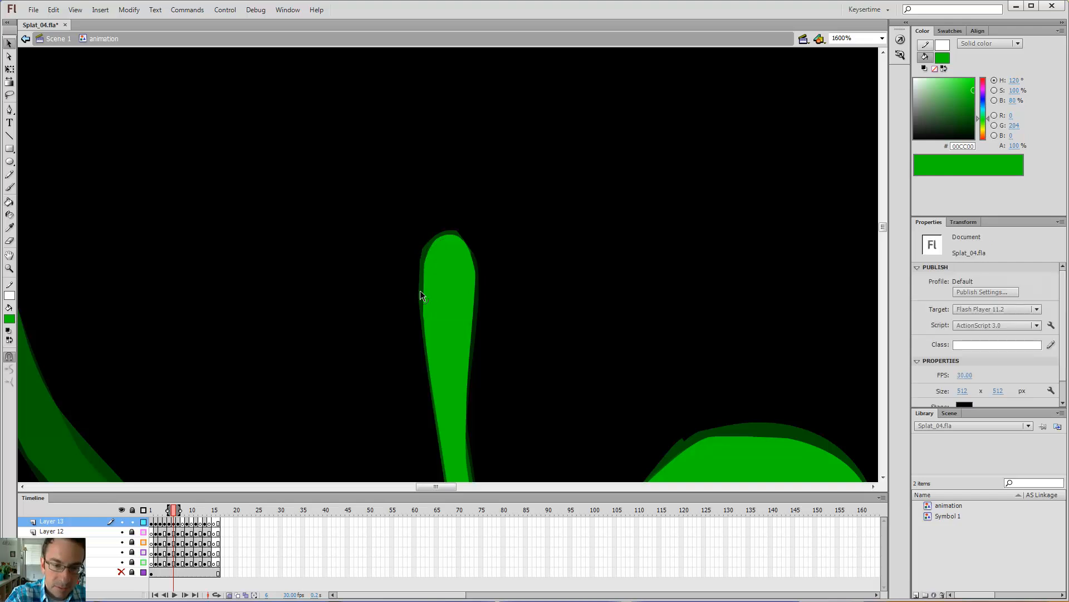
drag(421, 291, 601, 137)
Outline the long left prong of the upper arm at frame 6 with the Brush and fill it with green
key(ctrl+minus)
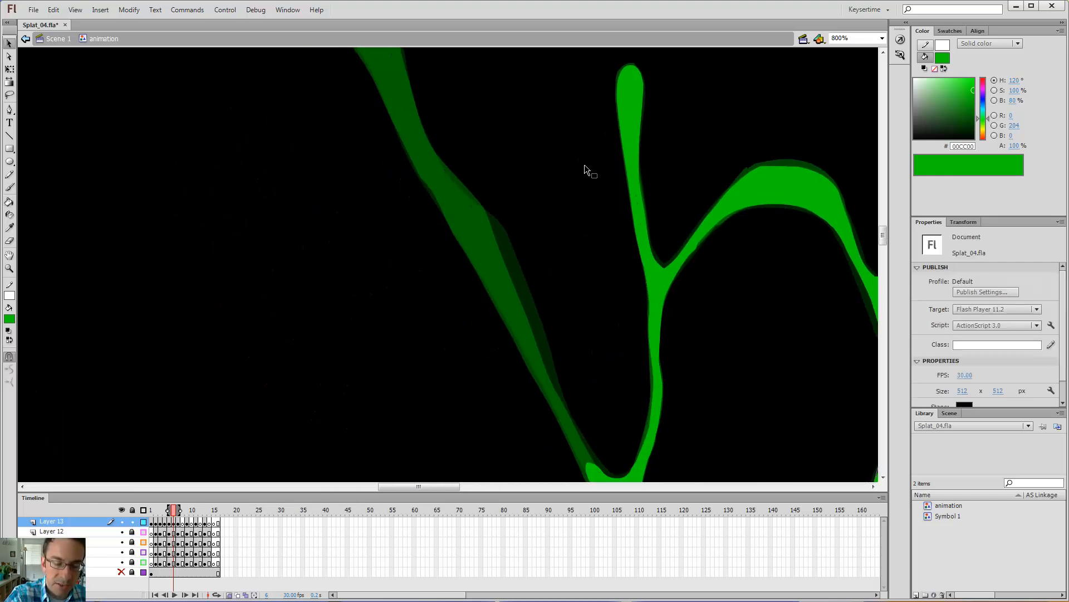
key(ctrl+minus)
key(b)
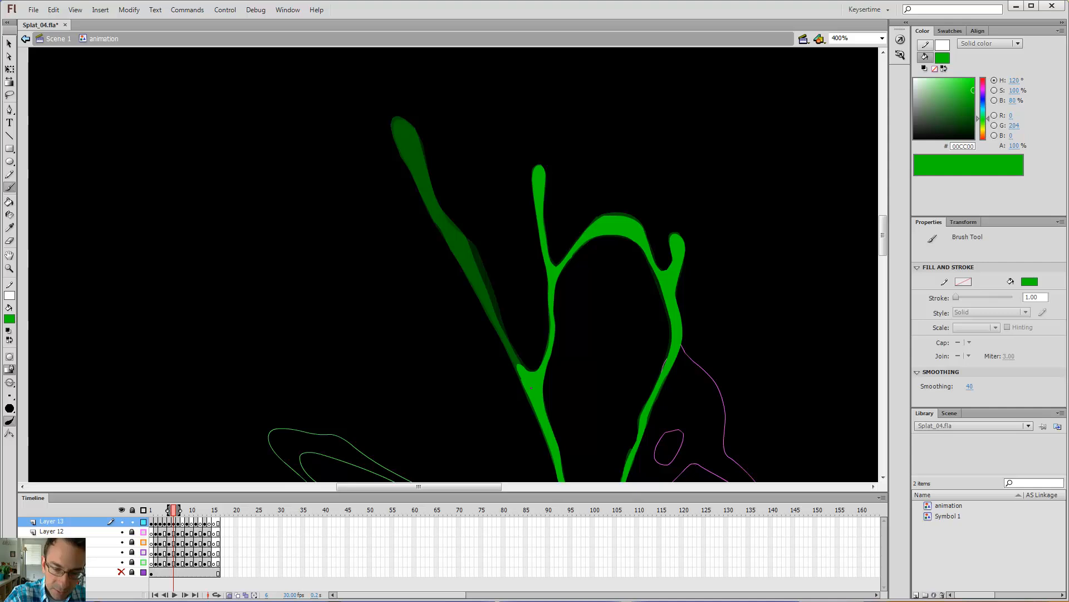
drag(523, 371, 415, 168)
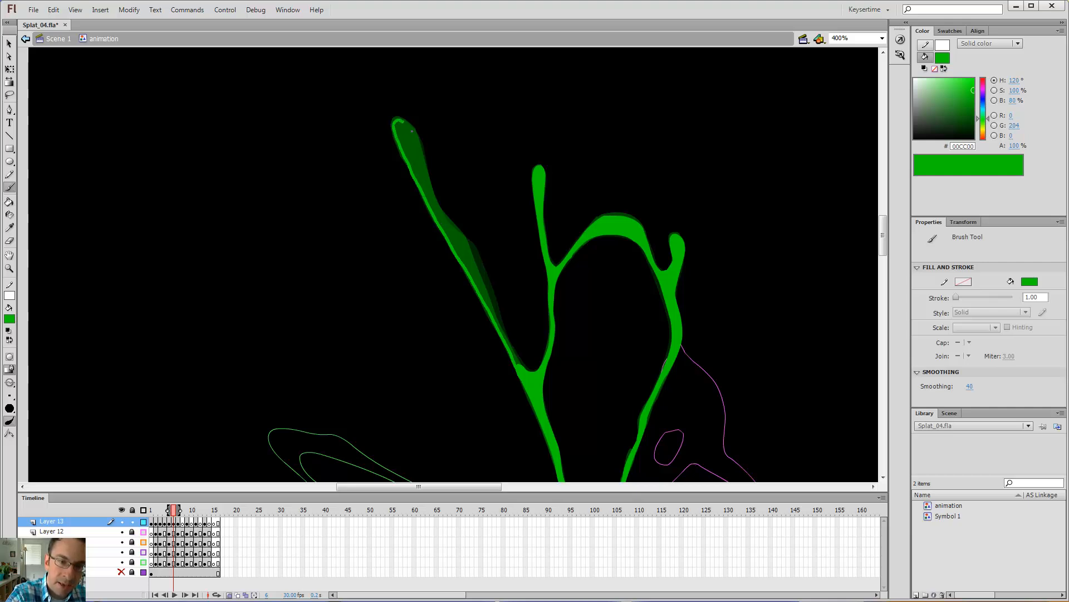
mouse_move(429, 153)
mouse_down()
mouse_move(440, 202)
mouse_move(481, 257)
mouse_move(507, 329)
mouse_up()
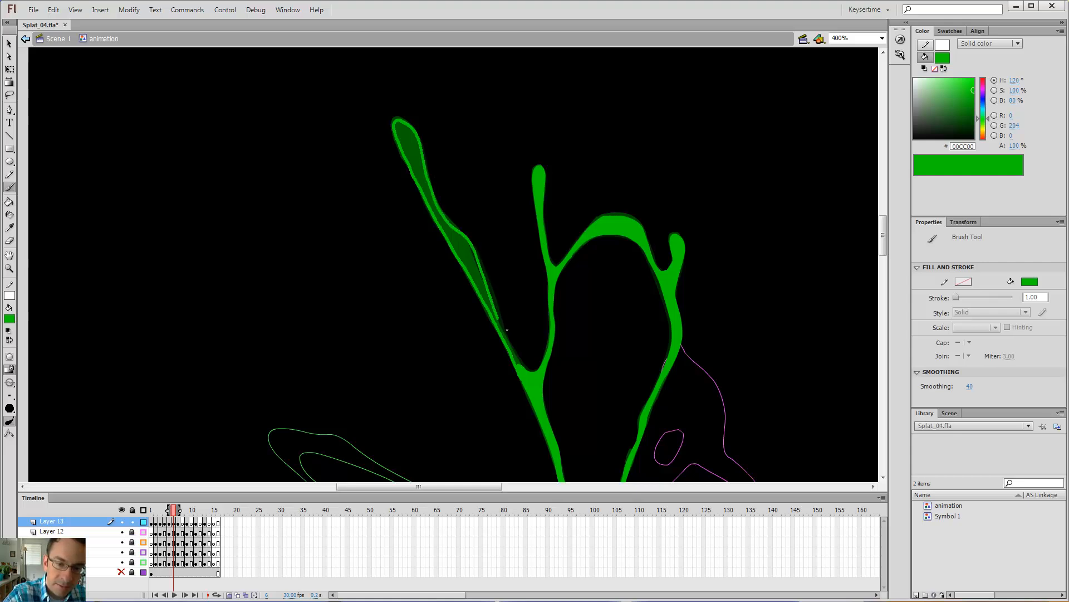
drag(523, 368, 523, 369)
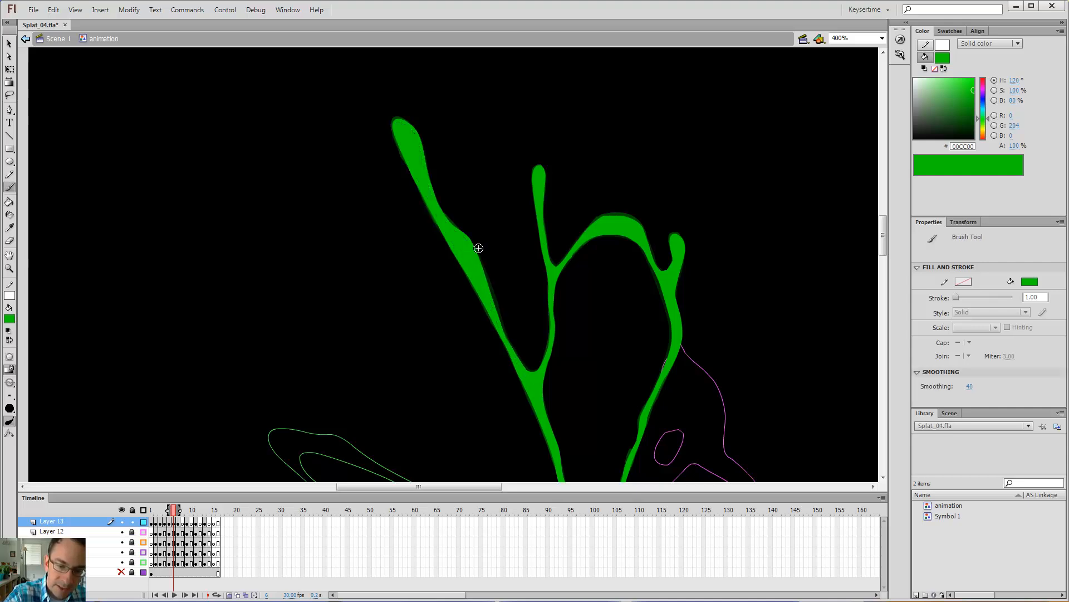
Compare the upper arm's shape from frame 5 to frame 8, checking the prongs, the arch and the base
key(period)
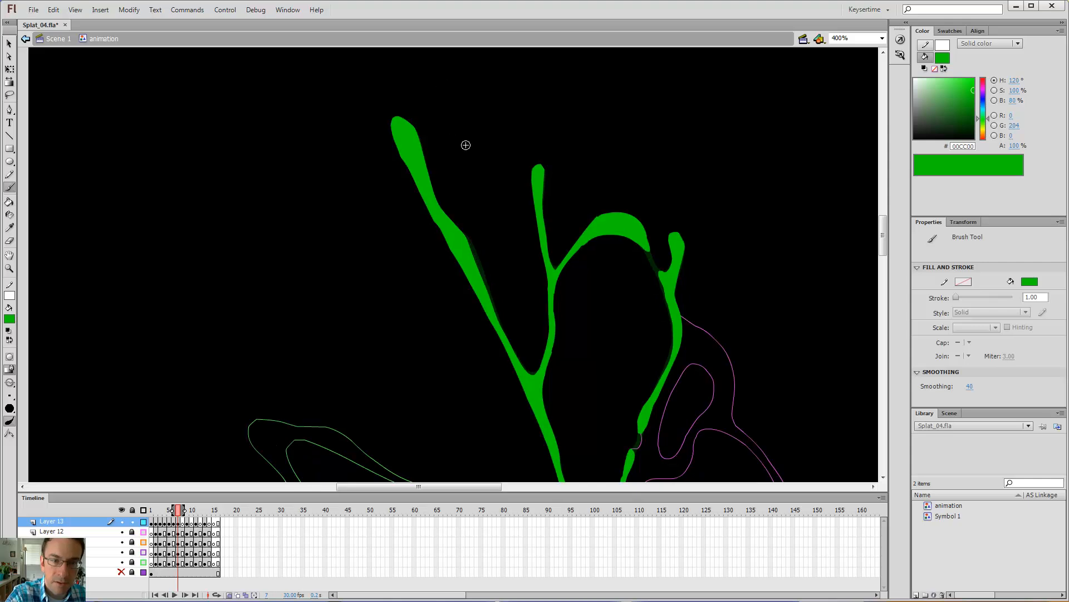
key(comma)
key(comma)
key(period)
key(period)
drag(691, 277, 673, 180)
key(comma)
key(comma)
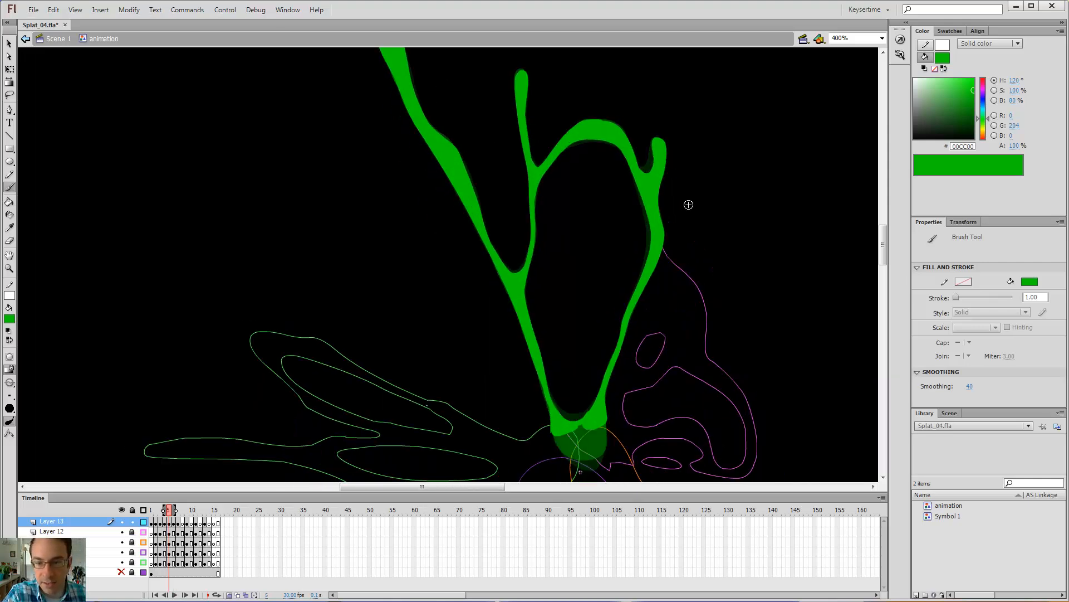
key(period)
key(period)
key(comma)
key(comma)
key(period)
key(period)
key(comma)
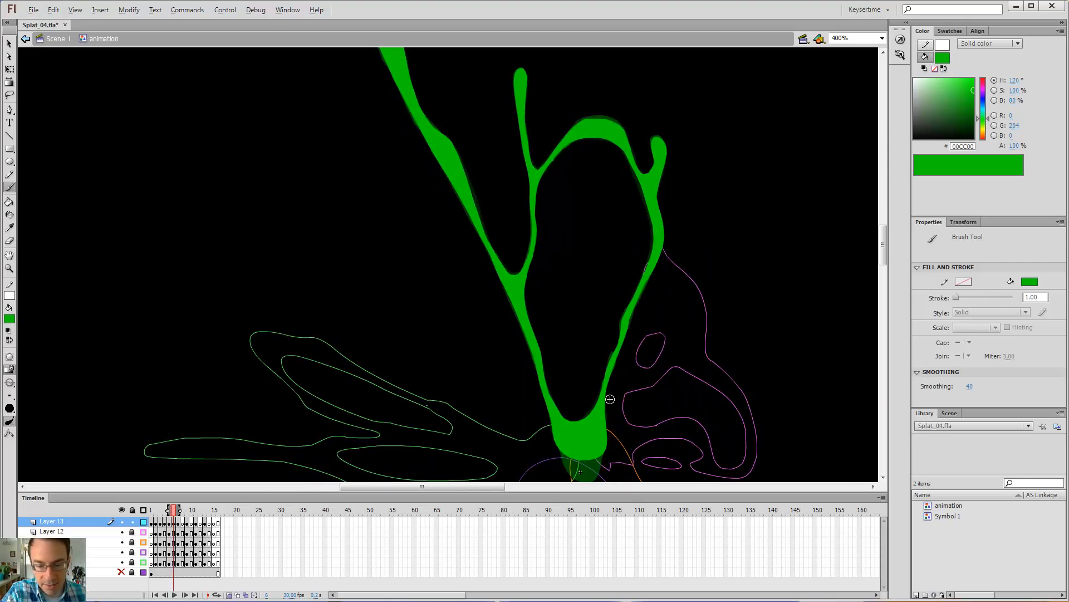
key(comma)
key(period)
key(period)
key(period)
Brush a rounded outline for the upper arm's base at frame 5, fill it with green and check it against the following frames
drag(626, 400, 611, 309)
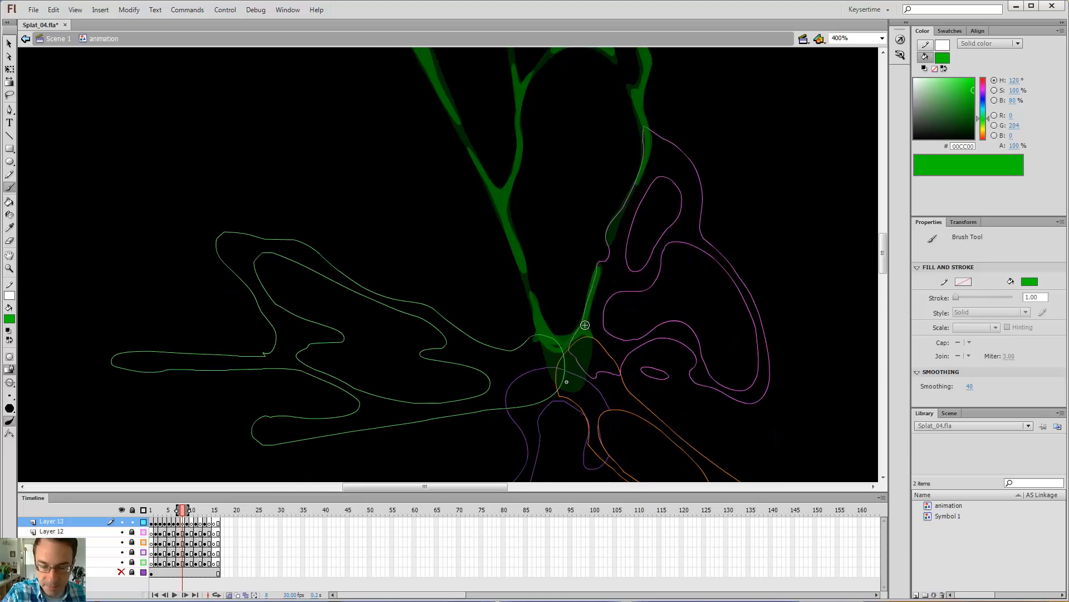
key(comma)
key(comma)
key(comma)
mouse_move(541, 332)
mouse_down()
mouse_move(557, 370)
mouse_move(580, 372)
mouse_move(590, 350)
mouse_up()
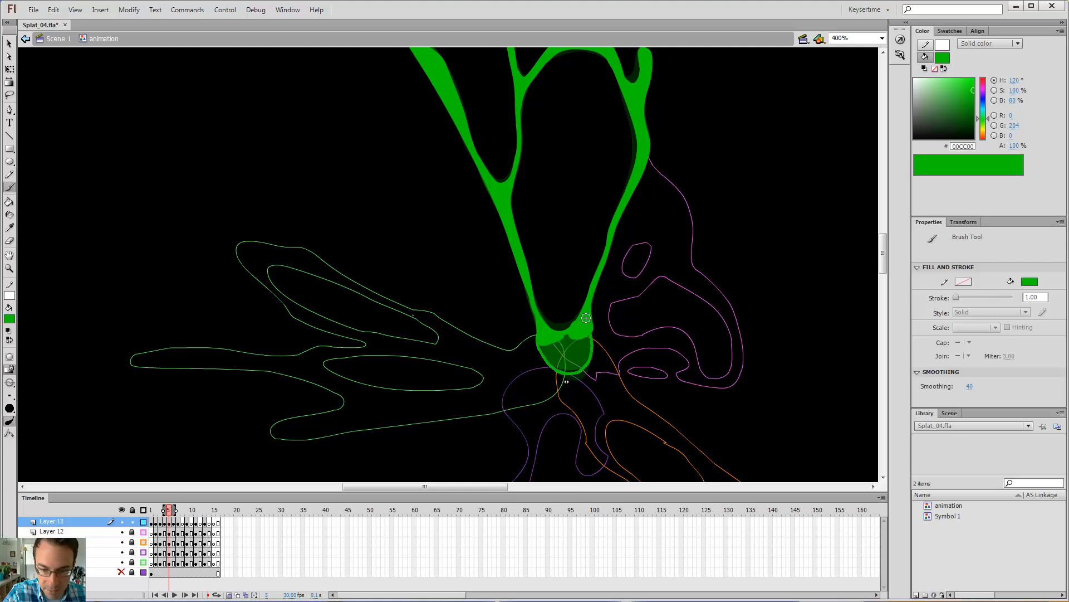
key(k)
click(567, 356)
key(period)
key(period)
key(period)
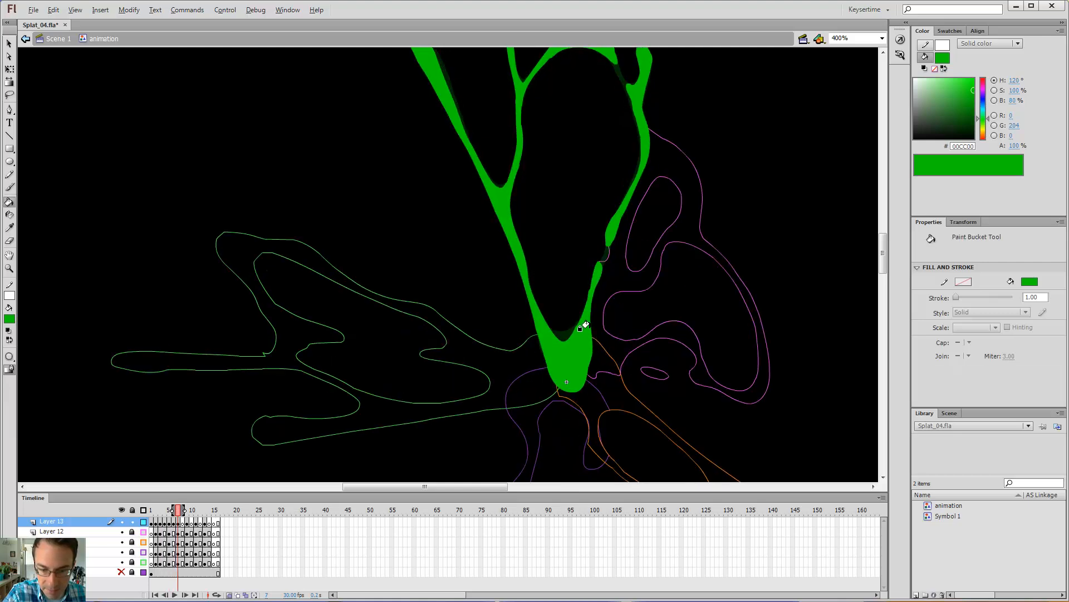
On frame 9 of Layer 13, brush a rounded outline under the splat's base and fill it green
key(period)
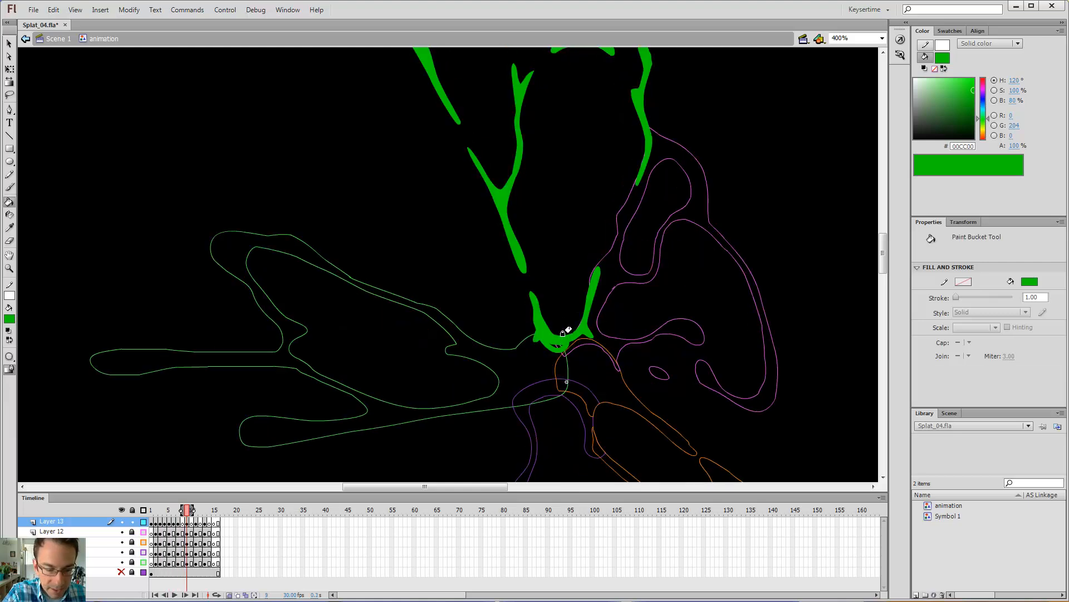
key(b)
mouse_move(567, 382)
mouse_down()
mouse_move(603, 366)
mouse_move(596, 336)
mouse_up()
key(k)
click(570, 374)
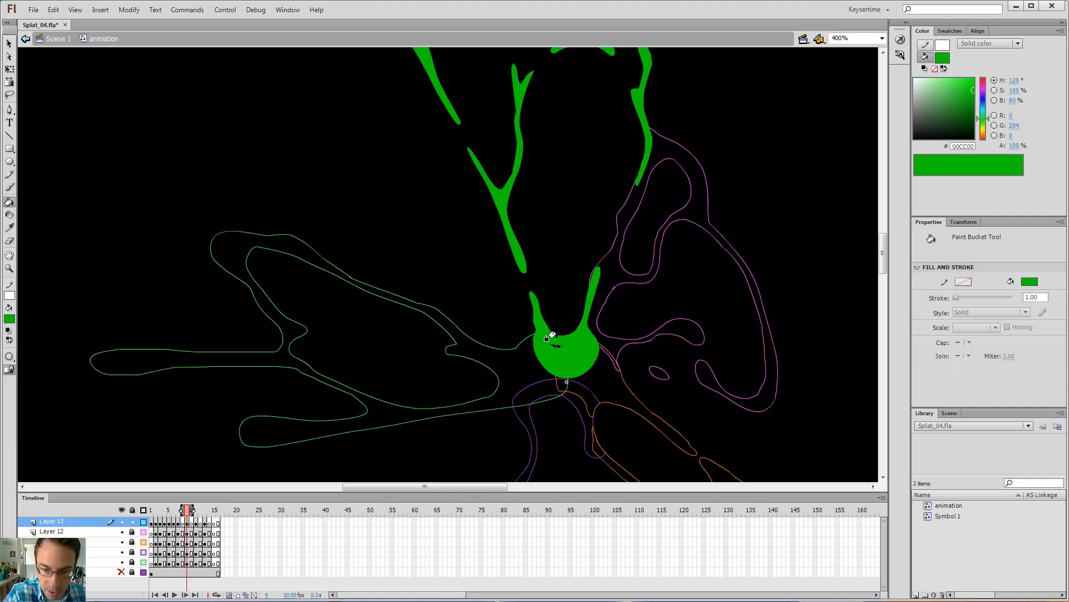
On frame 8, brush the in-between outline of the splat's base and its two lower stems, following the onion skin, and fill it green
key(comma)
key(comma)
key(period)
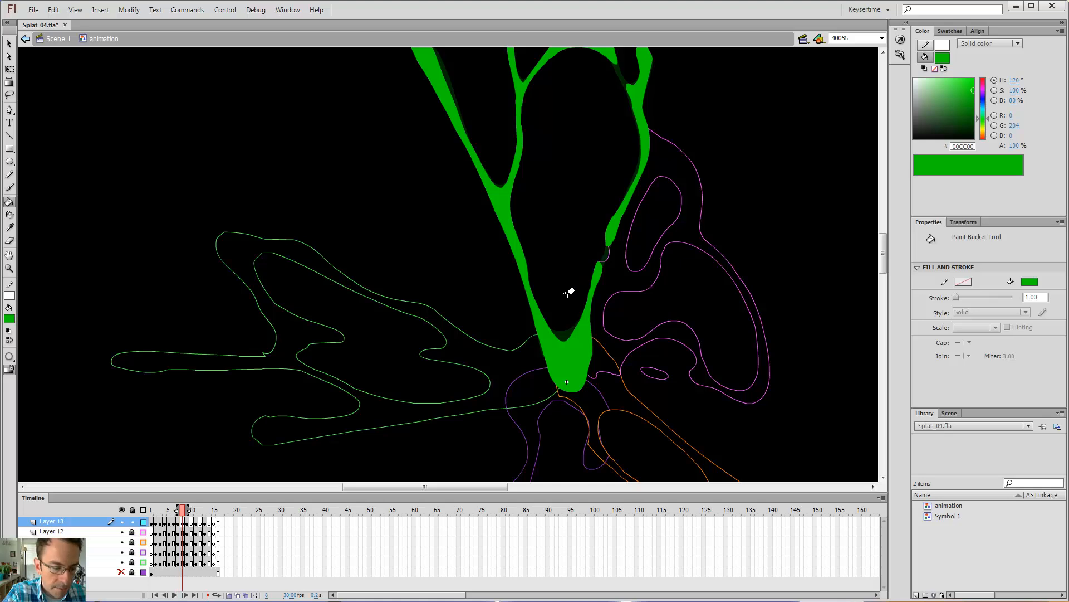
key(b)
mouse_move(530, 296)
mouse_down()
mouse_move(541, 352)
mouse_move(557, 379)
mouse_move(573, 382)
mouse_move(595, 348)
mouse_move(595, 290)
mouse_up()
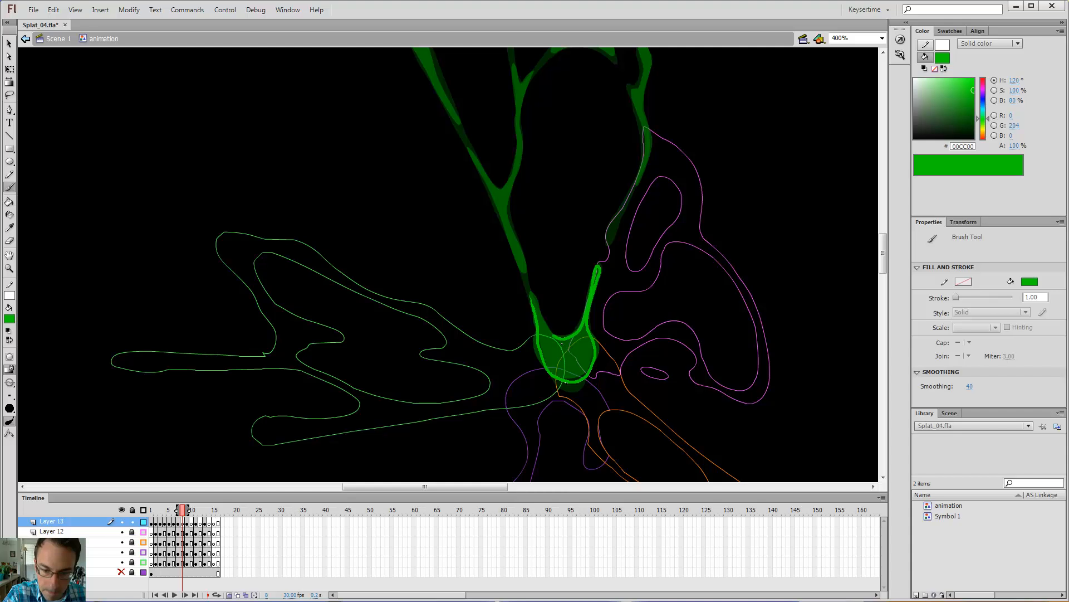
drag(544, 322, 521, 262)
drag(533, 304, 515, 250)
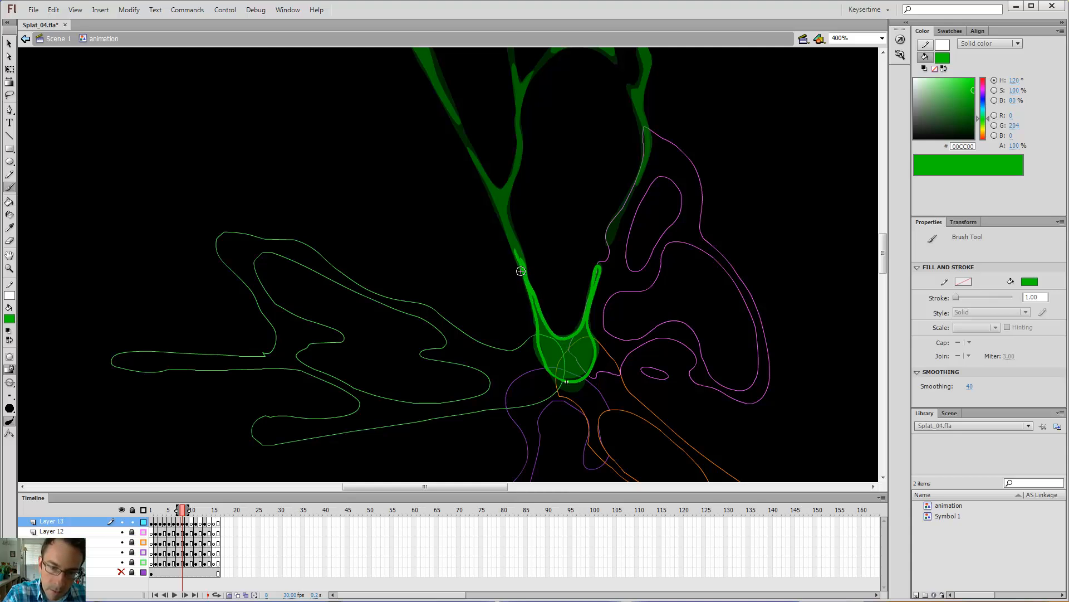
key(k)
click(564, 353)
key(b)
drag(600, 277, 595, 271)
key(k)
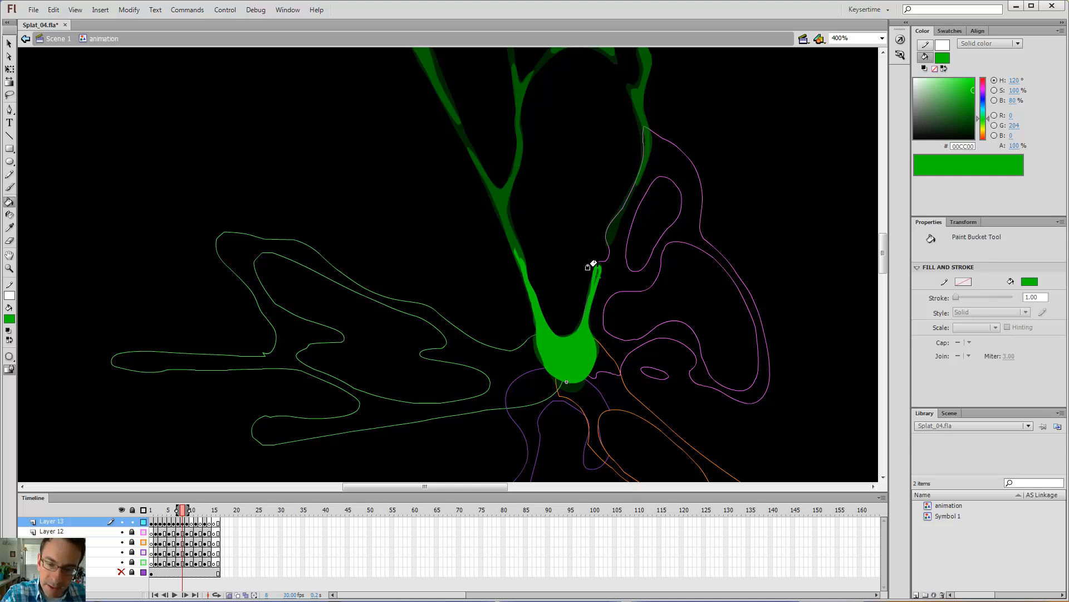
Paint the lower section of the right branch as a tapering strand above the gap and fill it green
key(b)
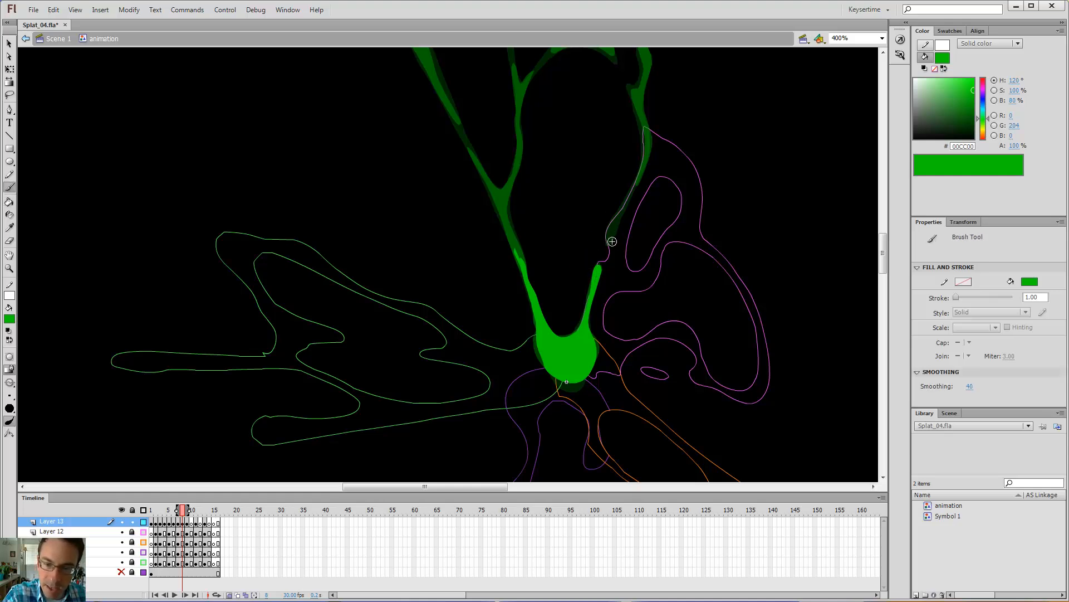
mouse_move(642, 169)
mouse_down()
mouse_move(625, 210)
mouse_move(645, 190)
mouse_move(648, 153)
mouse_move(576, 336)
mouse_up()
key(space)
key(k)
click(586, 289)
key(space)
Outline the upper right branch up to its rounded tip, including the small side spur, and fill it green
key(b)
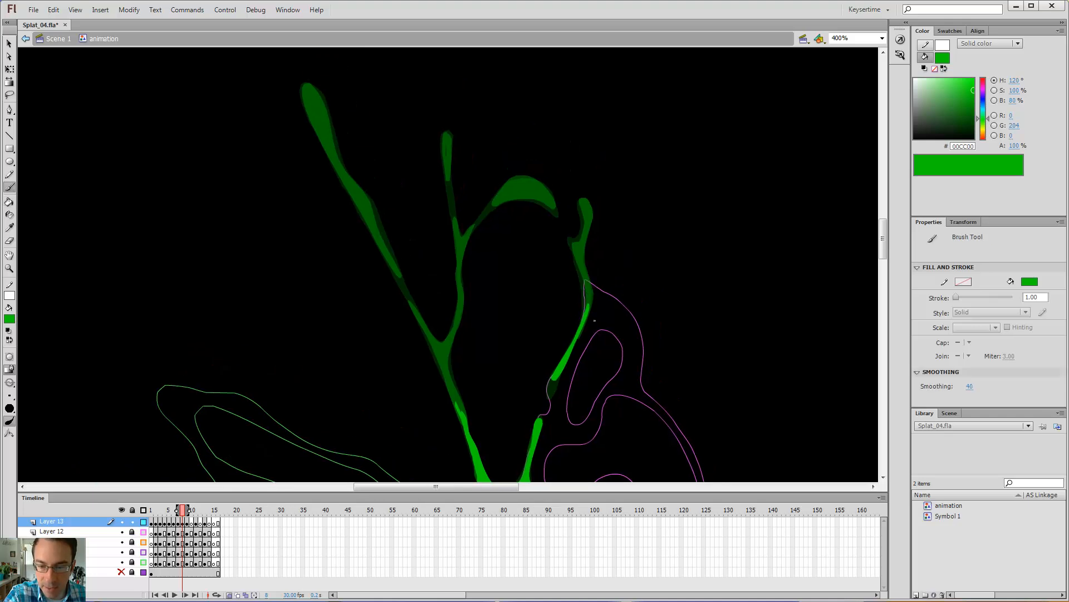
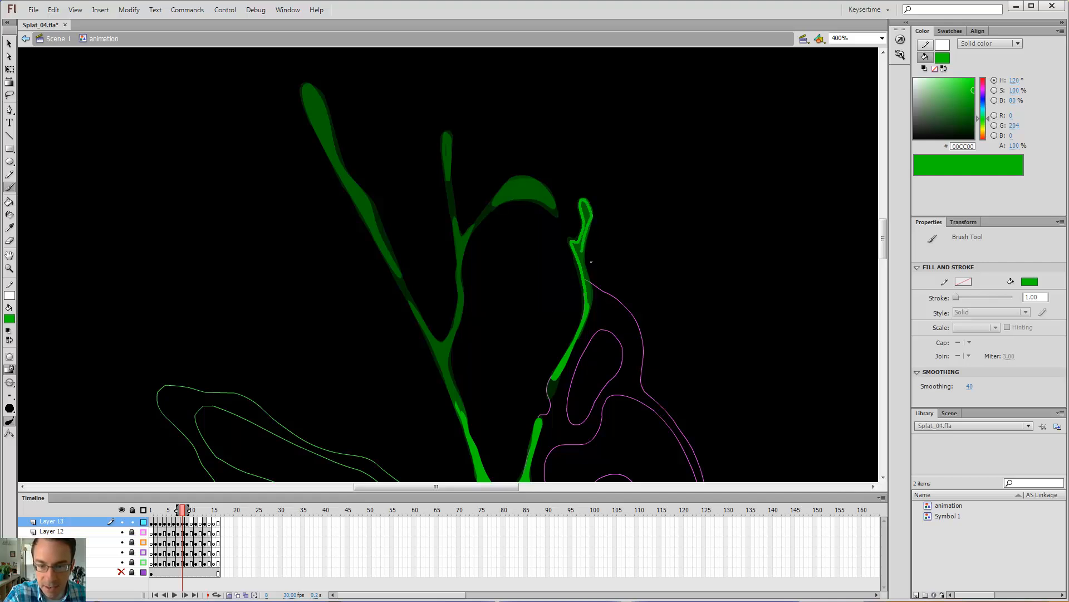
key(k)
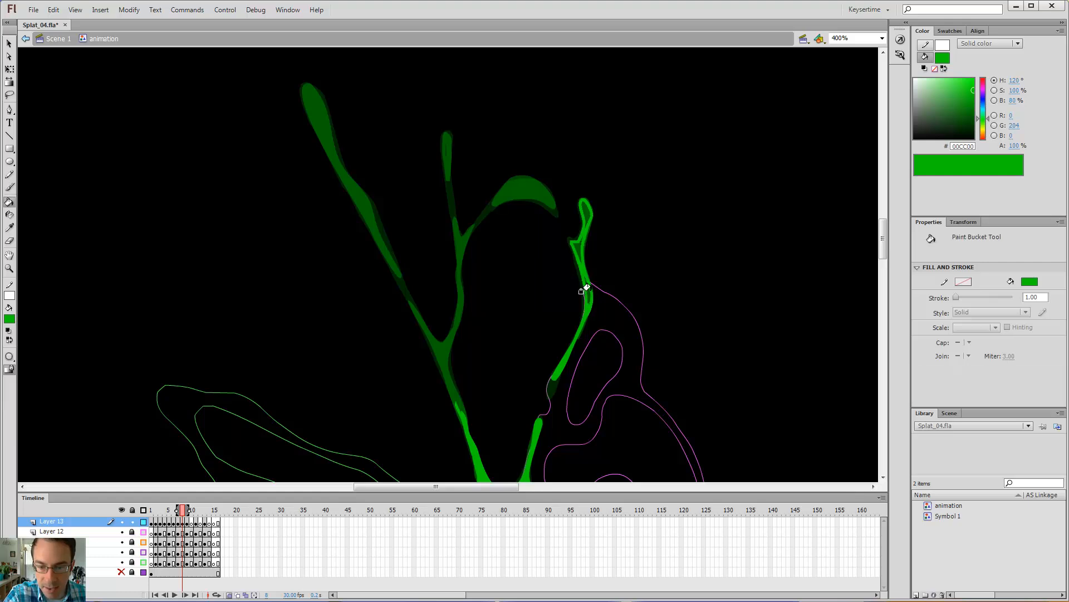
click(582, 211)
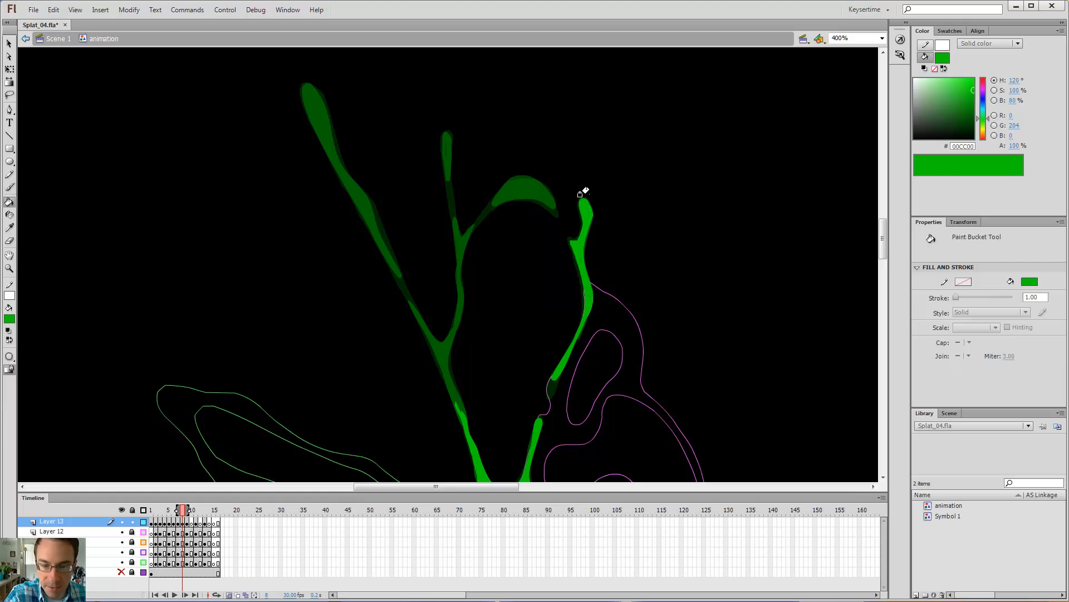
Refine the right branch's side spur and inner edge with small green brush touch-ups at 800% zoom
key(e)
key(b)
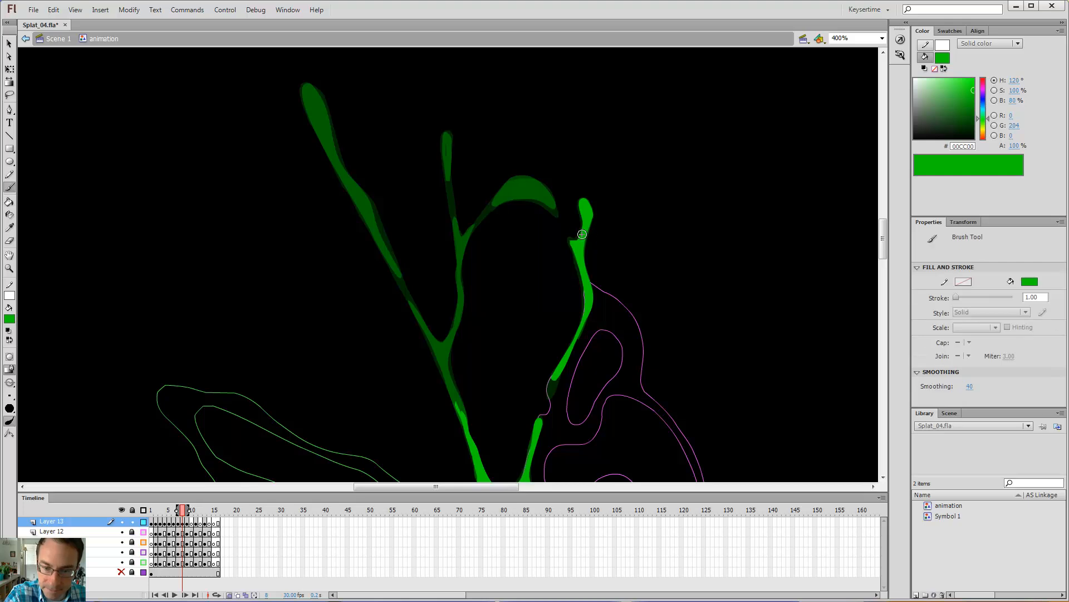
key(z)
click(579, 240)
key(b)
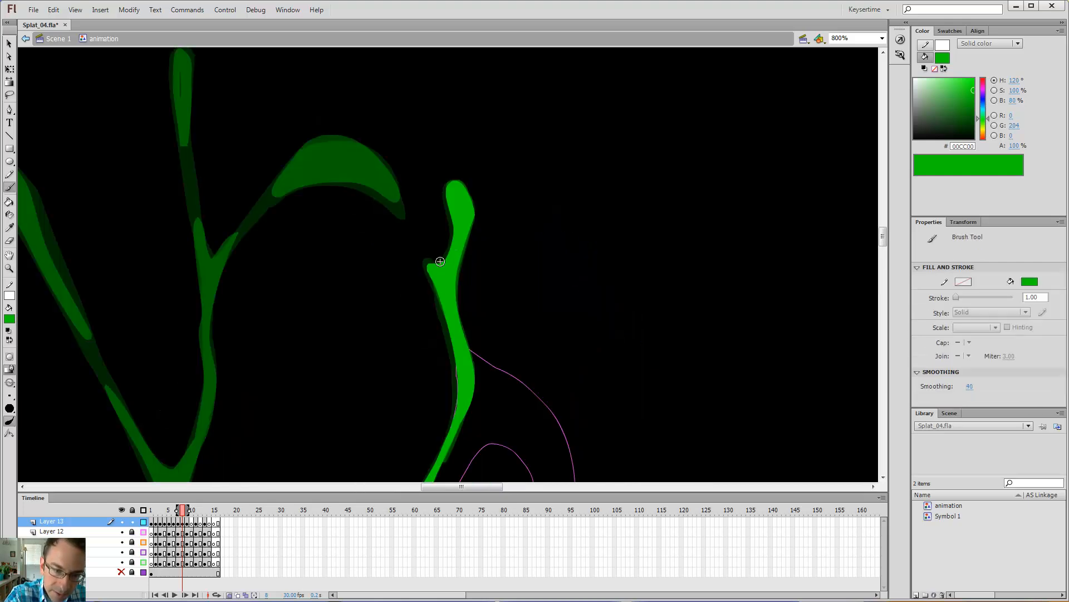
drag(430, 273, 452, 352)
key(k)
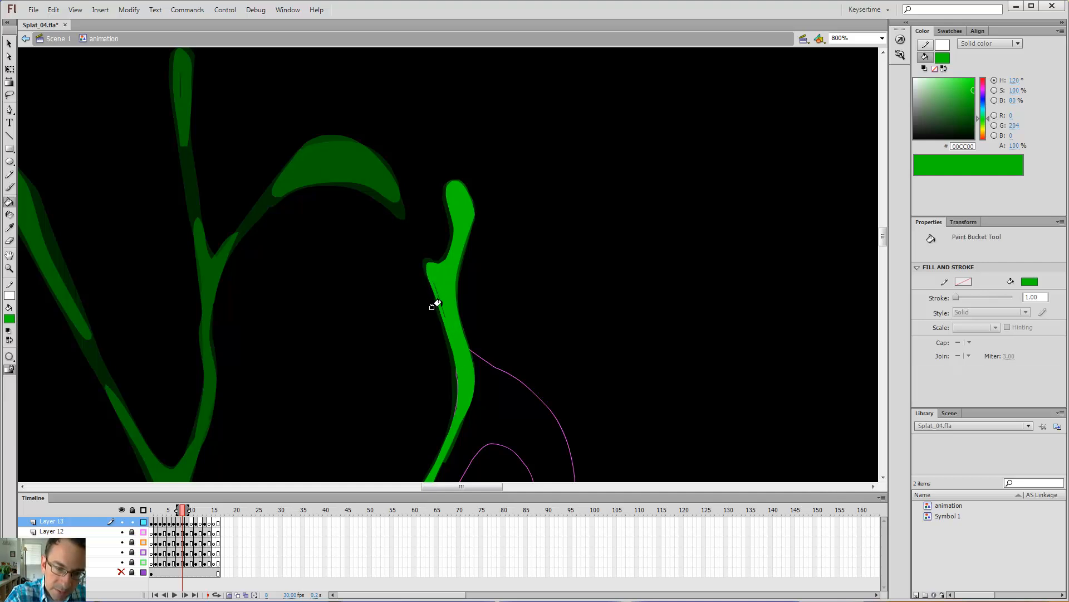
key(b)
key(v)
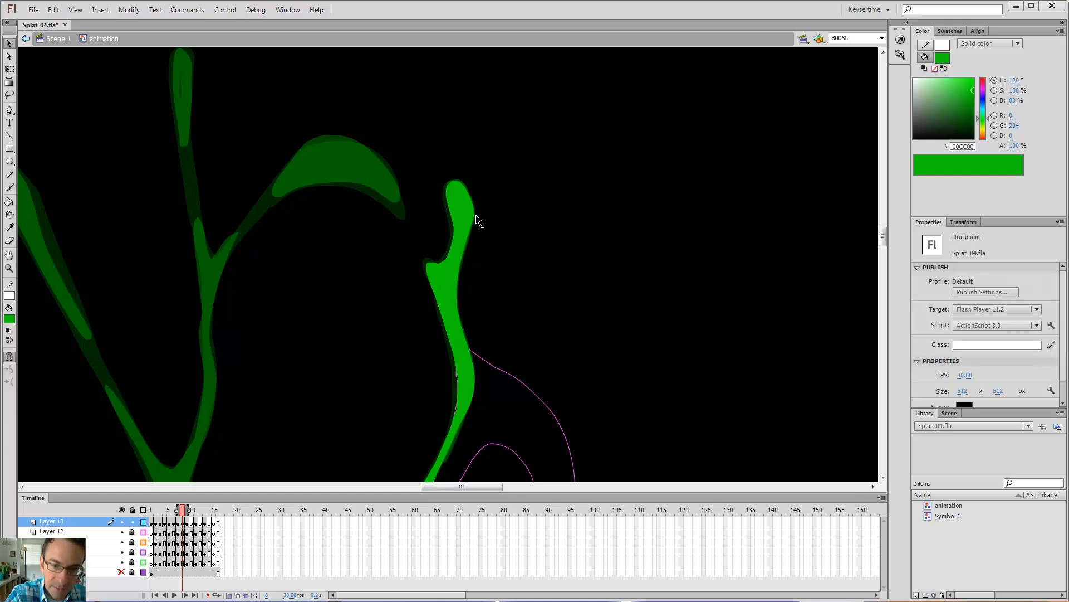
key(e)
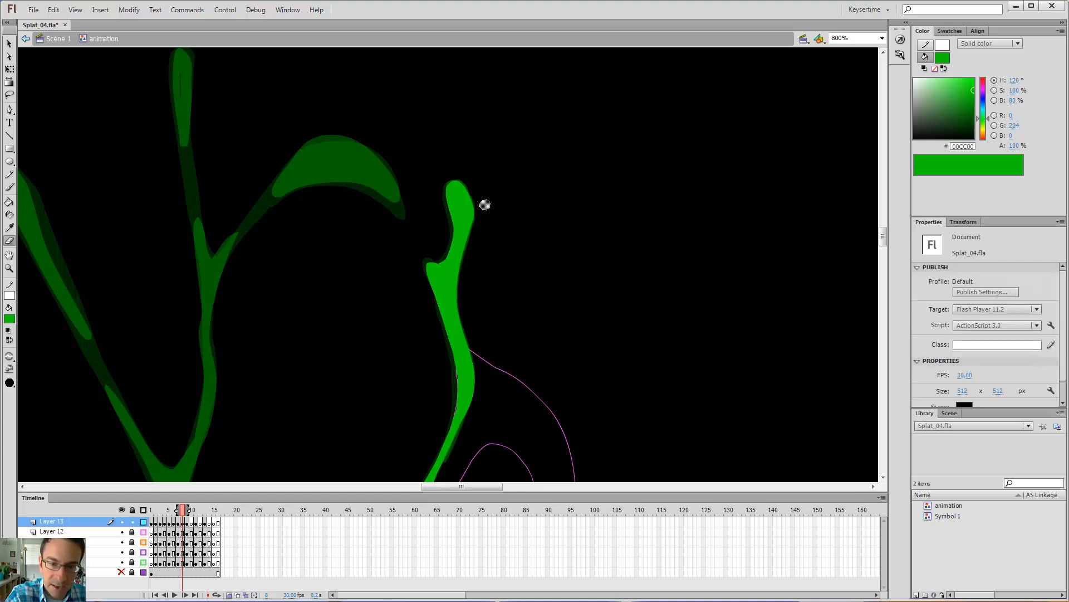
Outline the crescent-shaped blob at the end of the arching branch and fill it green
key(ctrl+minus)
key(b)
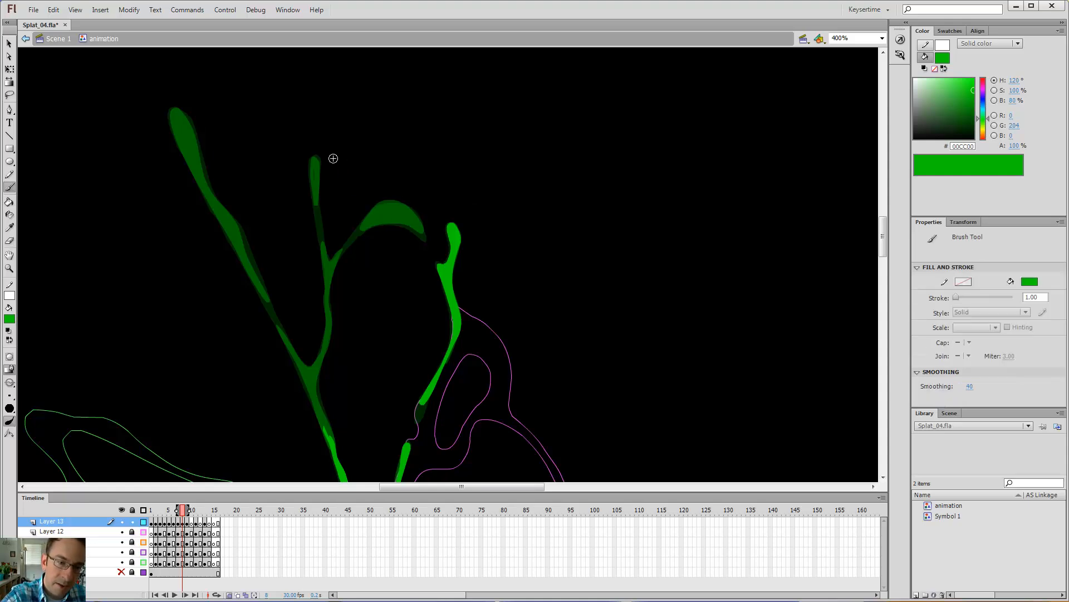
key(.)
key(k)
click(314, 176)
key(b)
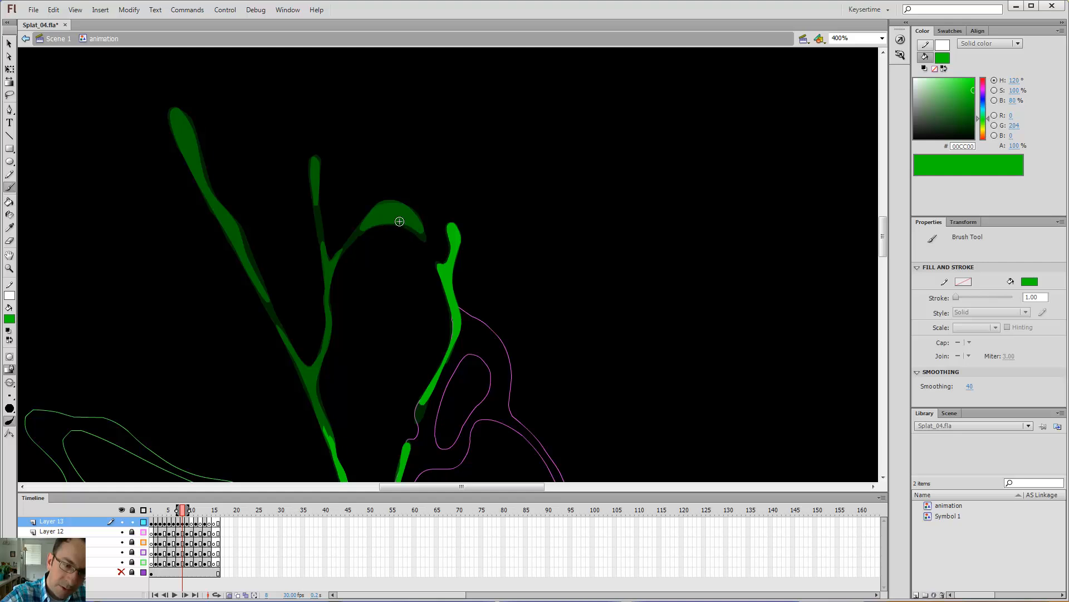
mouse_move(397, 221)
mouse_down()
mouse_move(431, 245)
mouse_move(413, 210)
mouse_move(355, 234)
mouse_up()
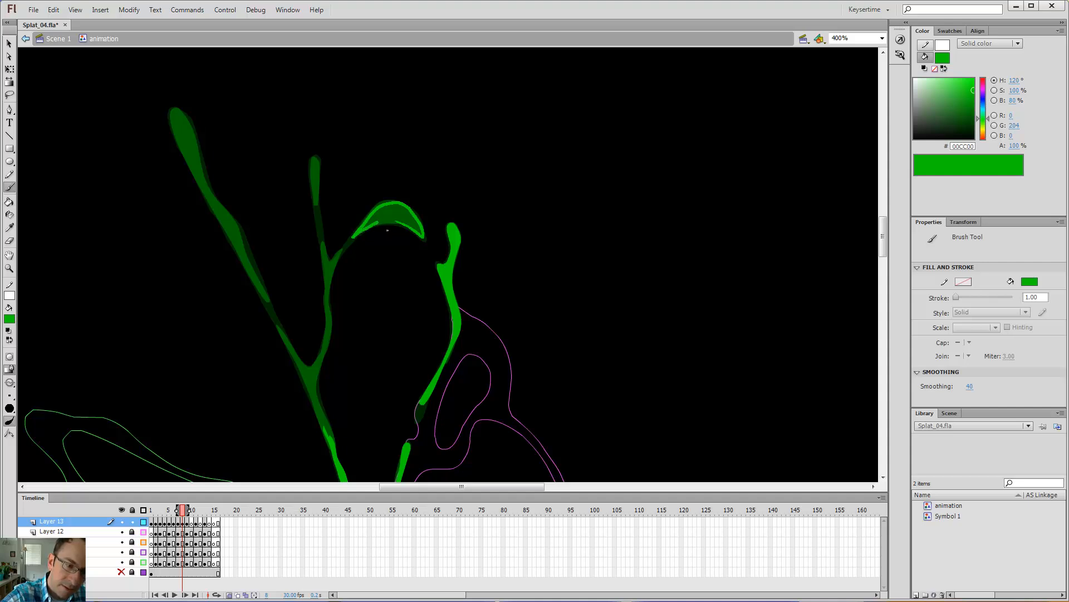
key(k)
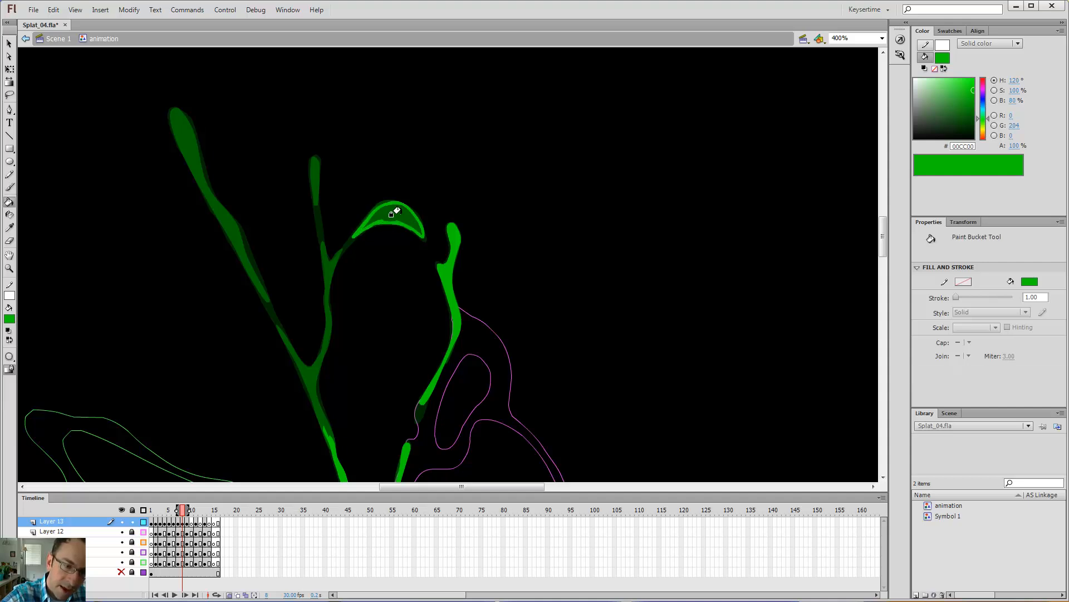
click(396, 211)
Brush the curved middle branch from the crescent down to the trunk, outline the fork, and fill it green
drag(452, 246, 643, 213)
key(b)
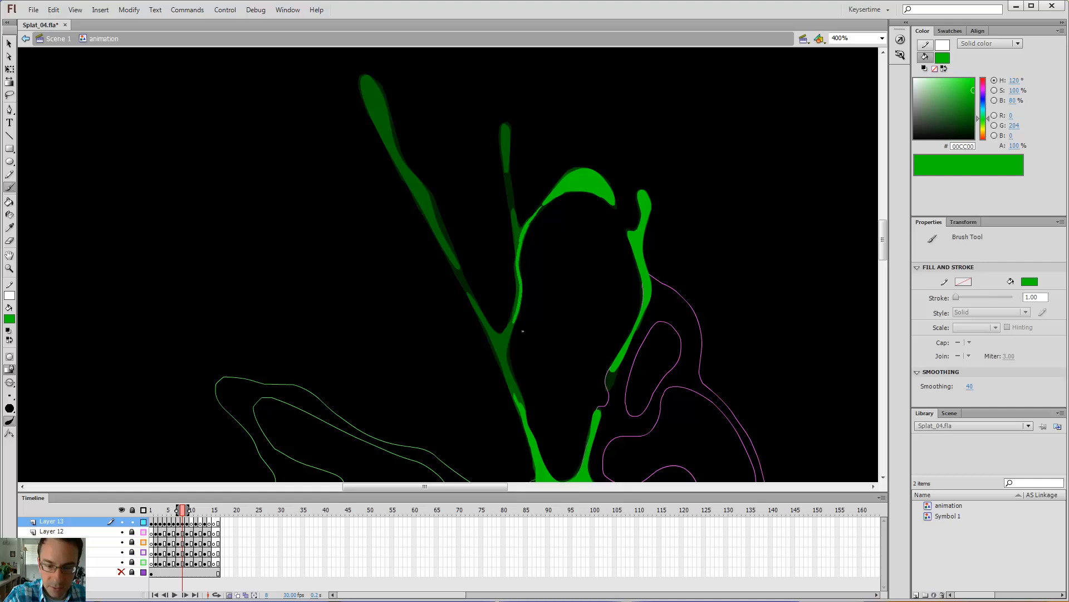
drag(517, 346, 518, 375)
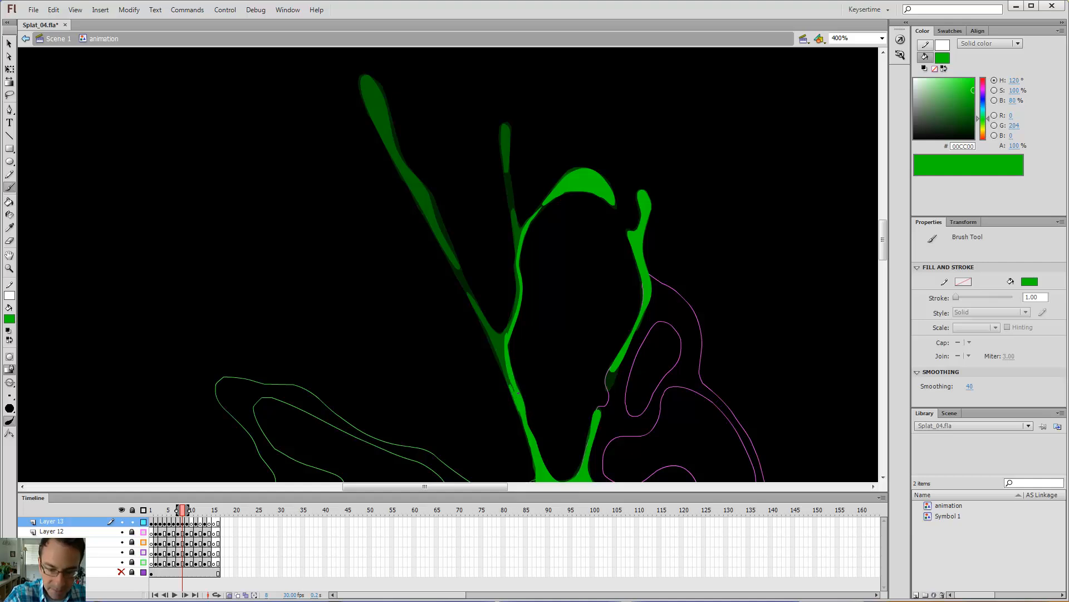
drag(517, 391, 477, 298)
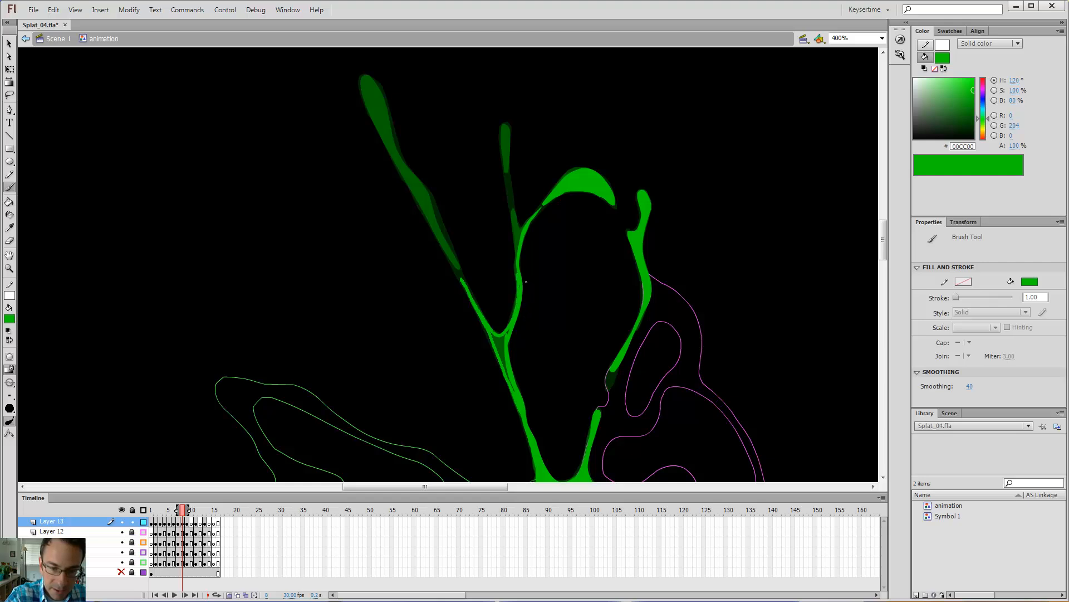
key(k)
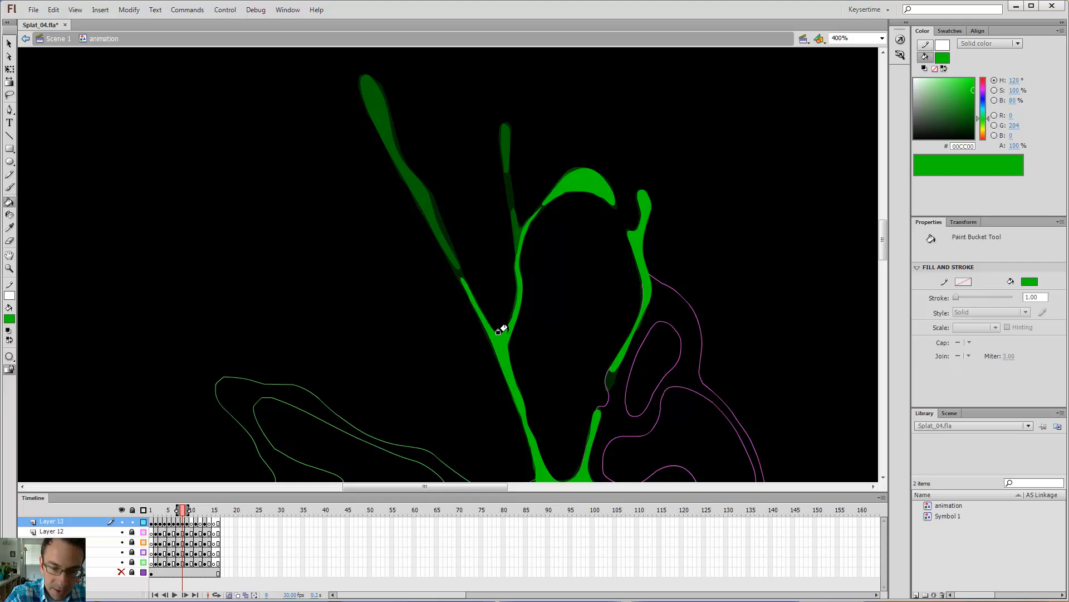
Paint the thin upright twig above the middle branch, outline its separate rounded tip, and fill both green
key(b)
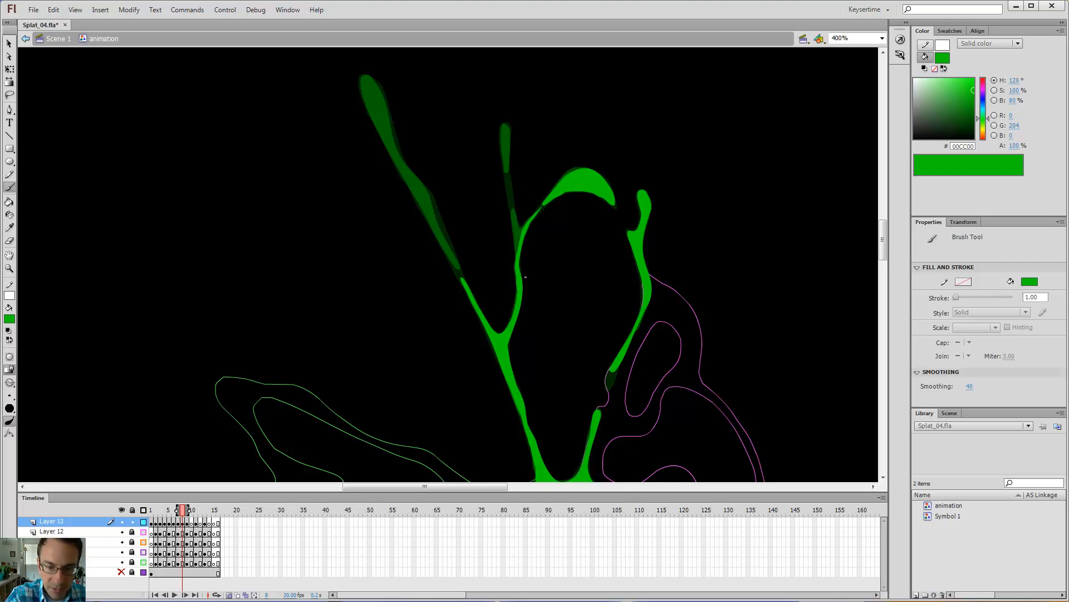
drag(516, 251, 517, 262)
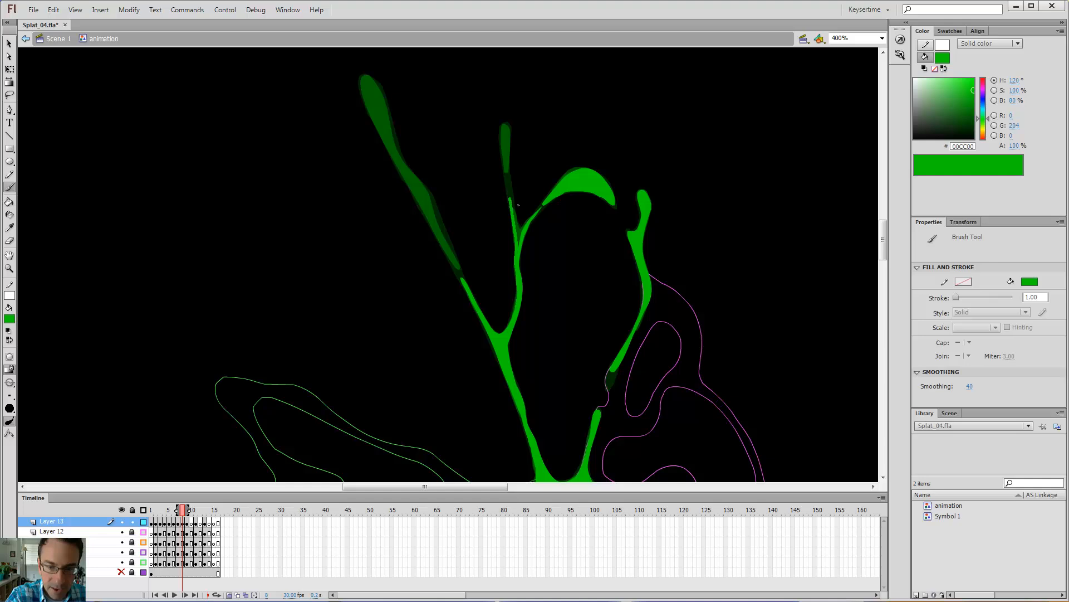
drag(508, 193, 512, 207)
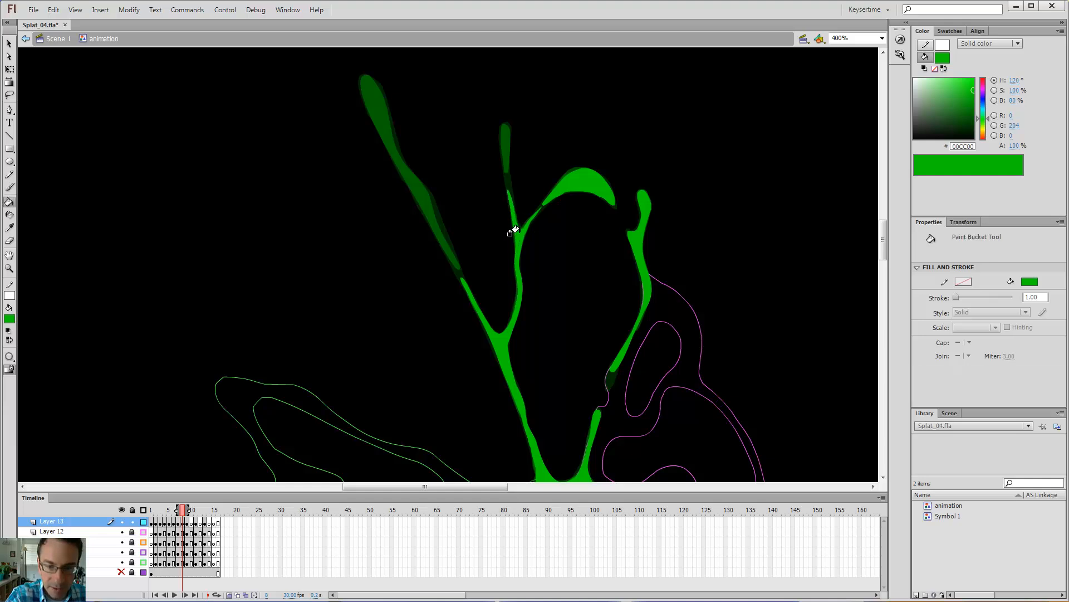
drag(507, 176, 506, 181)
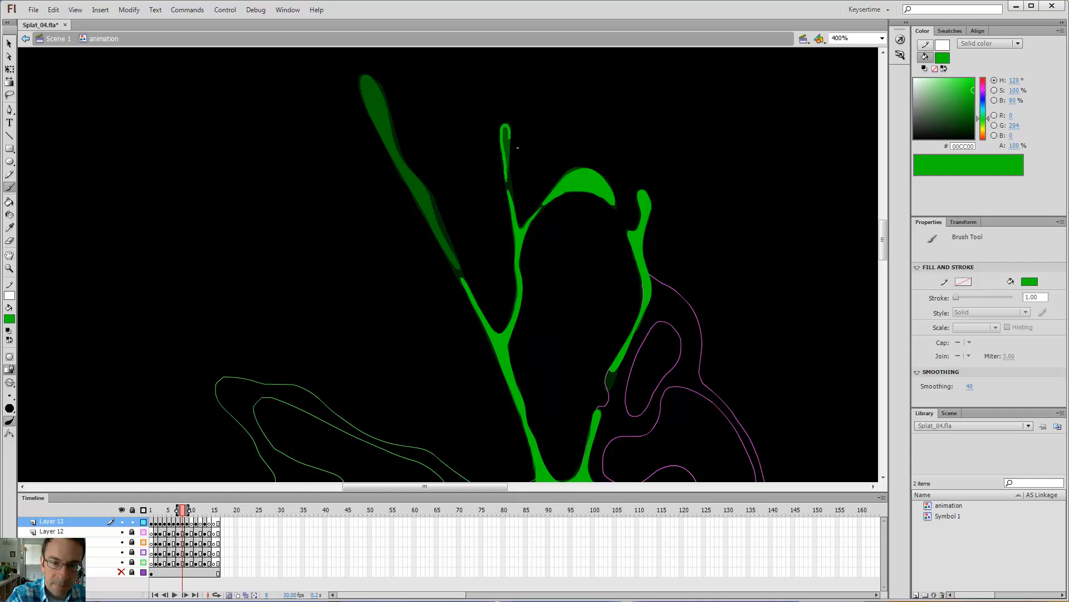
key(k)
click(506, 144)
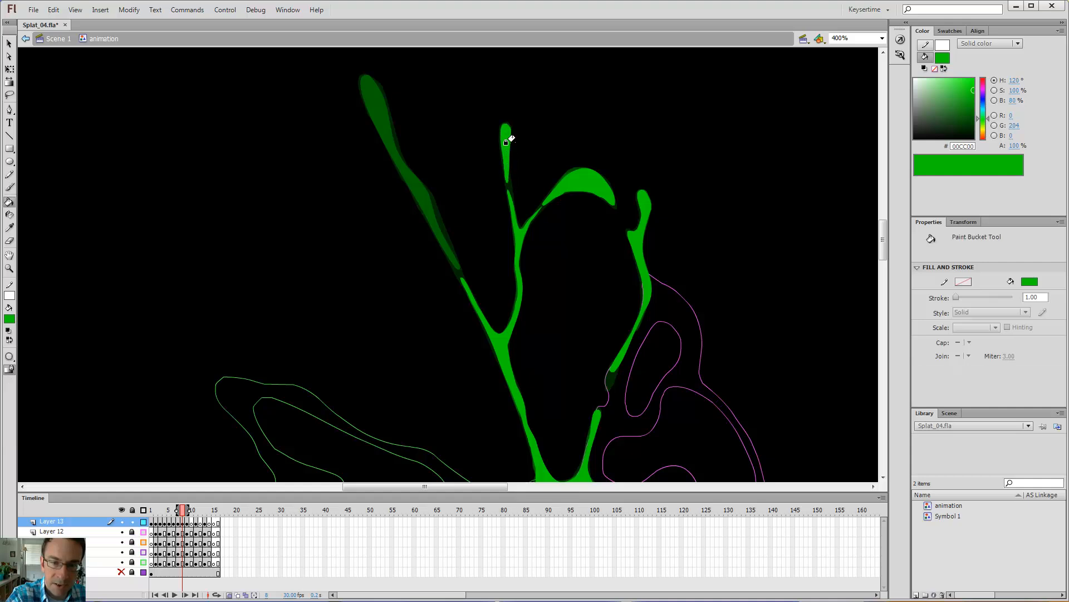
key(b)
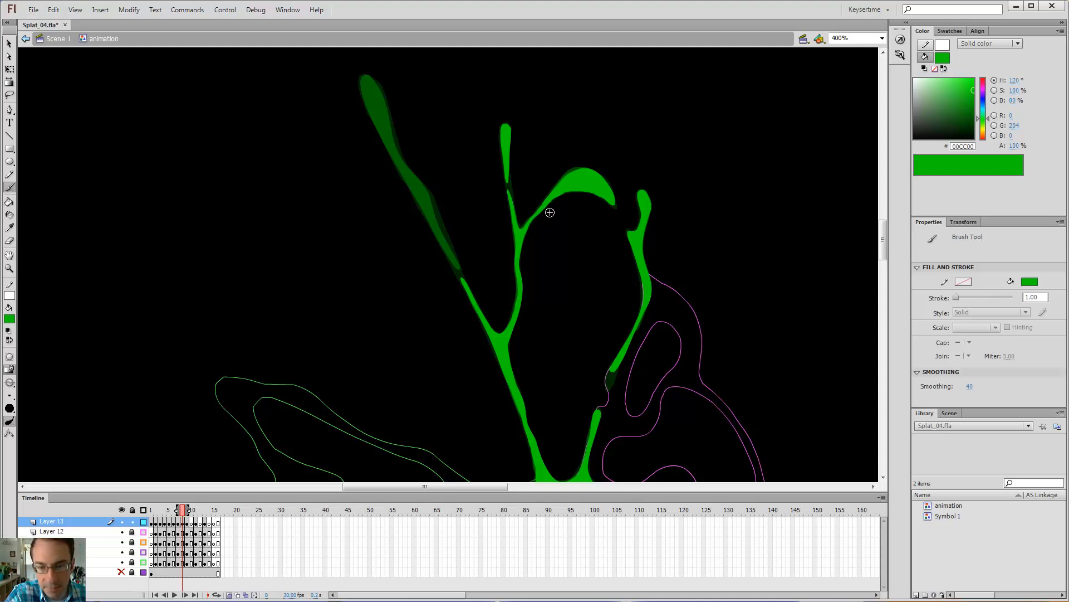
Outline the long left branch from the fork up to its rounded tip, fill it green, and return to frame 7
key(e)
drag(580, 308, 682, 292)
key(b)
click(560, 254)
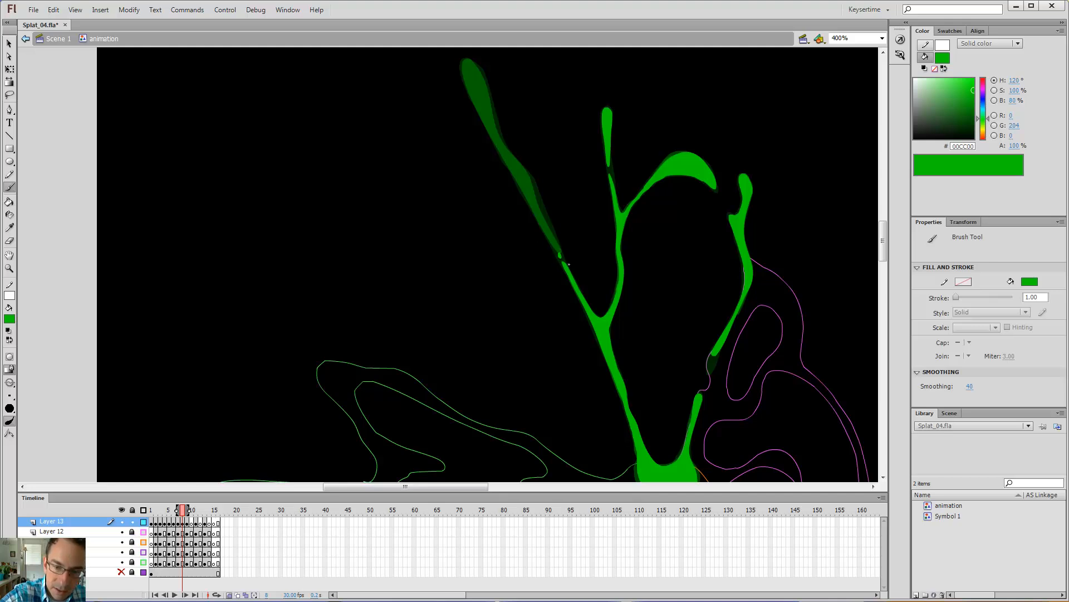
drag(565, 259, 470, 94)
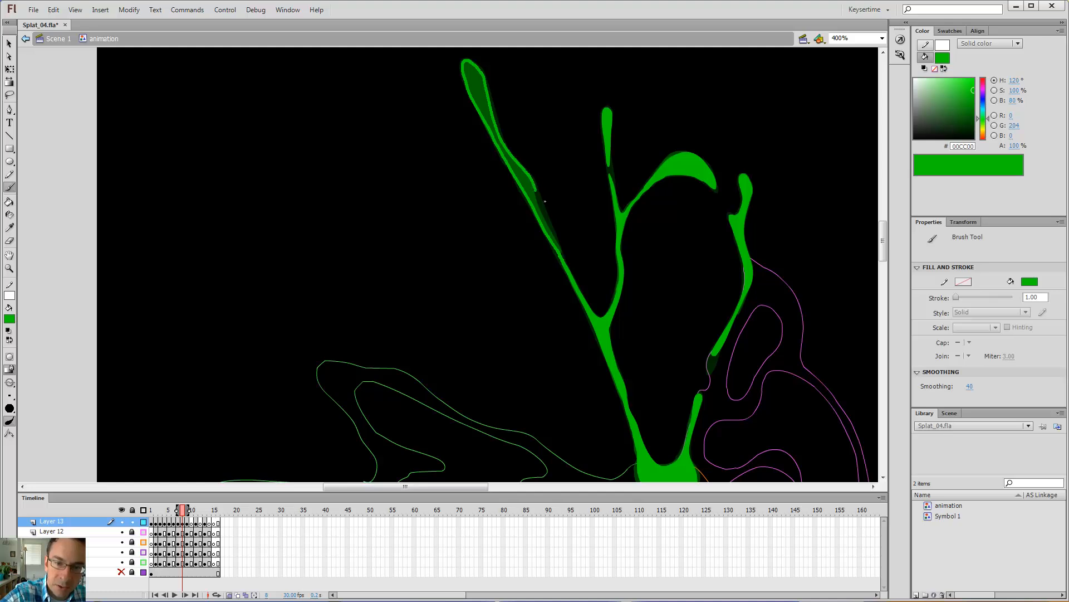
drag(544, 201, 567, 261)
key(k)
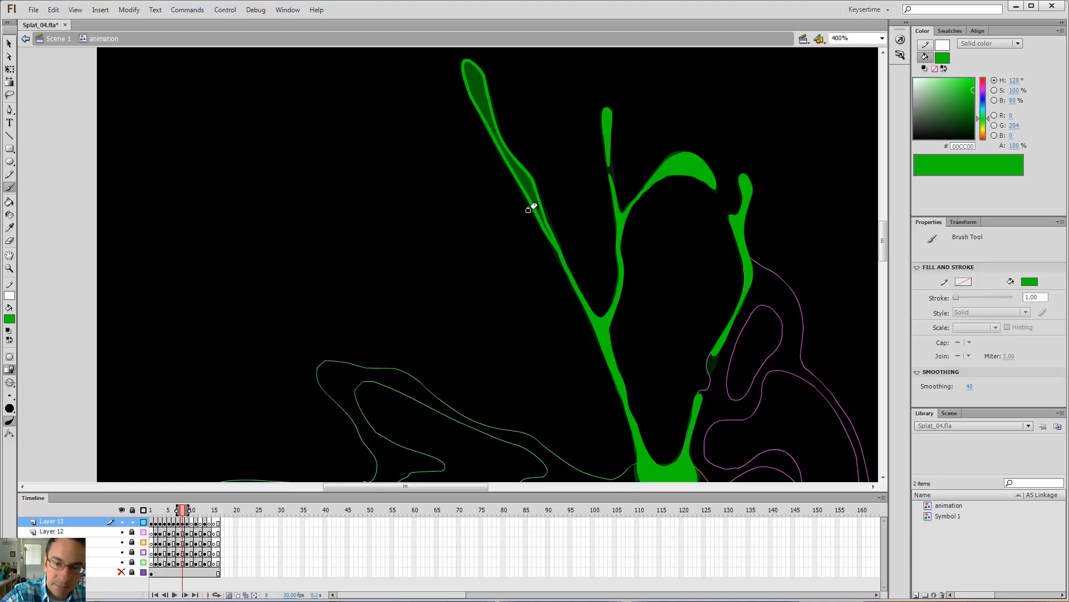
click(524, 189)
key(b)
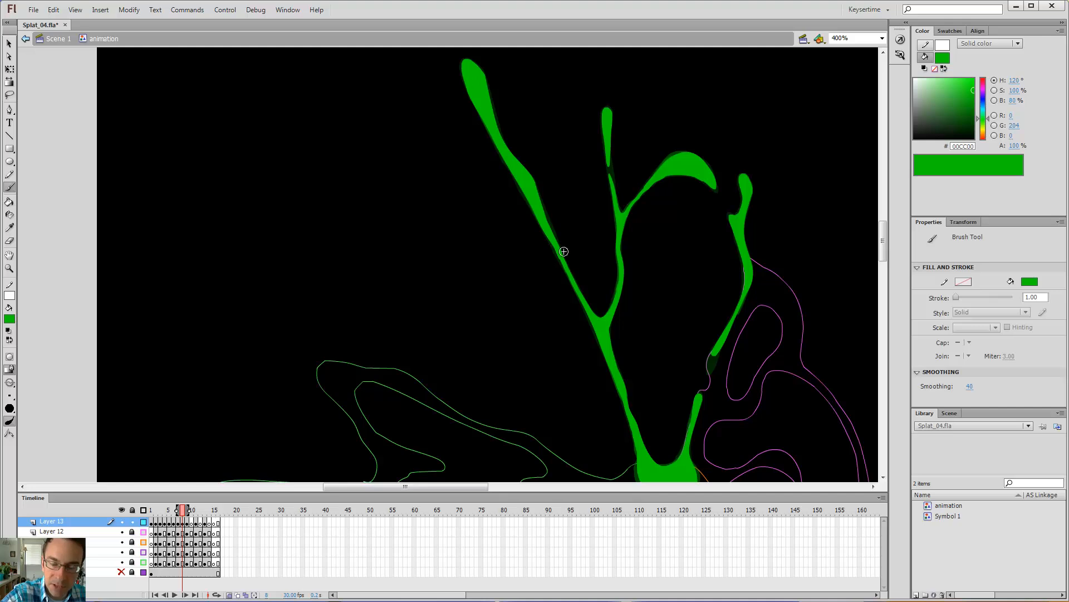
key(comma)
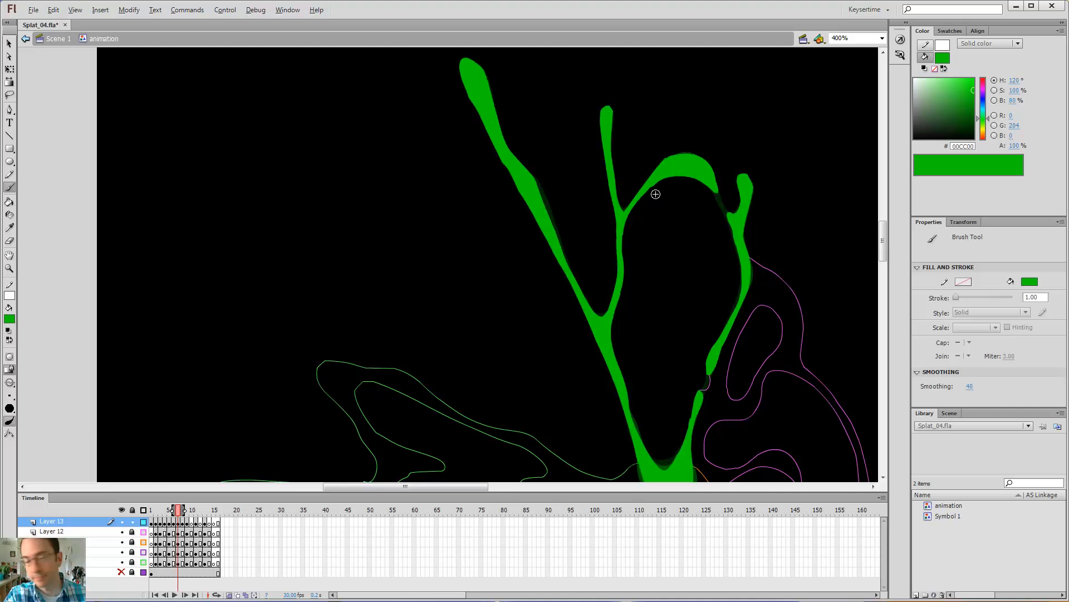
Flip through the frames to frame 10, save the file, and run a test of the movie
key(period)
key(ctrl+minus)
key(comma)
key(period)
key(period)
key(period)
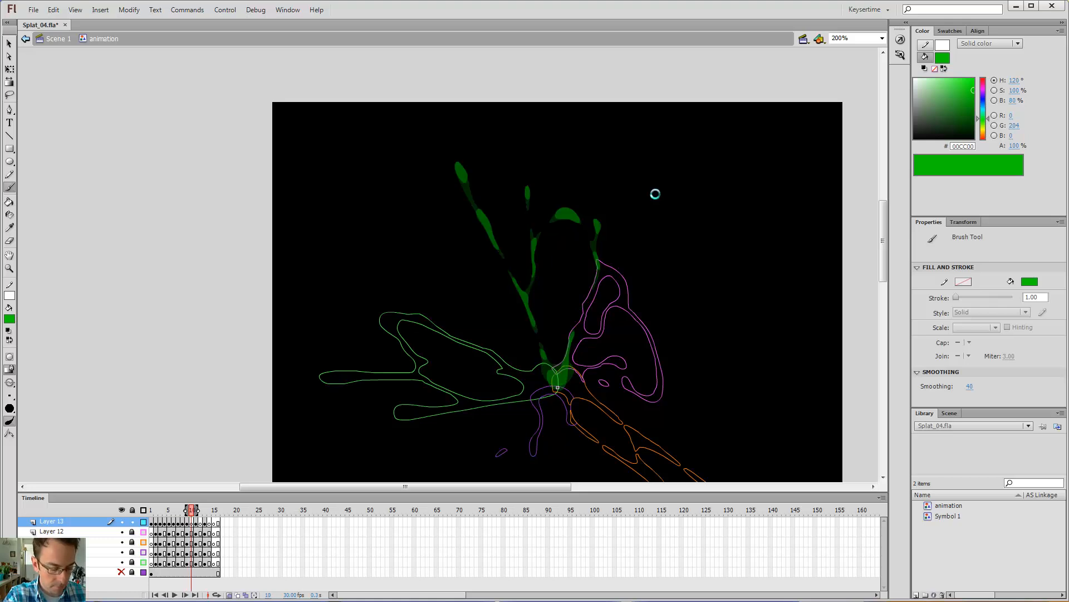
key(ctrl+s)
key(ctrl+Return)
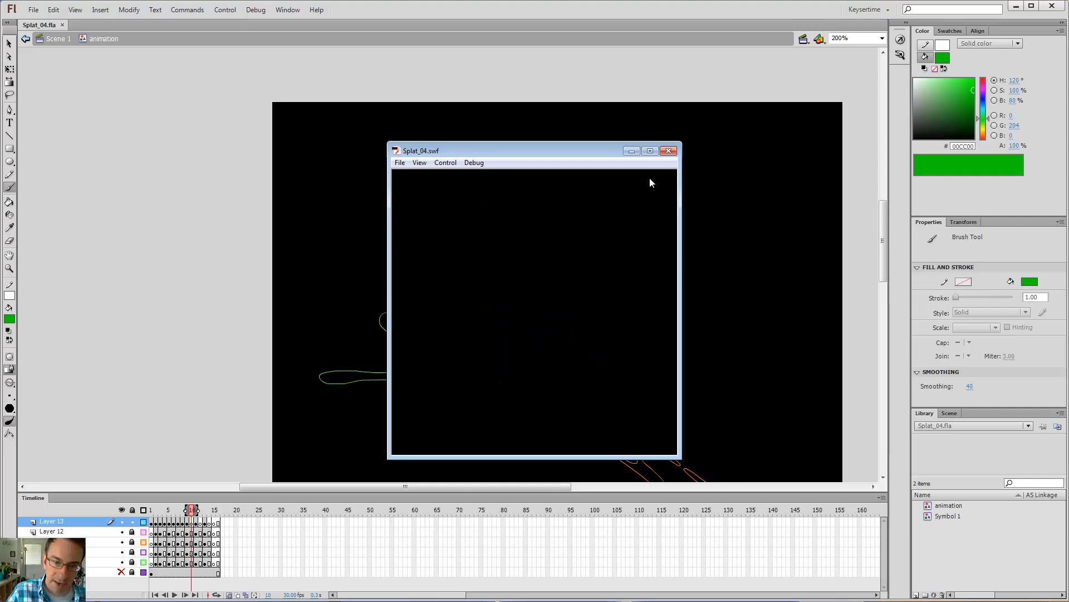
click(669, 151)
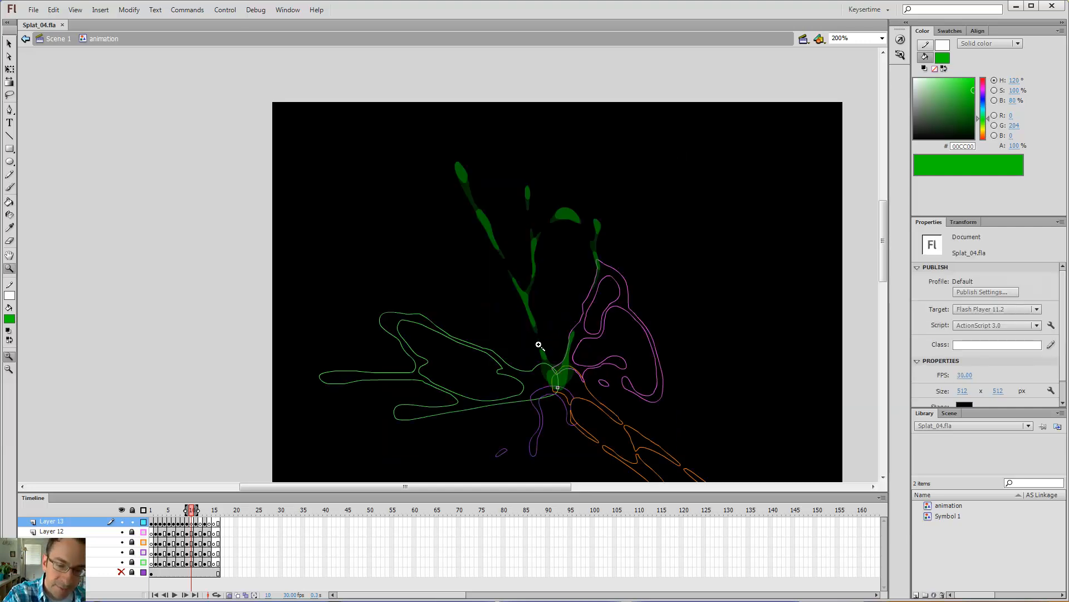
On frame 10, outline the base blob with its two short upward prongs and fill it green
key(ctrl+equal)
mouse_move(452, 273)
mouse_down()
mouse_move(467, 342)
mouse_move(500, 346)
mouse_move(518, 314)
mouse_move(521, 264)
mouse_up()
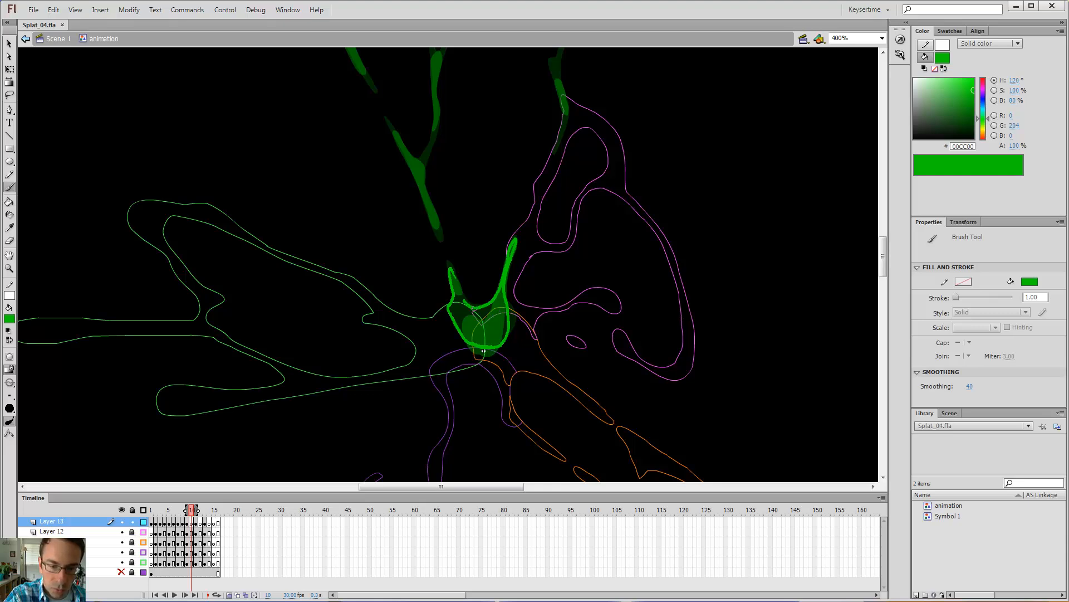
key(k)
click(455, 303)
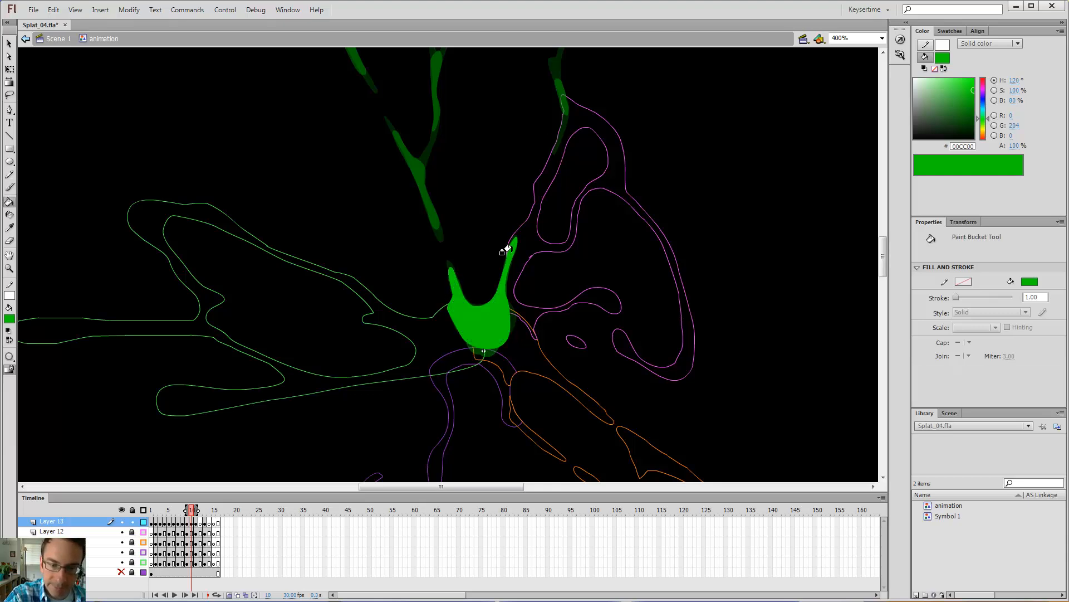
Outline the thin piece of the right-hand branch and its separate rounded tip, and fill both green
drag(538, 203, 479, 348)
key(b)
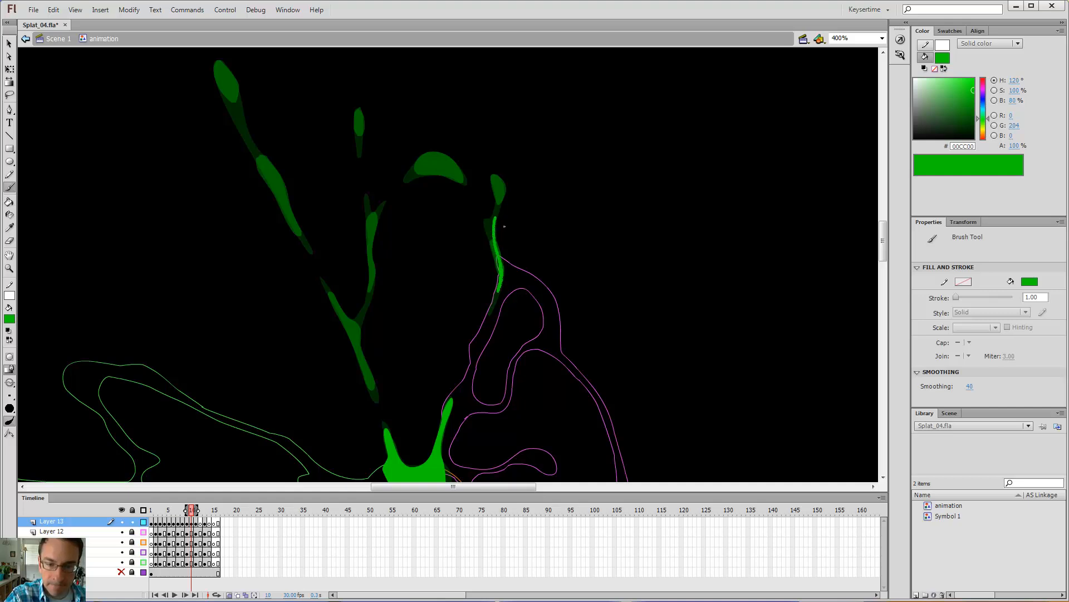
key(ctrl+z)
mouse_move(499, 253)
mouse_down()
mouse_move(491, 228)
mouse_move(499, 266)
mouse_up()
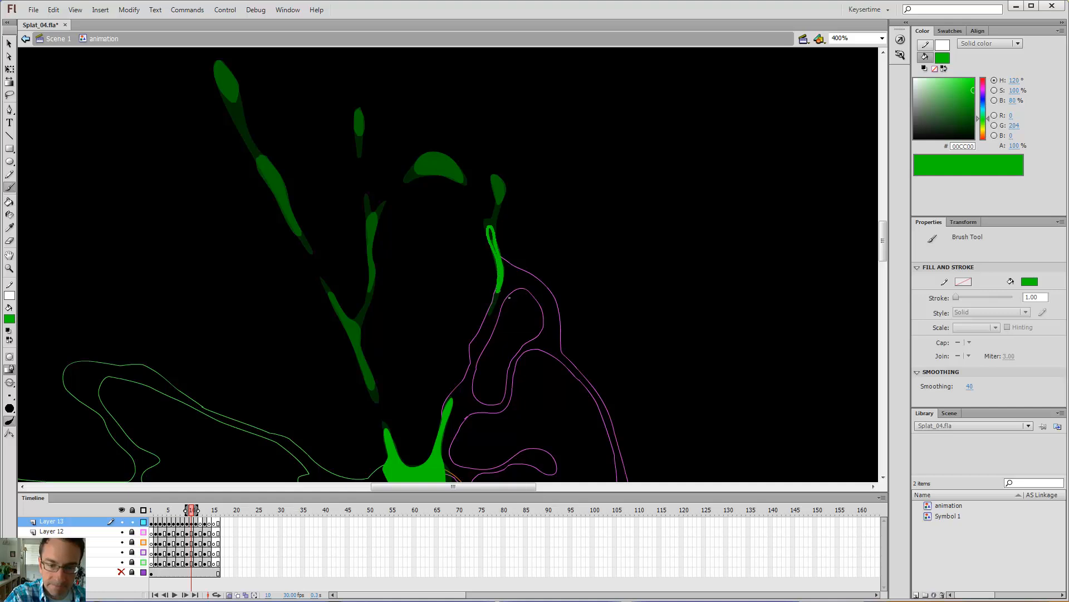
key(k)
click(490, 234)
key(b)
drag(499, 193, 507, 208)
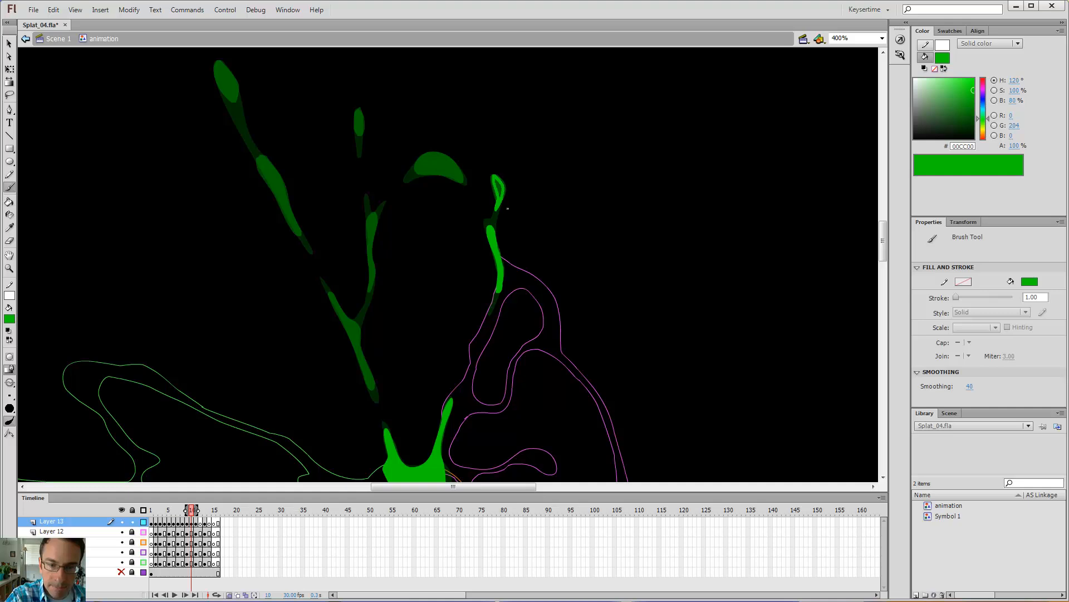
key(k)
click(496, 184)
Outline the detached crescent-shaped blob between the middle and right-hand branches and fill it green
key(b)
mouse_move(452, 166)
mouse_down()
mouse_move(462, 175)
mouse_move(434, 182)
mouse_move(419, 158)
mouse_up()
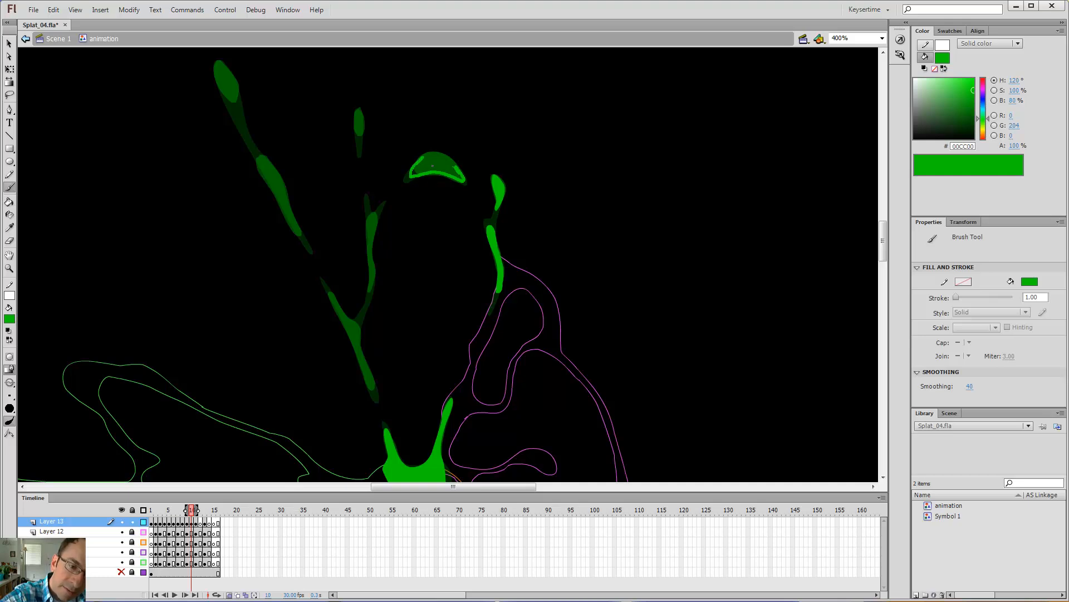
key(k)
click(440, 167)
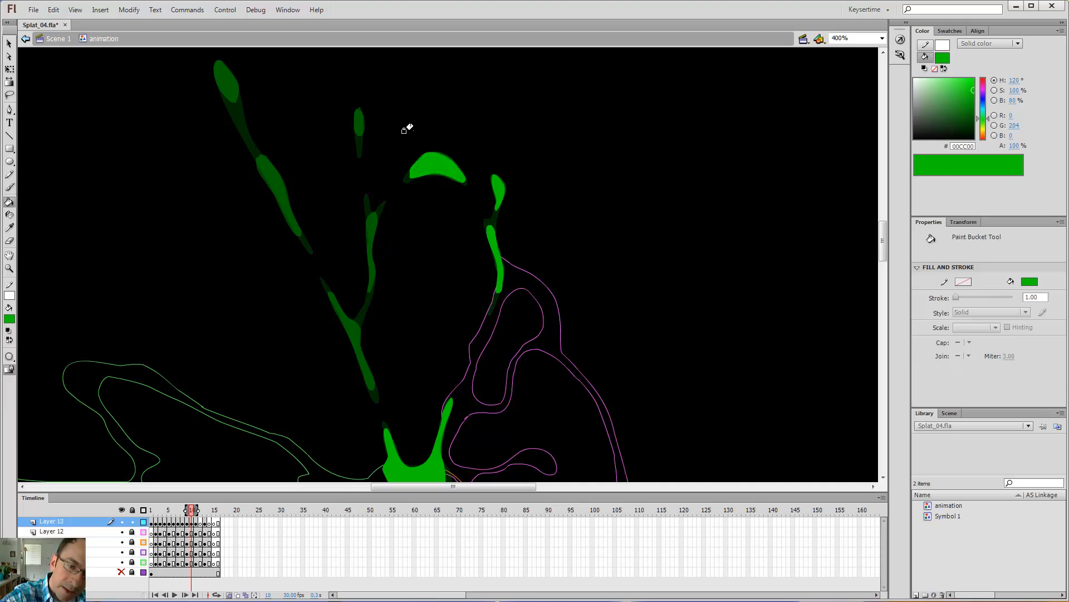
Outline the thin upright middle branch with its small forked top and fill its gaps green
key(b)
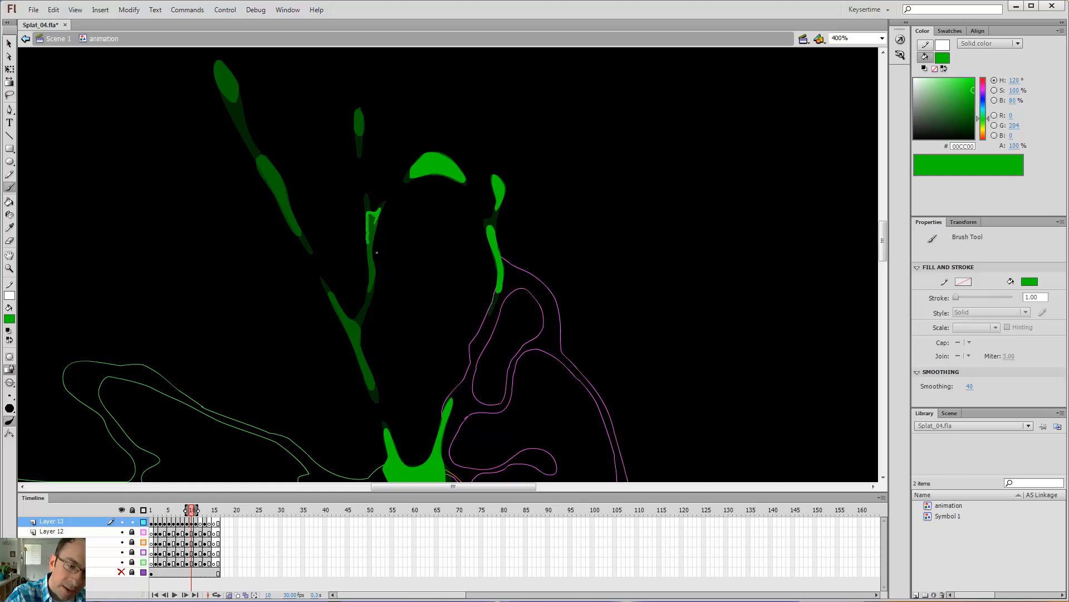
drag(378, 273, 378, 294)
drag(383, 237, 380, 241)
key(k)
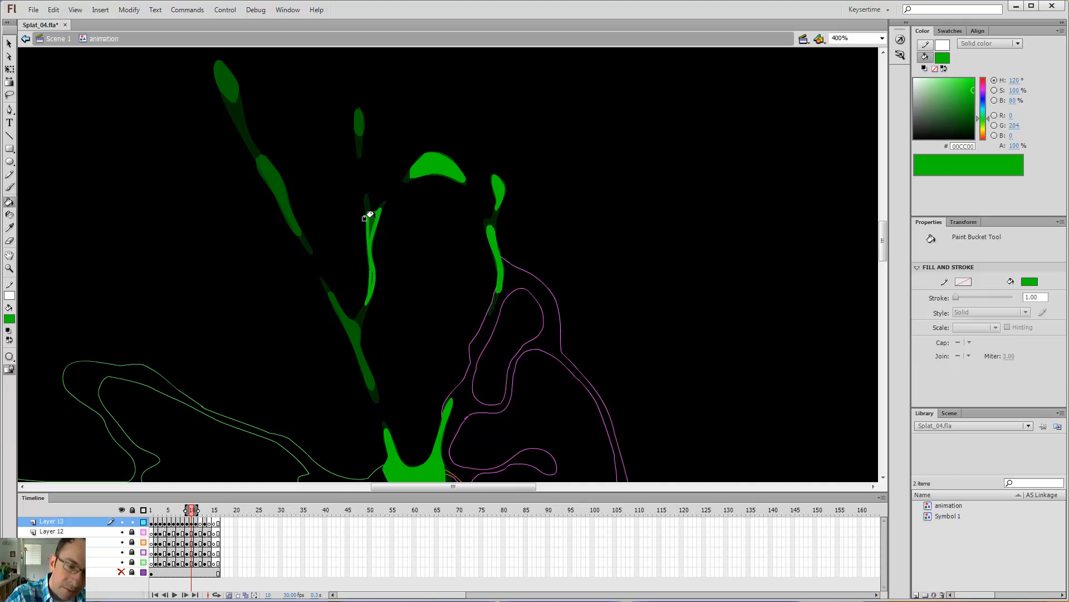
click(372, 221)
click(371, 277)
Outline the Y-shaped fork piece between the base blob and the middle branch, and fill it green
key(b)
mouse_move(359, 328)
mouse_down()
mouse_move(402, 242)
mouse_move(428, 312)
mouse_move(391, 237)
mouse_up()
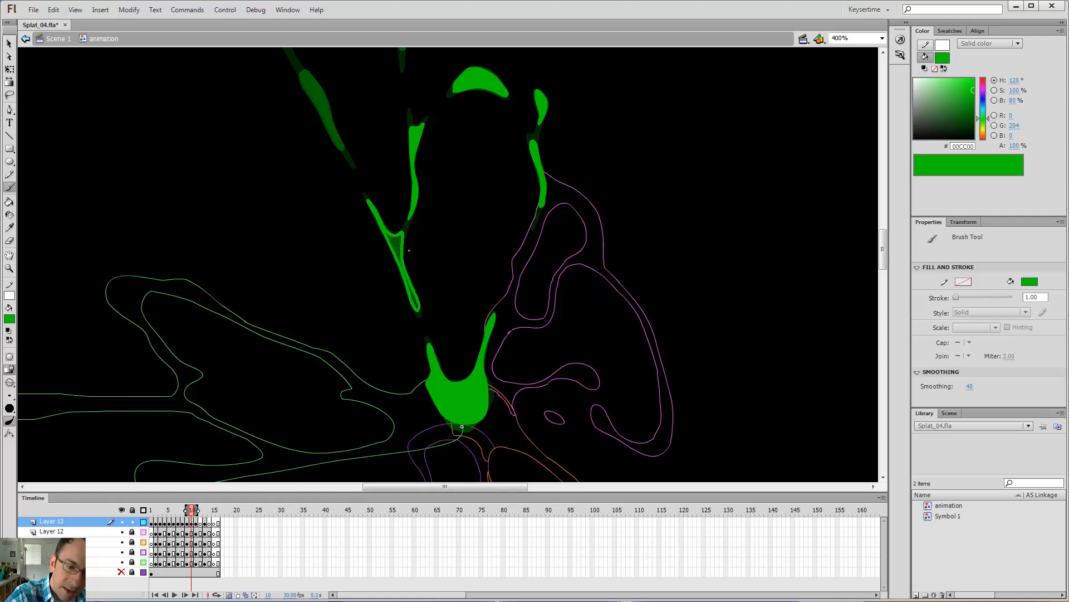
key(k)
click(396, 247)
click(413, 302)
Outline the small oval droplet above the middle branch and fill it green
drag(404, 165, 434, 330)
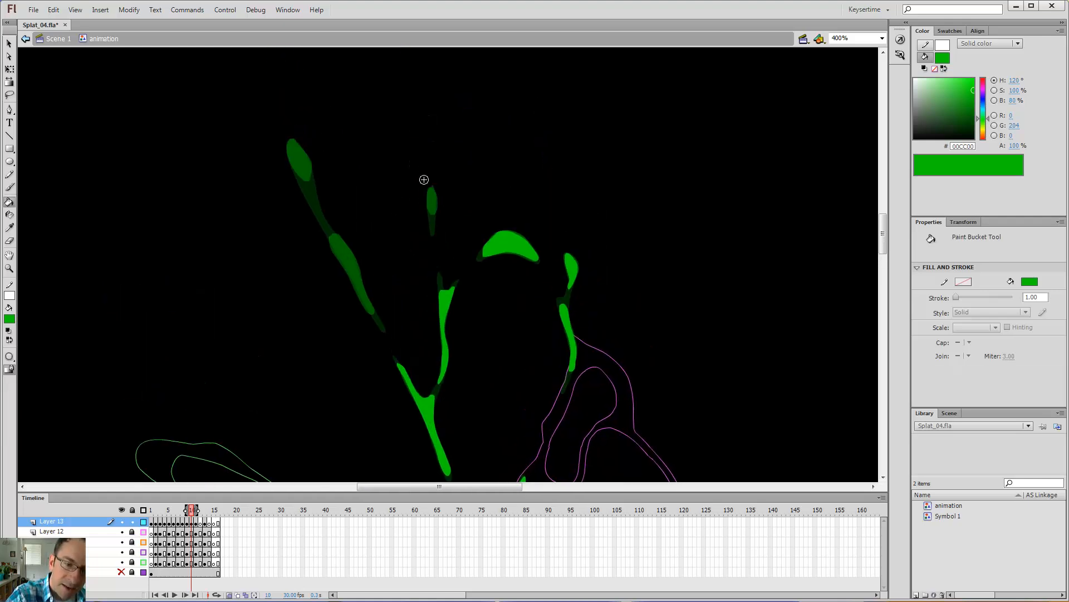
key(b)
drag(434, 192, 432, 221)
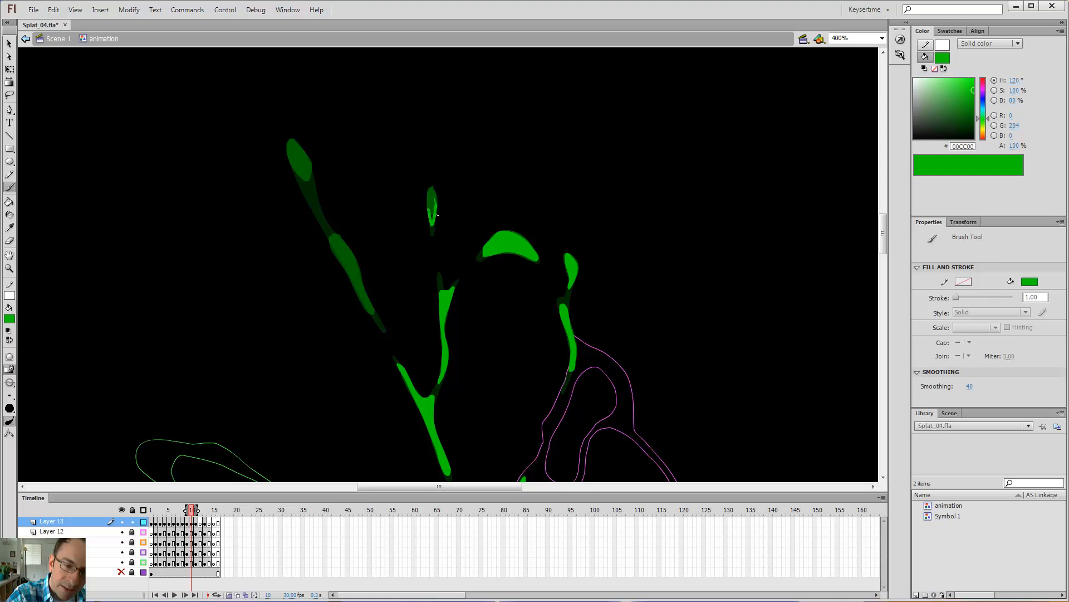
key(k)
click(432, 207)
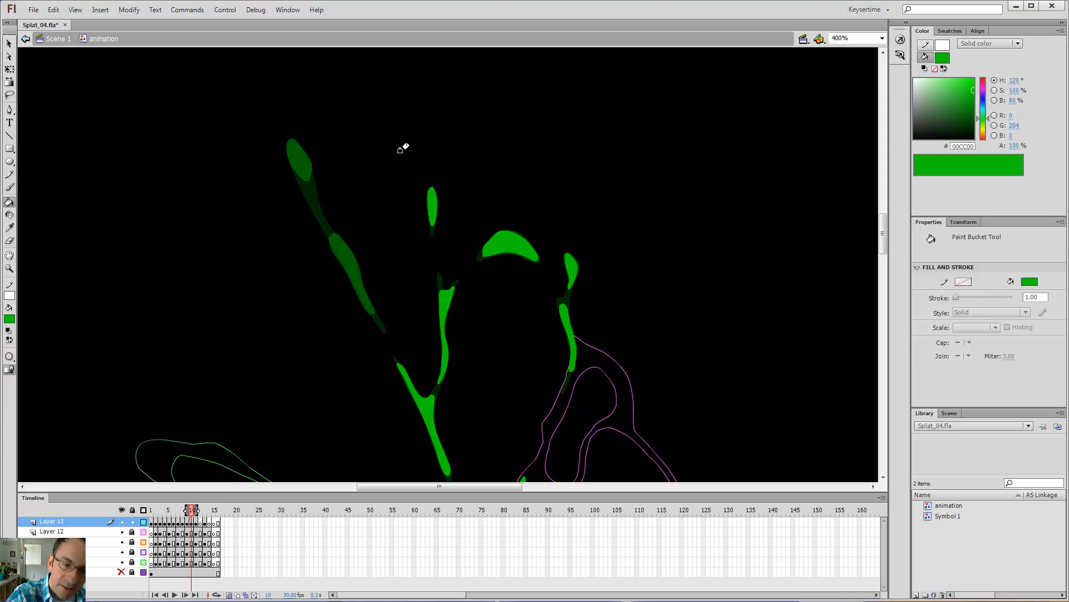
Outline the long left branch's rounded tip and the separate elongated piece below it, and fill both green
key(b)
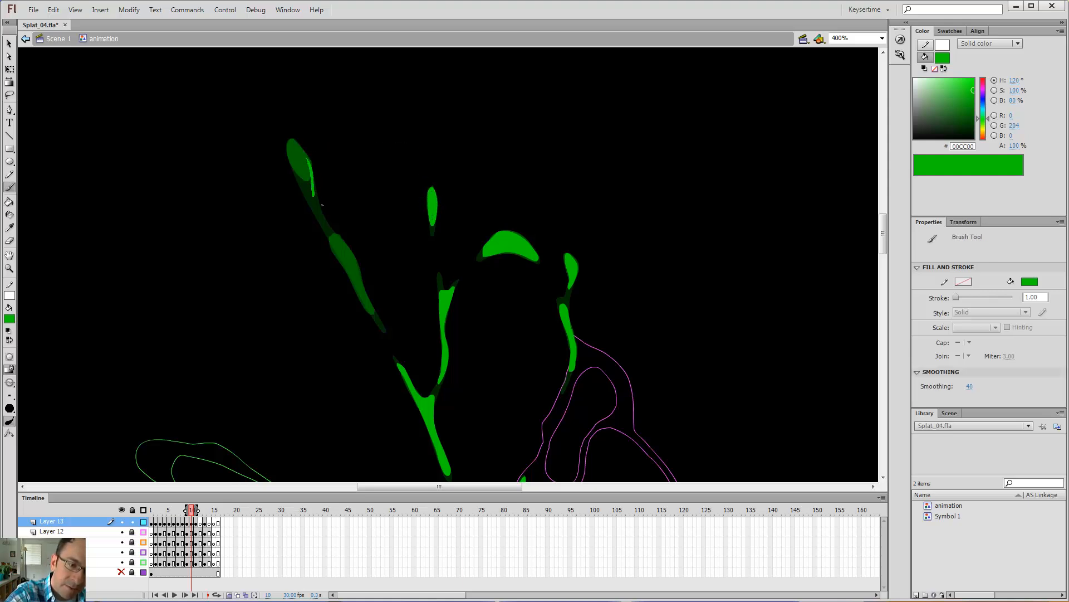
drag(291, 162, 300, 170)
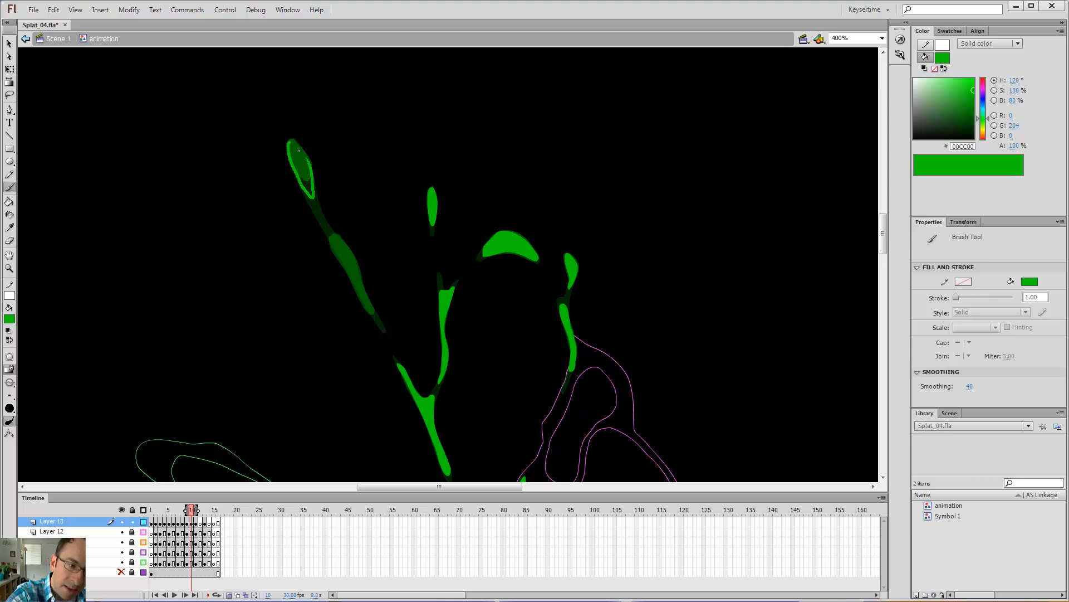
key(k)
click(305, 161)
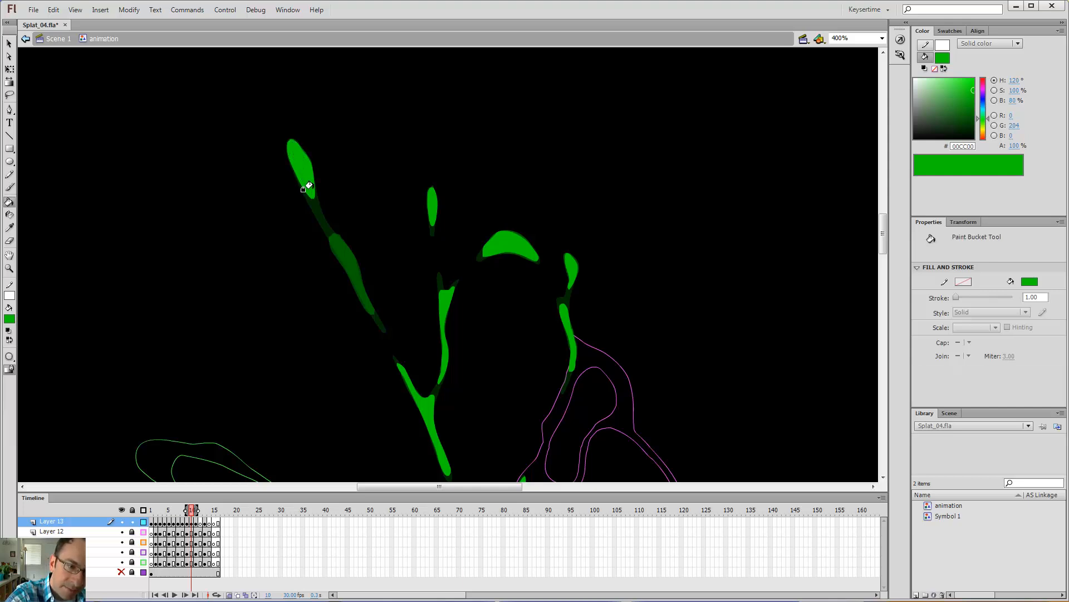
key(b)
drag(323, 222, 378, 321)
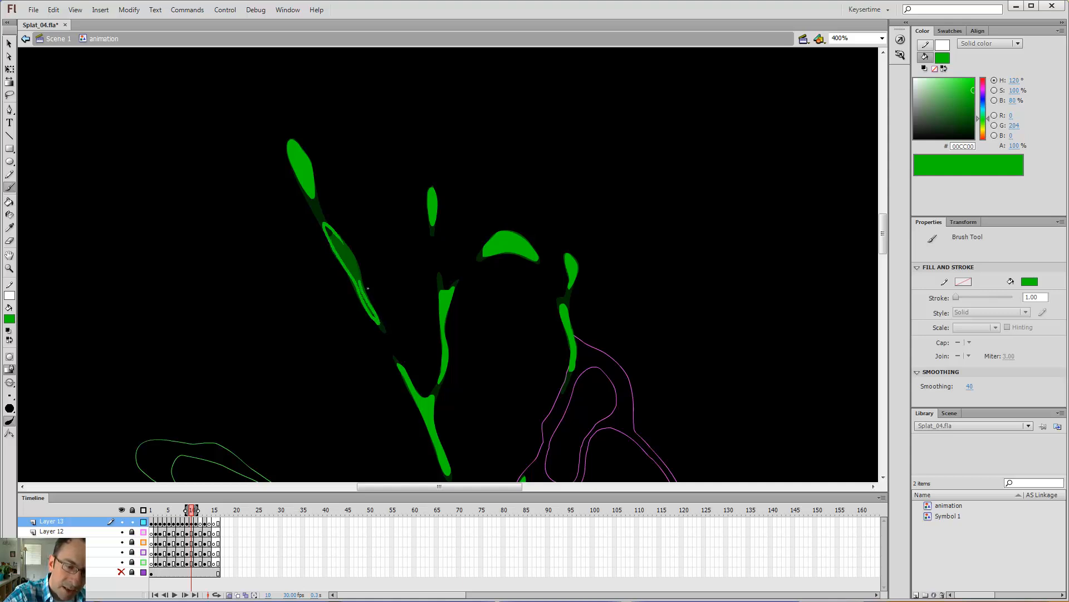
key(k)
click(329, 234)
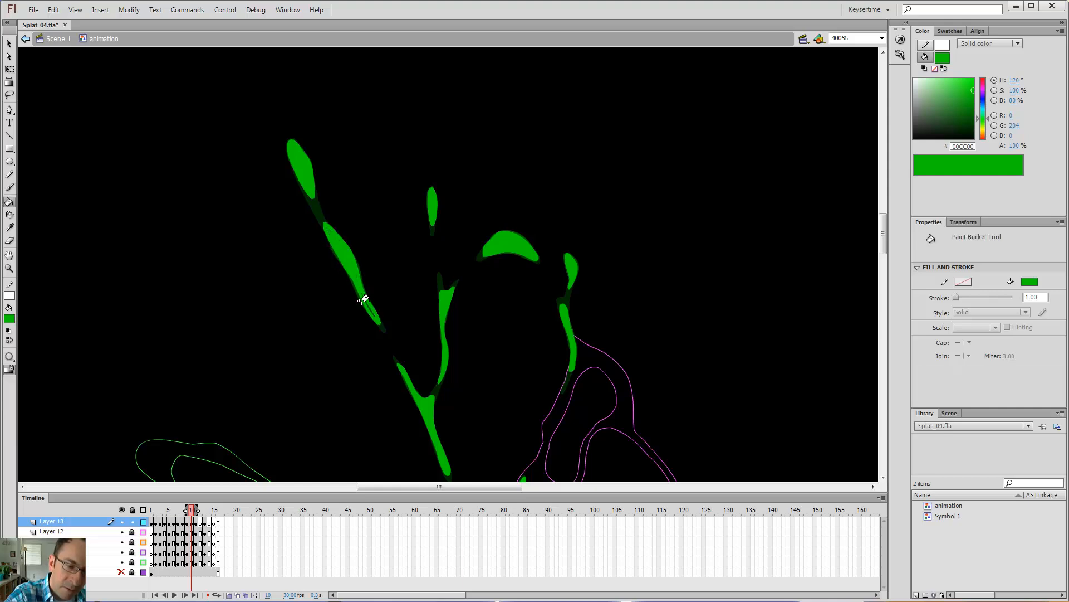
click(366, 305)
Advance to frame 12, outline the shrunken base blob with its single upward point, and fill it green
key(space)
drag(544, 380, 533, 246)
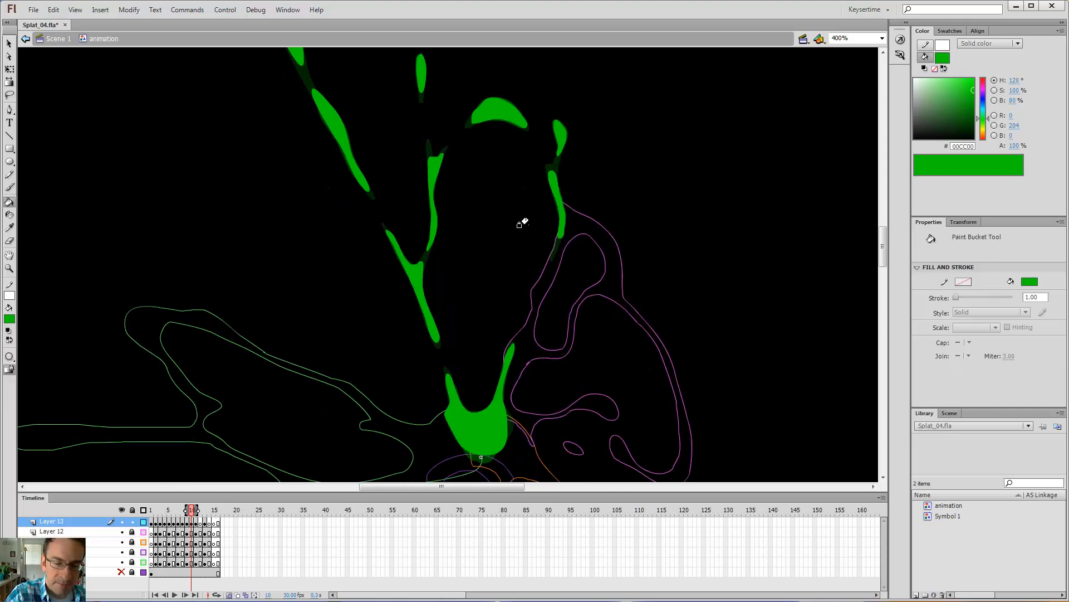
key(ctrl+minus)
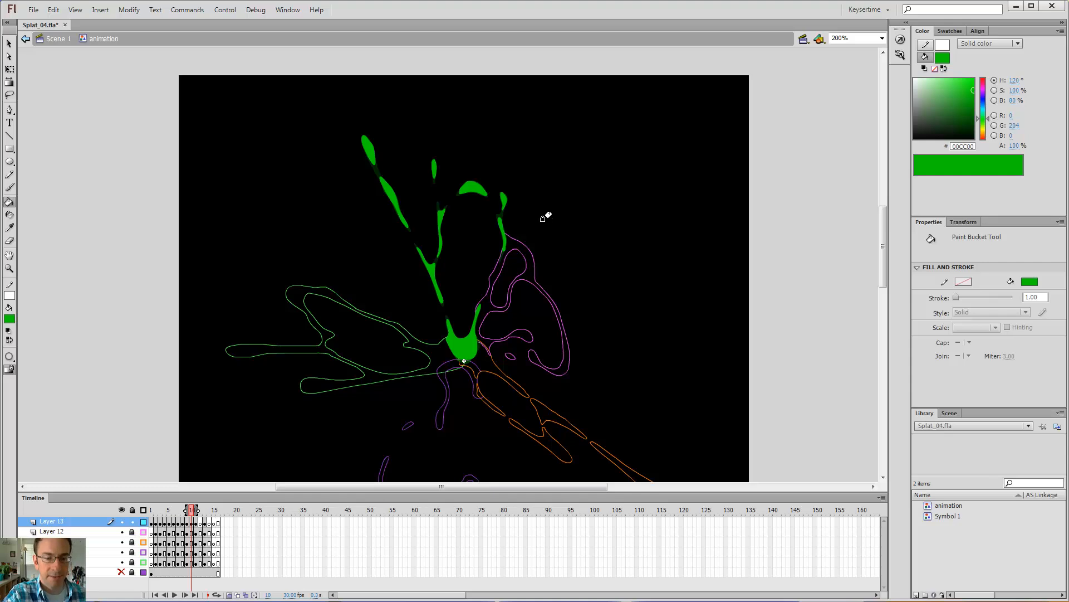
key(period)
key(period)
key(z)
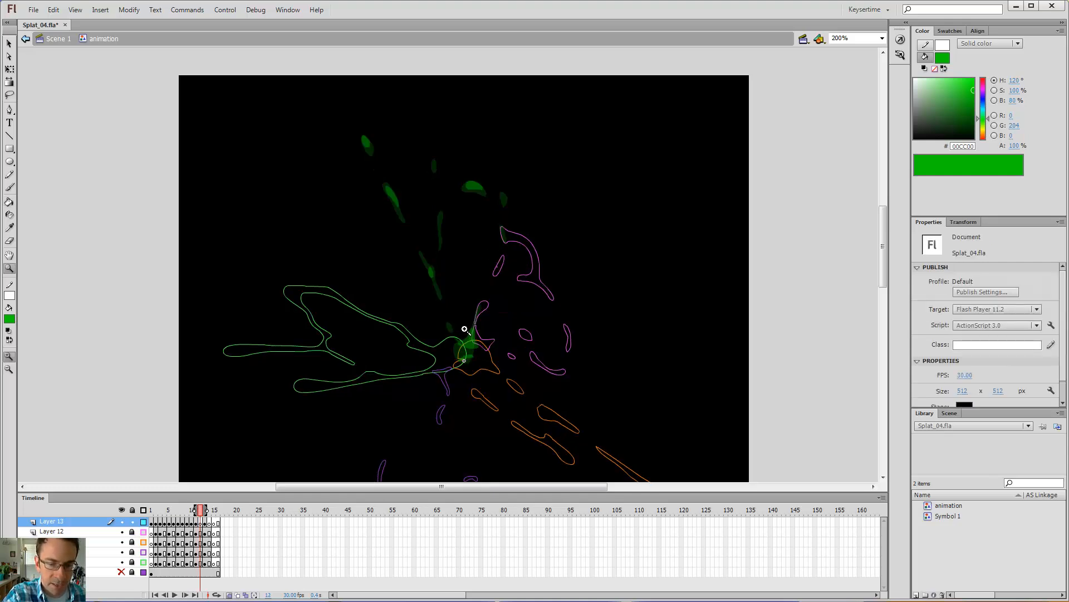
click(465, 330)
key(b)
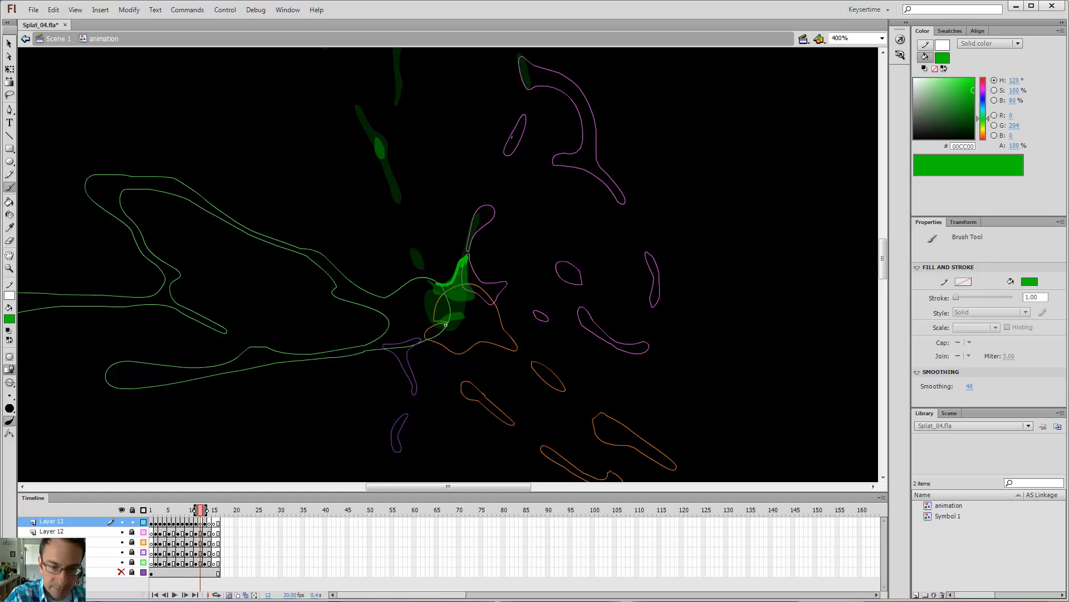
drag(429, 287, 433, 313)
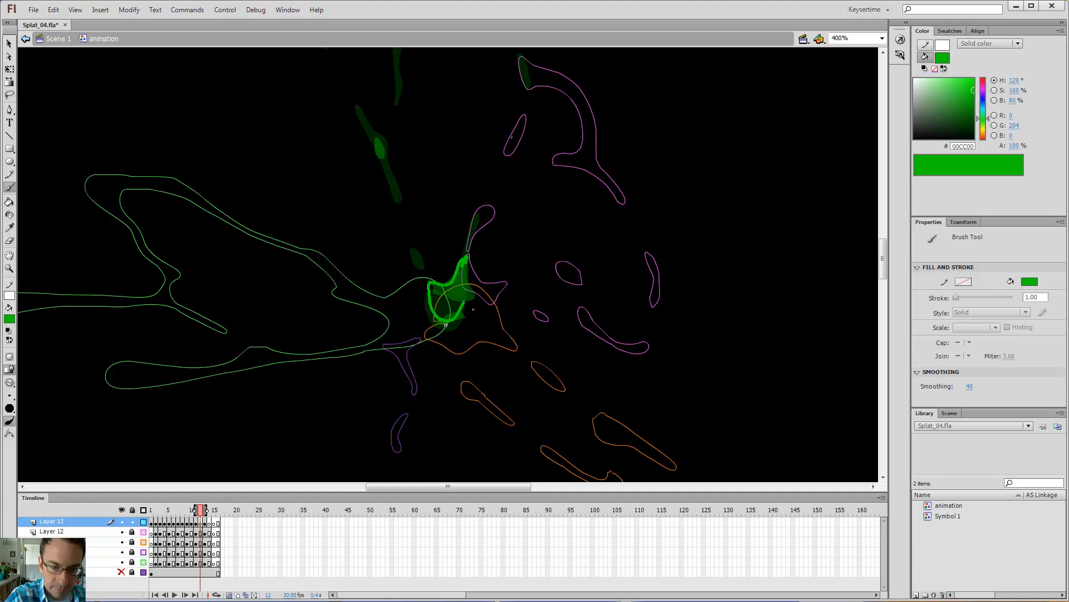
drag(465, 258, 461, 261)
key(k)
click(446, 296)
Outline the thin slanted remnant of the fork above the base blob and fill it green, checking against the previous frame
key(b)
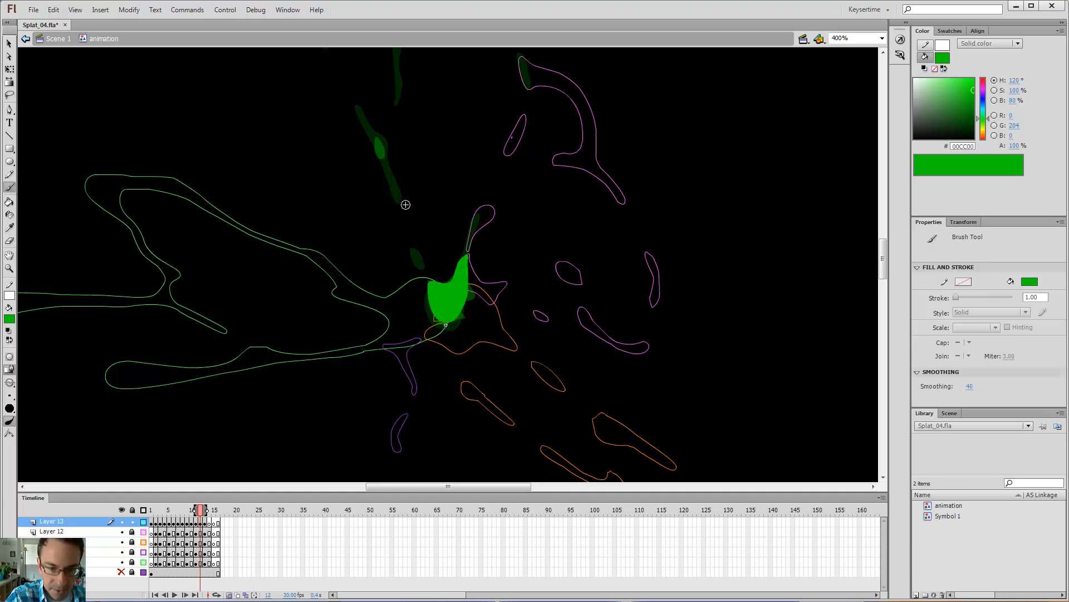
key(comma)
key(period)
mouse_move(396, 150)
mouse_down()
mouse_move(415, 205)
mouse_move(404, 211)
mouse_up()
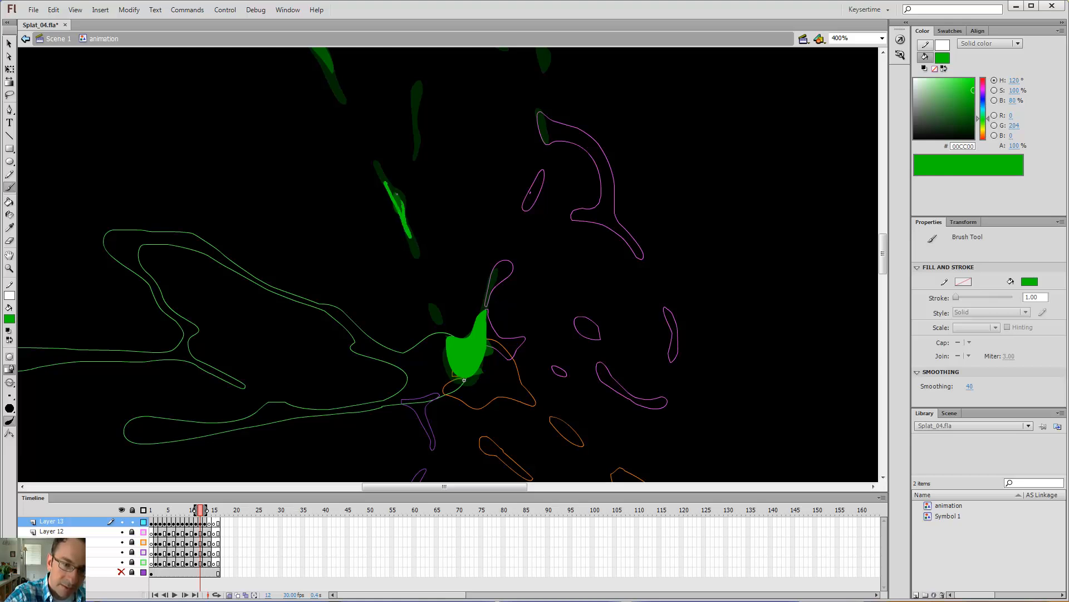
key(k)
click(393, 196)
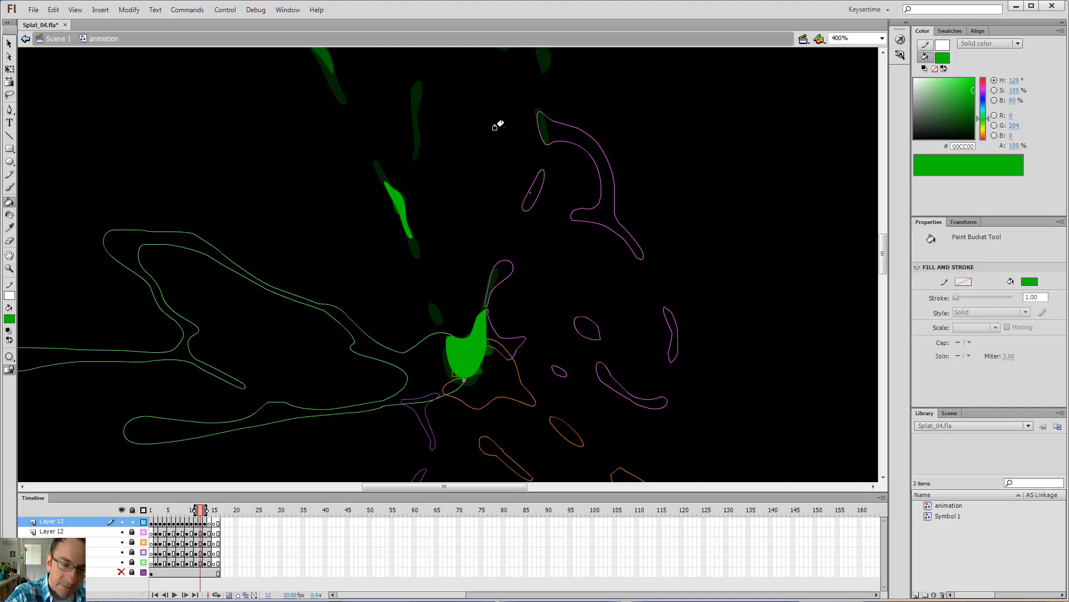
Paint a small green droplet at the upper end of the middle branch's onion-skinned shape
drag(494, 219, 494, 333)
key(comma)
key(period)
key(b)
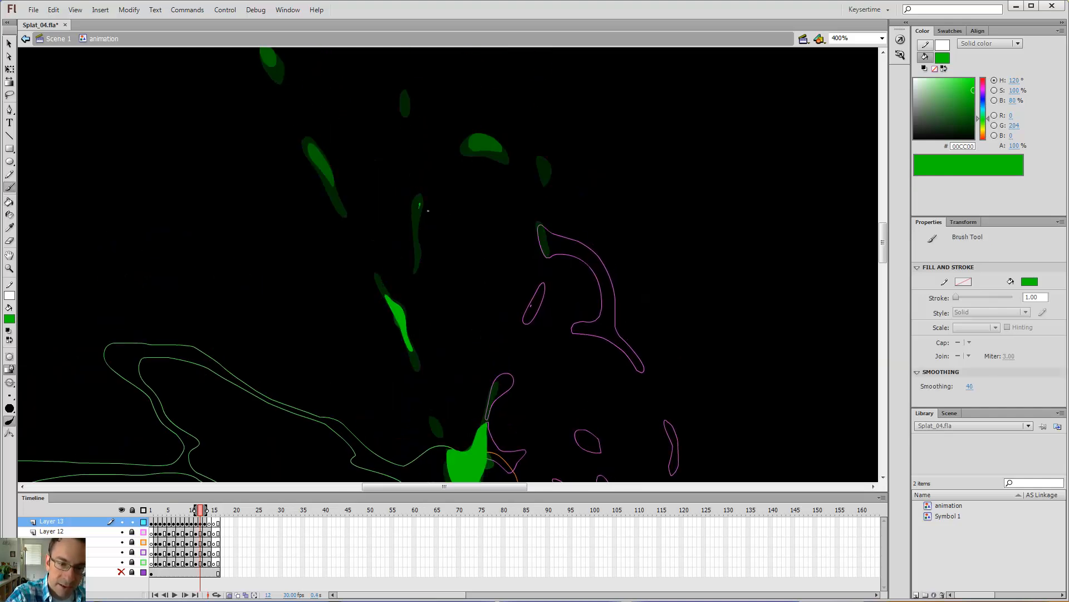
drag(417, 199, 418, 220)
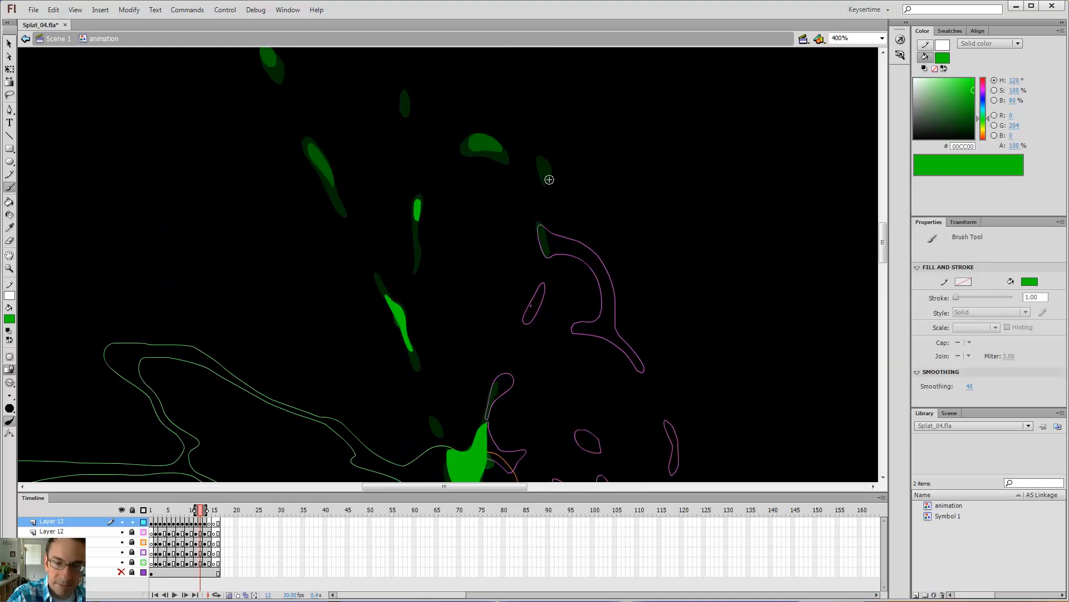
Outline a smaller crescent blob inside its onion-skinned shape and fill it green
key(comma)
key(period)
drag(496, 142, 509, 157)
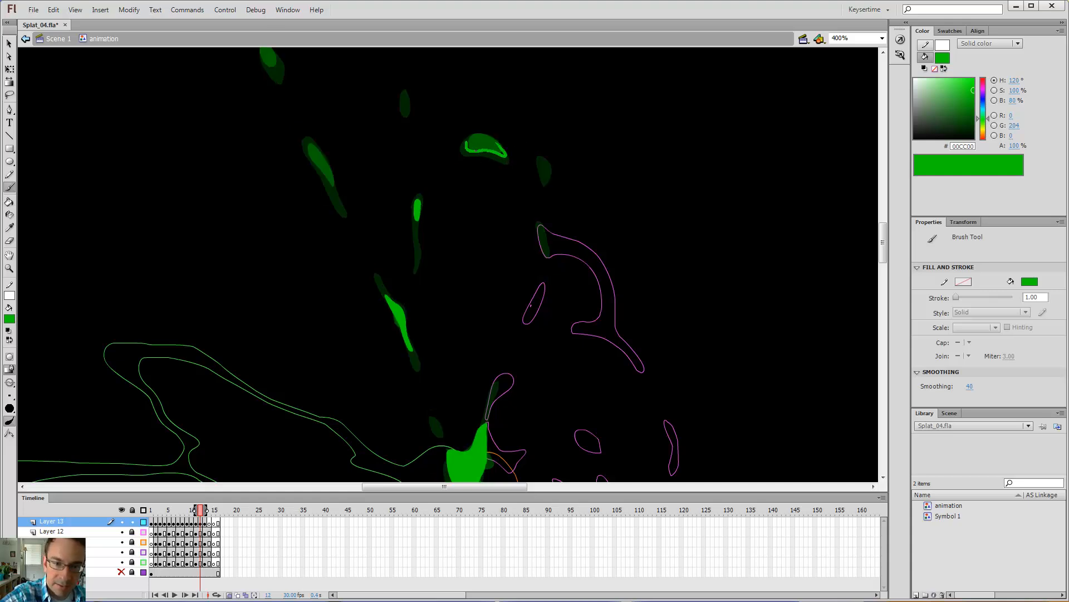
drag(493, 145, 487, 137)
key(k)
click(486, 140)
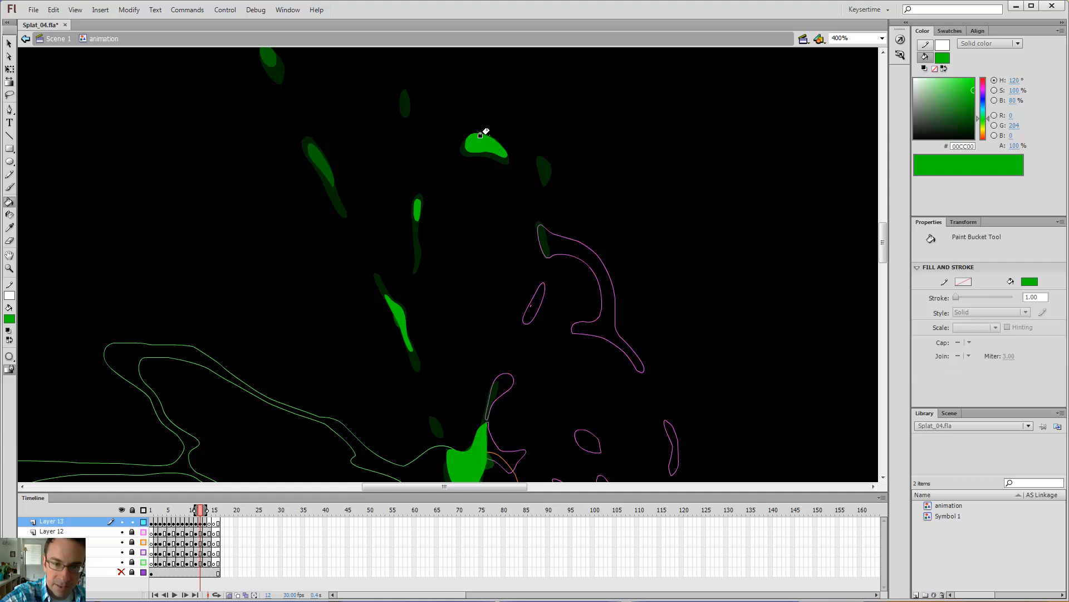
Outline the shortened elongated piece of the left branch and fill it green, checking against the previous frame
key(comma)
key(period)
key(b)
mouse_move(311, 145)
mouse_down()
mouse_move(345, 207)
mouse_move(315, 153)
mouse_move(333, 172)
mouse_up()
key(k)
click(322, 163)
Outline the small oval droplet at the far tip of the left branch and fill it green
drag(384, 215, 439, 450)
key(b)
drag(322, 282, 329, 290)
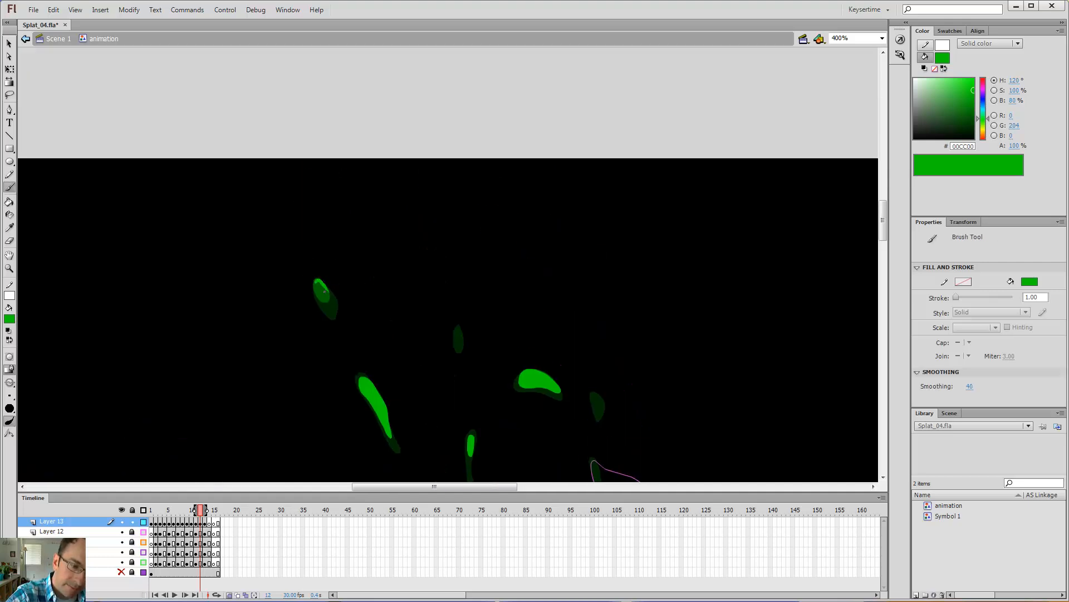
key(k)
click(319, 290)
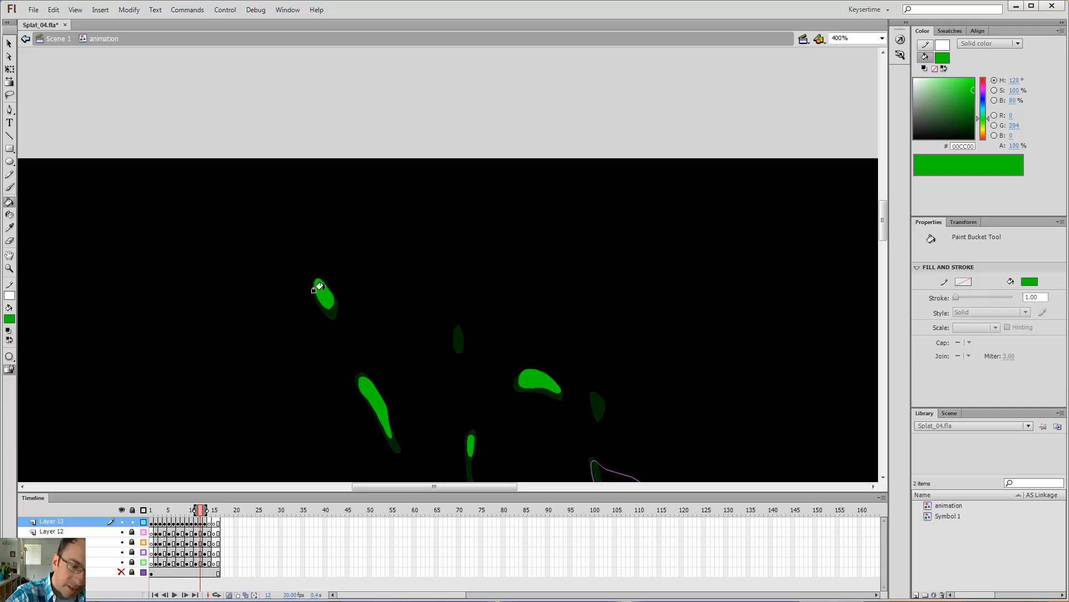
Reshape the left edge of the droplet at the left branch's far tip to follow its onion-skinned shape
key(v)
key(z)
click(320, 289)
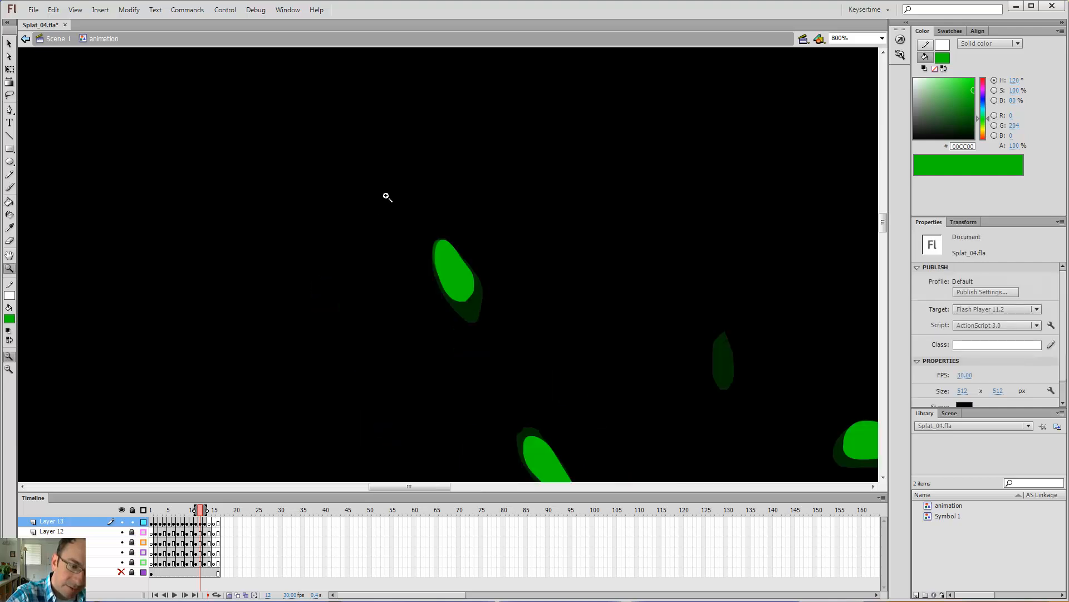
click(445, 255)
key(v)
drag(438, 241, 430, 277)
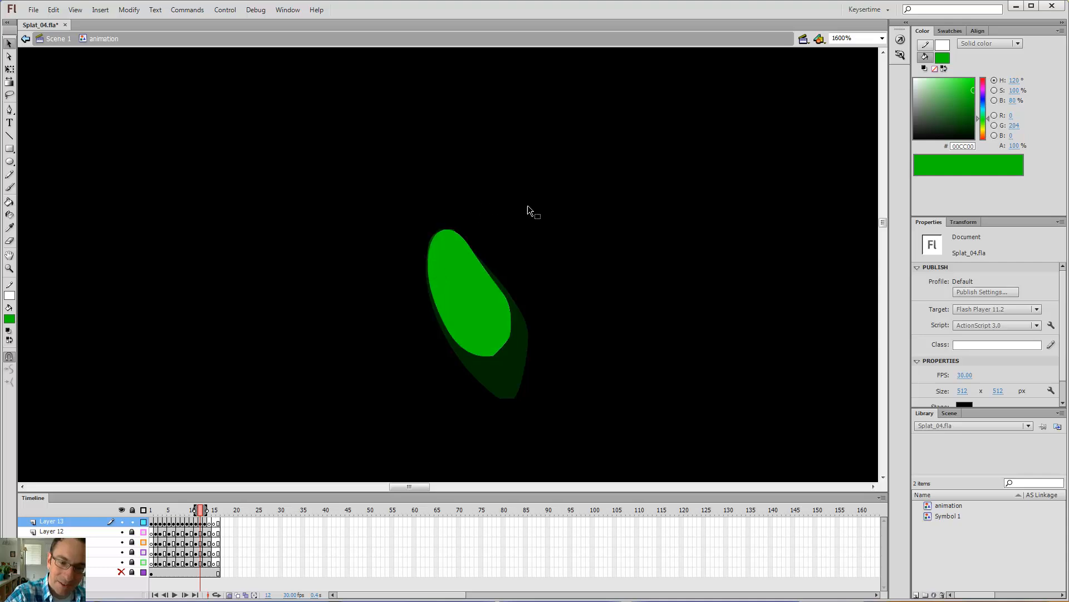
key(ctrl+minus)
key(ctrl+minus)
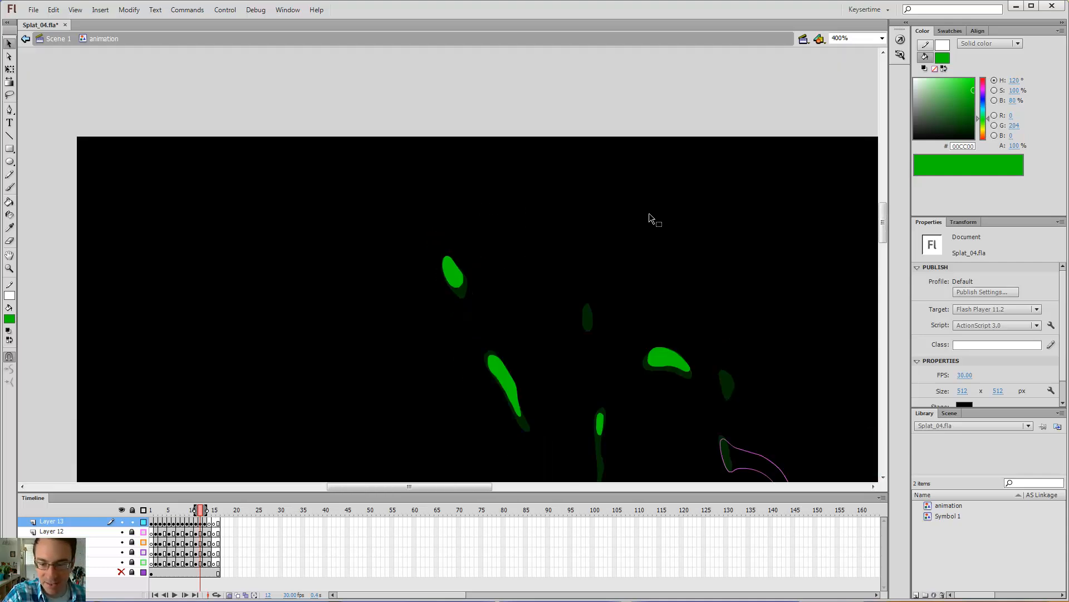
Outline the shrunken central blob on frame 14 of Layer 13 inside its onion-skinned shape and fill it green
drag(628, 212, 596, 85)
key(ctrl+minus)
key(comma)
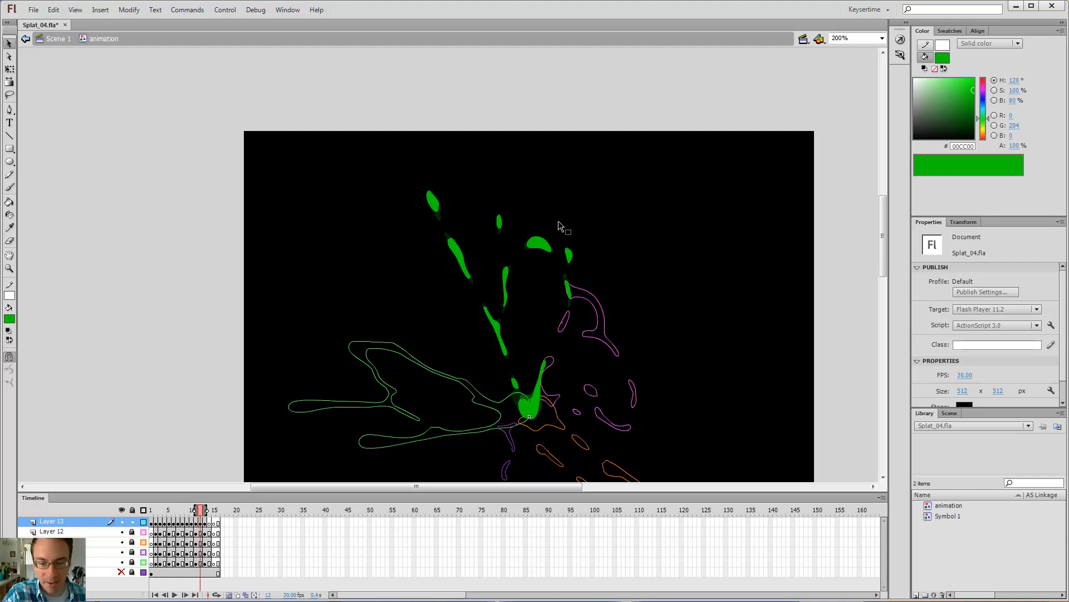
key(period)
key(period)
key(period)
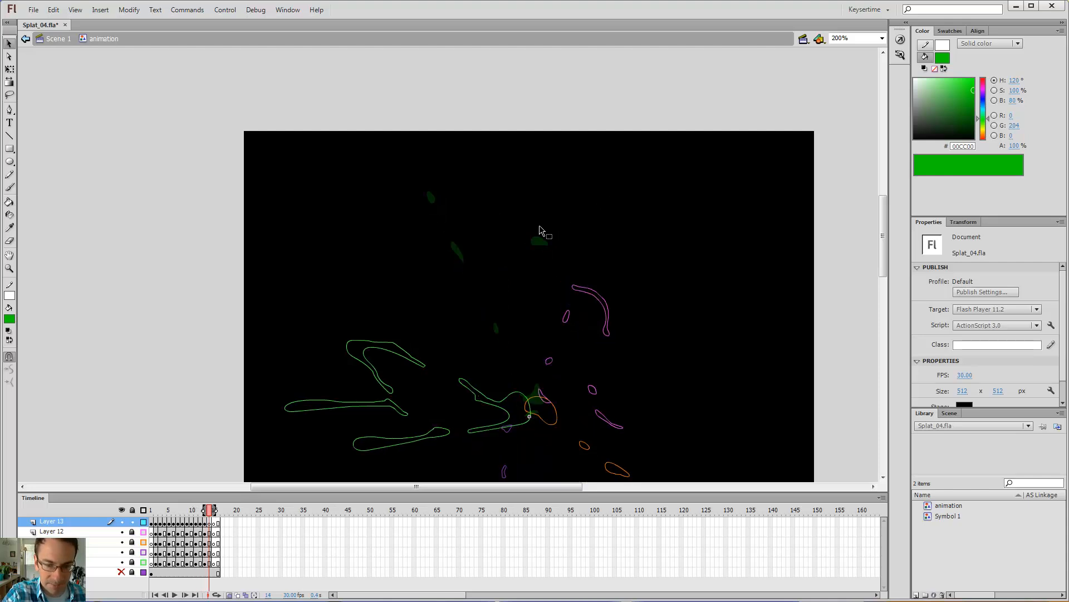
key(z)
click(536, 252)
key(b)
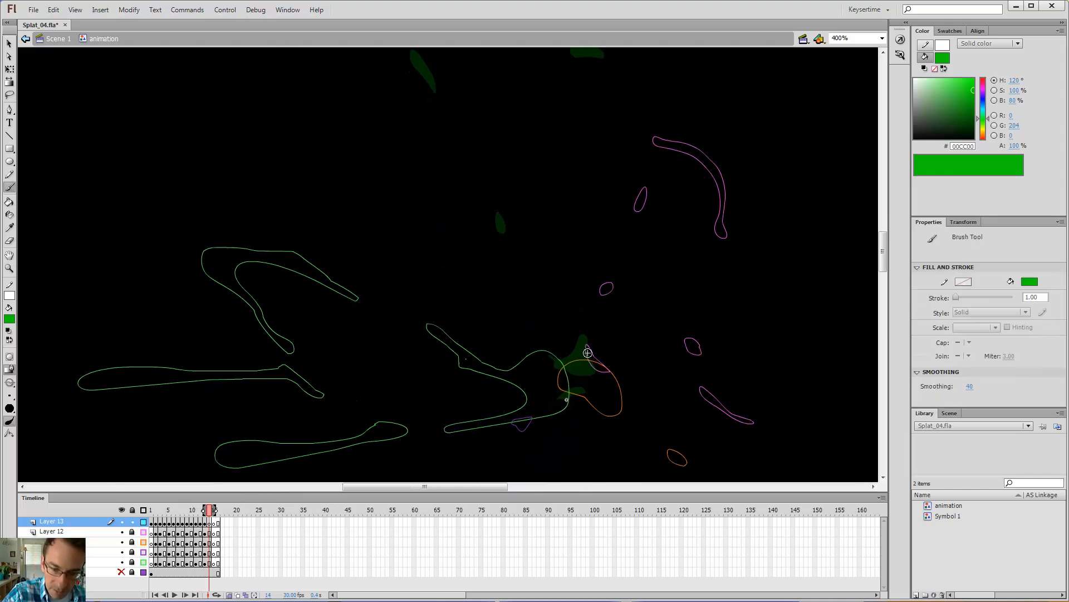
mouse_move(587, 352)
mouse_down()
mouse_move(565, 373)
mouse_move(602, 377)
mouse_move(587, 347)
mouse_up()
key(k)
click(577, 365)
Outline a small remnant of the crescent blob inside its onion-skinned shape on frame 14 and fill it green
mouse_move(592, 65)
mouse_down()
mouse_move(597, 248)
mouse_move(587, 305)
mouse_up()
key(comma)
drag(583, 284, 571, 287)
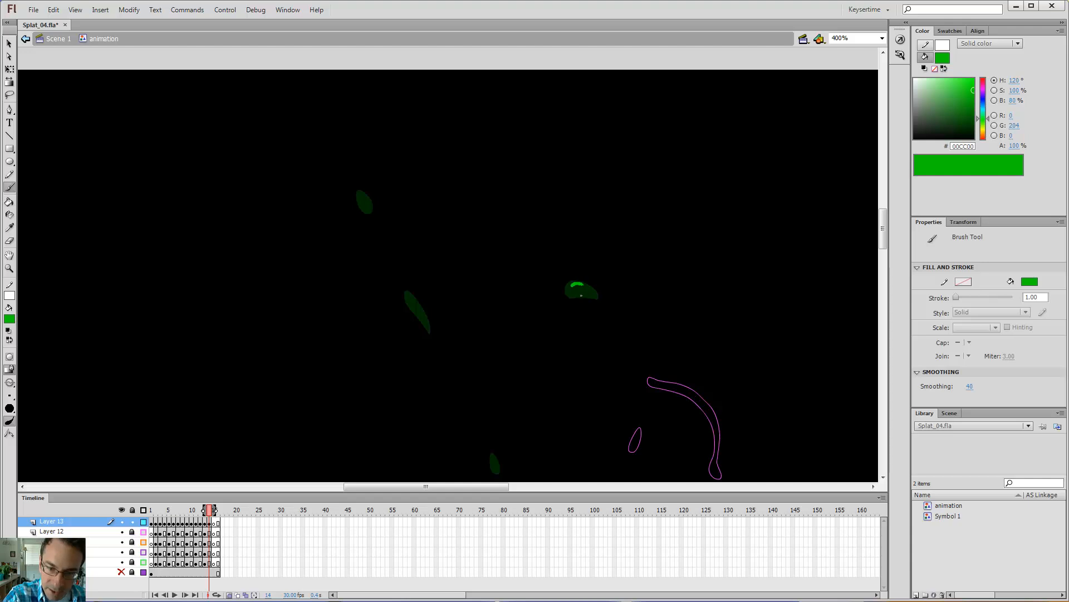
key(k)
click(579, 287)
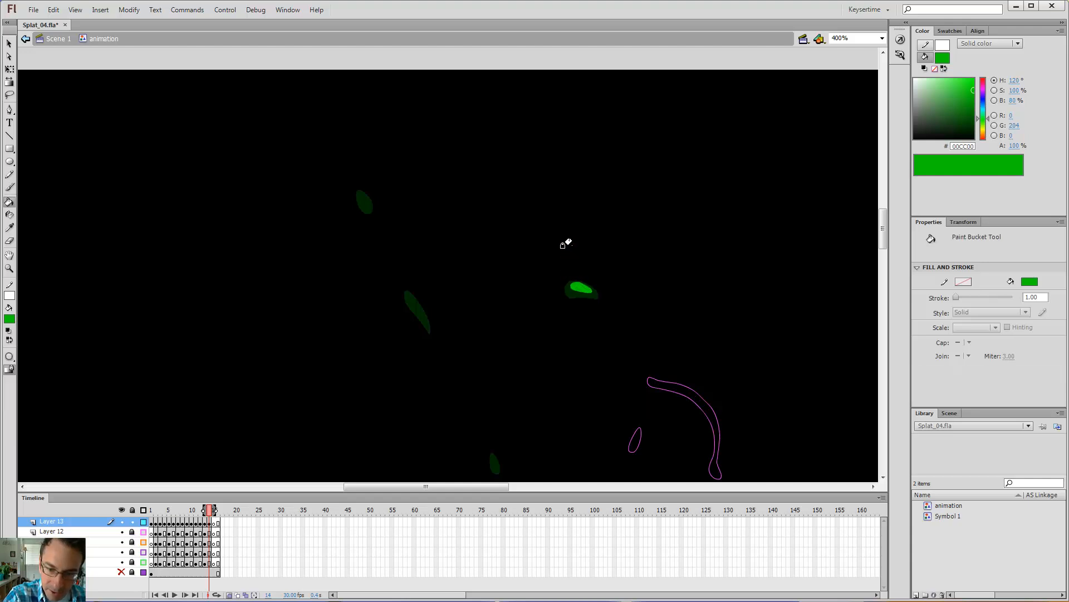
key(comma)
key(period)
key(ctrl+minus)
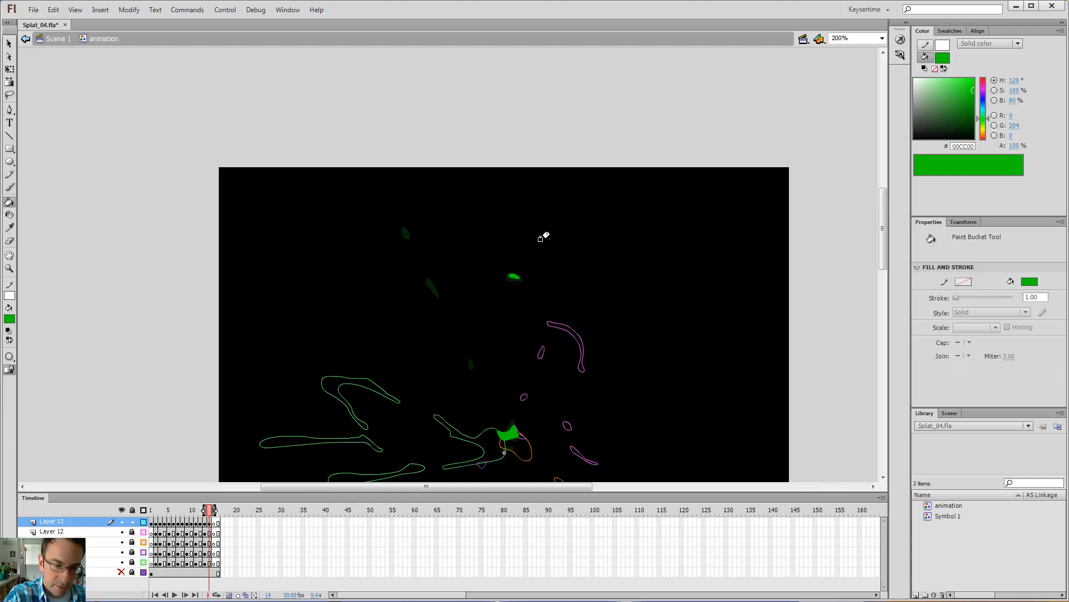
Compare with the previous frame, then paint a small green droplet at the upper end of the left branch's elongated onion-skinned piece
key(comma)
key(period)
key(comma)
key(period)
key(z)
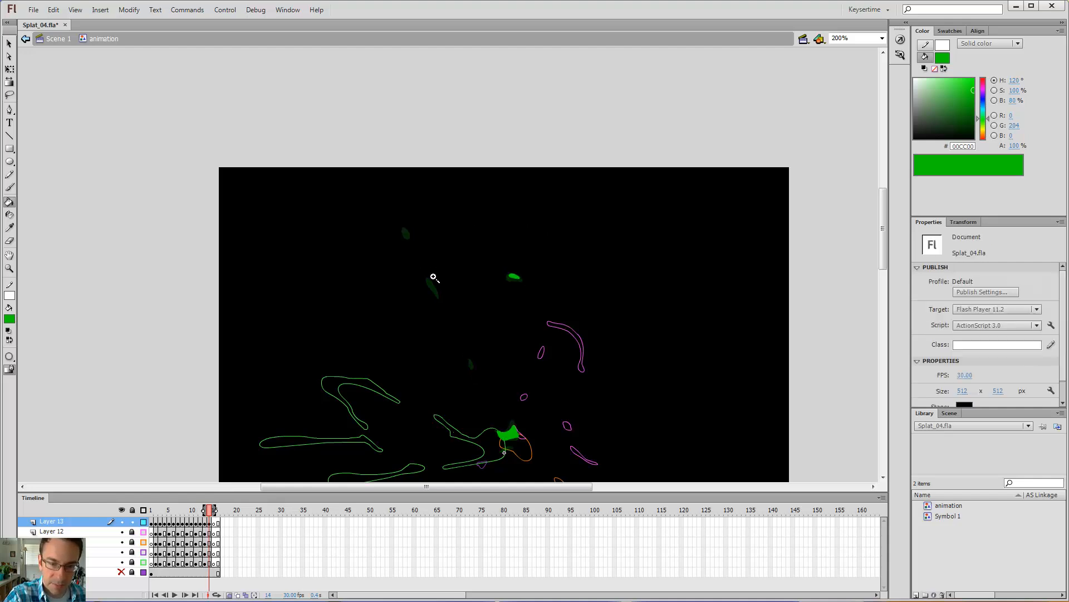
click(435, 278)
key(b)
key(k)
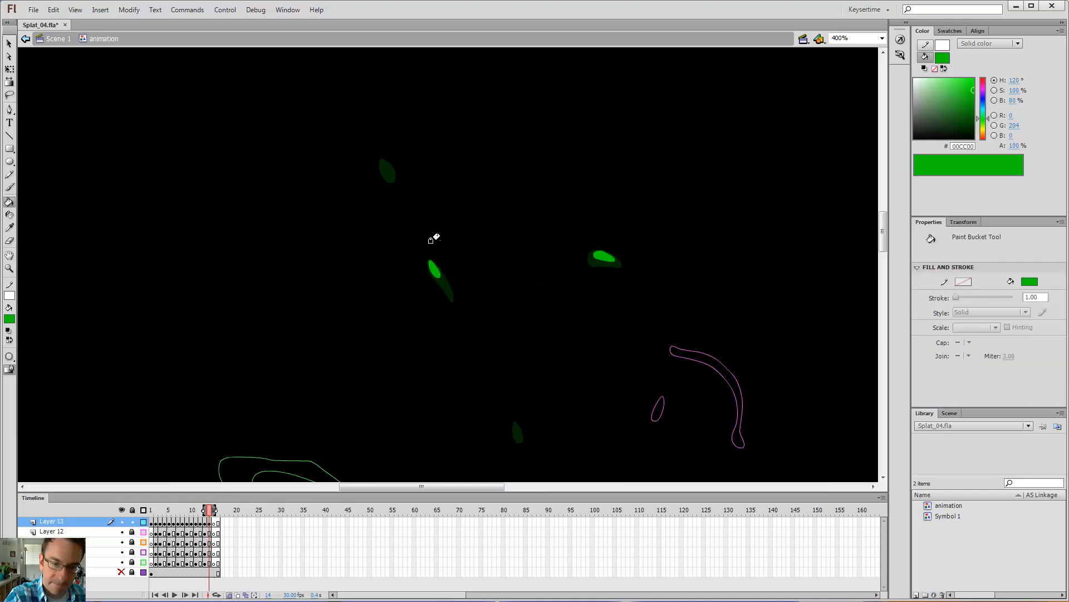
Step back and forth through the Layer 13 frames to check how the green splat breaks up
key(ctrl+minus)
key(comma)
key(comma)
key(comma)
key(comma)
key(comma)
key(comma)
key(comma)
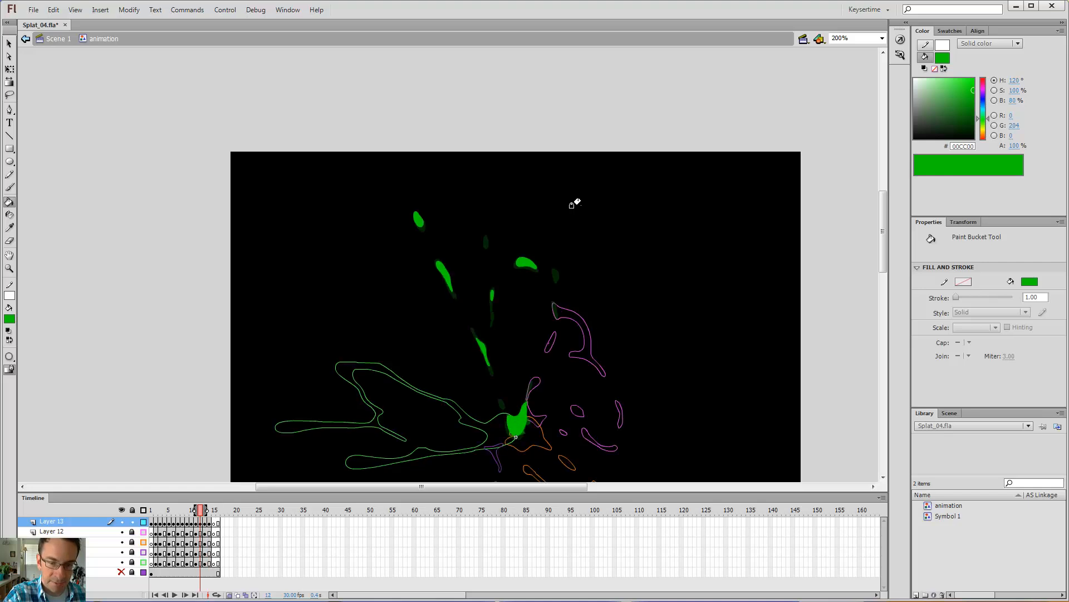
key(period)
key(period)
key(period)
key(period)
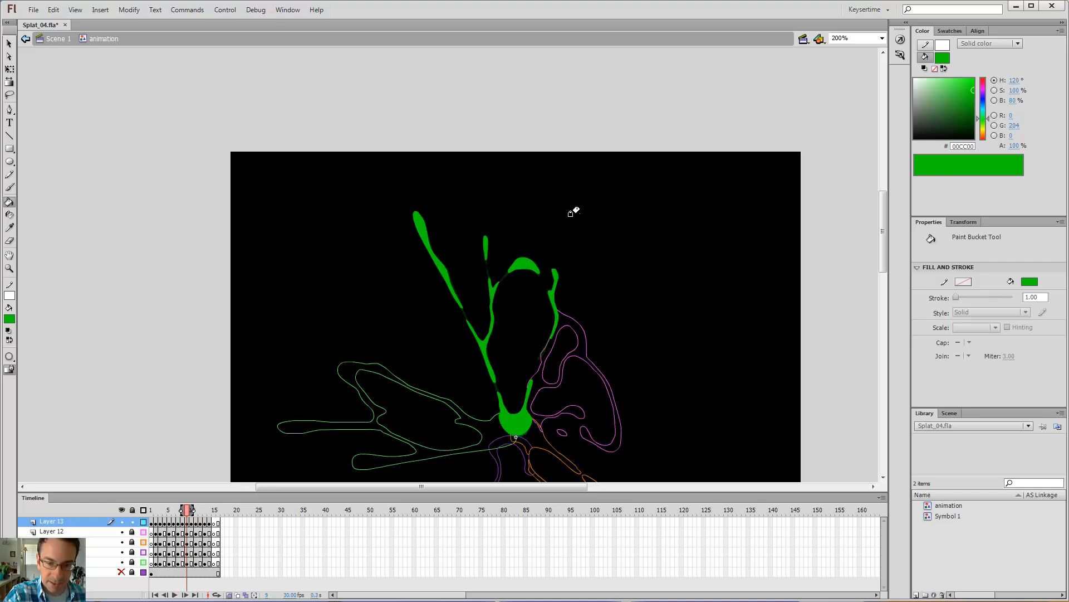
Save the document, then play the splat animation as a test movie and close the preview
key(ctrl+s)
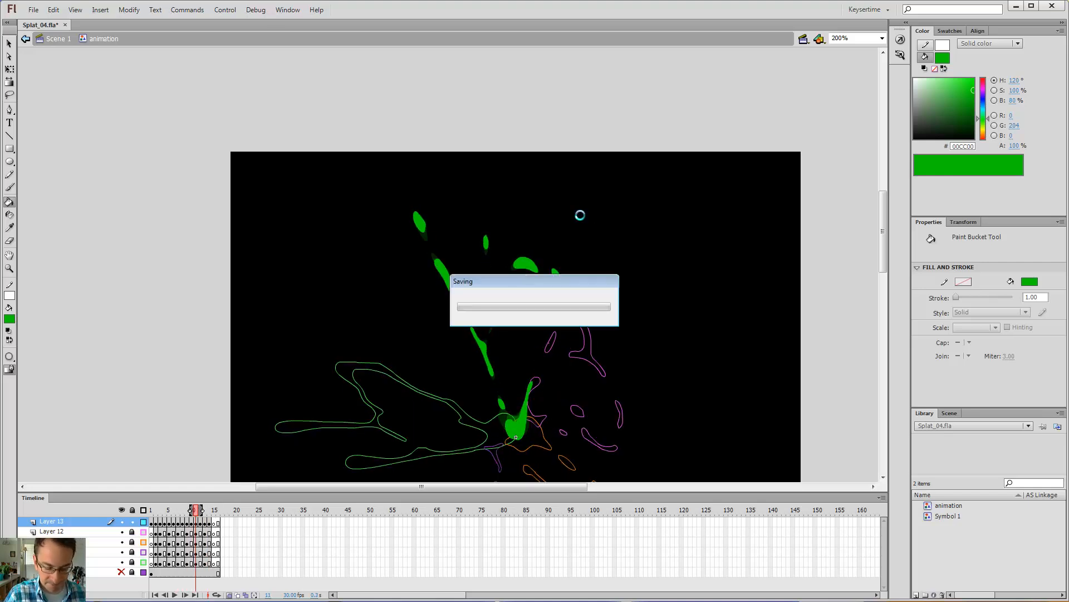
key(ctrl+Return)
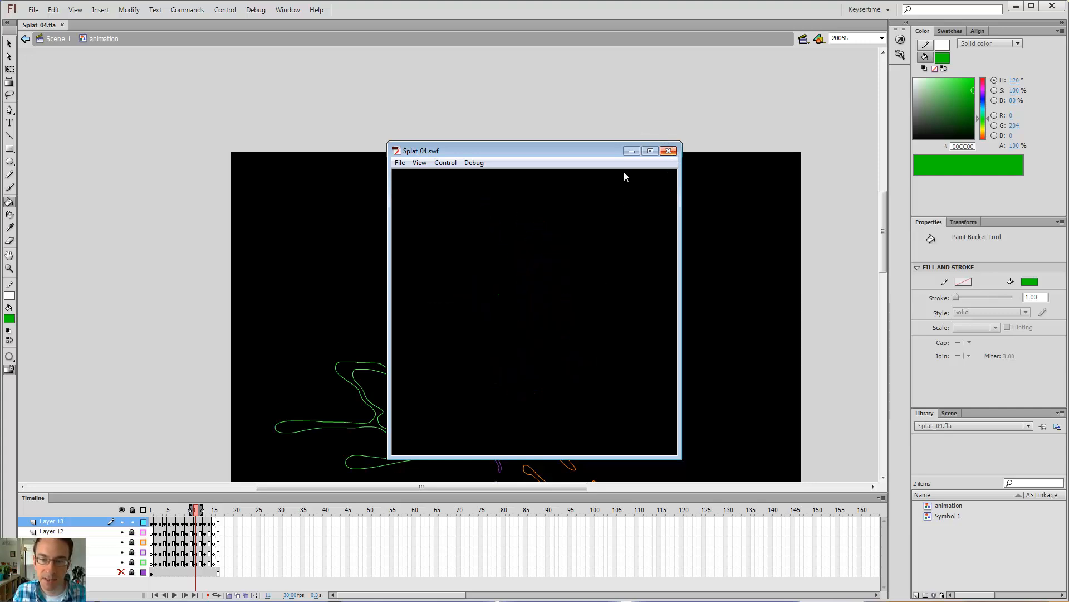
click(670, 151)
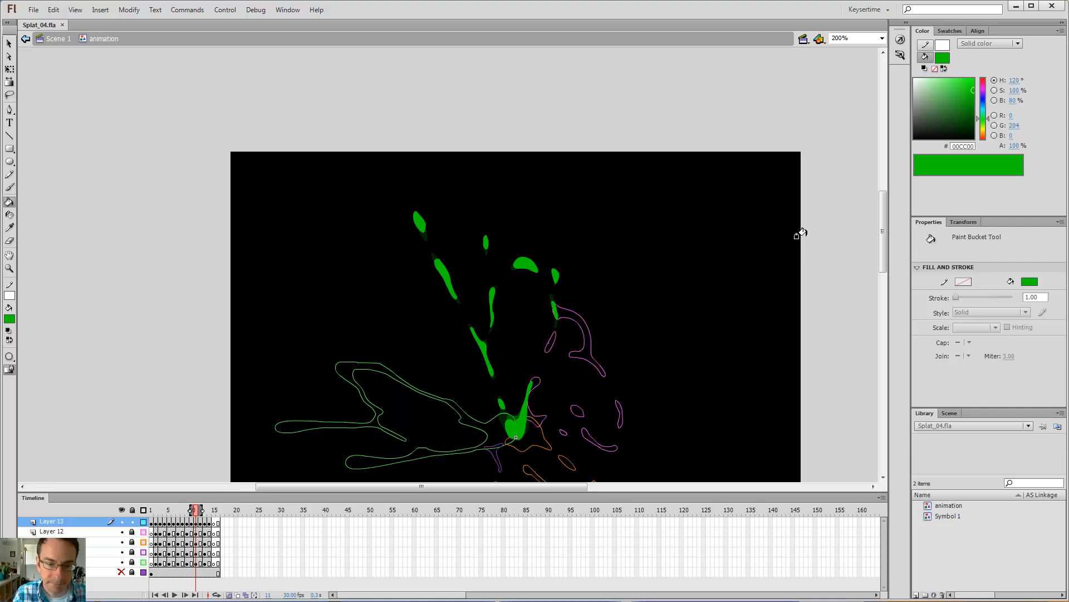
Insert blank keyframes on Layer 12 from frame 4 to frame 14 and unlock the layer
drag(166, 534, 211, 534)
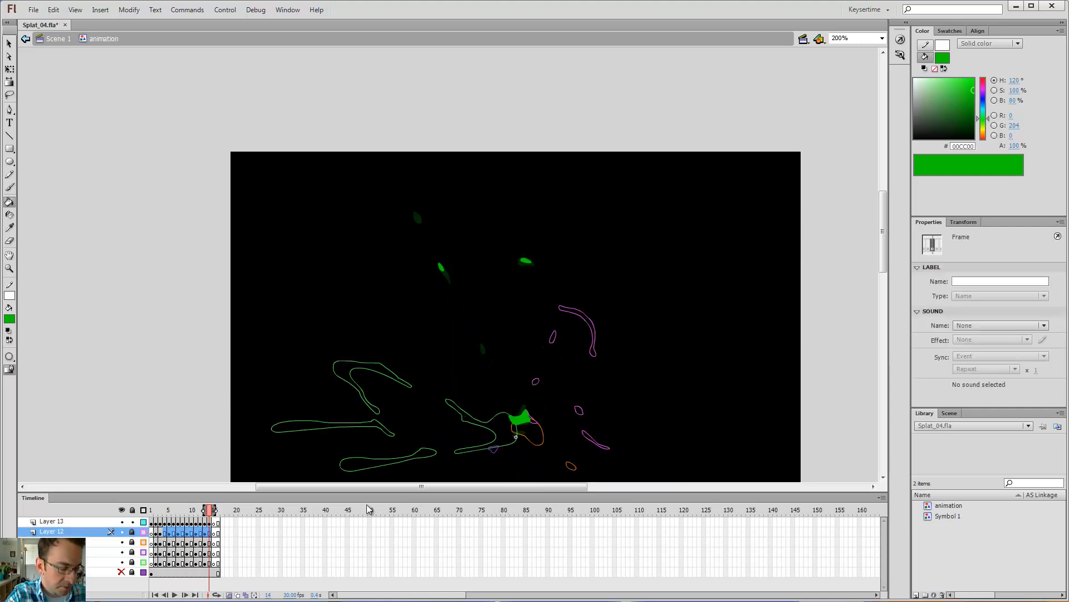
key(F7)
click(132, 532)
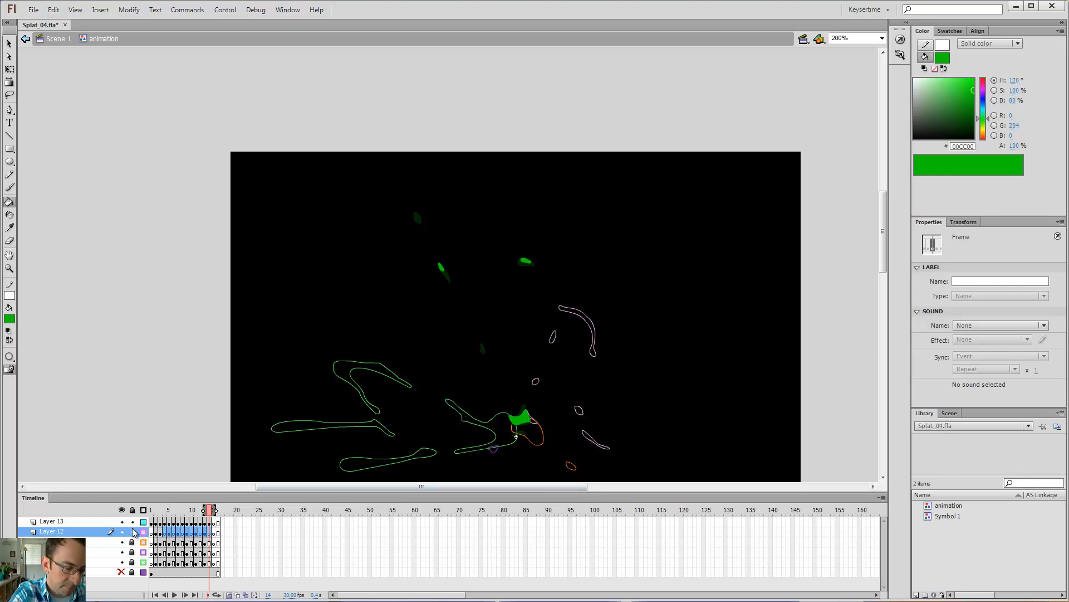
Lock Layer 13 and display it as outlines, and switch Layer 12 from outlines to filled display
click(133, 522)
click(144, 534)
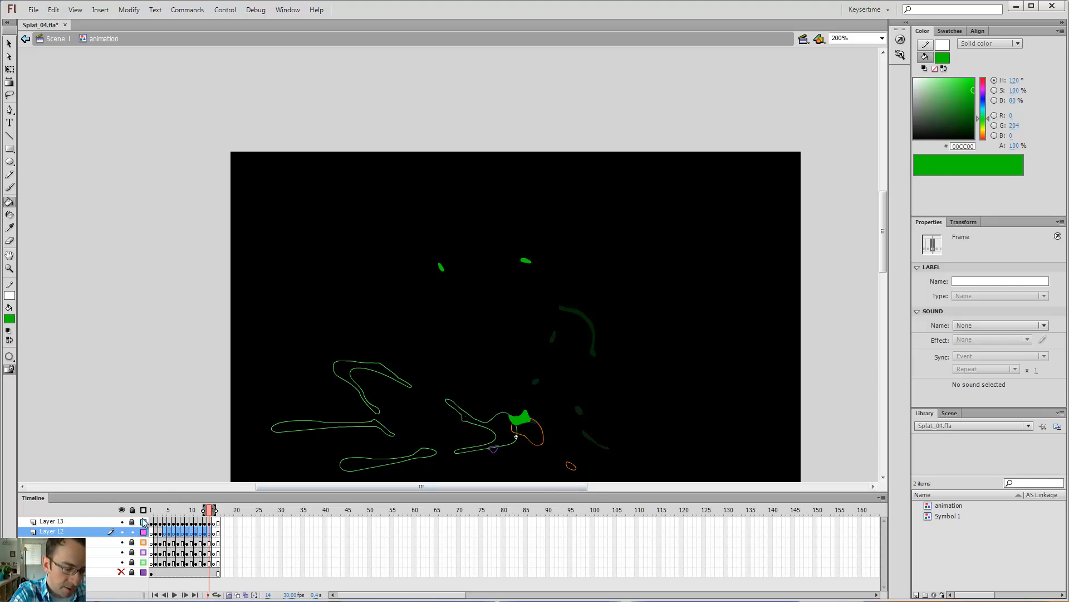
click(143, 523)
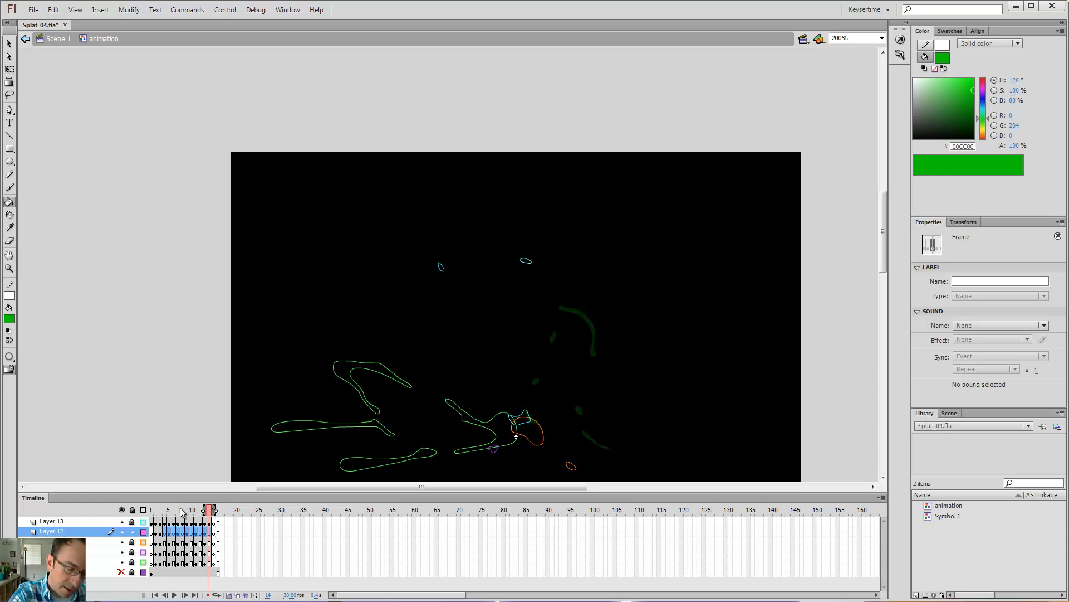
click(164, 510)
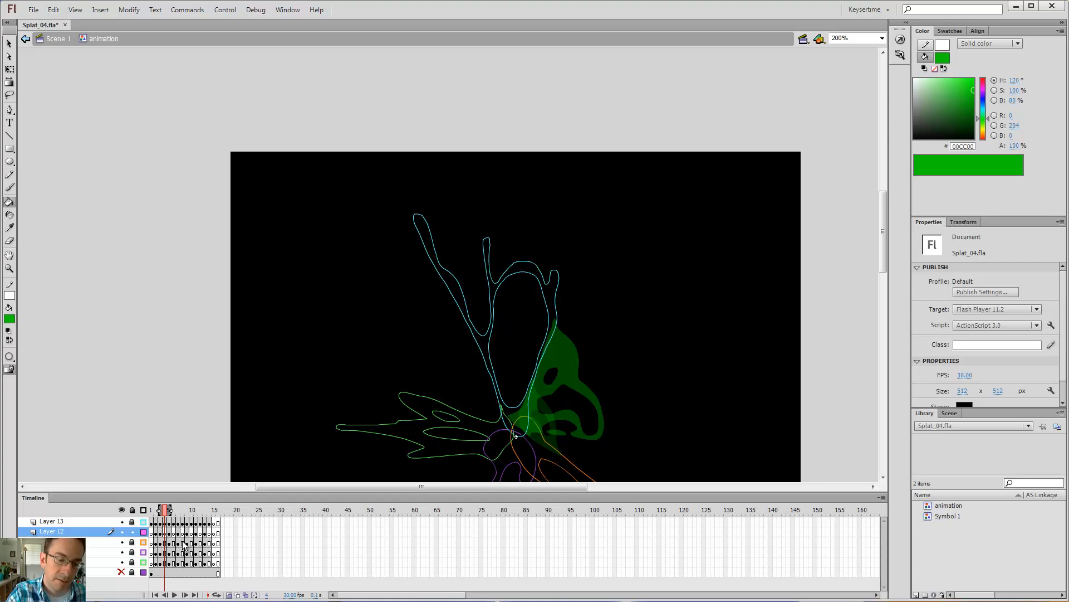
key(space)
drag(561, 374, 553, 293)
key(b)
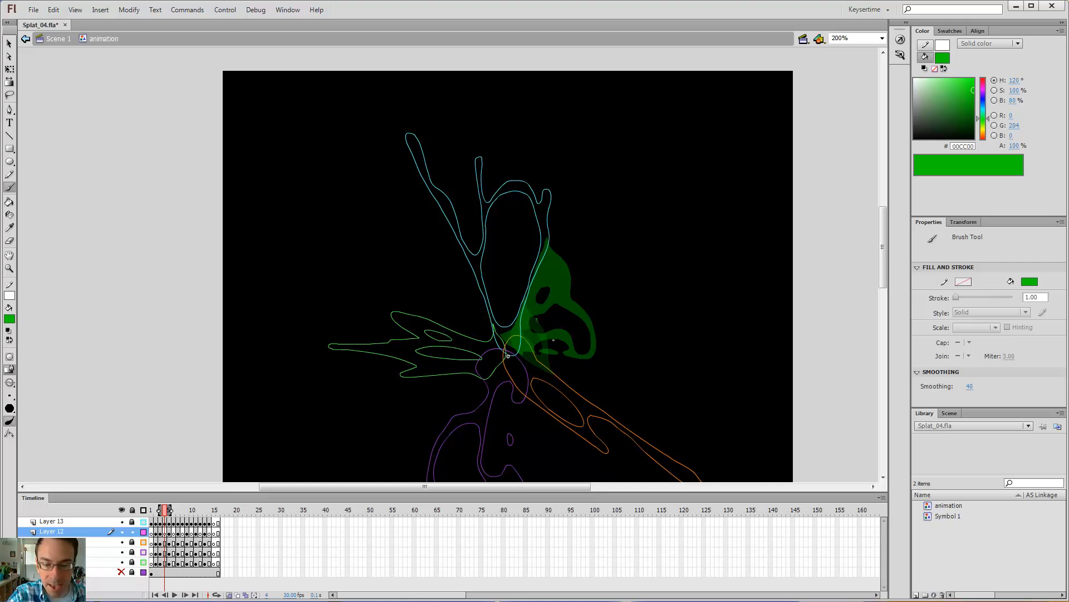
drag(537, 317, 550, 348)
key(v)
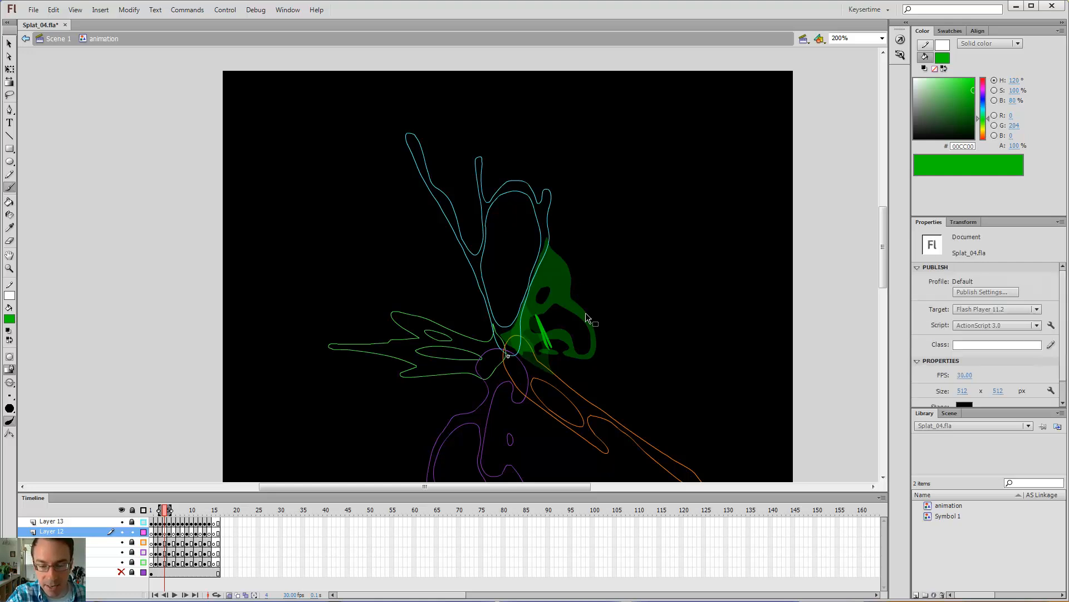
Scale the green shape on frame 3 of Layer 12 down toward the splat's centre to about 32.75 by 59.15 px
key(comma)
key(comma)
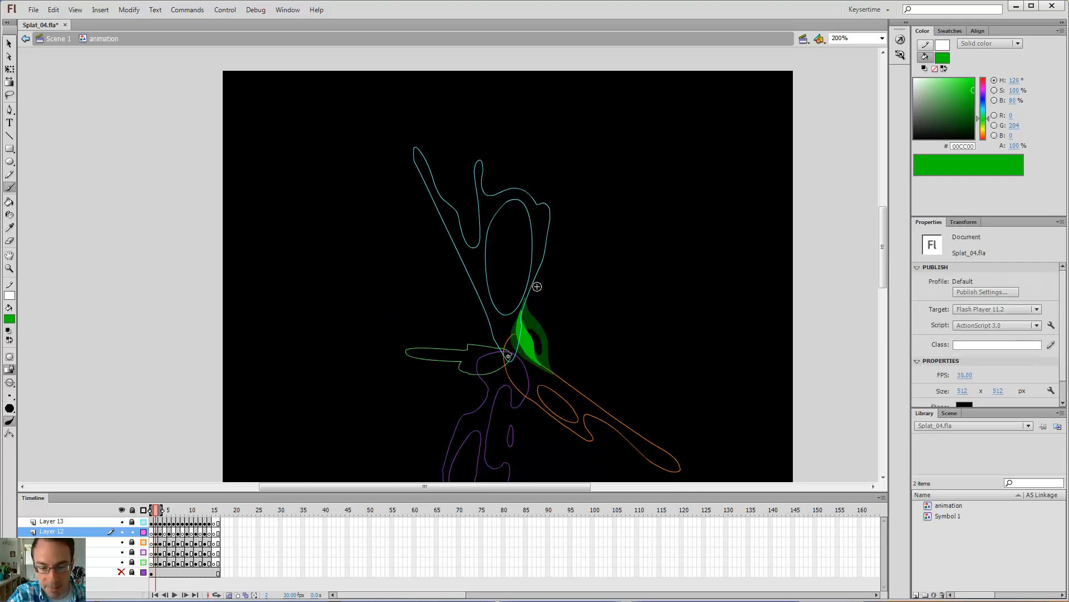
key(period)
key(comma)
key(period)
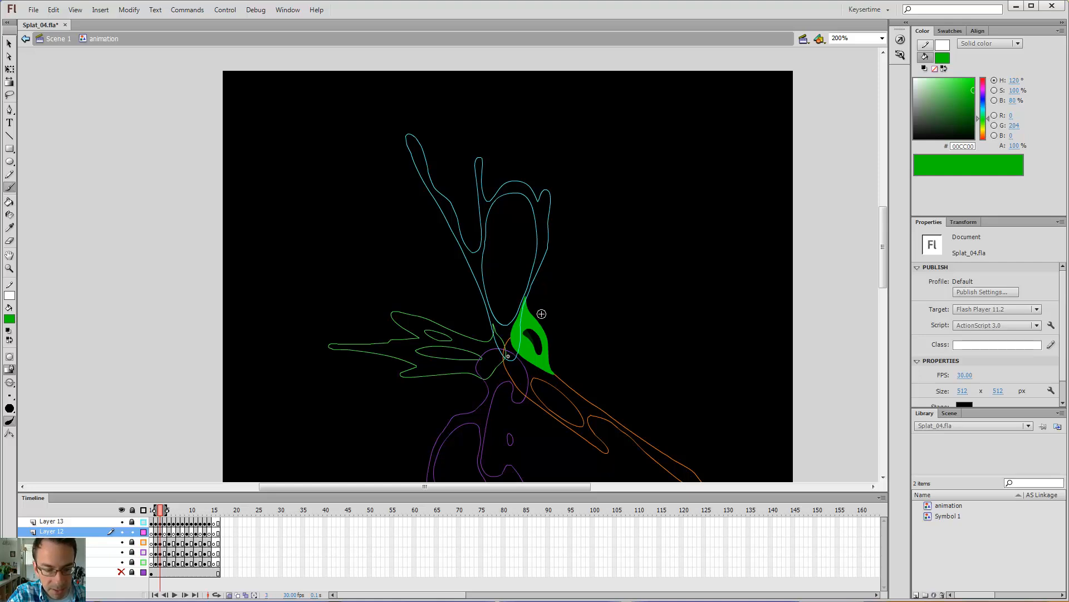
key(e)
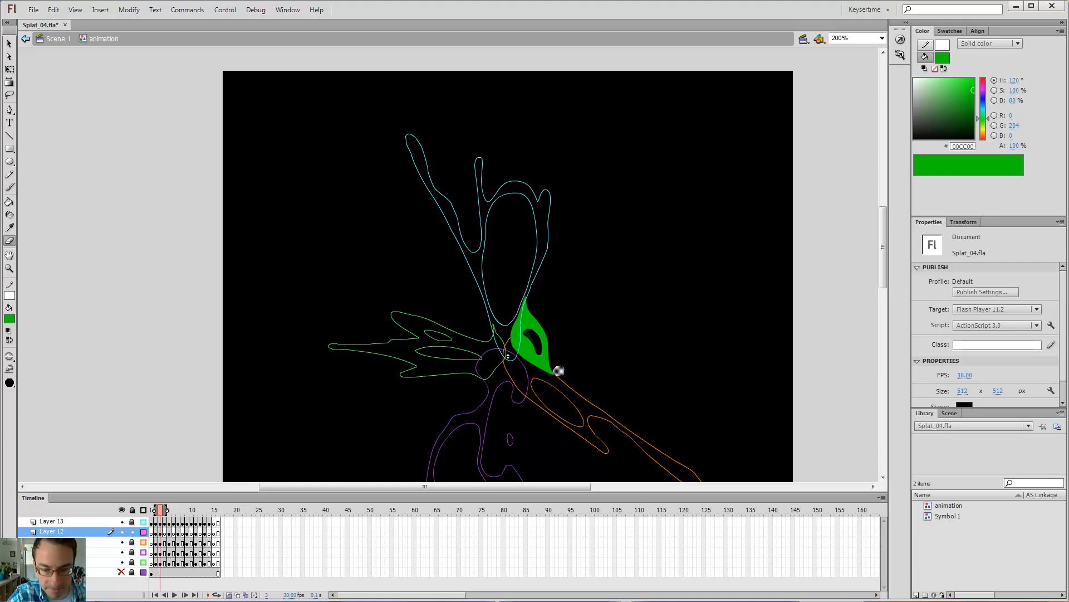
key(q)
click(544, 361)
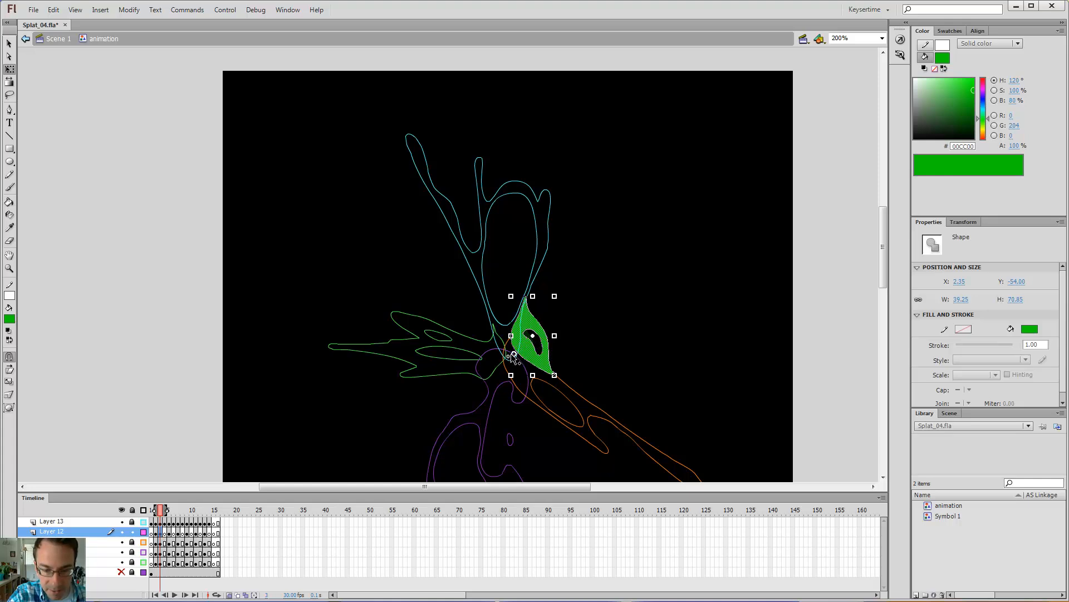
drag(508, 357, 508, 357)
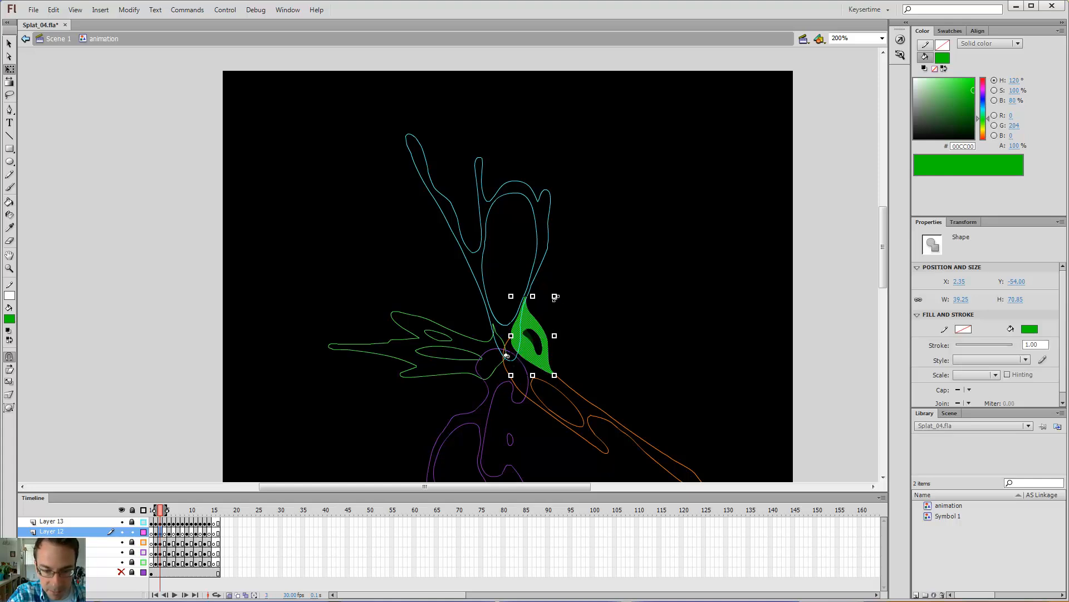
drag(554, 296, 548, 305)
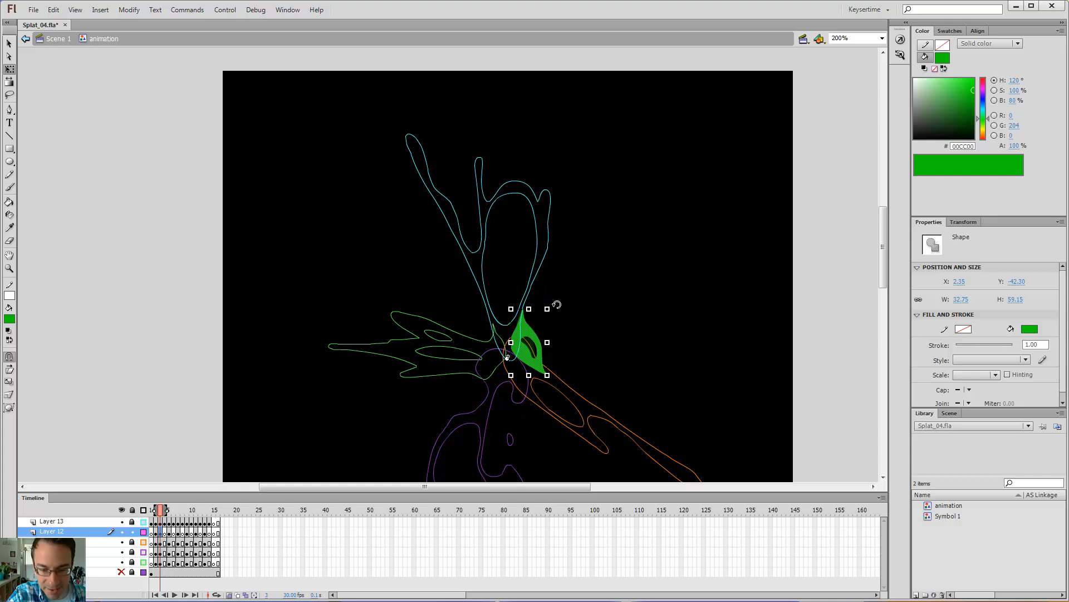
Fill the hole inside the scaled-down shape on frame 3 with green
click(571, 320)
key(b)
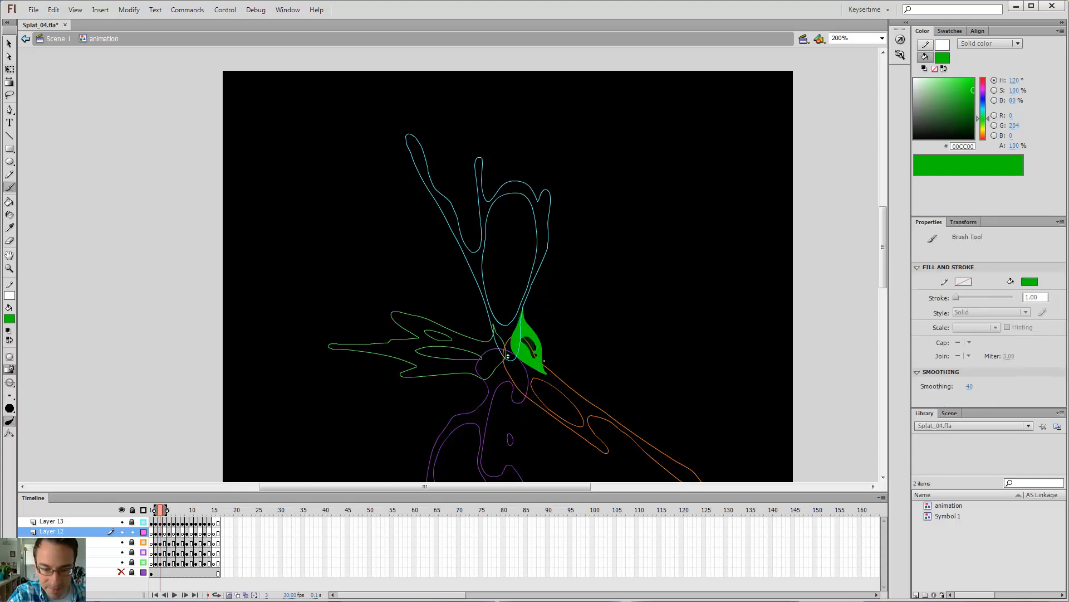
key(k)
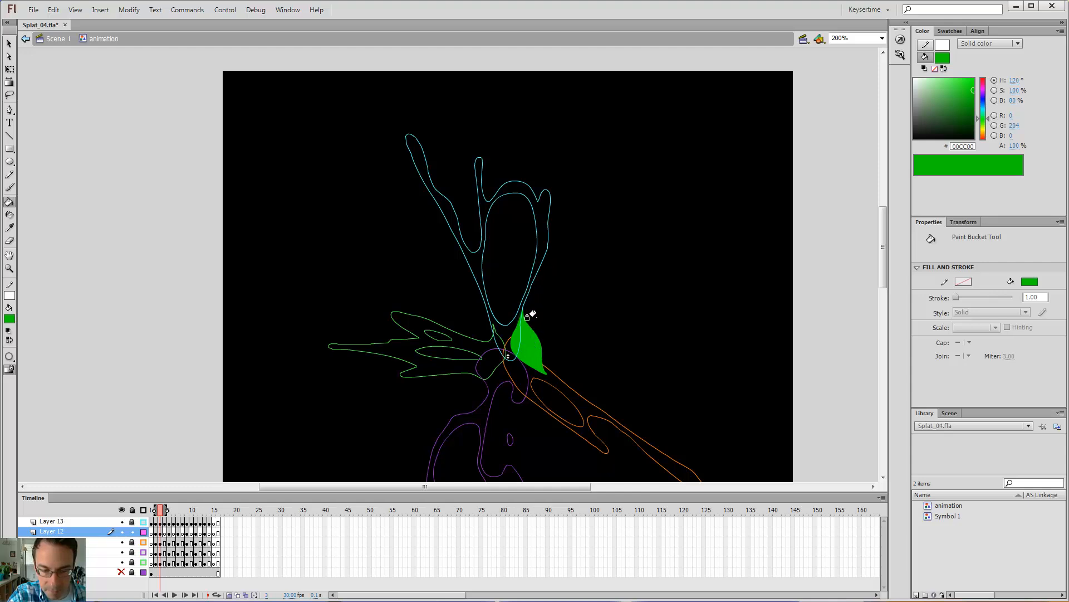
Outline the in-between splat shape and its inner holes on frame 4 of Layer 12 with the green brush
key(.)
key(b)
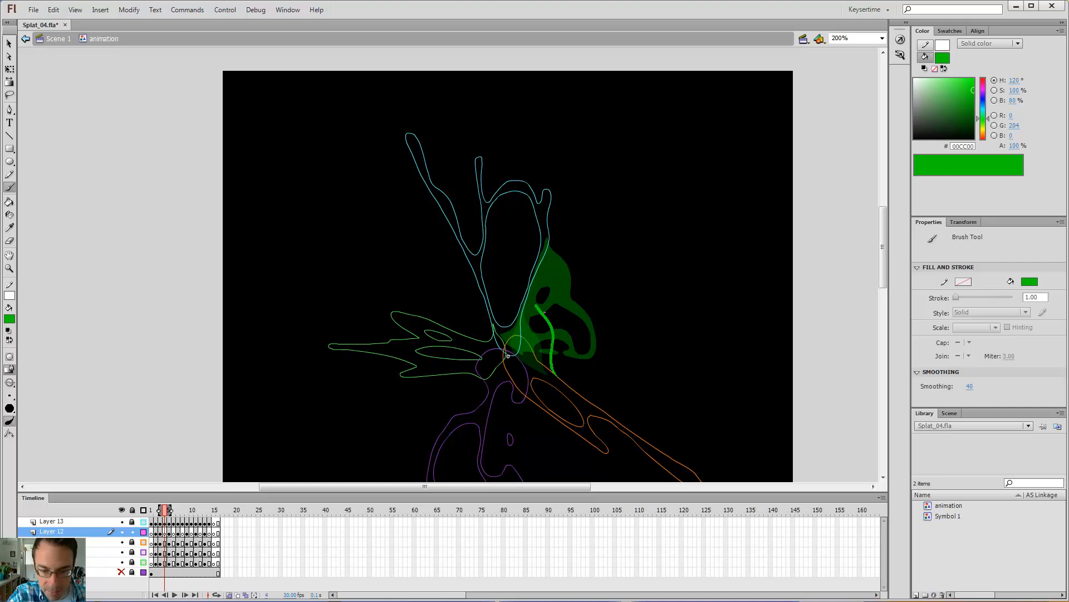
key(ctrl+z)
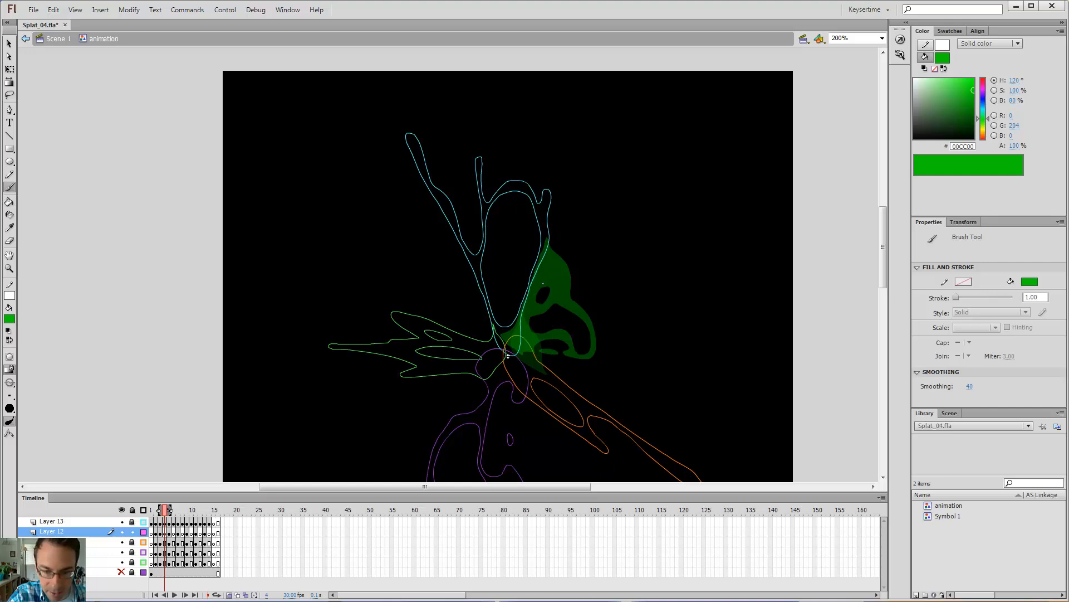
drag(533, 274, 560, 317)
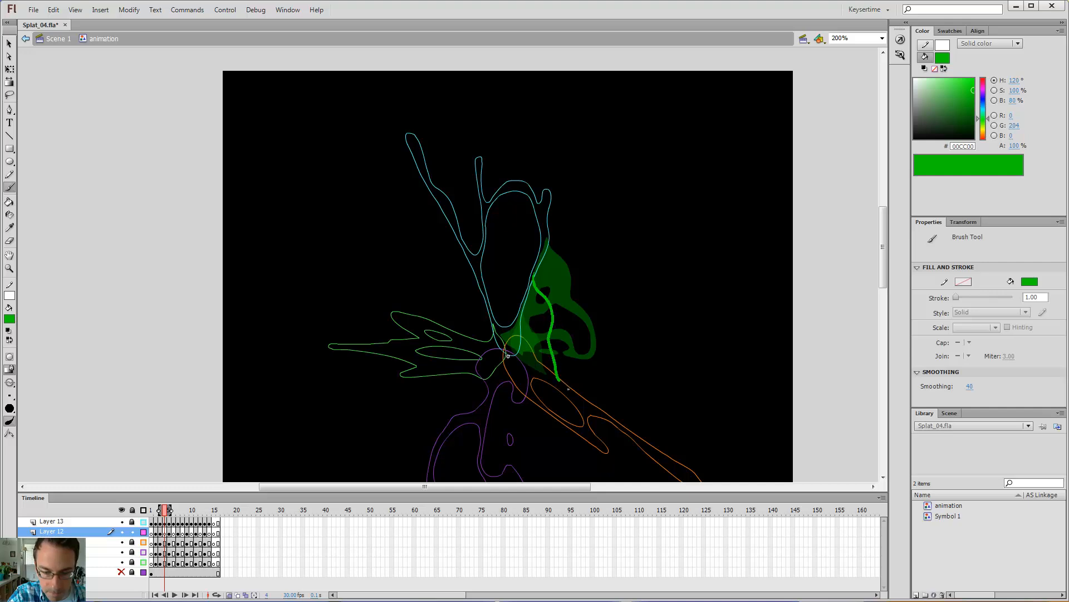
mouse_move(543, 374)
mouse_down()
mouse_move(522, 350)
mouse_move(527, 325)
mouse_up()
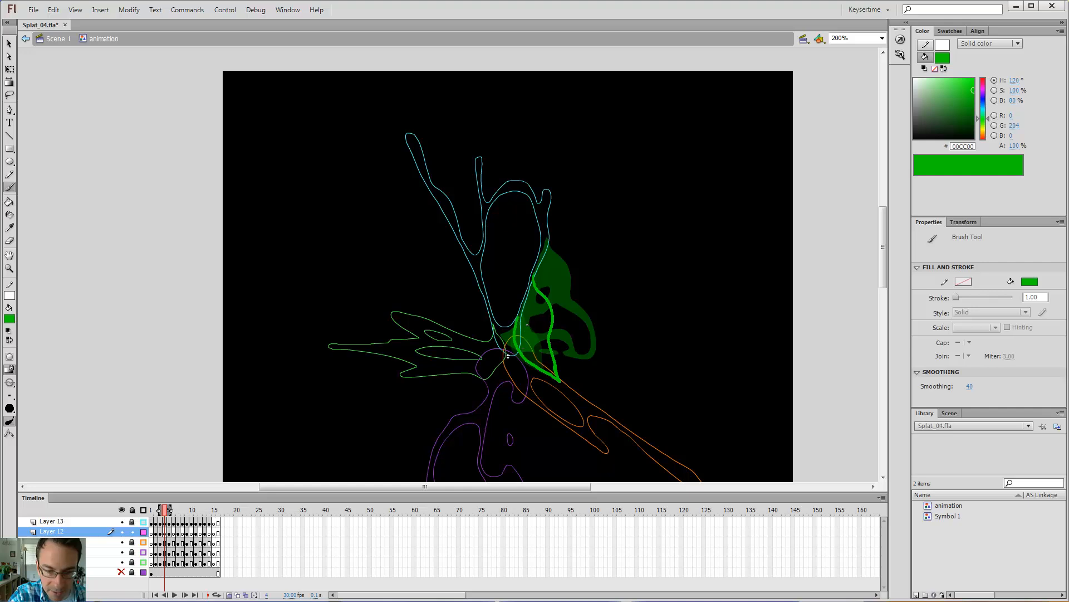
drag(532, 278, 534, 272)
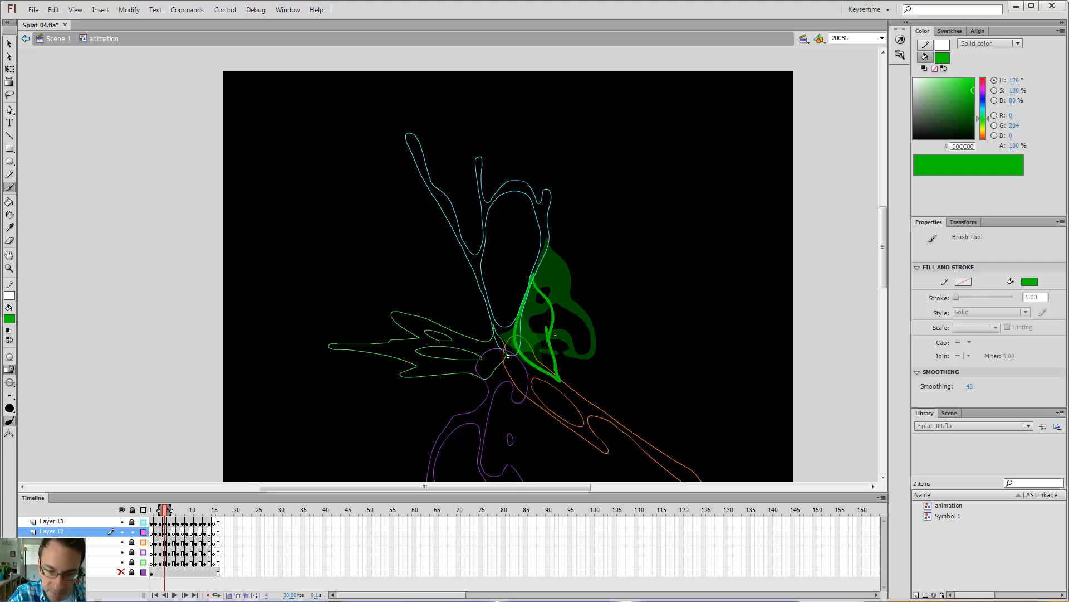
mouse_move(555, 334)
mouse_down()
mouse_move(542, 321)
mouse_move(531, 338)
mouse_up()
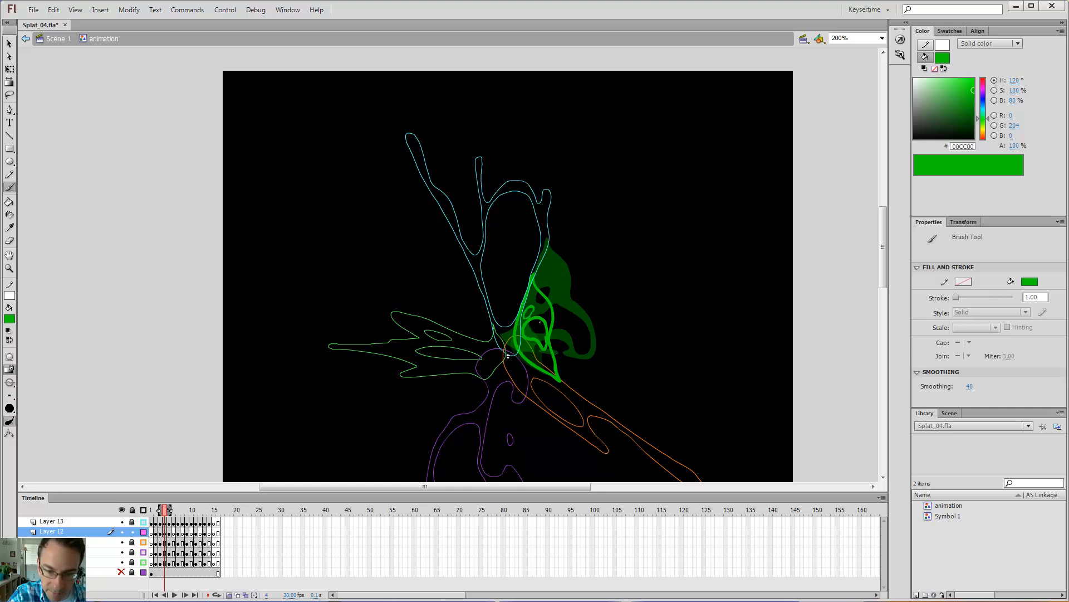
Fill the outlined shape on frame 4 with green, keeping its inner holes open, and inspect it up close
key(k)
click(538, 292)
key(z)
click(546, 326)
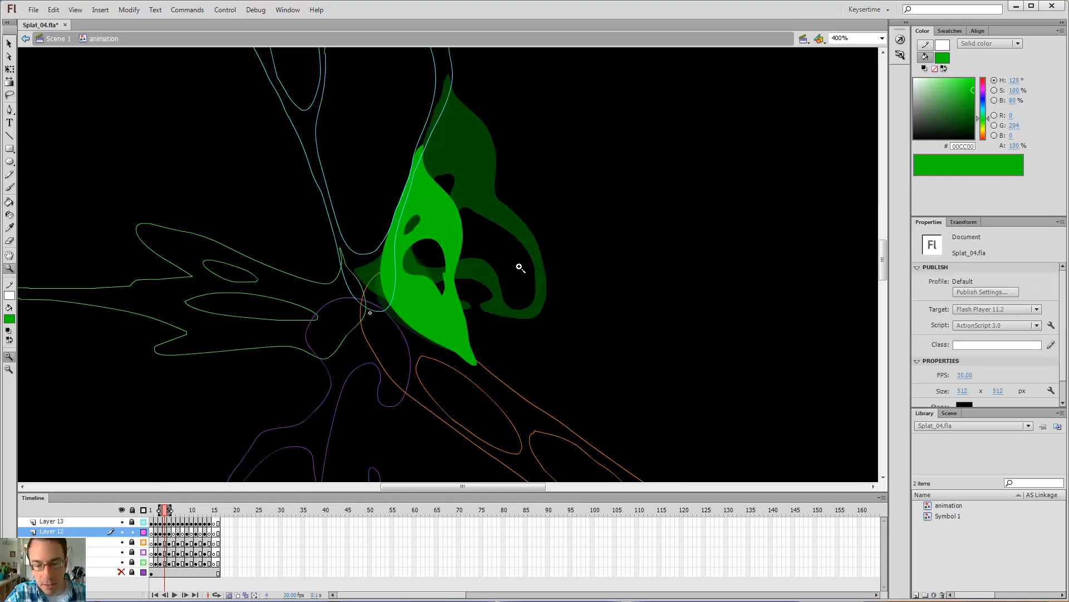
click(460, 282)
key(v)
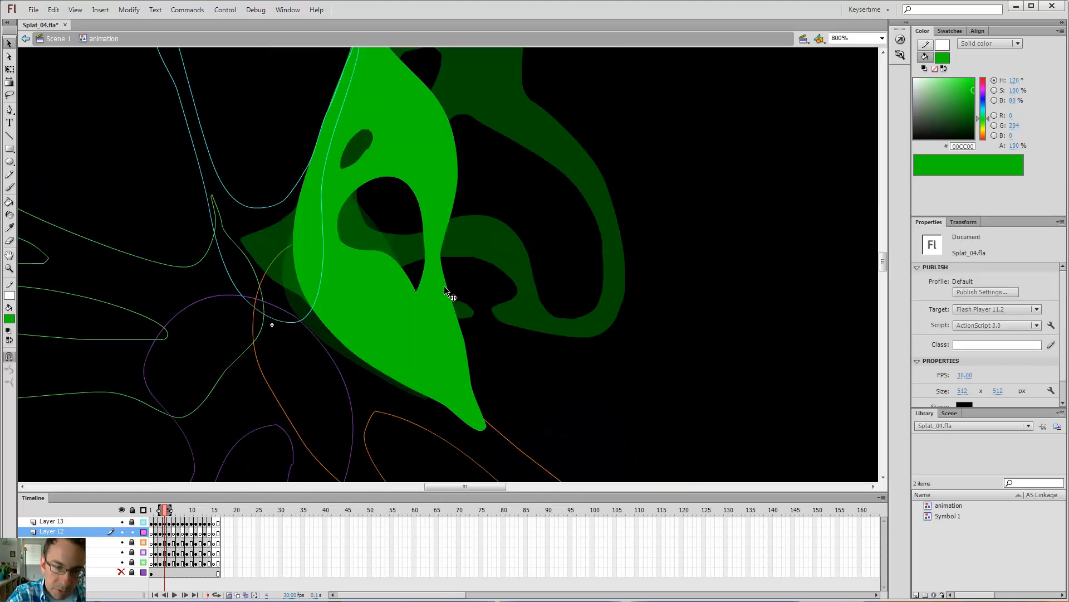
key(ctrl+minus)
key(ctrl+minus)
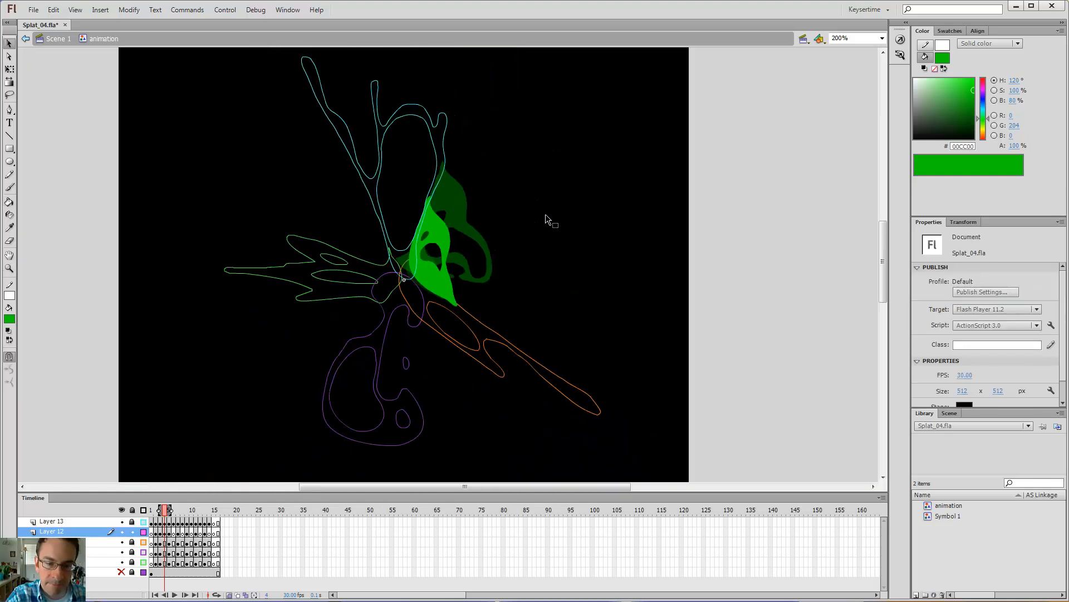
Erase the pointed lower tip and bottom edge of the green shape on frame 4, using frame 5 as reference
key(period)
key(comma)
key(period)
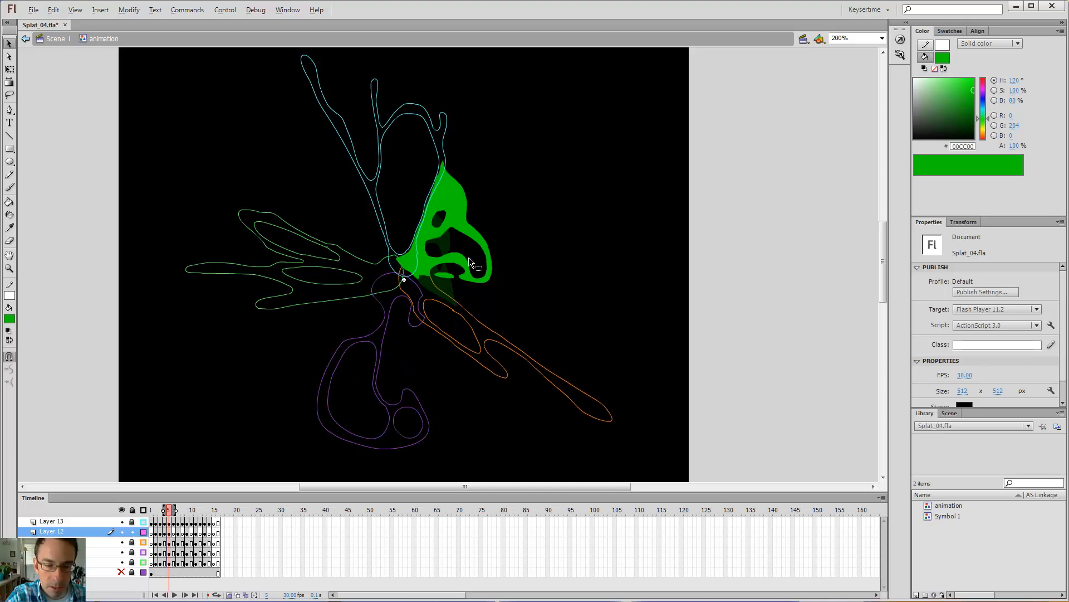
key(comma)
key(e)
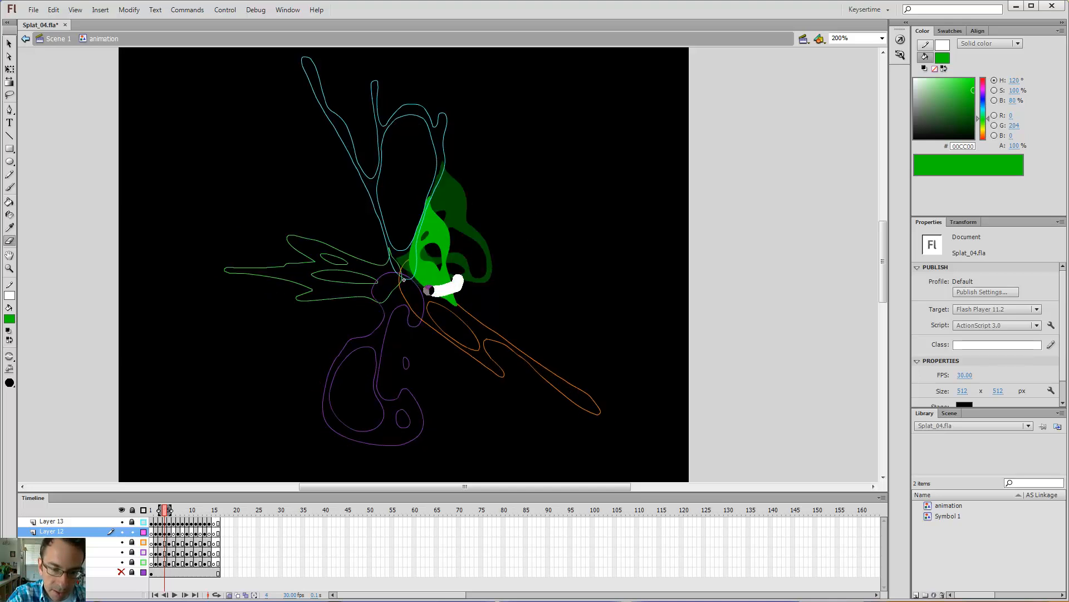
drag(442, 282, 464, 301)
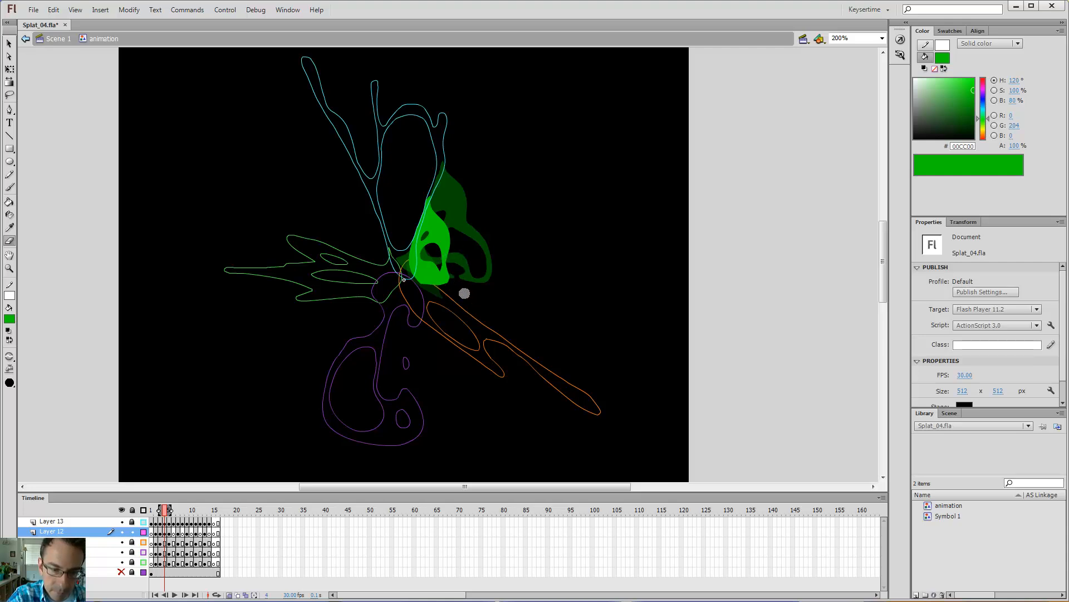
drag(431, 292, 408, 277)
Trim the lower tip and outer edge of the green shape on frame 3 with the Eraser
key(comma)
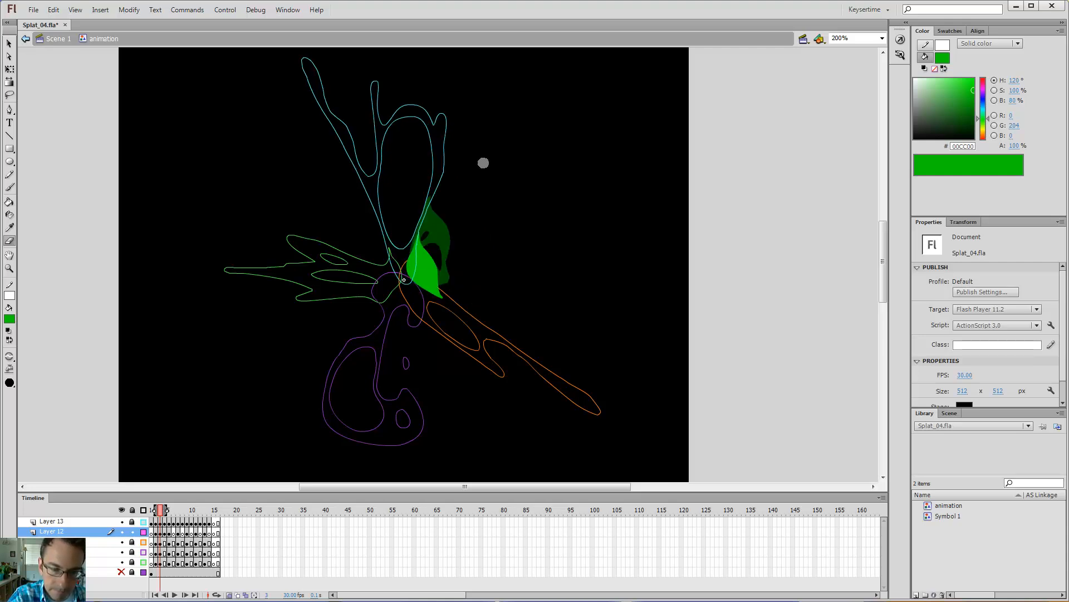
key(period)
key(comma)
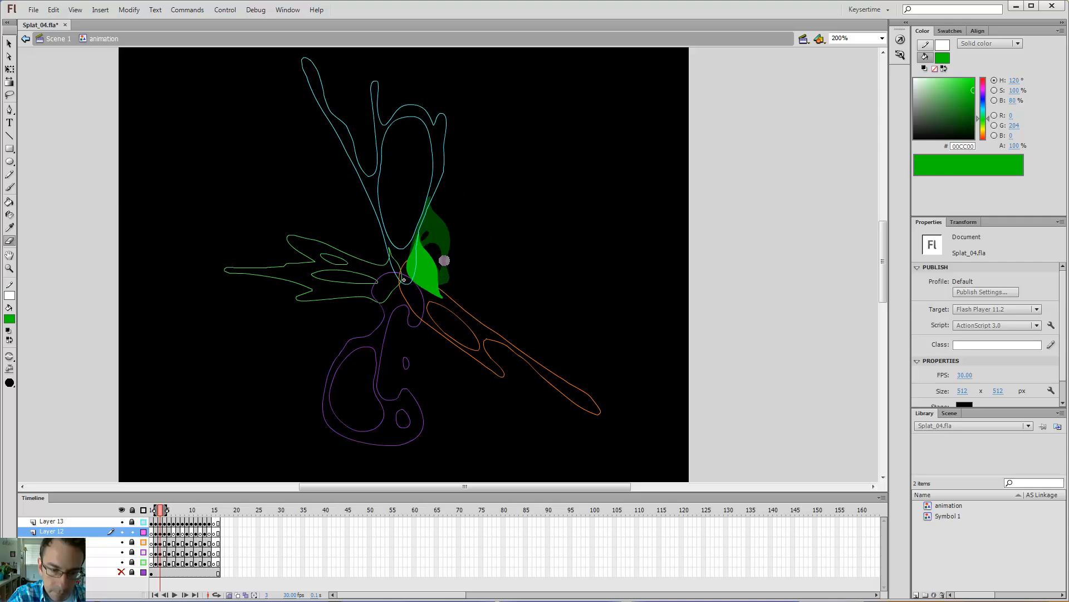
mouse_move(445, 279)
mouse_down()
mouse_move(443, 293)
mouse_move(414, 302)
mouse_move(433, 294)
mouse_move(443, 269)
mouse_move(438, 293)
mouse_move(445, 252)
mouse_up()
key(period)
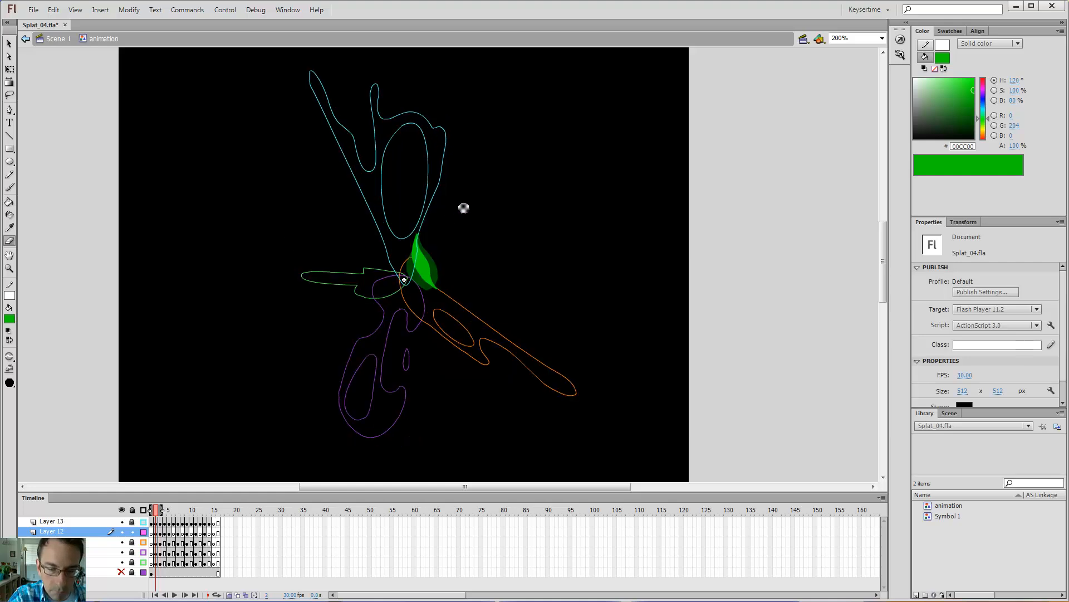
Flip through frames 2 to 6 to compare how the green shape on Layer 12 changes between frames
key(comma)
key(comma)
key(period)
key(period)
key(period)
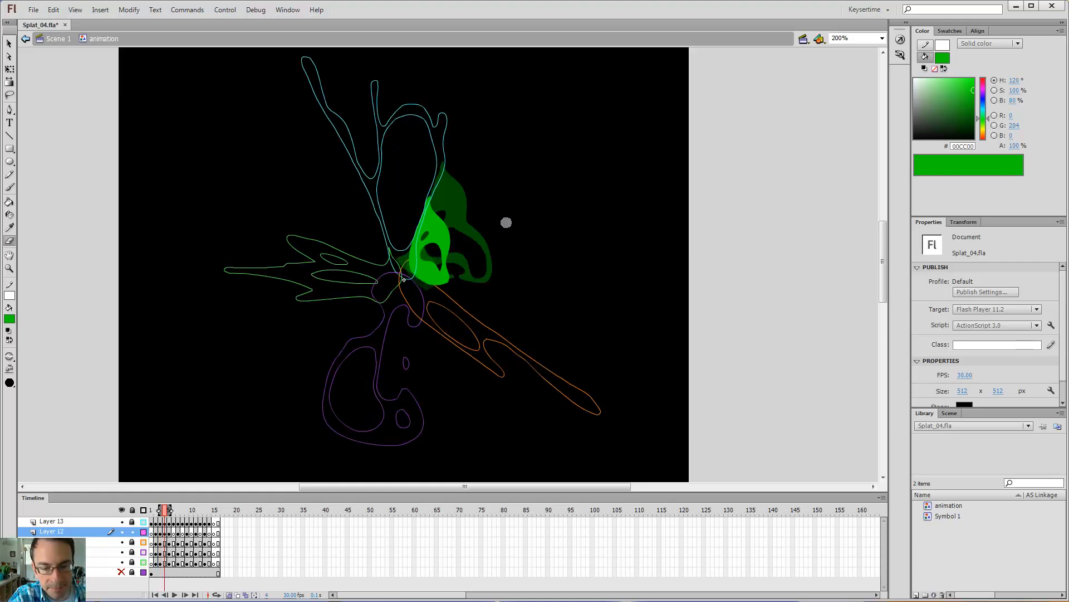
key(b)
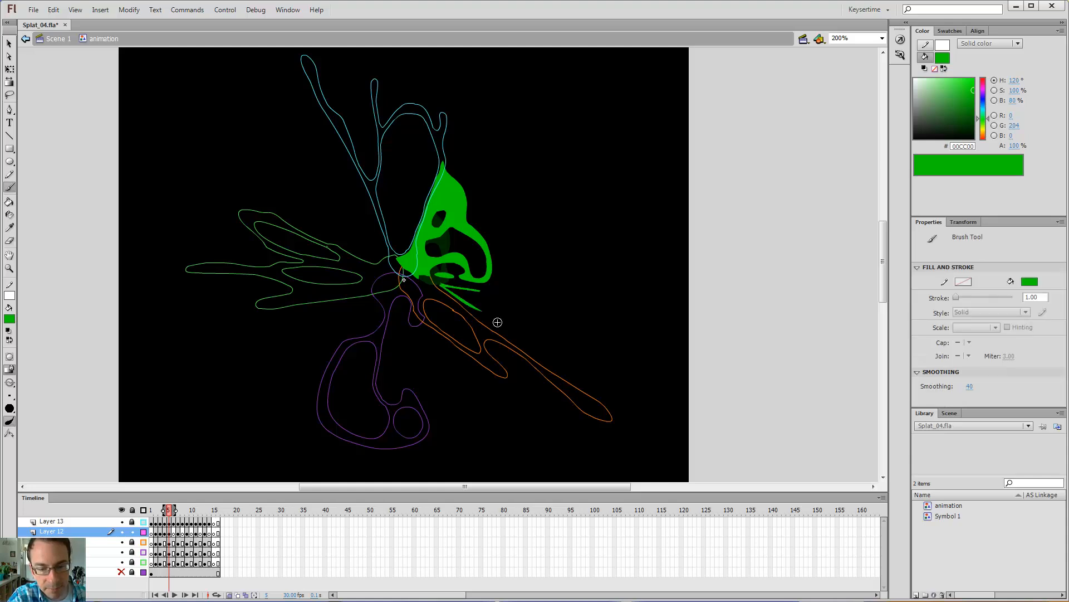
key(period)
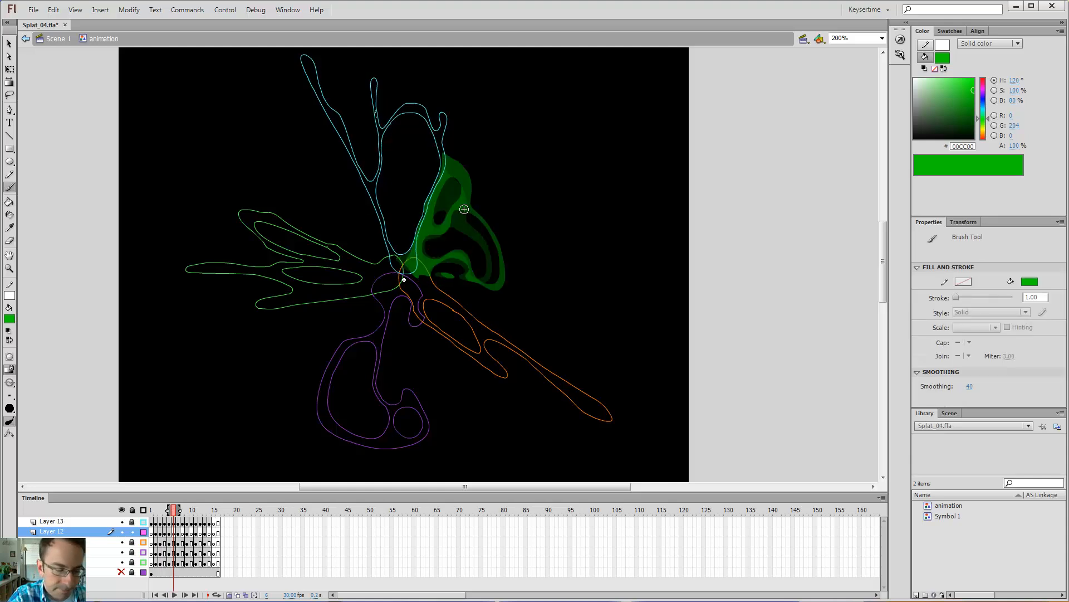
key(comma)
key(period)
key(comma)
key(comma)
key(period)
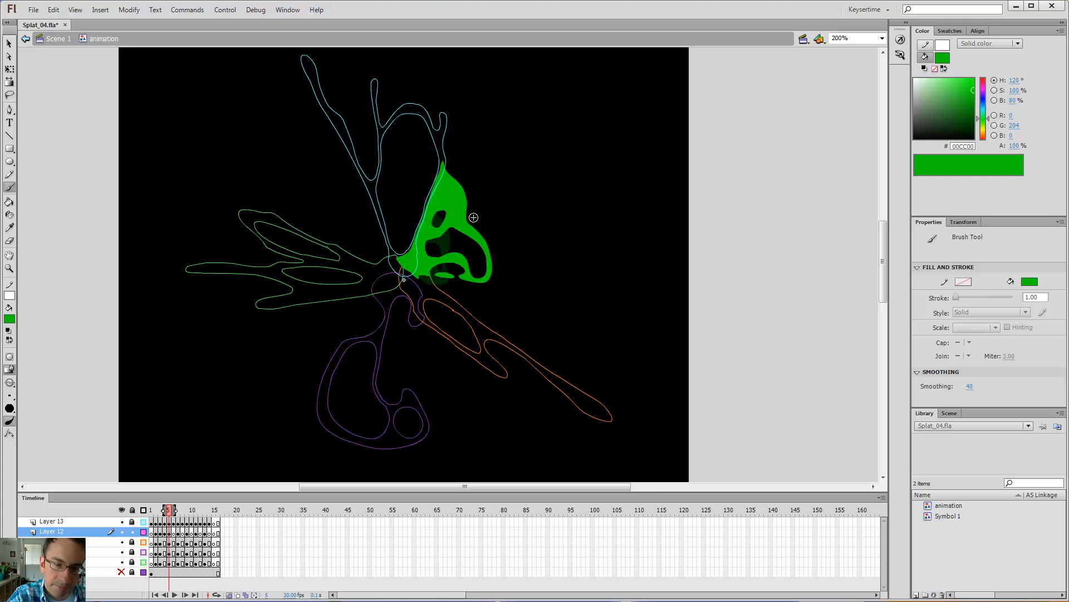
Outline the right edge and the curved lower edge of the splat shape on frame 6 with the green brush
key(period)
key(z)
click(515, 239)
key(b)
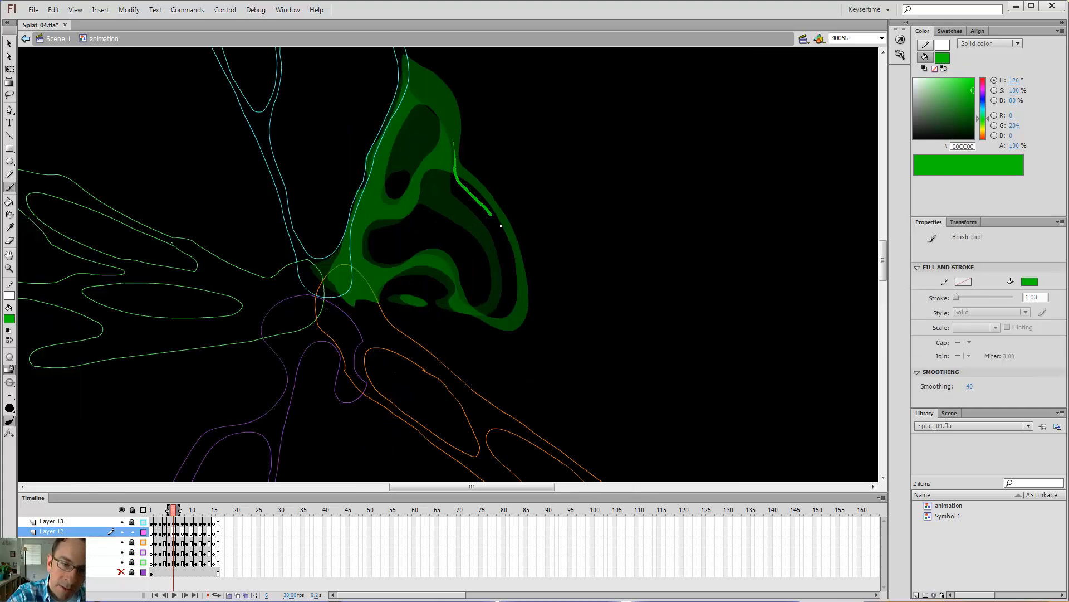
drag(515, 250, 524, 287)
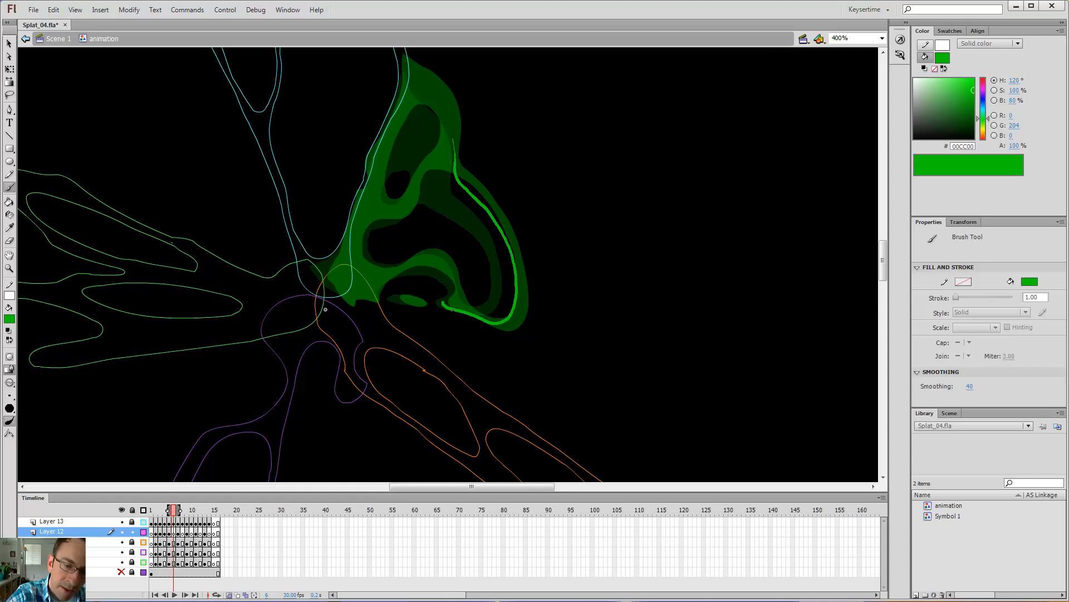
drag(452, 287, 445, 277)
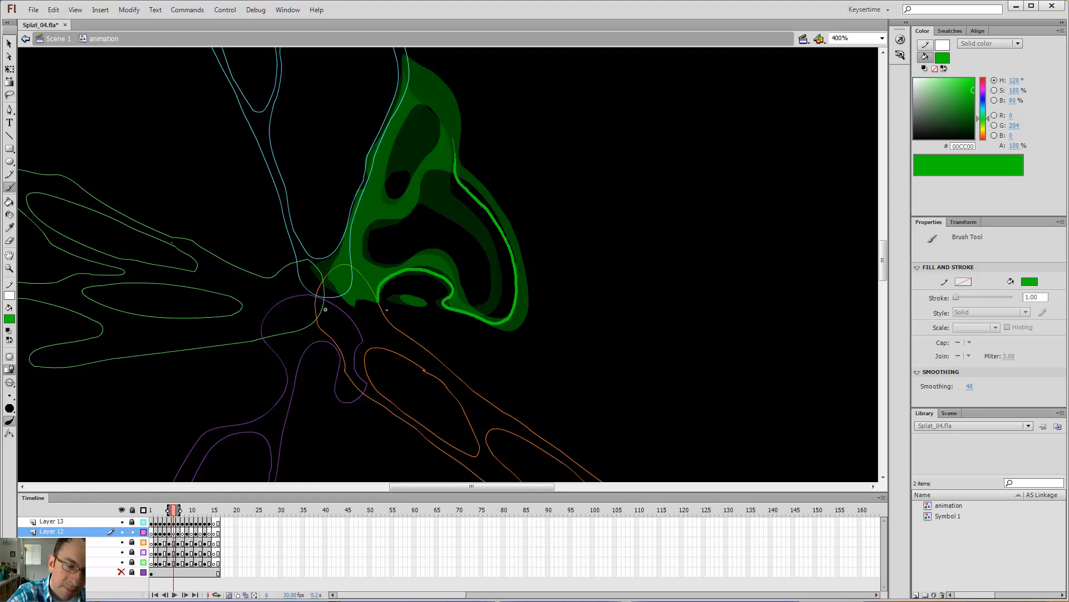
Clean up the lower-left end of the frame 6 outline and close the outer contour along the left side and top
key(e)
drag(364, 302, 375, 308)
key(b)
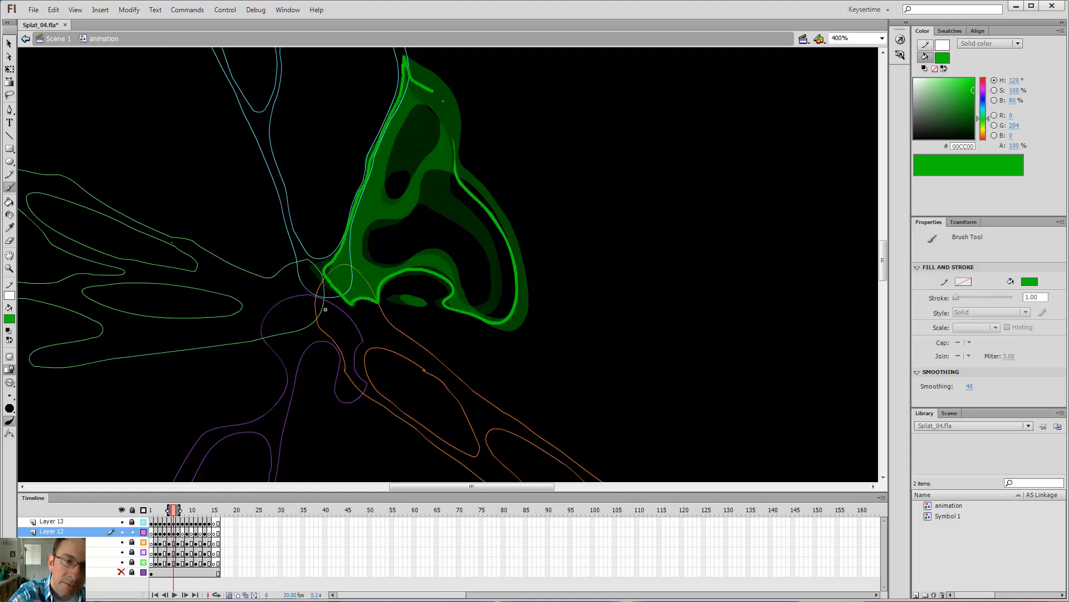
drag(444, 101, 459, 119)
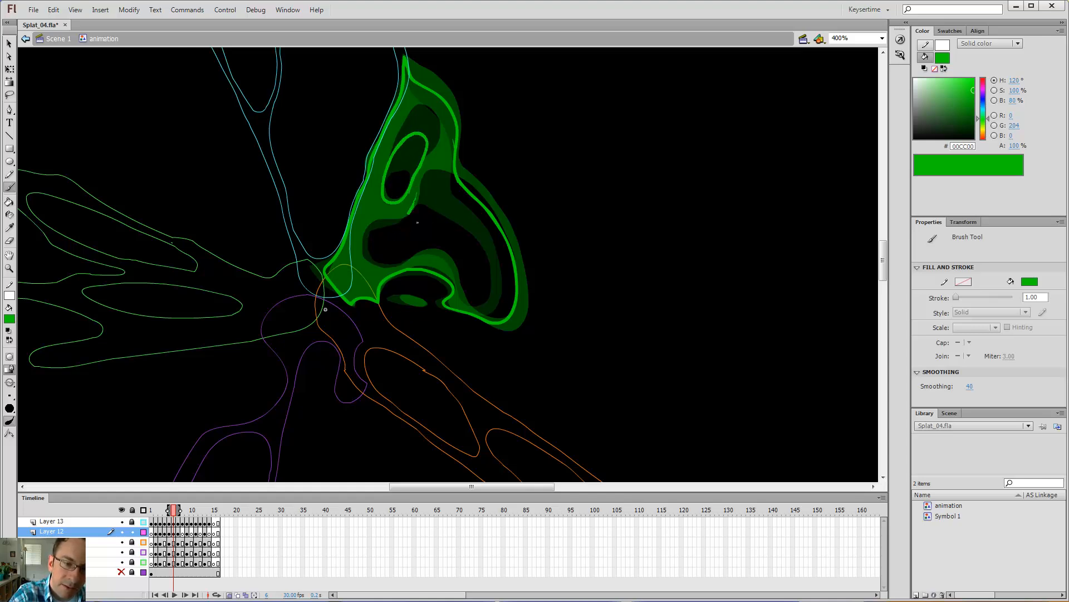
Outline the large inner hole on frame 6, fill the shape's body with green and compare it with frame 5
drag(407, 227, 390, 229)
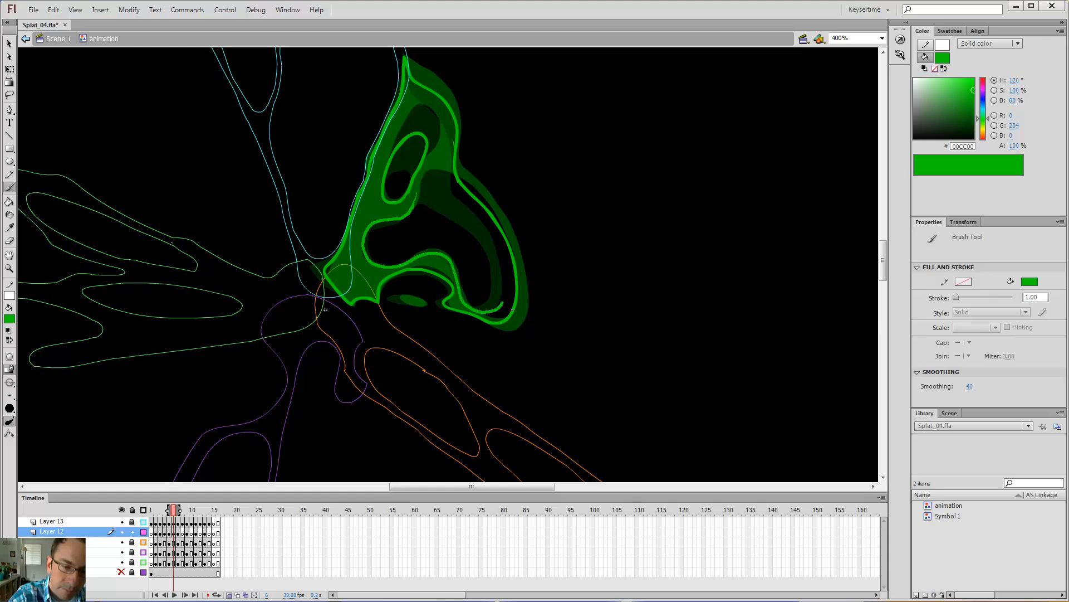
drag(497, 244, 475, 210)
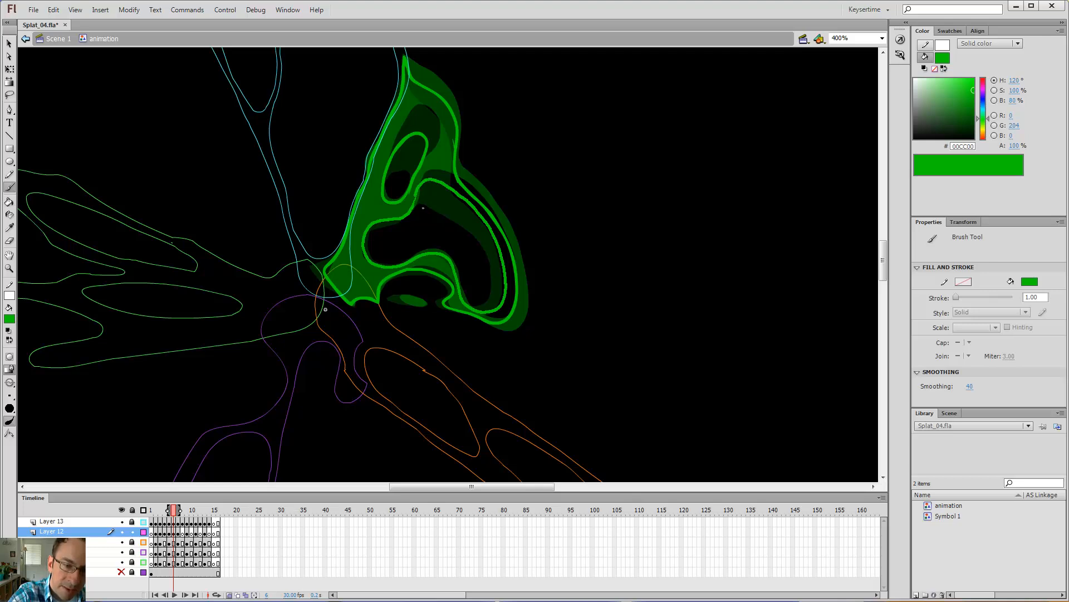
key(k)
click(431, 170)
key(comma)
key(period)
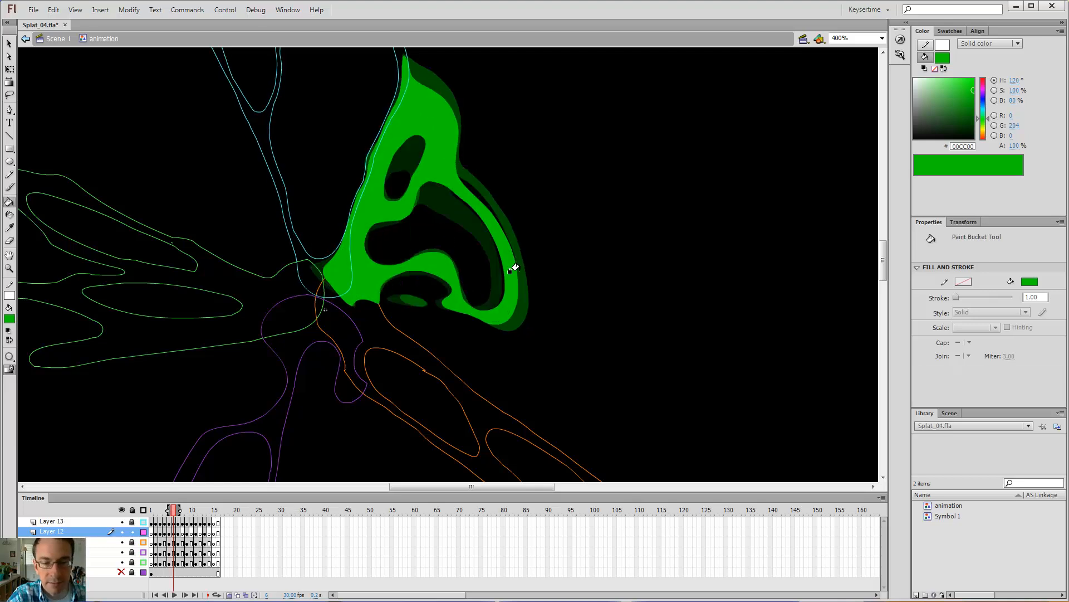
key(comma)
key(period)
Paint a small solid green droplet in the lower gap of the frame 6 shape and inspect the result up close
key(b)
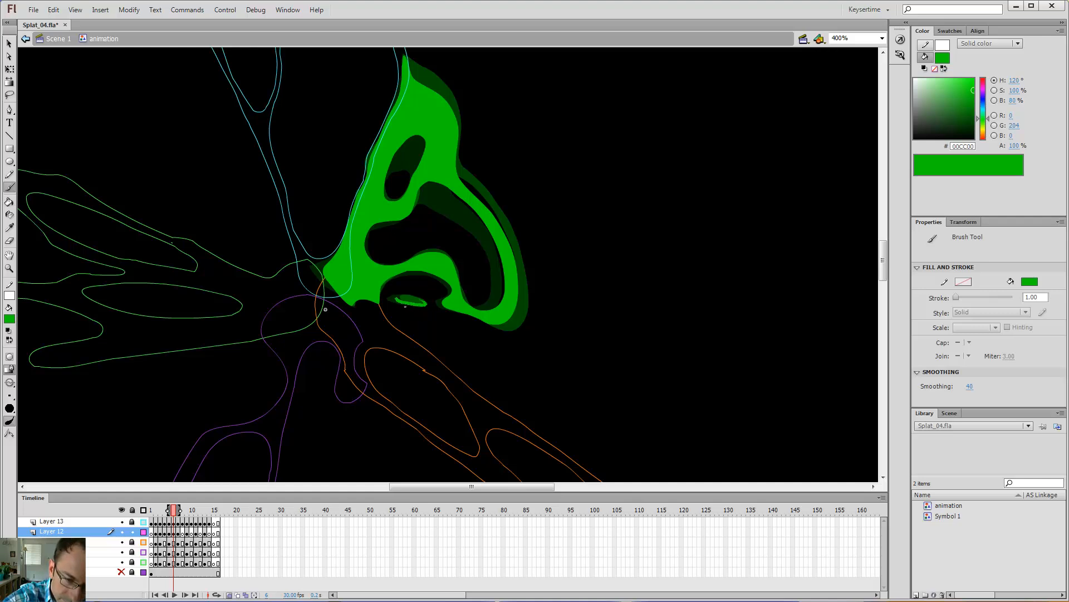
drag(426, 305, 423, 304)
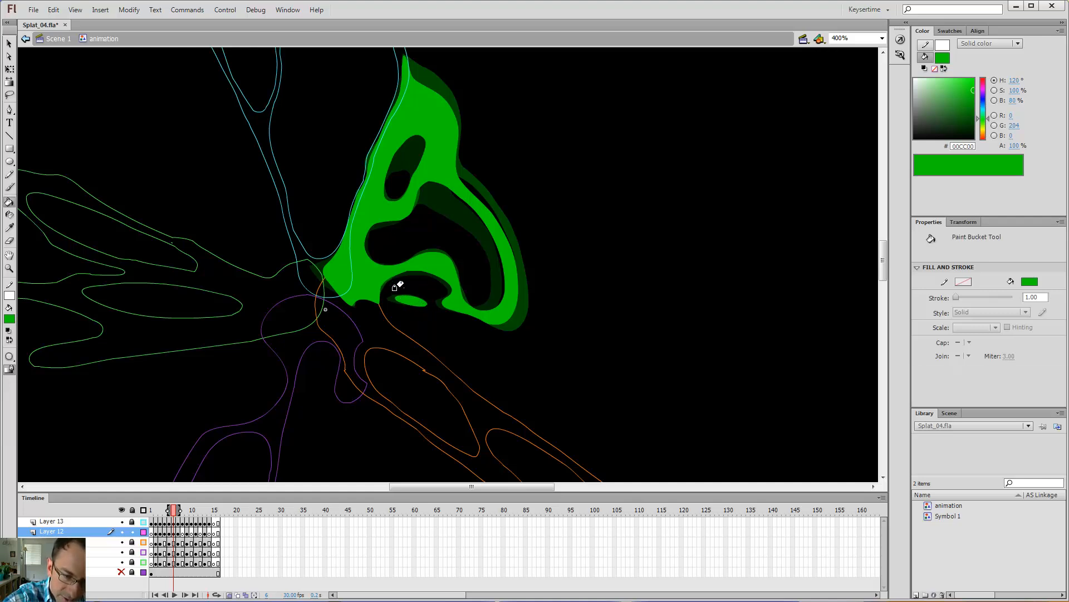
key(z)
click(413, 291)
click(408, 287)
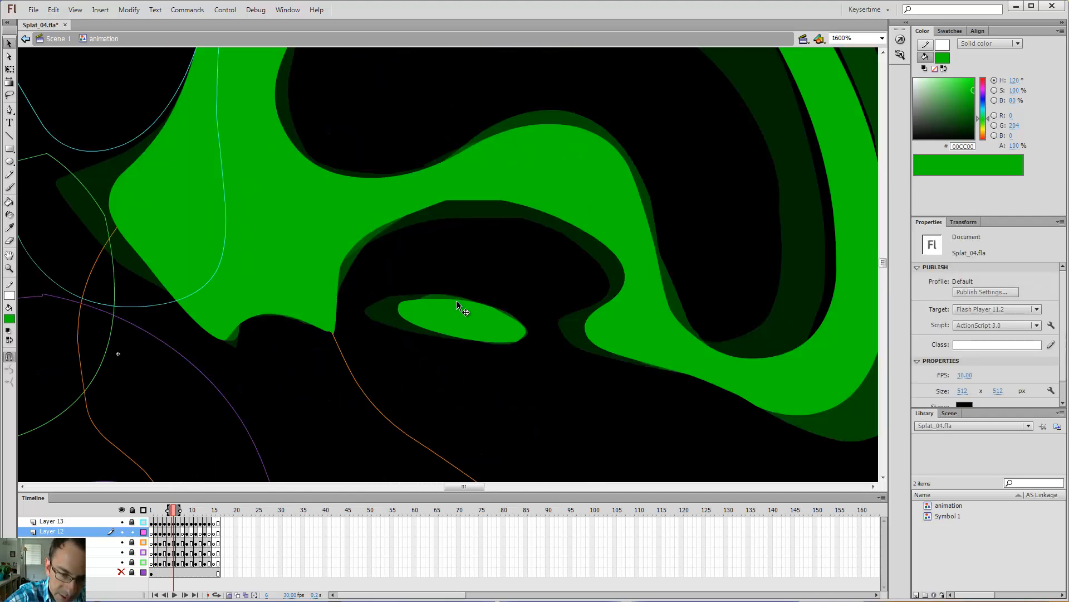
key(v)
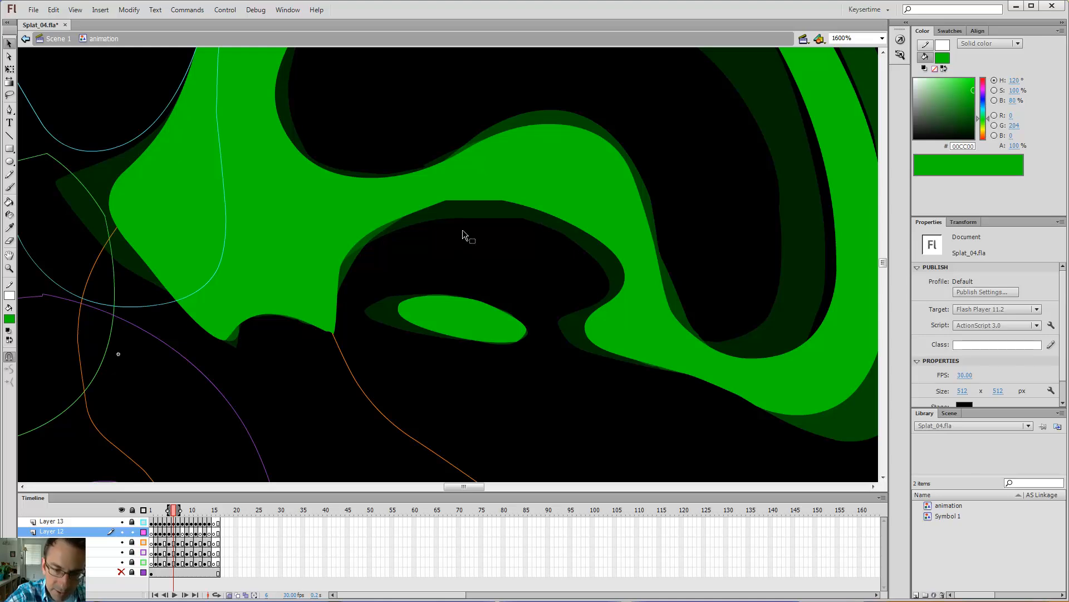
key(ctrl+minus)
scroll(662, 240, up, 5)
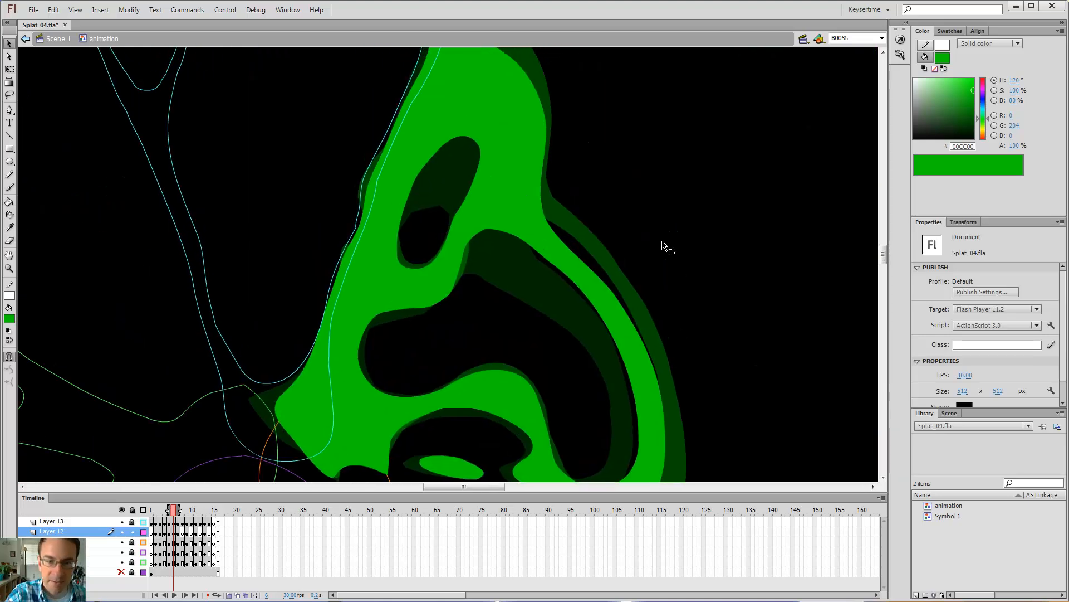
key(ctrl+minus)
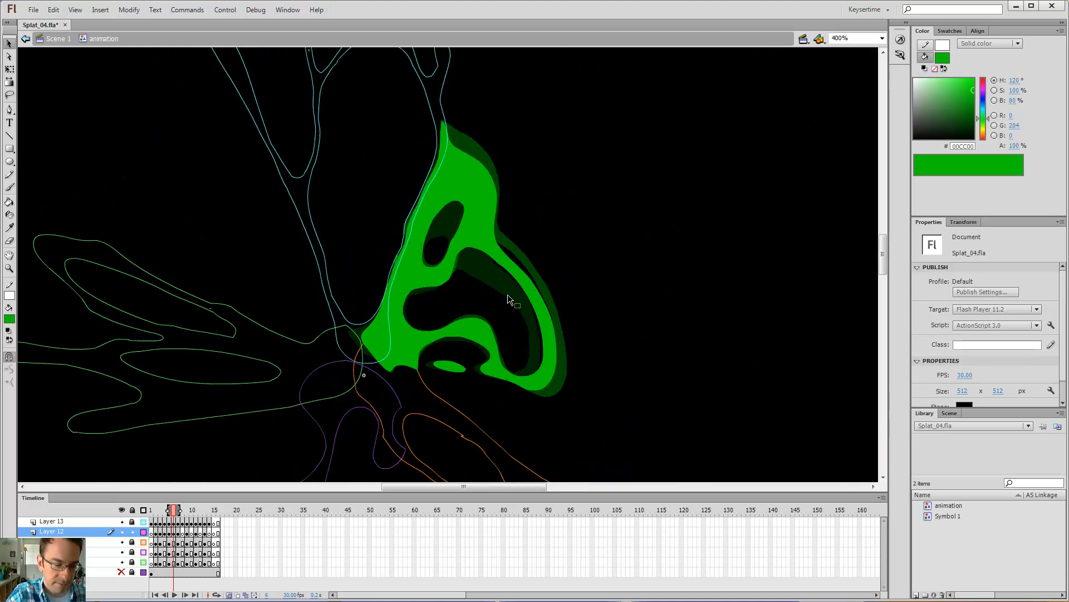
On frame 8, outline the splat's lower gap, lower branch and large inner hole with the green brush
key(.)
key(.)
key(b)
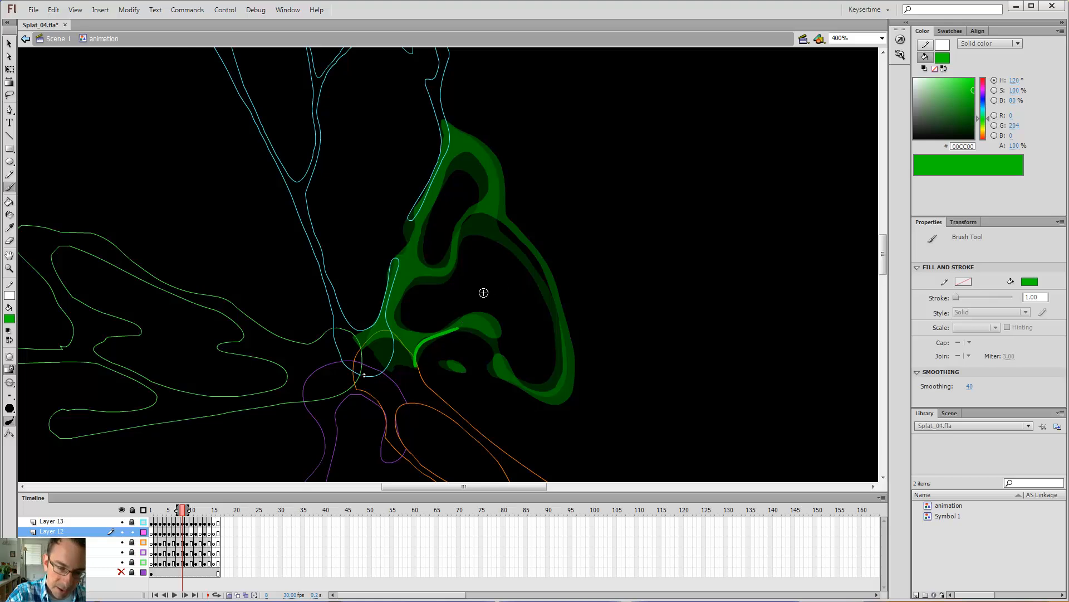
mouse_move(456, 329)
mouse_down()
mouse_move(504, 353)
mouse_move(498, 329)
mouse_move(482, 323)
mouse_move(447, 343)
mouse_move(414, 340)
mouse_move(404, 321)
mouse_move(432, 275)
mouse_up()
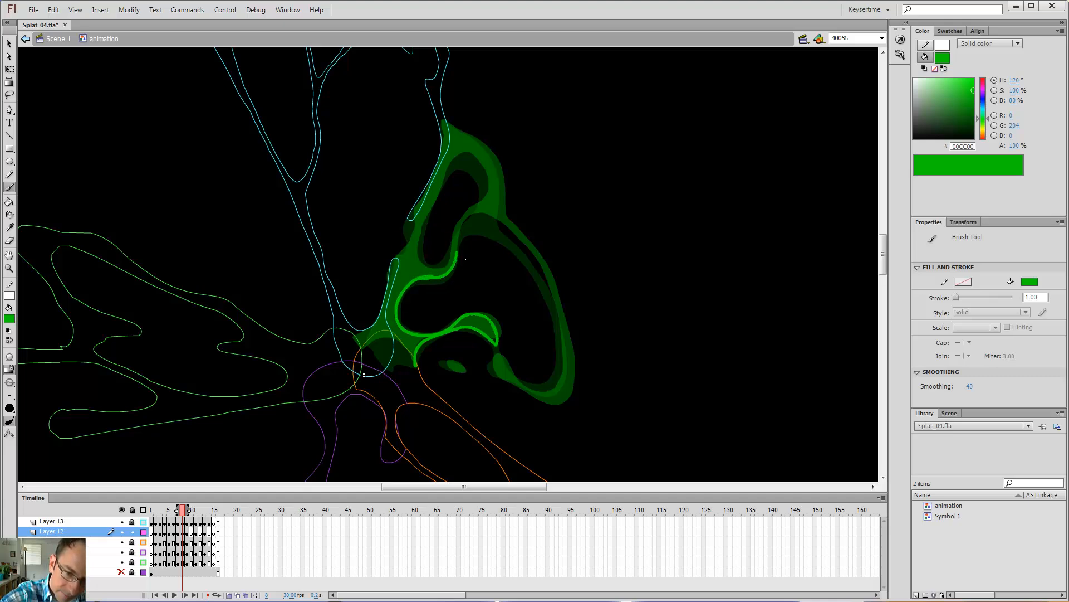
mouse_move(466, 259)
mouse_down()
mouse_move(482, 232)
mouse_move(510, 239)
mouse_move(555, 292)
mouse_move(569, 376)
mouse_move(560, 395)
mouse_move(524, 389)
mouse_up()
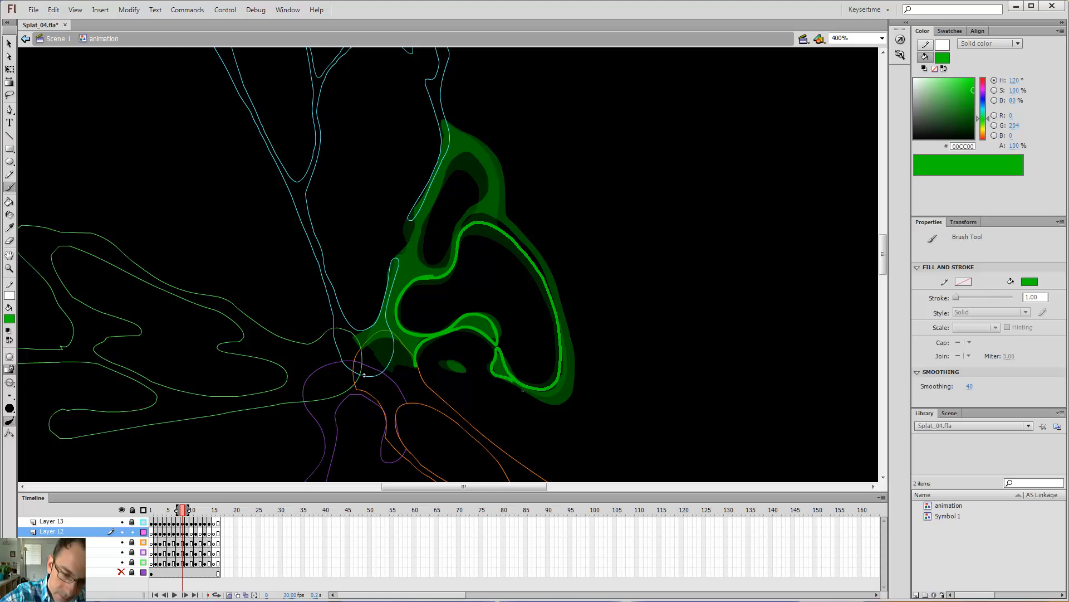
Trace the frame 8 outer contour from the lower-right tip up around the top and down the left side
drag(523, 391, 555, 398)
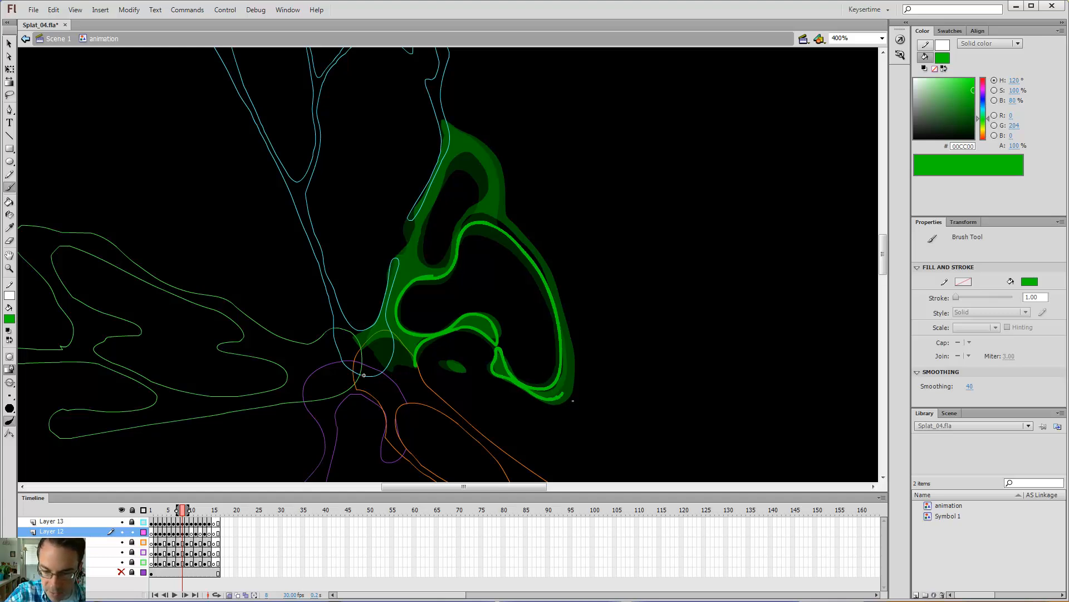
mouse_move(577, 386)
mouse_down()
mouse_move(561, 298)
mouse_move(518, 236)
mouse_up()
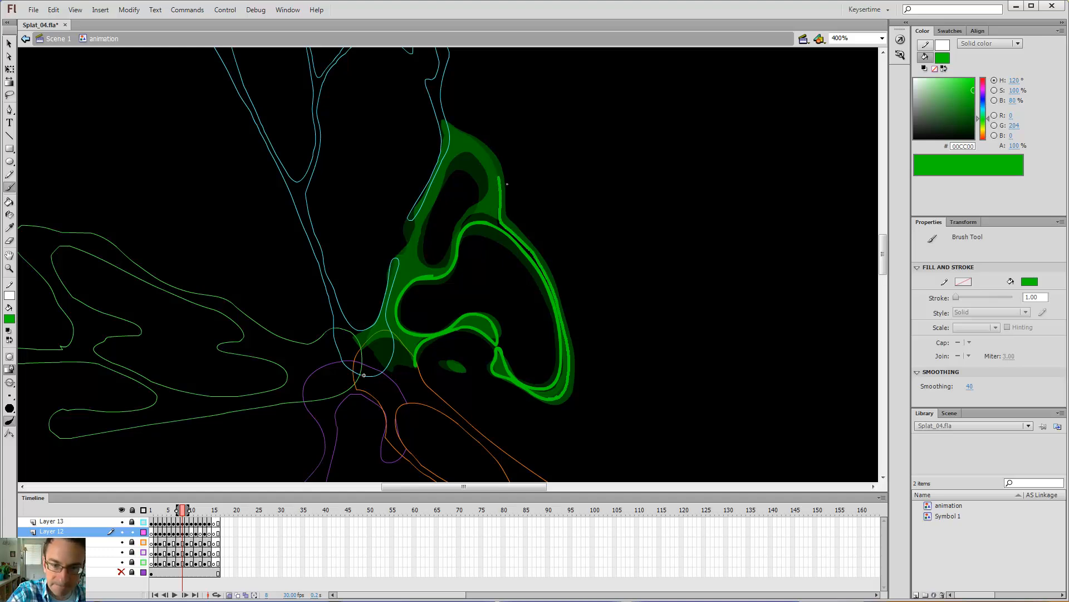
drag(507, 184, 468, 141)
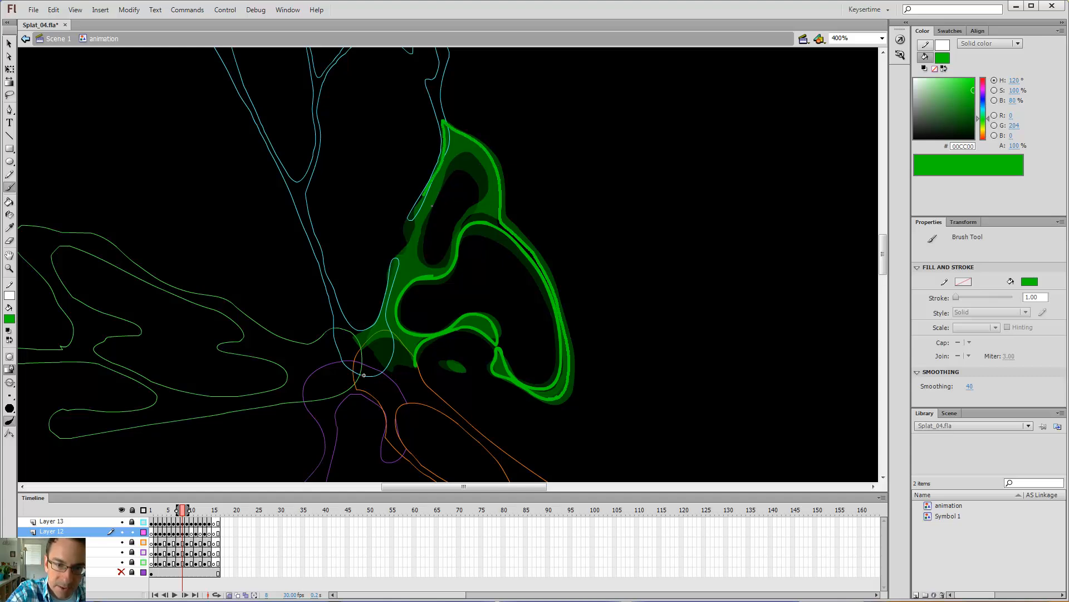
drag(419, 227, 422, 242)
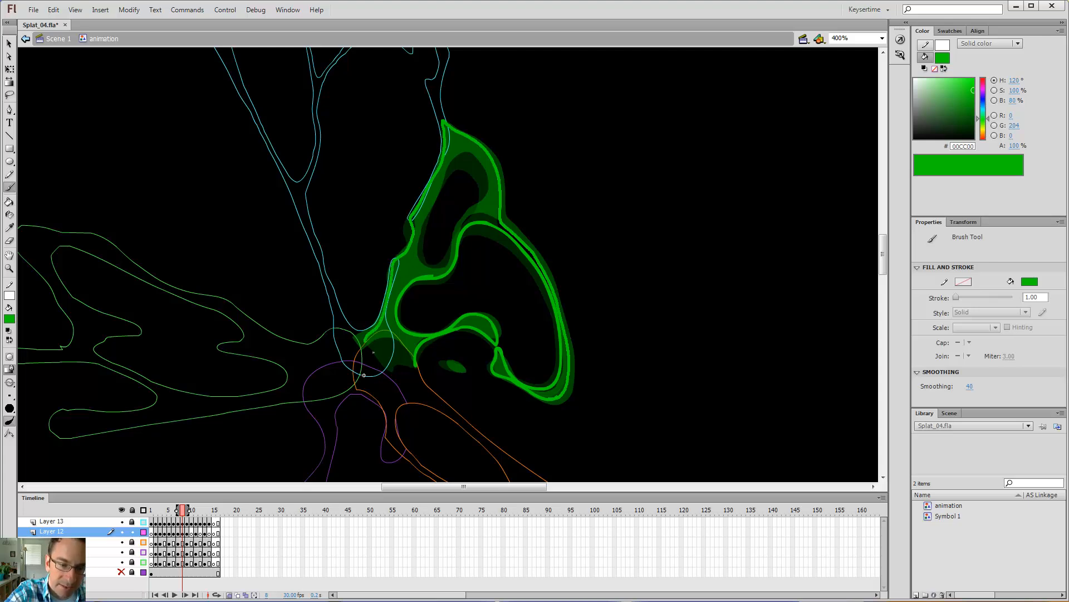
Fill the frame 8 splat body and the thin lower branch with green
key(k)
click(397, 330)
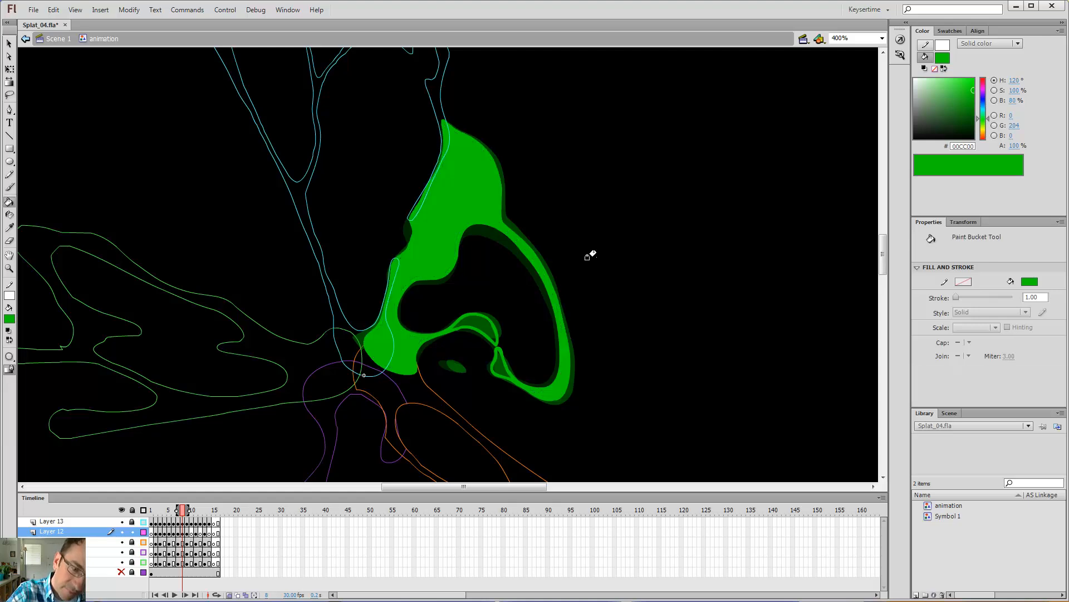
click(496, 361)
click(479, 324)
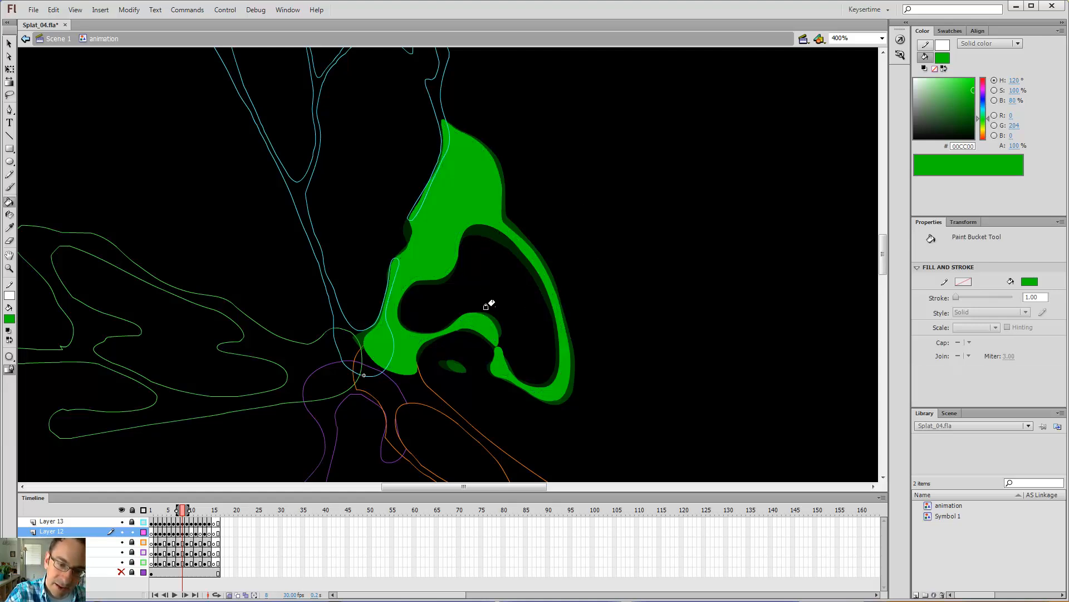
Draw a small droplet in the lower gap of the frame 8 shape and fill it with green
key(b)
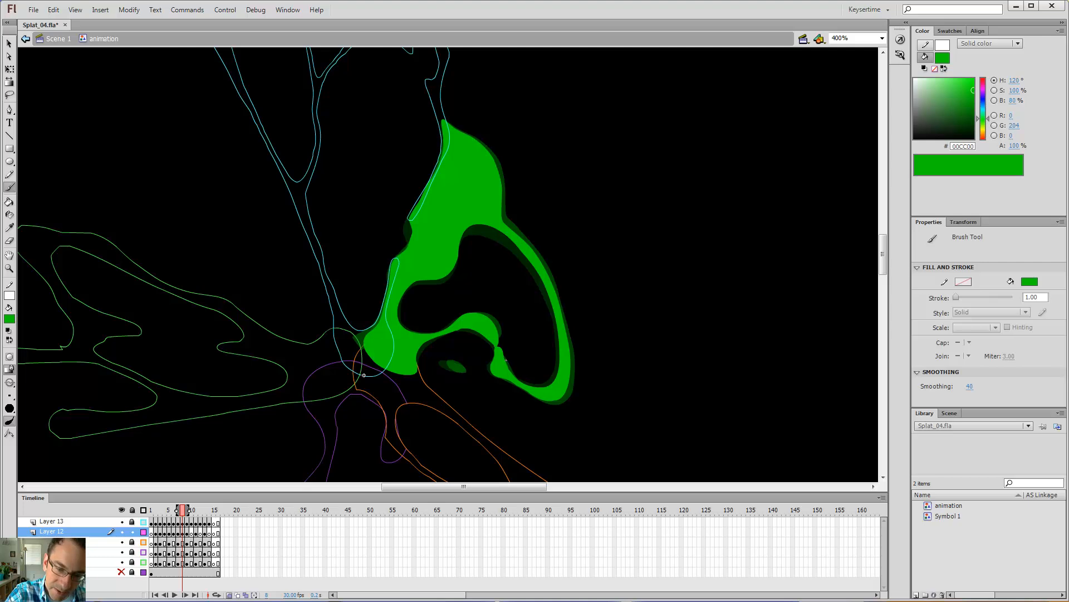
key(e)
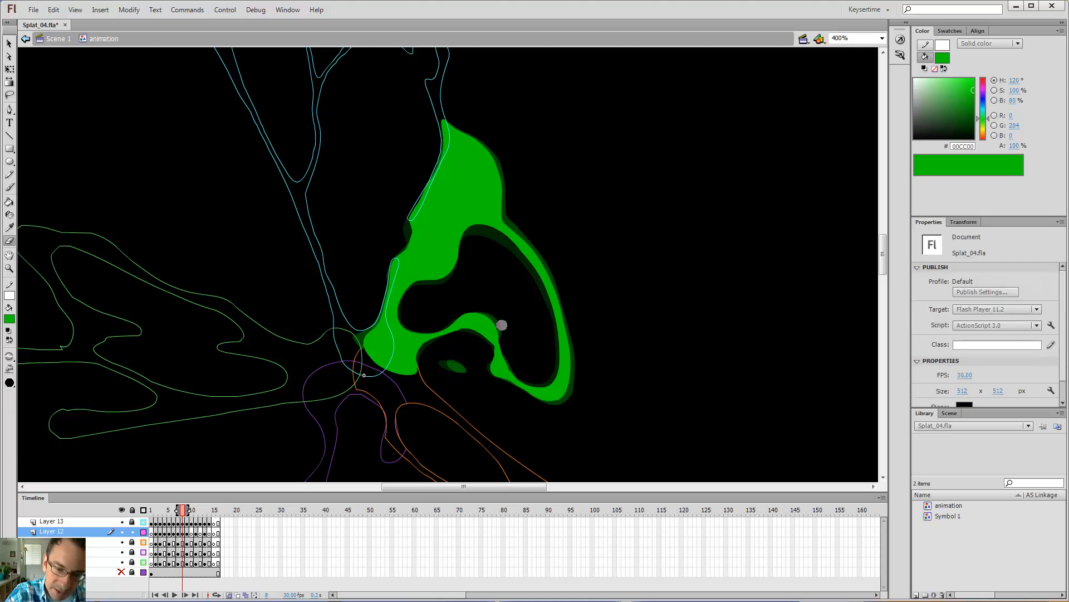
key(b)
drag(463, 367, 464, 372)
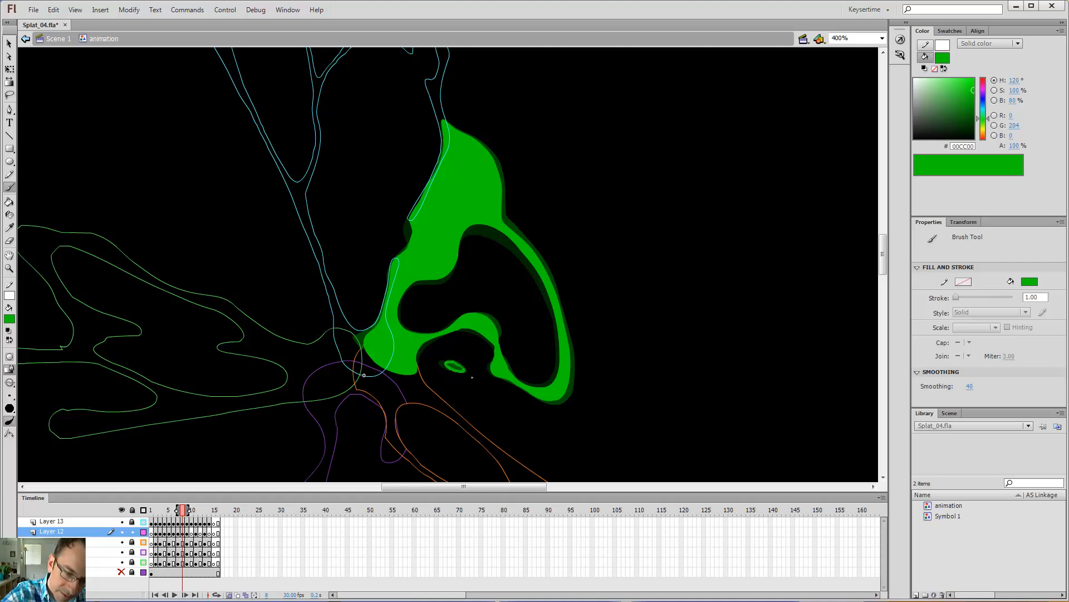
key(k)
click(454, 366)
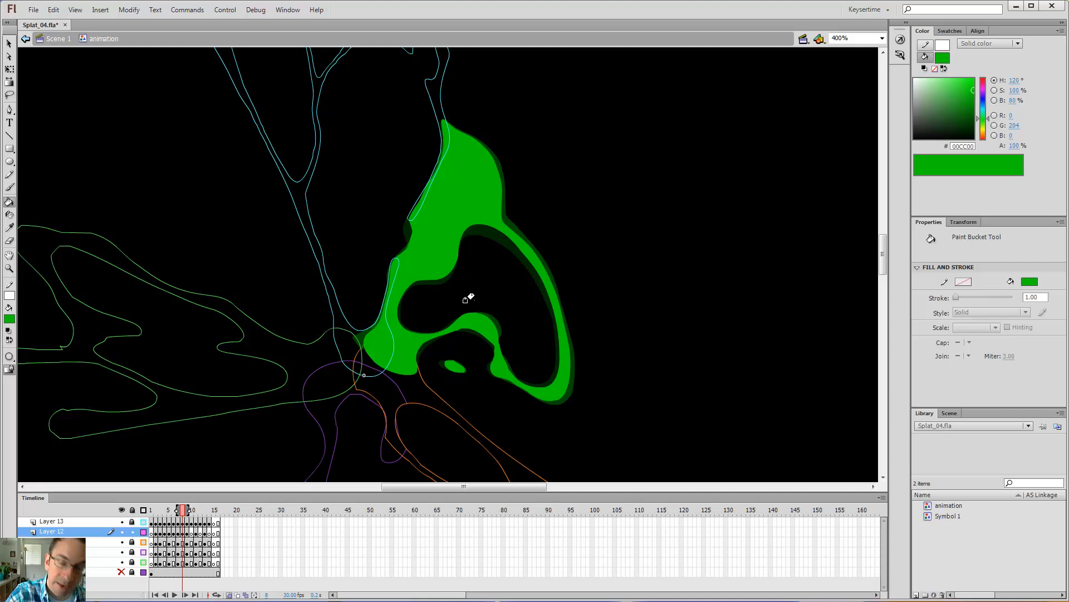
Compare frame 8 with frame 7, and erase an elongated hole in the upper part of the frame 8 shape
key(b)
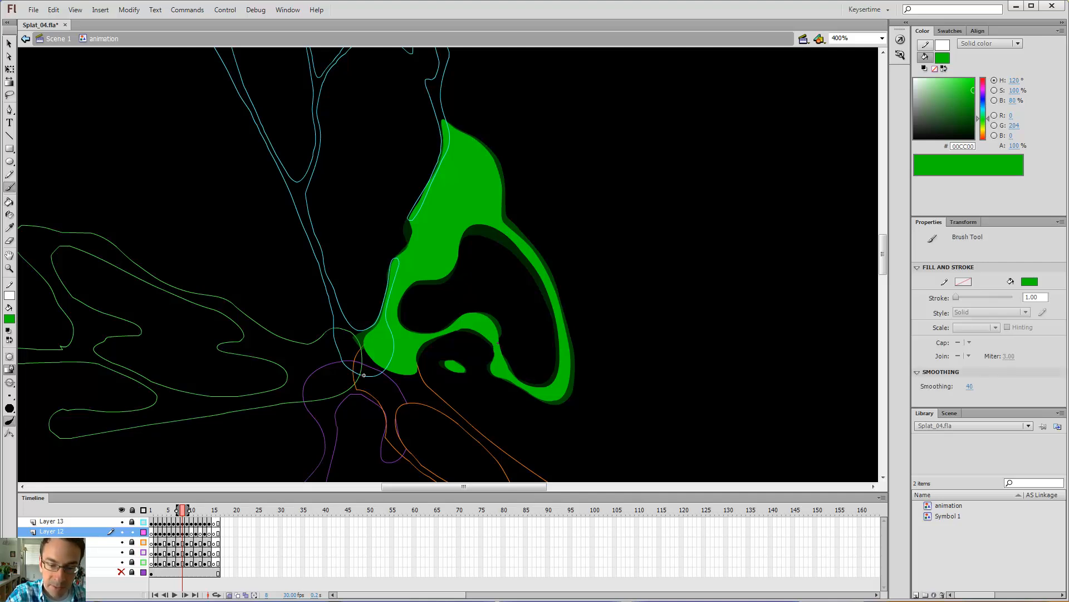
key(e)
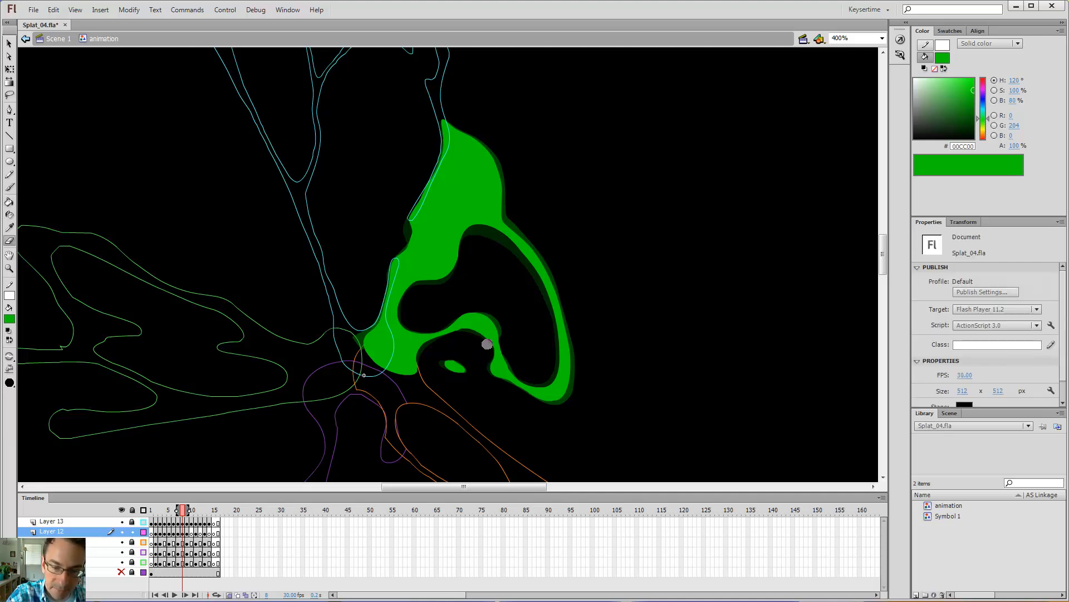
key(comma)
key(period)
key(comma)
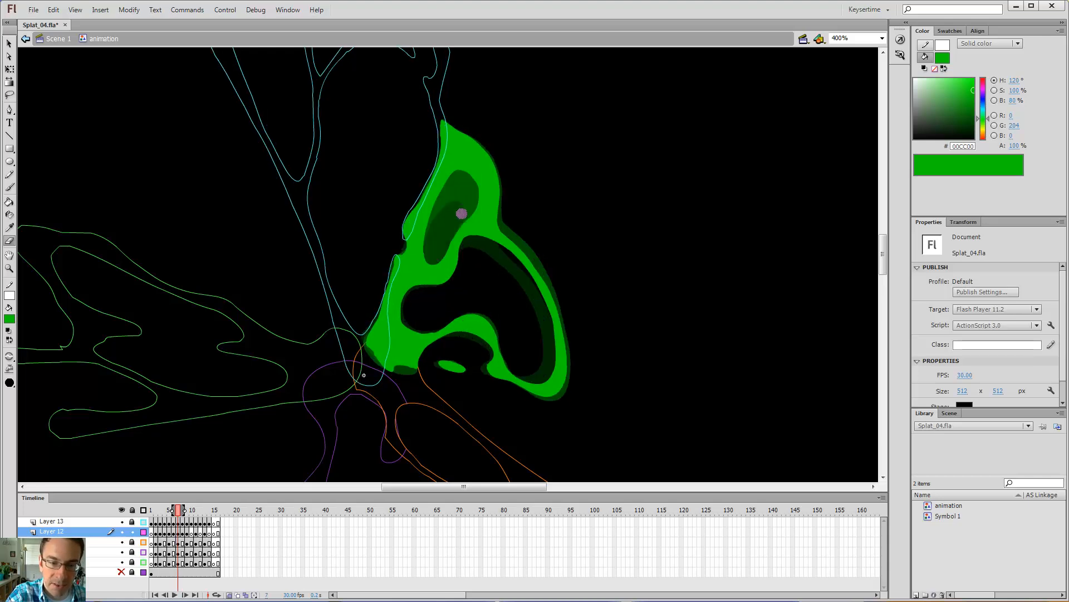
key(period)
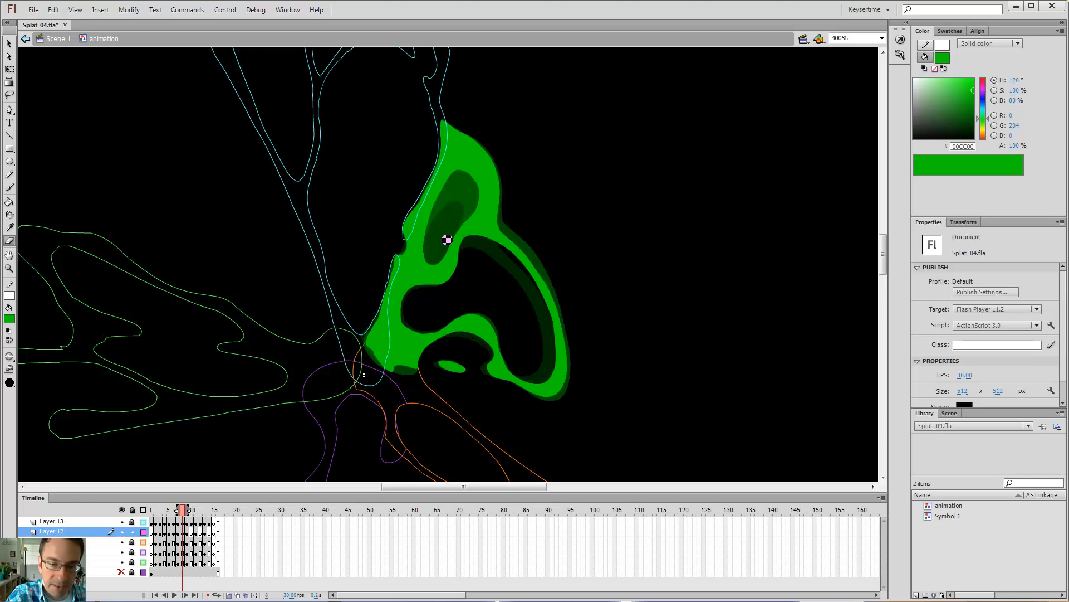
mouse_move(444, 240)
mouse_down()
mouse_move(425, 263)
mouse_move(439, 194)
mouse_move(452, 166)
mouse_move(475, 162)
mouse_move(486, 178)
mouse_move(443, 239)
mouse_up()
key(v)
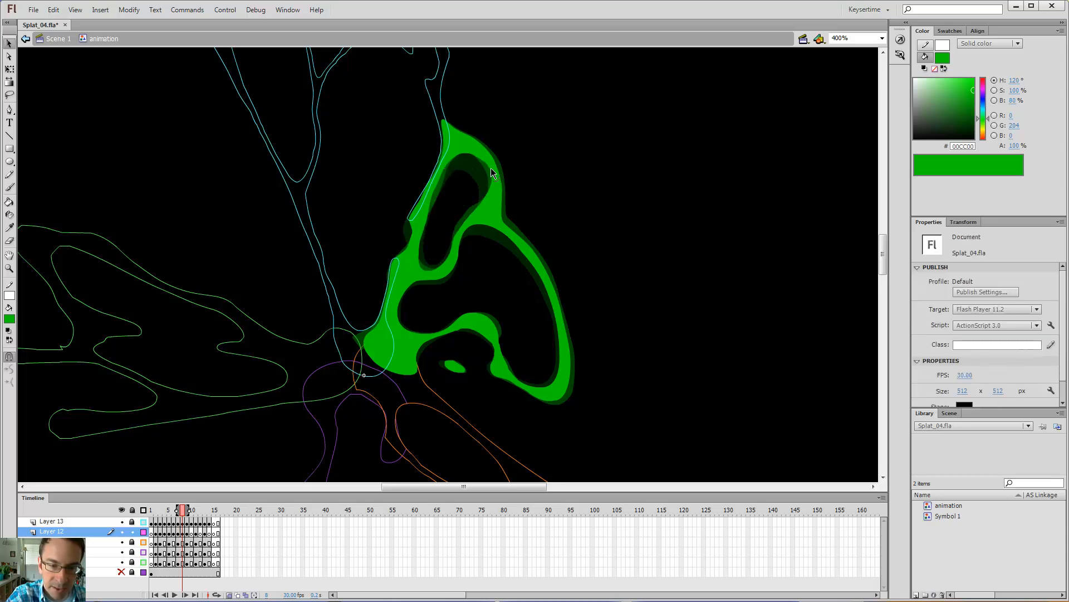
key(e)
mouse_move(471, 206)
mouse_down()
mouse_move(461, 220)
mouse_move(491, 177)
mouse_move(484, 186)
mouse_move(463, 159)
mouse_move(444, 217)
mouse_up()
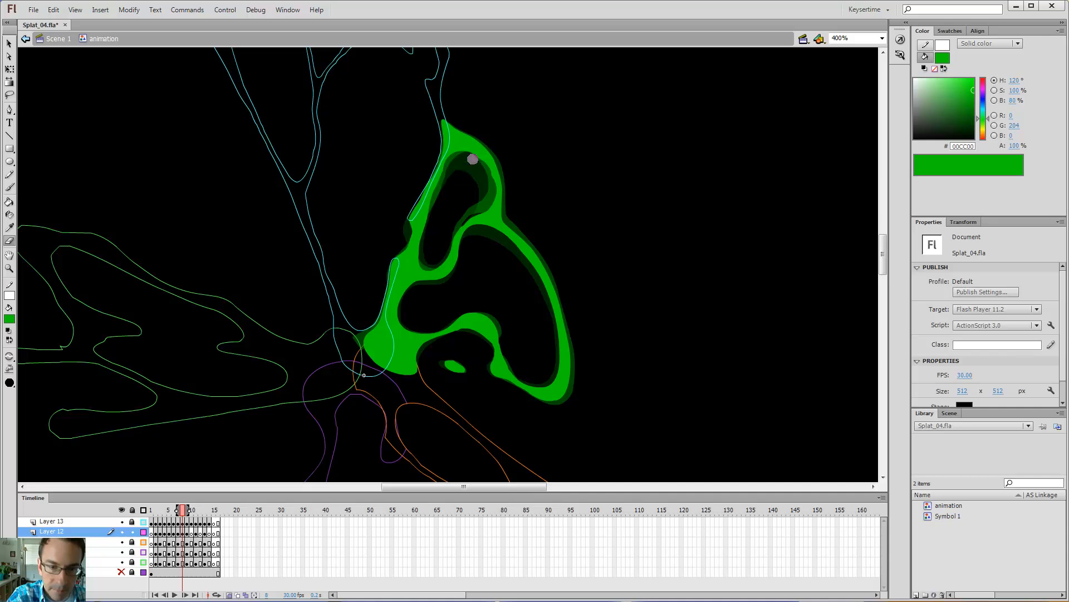
click(473, 160)
mouse_move(425, 255)
mouse_down()
mouse_move(434, 201)
mouse_move(422, 255)
mouse_up()
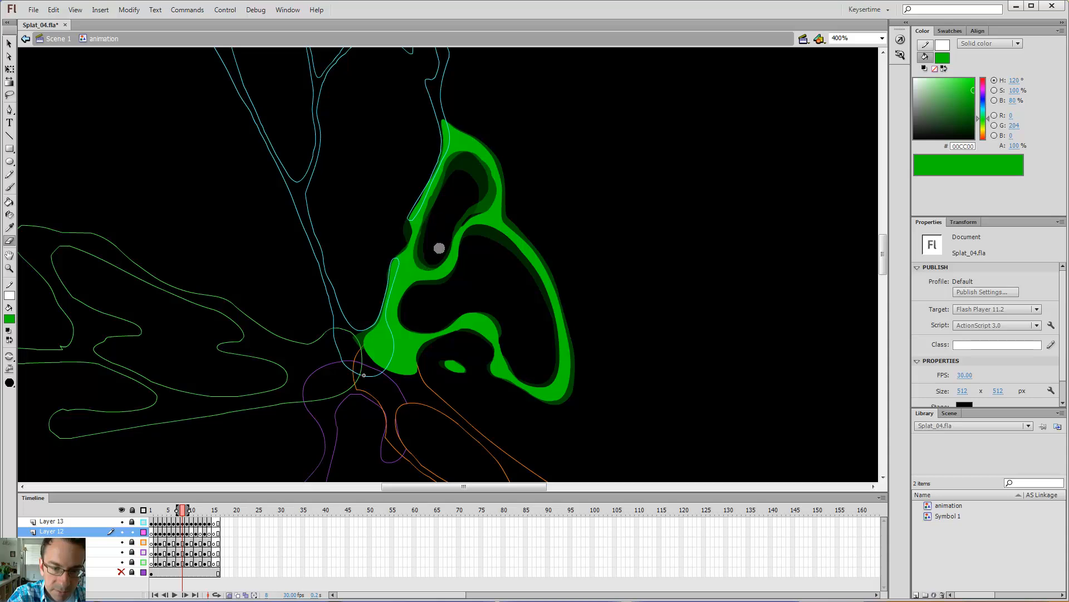
Redraw the rim of the upper hole on frame 8 with the brush and fill the leftover gap with green
key(b)
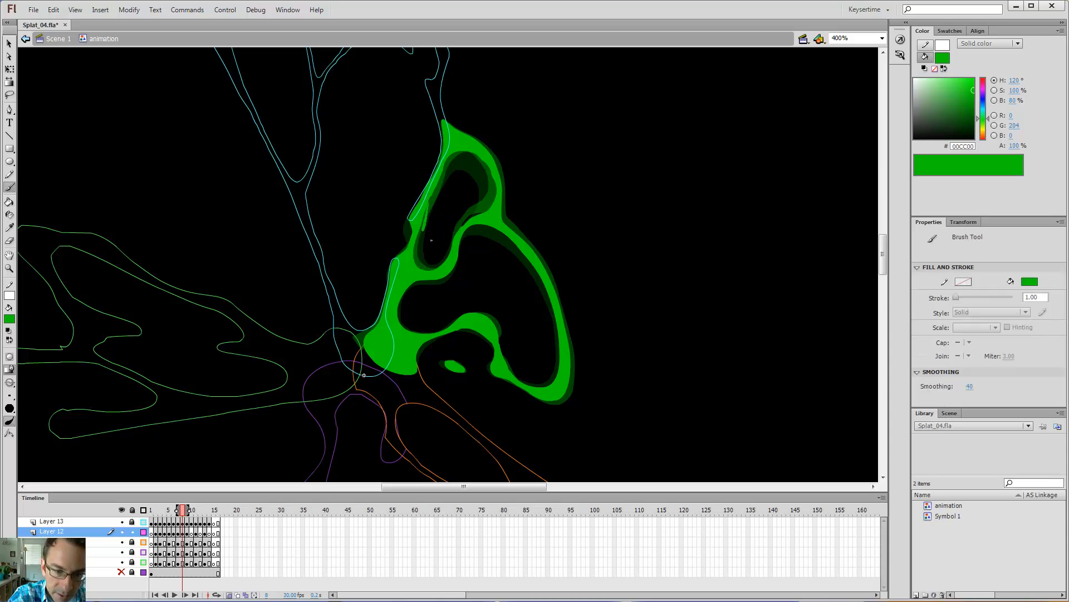
drag(420, 247, 422, 256)
mouse_move(426, 219)
mouse_down()
mouse_move(429, 243)
mouse_move(454, 166)
mouse_up()
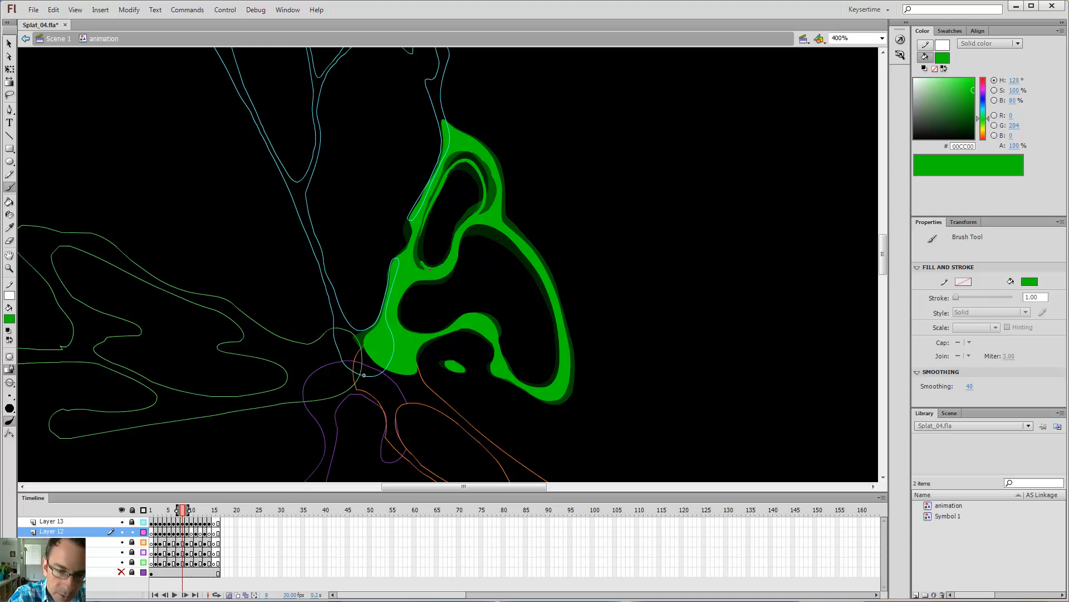
key(k)
click(443, 171)
Step back and forth through the frames around frame 8 to check how the splat shape flows
key(comma)
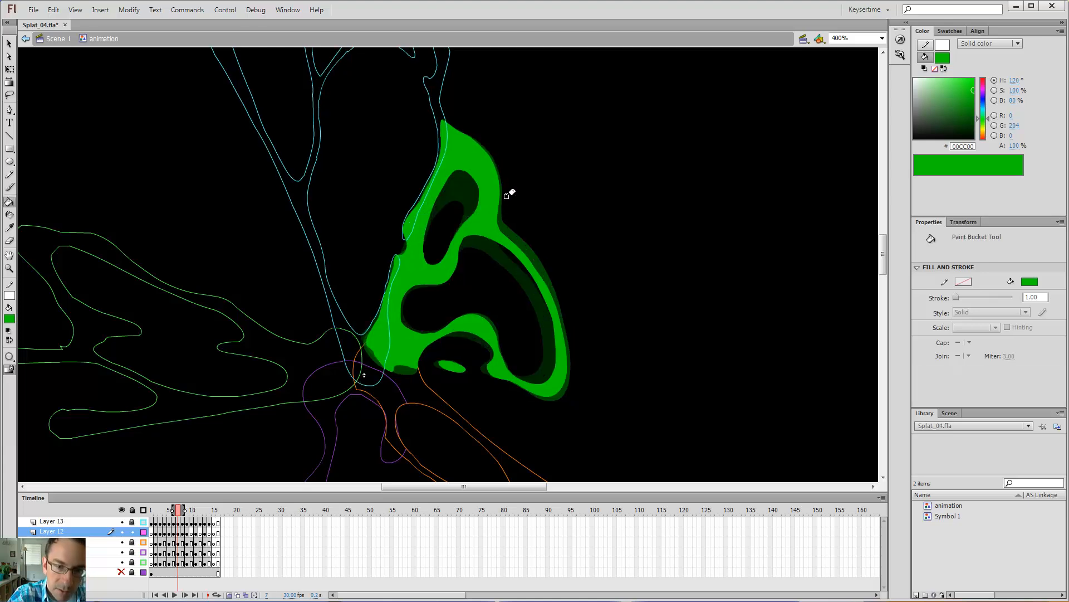
key(period)
key(period)
key(comma)
key(comma)
key(period)
key(period)
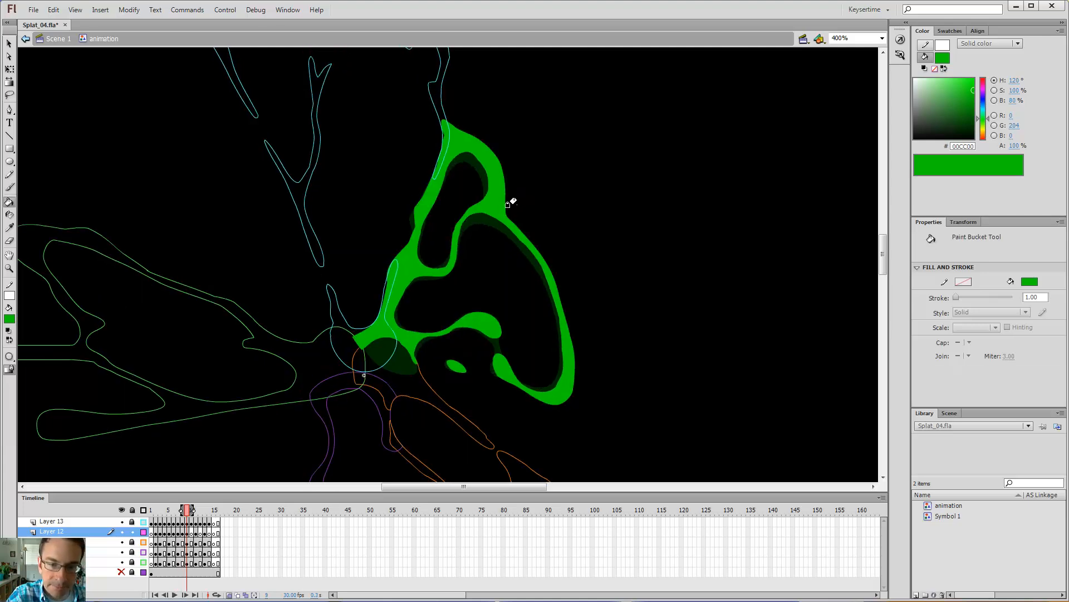
key(comma)
key(comma)
key(period)
key(period)
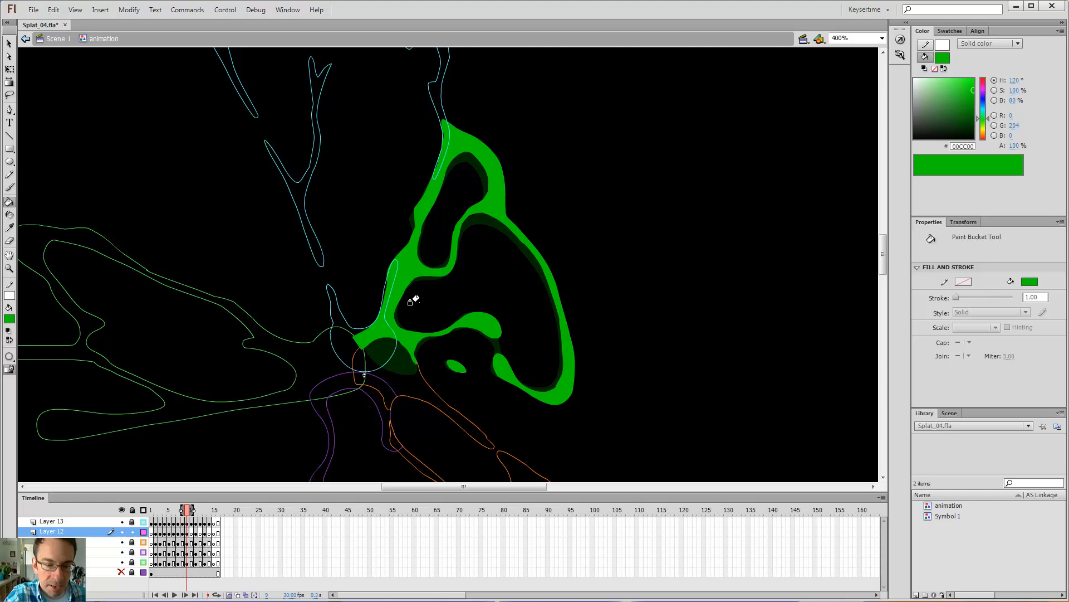
key(period)
key(comma)
key(comma)
Erase the bulge along the lower-left end of the frame 8 shape and check it against the earlier frames
key(e)
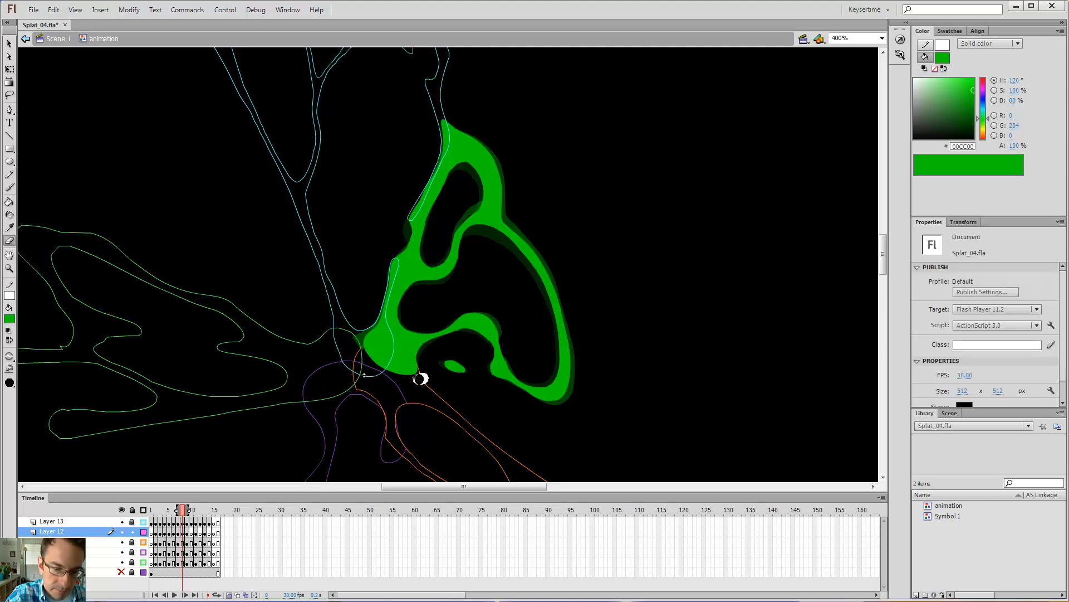
mouse_move(422, 379)
mouse_down()
mouse_move(375, 354)
mouse_move(396, 383)
mouse_move(376, 365)
mouse_up()
key(comma)
key(comma)
key(comma)
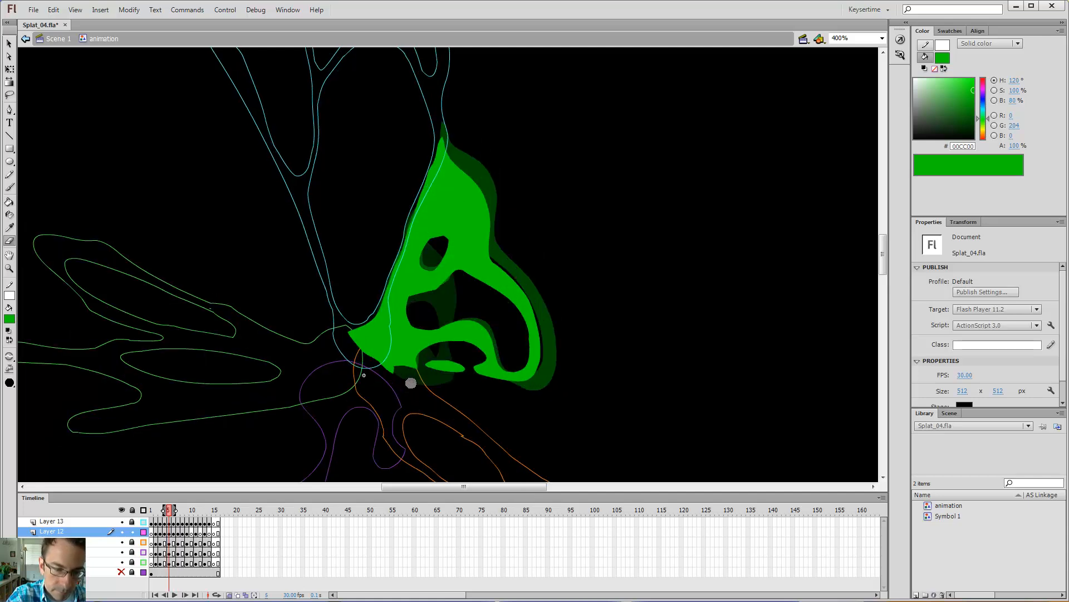
key(period)
key(period)
key(period)
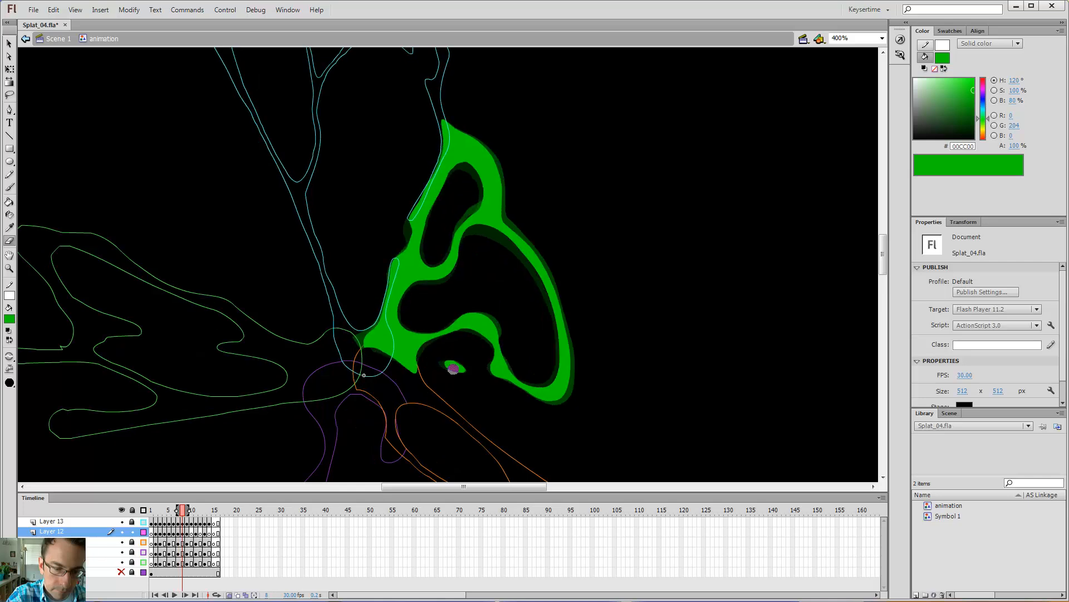
Rework the lower-left edge of the frame 9 shape with the brush and erase the excess at its tip
key(period)
key(period)
key(comma)
key(b)
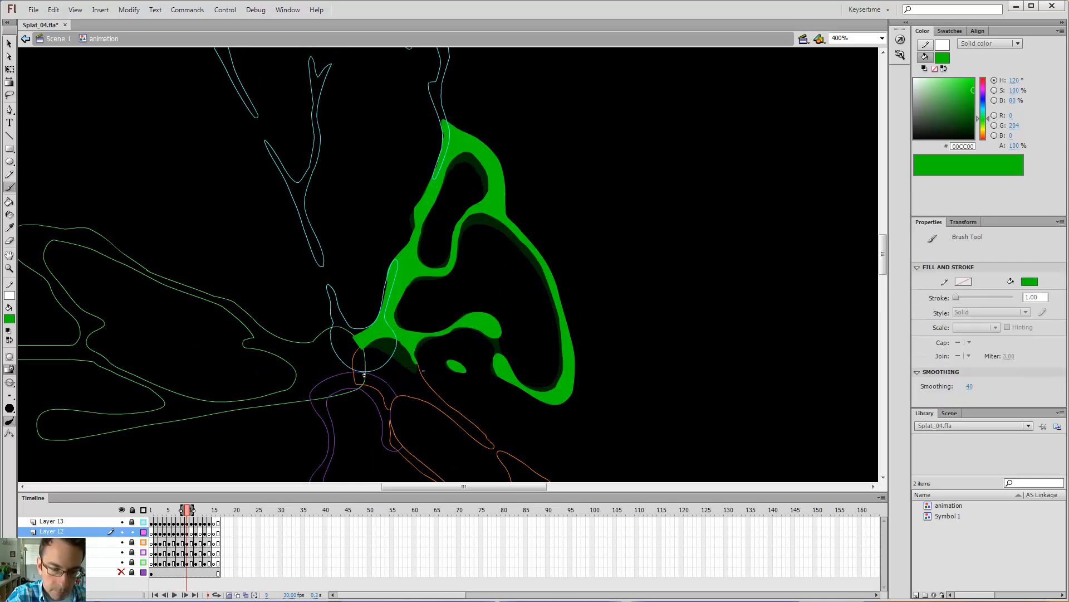
mouse_move(423, 370)
mouse_down()
mouse_move(381, 348)
mouse_move(388, 335)
mouse_move(363, 377)
mouse_move(351, 335)
mouse_up()
key(e)
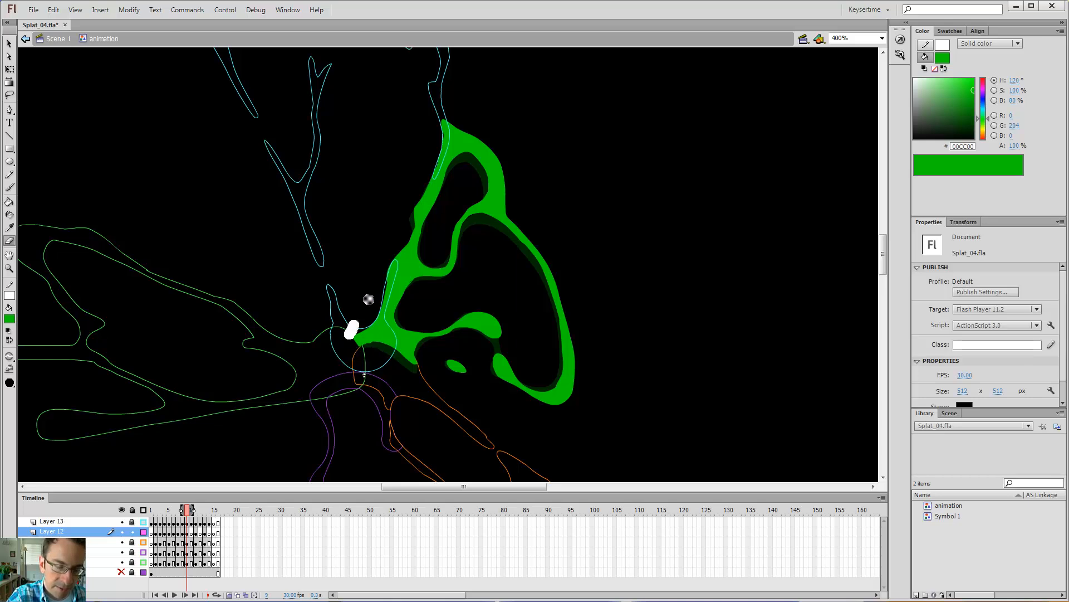
On frame 10, outline the forked lower-left base of the splat with the brush and fill it green
key(period)
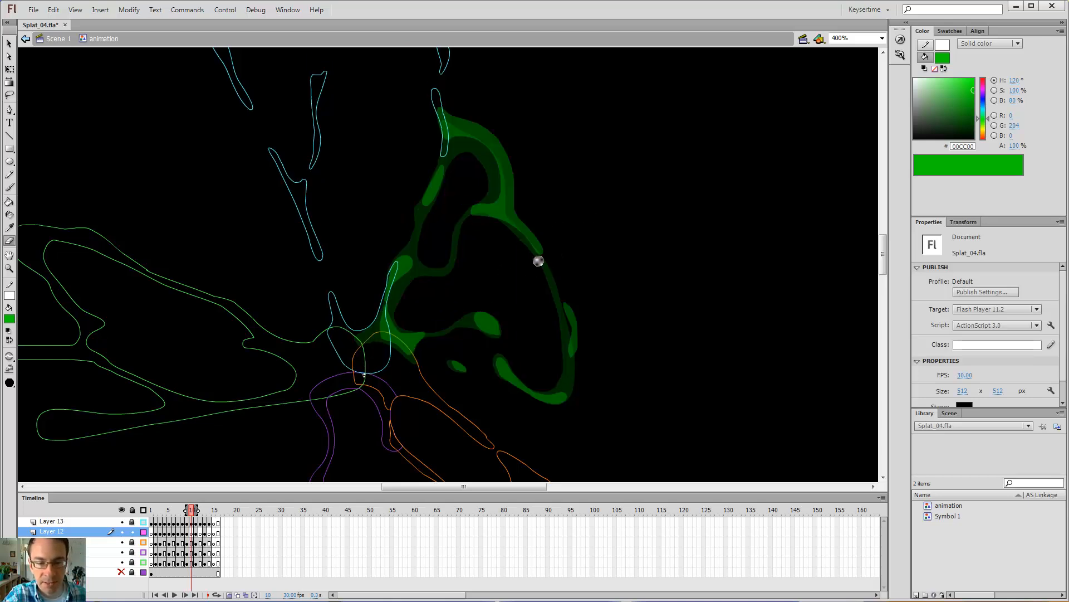
key(b)
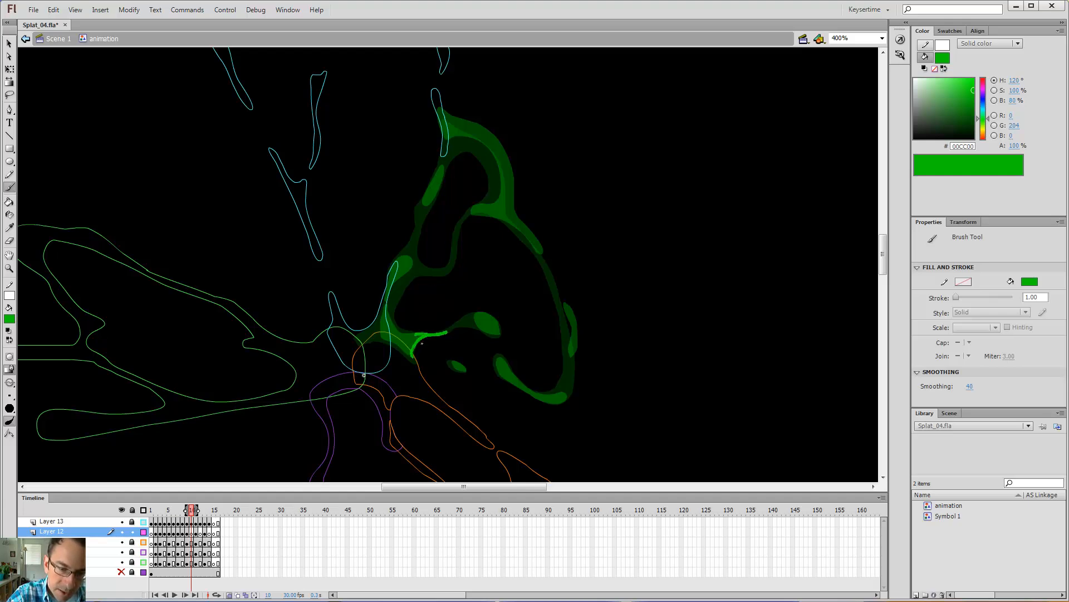
drag(399, 318, 408, 294)
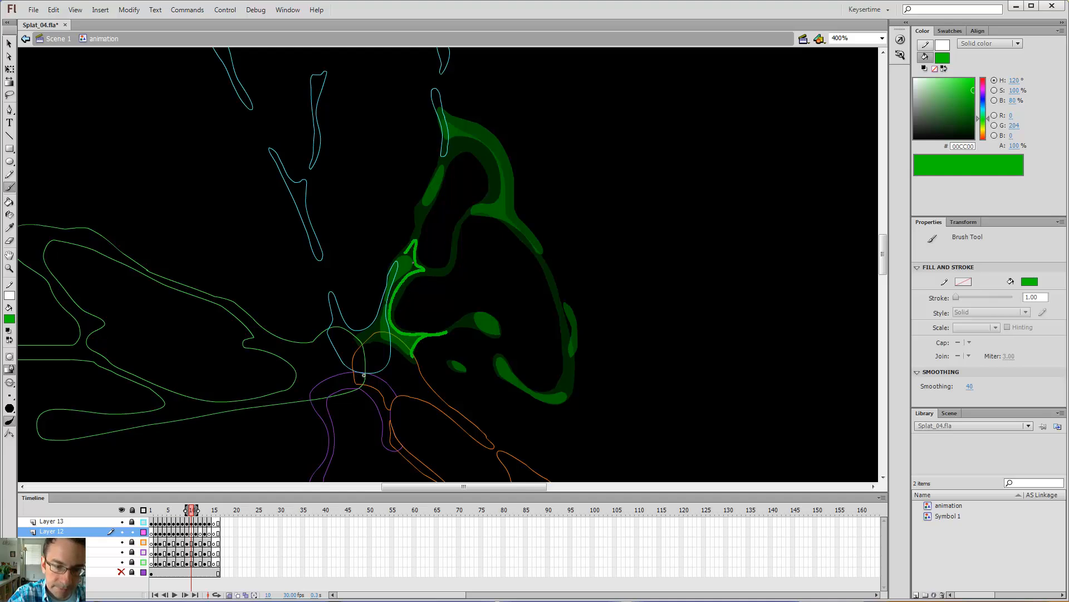
drag(397, 293, 380, 340)
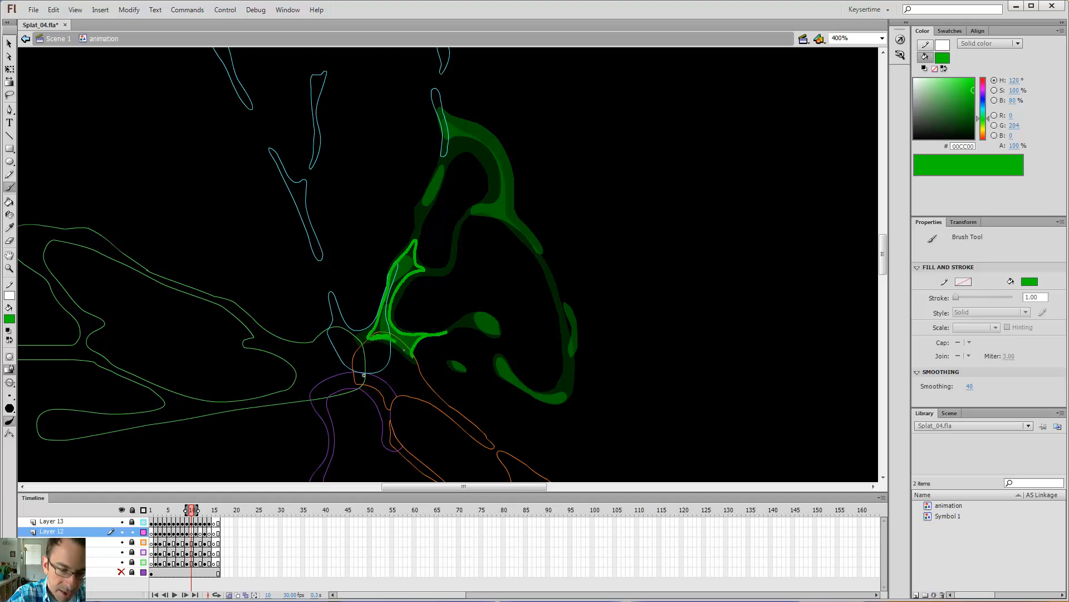
drag(419, 366, 412, 353)
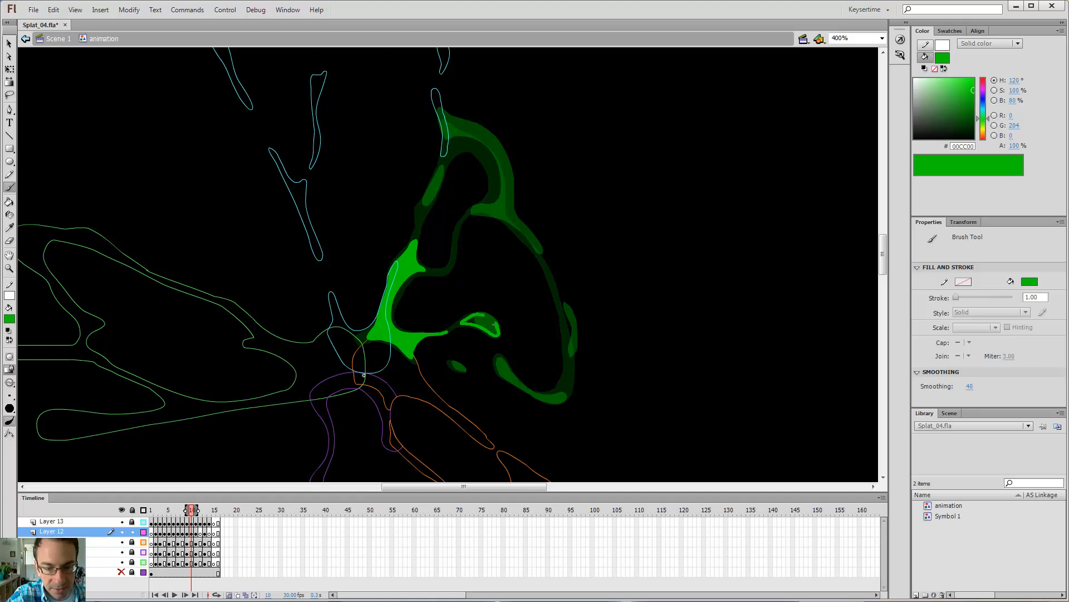
Draw and fill the two small inner blobs and the curved strand along the lower rim on frame 10
drag(500, 329, 498, 332)
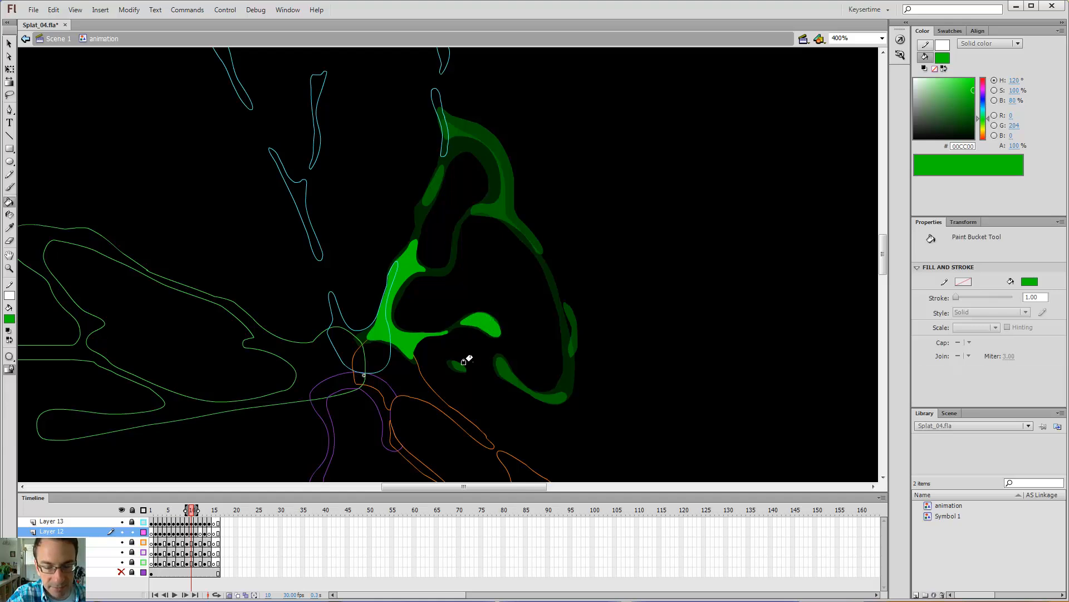
drag(456, 363, 466, 371)
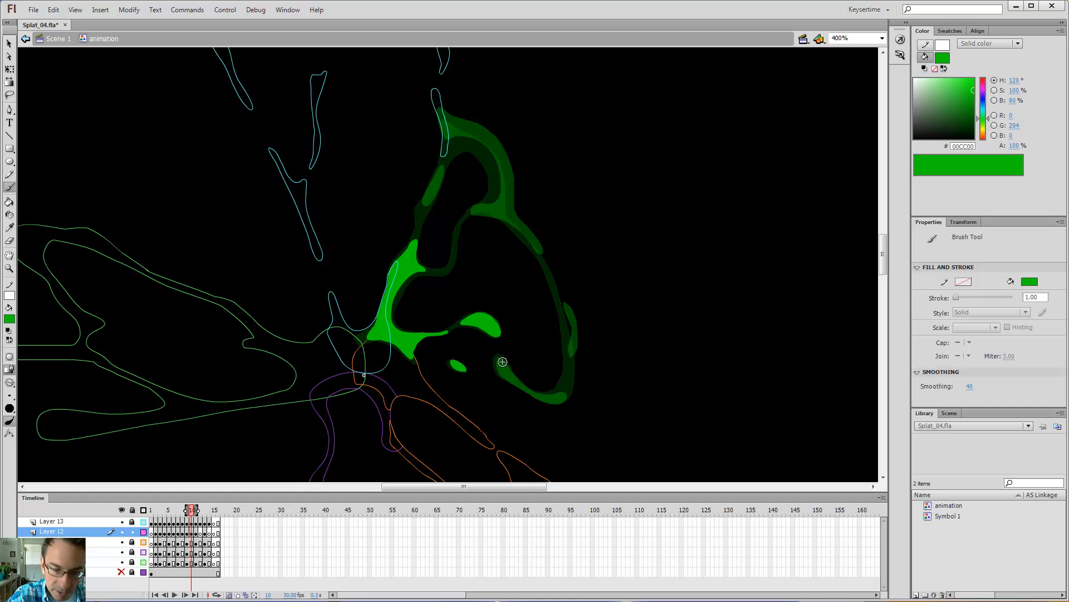
drag(499, 359, 511, 370)
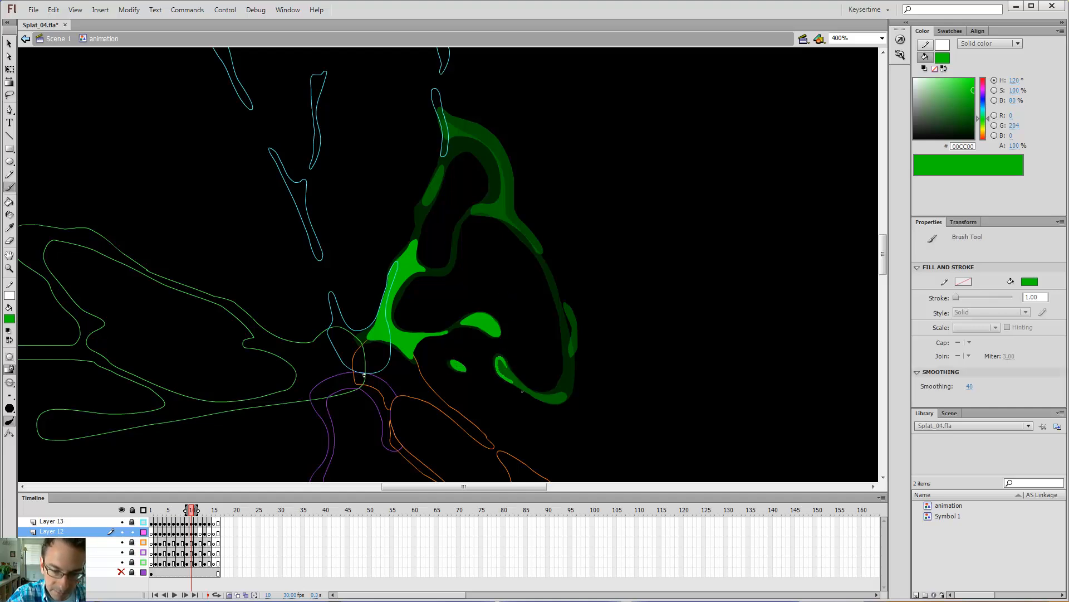
drag(547, 407, 558, 410)
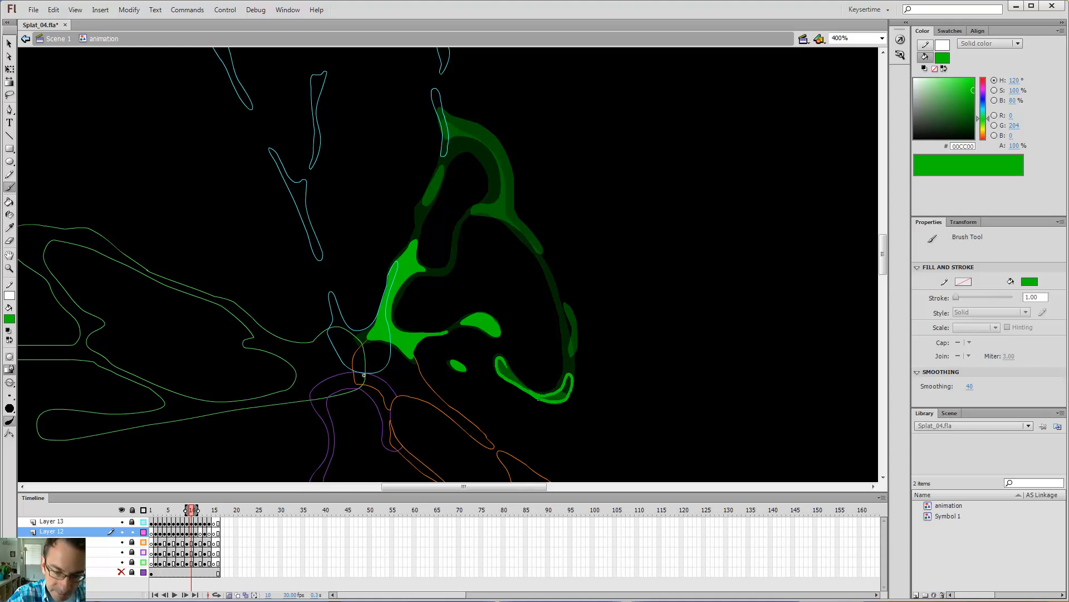
drag(517, 378, 504, 364)
key(k)
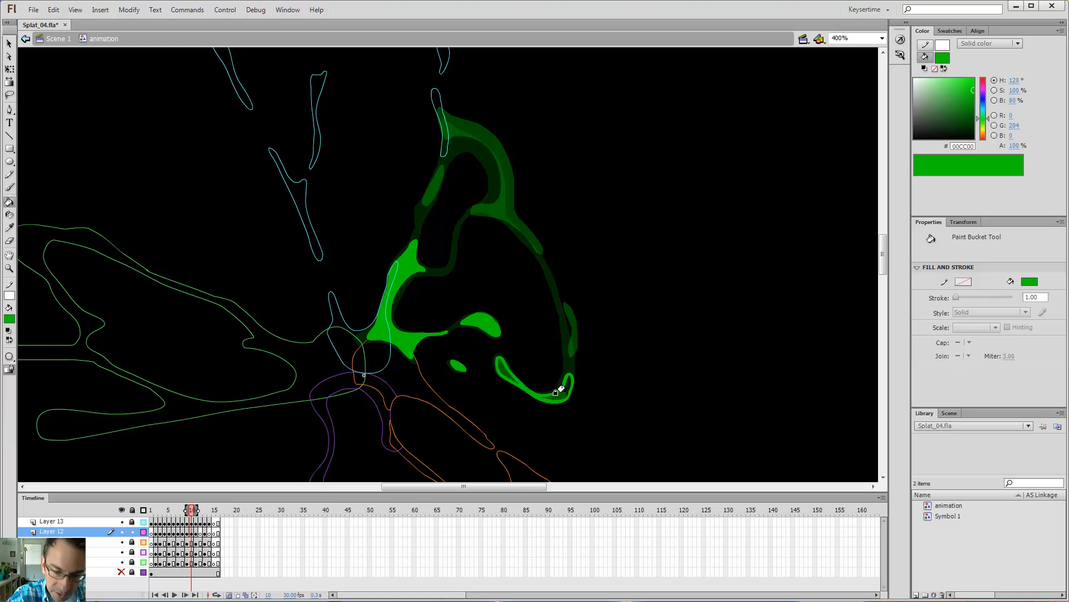
click(559, 386)
click(503, 365)
Paint the strand up the right edge and the large branching upper arch on frame 10, both solid green
key(b)
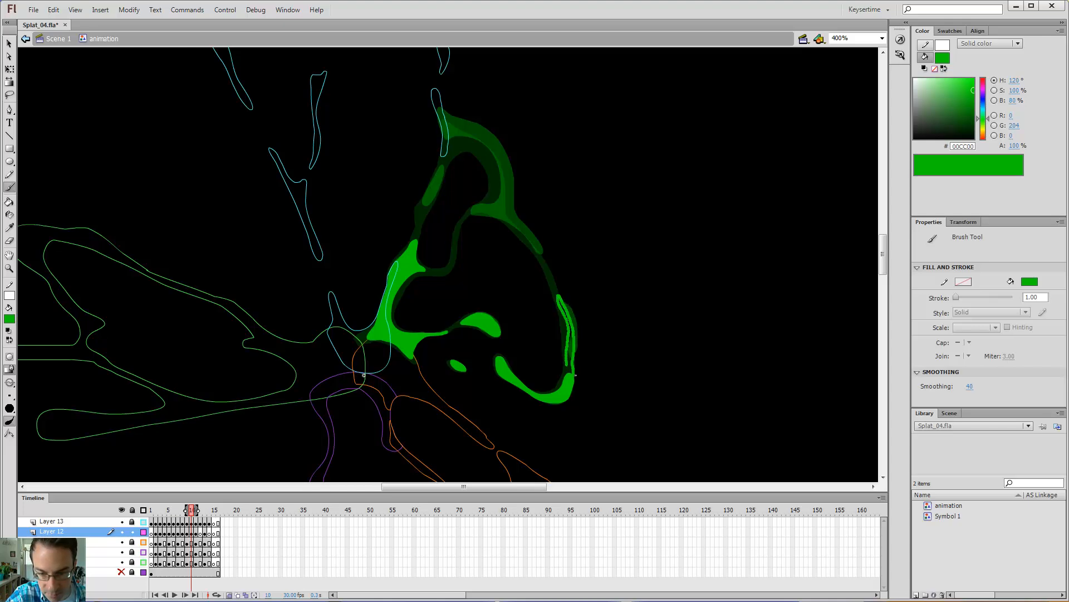
drag(576, 374, 574, 372)
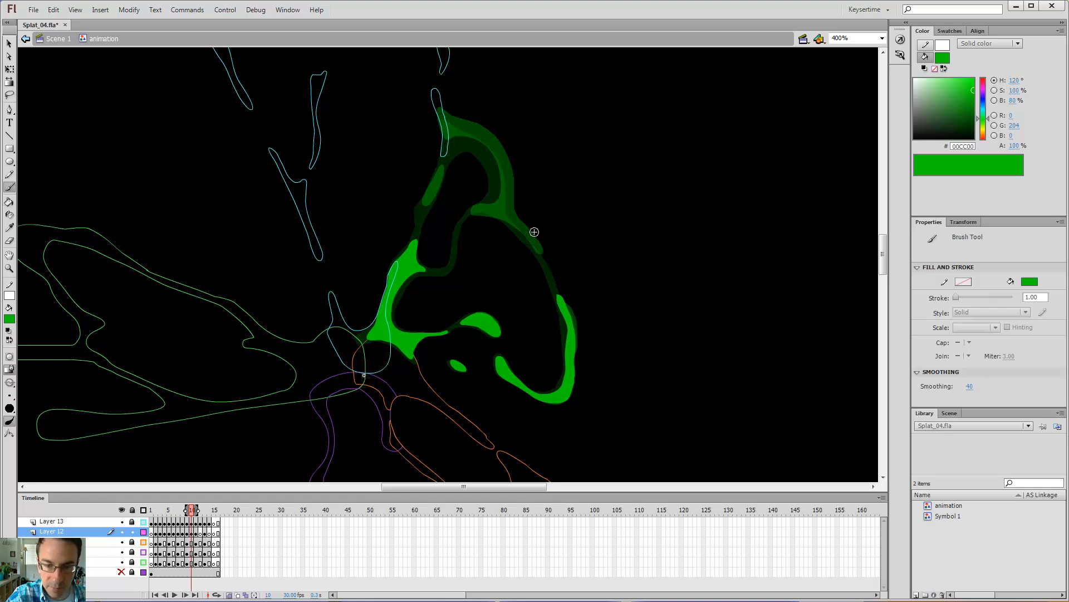
mouse_move(534, 232)
mouse_down()
mouse_move(556, 273)
mouse_move(525, 238)
mouse_up()
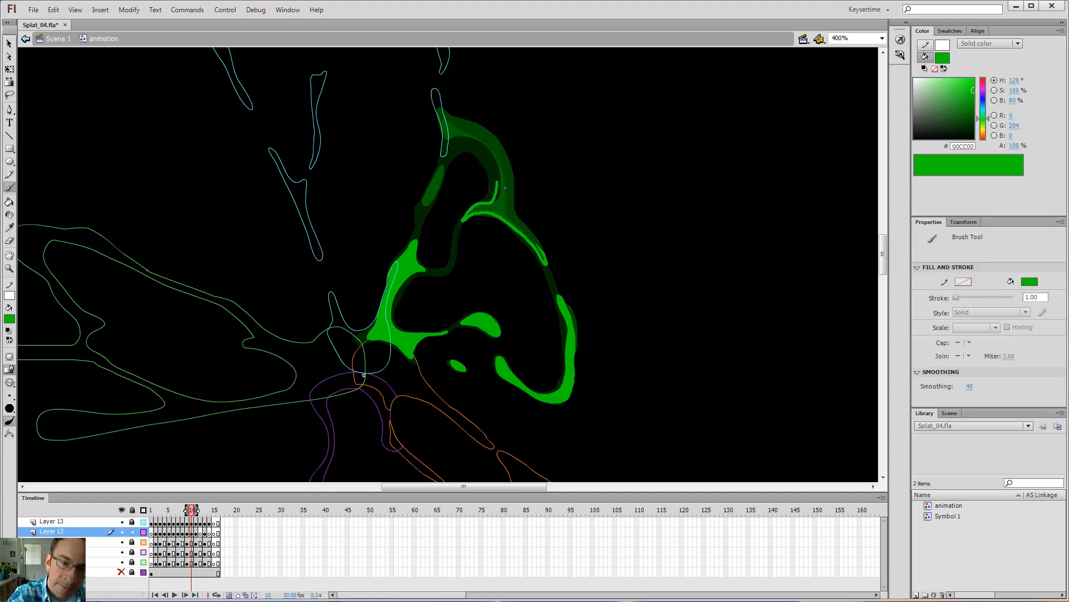
drag(506, 188, 470, 150)
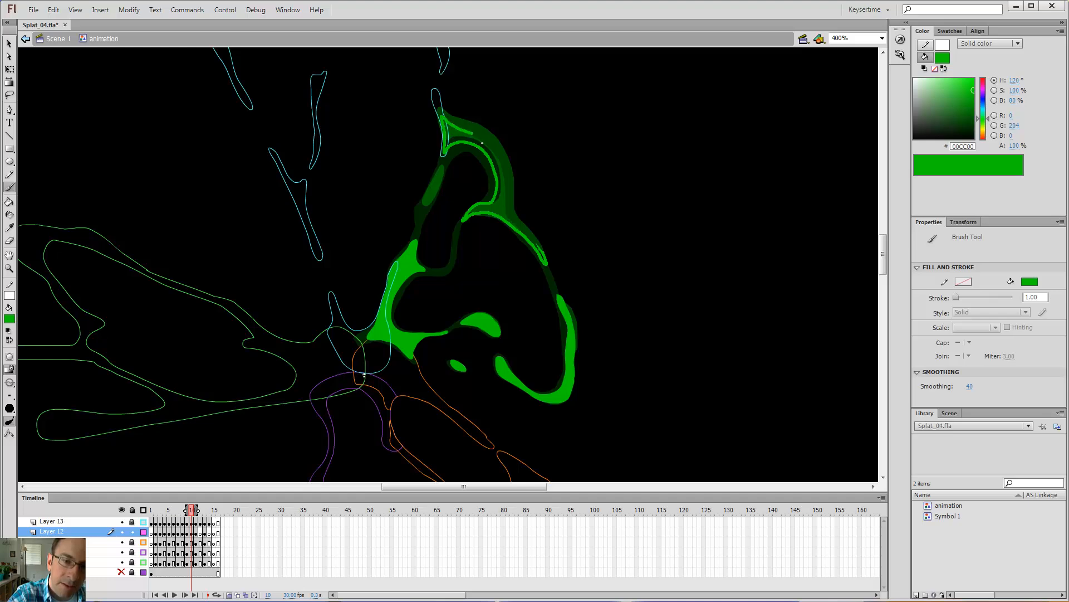
mouse_move(499, 152)
mouse_down()
mouse_move(520, 224)
mouse_move(549, 257)
mouse_move(532, 243)
mouse_up()
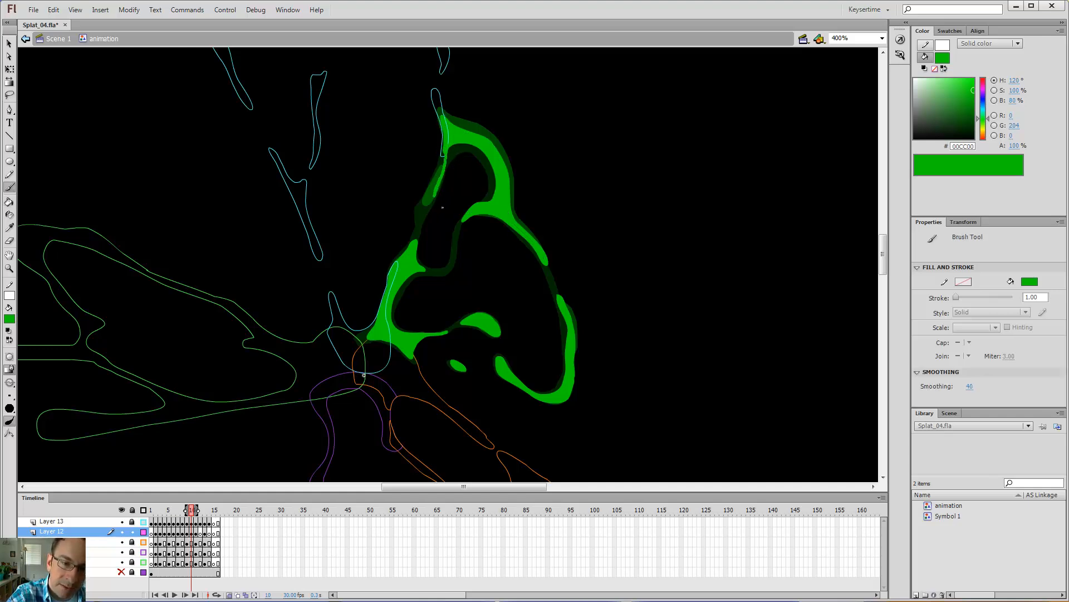
Draw and fill the narrow strand below the arch's left end on frame 10 and compare it with frame 9
drag(435, 198, 422, 214)
key(k)
click(431, 191)
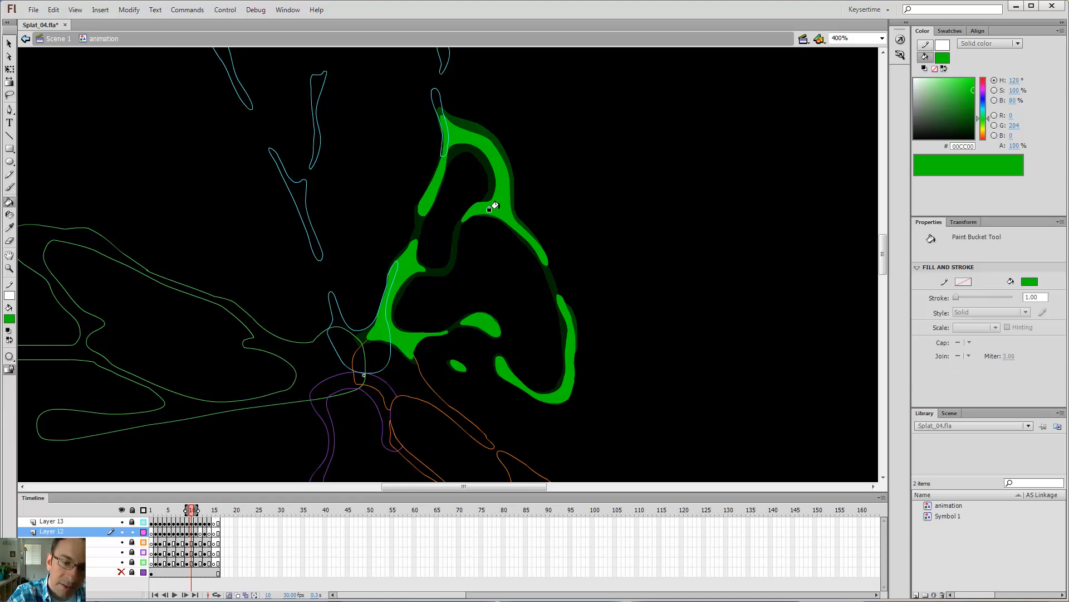
key(comma)
key(period)
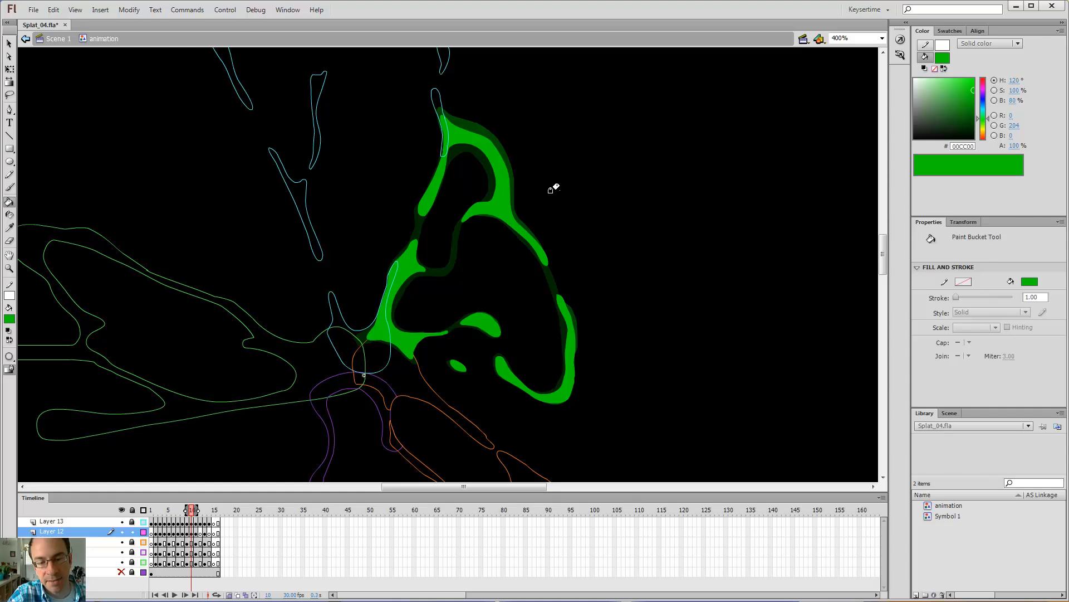
key(comma)
key(period)
On frame 12, draw the thin right-edge sliver and the curved lower strand, filling the strand with green
key(period)
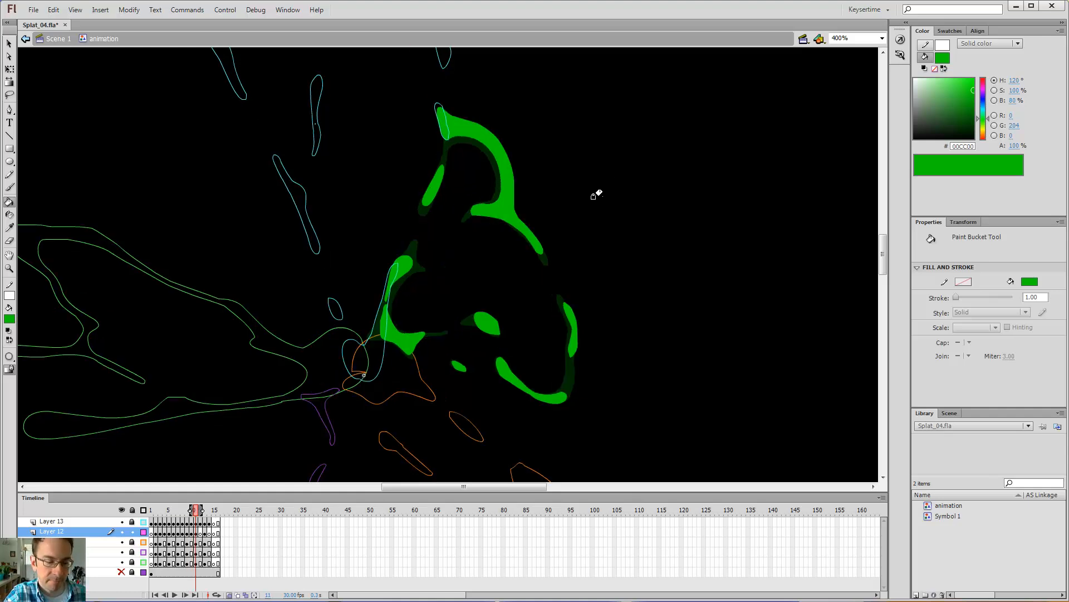
key(period)
key(b)
drag(572, 328, 573, 351)
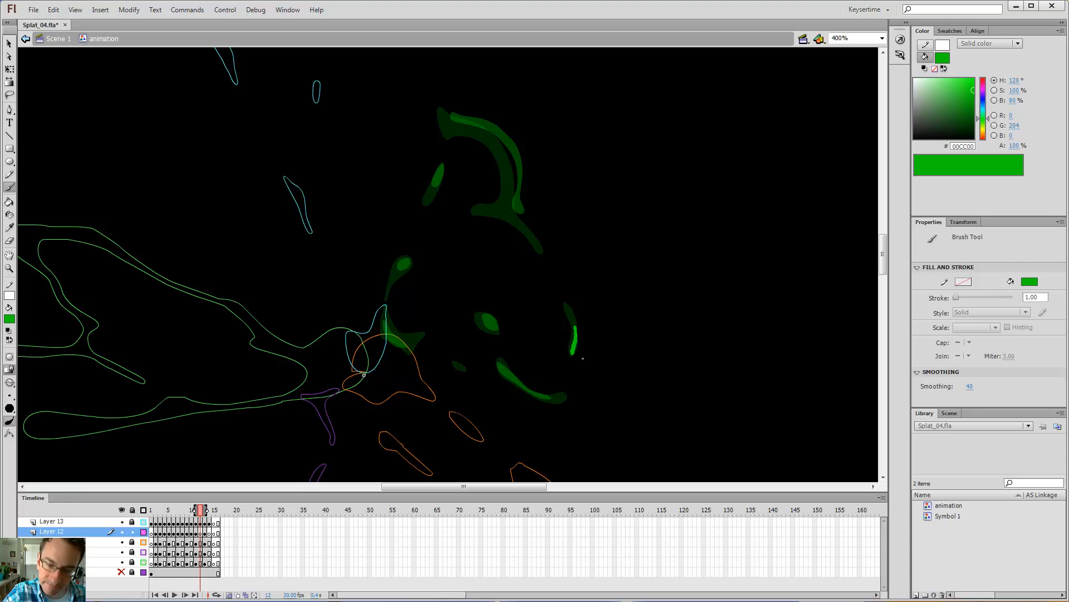
drag(498, 361, 507, 371)
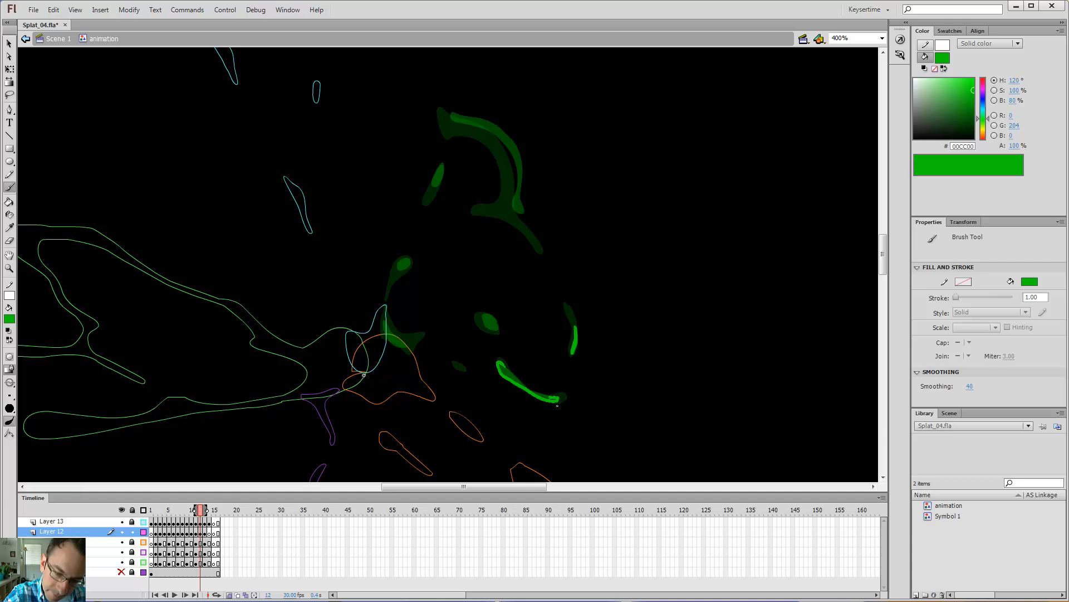
key(k)
click(506, 372)
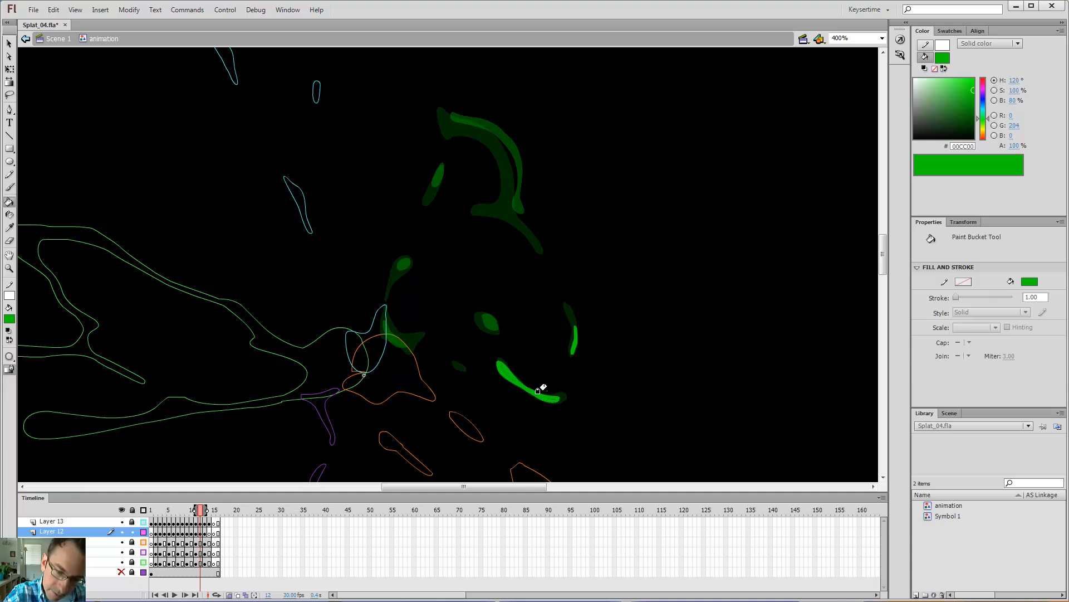
click(553, 399)
Outline the small oval blob in the middle of the frame 12 splat and fill it green
key(b)
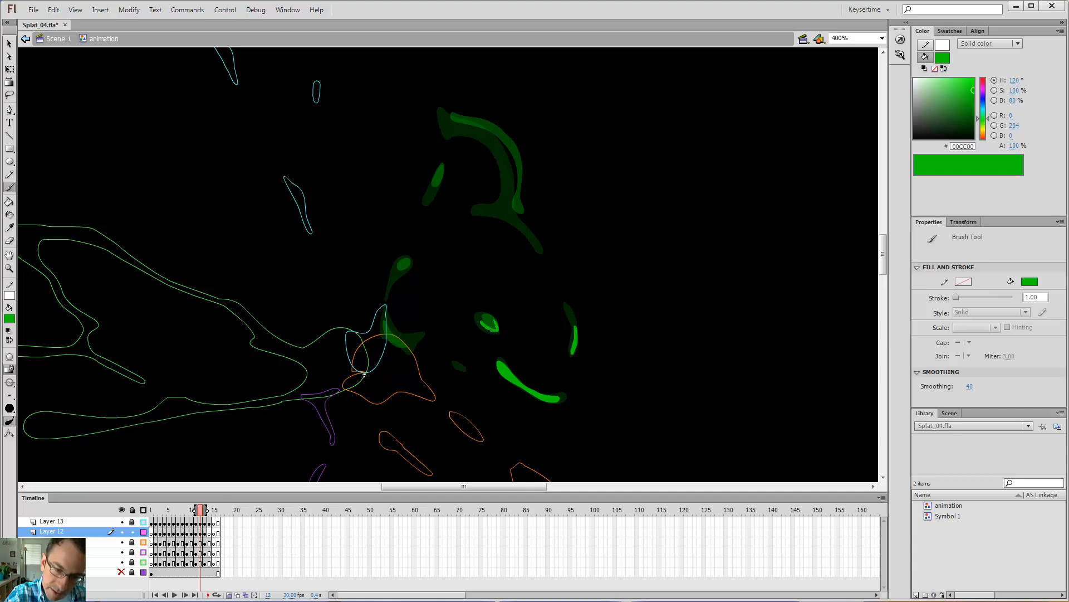
key(k)
click(487, 320)
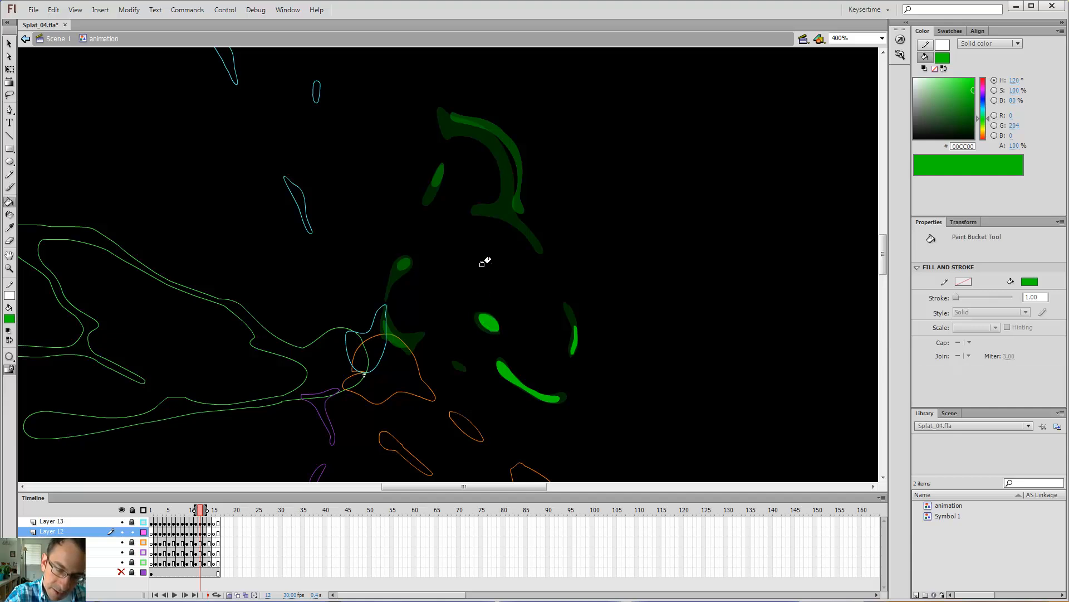
Draw the upper arch with its forked lower end on frame 12, fill it green and trim its outer edge with the eraser
key(b)
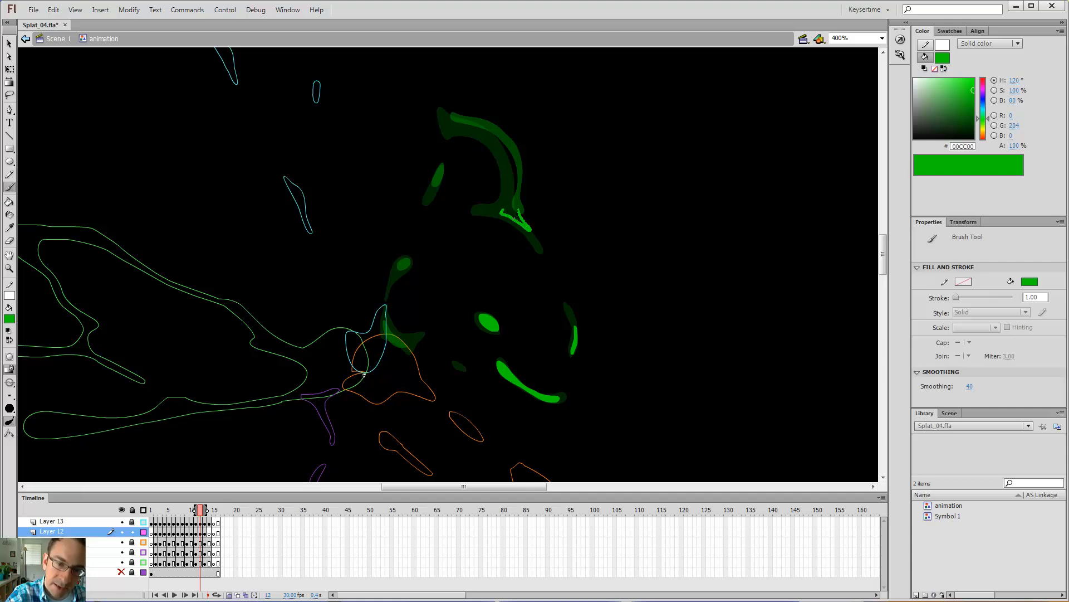
drag(520, 182, 489, 141)
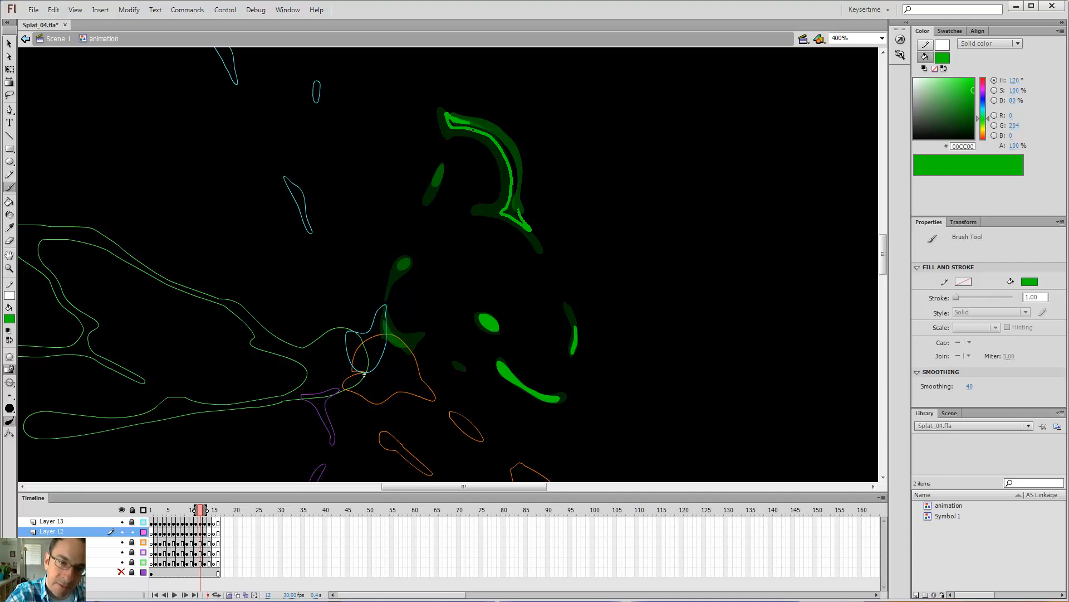
drag(514, 147, 523, 161)
key(e)
key(b)
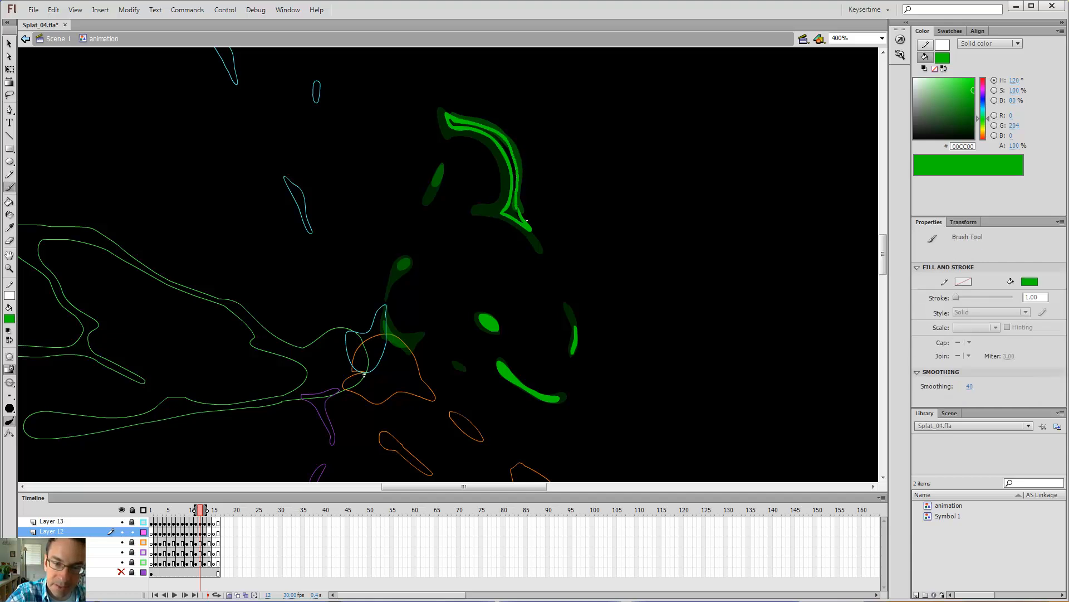
drag(527, 221, 526, 223)
key(e)
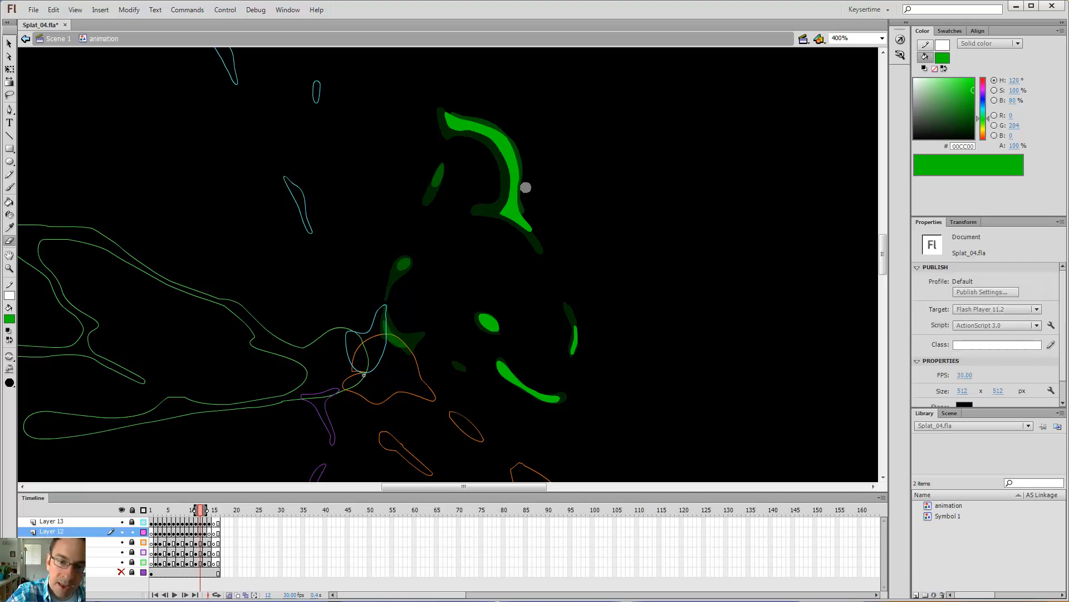
drag(526, 188, 528, 149)
Draw and fill the slim droplet below the arch's left end and the teardrop beneath it on frame 12
key(b)
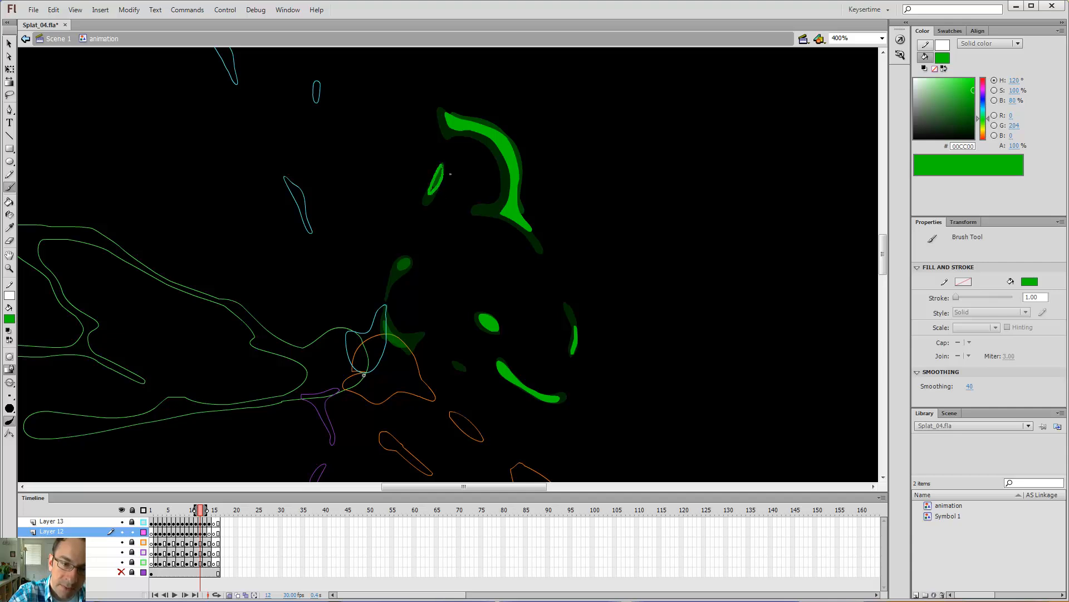
key(k)
click(434, 180)
key(b)
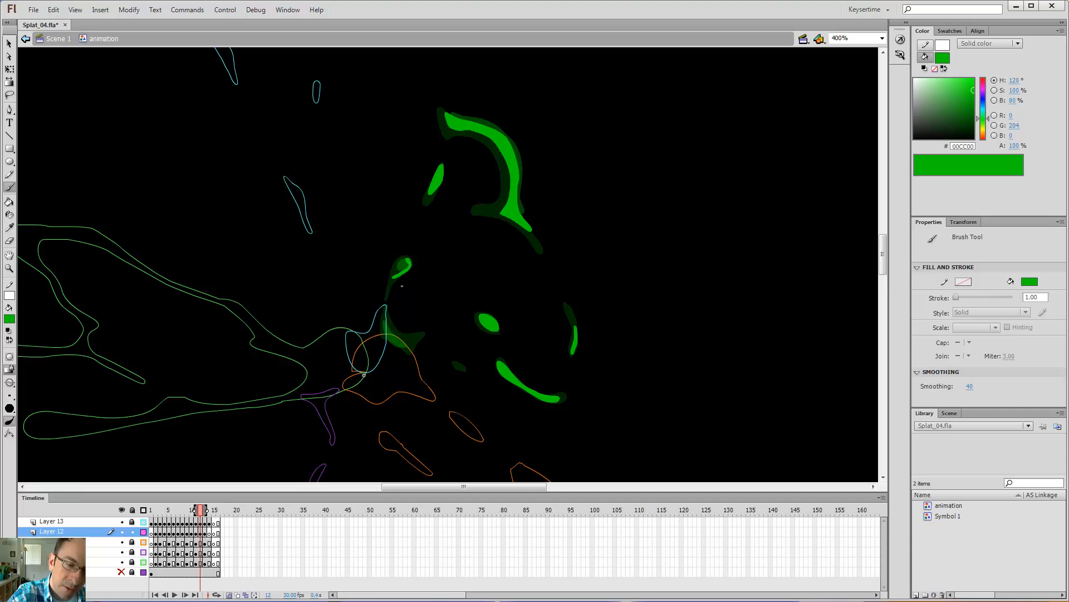
key(k)
click(399, 265)
Draw and fill the small lower-left wedge on frame 12 and compare the frame with frame 11
key(b)
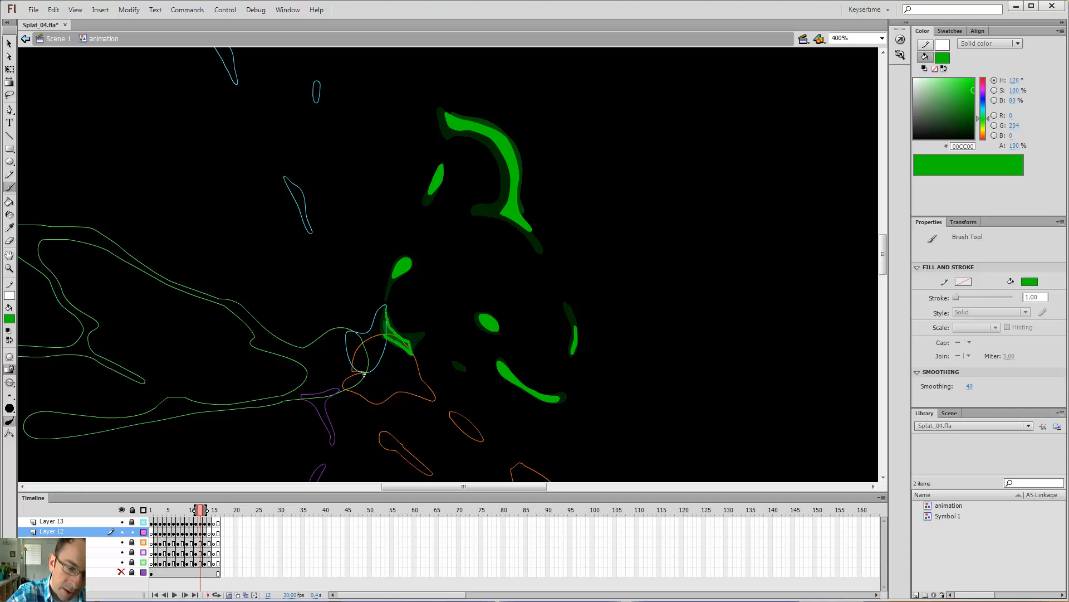
key(k)
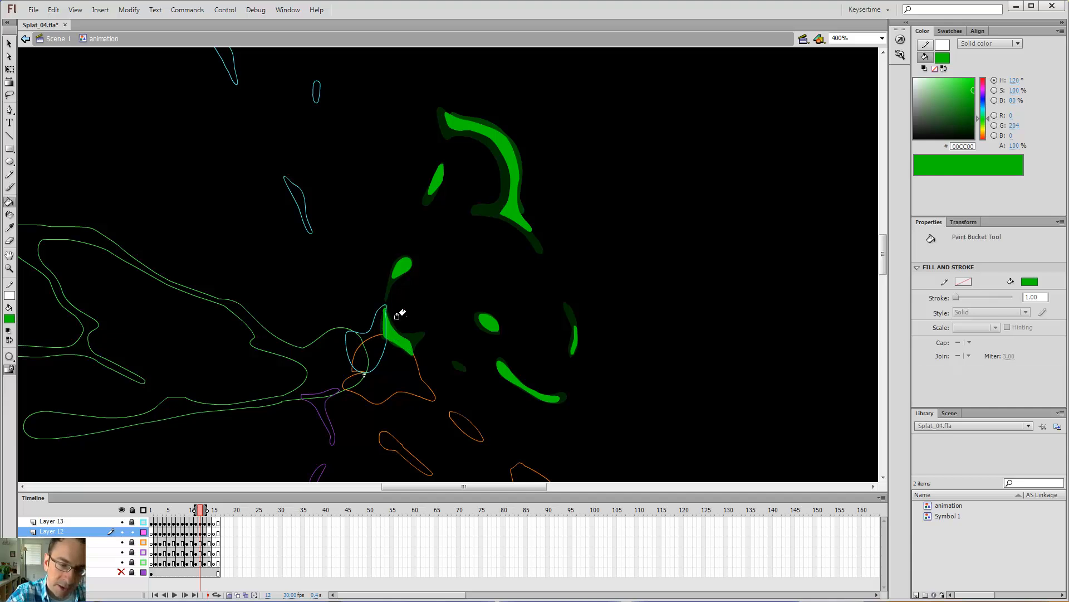
key(comma)
key(period)
On frame 14, paint the small drop at the arch's lower end and the thin sliver along its upper curve
key(period)
key(period)
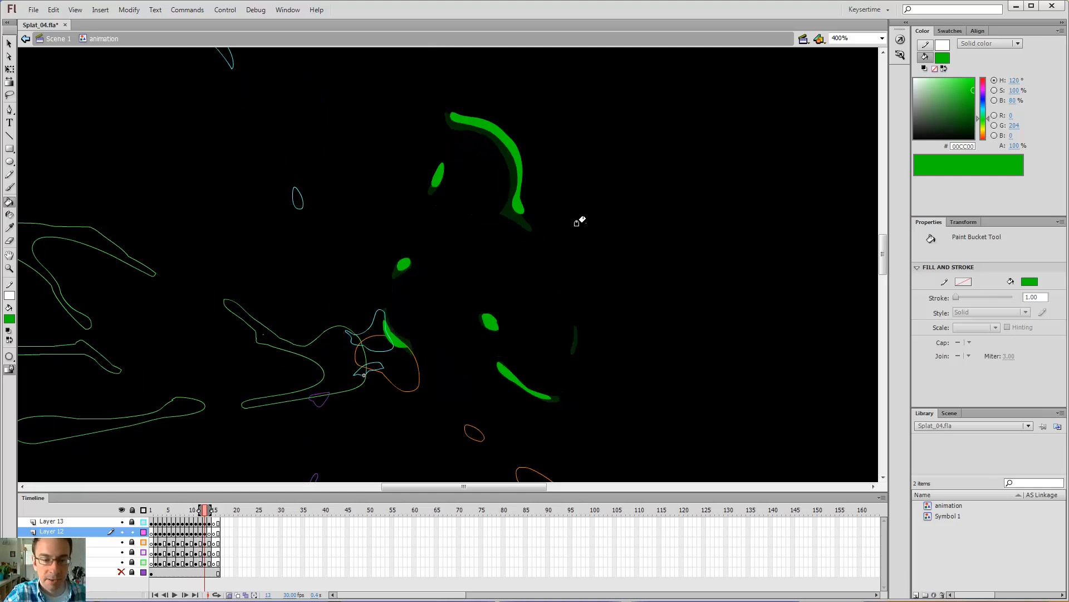
key(b)
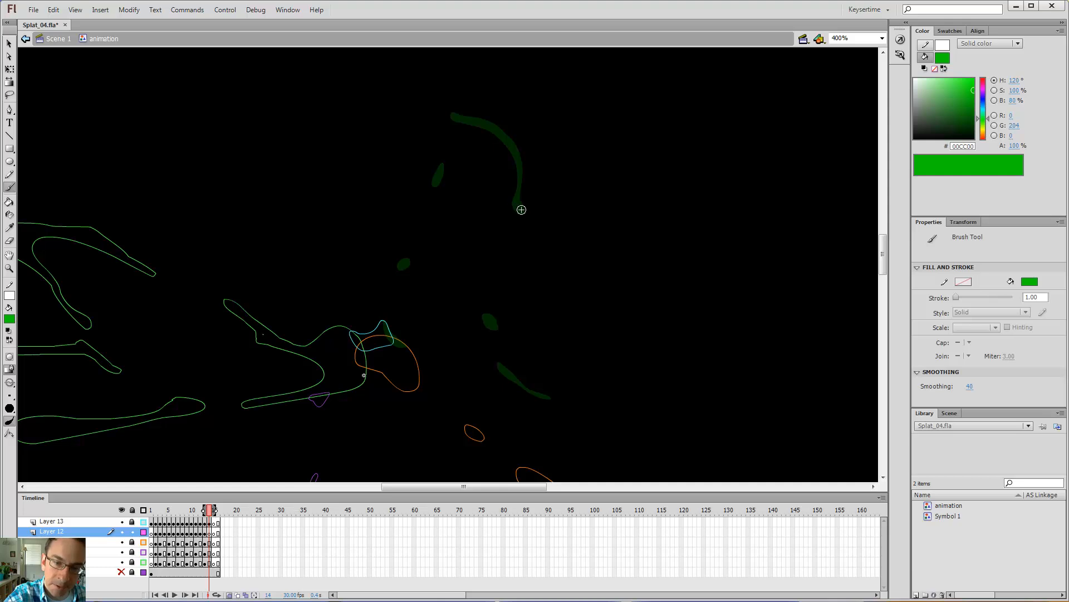
drag(518, 204, 527, 211)
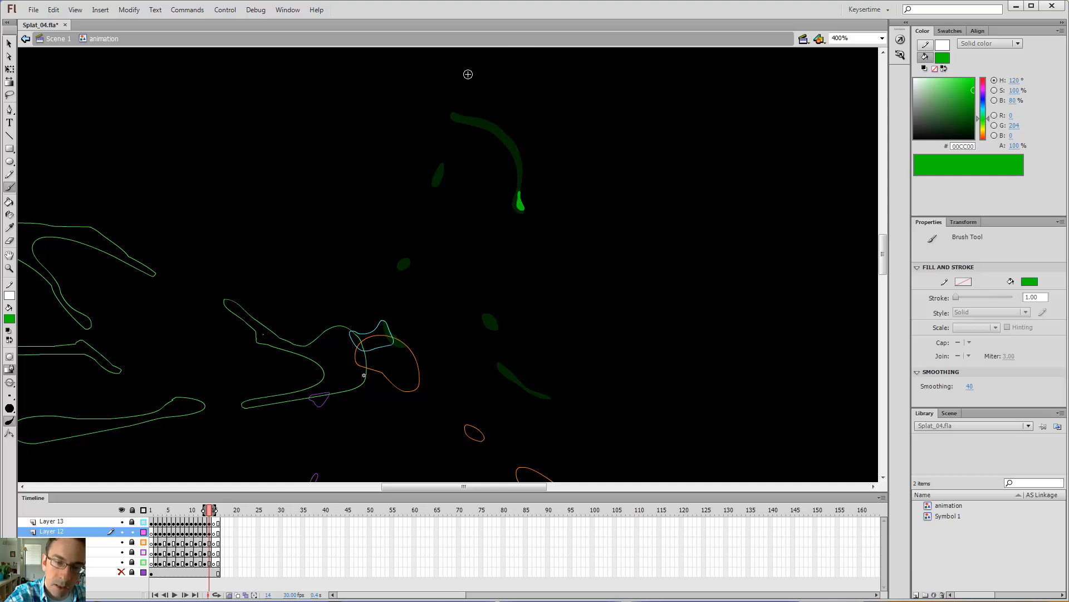
drag(467, 118, 475, 122)
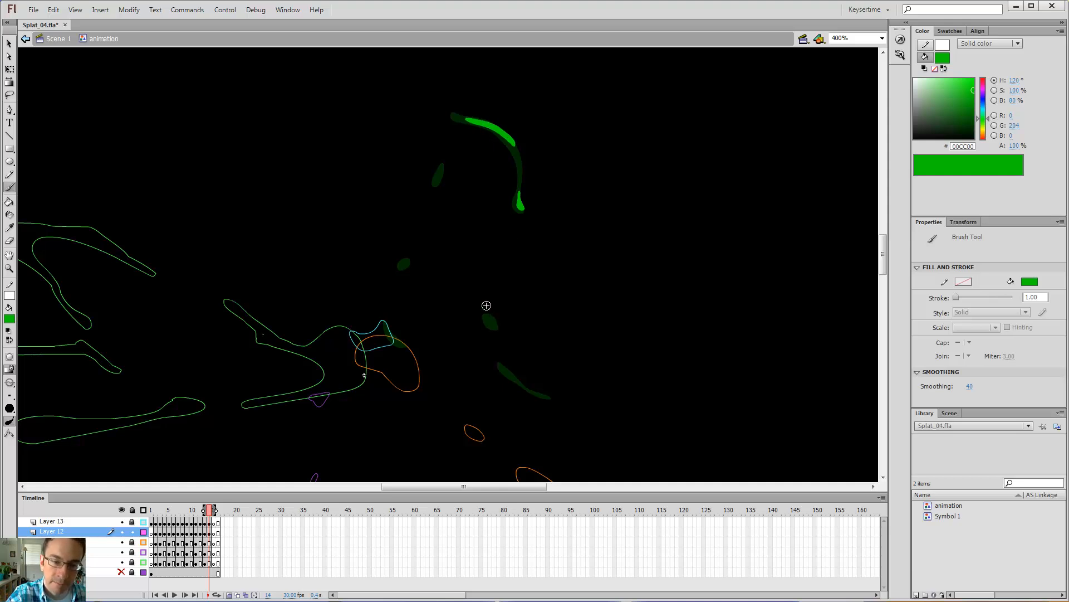
Paint the small drop below the arch on frame 14 and preview the animation in a test movie
drag(489, 317, 492, 323)
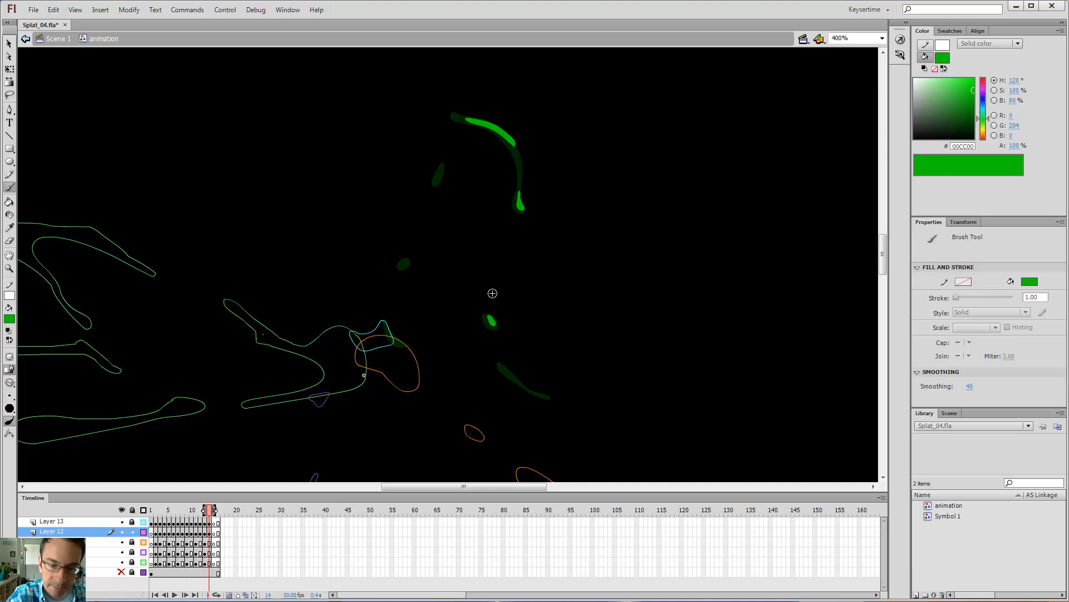
key(ctrl+Return)
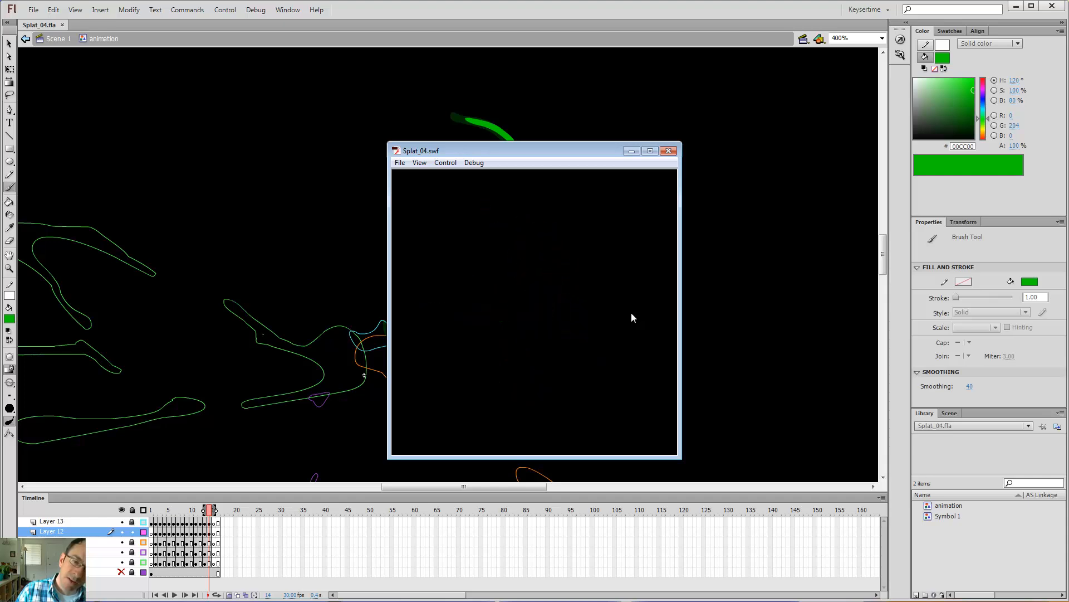
click(669, 150)
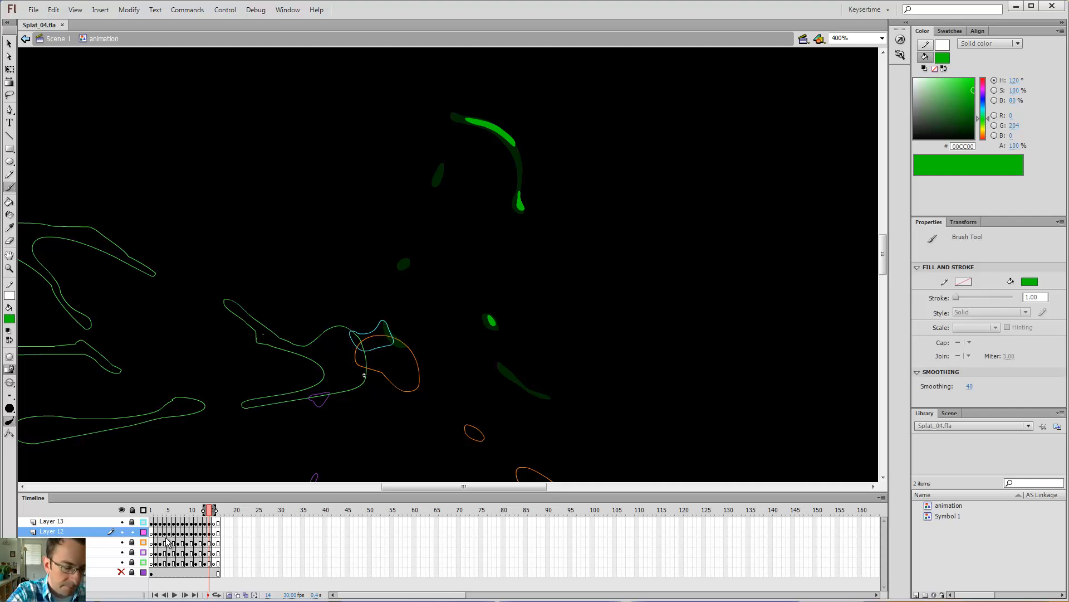
Insert blank keyframes between the existing keyframes on frames 4 to 14 of the orange layer below Layer 12, and display Layer 12 as outlines
drag(164, 542, 209, 543)
key(F7)
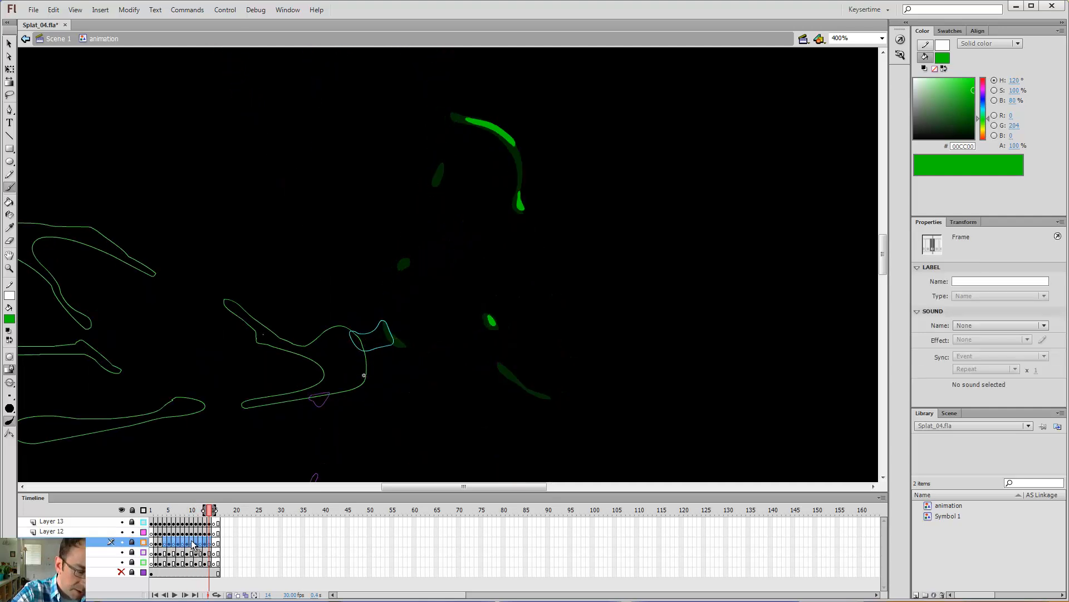
click(143, 533)
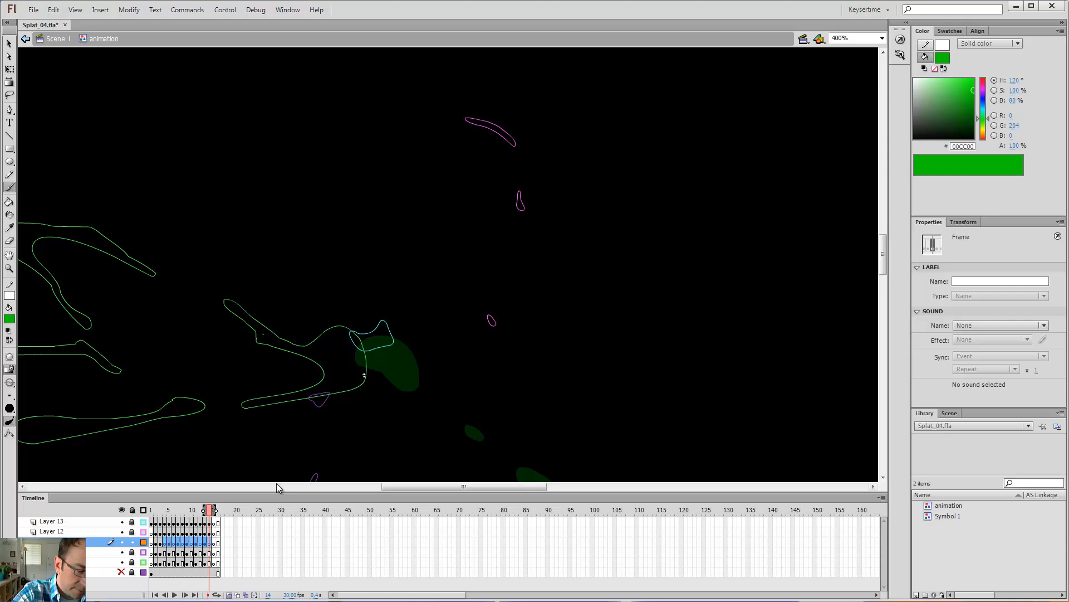
On frame 4 of the orange layer, brush the green outline of the diagonal streak, including its oval hole, short prong and long tail
click(165, 543)
key(space)
drag(465, 314, 425, 132)
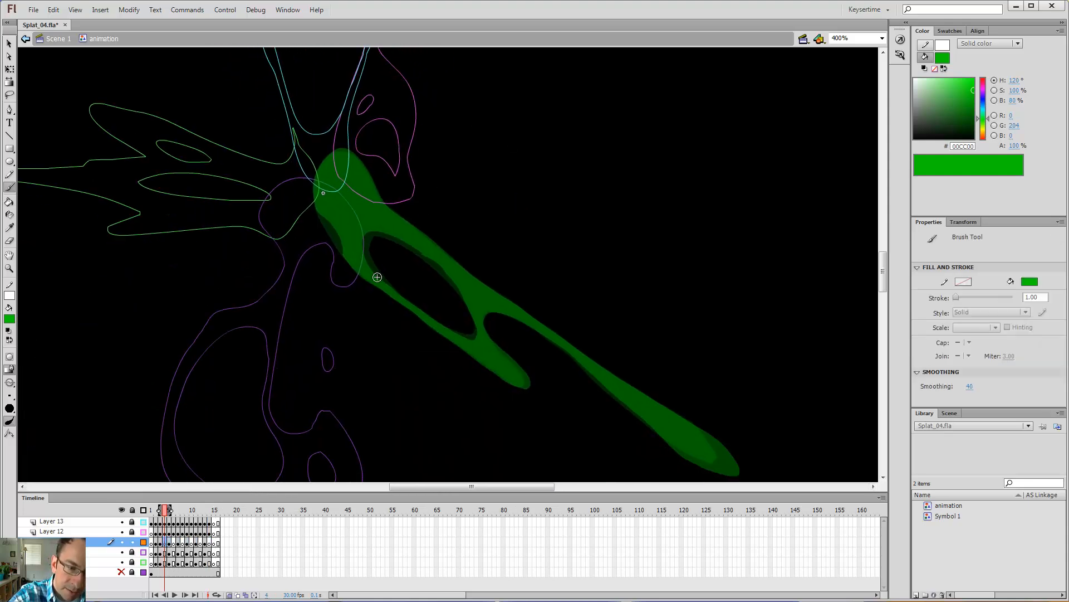
mouse_move(379, 279)
mouse_down()
mouse_move(364, 241)
mouse_move(445, 272)
mouse_move(476, 313)
mouse_move(451, 333)
mouse_move(359, 245)
mouse_up()
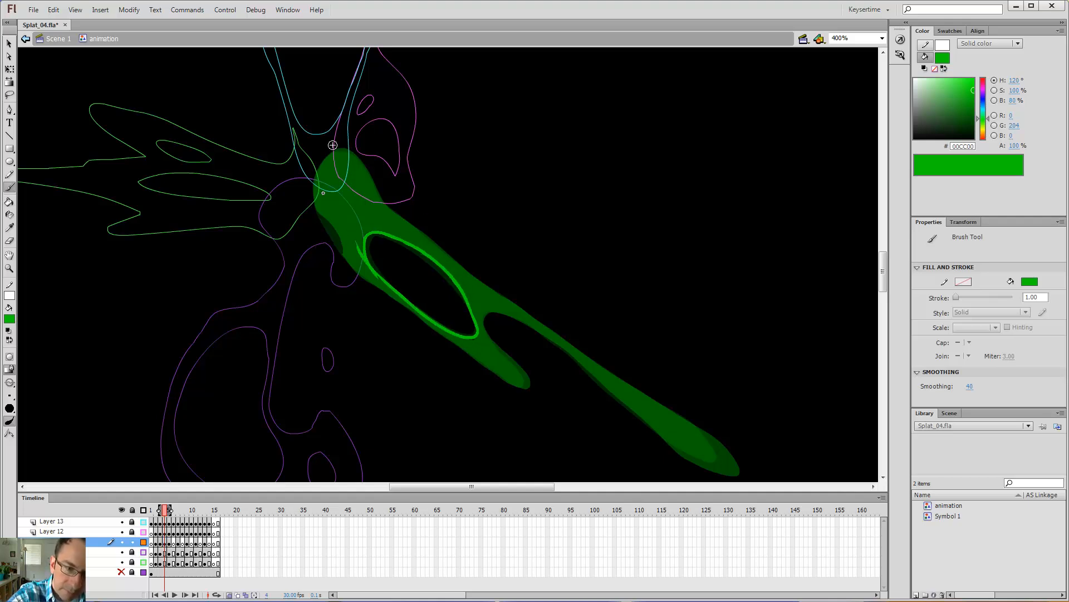
drag(346, 152, 334, 152)
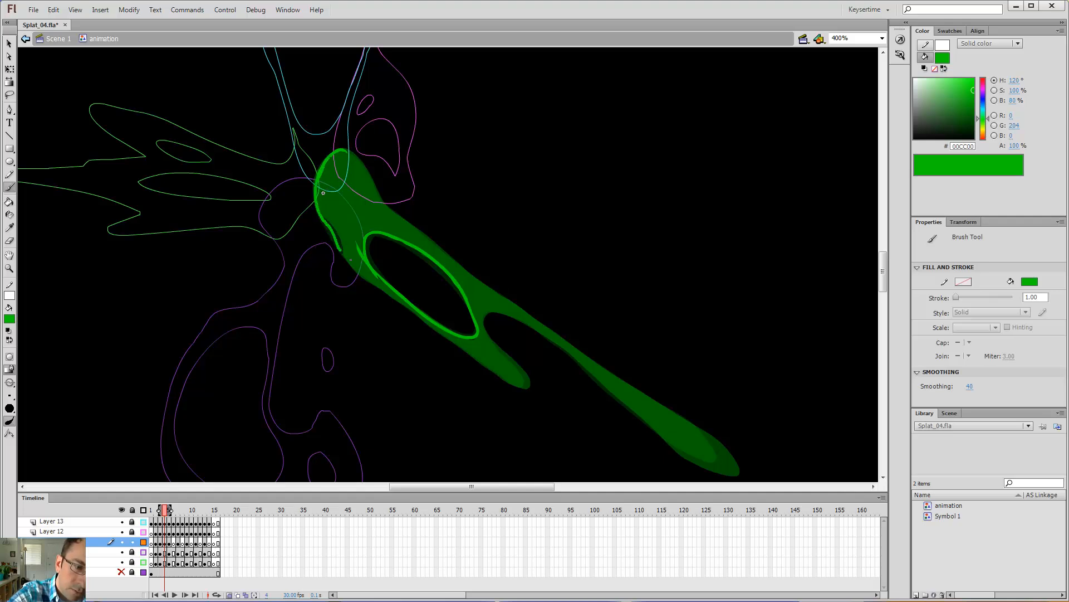
drag(366, 279, 512, 388)
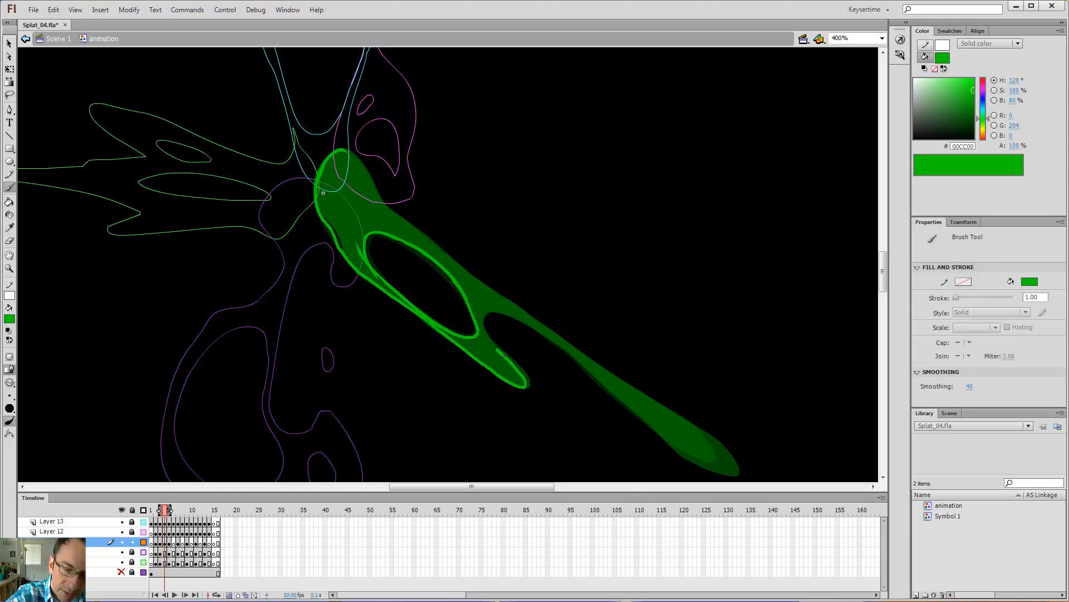
mouse_move(501, 353)
mouse_down()
mouse_move(491, 325)
mouse_move(499, 315)
mouse_up()
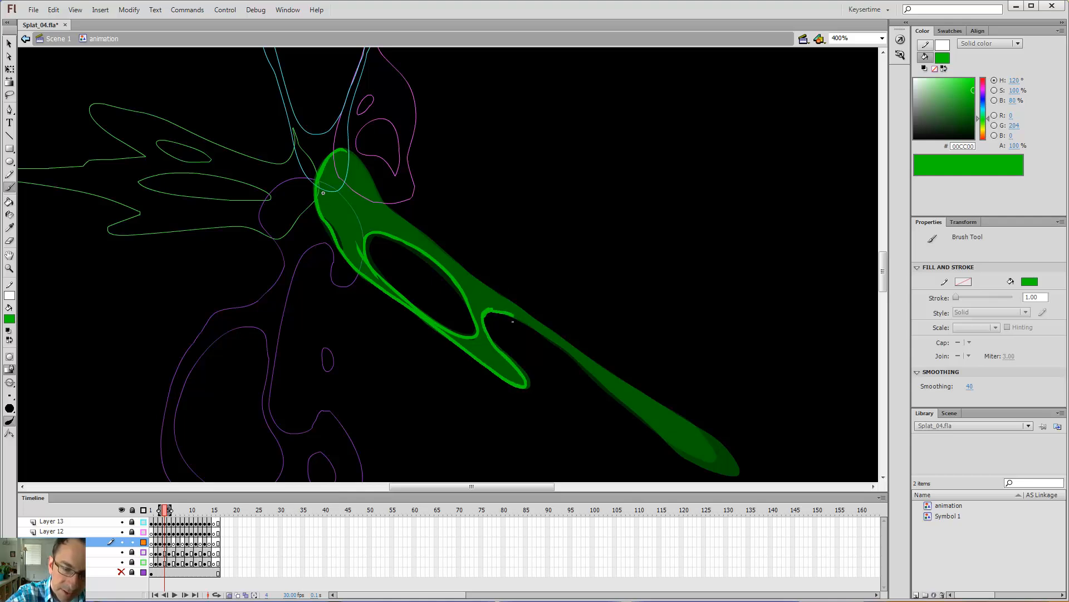
mouse_move(552, 340)
mouse_down()
mouse_move(694, 462)
mouse_move(735, 475)
mouse_move(716, 444)
mouse_move(423, 236)
mouse_up()
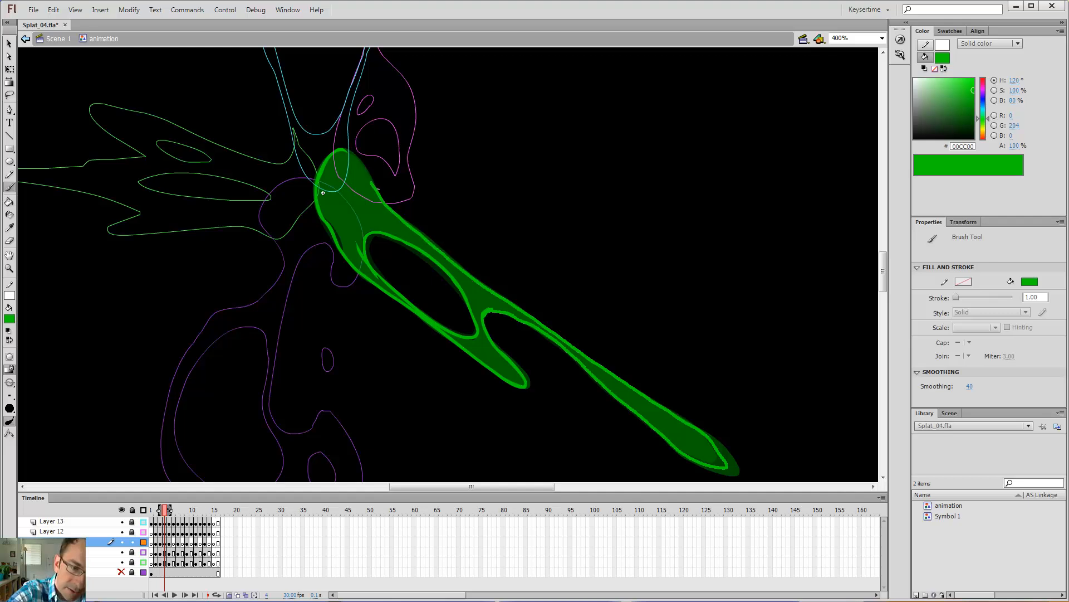
Fill the outlined diagonal streak on frame 4 with green and compare it with frame 3
key(v)
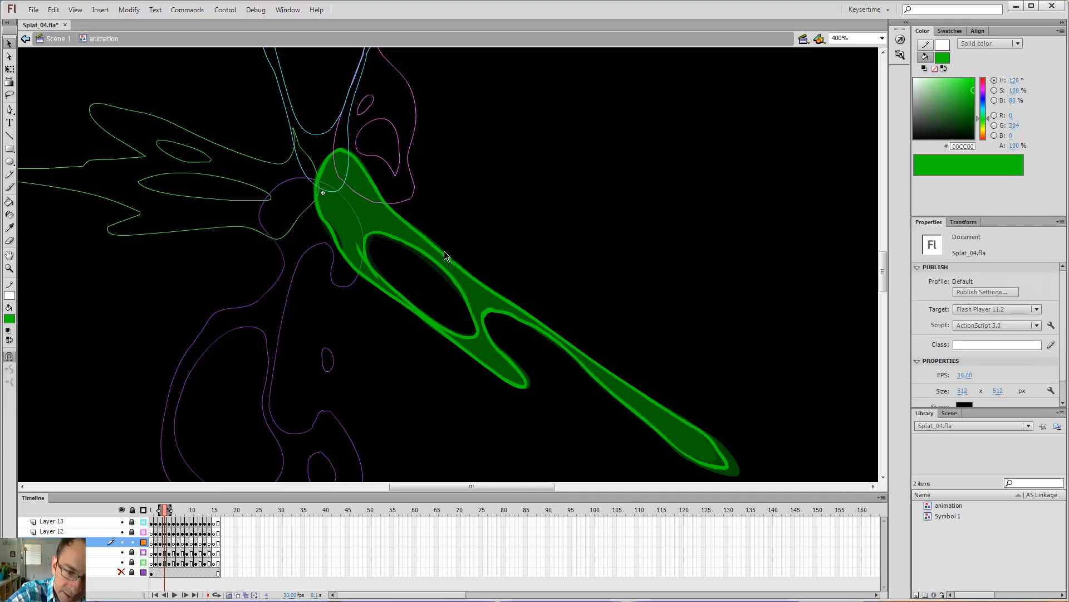
key(k)
click(468, 292)
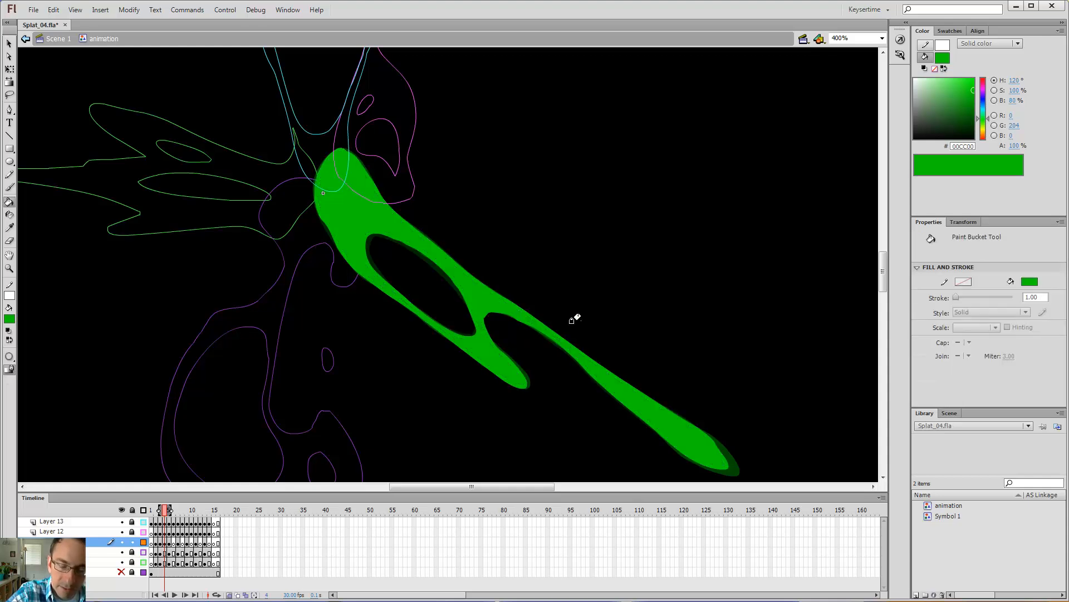
key(comma)
key(period)
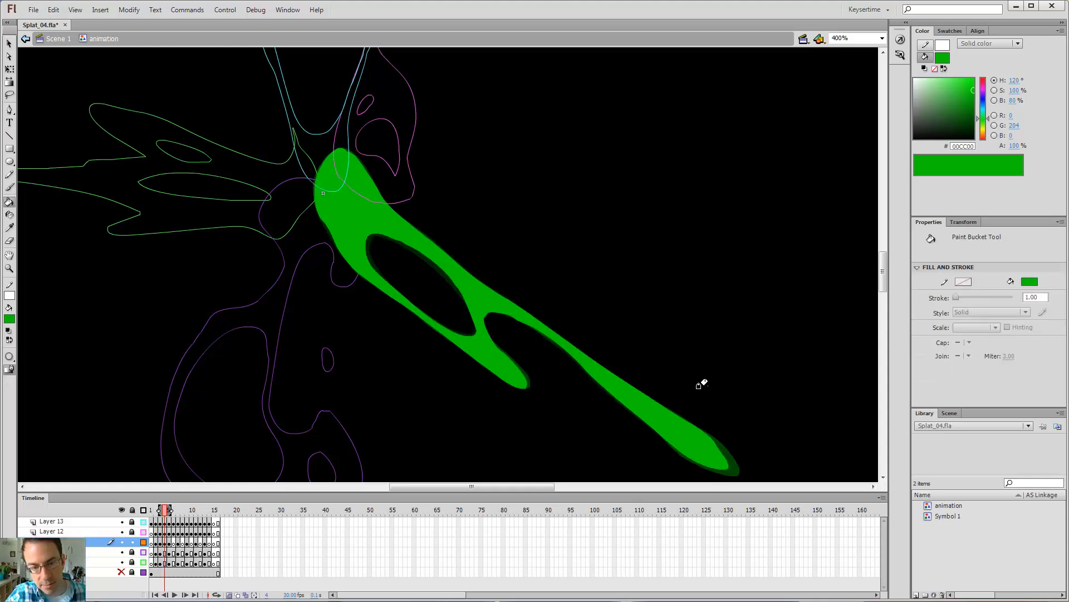
On frame 6, brush the outline of the streak's oval hole and of the lower edge around the short prong
key(period)
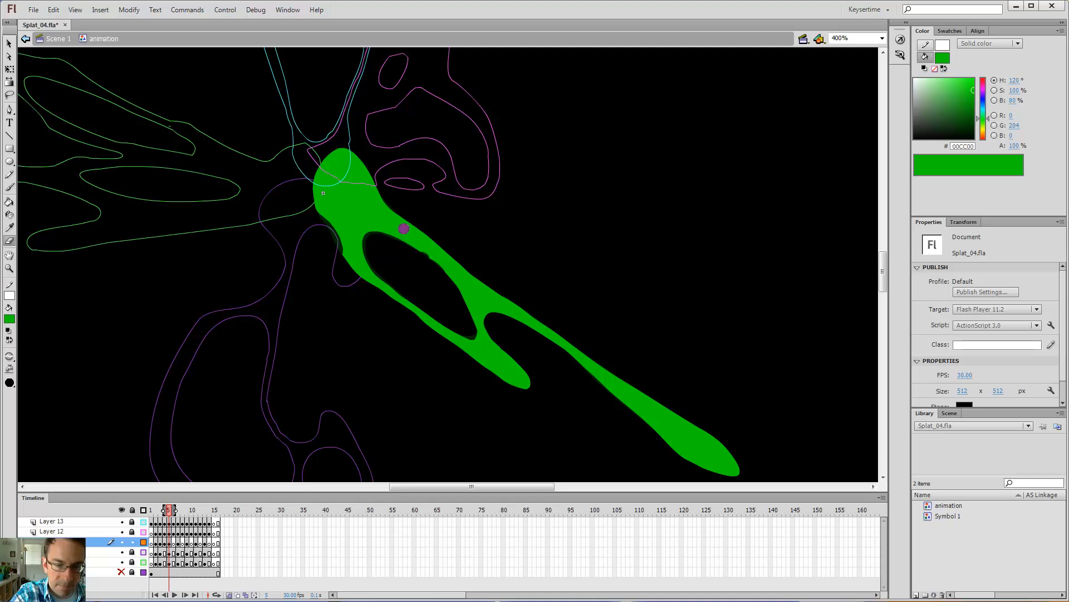
key(b)
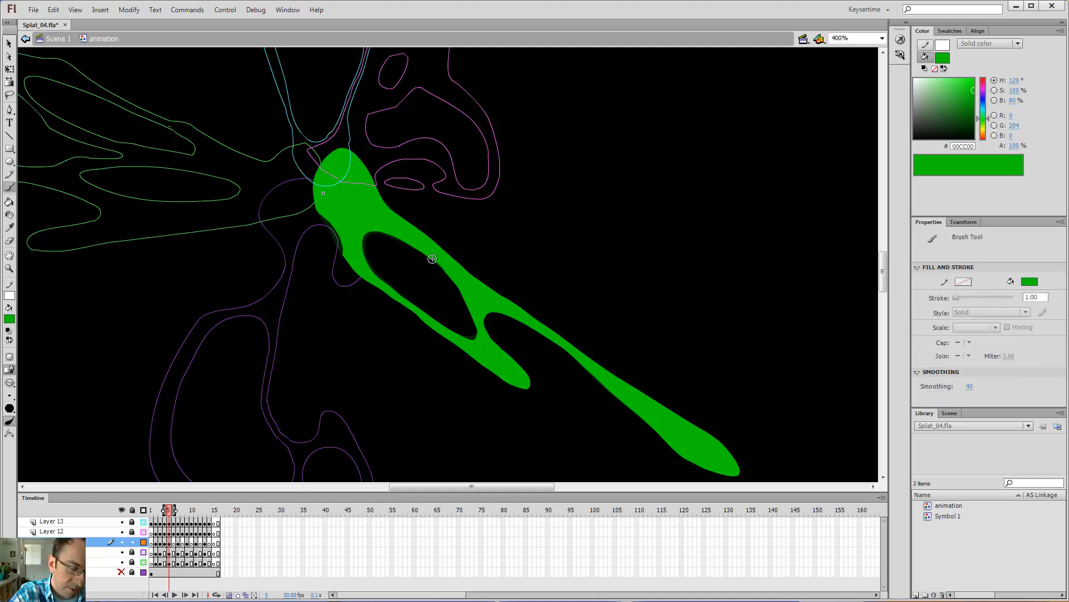
key(period)
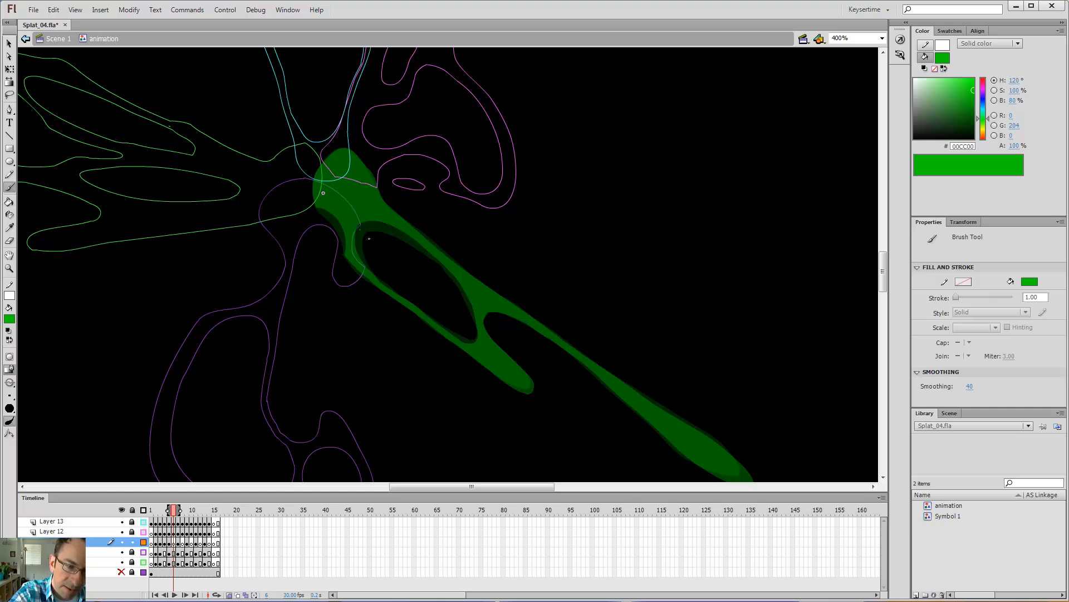
drag(388, 291, 483, 352)
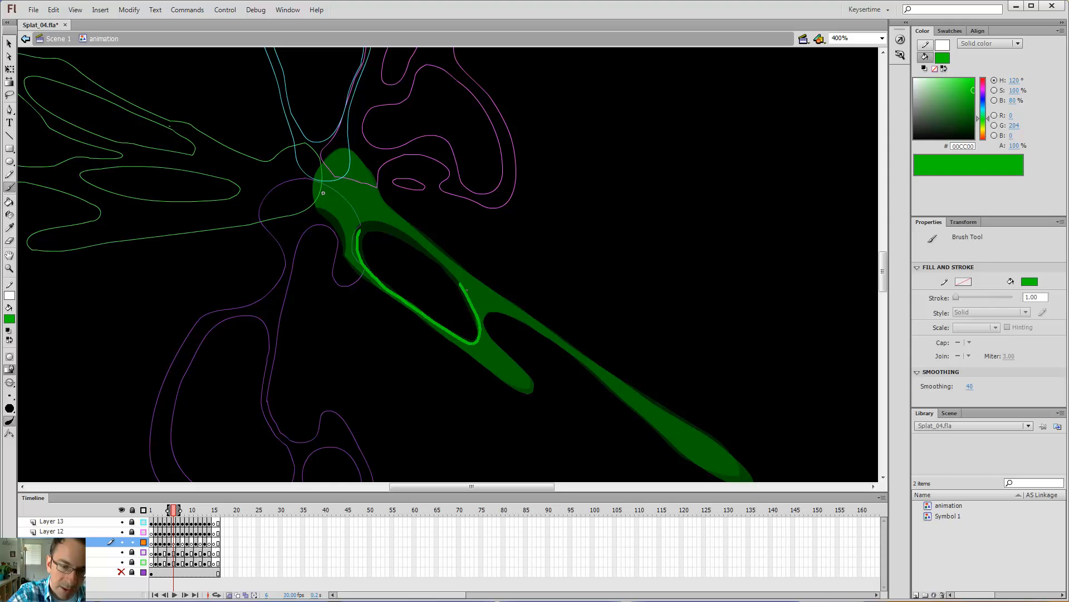
drag(449, 269, 361, 227)
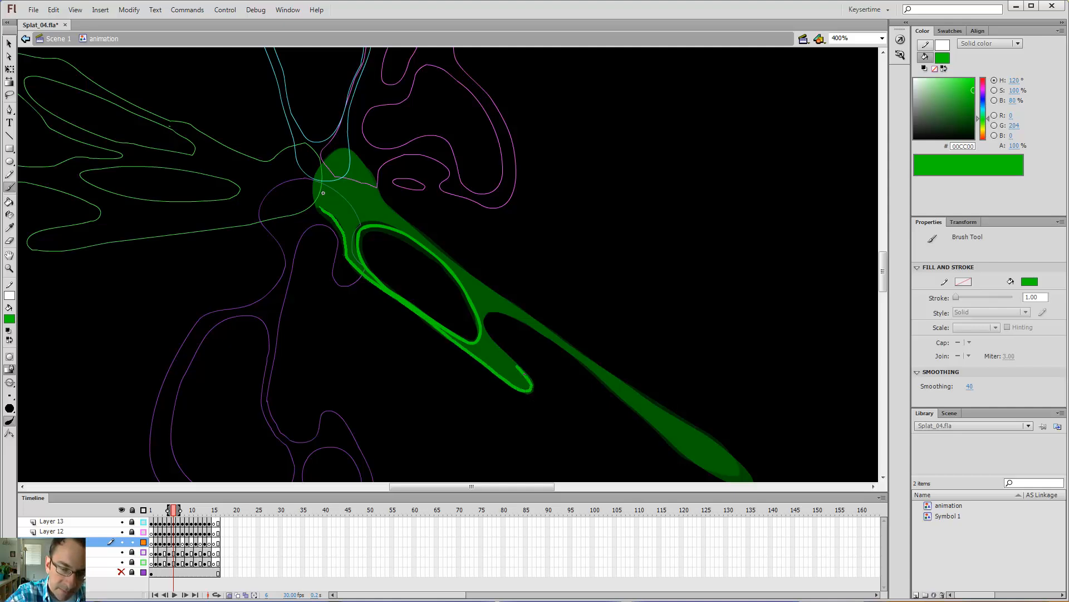
mouse_move(480, 318)
mouse_down()
mouse_move(482, 290)
mouse_move(484, 315)
mouse_up()
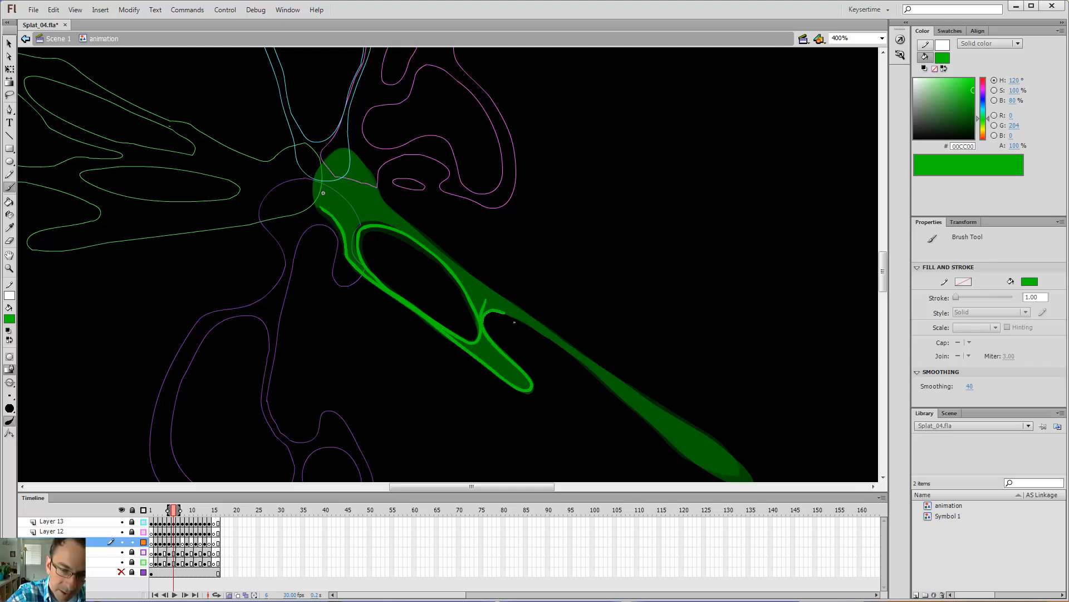
Outline the long tail on frame 6 along its lower edge, around the tip and back up its upper edge
mouse_move(550, 338)
mouse_down()
mouse_move(507, 277)
mouse_move(443, 240)
mouse_up()
key(space)
key(e)
key(b)
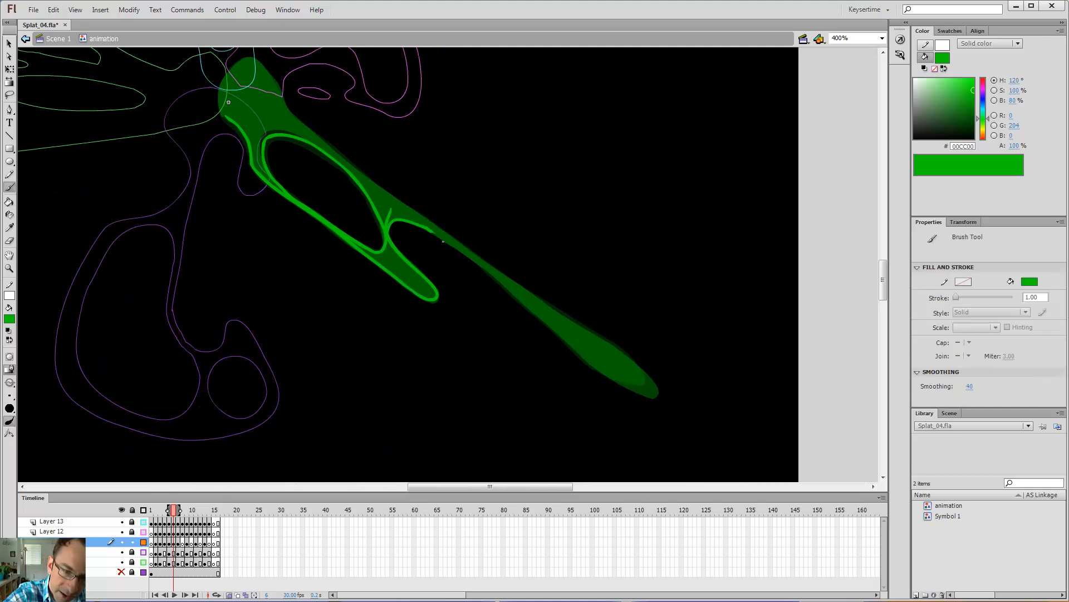
drag(488, 272, 590, 365)
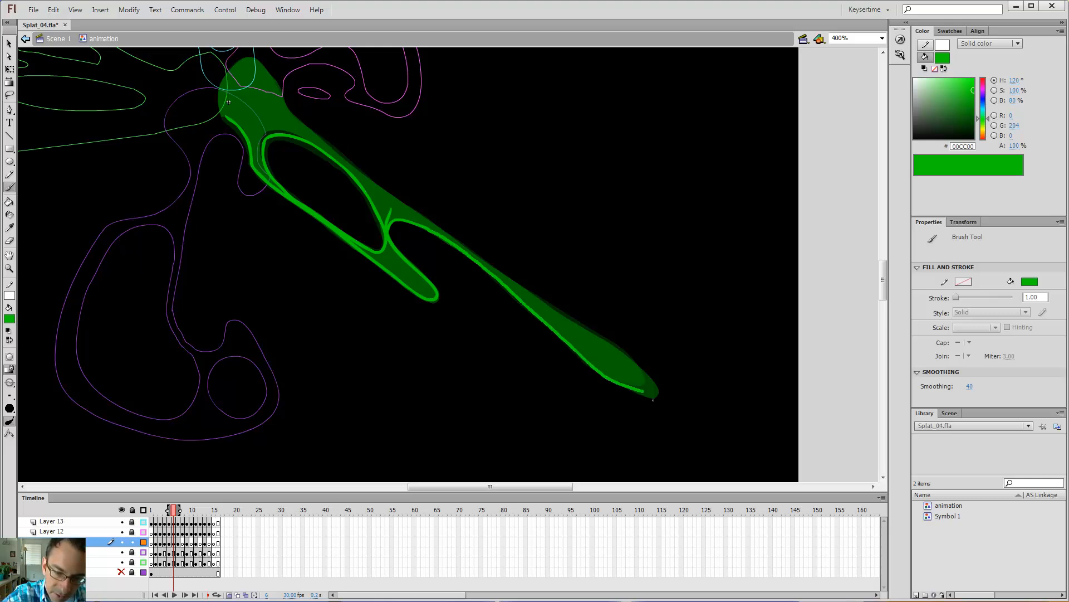
drag(645, 373, 513, 286)
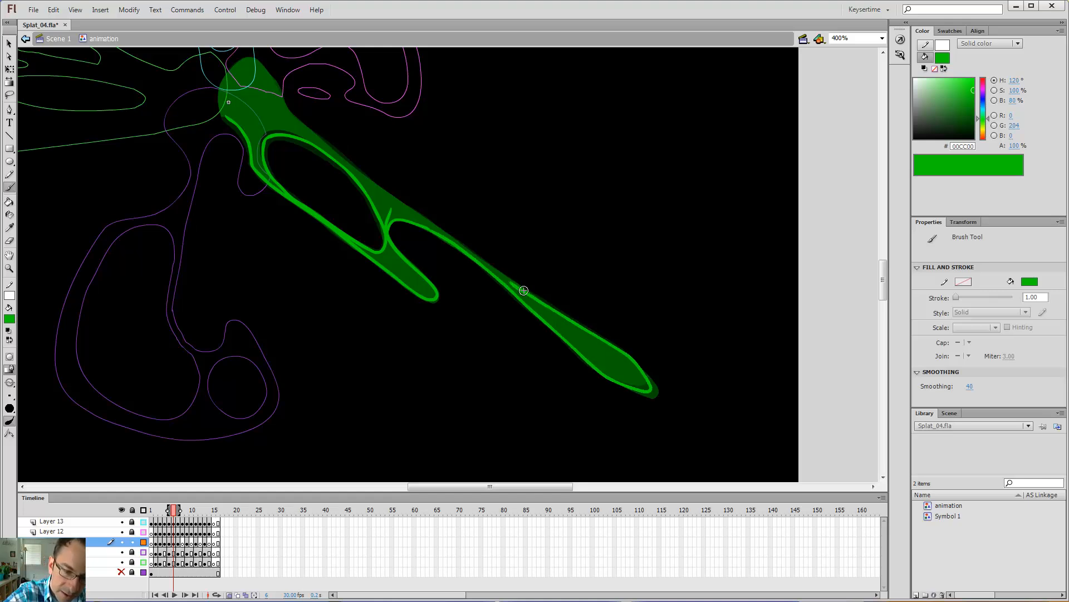
Continue the streak's upper edge on frame 6 from the tail to the rounded head and close the contour around it
key(v)
key(b)
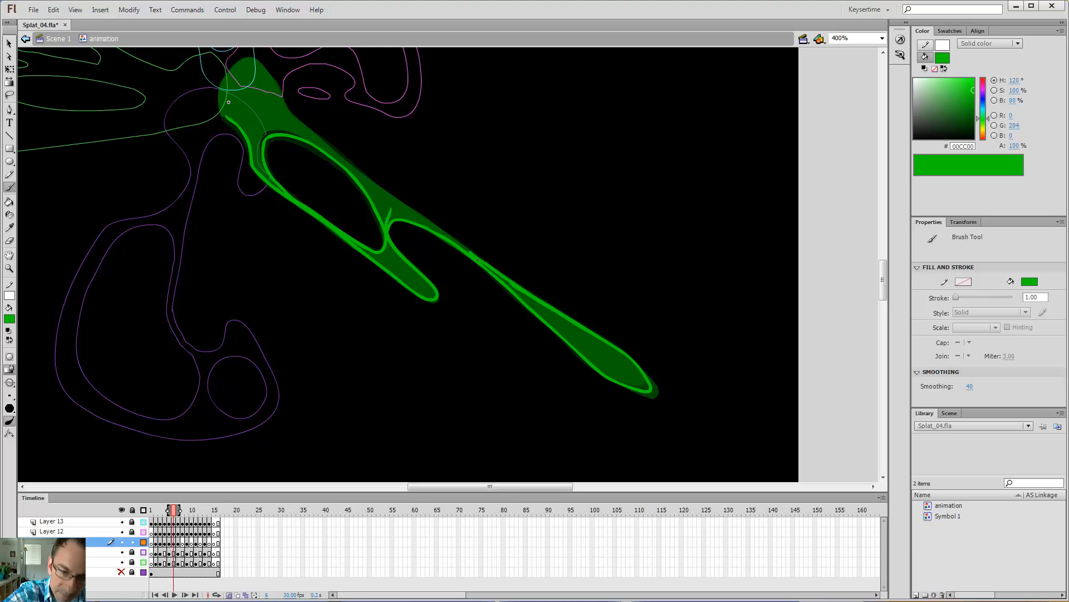
drag(456, 244, 377, 190)
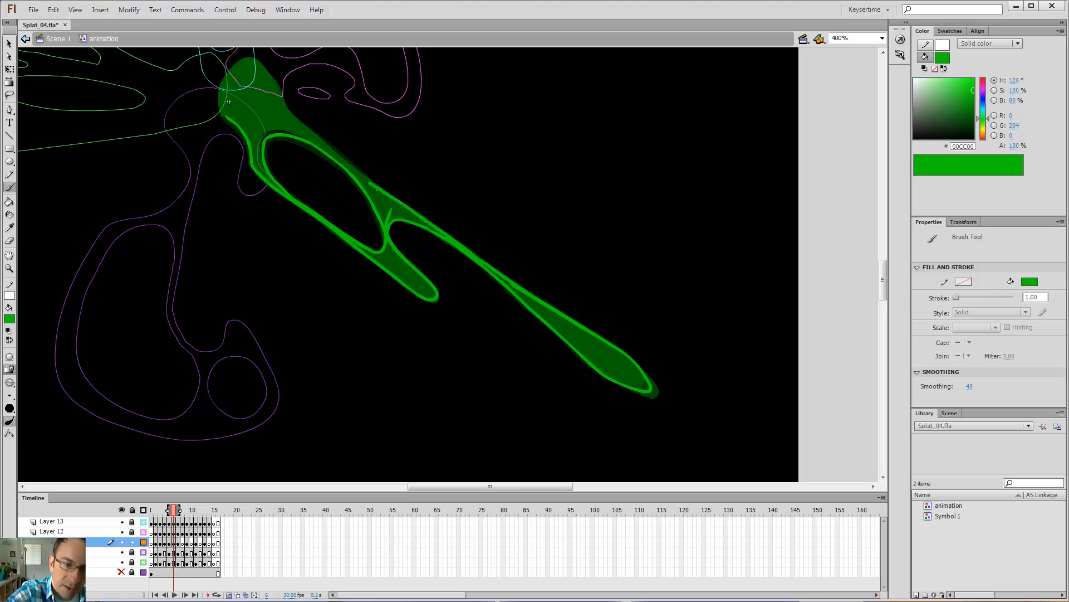
drag(332, 148, 289, 111)
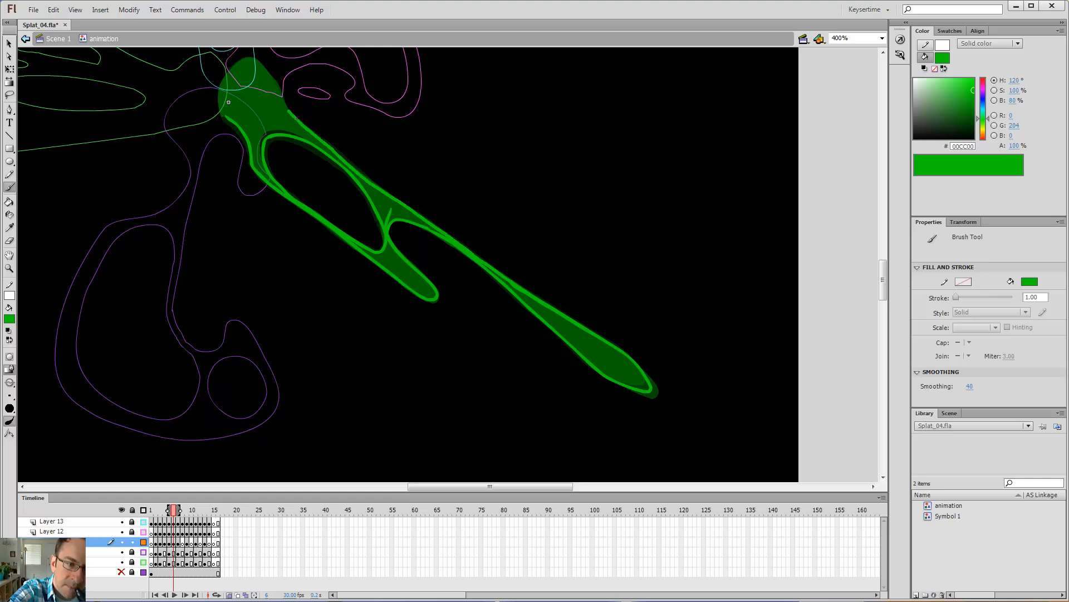
drag(259, 69, 235, 83)
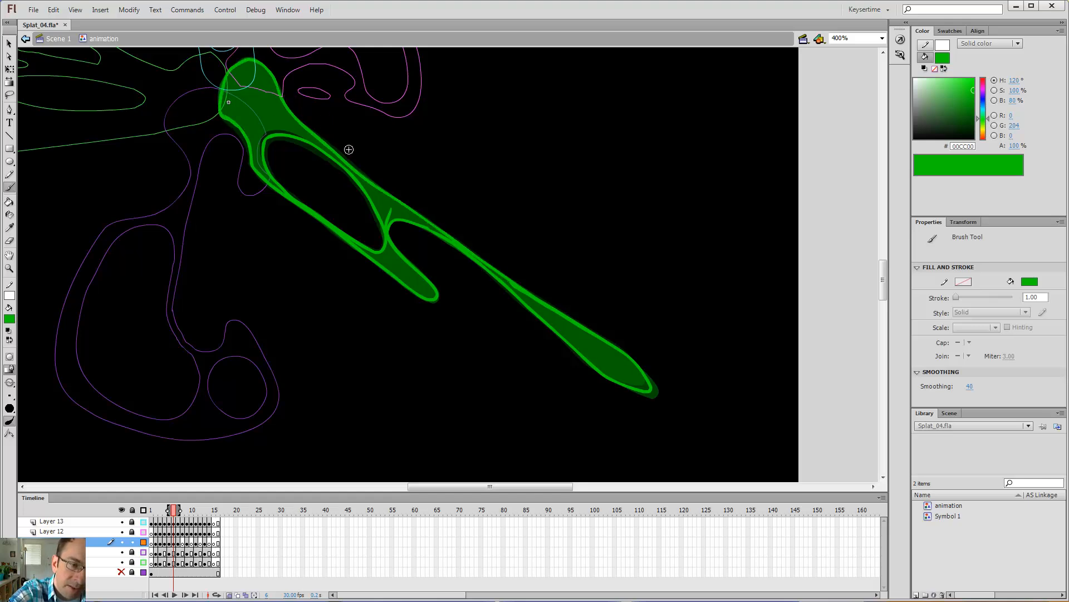
Refine the streak's contour on frame 6, fill it with green and flip through the neighbouring frames to check the motion
key(v)
drag(360, 169, 361, 174)
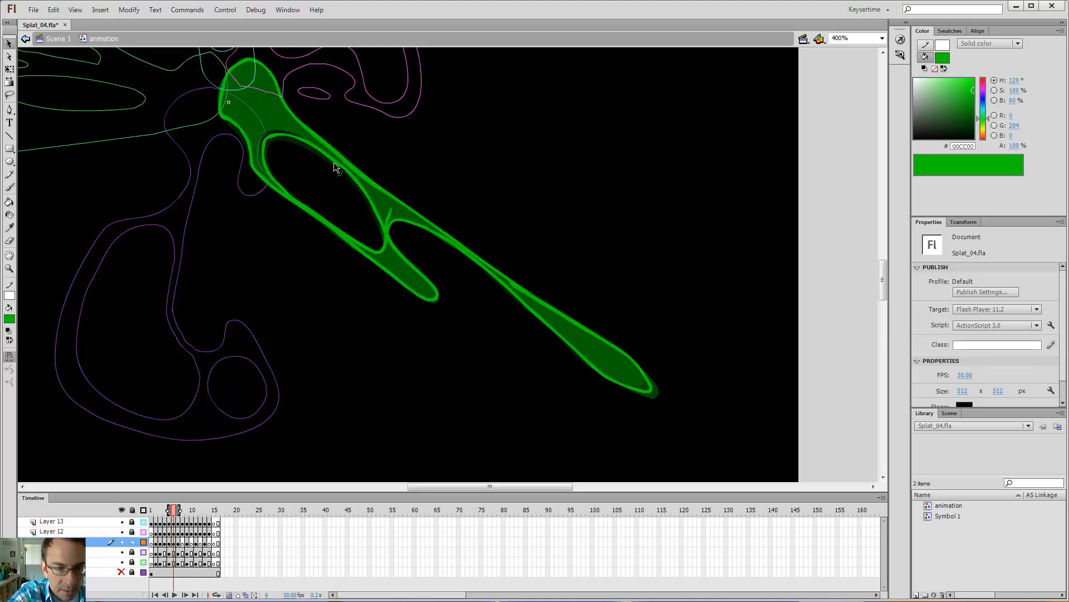
key(k)
click(394, 210)
click(398, 264)
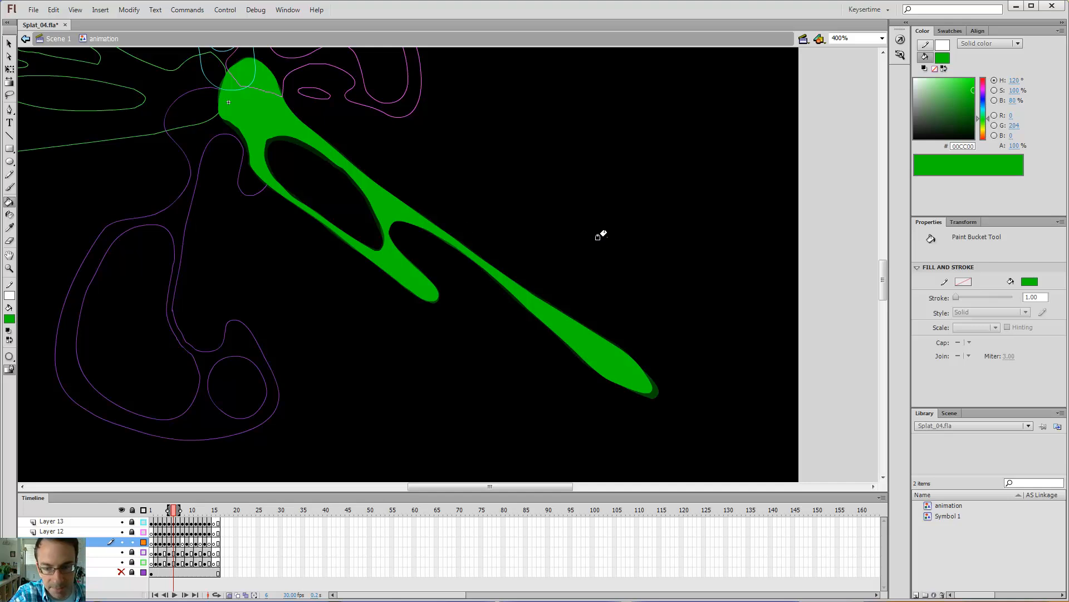
key(.)
key(period)
key(comma)
key(period)
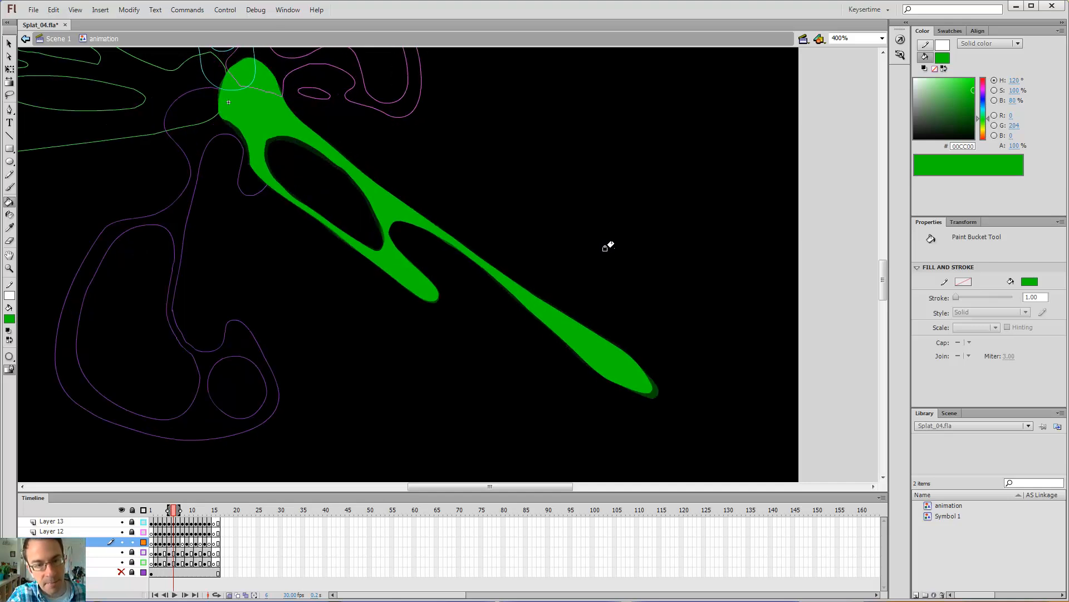
key(comma)
key(period)
On frame 8, outline the streak's thin lower strand with its short prong and fill them with green
key(period)
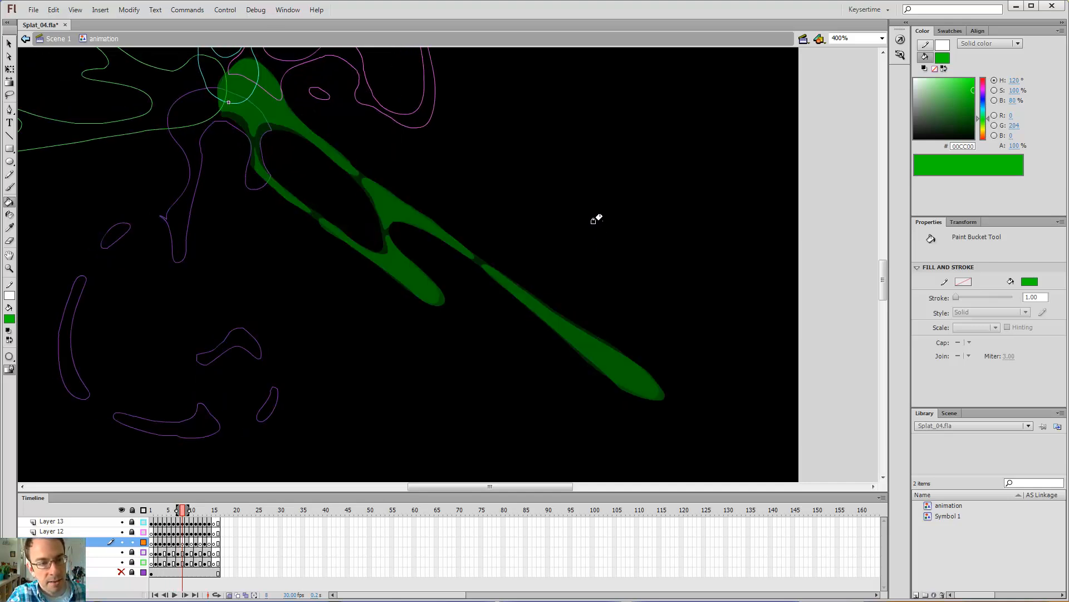
key(b)
drag(254, 148, 253, 162)
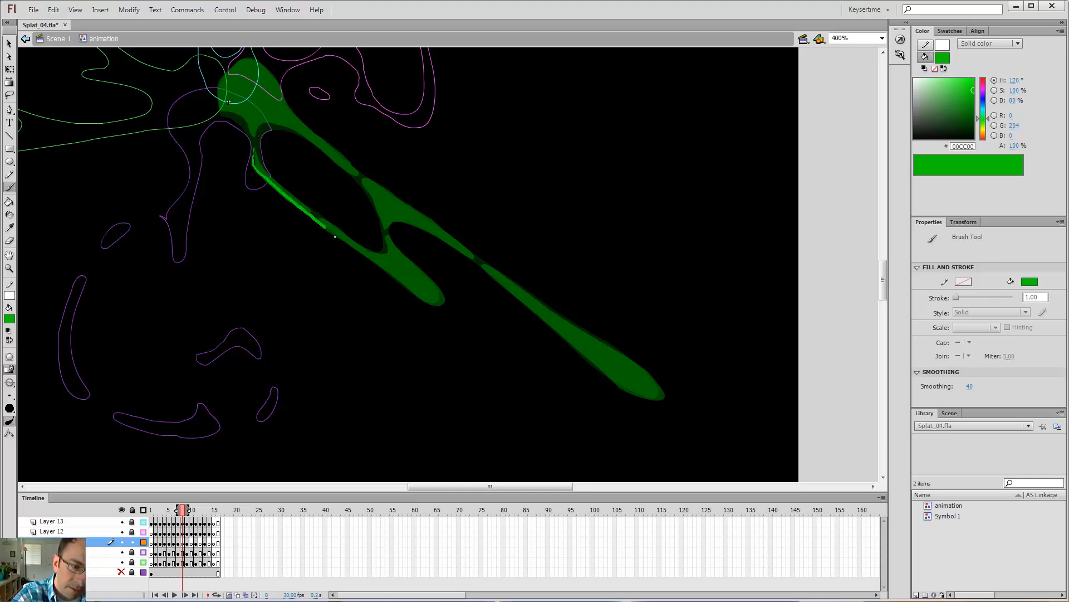
drag(354, 250, 378, 265)
drag(400, 282, 434, 309)
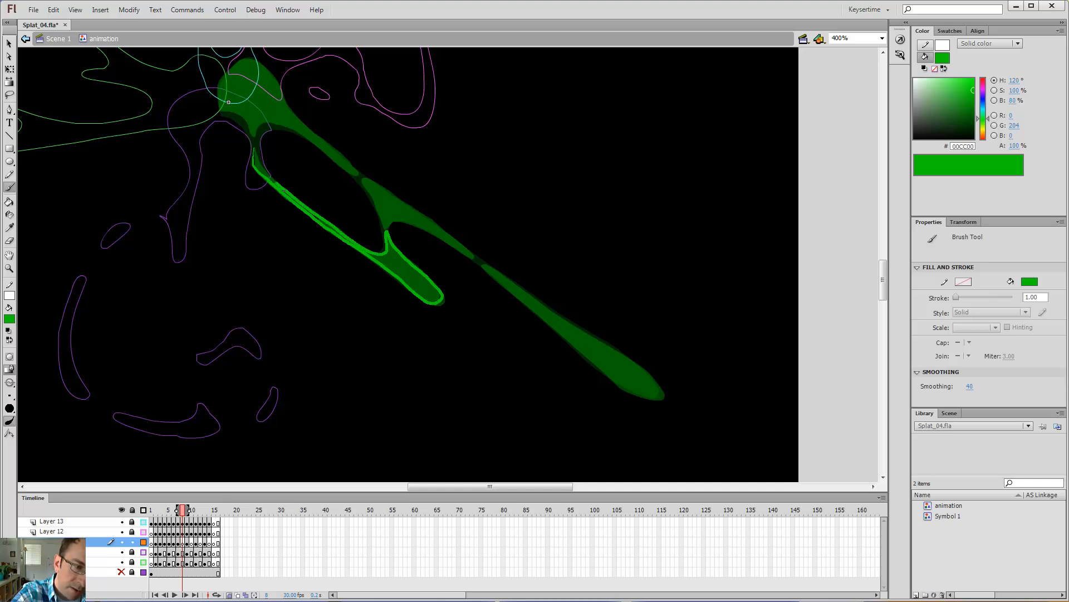
key(k)
click(265, 174)
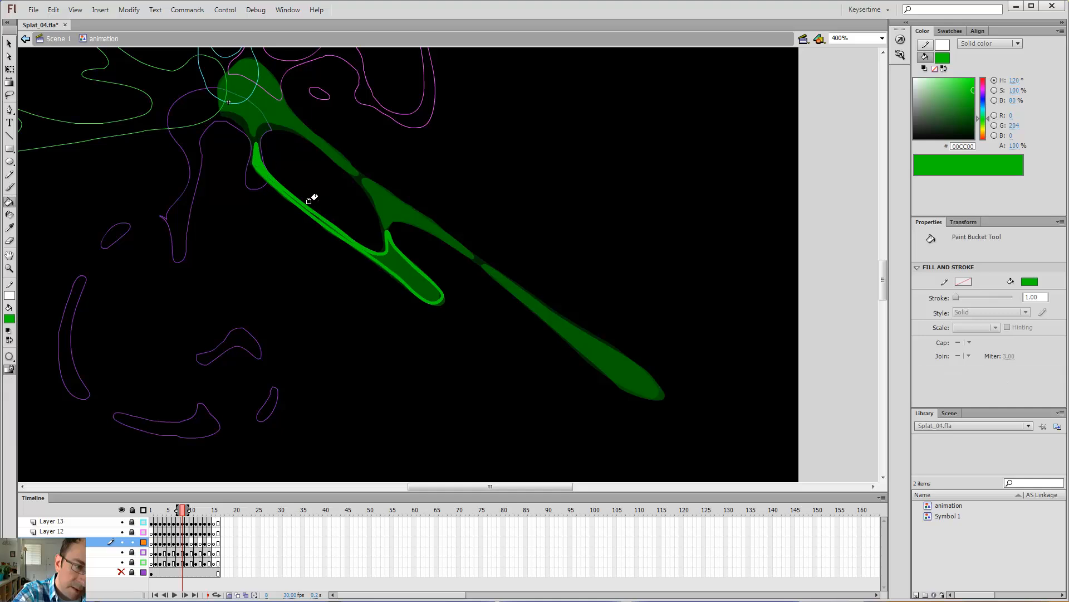
click(410, 274)
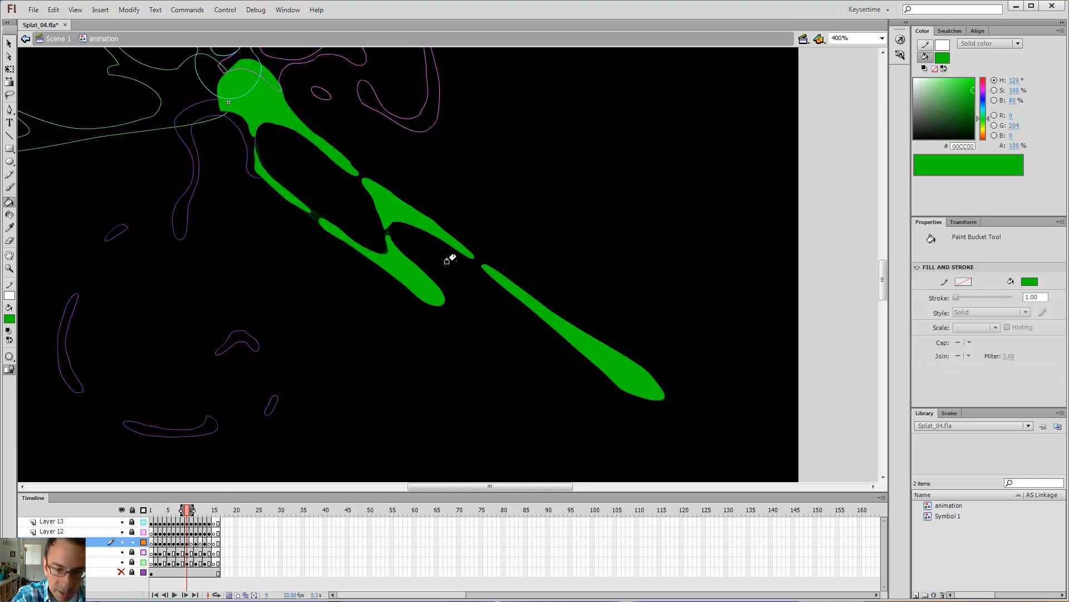
Trim the rounded tip of the streak's lower strand on frame 8 and compare it with the neighbouring frames
key(e)
drag(447, 299, 432, 272)
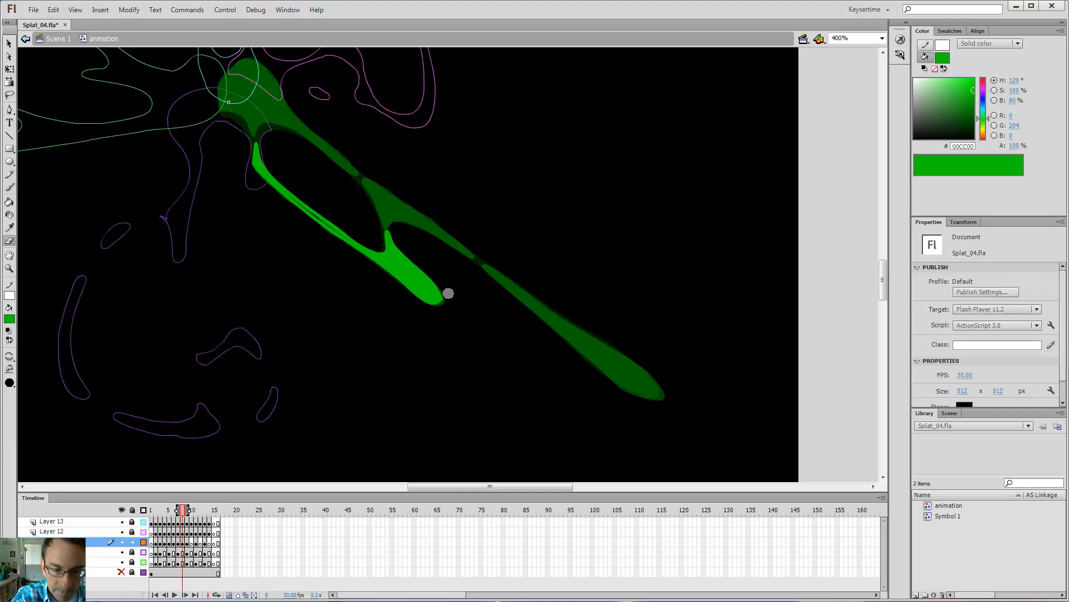
key(z)
click(447, 291)
click(430, 248)
key(v)
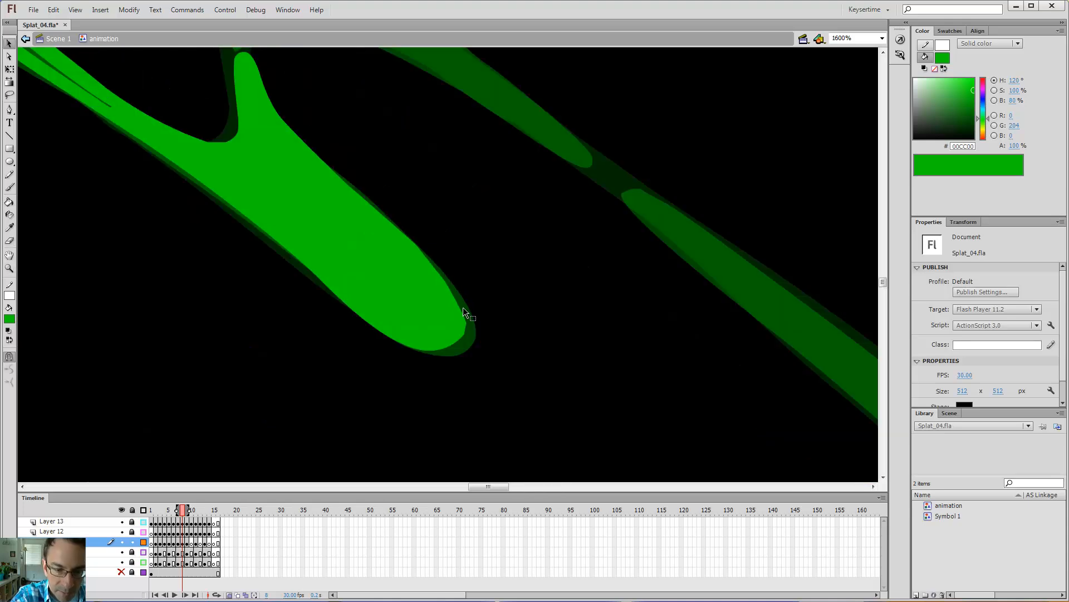
key(comma)
key(period)
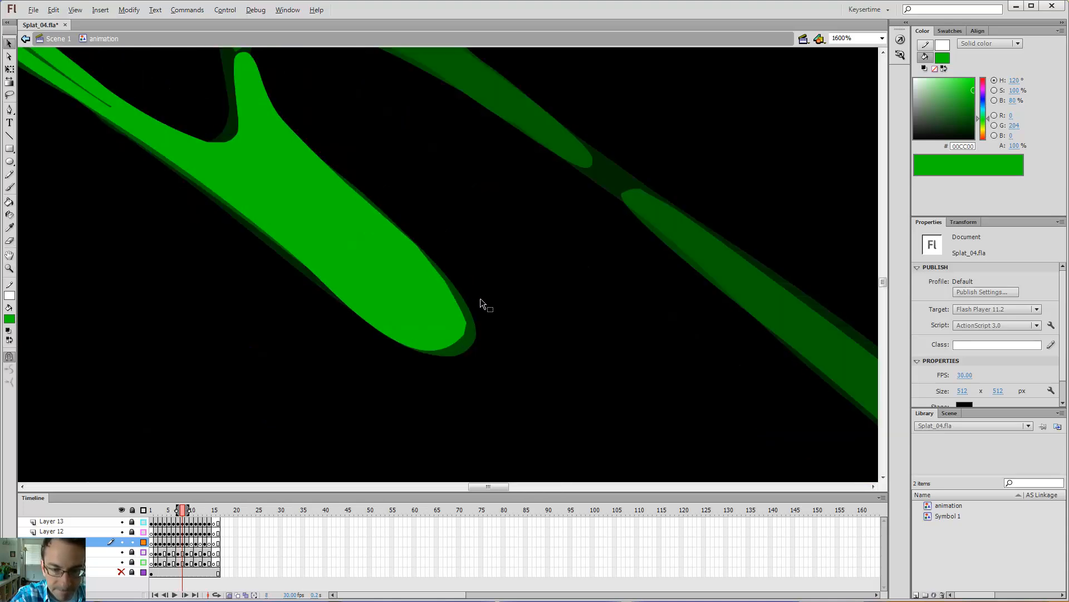
key(period)
key(comma)
key(comma)
key(period)
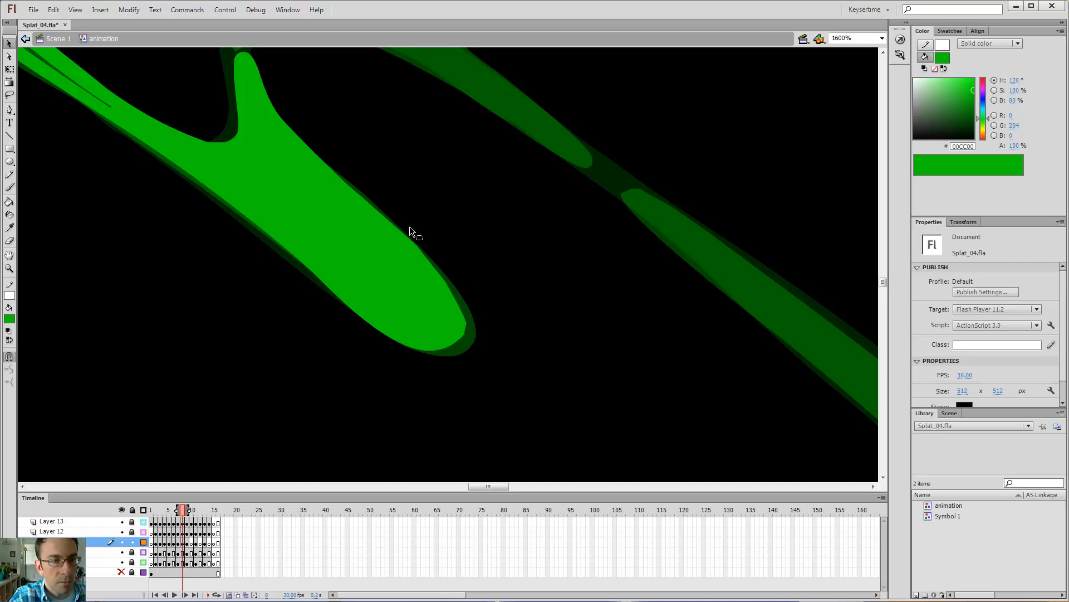
On frame 8, outline the streak around the oval hole and rounded head, then along its upper edge to the middle piece's point
key(ctrl+minus)
key(b)
key(ctrl+minus)
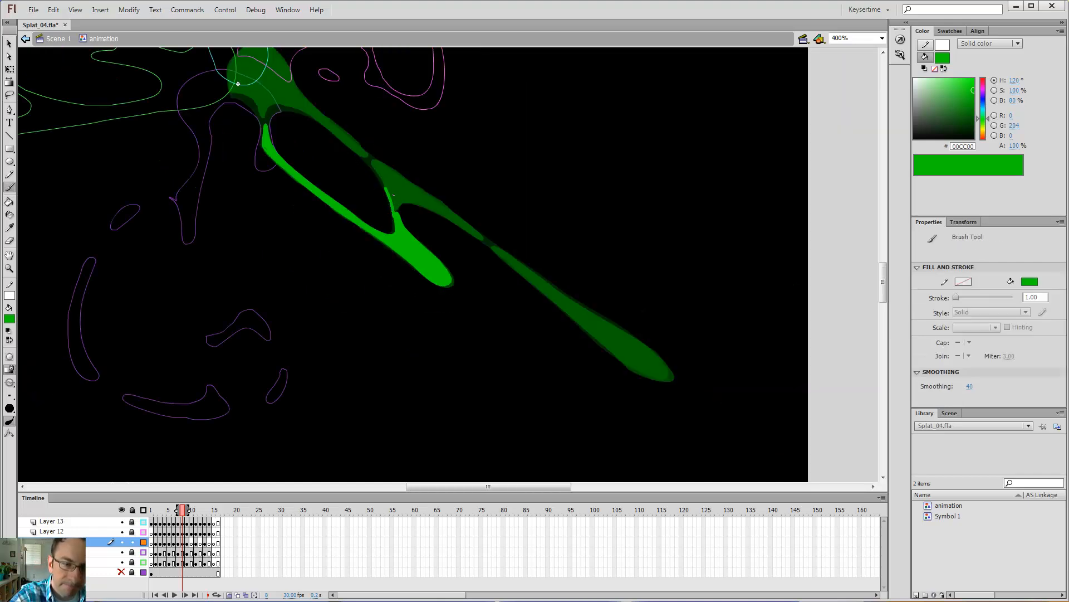
drag(393, 187, 371, 164)
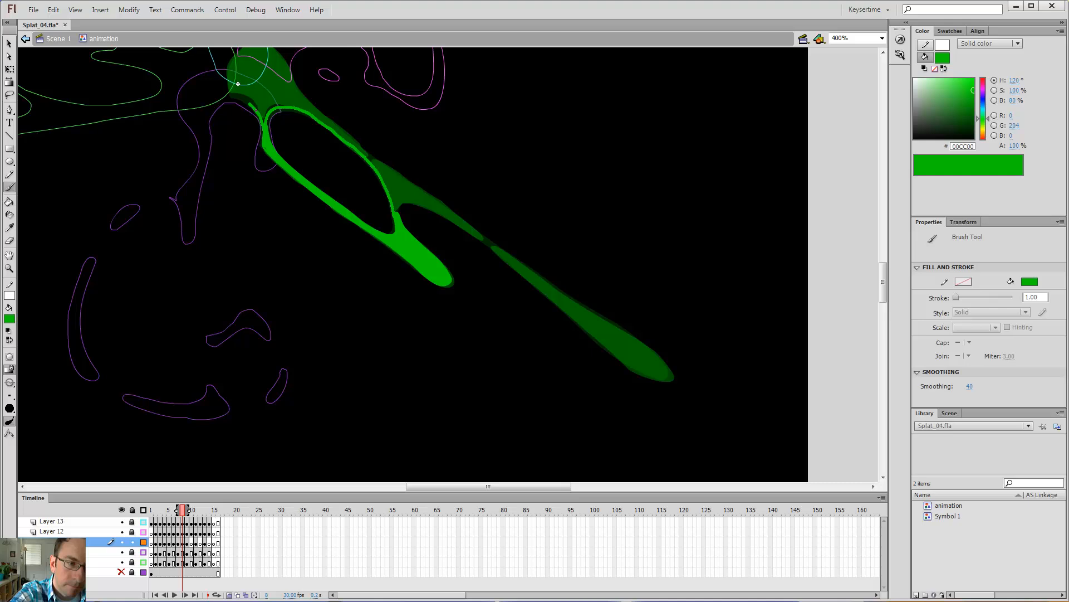
drag(238, 84, 263, 191)
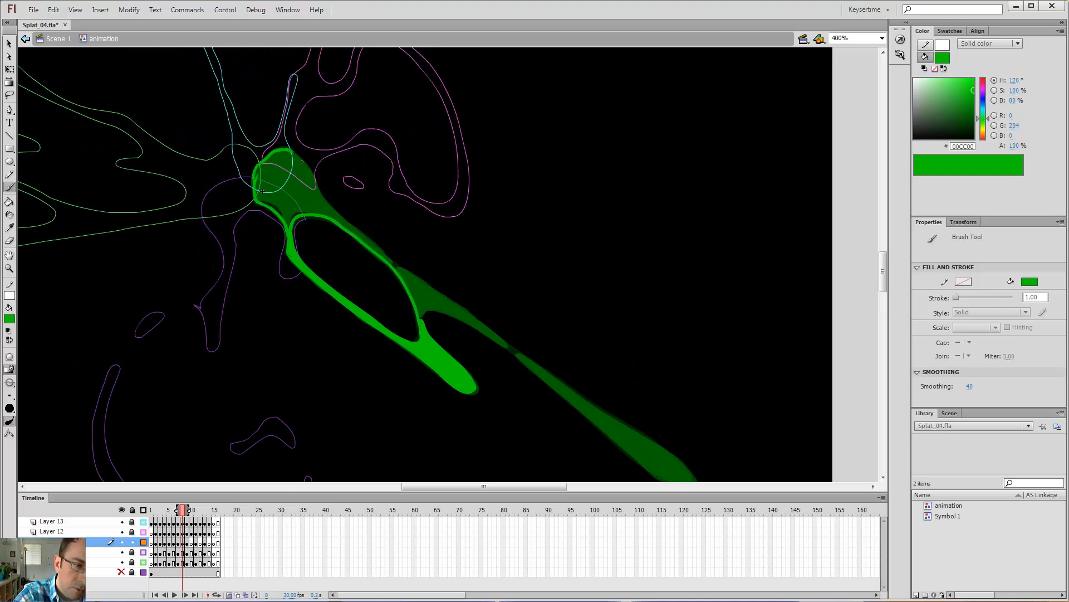
mouse_move(302, 161)
mouse_down()
mouse_move(339, 217)
mouse_move(382, 253)
mouse_up()
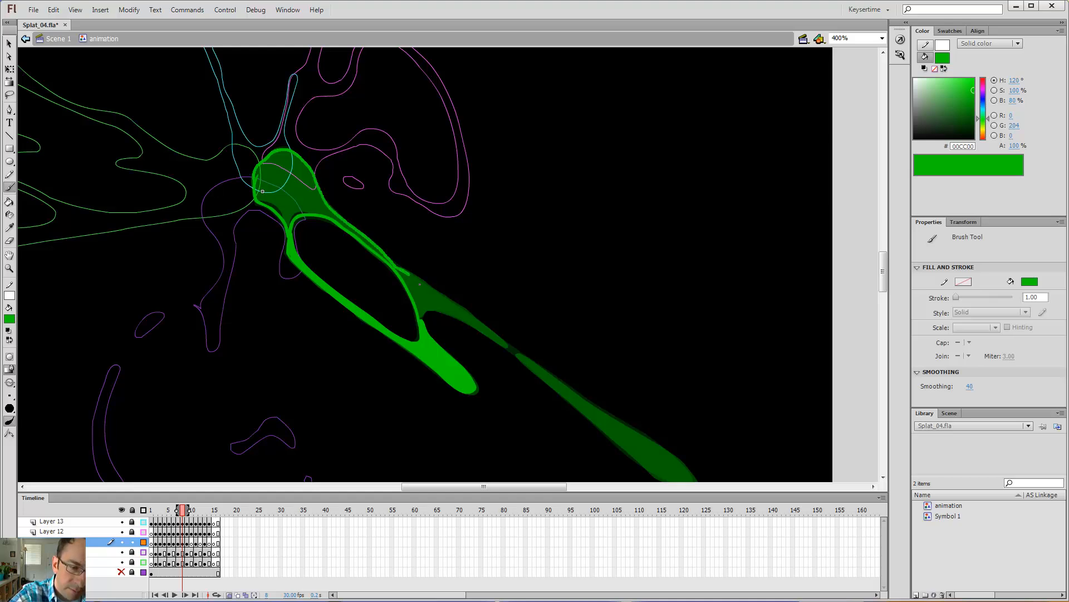
drag(419, 284, 517, 352)
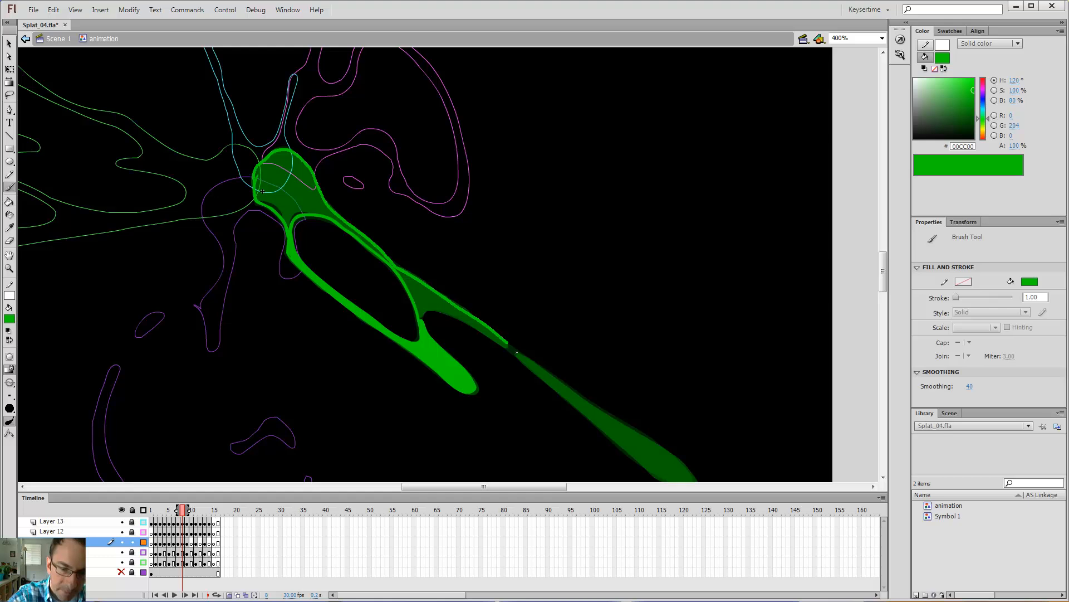
Taper the middle piece to a point, close its lower edge and fill the outlined streak on frame 8 with green
key(e)
drag(465, 301, 546, 376)
key(b)
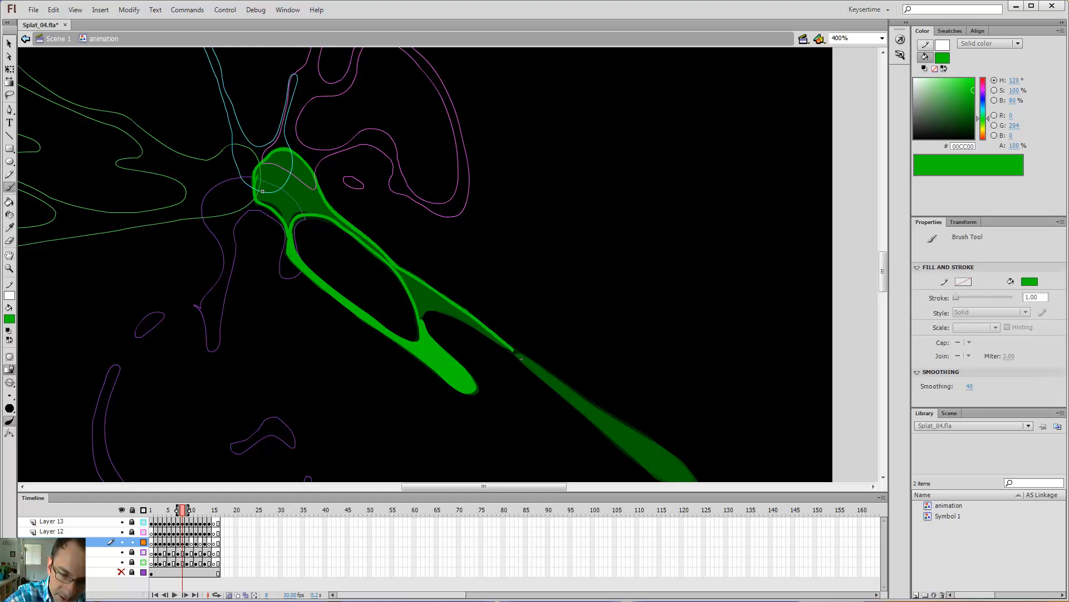
drag(510, 351, 460, 323)
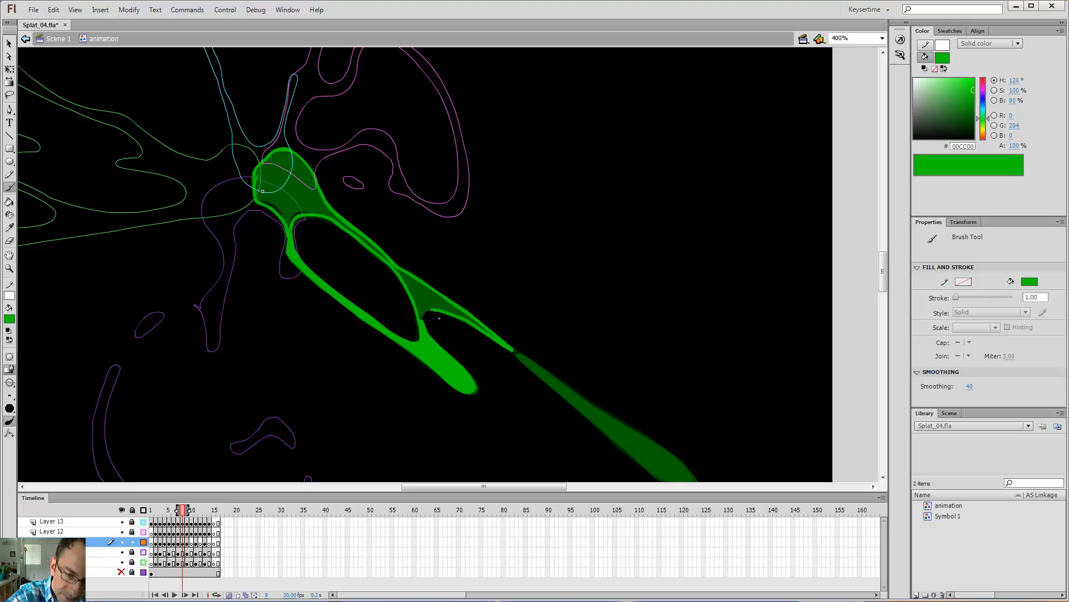
key(k)
click(417, 295)
Outline the separate tail drop on frame 8 along its lower edge, tip and upper edge and fill it with green
key(space)
mouse_move(577, 347)
mouse_down()
mouse_move(514, 280)
mouse_move(357, 168)
mouse_up()
key(b)
mouse_move(291, 165)
mouse_down()
mouse_move(429, 291)
mouse_move(475, 316)
mouse_up()
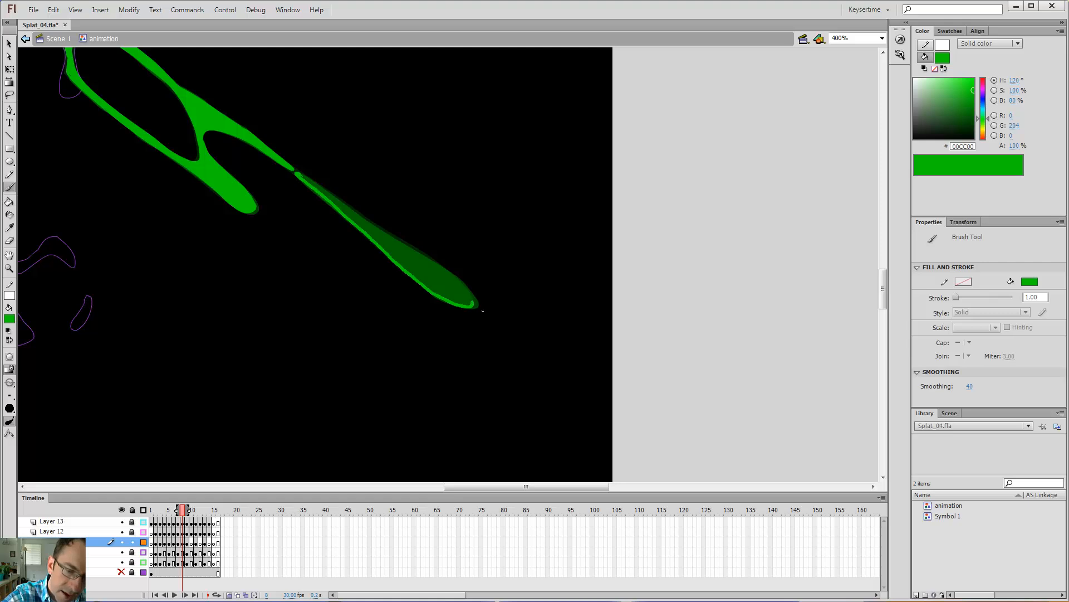
drag(445, 272, 294, 171)
key(k)
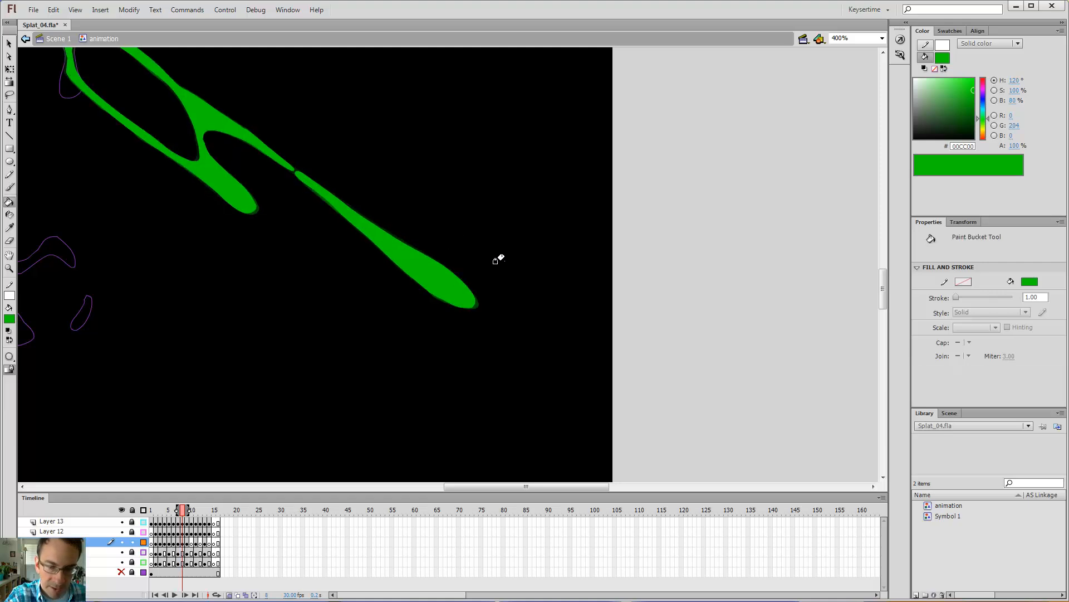
Reshape the tail drop's tip and lower edge on frame 8, flipping to the neighbouring frames to compare the shapes
key(comma)
key(period)
key(z)
click(468, 300)
click(457, 238)
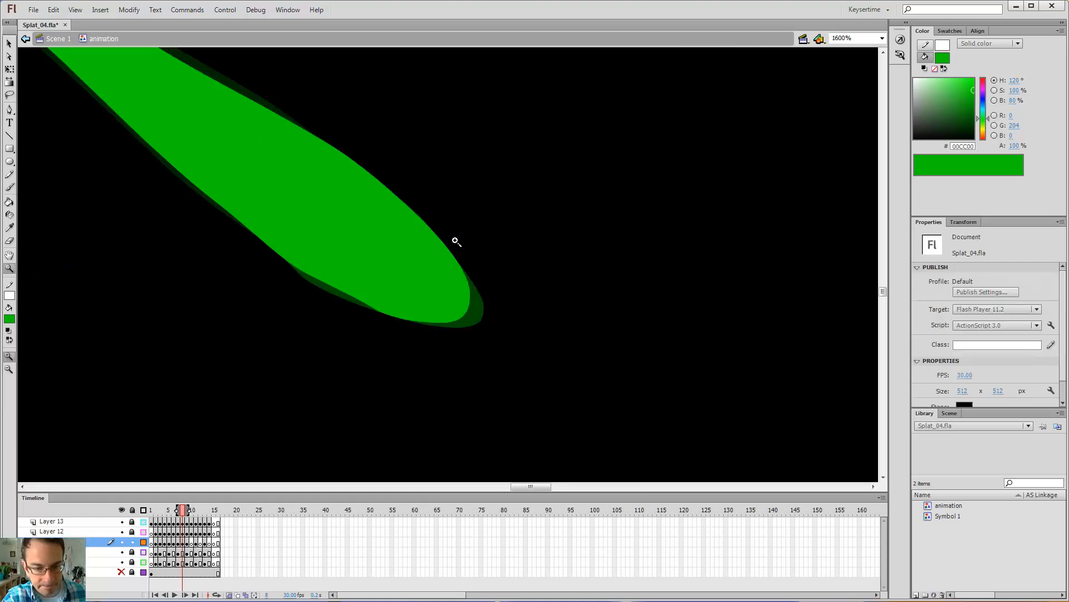
key(v)
drag(464, 318, 471, 284)
key(comma)
key(period)
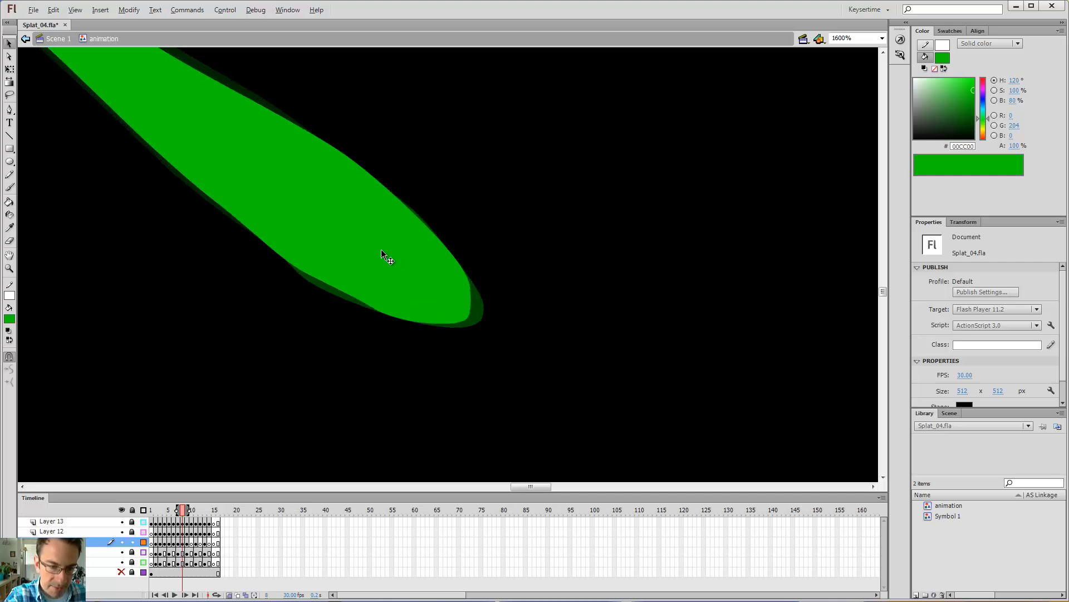
key(period)
key(comma)
drag(348, 293, 357, 301)
key(comma)
key(period)
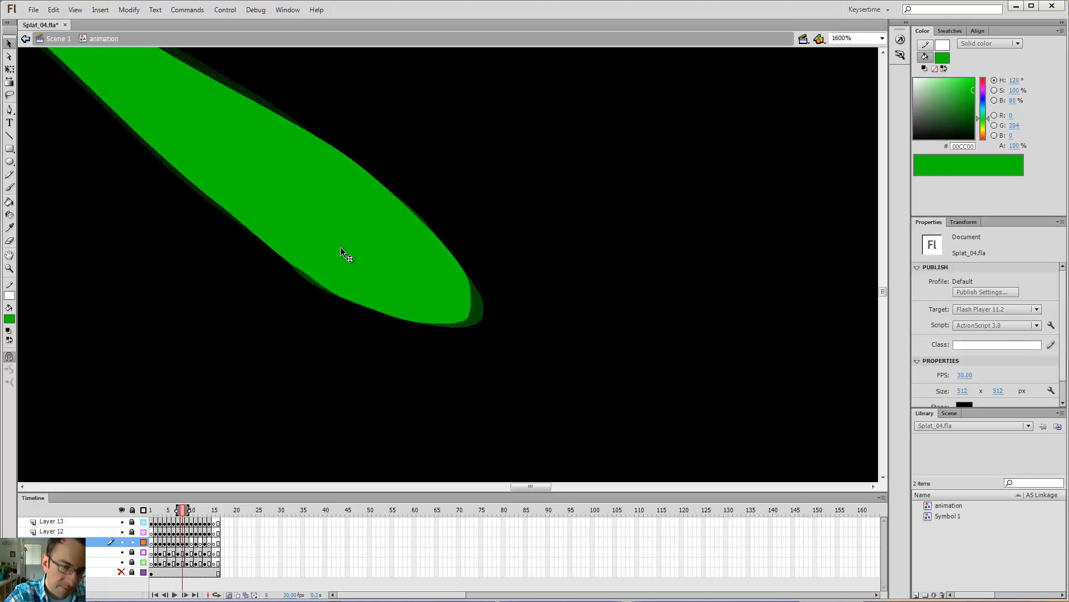
Check the tail's shape on frame 7 and pull the tail drop's lower edge on frame 8 outward into a slight corner
key(comma)
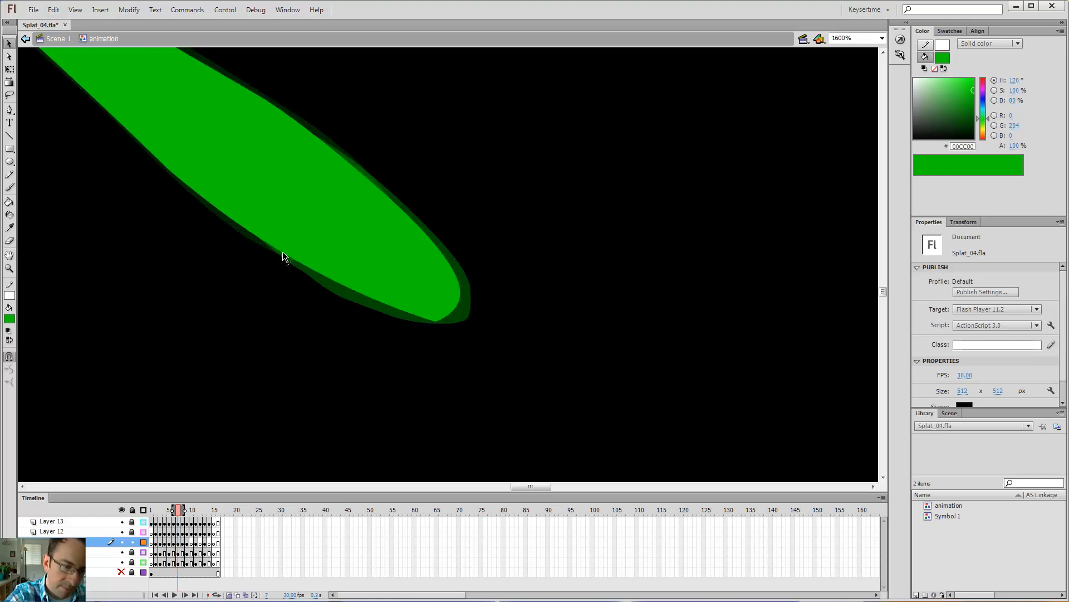
mouse_move(284, 253)
mouse_down()
mouse_move(302, 273)
mouse_move(286, 262)
mouse_up()
key(period)
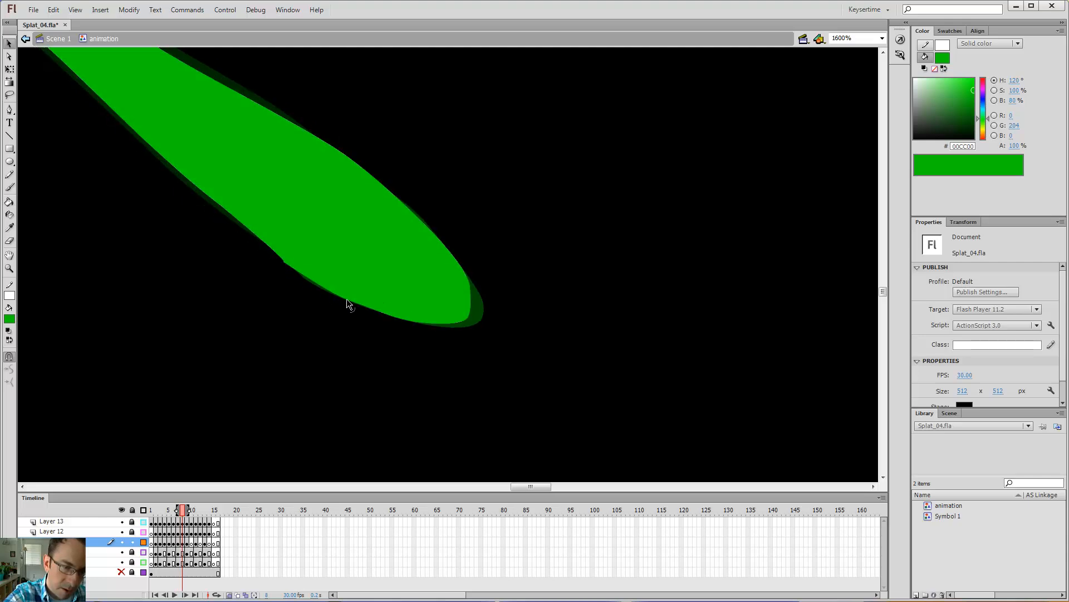
drag(347, 298, 348, 294)
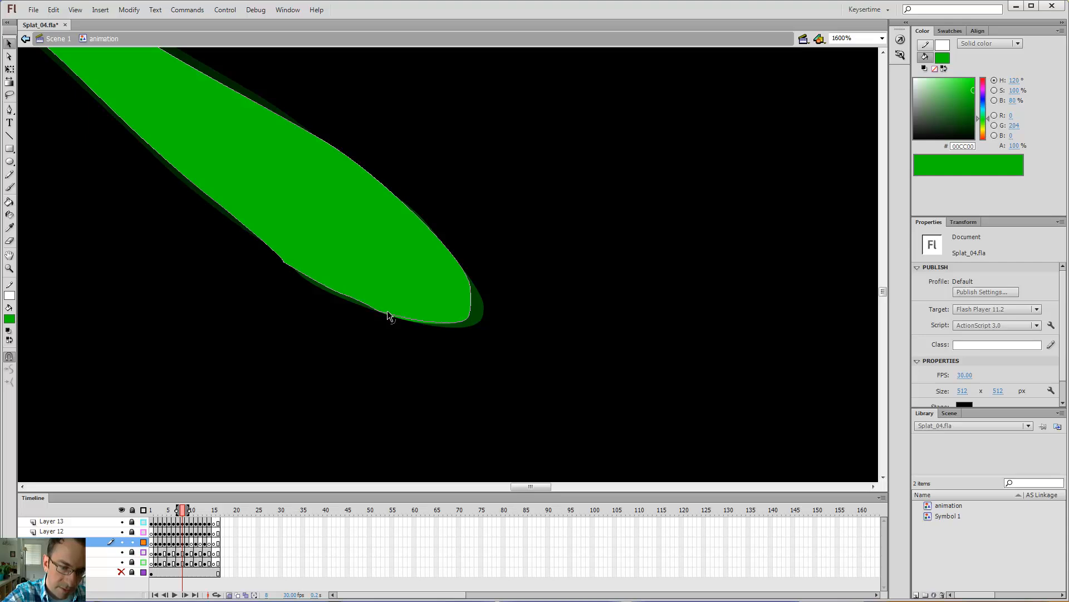
Soften the corner on the tail drop's lower edge on frame 8 and compare it with the adjacent frames
key(b)
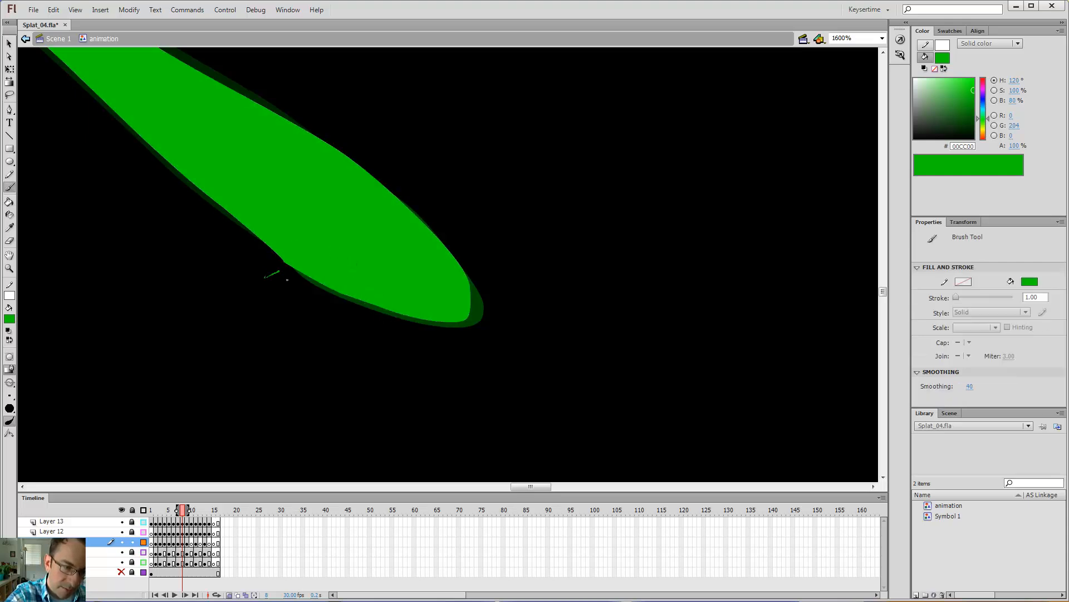
drag(278, 268, 247, 305)
key(ctrl+z)
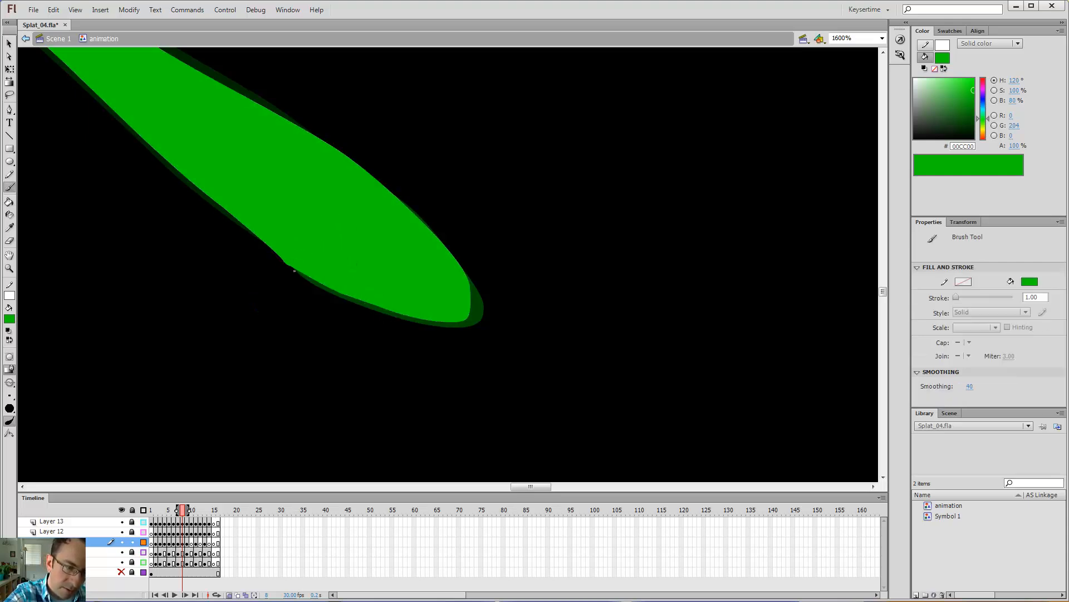
key(e)
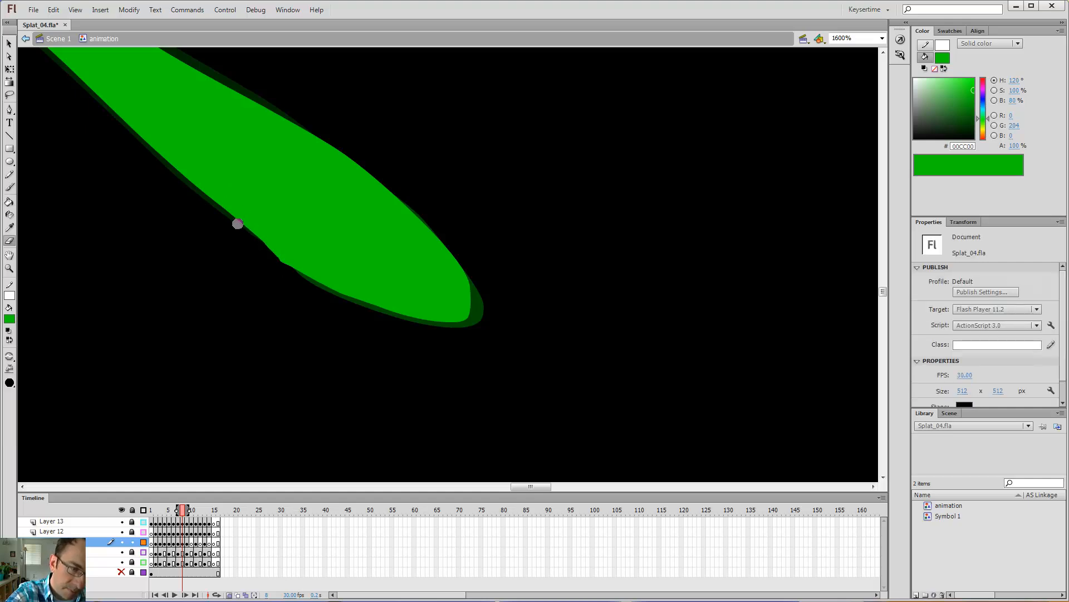
key(period)
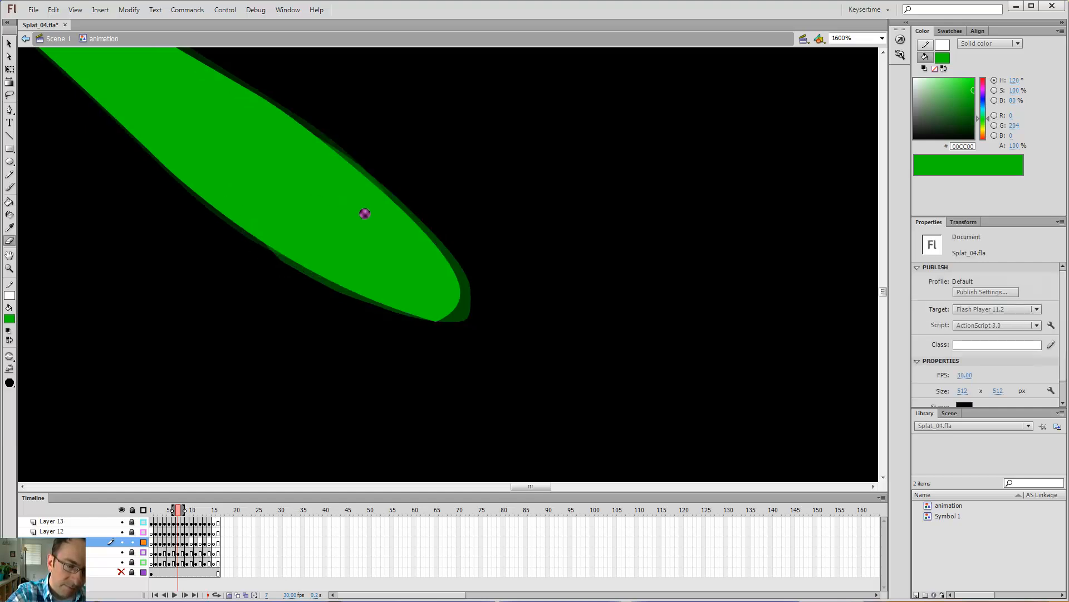
key(comma)
key(comma)
key(comma)
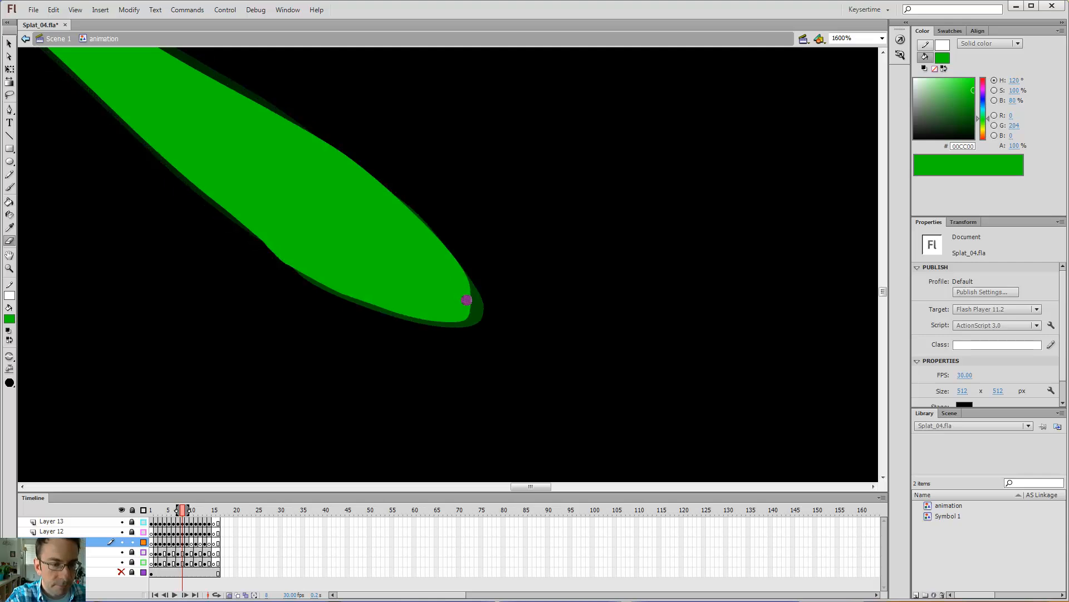
key(period)
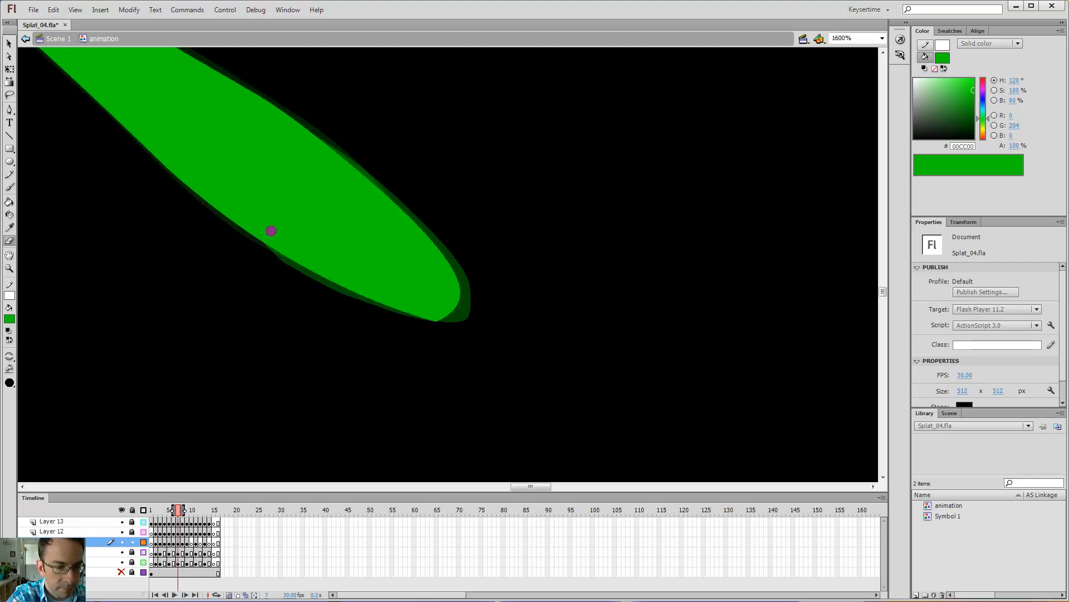
Brush a small matching bulge onto the tail's lower edge on frame 7 and fill it with green
key(b)
drag(312, 275, 253, 238)
key(k)
click(266, 245)
key(b)
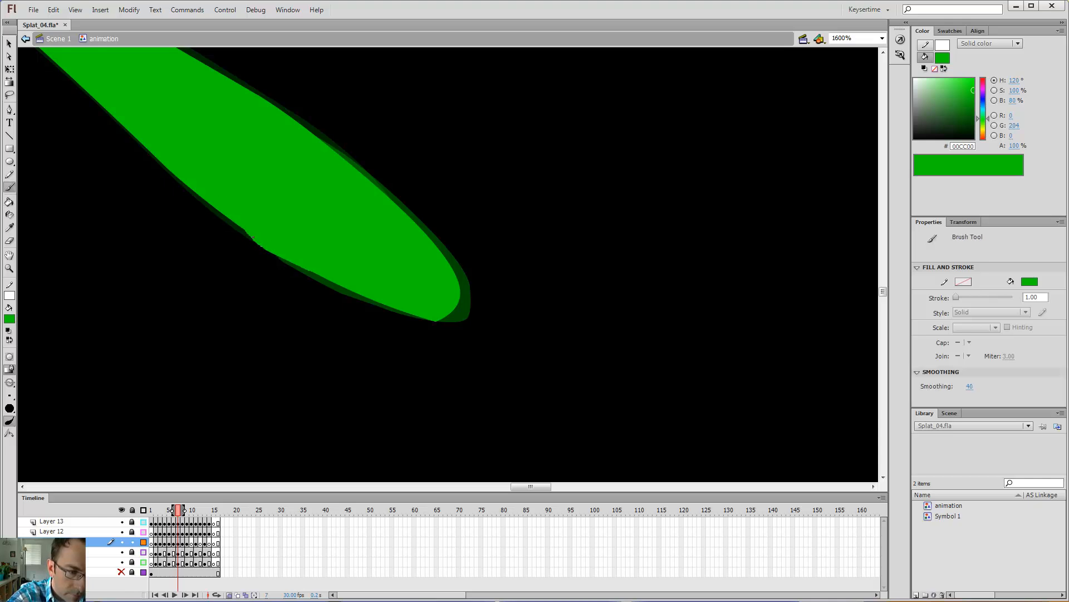
Flip back and forth between frames 6 and 10 to examine how the whole streak moves and breaks apart
key(ctrl+minus)
key(ctrl+minus)
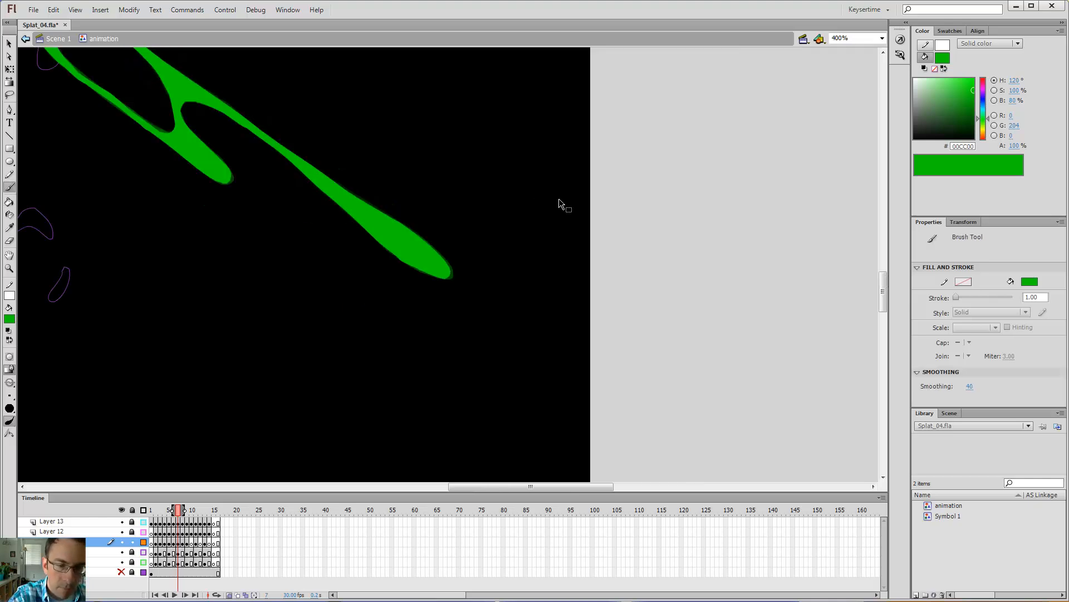
key(comma)
key(period)
key(period)
key(period)
key(period)
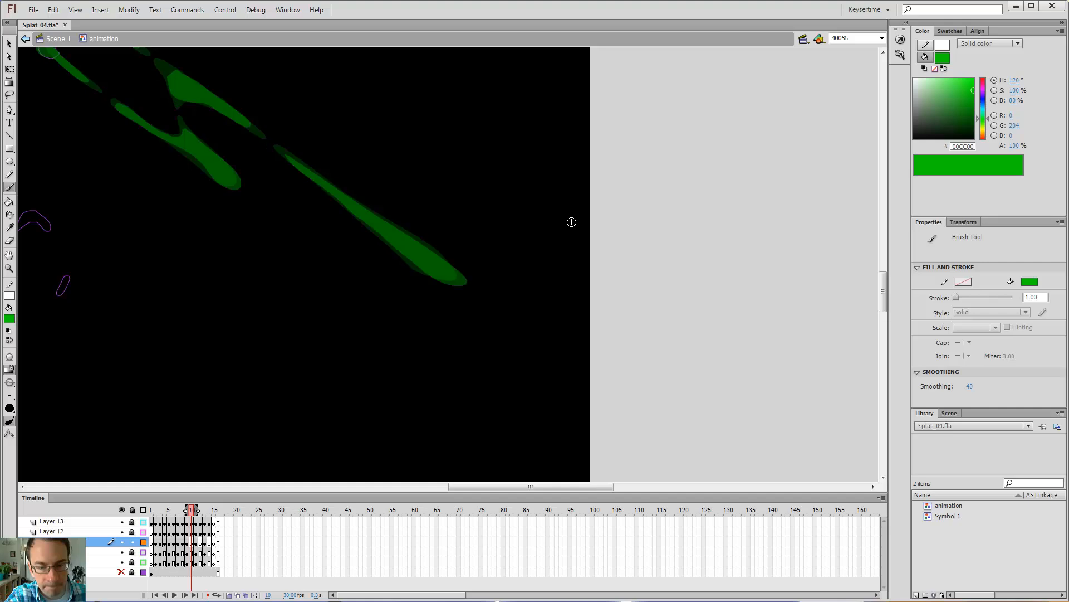
mouse_move(486, 291)
mouse_down()
mouse_move(651, 401)
mouse_move(660, 391)
mouse_up()
key(comma)
key(comma)
key(comma)
key(comma)
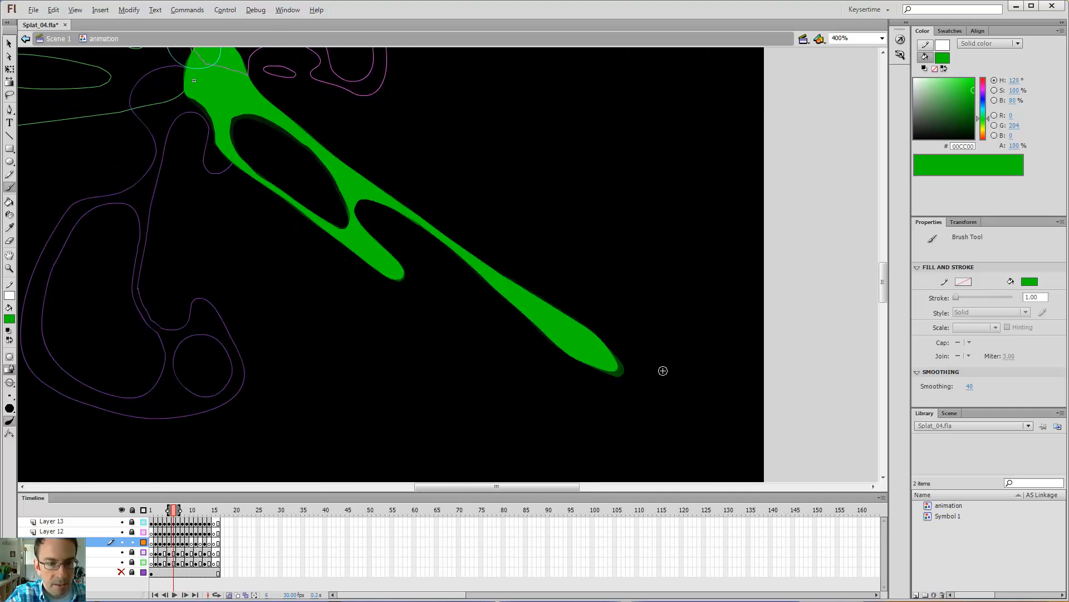
key(period)
key(period)
key(period)
key(period)
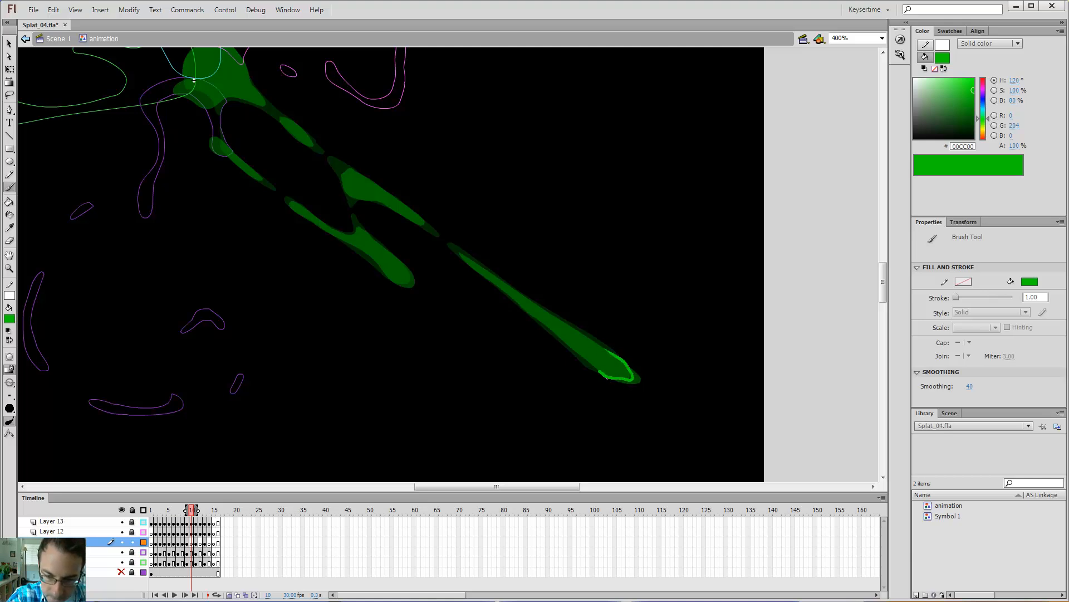
On frame 10, outline the slender tail drop between the onion-skinned shapes, fill it with green and clean its edge
mouse_move(582, 357)
mouse_down()
mouse_move(455, 248)
mouse_move(600, 349)
mouse_up()
key(e)
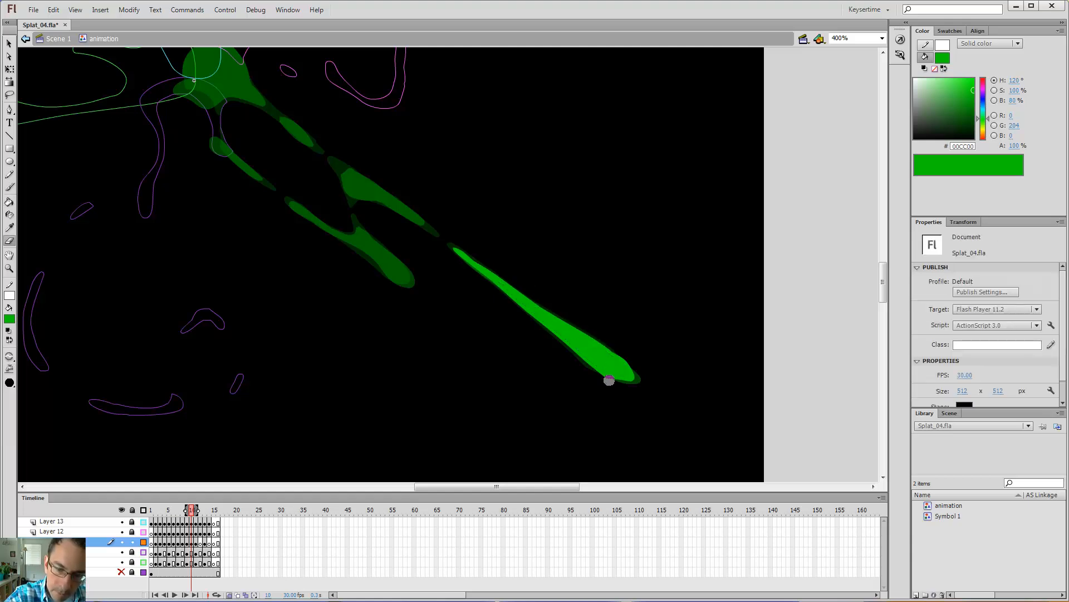
key(b)
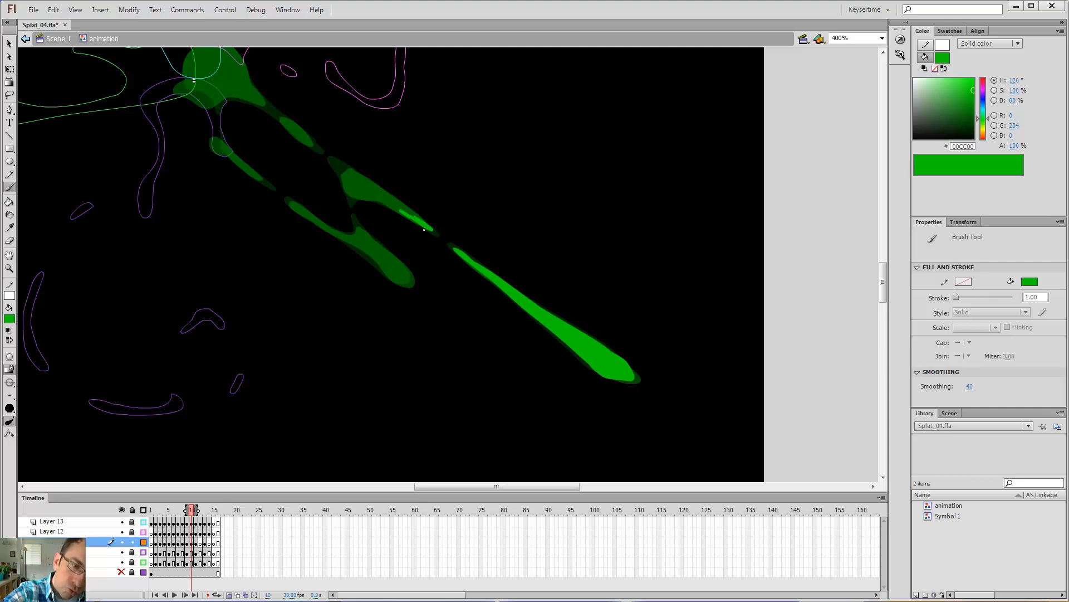
Outline the detached triangular middle piece of the streak on frame 10 and fill it with green
drag(425, 229, 400, 216)
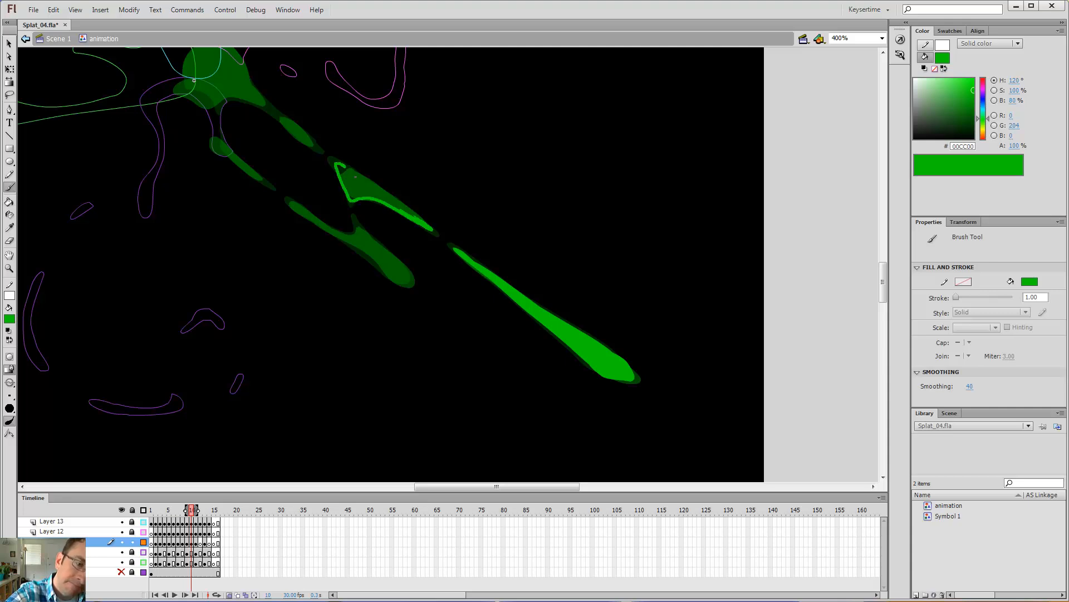
drag(373, 191, 413, 216)
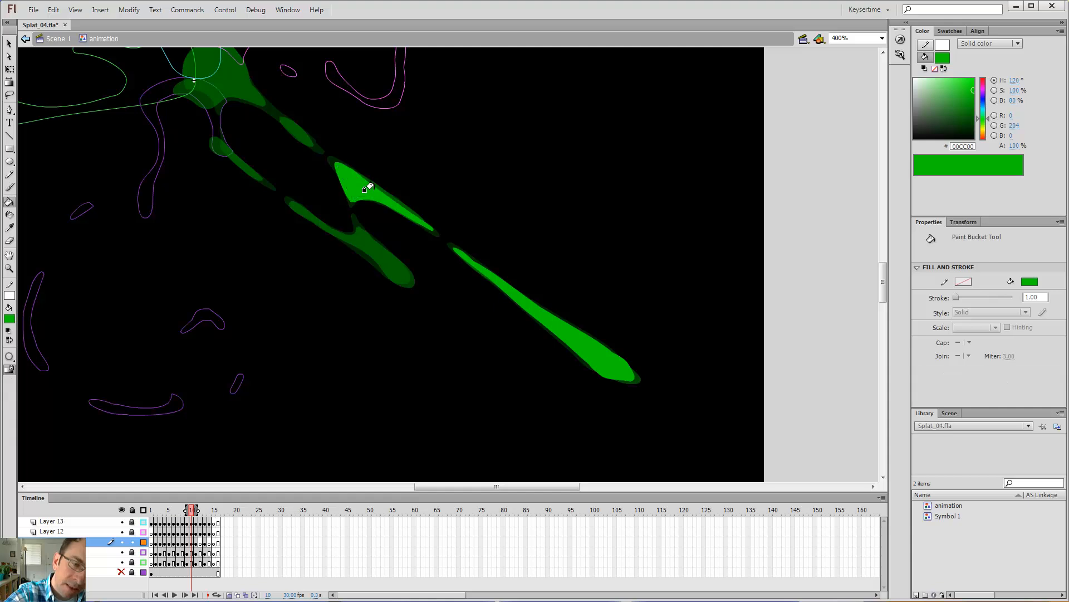
click(430, 227)
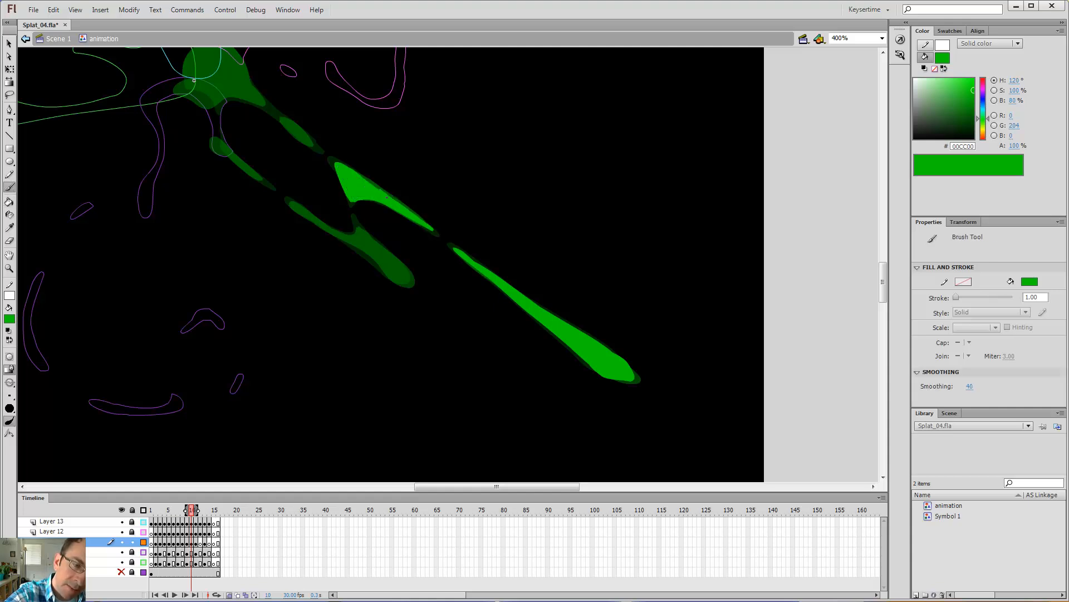
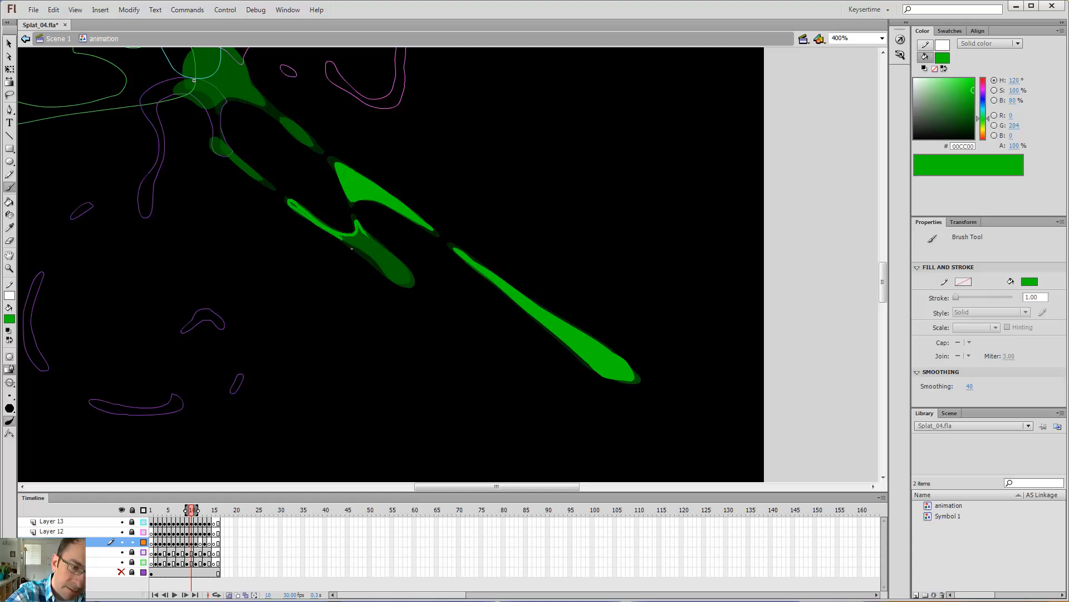
Finish outlining the lower forked piece of the streak on frame 10, fill it with green and compare it with frame 9
drag(366, 258, 381, 271)
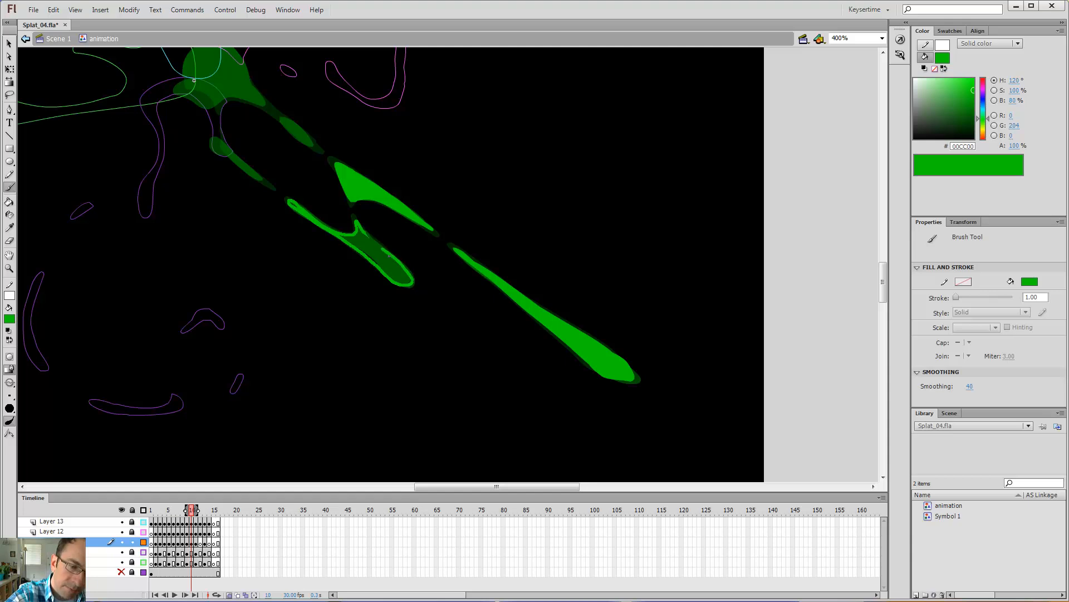
drag(389, 255, 368, 237)
key(k)
click(360, 240)
click(291, 203)
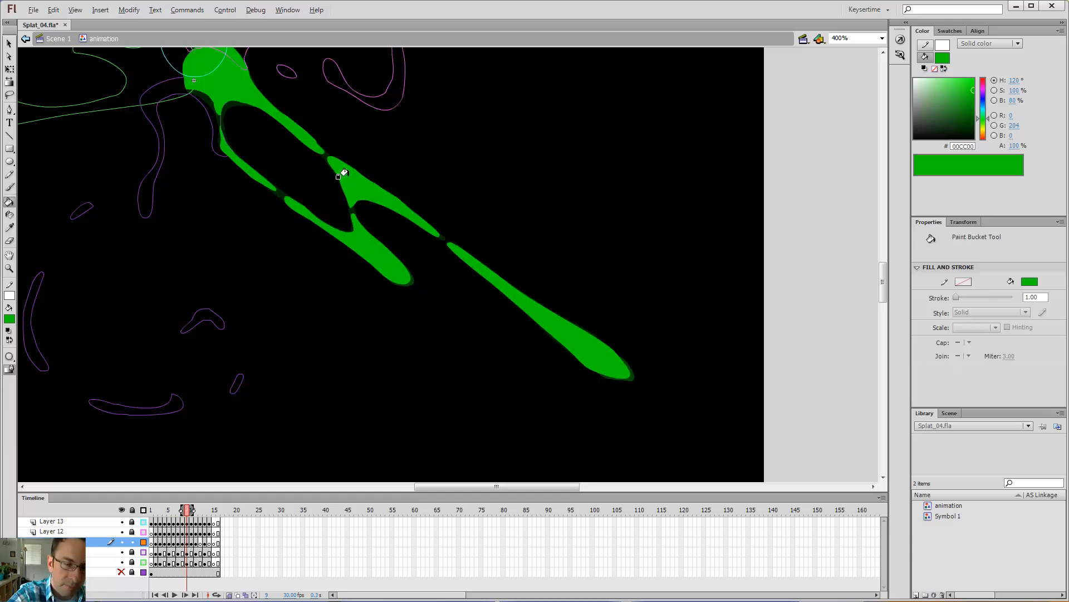
key(.)
key(.)
key(.)
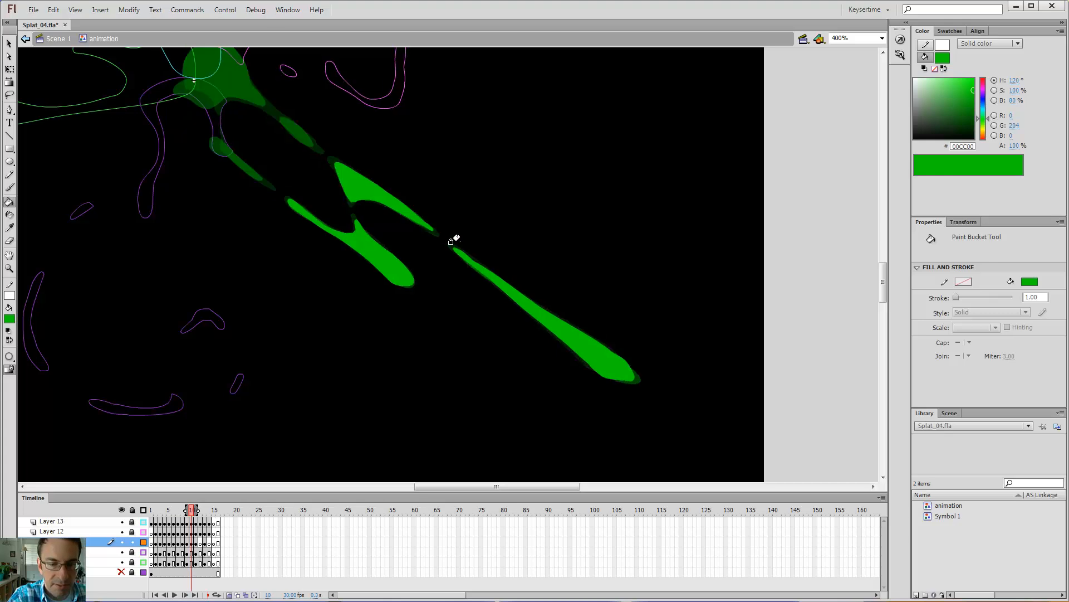
On frame 10, outline the round head and the slender drop attached to it, following the onion-skinned shapes, and fill both with green
mouse_move(474, 251)
mouse_down()
mouse_move(516, 322)
mouse_move(583, 396)
mouse_up()
key(b)
mouse_move(414, 279)
mouse_down()
mouse_move(430, 293)
mouse_move(396, 267)
mouse_up()
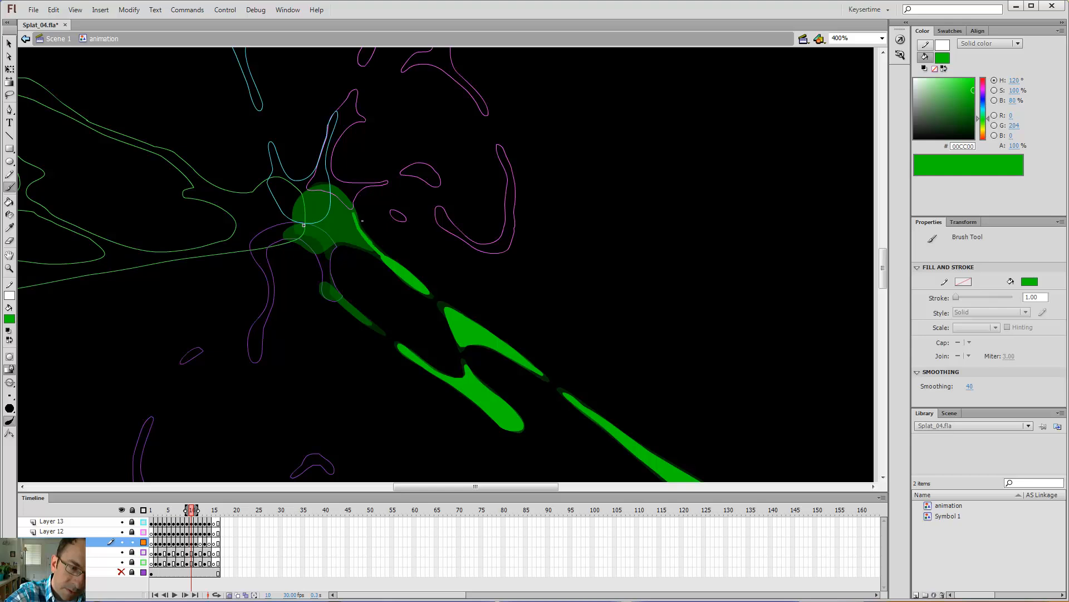
drag(355, 213, 350, 202)
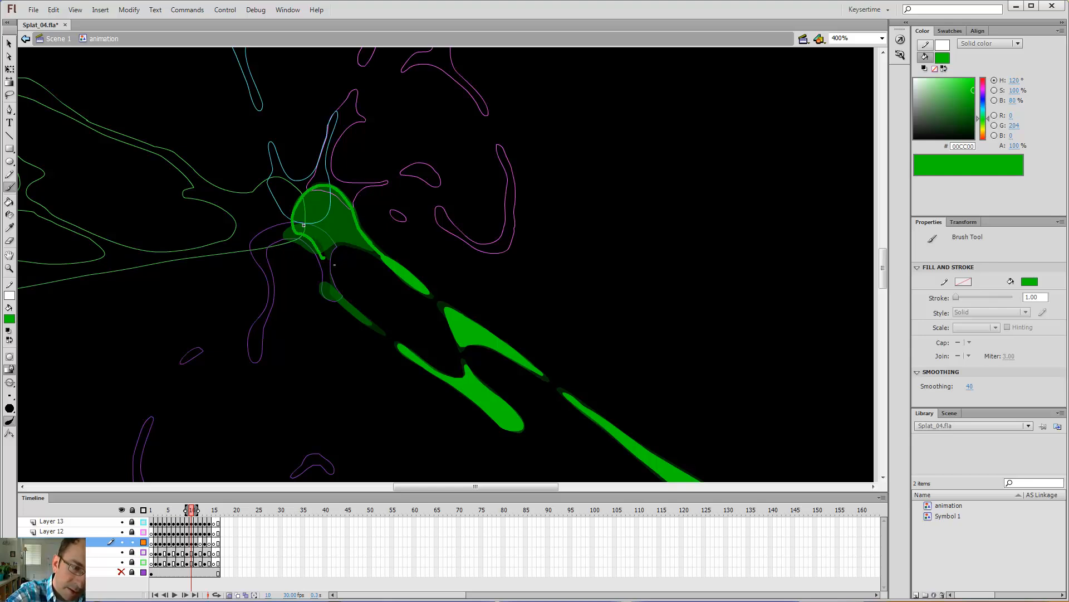
mouse_move(334, 264)
mouse_down()
mouse_move(365, 241)
mouse_move(370, 252)
mouse_up()
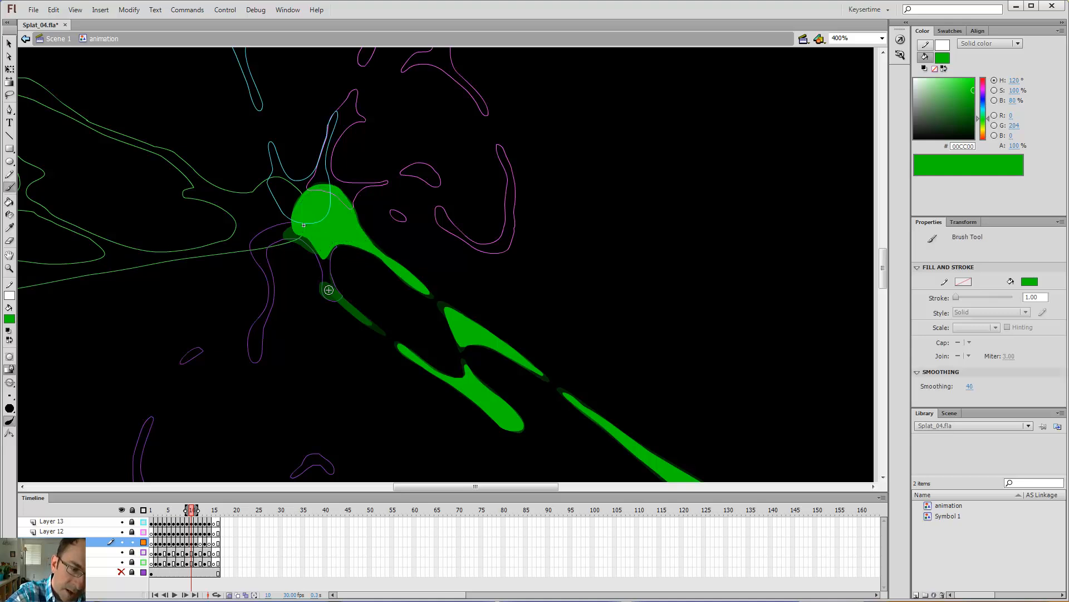
Outline the small detached drop below the head on frame 10, fill it with green and compare it with frames 9 and 11
mouse_move(329, 290)
mouse_down()
mouse_move(385, 336)
mouse_move(336, 290)
mouse_up()
key(k)
click(346, 306)
key(comma)
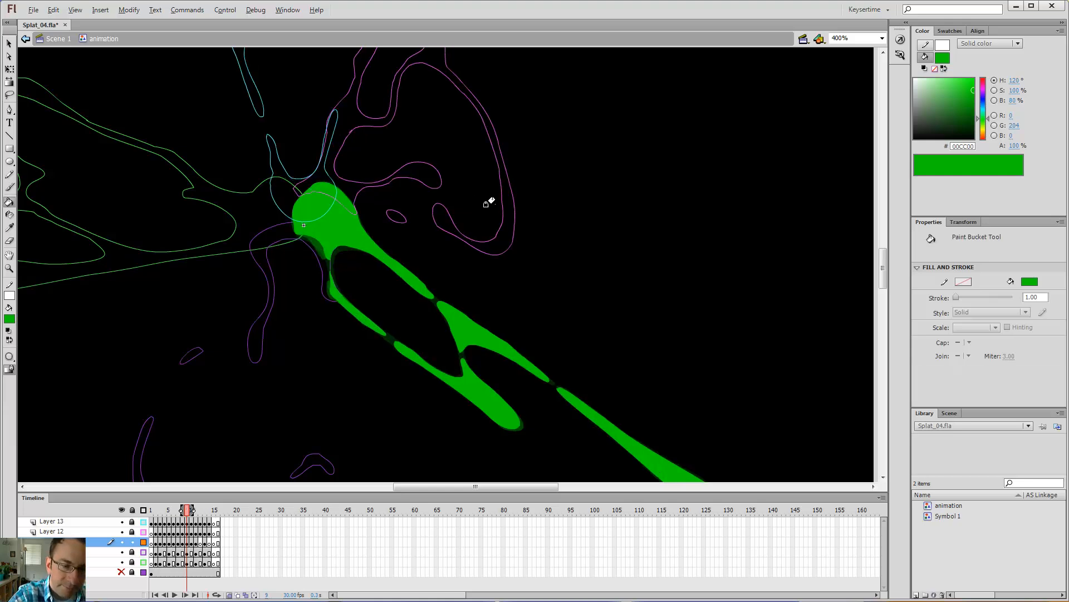
key(period)
key(period)
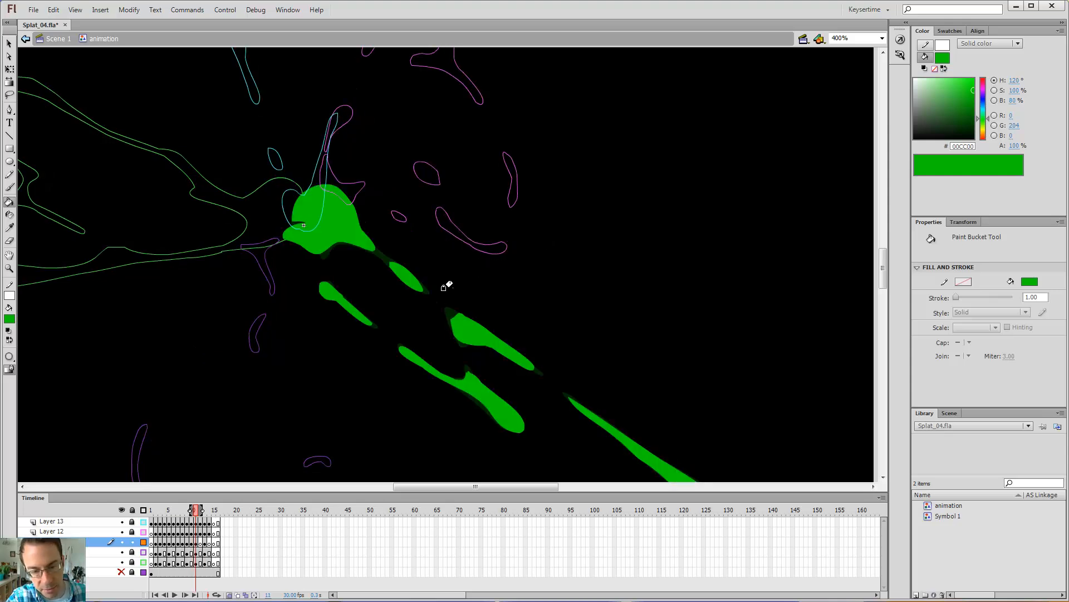
Touch up the upper tip of the streak's middle piece on frame 11 with green and go to frame 12
key(b)
key(k)
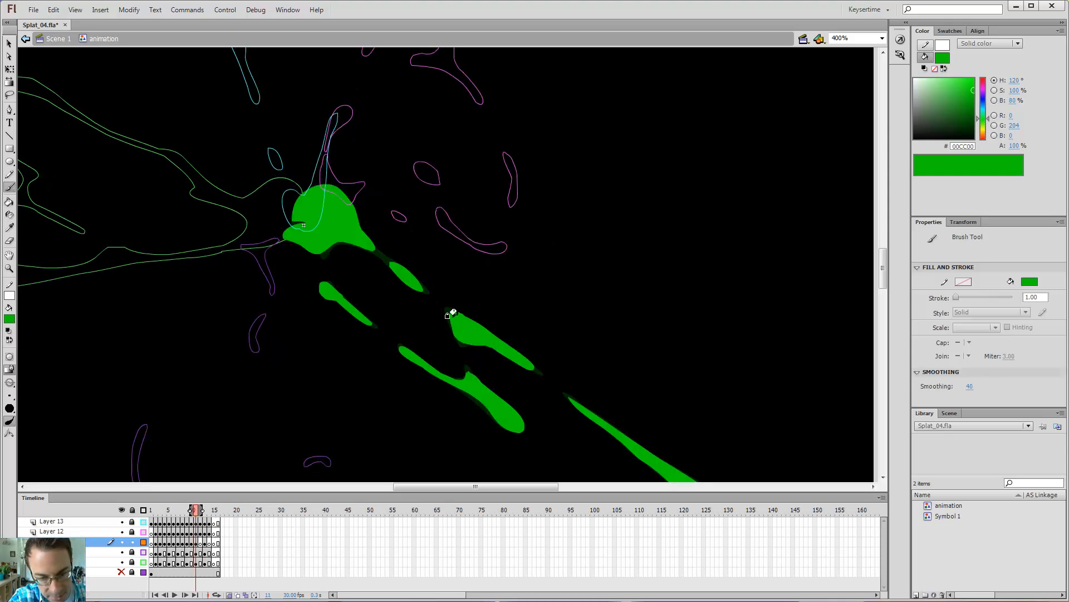
click(454, 315)
key(comma)
key(period)
key(period)
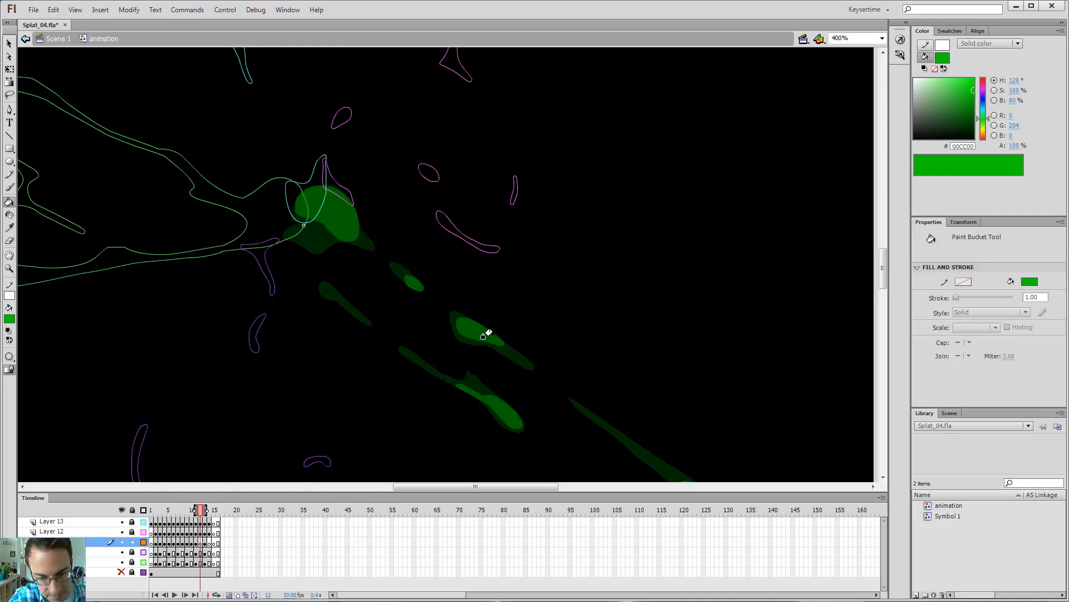
Brush the outline of the long outermost droplet on frame 12, in between its onion-skinned neighbours, and fill it with green
key(comma)
key(comma)
key(period)
key(period)
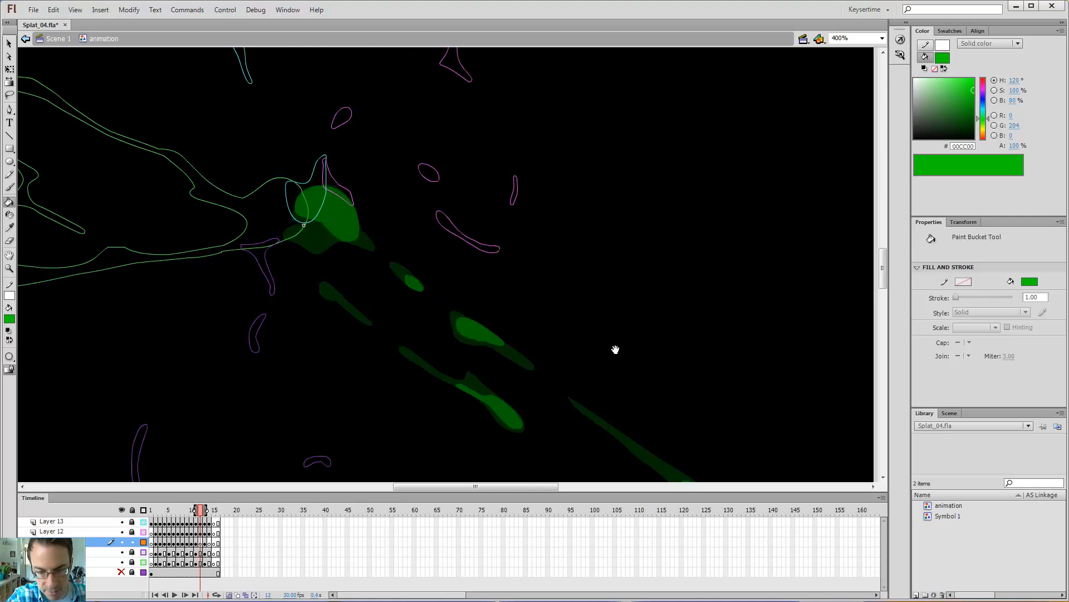
drag(614, 351, 566, 246)
key(b)
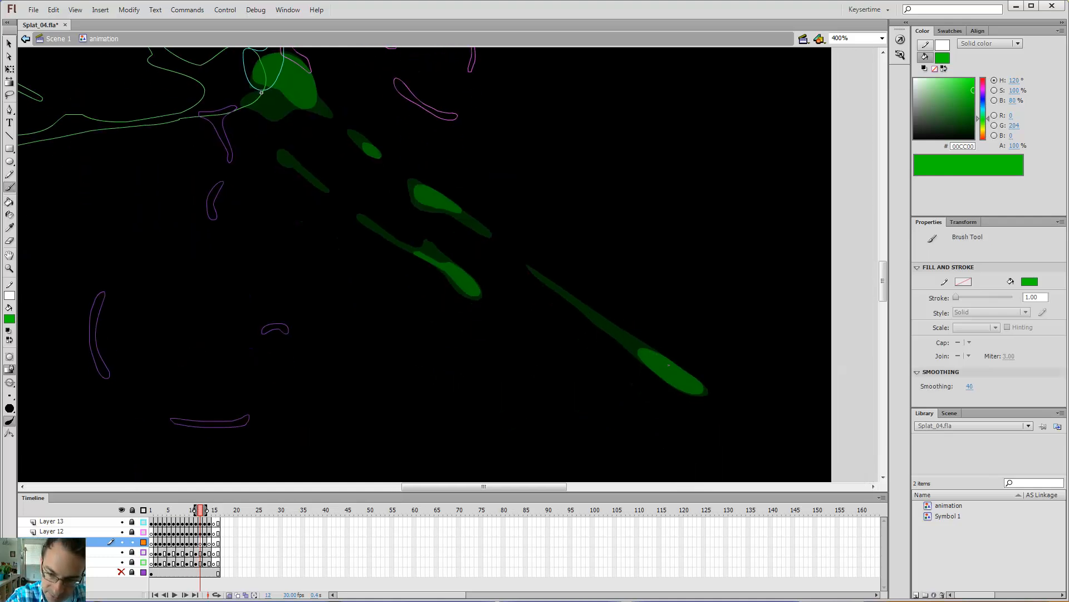
mouse_move(657, 355)
mouse_down()
mouse_move(602, 324)
mouse_move(688, 396)
mouse_up()
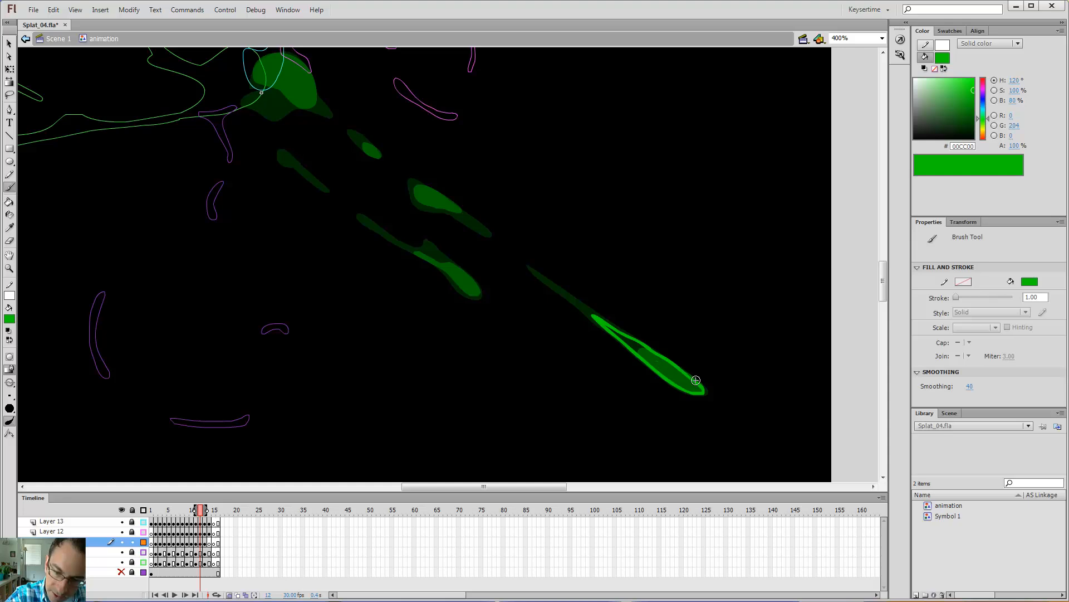
key(k)
click(690, 382)
key(b)
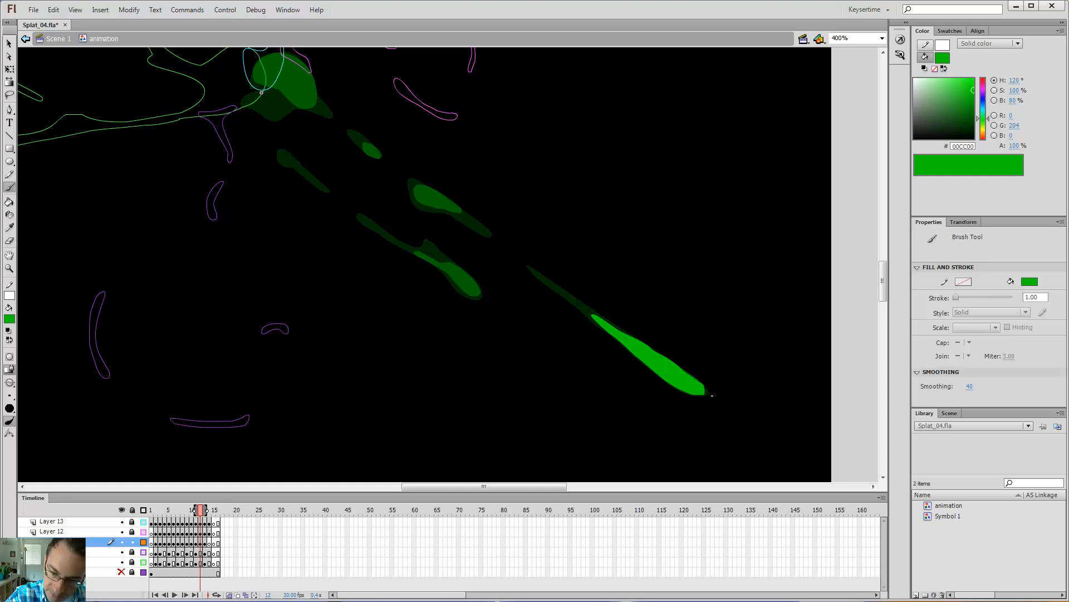
Paint the two middle elongated droplets on frame 12 as green in-betweens of the onion-skinned shapes and fill them
key(comma)
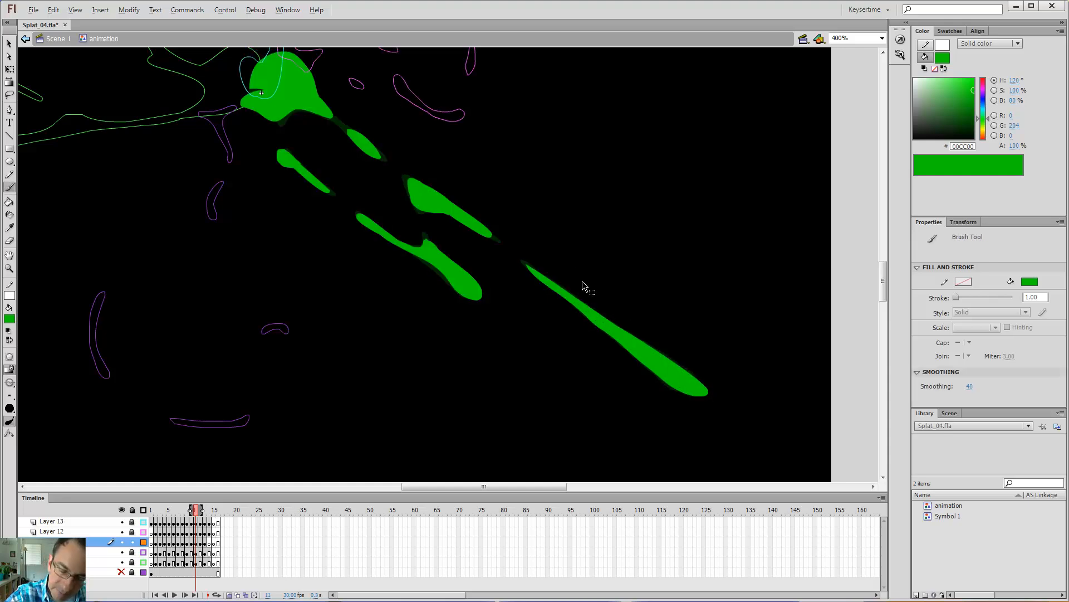
key(period)
drag(451, 205, 462, 213)
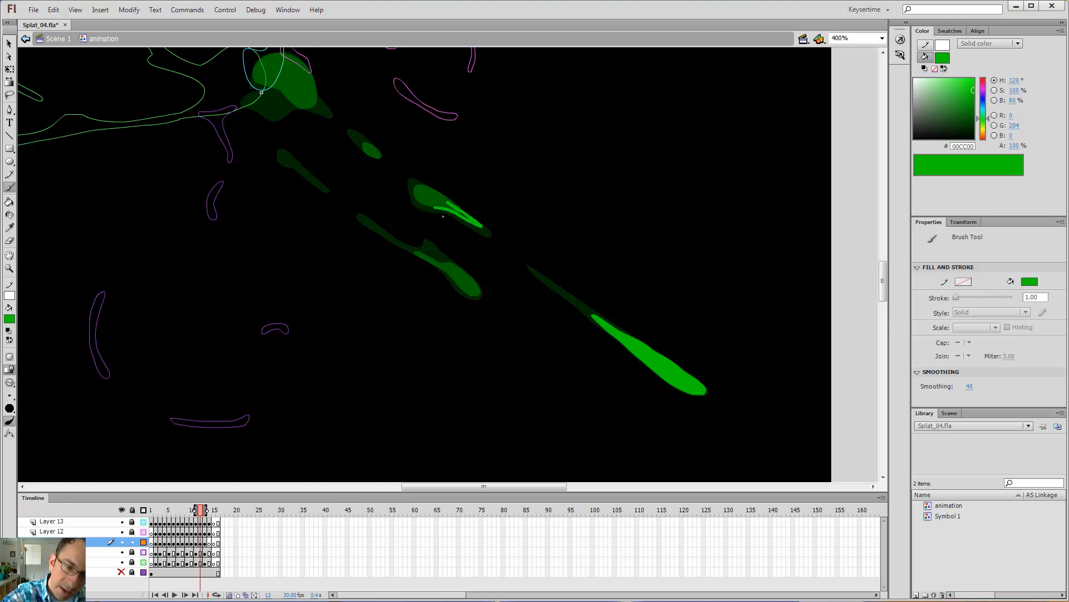
mouse_move(426, 192)
mouse_down()
mouse_move(467, 217)
mouse_move(429, 191)
mouse_up()
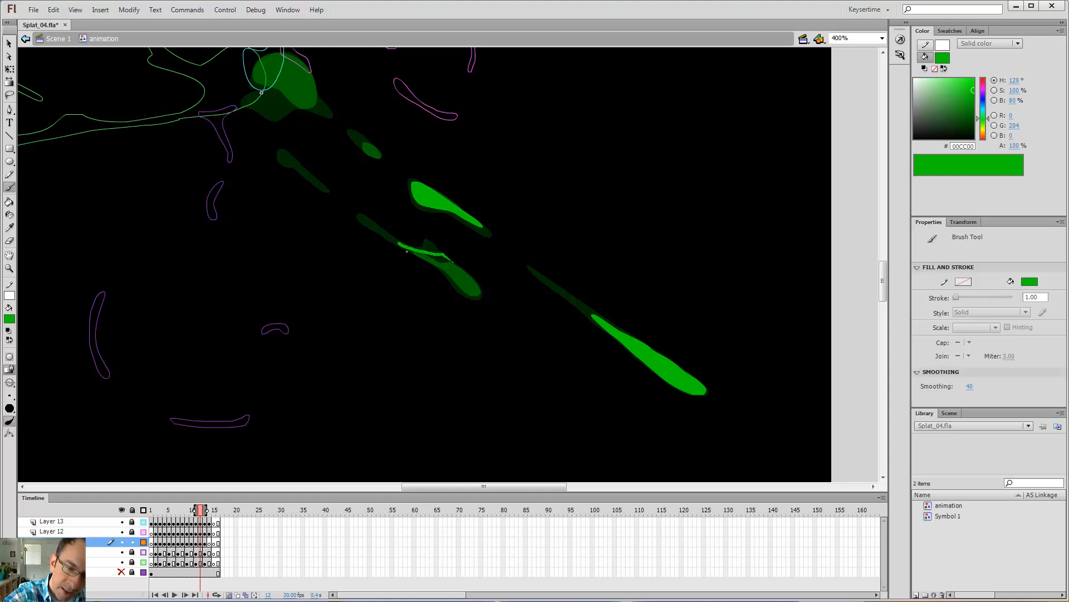
mouse_move(407, 252)
mouse_down()
mouse_move(381, 233)
mouse_move(483, 304)
mouse_move(472, 279)
mouse_up()
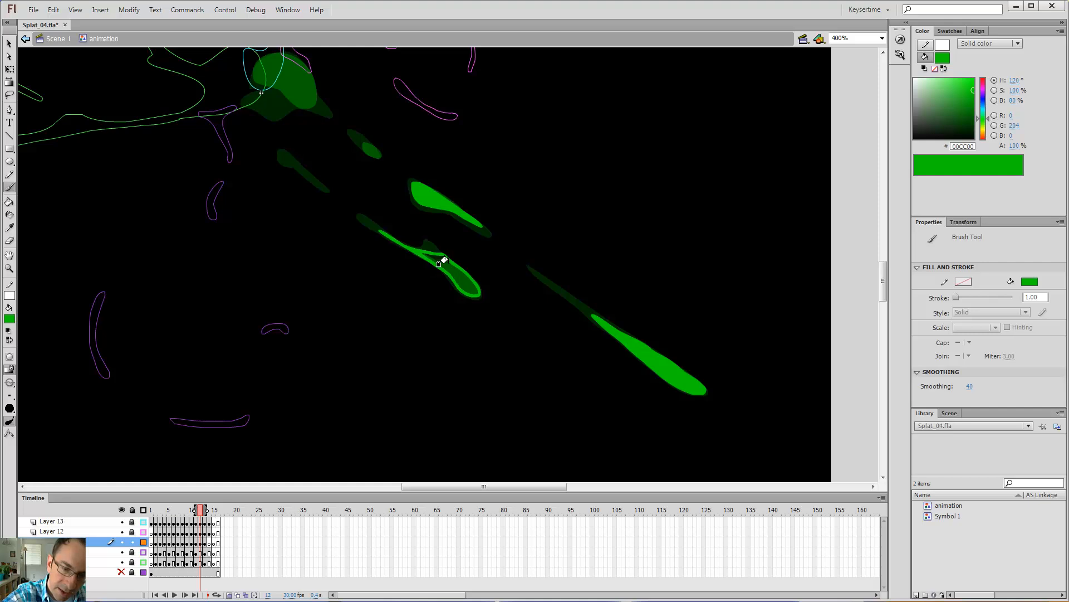
key(k)
key(b)
Paint the small oval droplet nearest the main blob and the tiny droplet below it on frame 12
drag(370, 147, 379, 154)
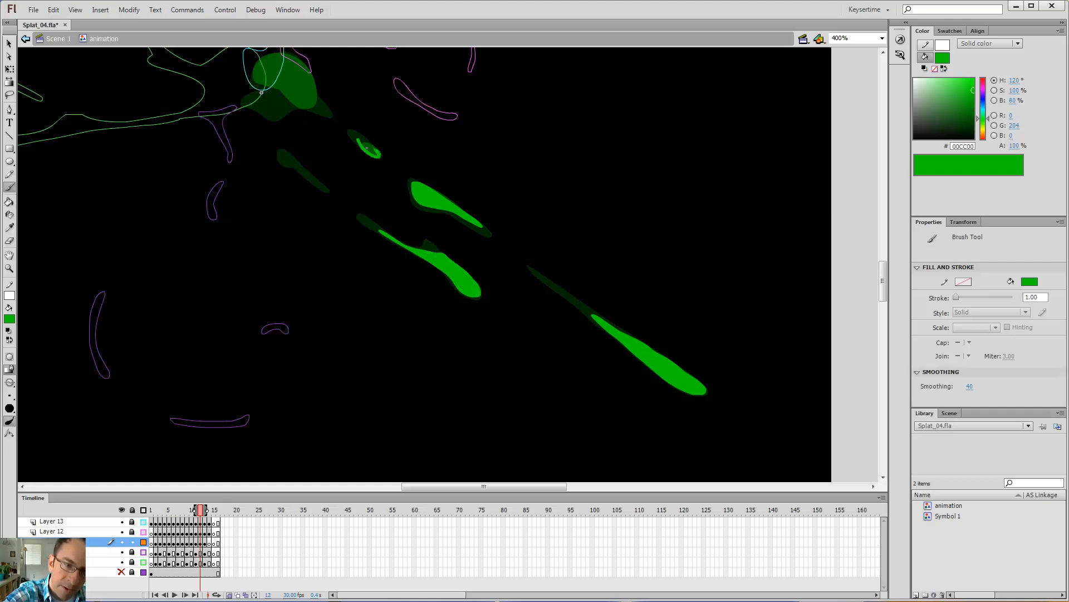
key(k)
click(364, 144)
key(b)
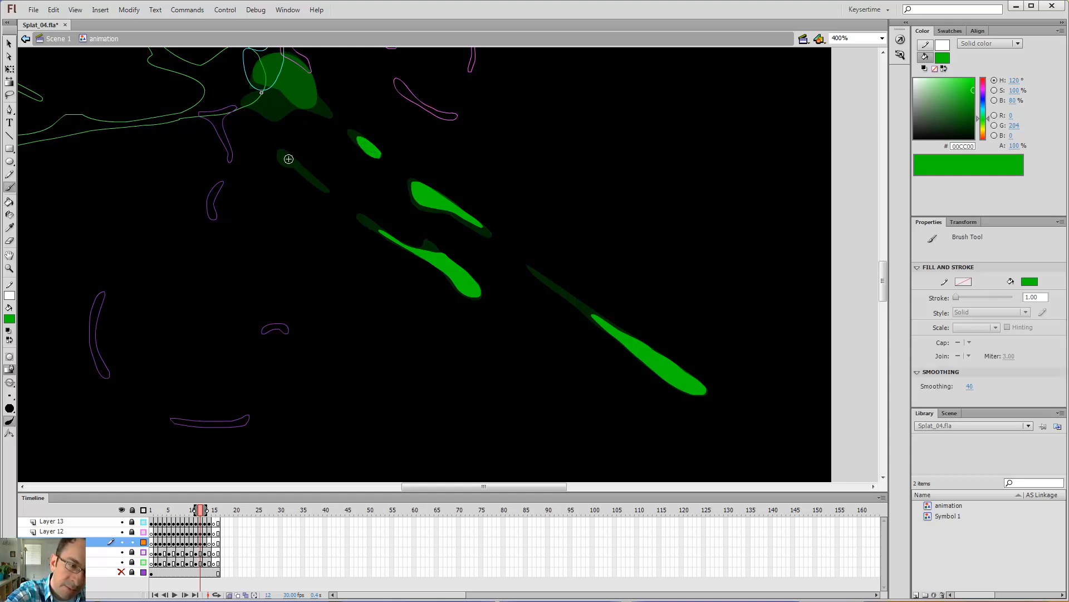
mouse_move(287, 158)
mouse_down()
mouse_move(300, 165)
mouse_move(291, 159)
mouse_up()
Brush the outline of the main blob on frame 12, with a short pointed tail toward the droplets
drag(336, 177, 402, 297)
drag(372, 184, 386, 203)
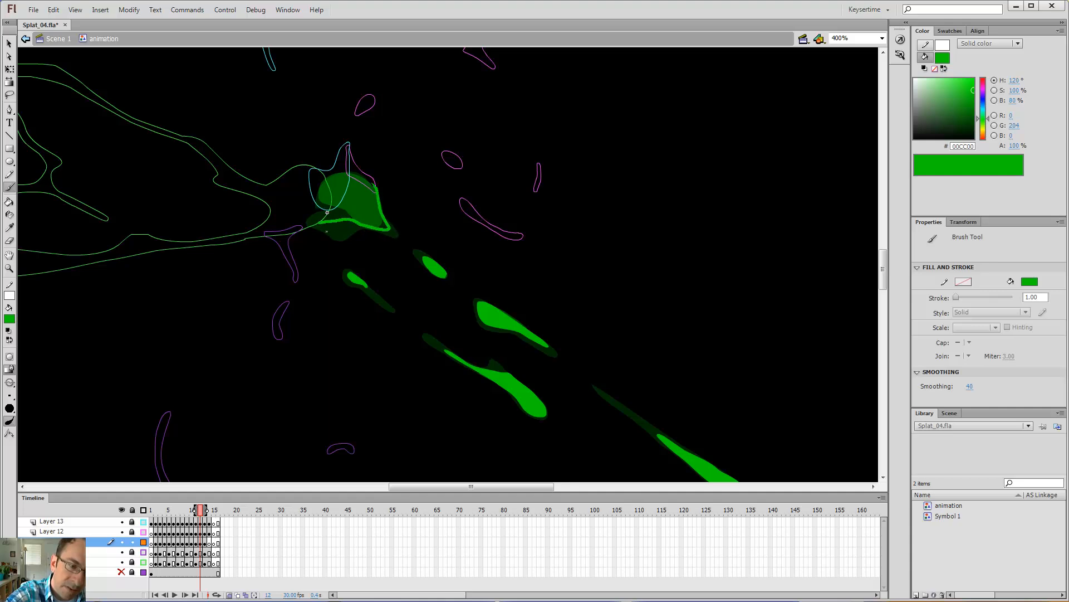
mouse_move(327, 230)
mouse_down()
mouse_move(319, 216)
mouse_move(334, 191)
mouse_move(382, 172)
mouse_move(383, 155)
mouse_up()
key(e)
Extend the main blob's lower edge on frame 13 with a brushed contour and fill the enclosed gap with green
key(period)
key(period)
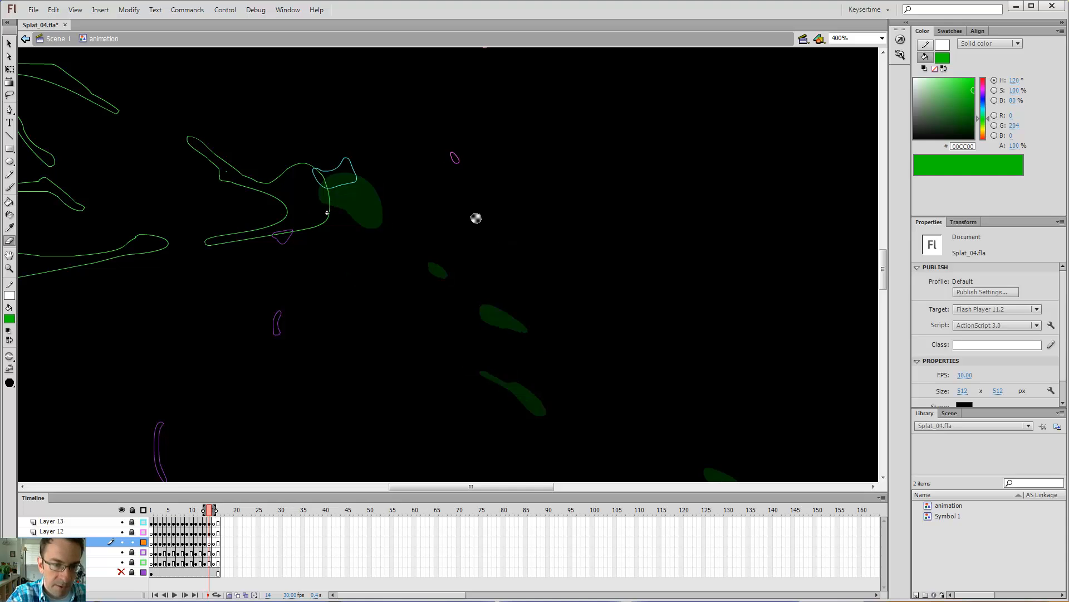
key(comma)
key(b)
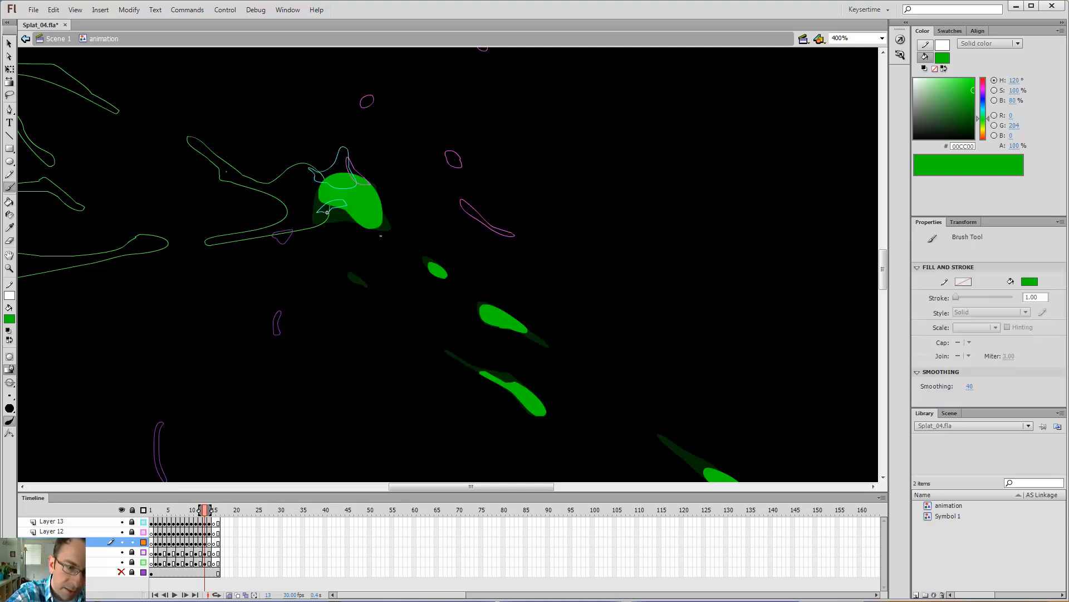
drag(333, 219, 319, 190)
key(k)
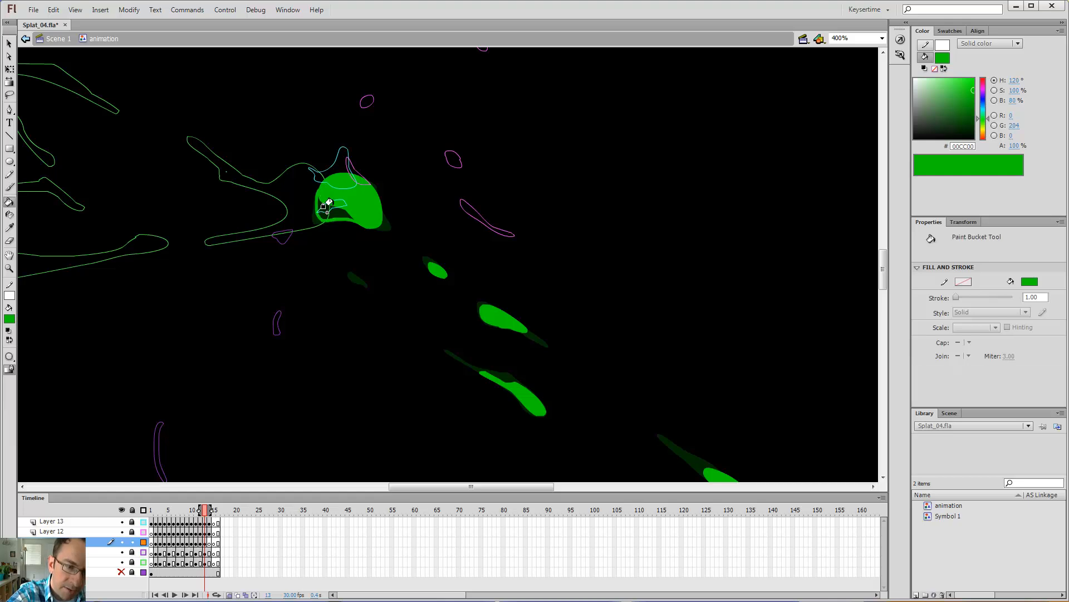
click(331, 209)
key(period)
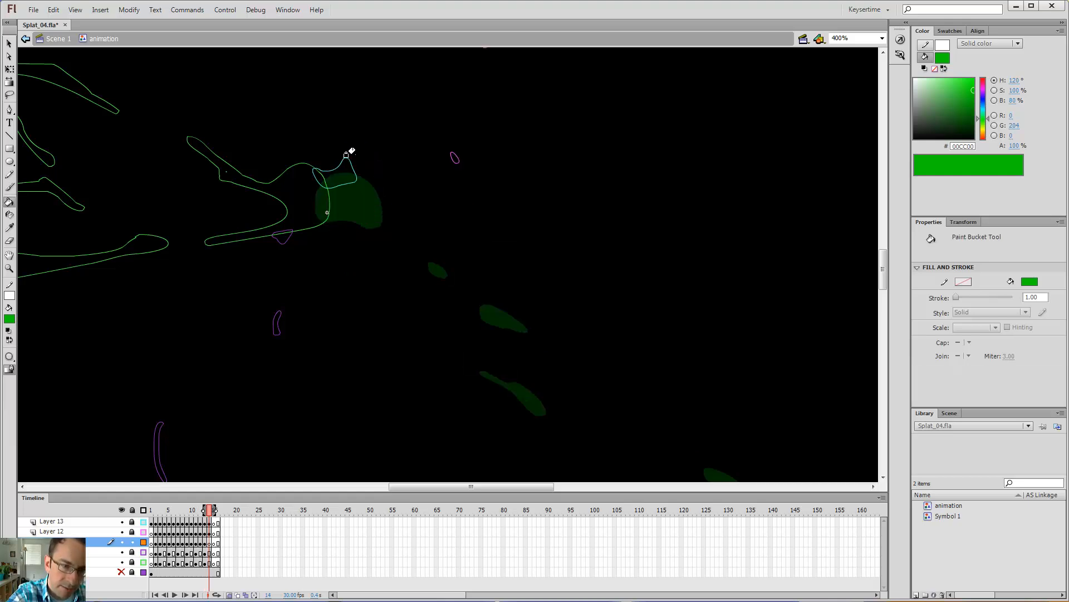
Draw a smaller rounded main blob on frame 14 inside the onion-skinned shape and fill it with green
key(b)
mouse_move(315, 226)
mouse_down()
mouse_move(358, 217)
mouse_move(366, 198)
mouse_move(348, 178)
mouse_move(328, 179)
mouse_move(322, 220)
mouse_up()
key(k)
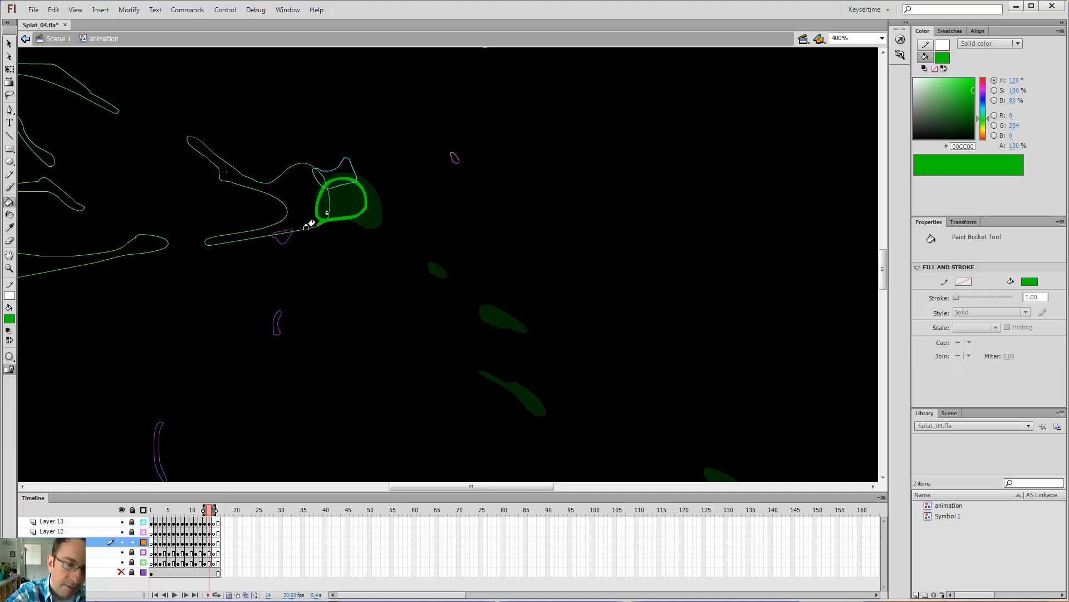
click(329, 211)
key(e)
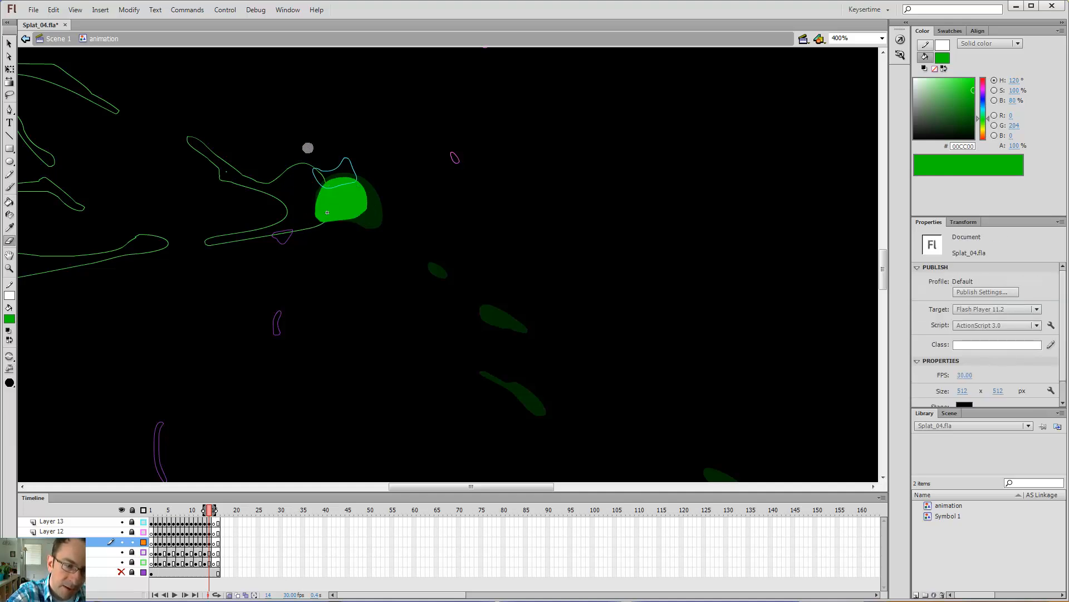
Step back through the frames to review the shrinking and breakup of the orange layer's splat
key(period)
key(comma)
key(comma)
key(comma)
key(comma)
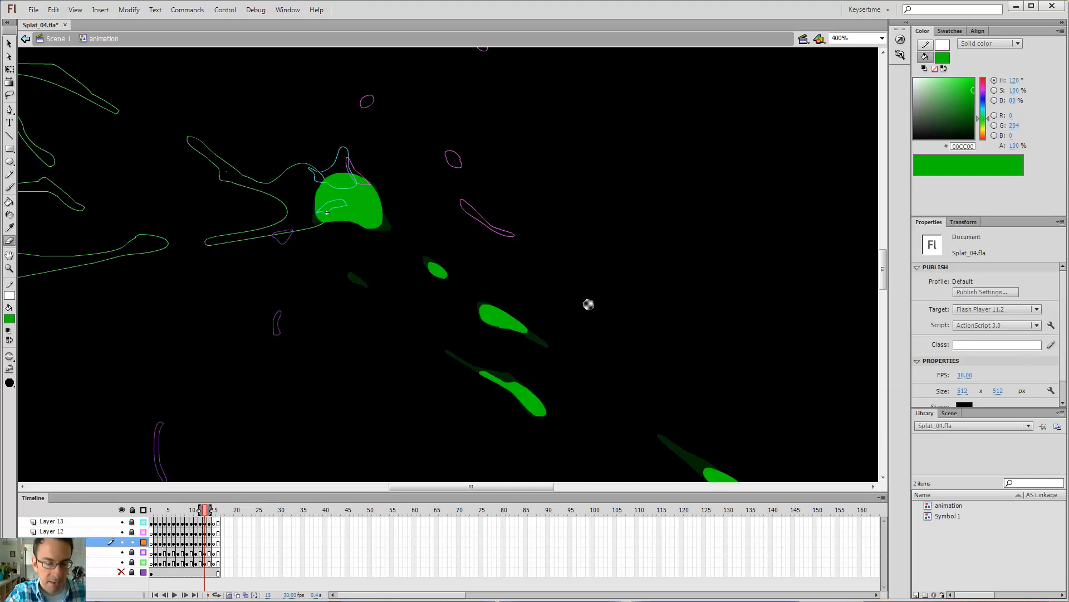
key(comma)
key(comma)
key(comma)
key(comma)
key(comma)
key(comma)
key(comma)
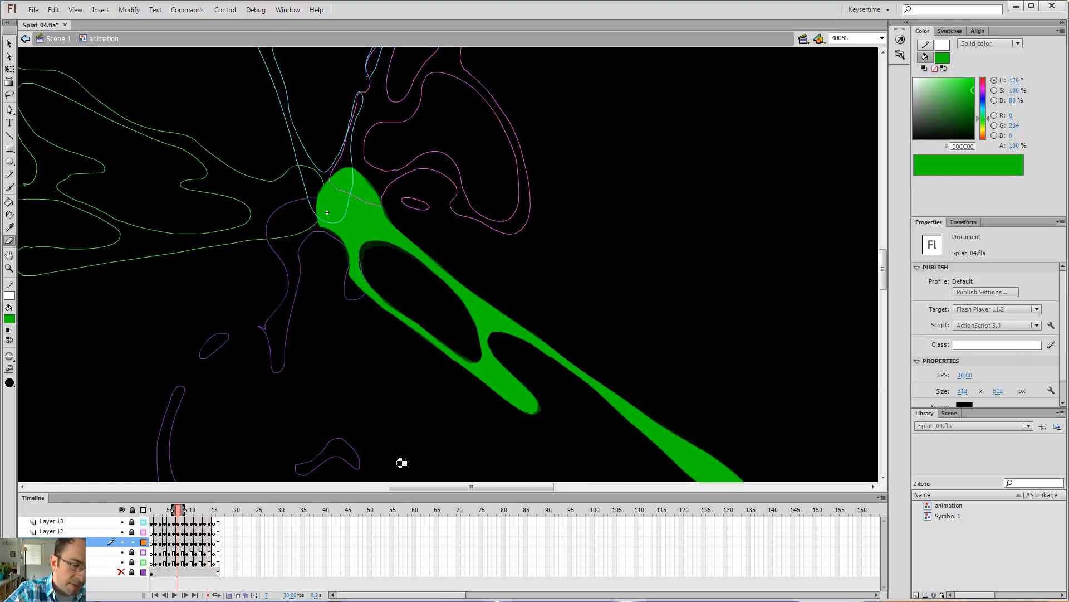
Lock the orange layer, unlock the purple layer beneath it, and display the purple layer's artwork as solid fills
click(132, 552)
click(132, 541)
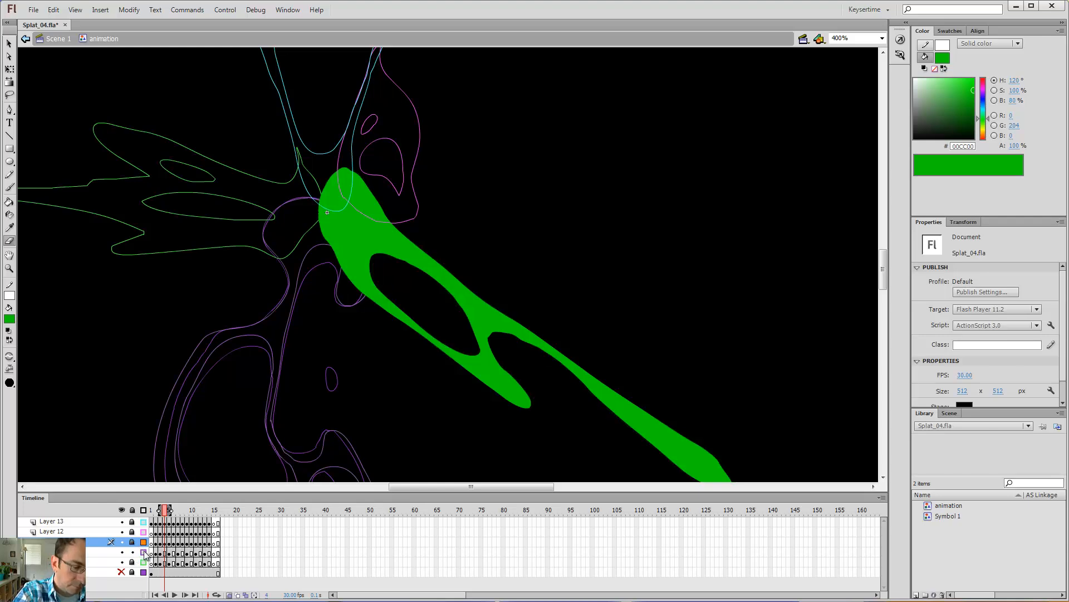
click(144, 552)
Review the purple layer's downward splat frame by frame, going back toward its early frames
drag(156, 552, 210, 553)
key(ctrl+minus)
drag(467, 290, 562, 257)
key(comma)
key(comma)
key(comma)
key(comma)
key(comma)
key(comma)
key(comma)
key(comma)
key(comma)
key(comma)
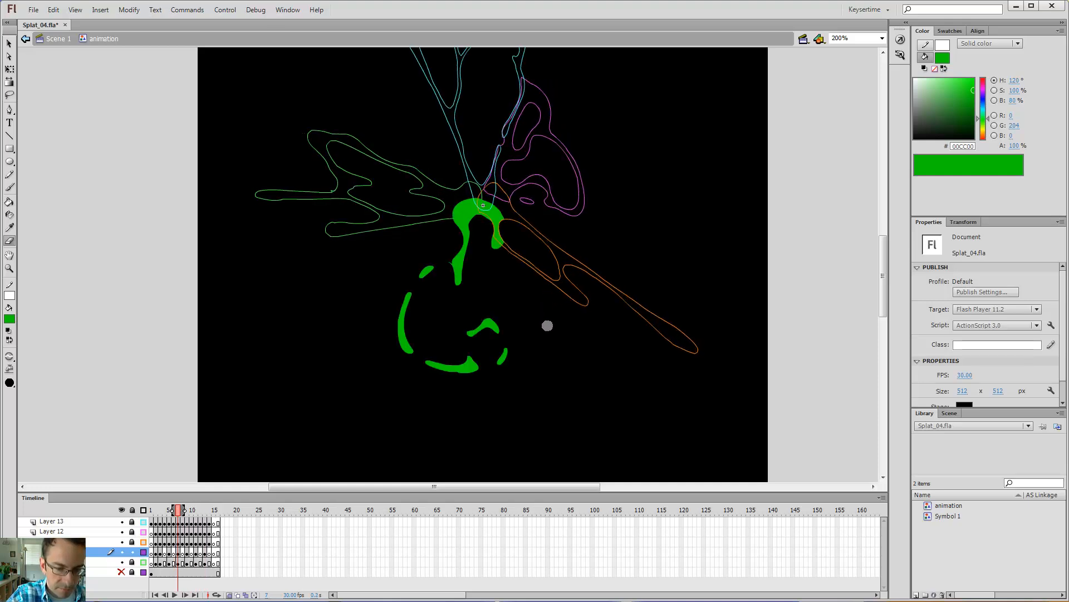
Brush the outer contour of the downward splat on frame 4, following the onion-skinned shapes around its neck and loop
key(b)
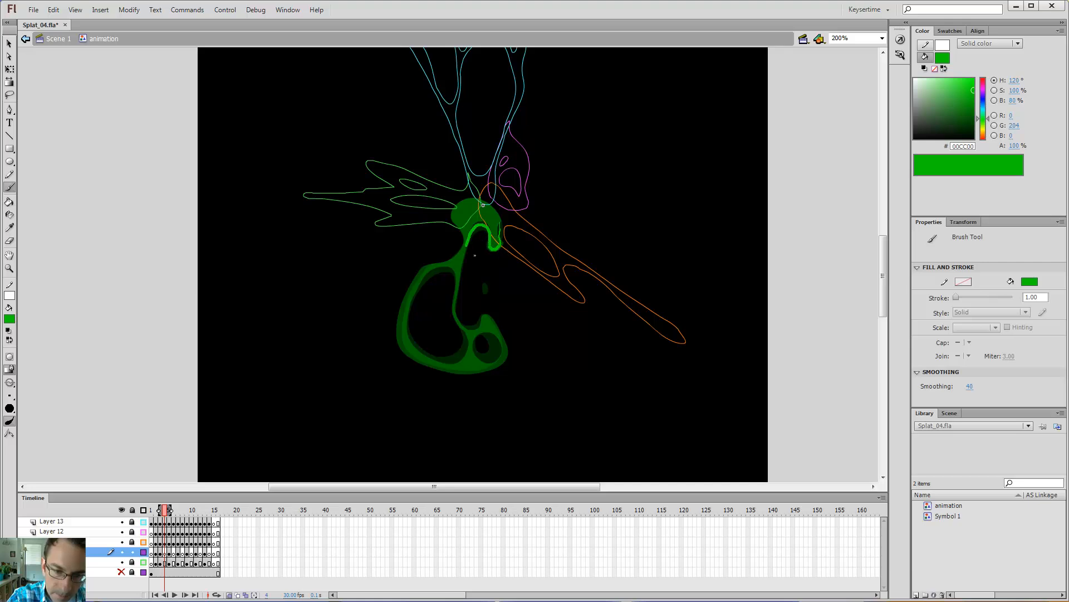
drag(474, 255, 465, 289)
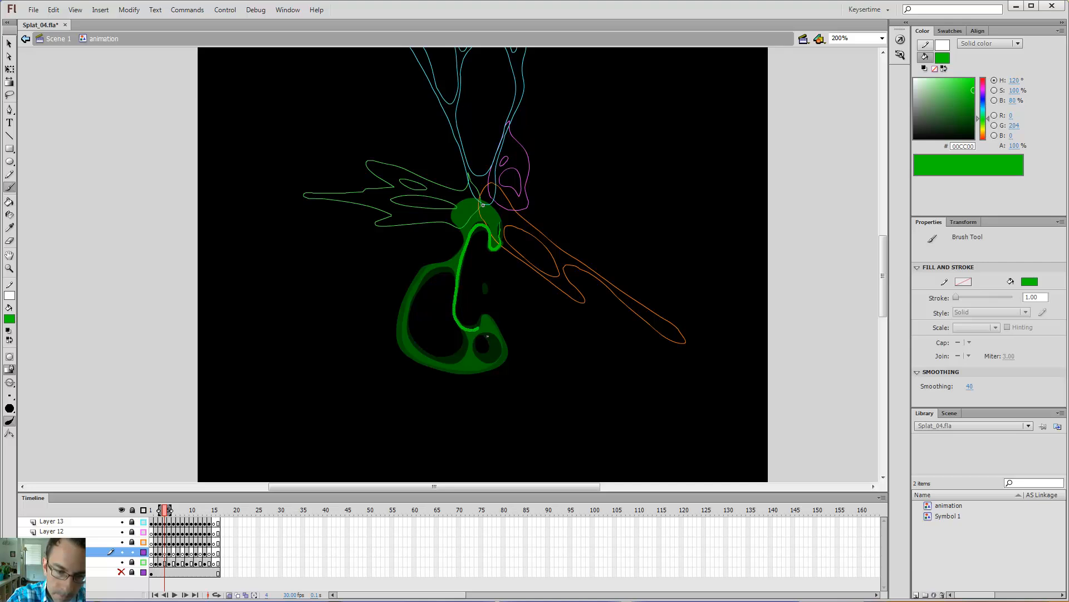
mouse_move(494, 325)
mouse_down()
mouse_move(510, 368)
mouse_move(502, 345)
mouse_move(504, 364)
mouse_move(517, 320)
mouse_up()
key(e)
key(b)
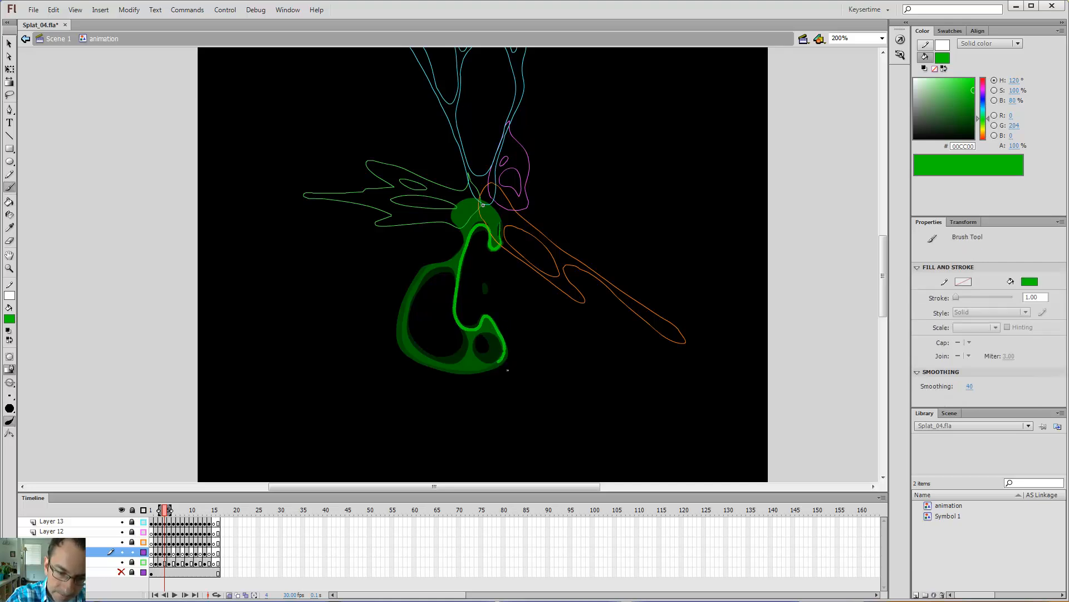
mouse_move(507, 370)
mouse_down()
mouse_move(475, 379)
mouse_move(432, 369)
mouse_move(409, 329)
mouse_move(414, 311)
mouse_up()
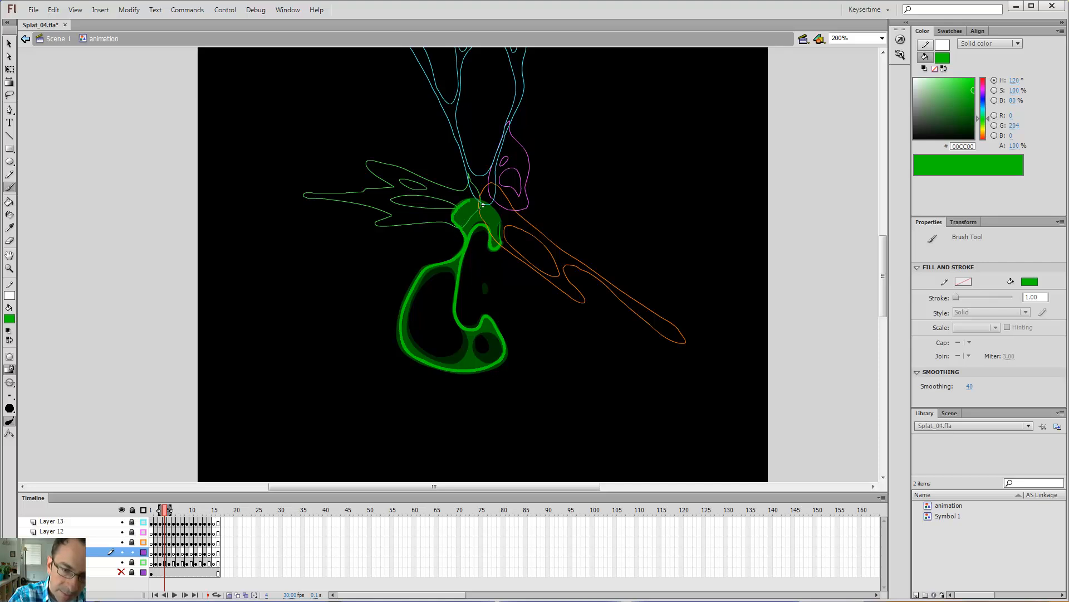
Complete the splat's head on frame 4 and brush the edges of the large and small holes in its loop
drag(495, 215, 485, 223)
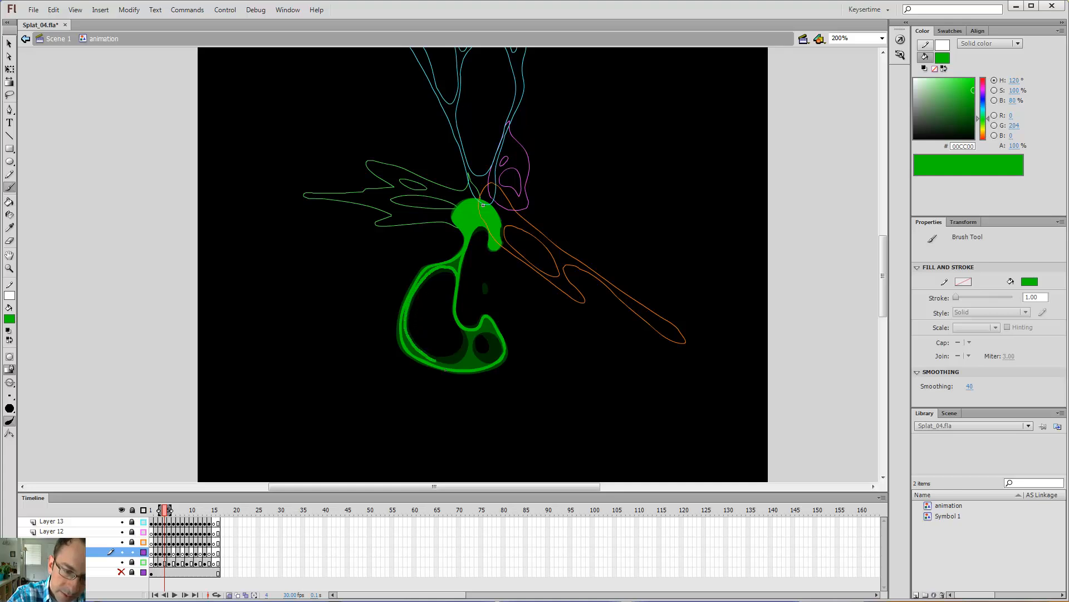
drag(458, 360, 466, 344)
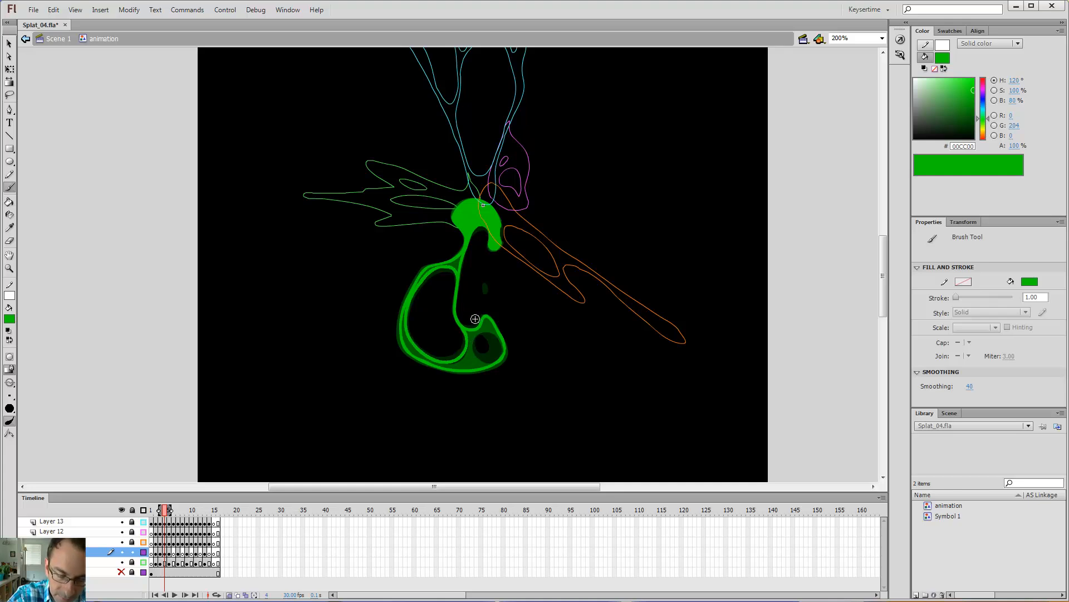
click(430, 323)
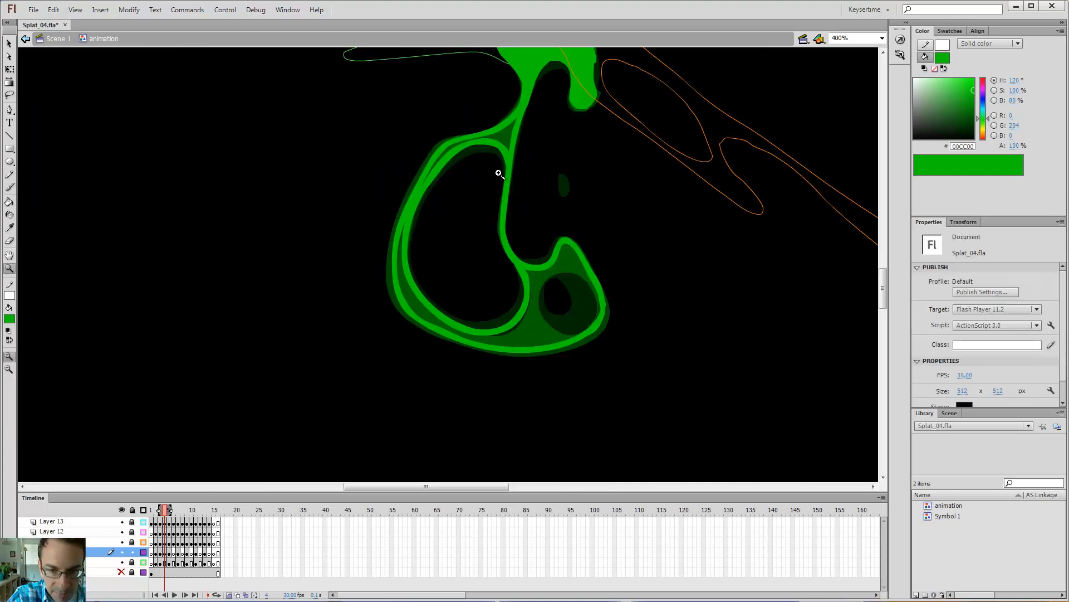
drag(416, 209, 419, 207)
key(b)
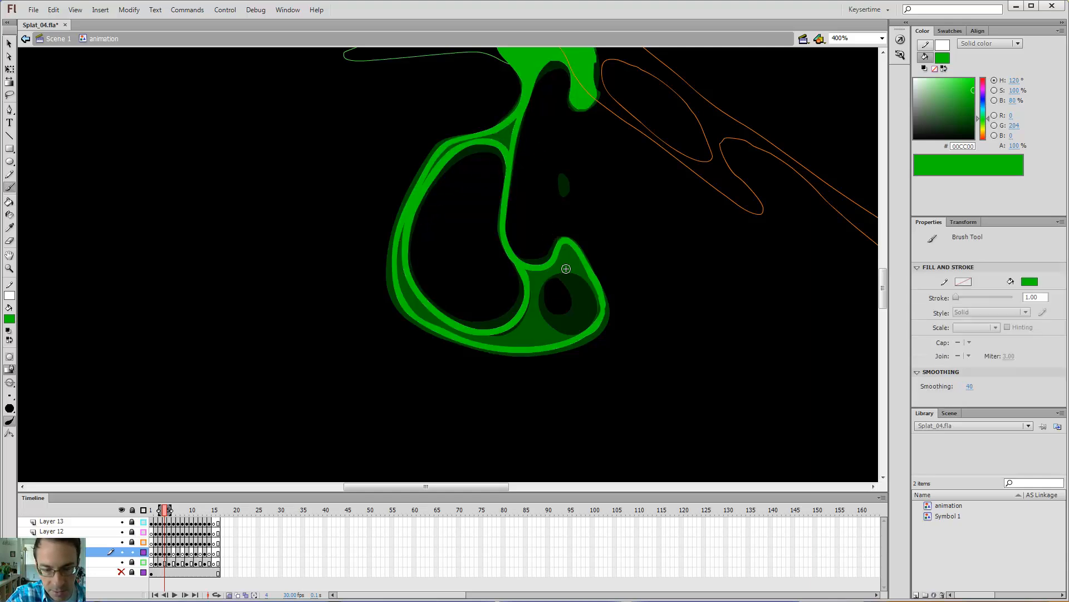
mouse_move(552, 274)
mouse_down()
mouse_move(550, 318)
mouse_move(569, 334)
mouse_move(592, 328)
mouse_move(588, 292)
mouse_up()
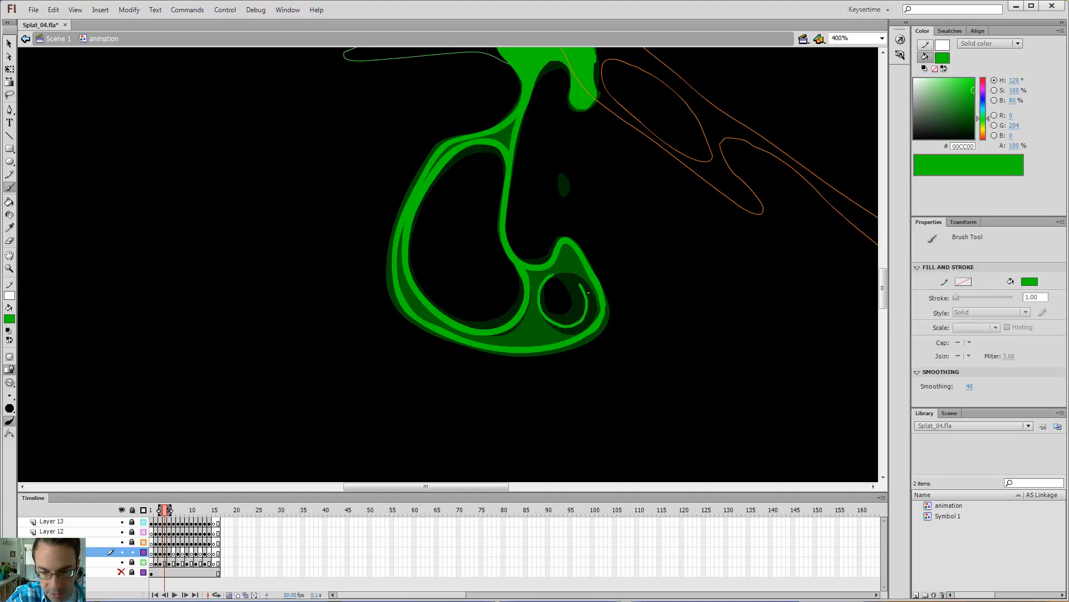
Fill the splat's loop and the gap at the base of its neck on frame 4 with green
key(k)
click(557, 254)
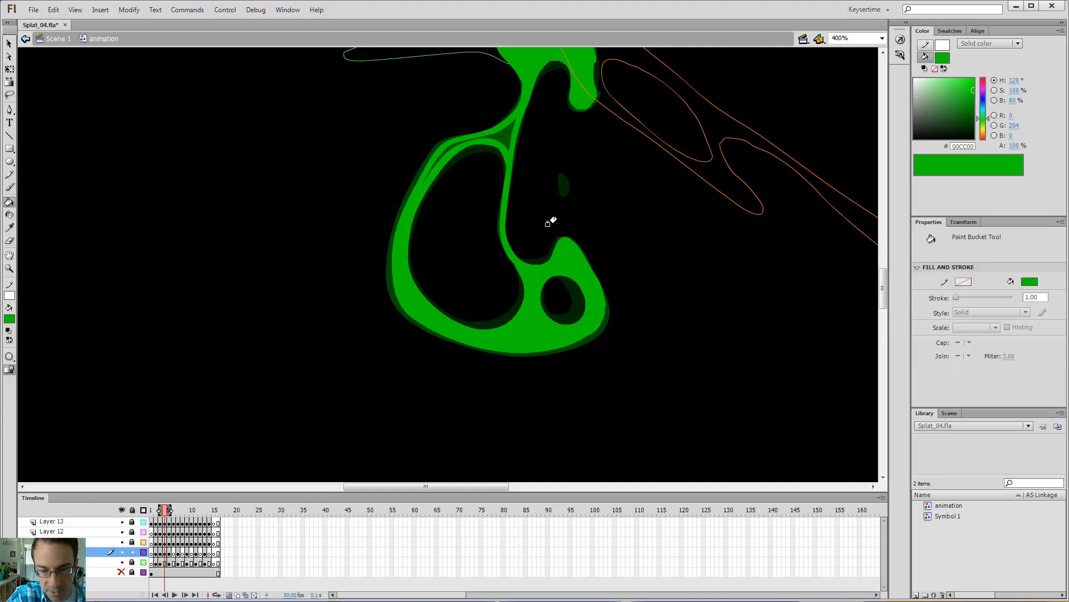
click(506, 138)
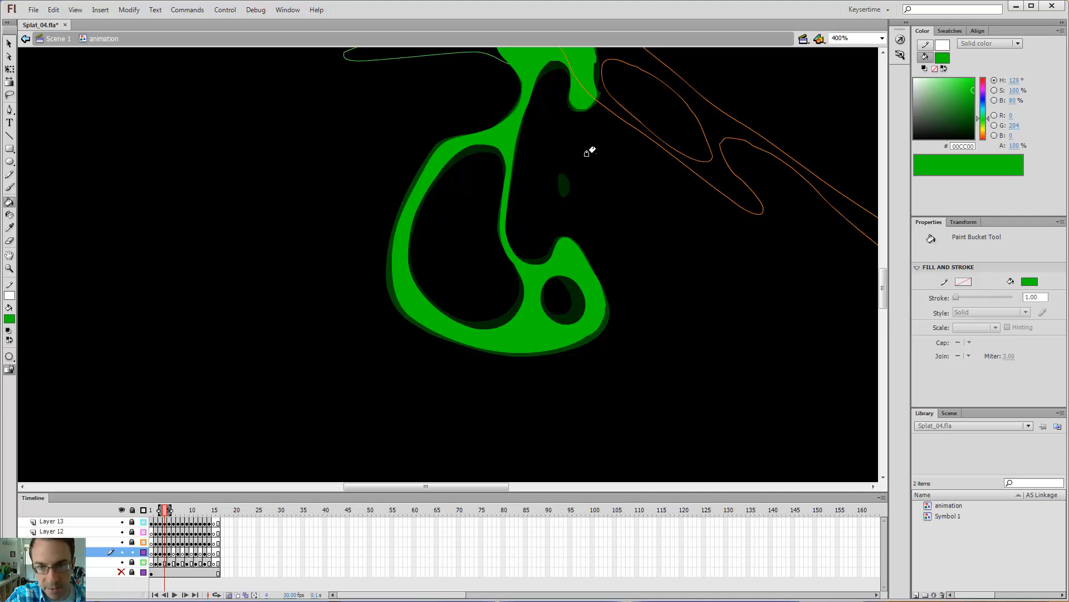
Brush a small pointed tip onto the right-hand drip of the splat's head on frames 2 to 5, meeting the orange outline
drag(592, 152, 584, 266)
key(comma)
key(comma)
key(comma)
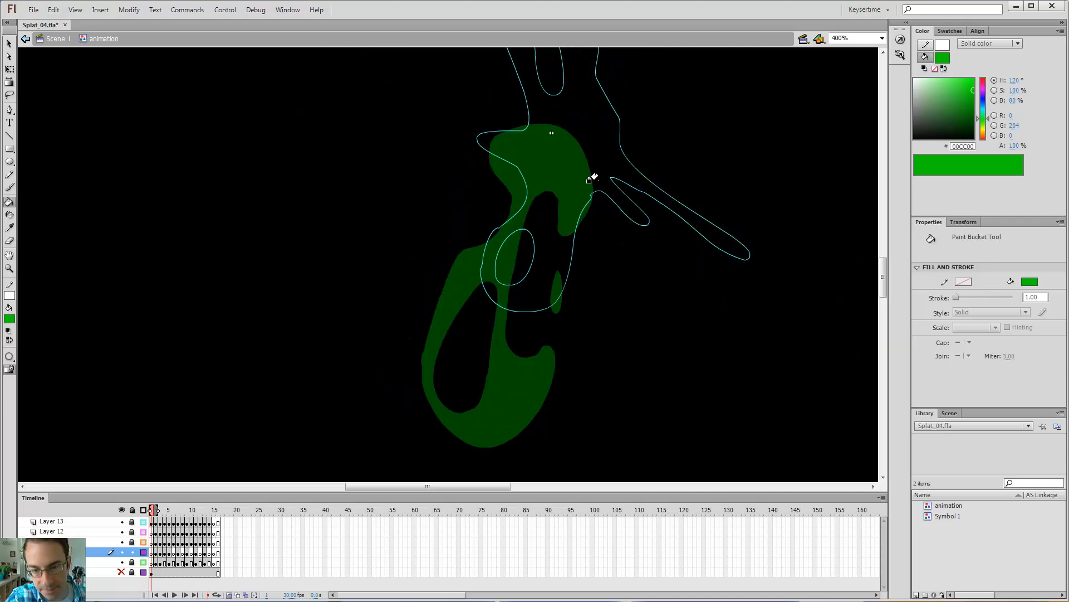
key(period)
key(b)
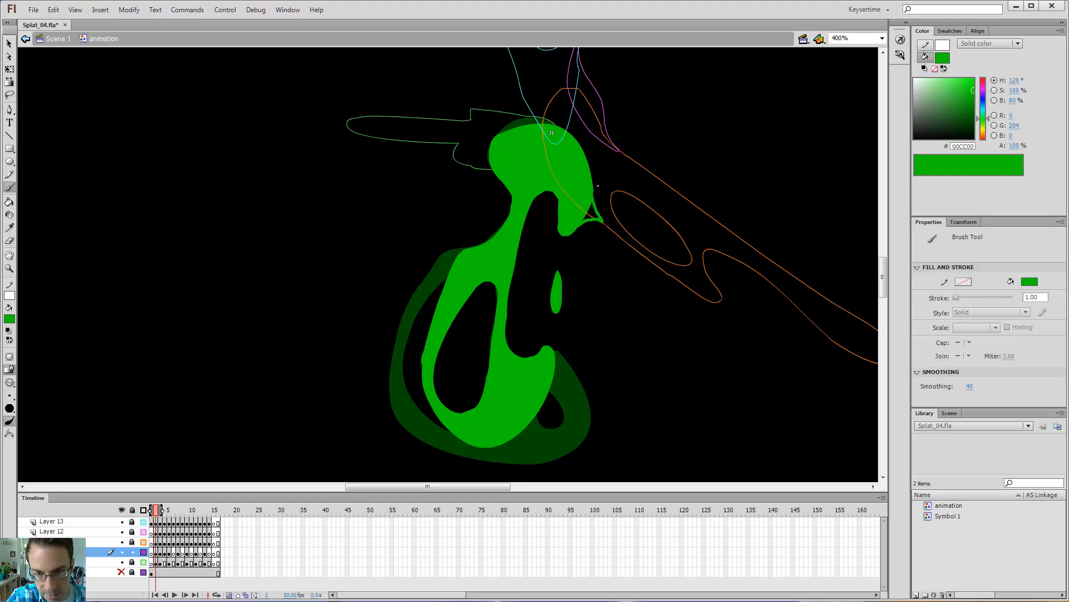
key(period)
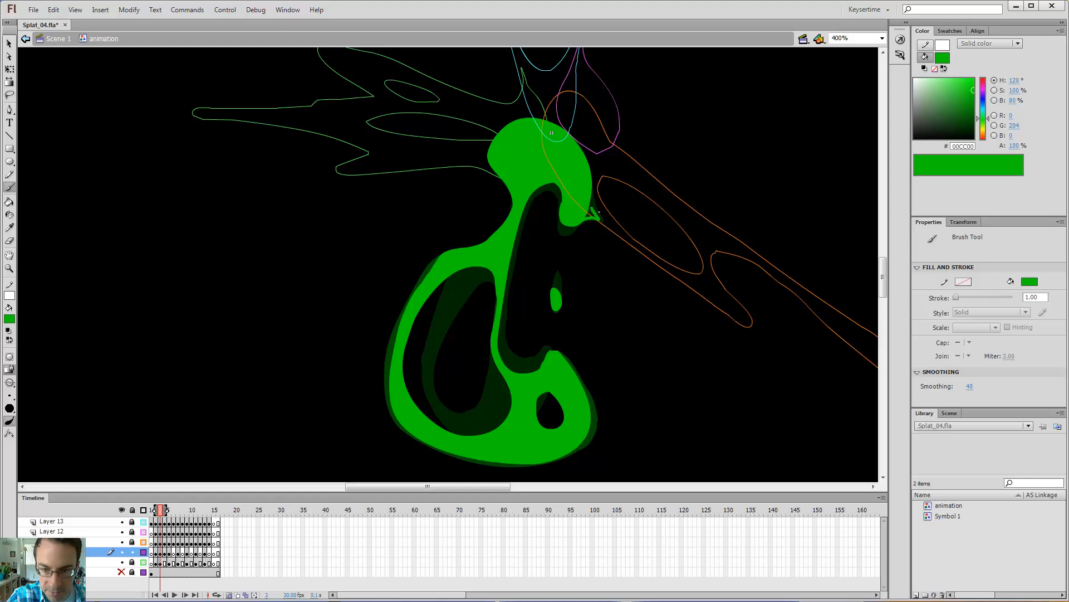
key(period)
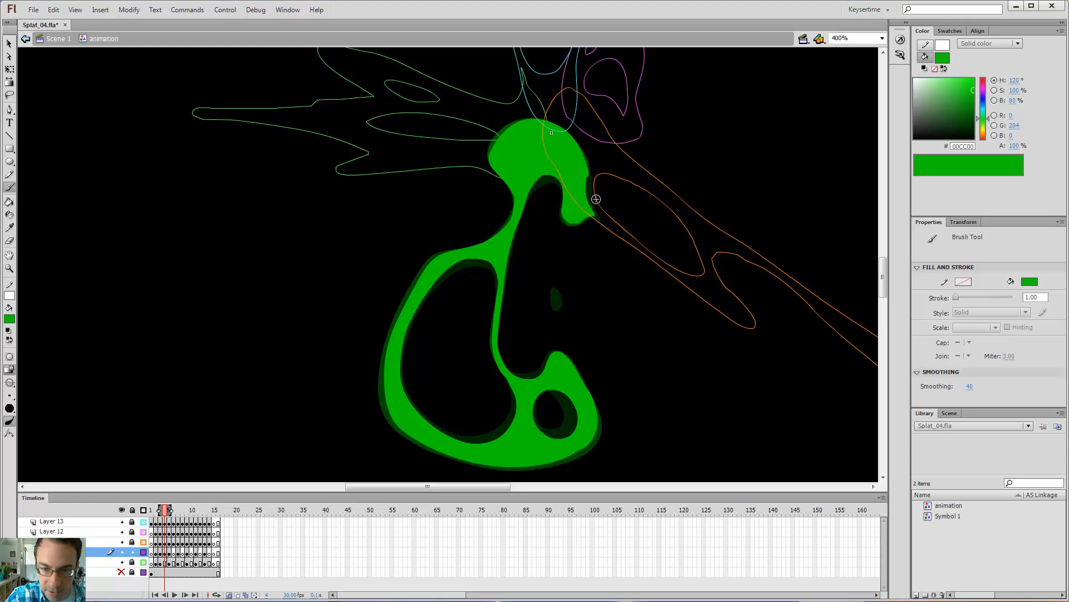
key(period)
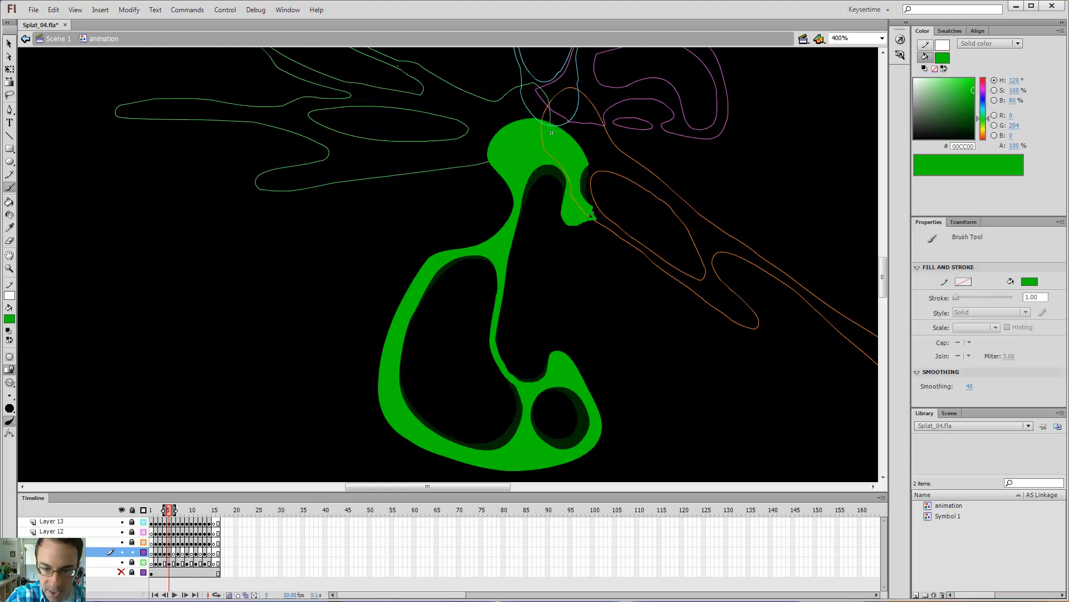
Brush the outline of the splat's head, right-hand drip and tapering neck on frame 6, following the onion-skinned shapes
key(period)
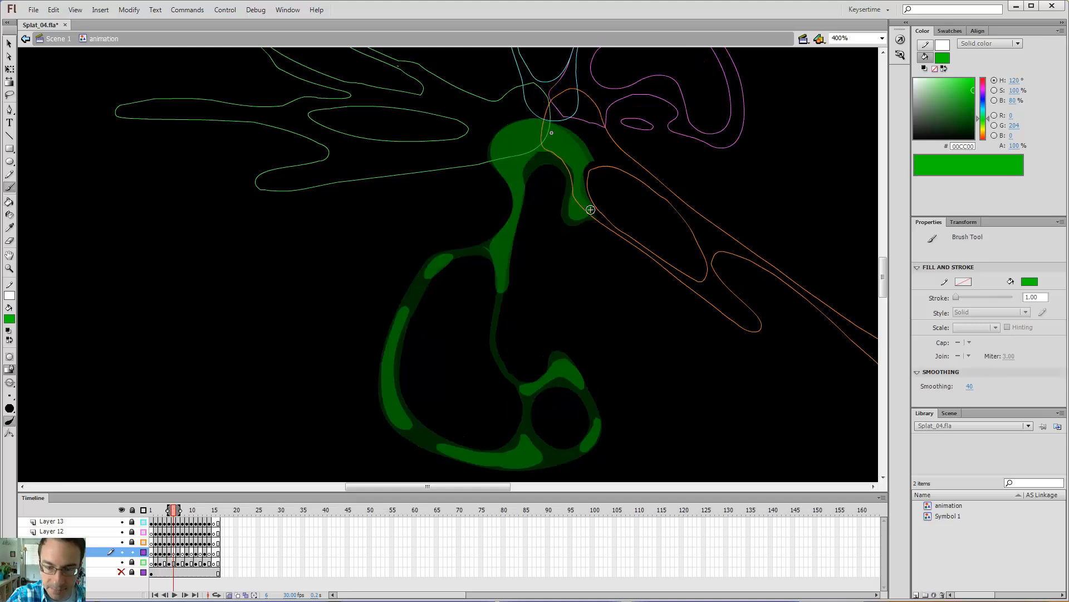
click(590, 210)
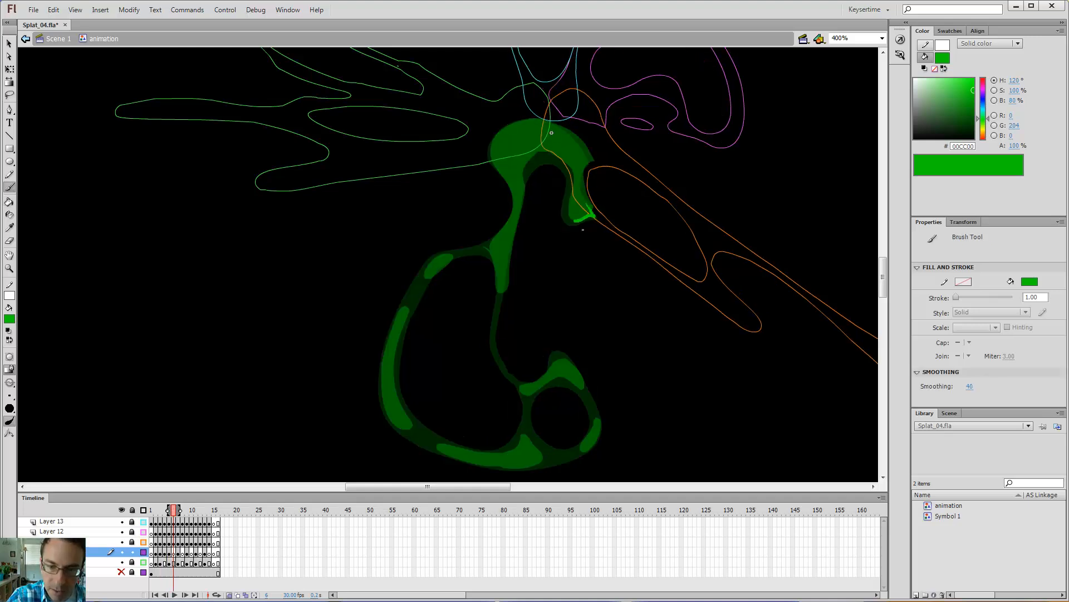
drag(587, 220, 567, 212)
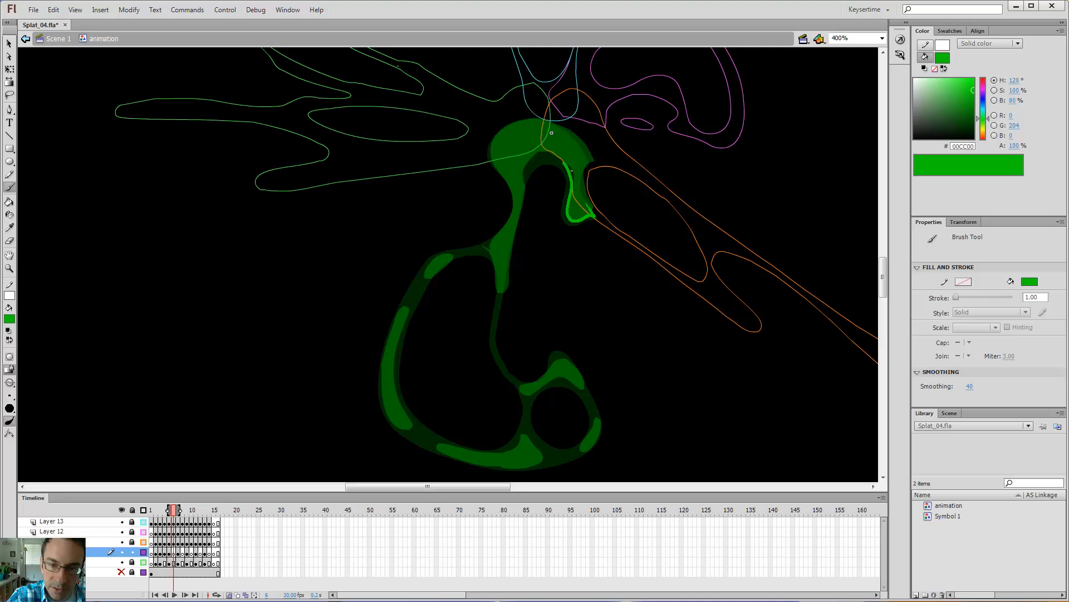
mouse_move(557, 165)
mouse_down()
mouse_move(540, 167)
mouse_move(533, 184)
mouse_up()
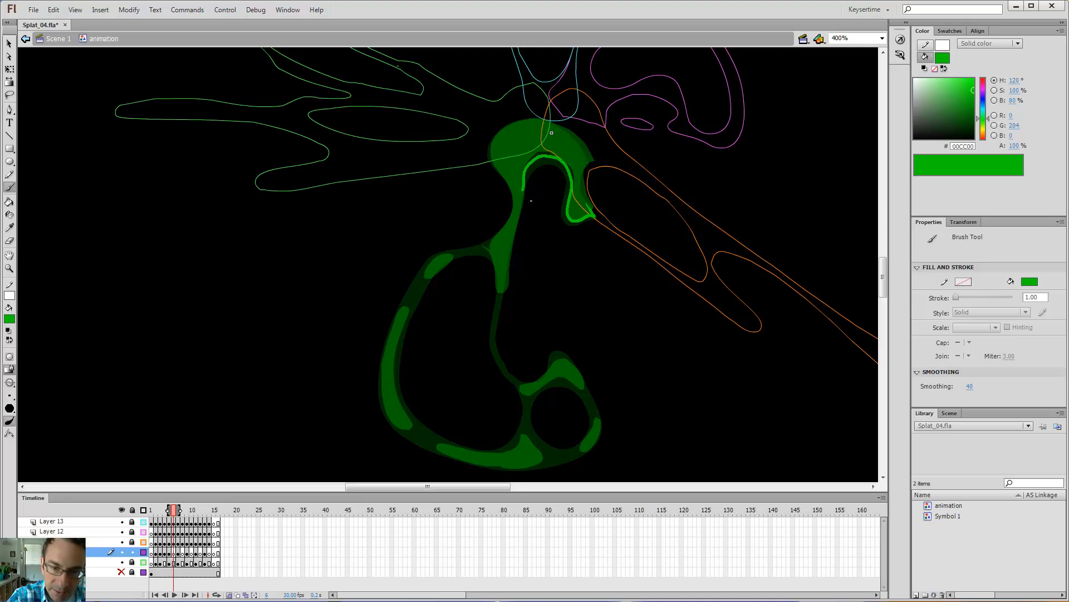
mouse_move(519, 264)
mouse_down()
mouse_move(504, 332)
mouse_move(506, 303)
mouse_up()
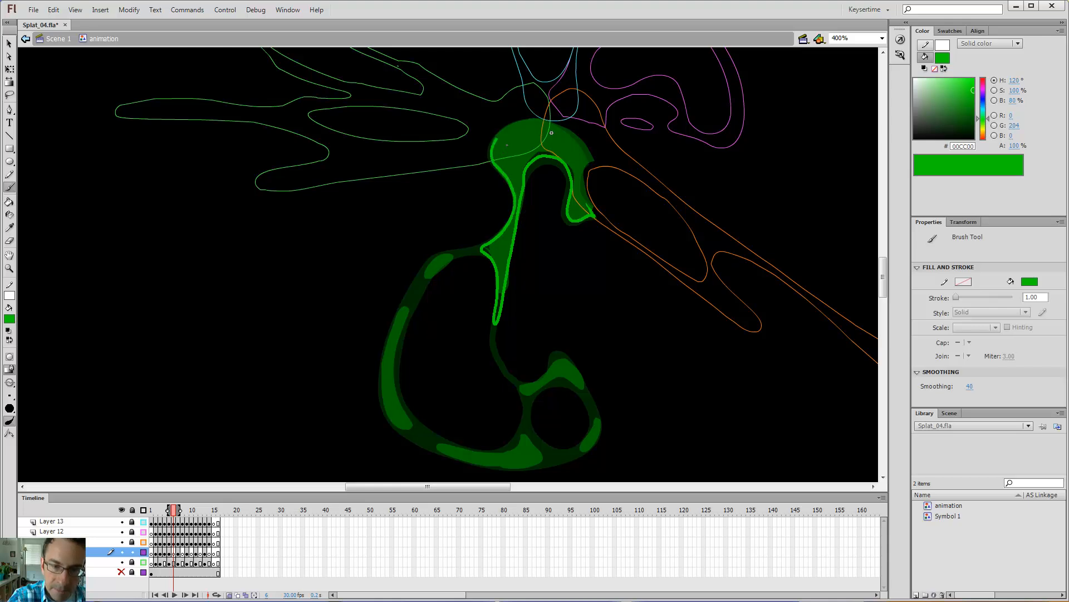
mouse_move(493, 155)
mouse_down()
mouse_move(531, 129)
mouse_move(568, 136)
mouse_move(597, 169)
mouse_move(592, 209)
mouse_up()
Fill the head and neck on frame 6 with green and compare them with frames 5 and 7
key(k)
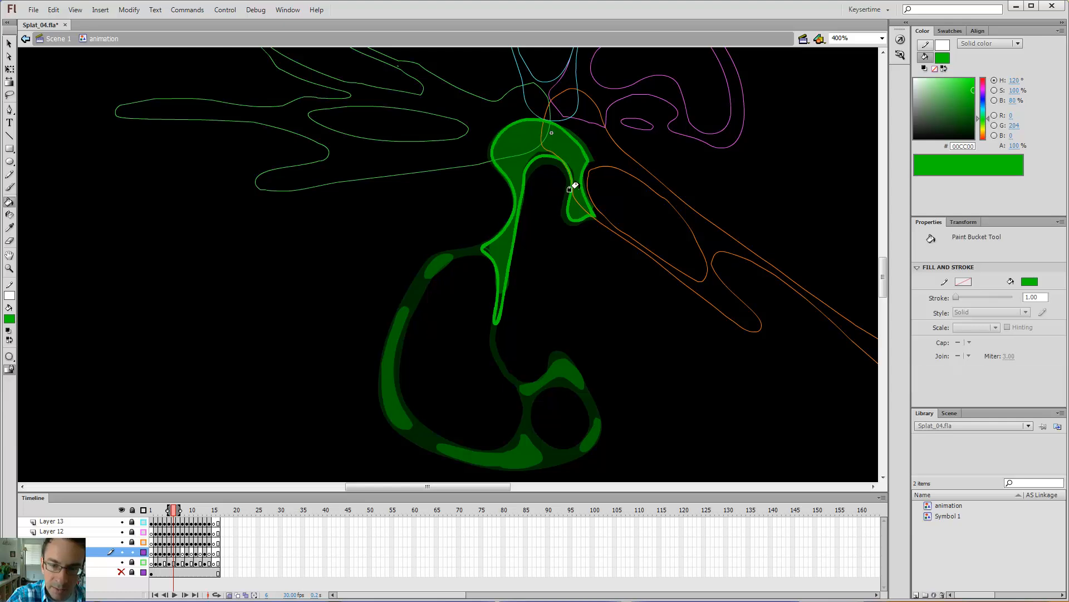
click(575, 191)
key(comma)
key(period)
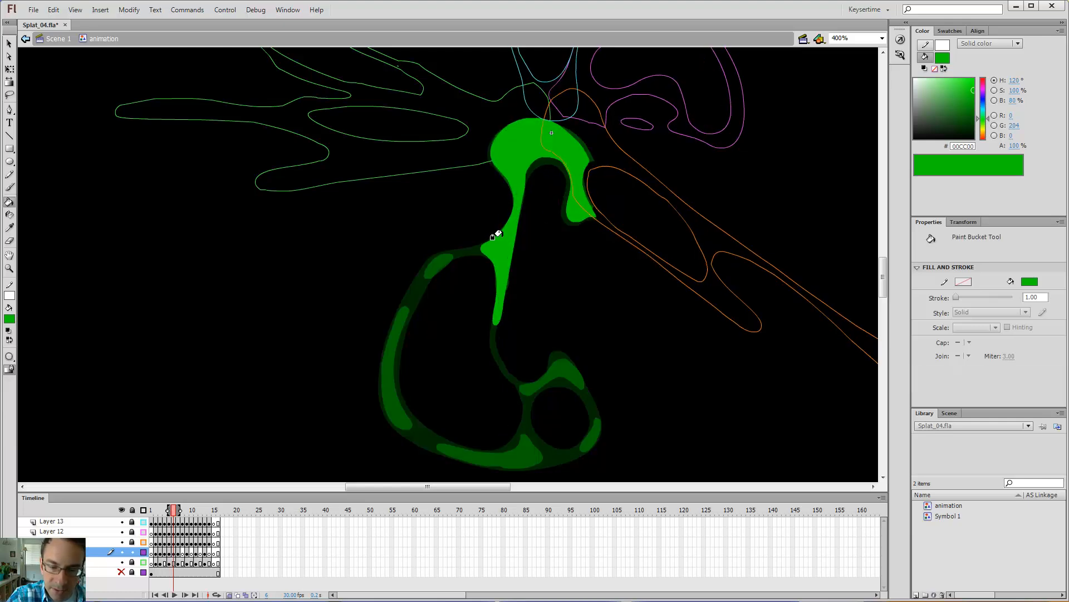
key(period)
key(b)
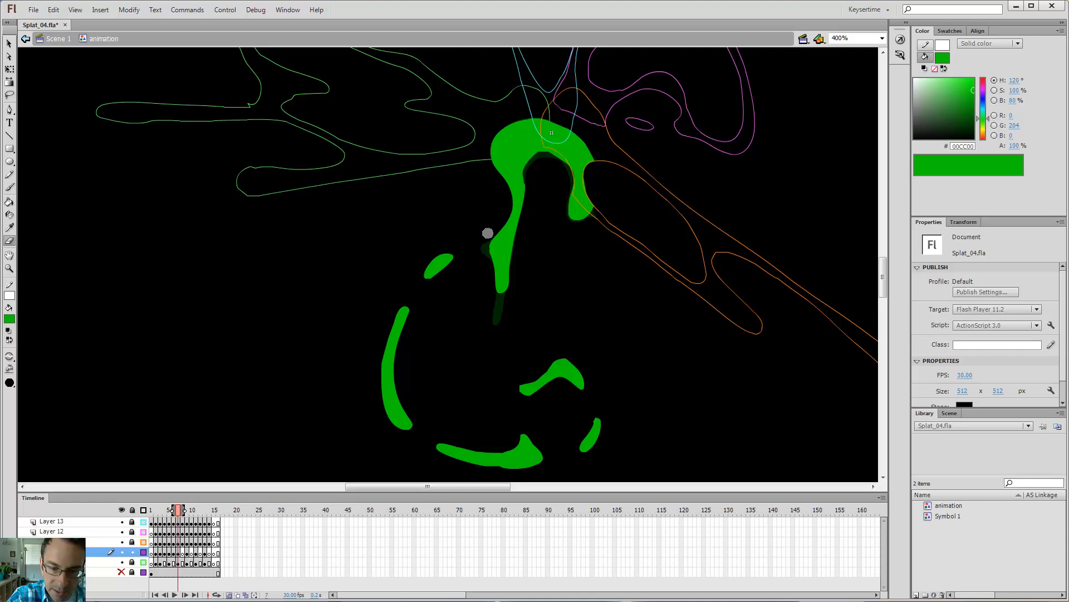
key(comma)
key(comma)
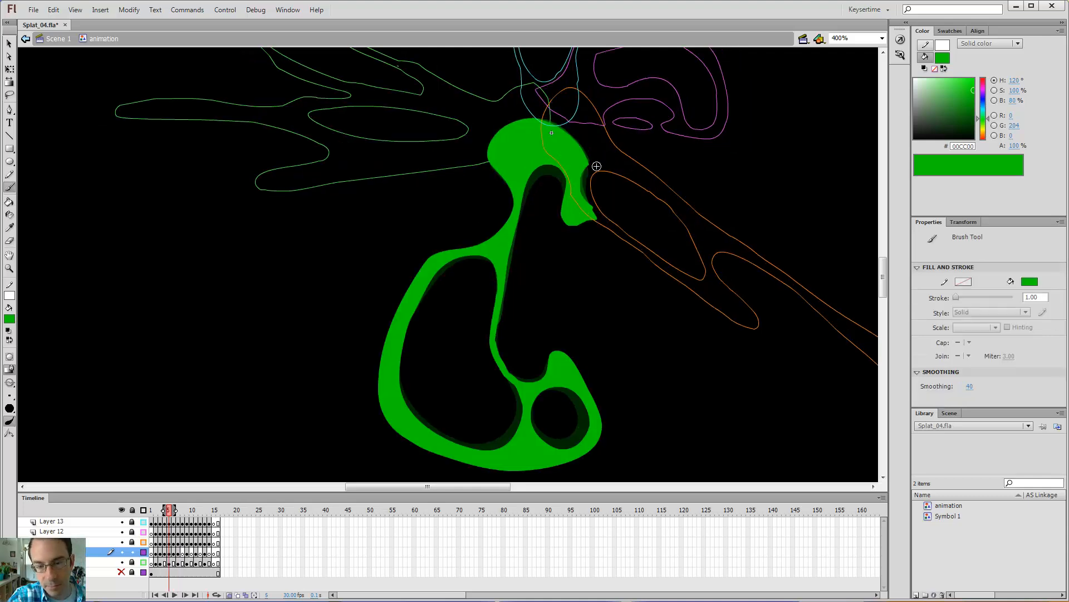
Brush the curl segment around the small hole on frame 6 and fill it with green
key(period)
drag(507, 272, 554, 158)
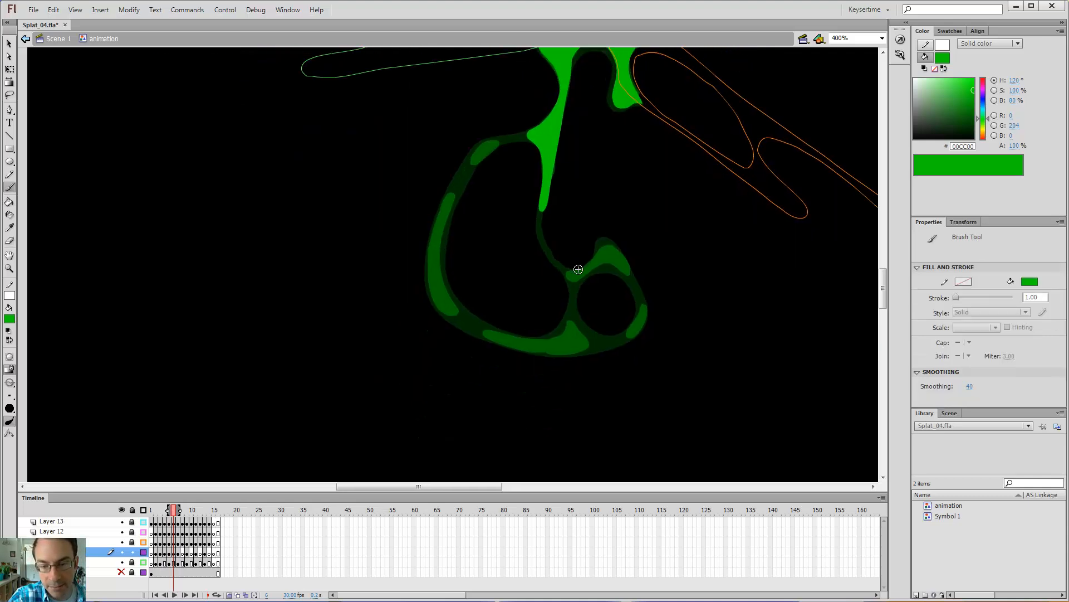
mouse_move(569, 270)
mouse_down()
mouse_move(577, 271)
mouse_move(568, 278)
mouse_up()
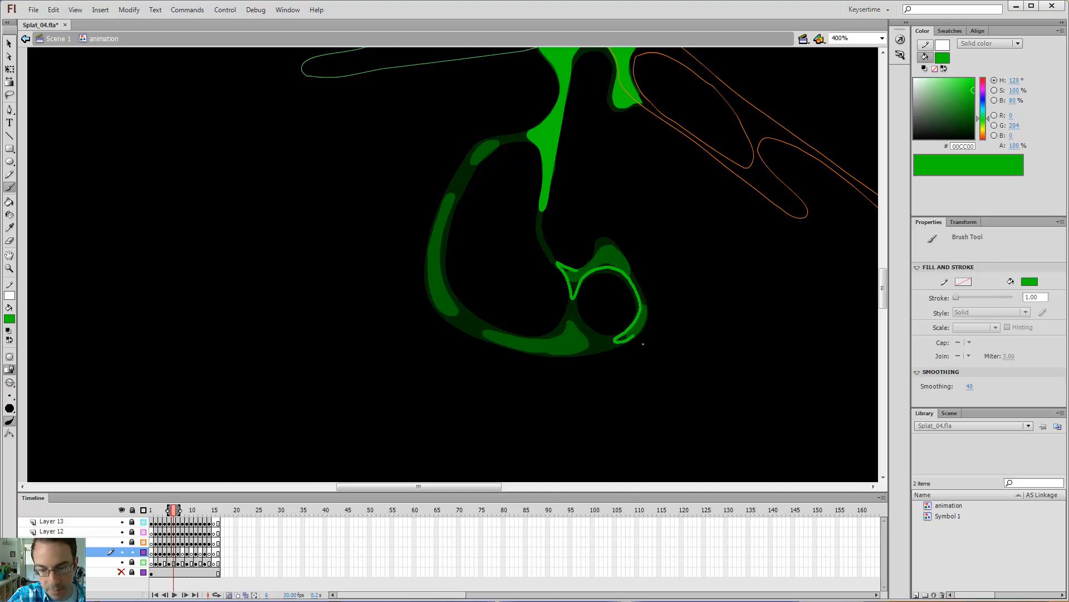
drag(647, 312, 640, 284)
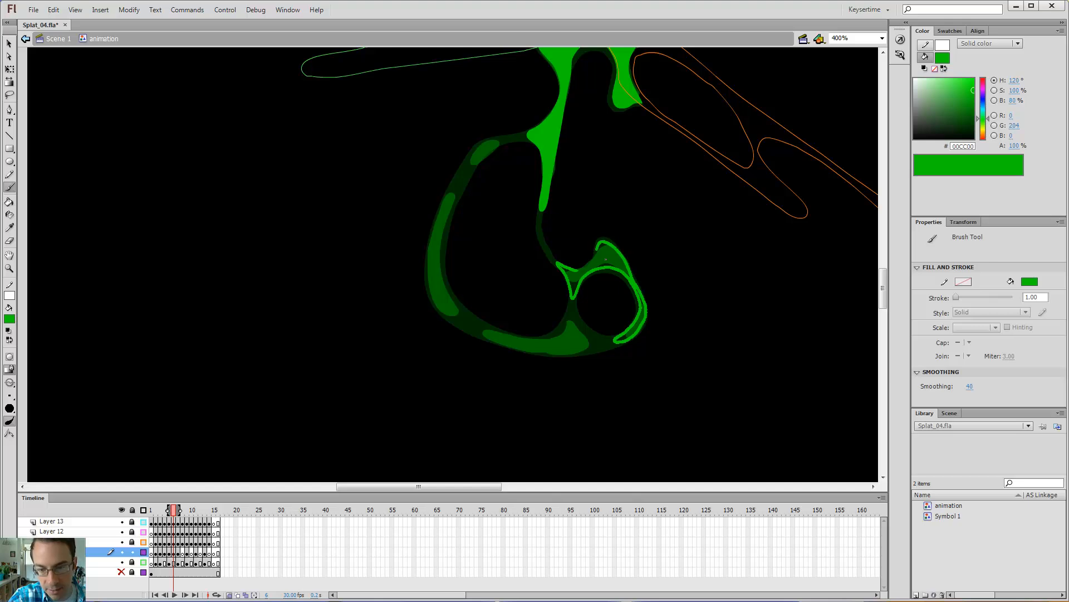
key(k)
click(607, 262)
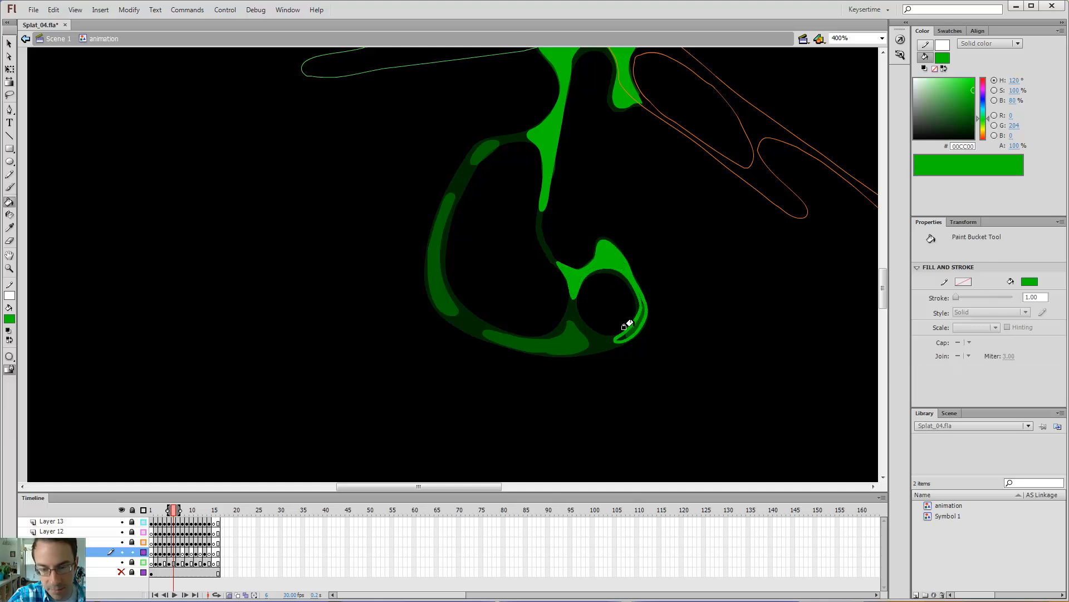
click(632, 328)
Outline and fill the bottom and left segments of the loop on frame 6, trim their outer edge, and compare with frame 7
key(b)
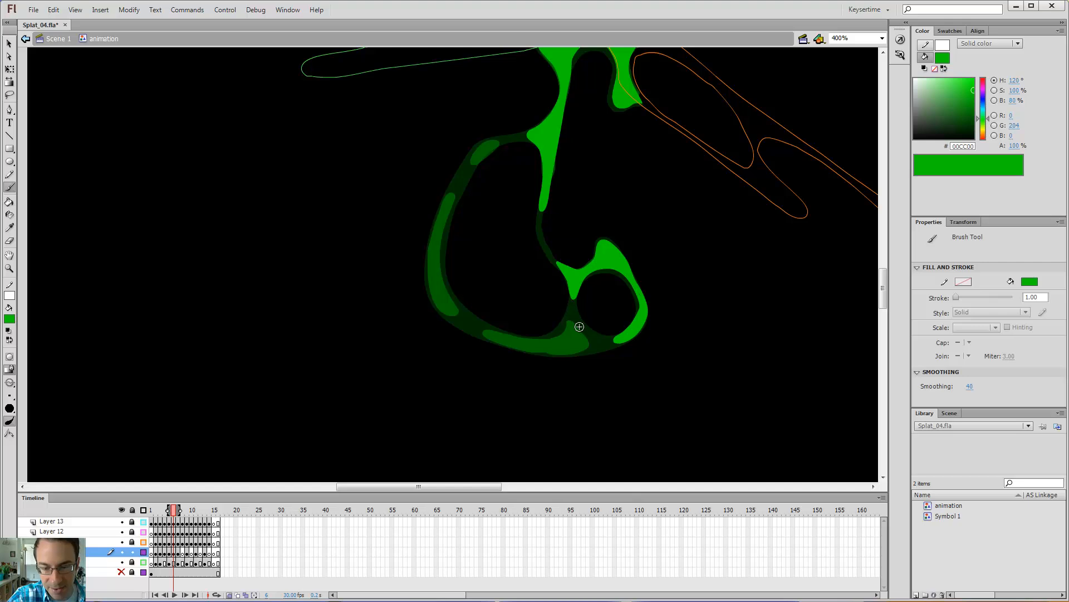
mouse_move(582, 332)
mouse_down()
mouse_move(571, 310)
mouse_move(573, 333)
mouse_move(547, 347)
mouse_move(477, 338)
mouse_move(526, 359)
mouse_move(592, 340)
mouse_up()
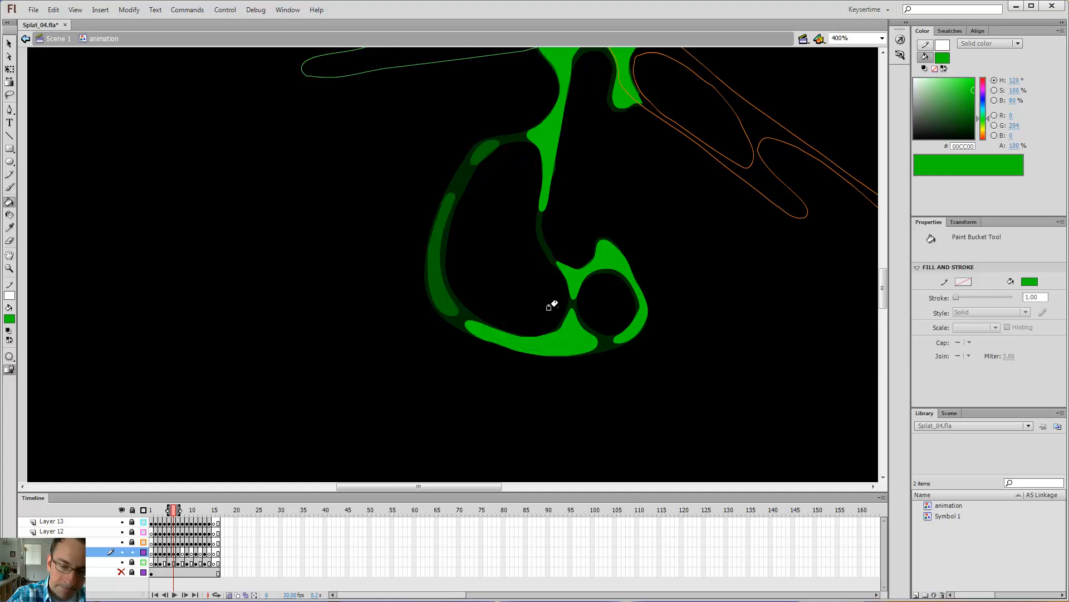
mouse_move(449, 295)
mouse_down()
mouse_move(470, 321)
mouse_move(439, 312)
mouse_move(428, 283)
mouse_move(427, 243)
mouse_move(465, 190)
mouse_move(452, 302)
mouse_up()
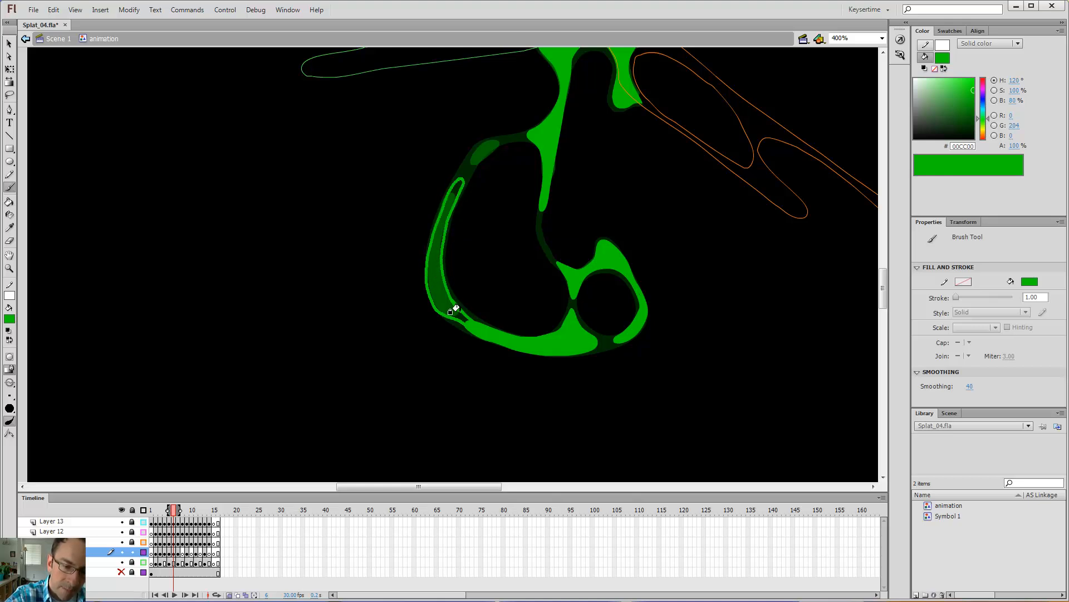
key(k)
click(433, 281)
key(comma)
drag(440, 324, 428, 308)
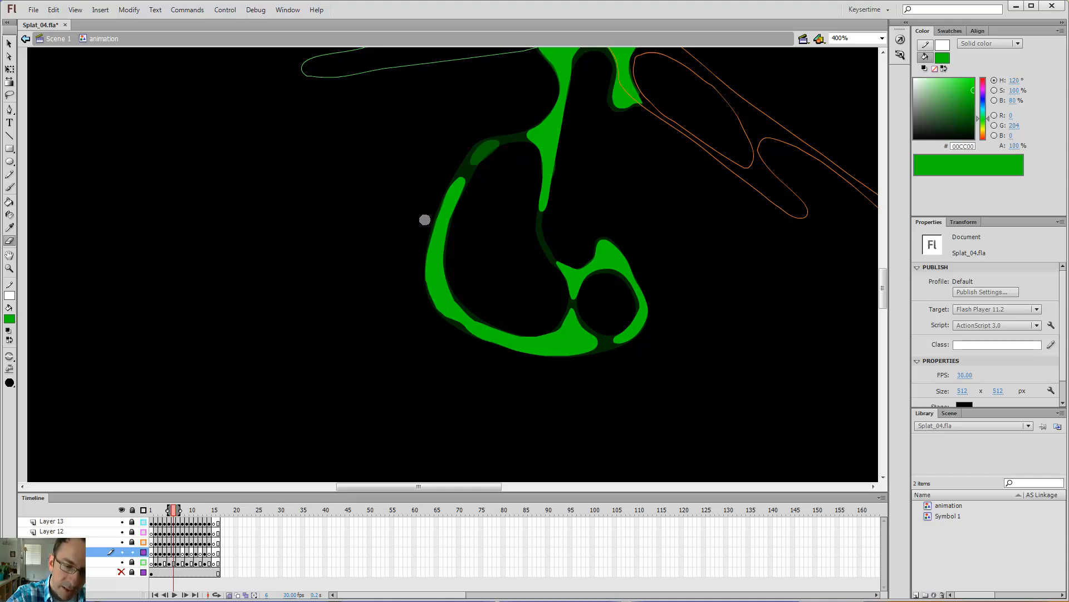
key(.)
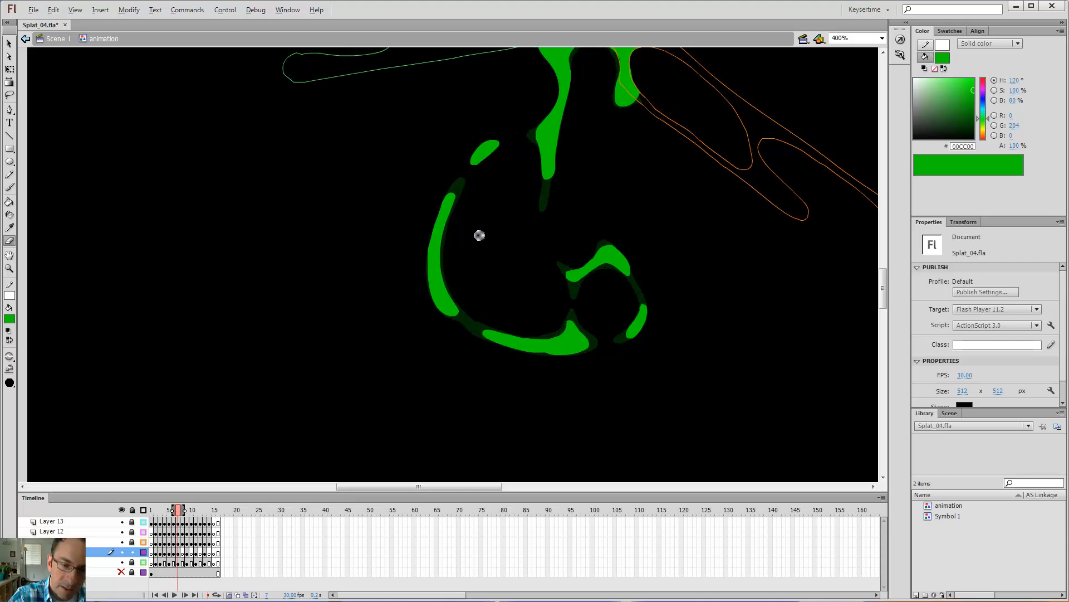
Brush and fill the short upper-left segment of the loop on frame 6
key(b)
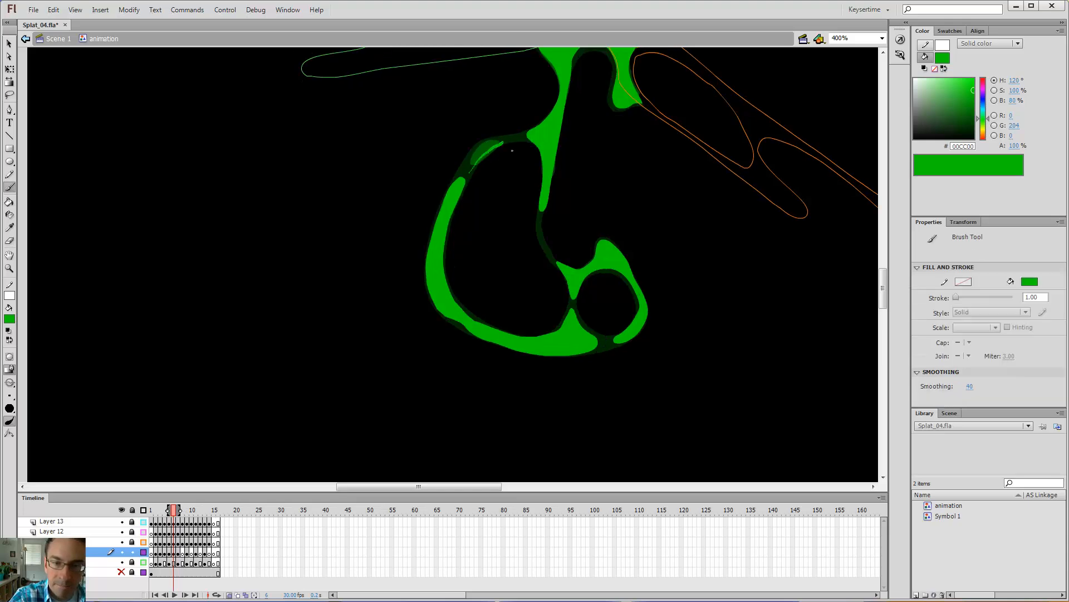
drag(484, 161, 469, 172)
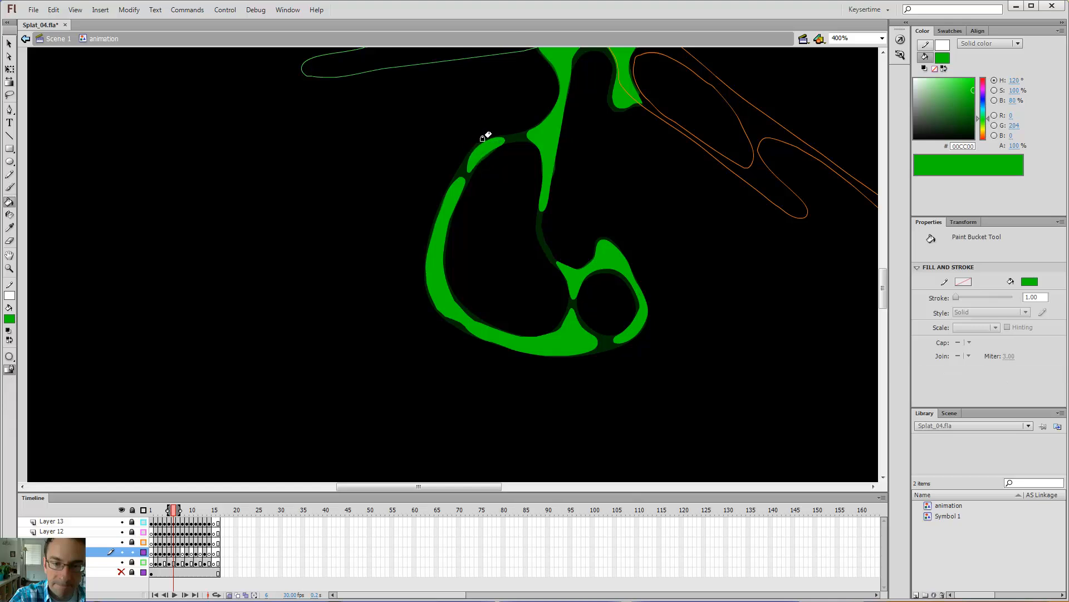
key(.)
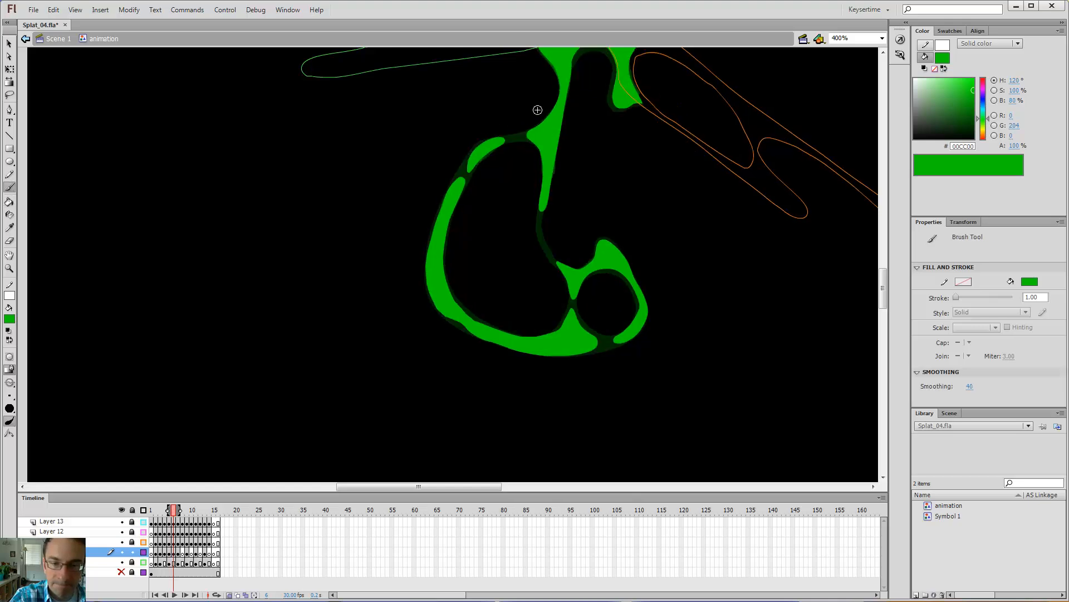
Brush the outline of the splat's hanging neck on frame 8 between the onion-skinned shapes
key(.)
mouse_move(618, 135)
mouse_down()
mouse_move(610, 219)
mouse_move(546, 229)
mouse_up()
key(.)
key(.)
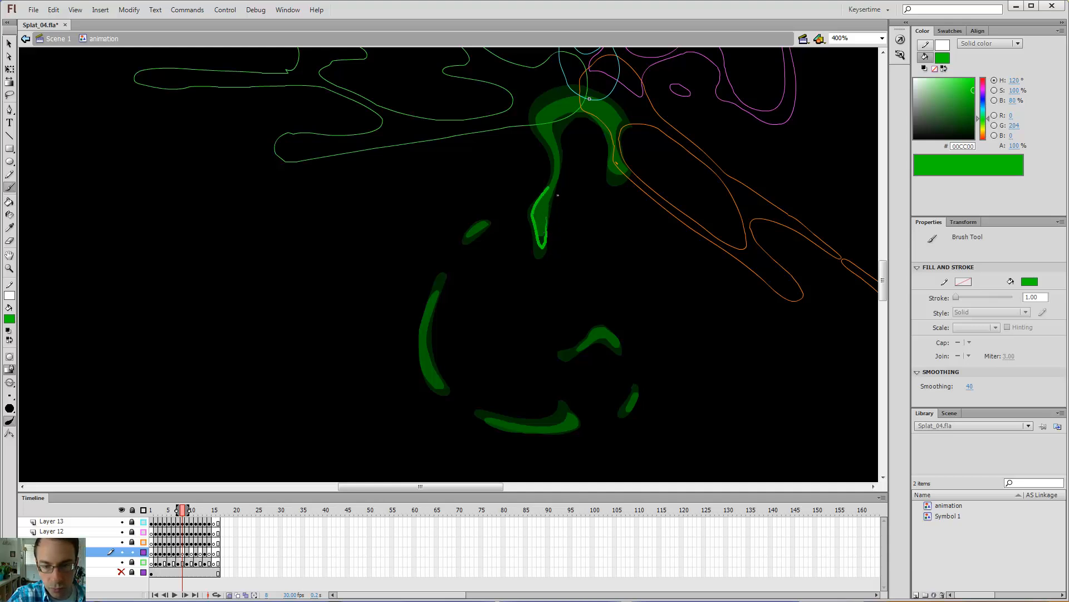
mouse_move(554, 167)
mouse_down()
mouse_move(532, 133)
mouse_move(565, 117)
mouse_move(563, 171)
mouse_up()
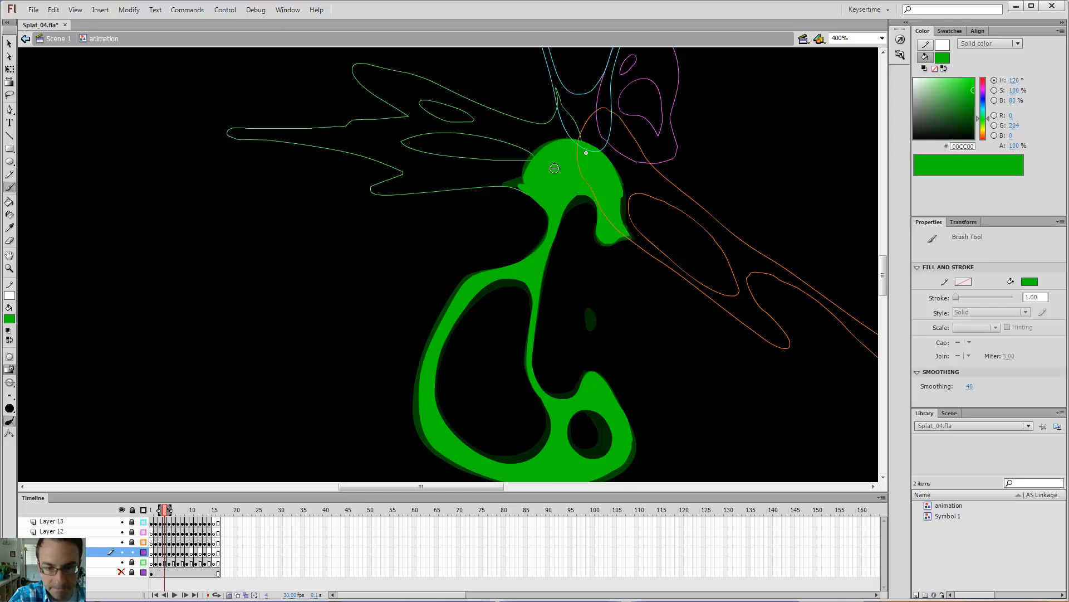
Brush a small pointed tip onto the left side of the splat's head on frames 4 to 7, meeting the green outline
key(.)
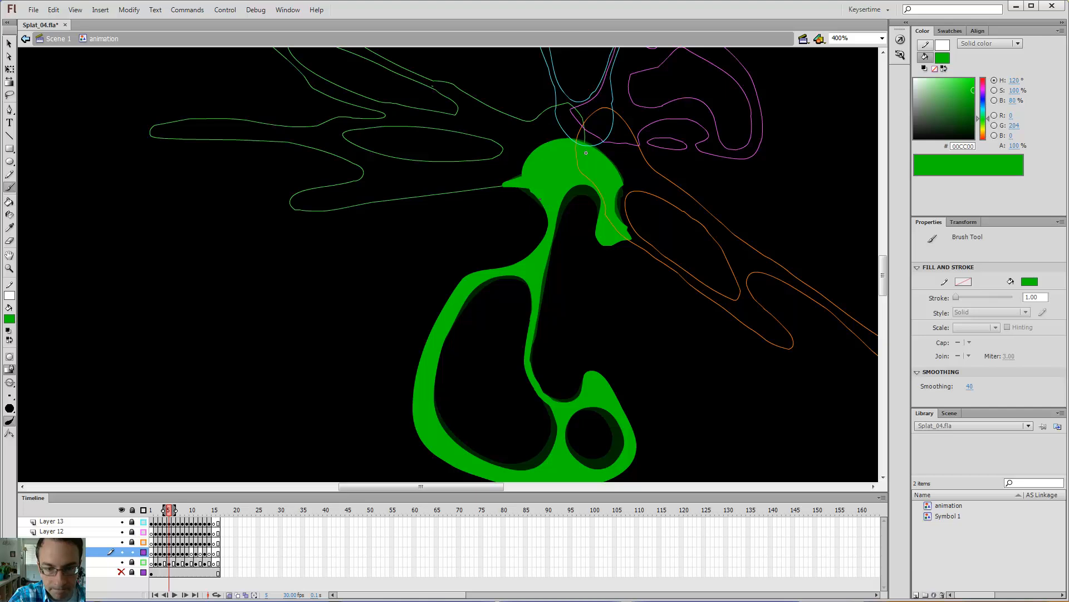
key(.)
key(.)
key(.)
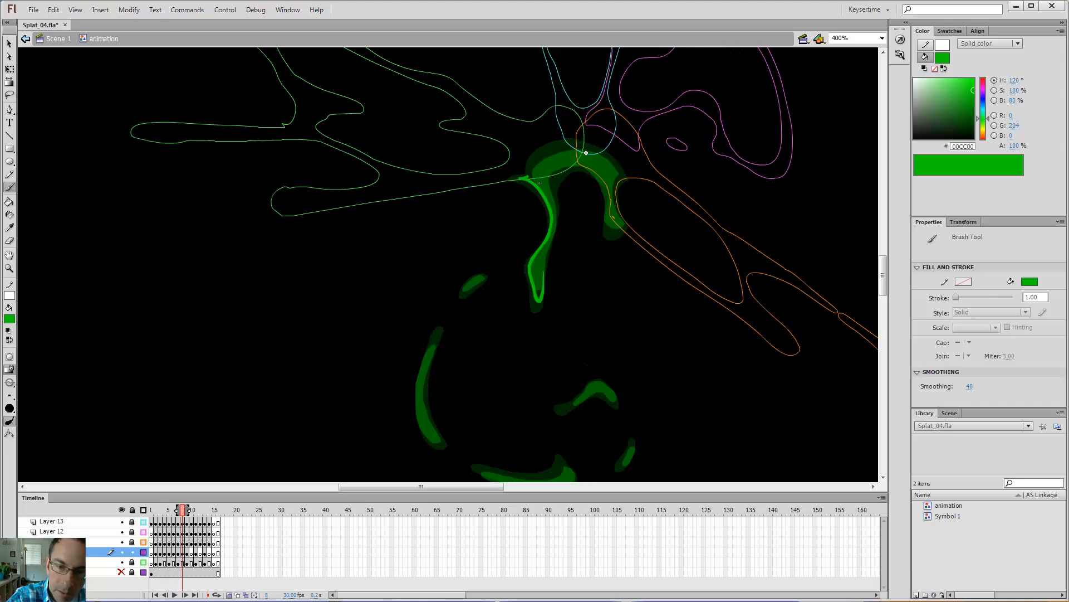
Complete the outline of the head and right-hand drip on frame 8 and fill the head and neck with green
drag(520, 177, 573, 145)
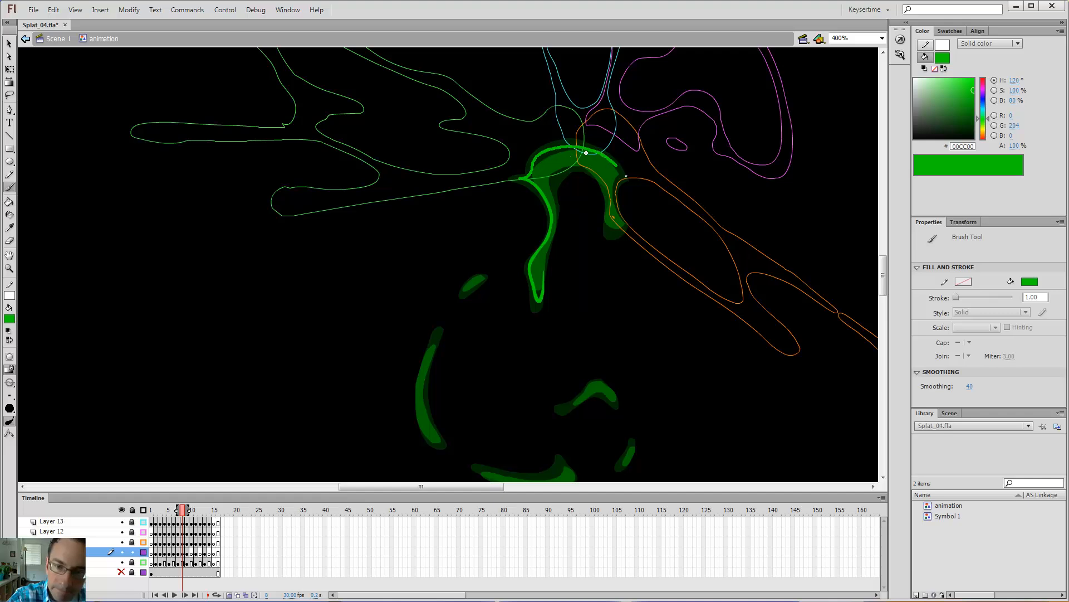
drag(622, 176, 616, 188)
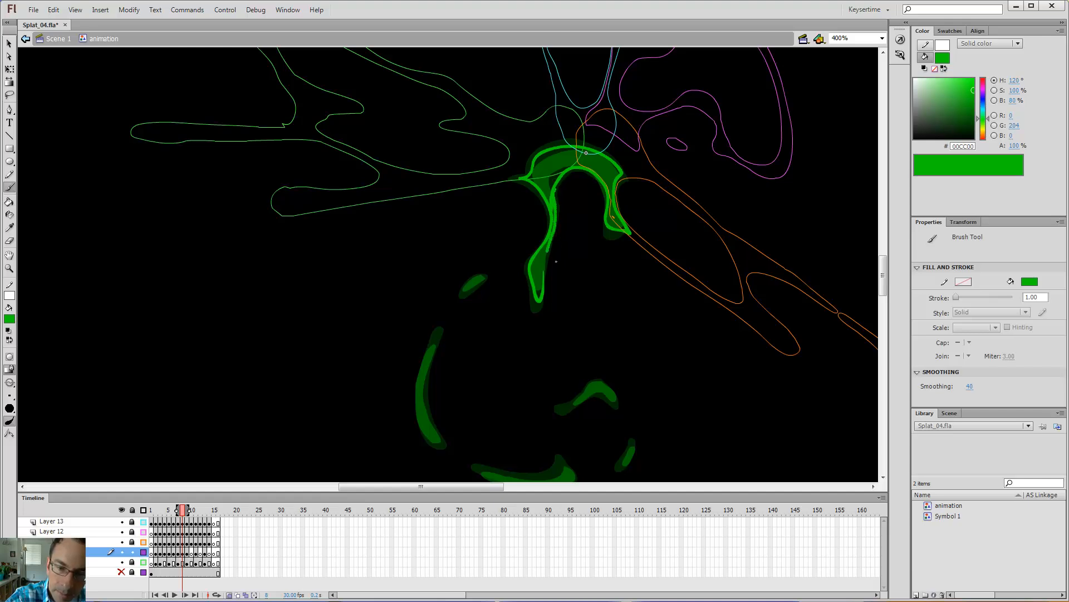
key(k)
click(537, 271)
click(559, 161)
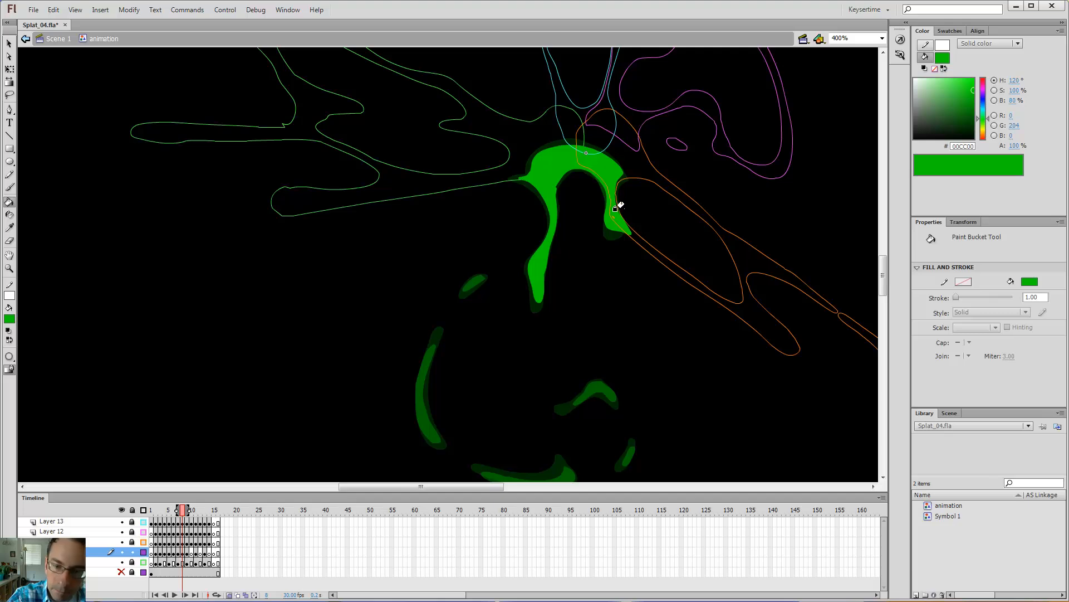
Extend the pointed tip of the head's right-hand drip along the orange outline on frames 7 and 6
key(comma)
key(b)
drag(620, 236, 637, 244)
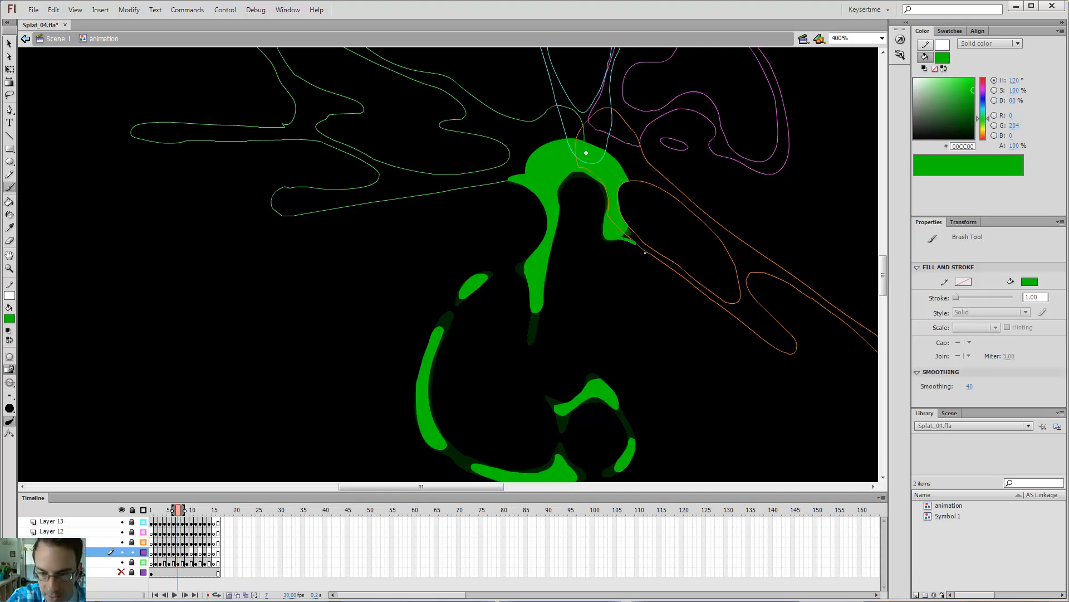
key(comma)
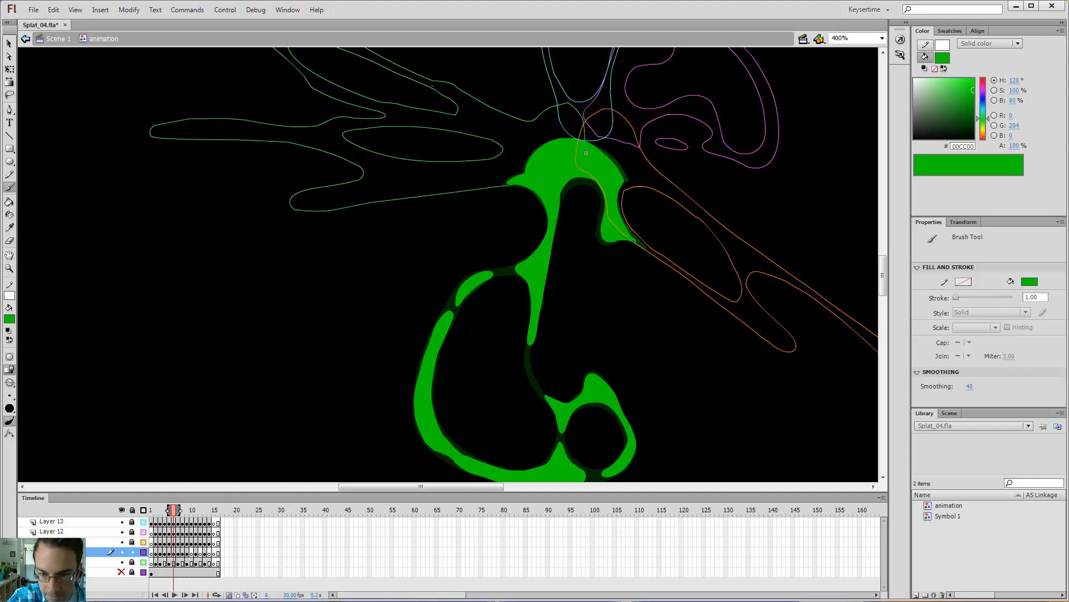
Extend the pointed tip of the head's right-hand drip along the orange outline on frame 9
key(period)
key(comma)
key(period)
key(period)
key(period)
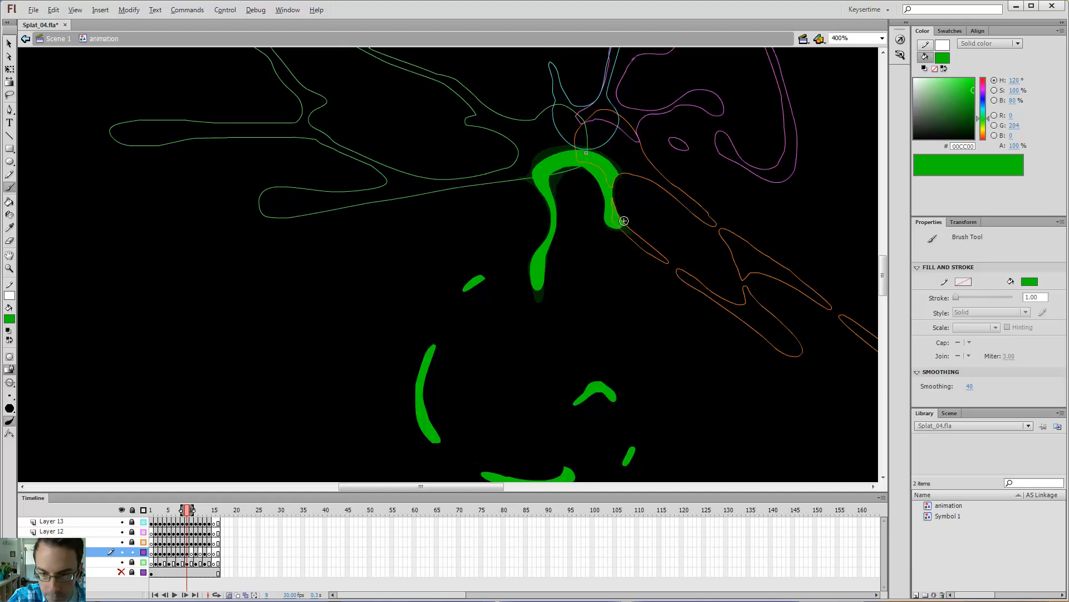
drag(633, 237, 621, 226)
Brush and fill the small upper-left blob and the left crescent of the ring in green on frame 8
drag(622, 281, 606, 210)
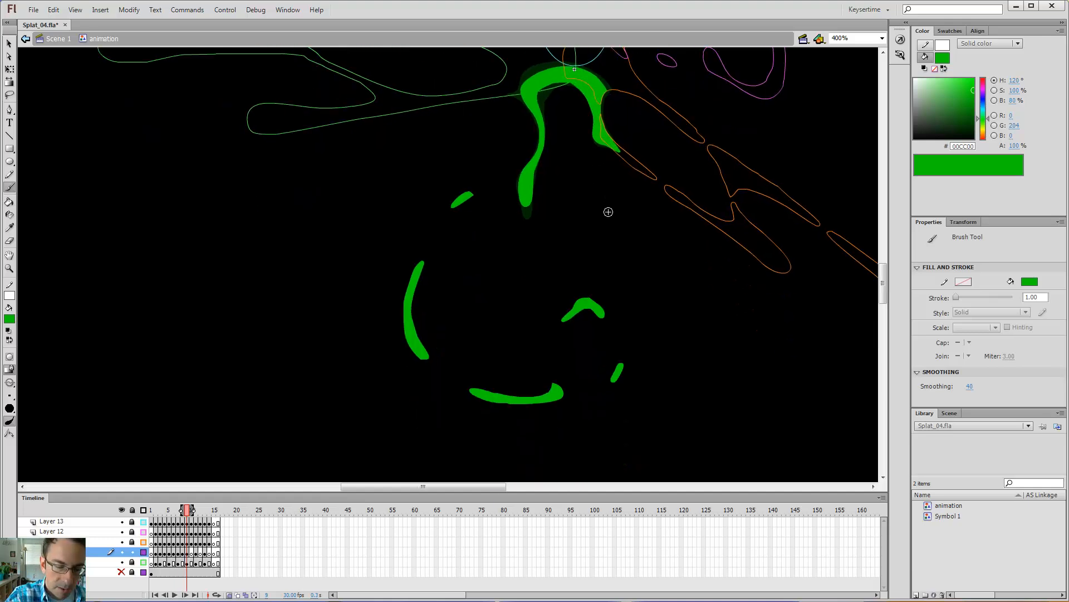
key(comma)
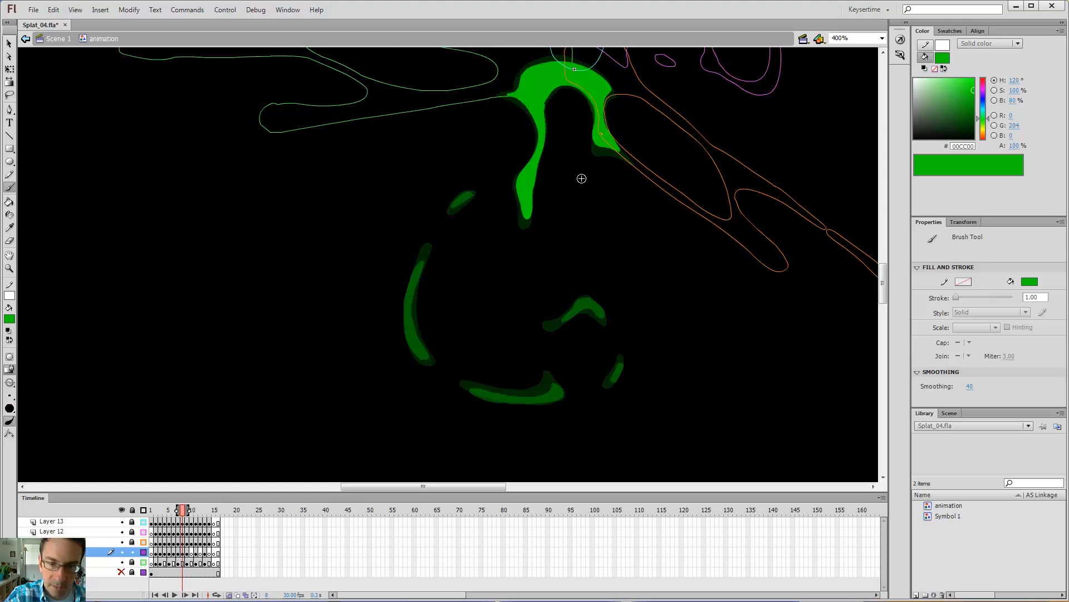
drag(469, 197, 476, 208)
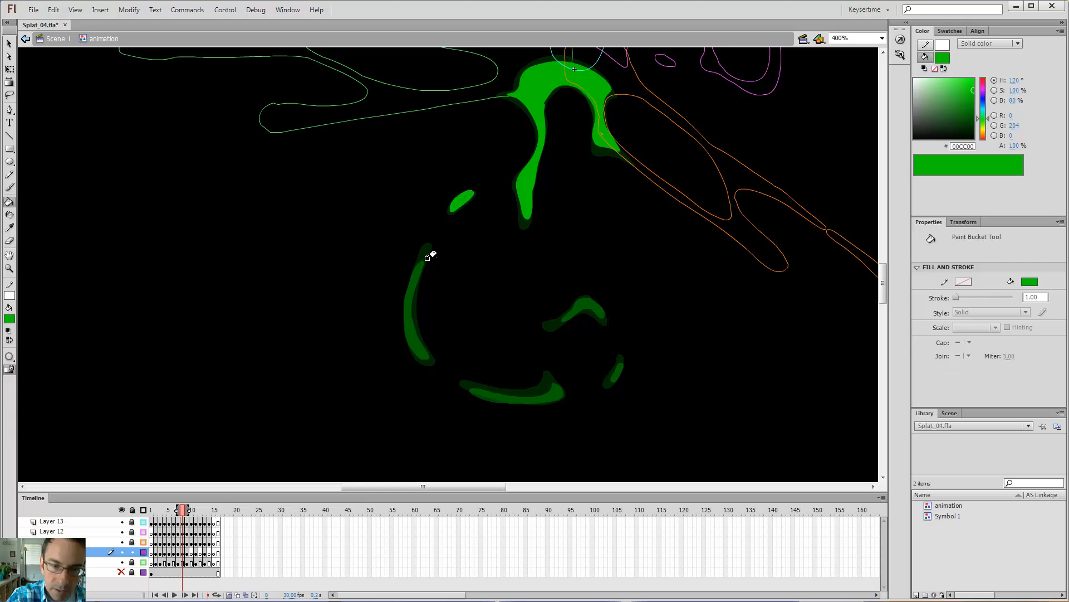
drag(427, 252, 413, 305)
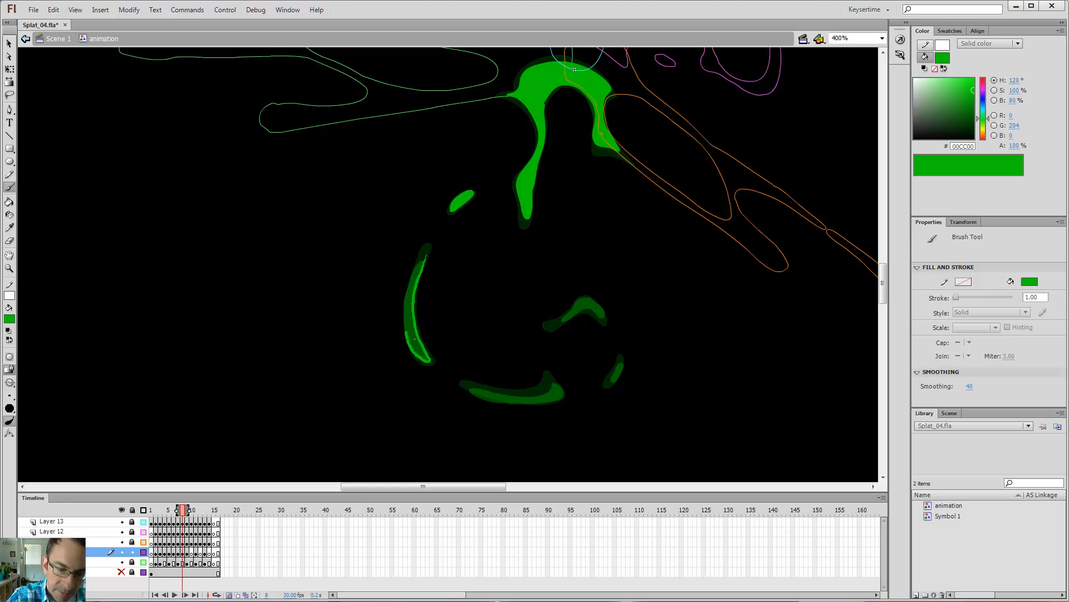
mouse_move(414, 339)
mouse_down()
mouse_move(406, 301)
mouse_move(425, 273)
mouse_up()
key(k)
click(410, 280)
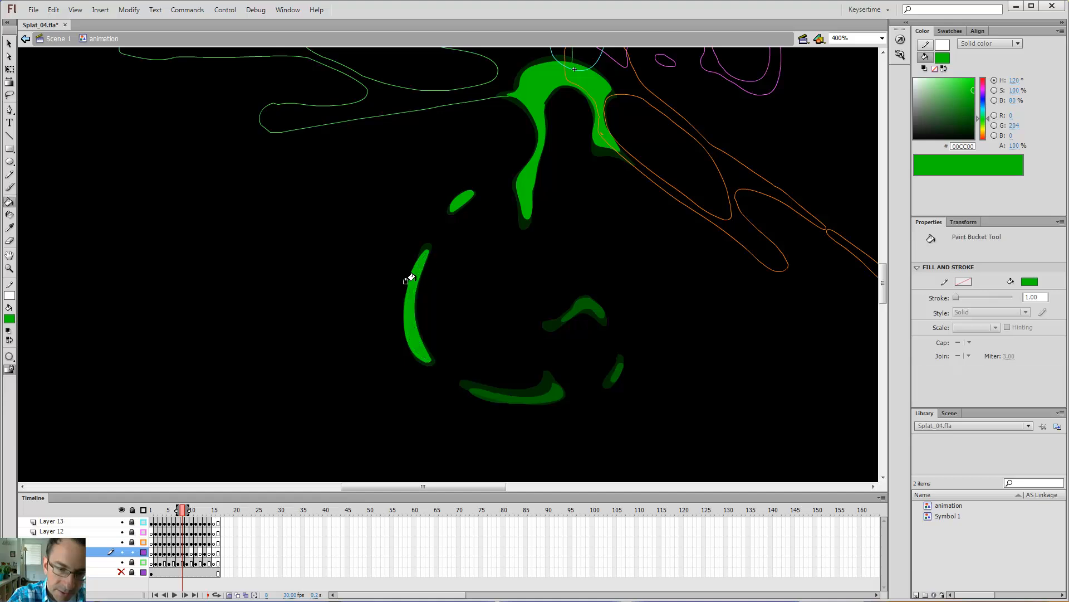
Outline the ring's lower arc on frame 8, fill it with green and trim its upper edge
key(b)
drag(492, 391, 485, 395)
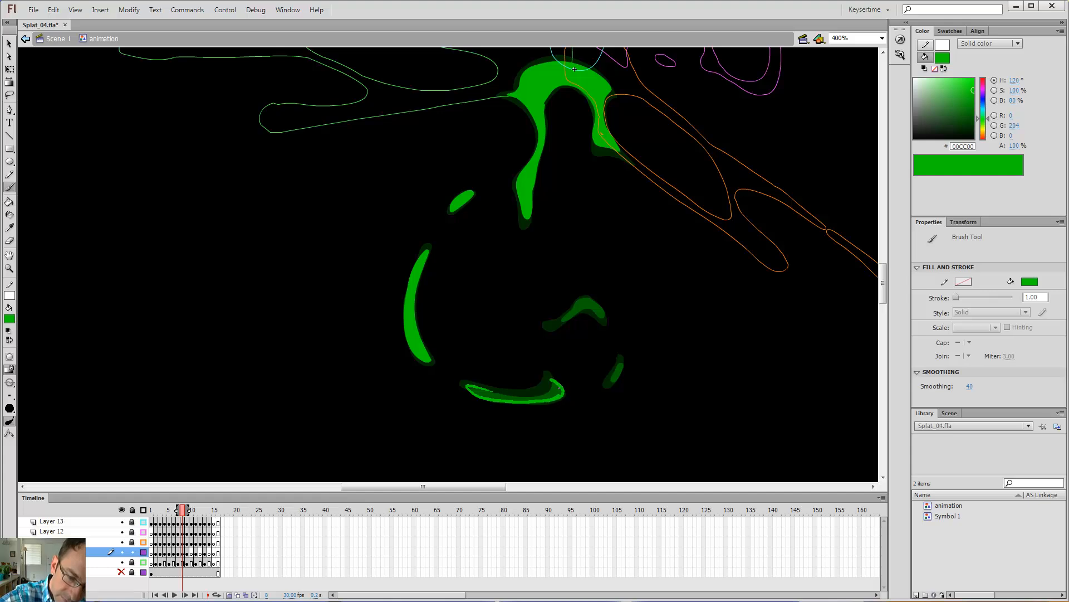
drag(513, 400, 497, 389)
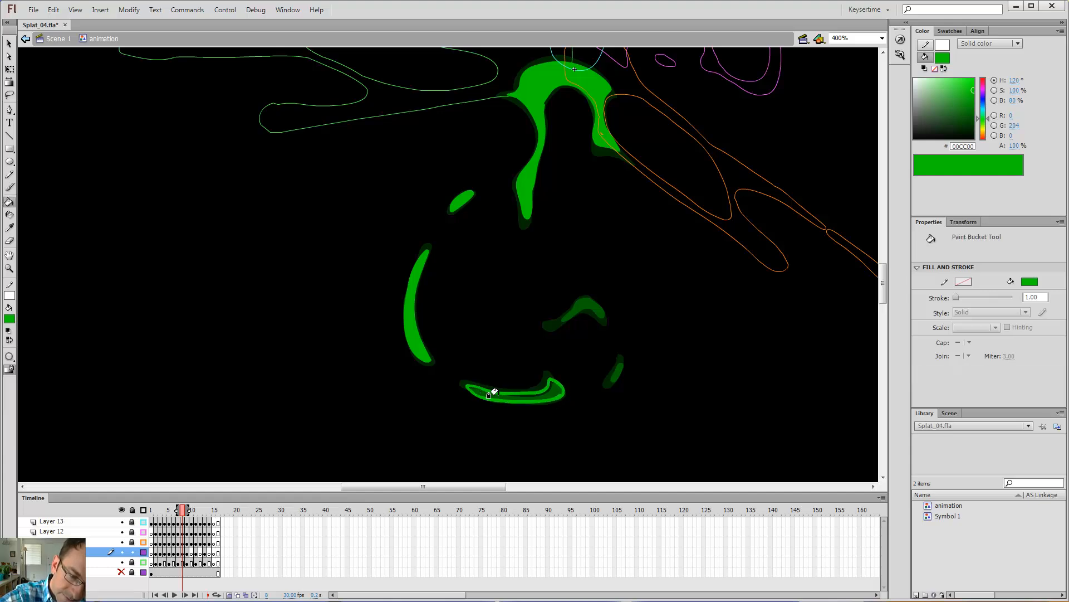
key(k)
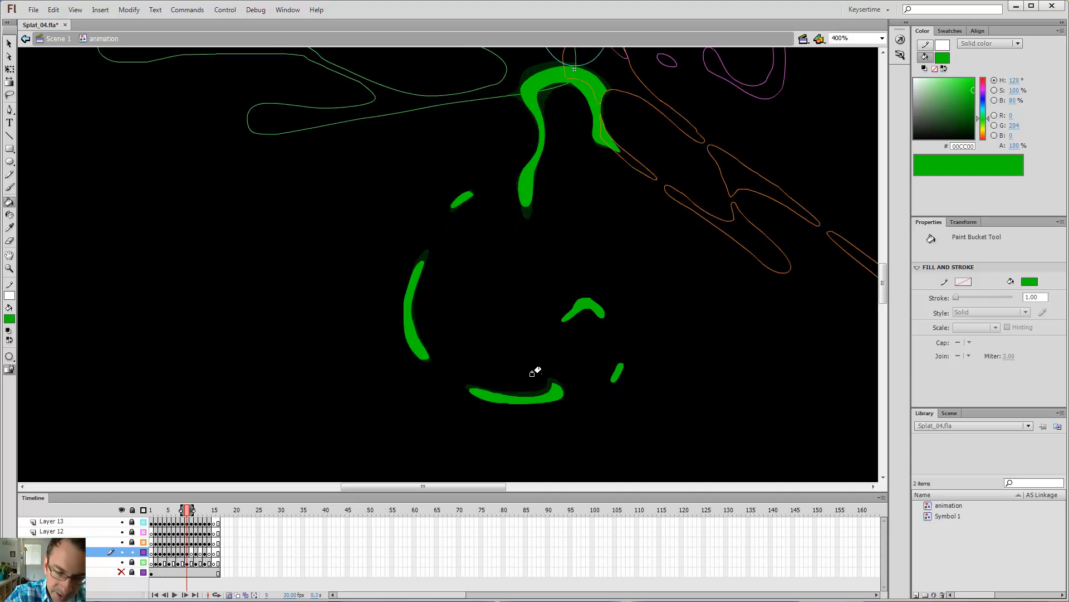
key(e)
mouse_move(539, 382)
mouse_down()
mouse_move(491, 377)
mouse_move(536, 383)
mouse_move(494, 384)
mouse_up()
Draw the small right-hand droplet and the inner arched shape on frame 8, filled with green
key(b)
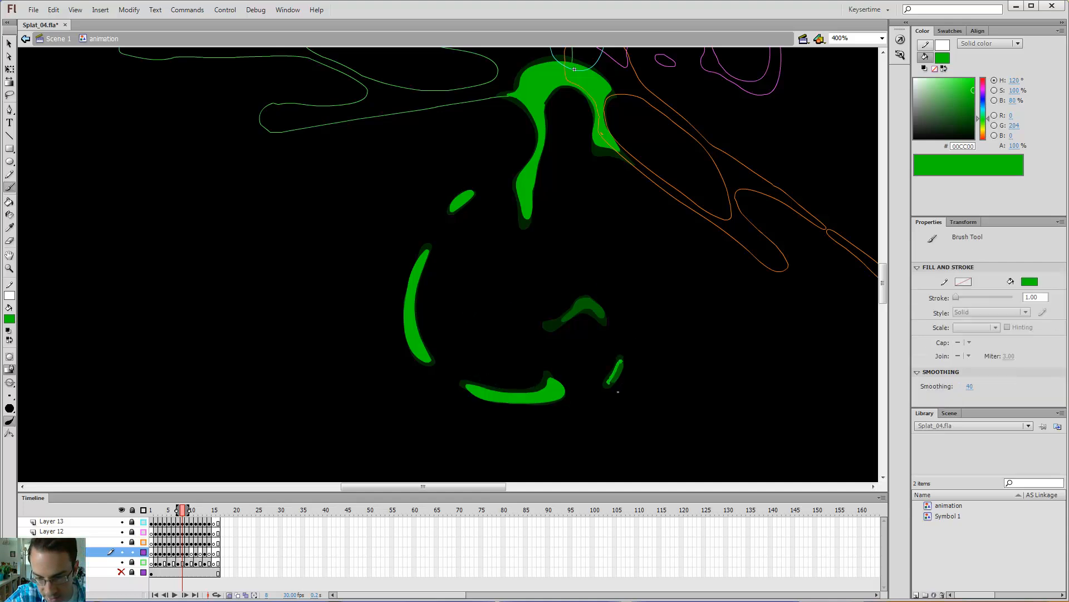
drag(622, 359, 613, 381)
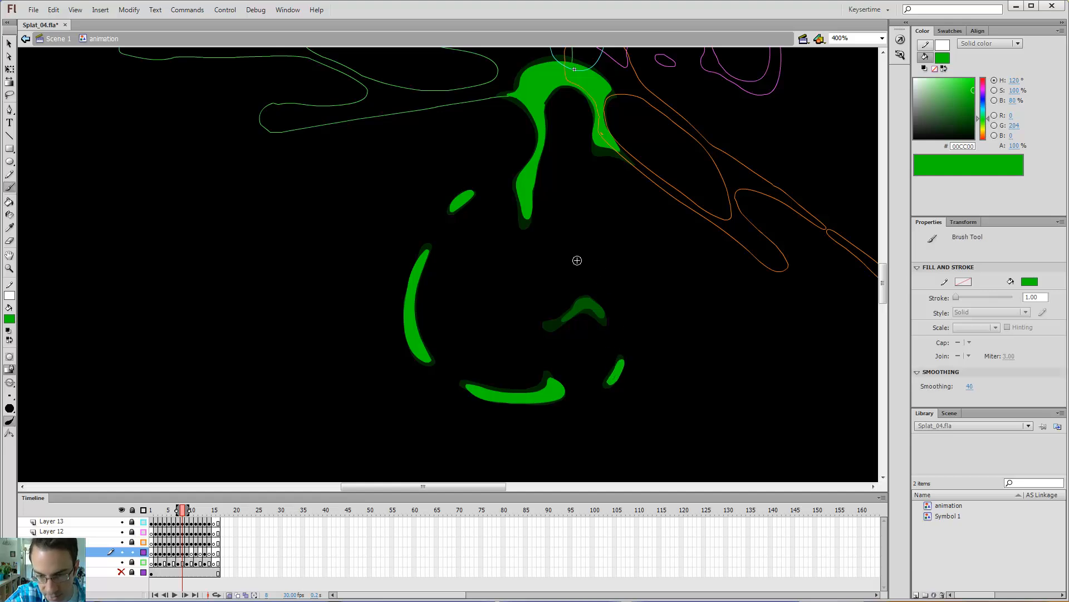
drag(596, 305, 605, 312)
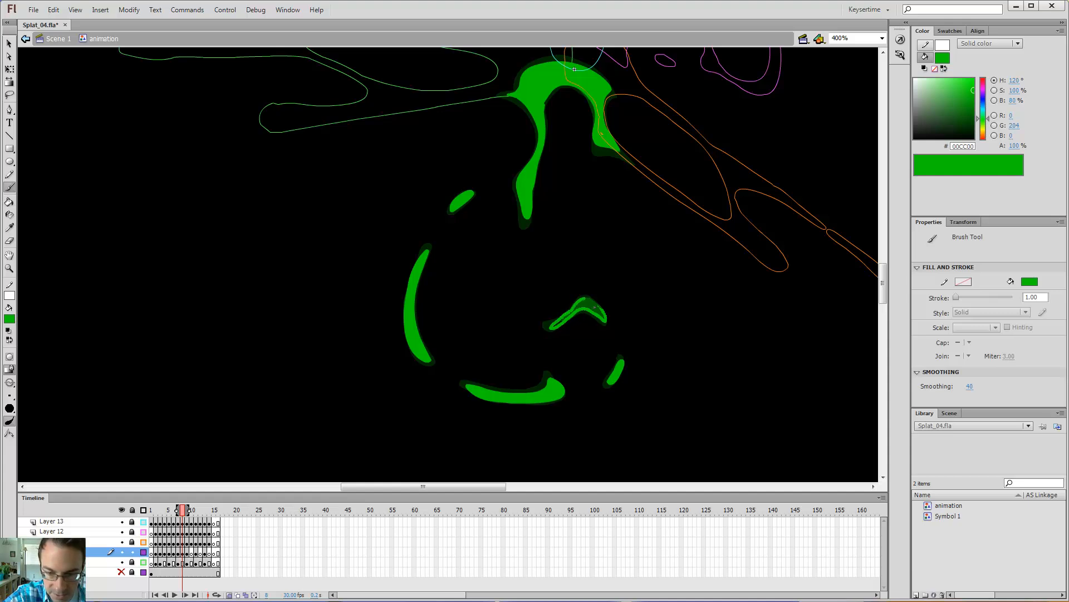
drag(605, 315, 600, 308)
key(k)
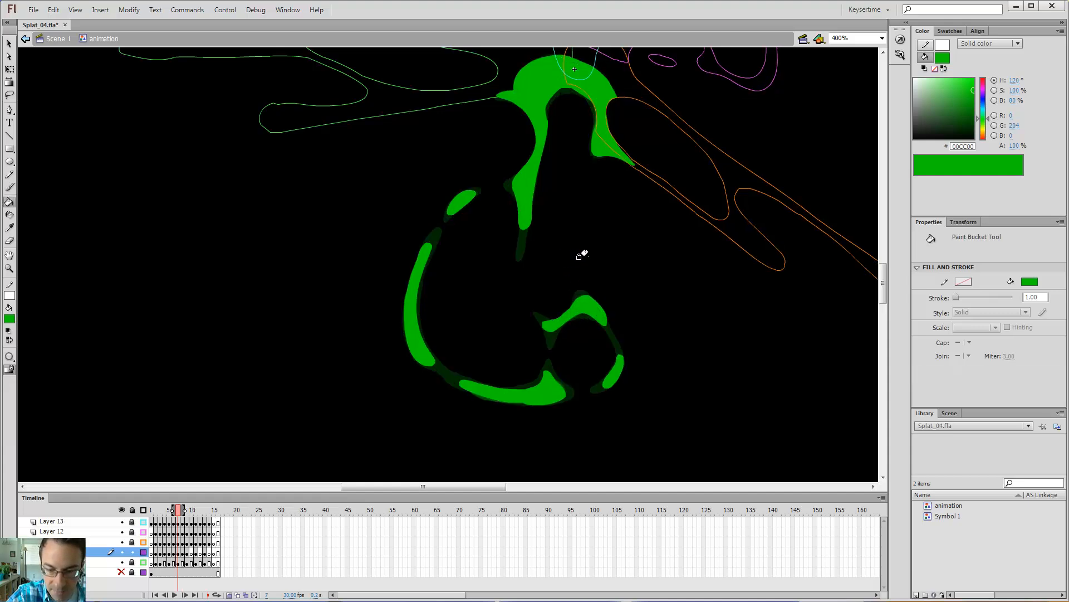
Draw the small inner arch and the ring's lower arc on frame 10 as thinner green shapes
key(period)
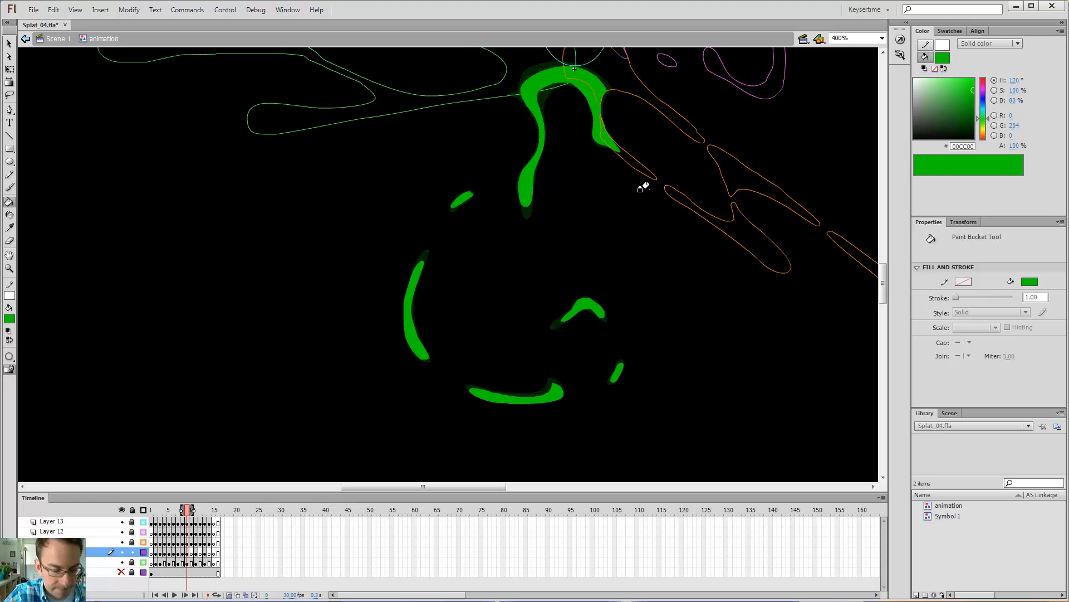
key(period)
key(b)
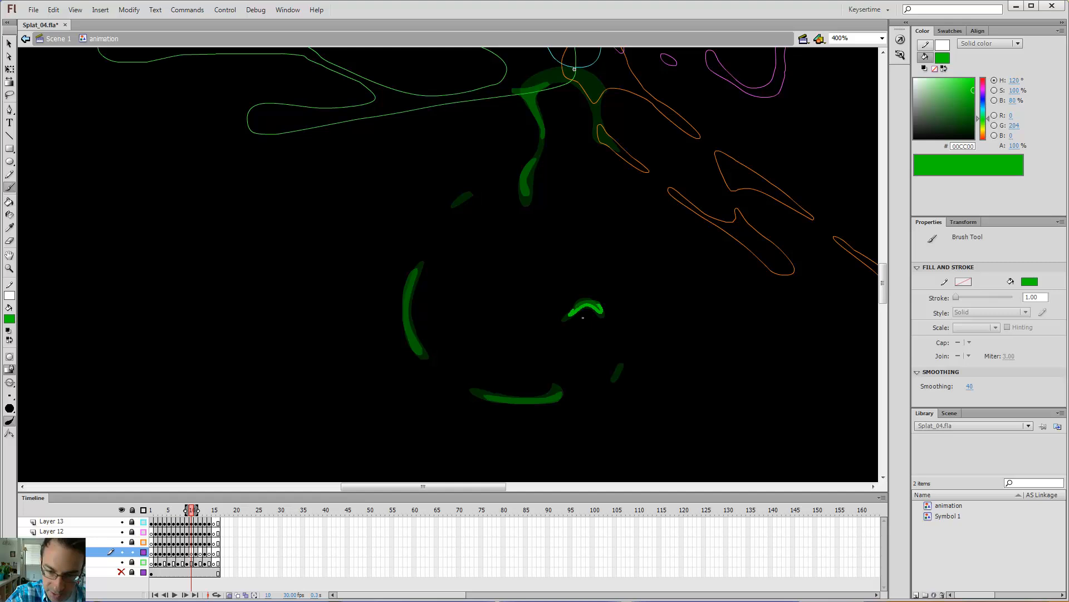
drag(600, 307, 601, 310)
key(k)
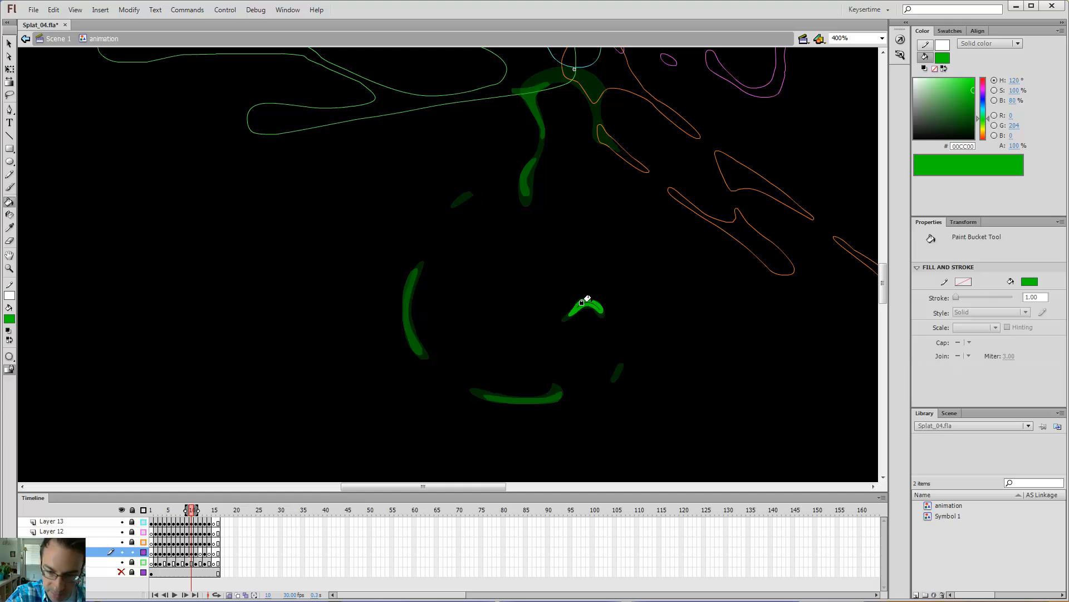
click(583, 304)
key(b)
drag(559, 388, 515, 399)
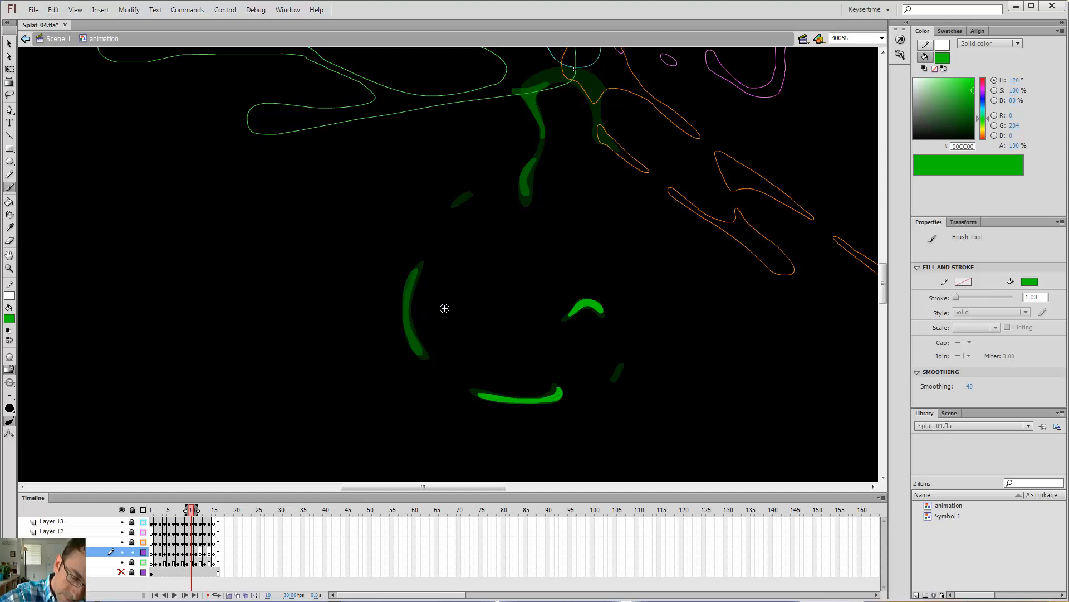
Outline the ring's left crescent on frame 10, redoing the bad stroke, and fill it with green
mouse_move(422, 350)
mouse_down()
mouse_move(409, 305)
mouse_move(417, 337)
mouse_move(408, 314)
mouse_up()
key(ctrl+z)
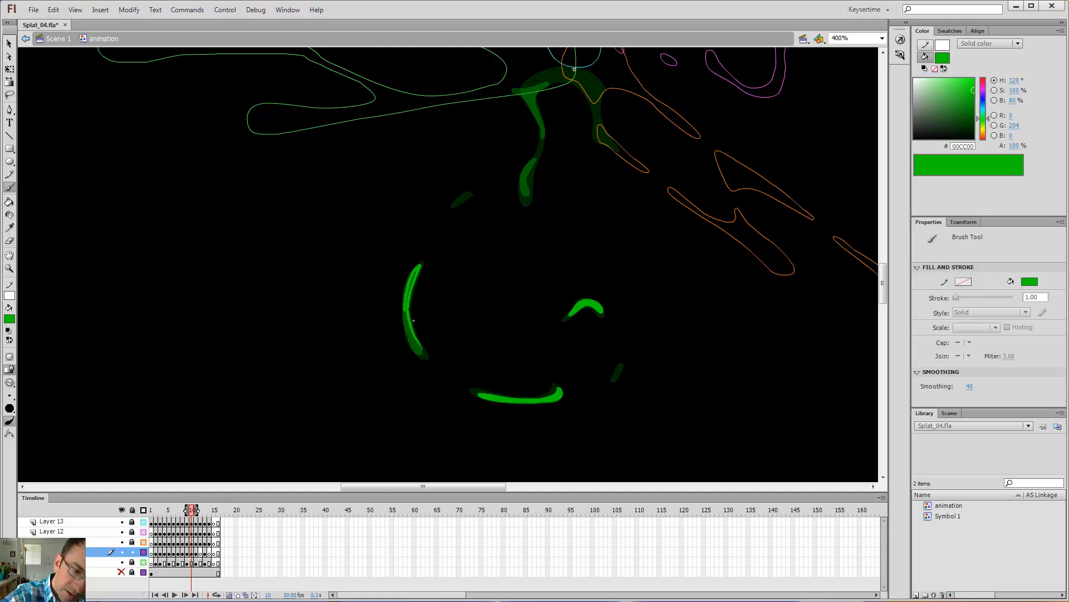
key(k)
click(408, 333)
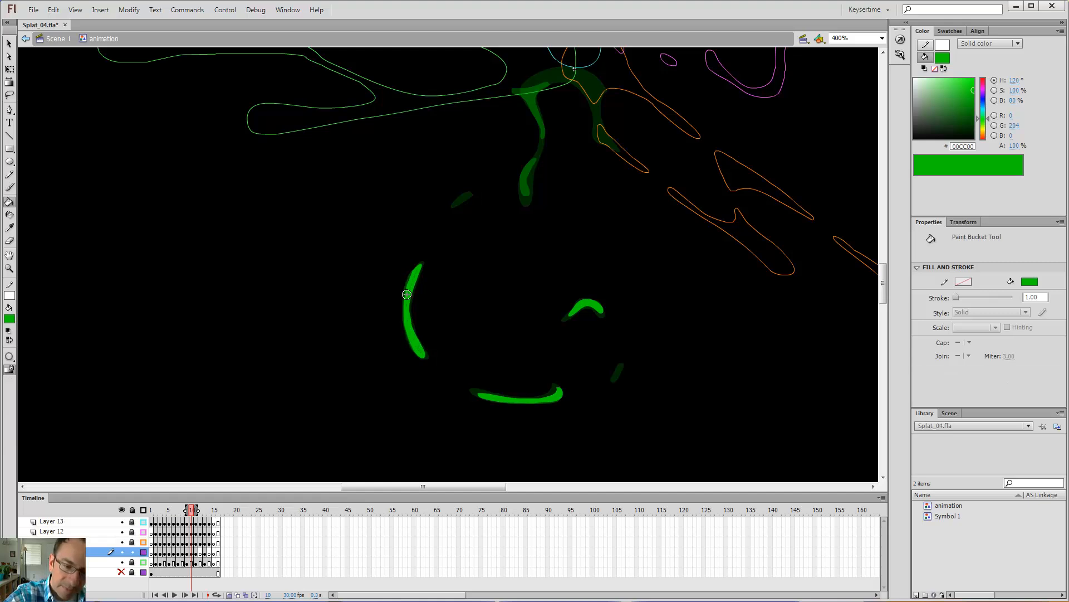
Outline the splat's hanging neck and its flared upper end on frame 10 and fill them with green
key(b)
key(comma)
key(period)
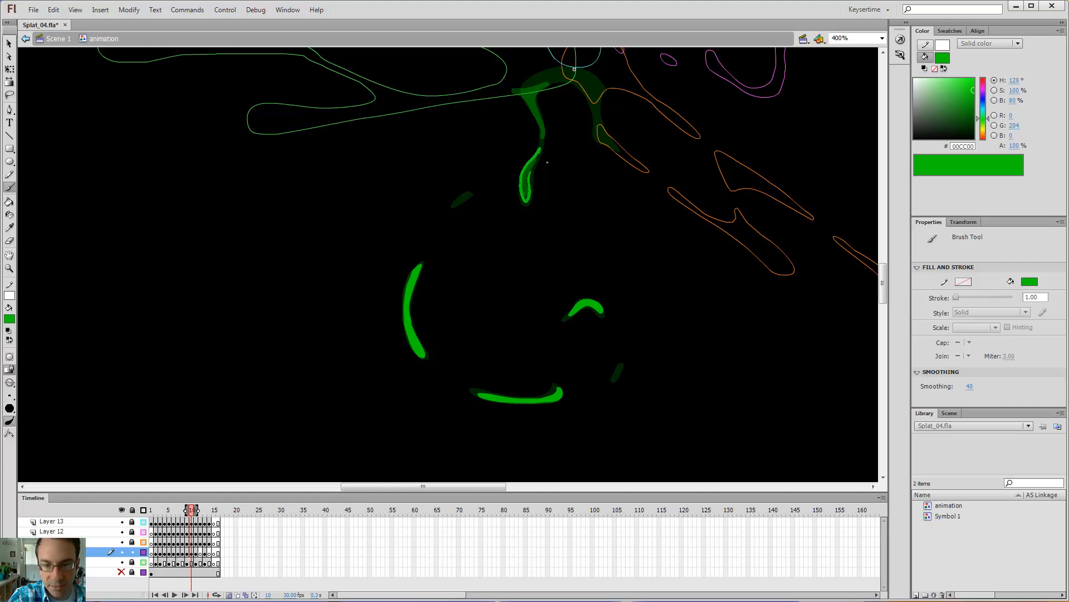
key(k)
click(525, 184)
key(b)
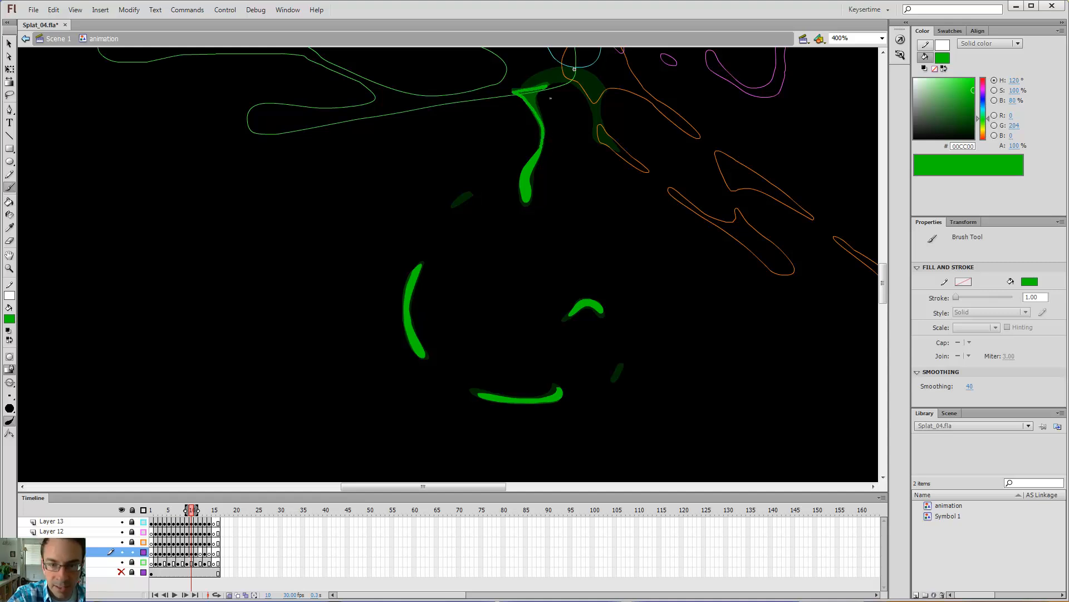
key(k)
click(530, 89)
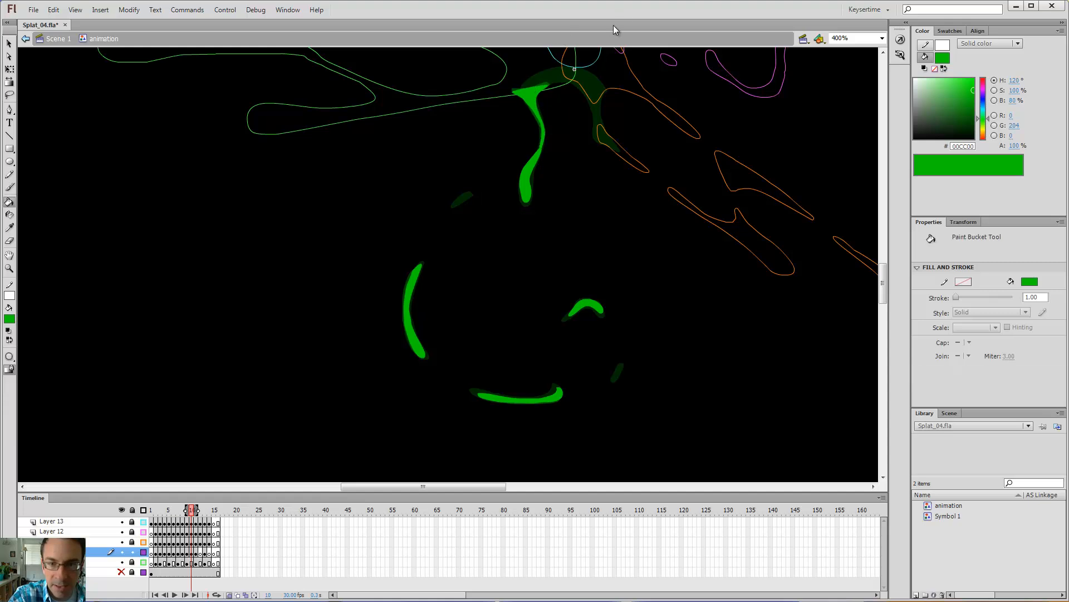
Brush a small pointed tip onto the left side of the splat's head on frame 9, meeting the green outline
key(b)
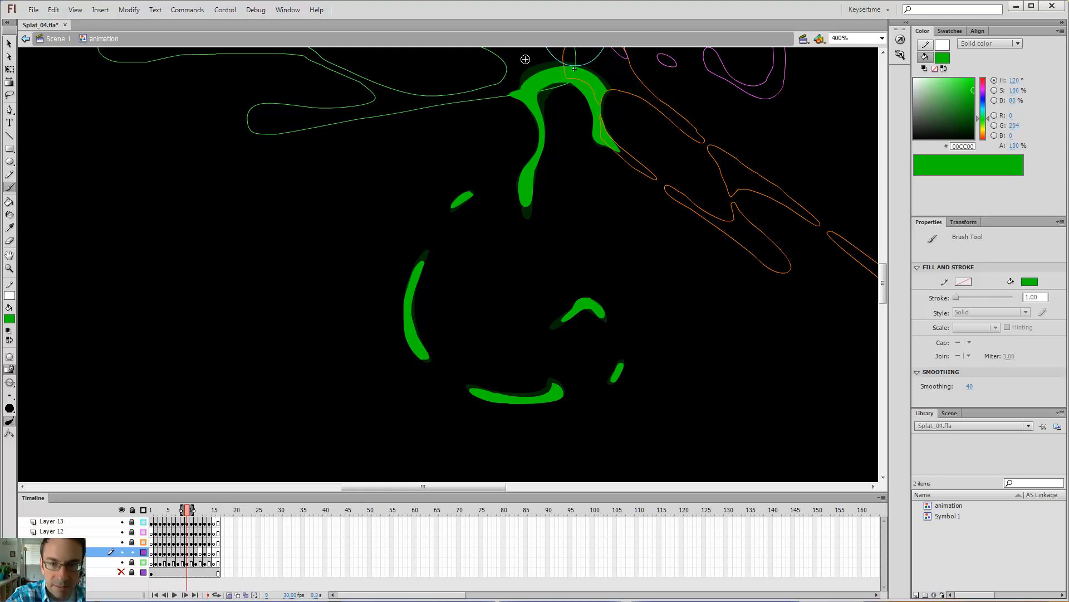
key(.)
key(comma)
key(comma)
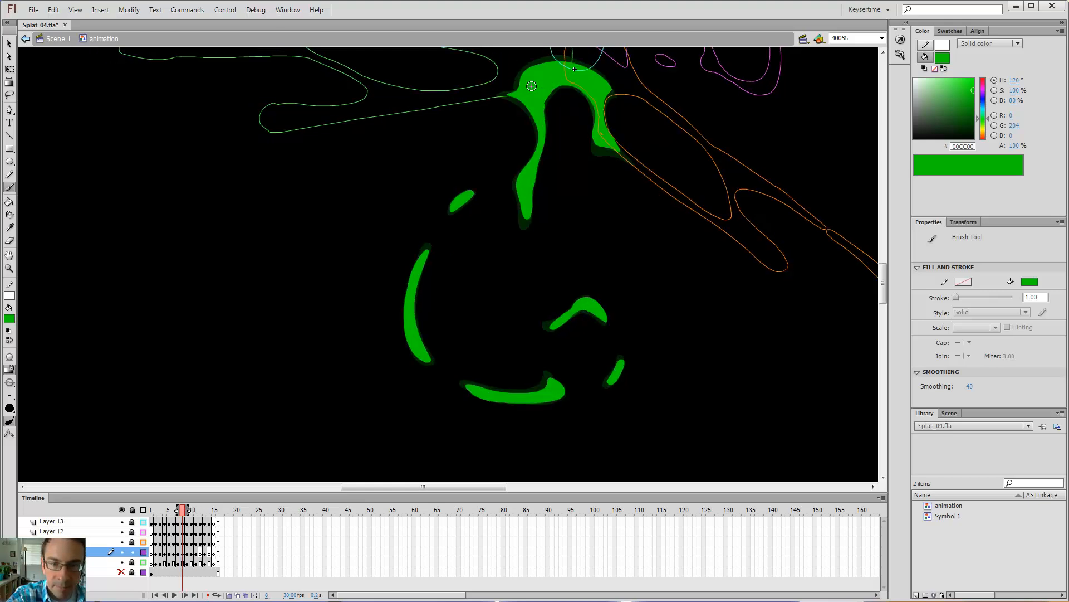
Flip between frames 8 and 9 to compare the splat's head with the neighbouring layers' outlines
key(period)
key(comma)
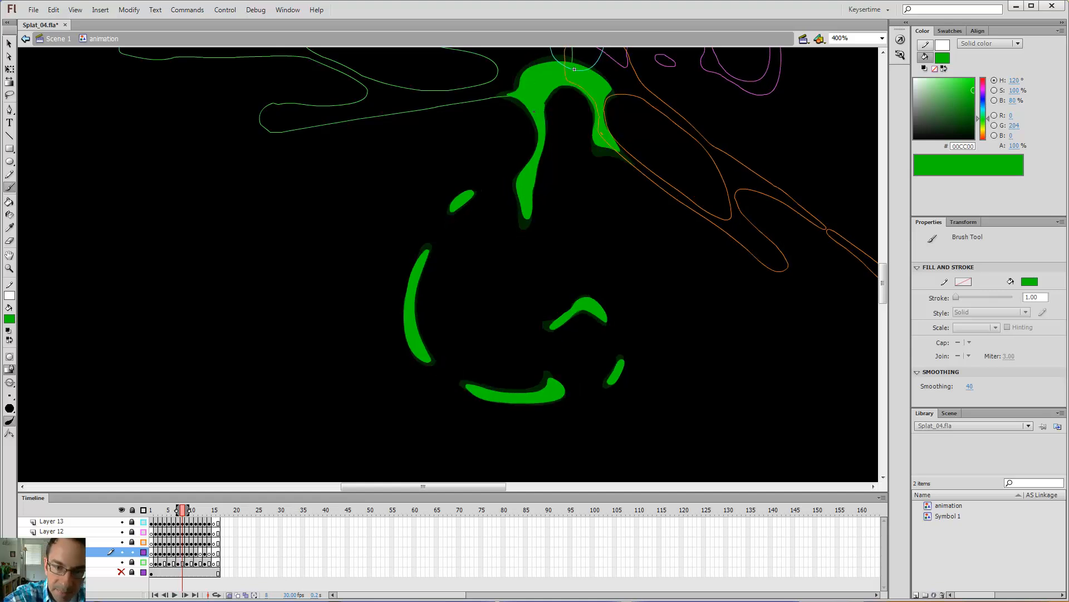
key(period)
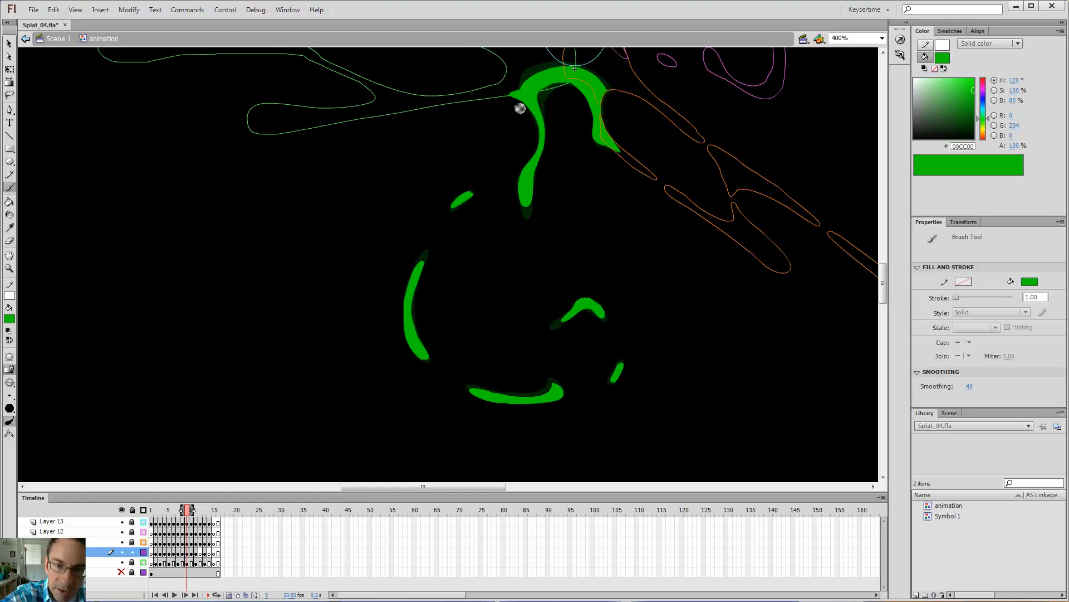
key(e)
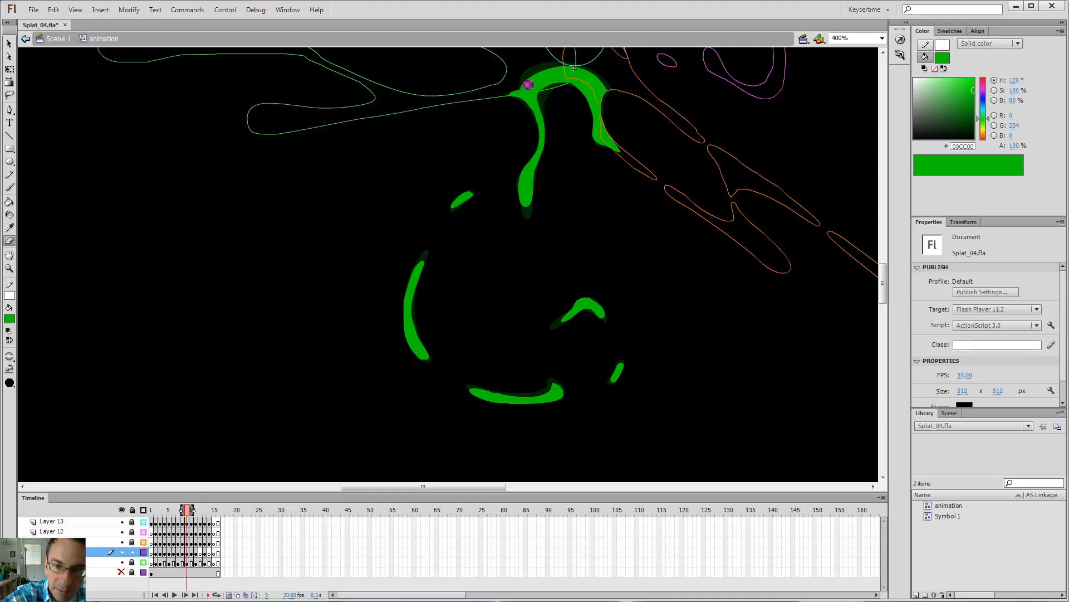
key(b)
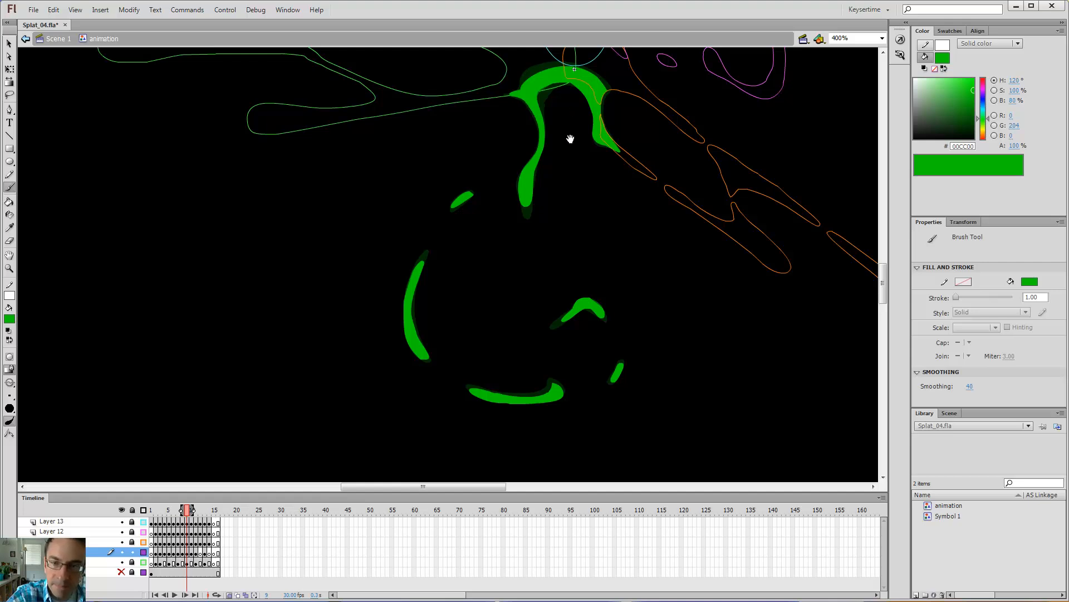
drag(569, 139, 561, 200)
key(.)
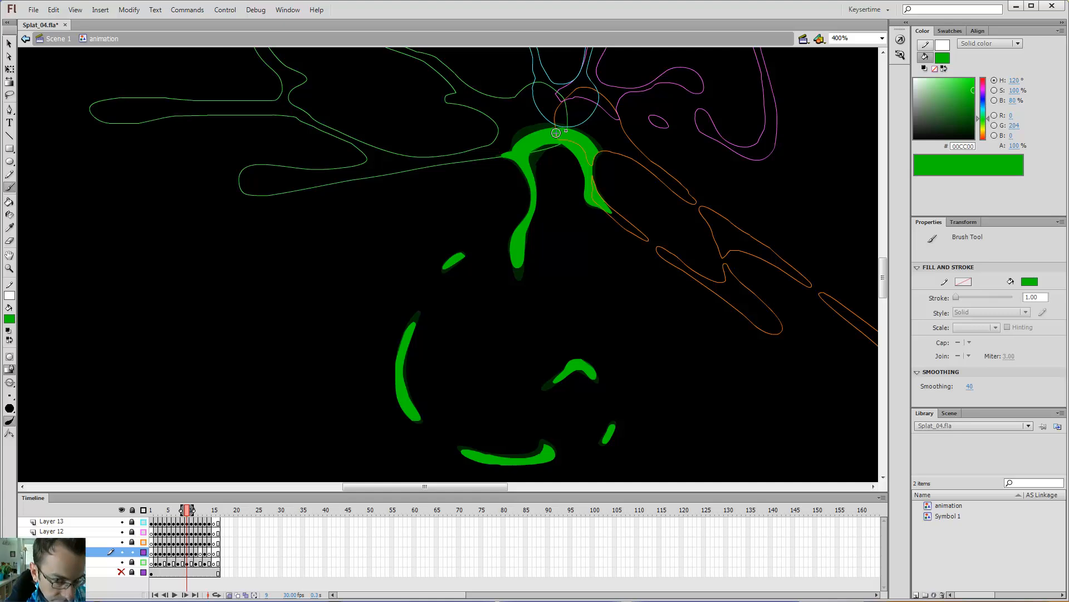
key(.)
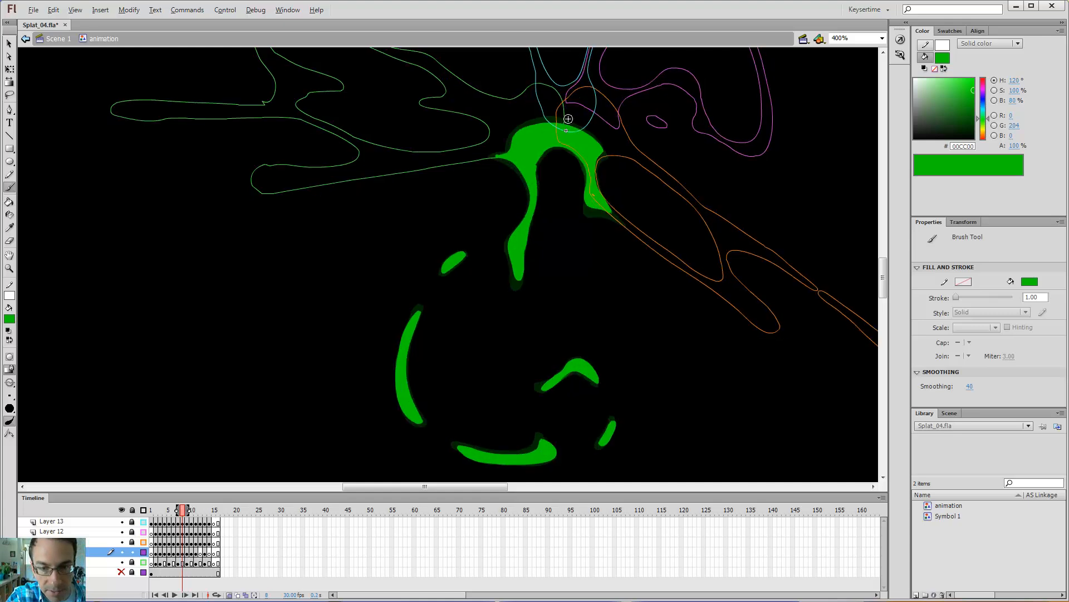
key(.)
key(.)
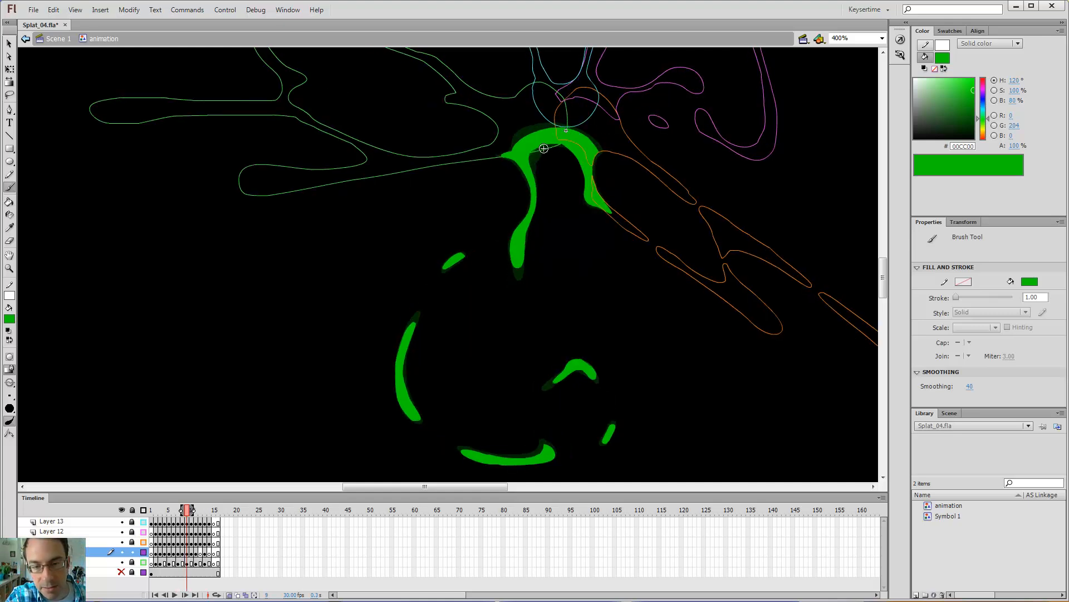
Show the current splat layer as outlines and lock it, and unlock the green layer directly beneath it
click(143, 552)
click(133, 563)
click(132, 552)
Erase the underside of the green layer's head where it overlaps the purple neck, working through frames 9 to 13
key(e)
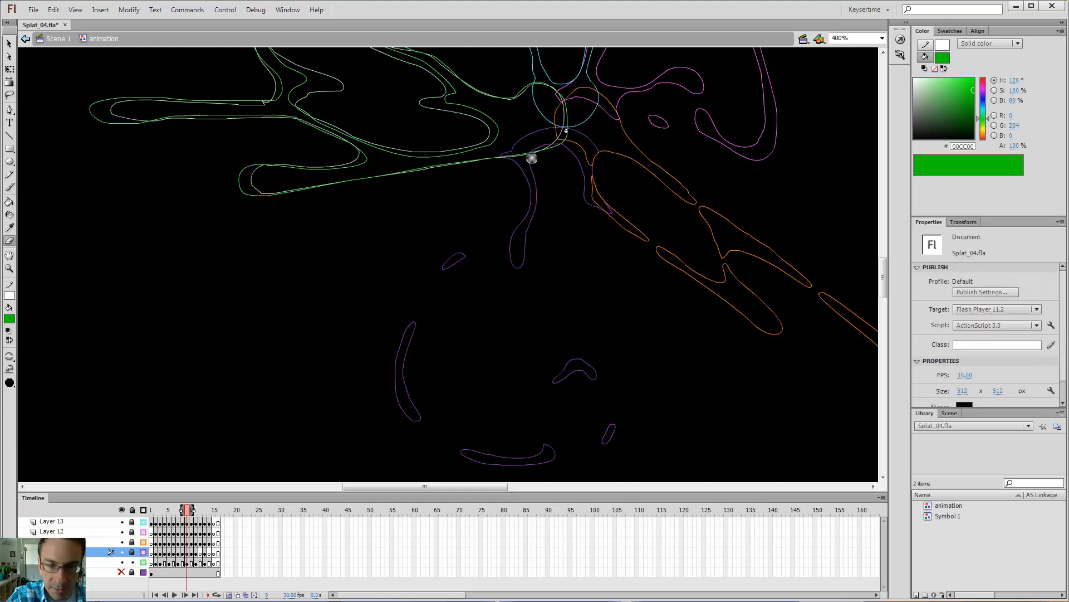
mouse_move(560, 148)
mouse_down()
mouse_move(563, 158)
mouse_move(537, 149)
mouse_move(556, 149)
mouse_move(523, 161)
mouse_up()
key(period)
key(period)
key(period)
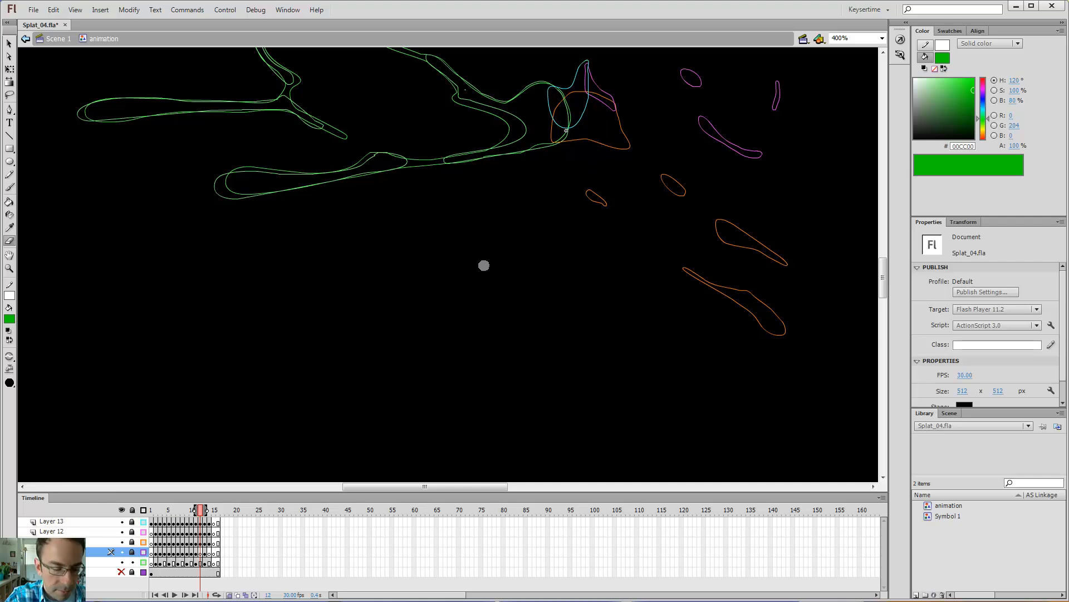
key(period)
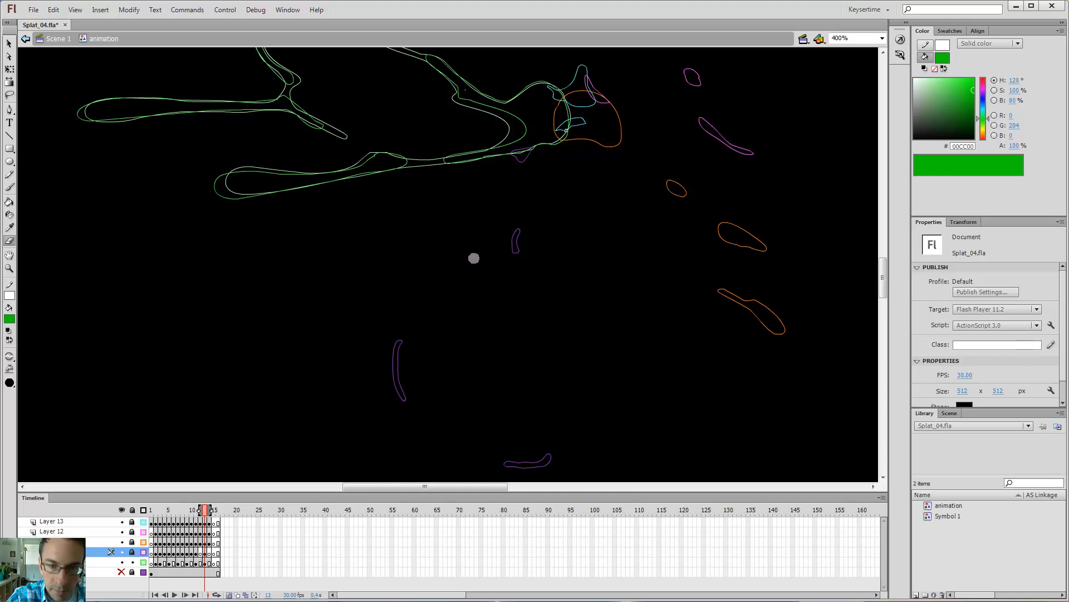
drag(539, 152, 565, 148)
key(comma)
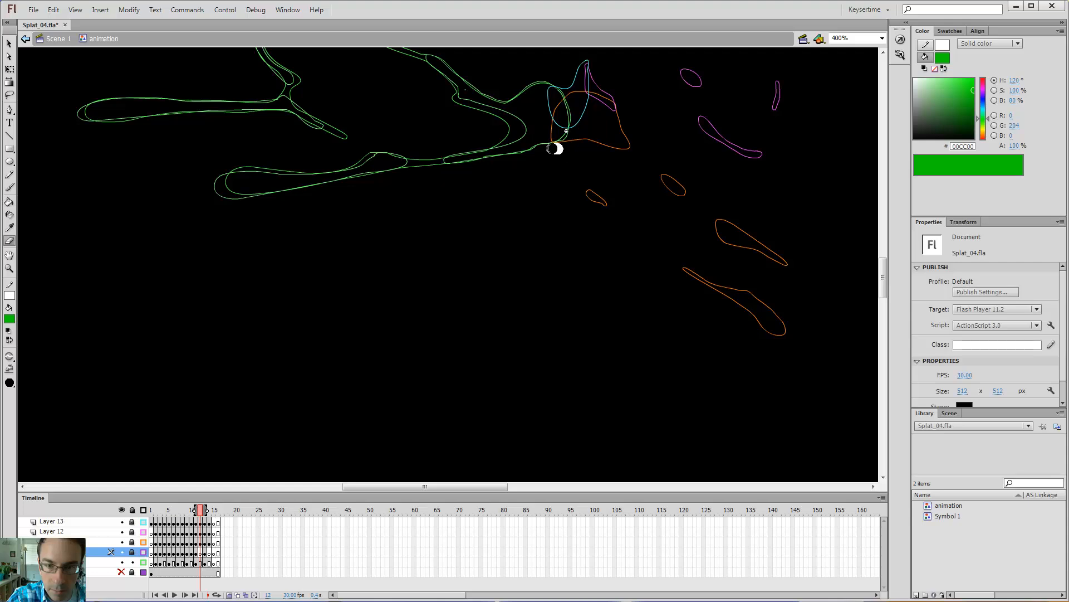
Unlock the purple splat layer and show it in full colour, and lock the green layer beneath it
click(132, 552)
click(136, 561)
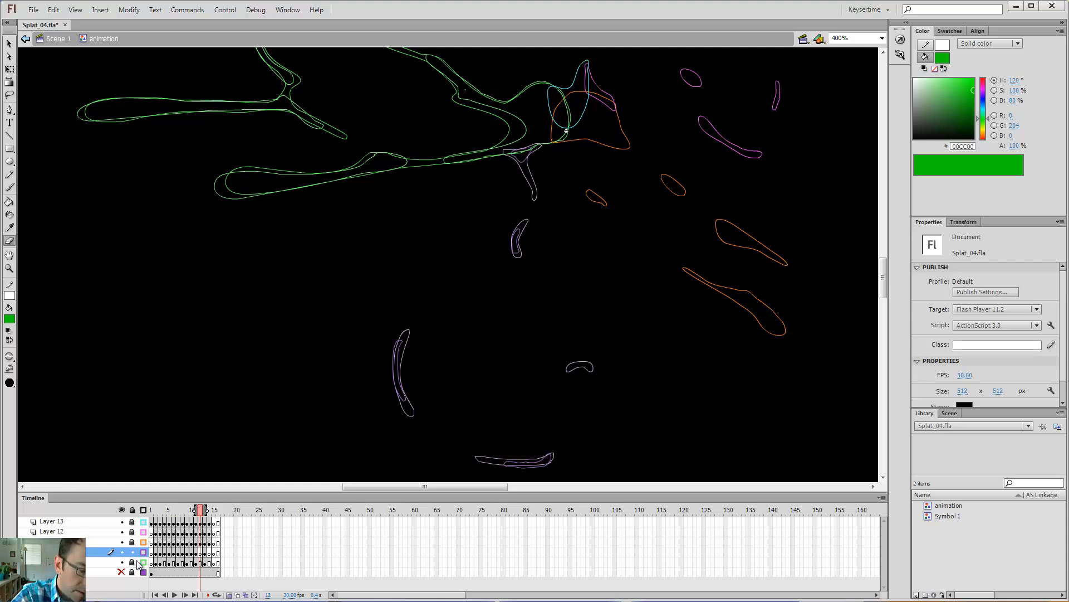
click(143, 552)
Draw the short pointed neck stub and the small curved droplet beneath it on frame 12, following the onion skins
key(b)
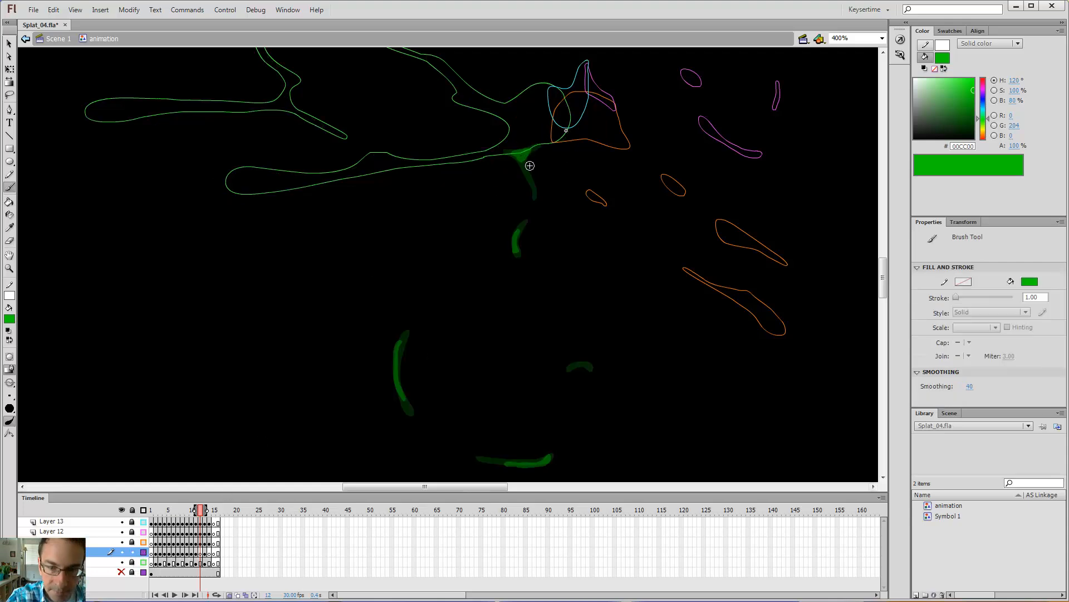
key(comma)
key(period)
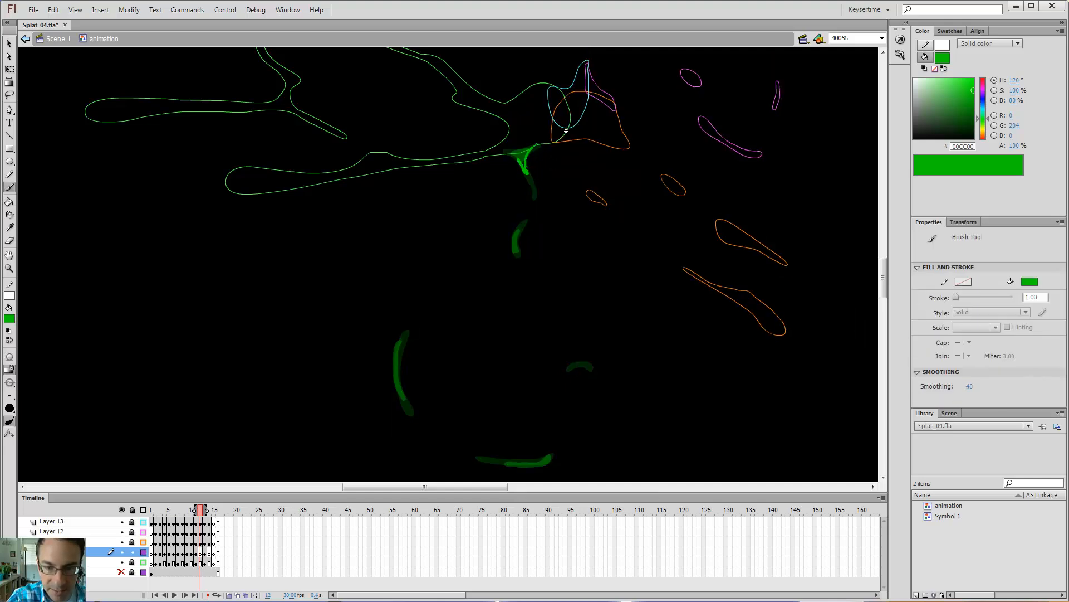
mouse_move(531, 158)
mouse_down()
mouse_move(521, 156)
mouse_move(528, 166)
mouse_up()
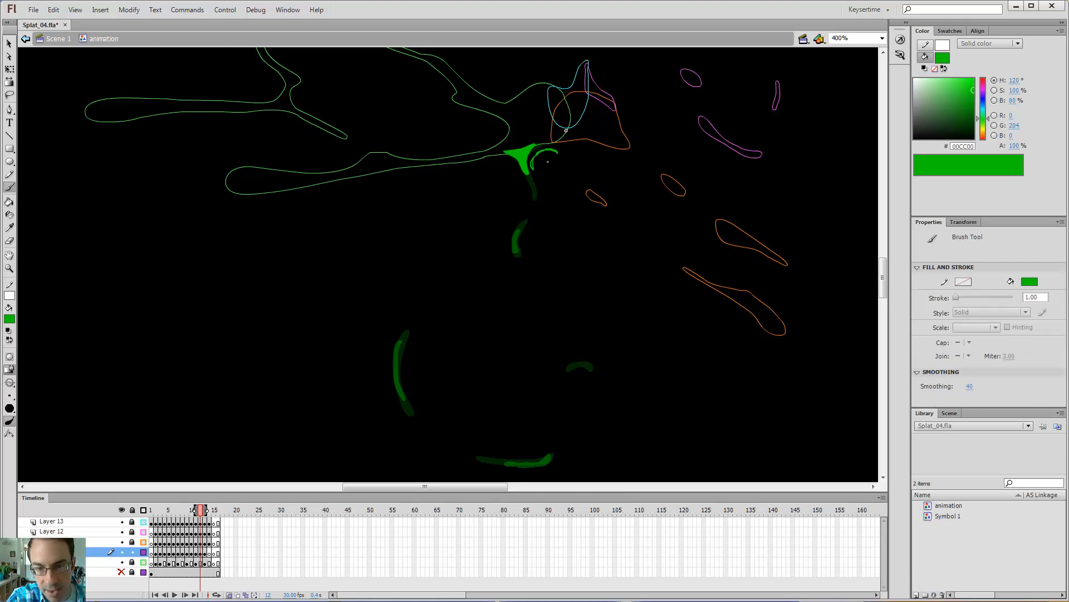
drag(525, 220, 522, 257)
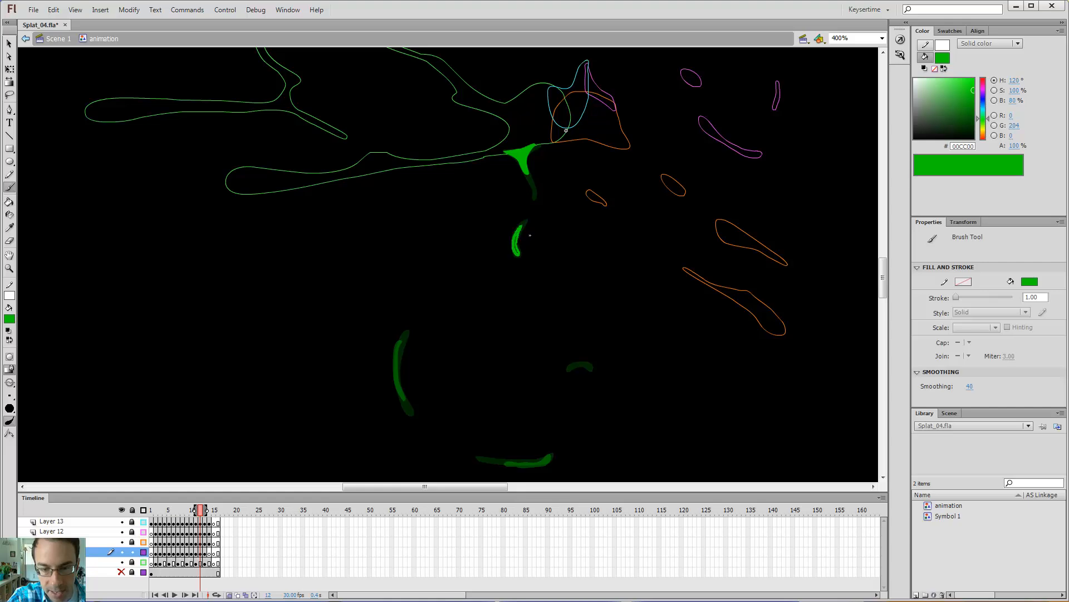
mouse_move(430, 96)
mouse_down()
mouse_move(450, 106)
mouse_move(480, 83)
mouse_up()
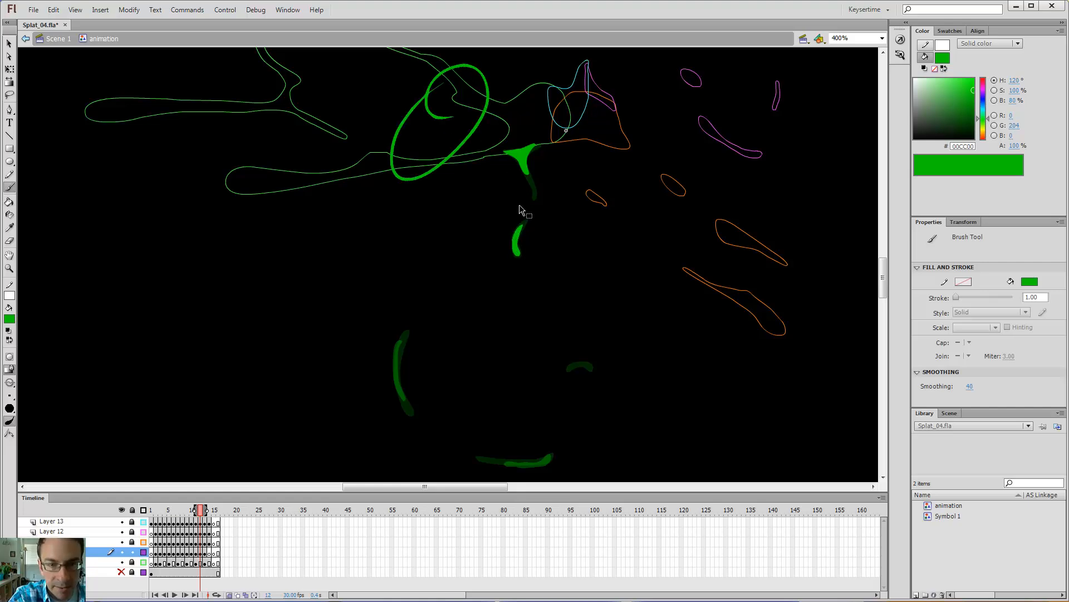
key(ctrl+z)
Outline the long curved droplet at the base of the splat on frame 12, fill it with green and trim its upper edge
drag(450, 319, 480, 197)
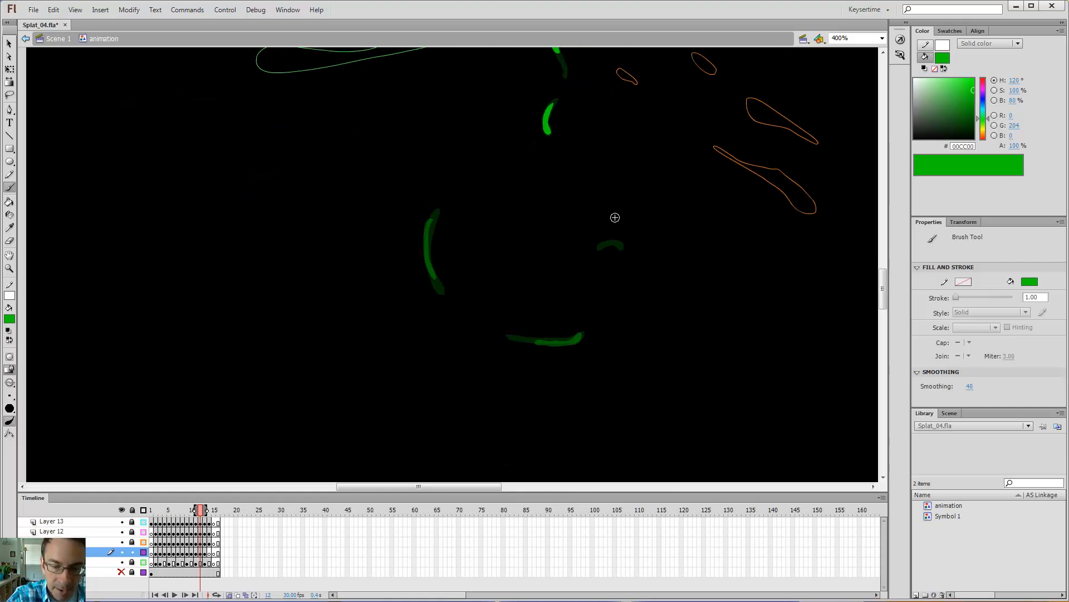
click(524, 340)
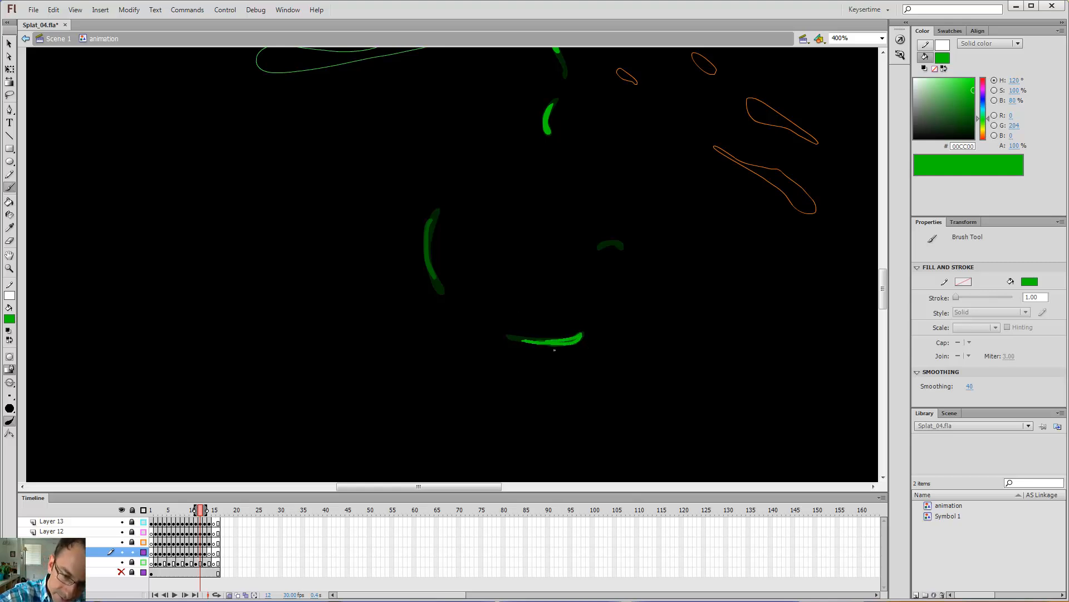
key(k)
click(568, 340)
key(comma)
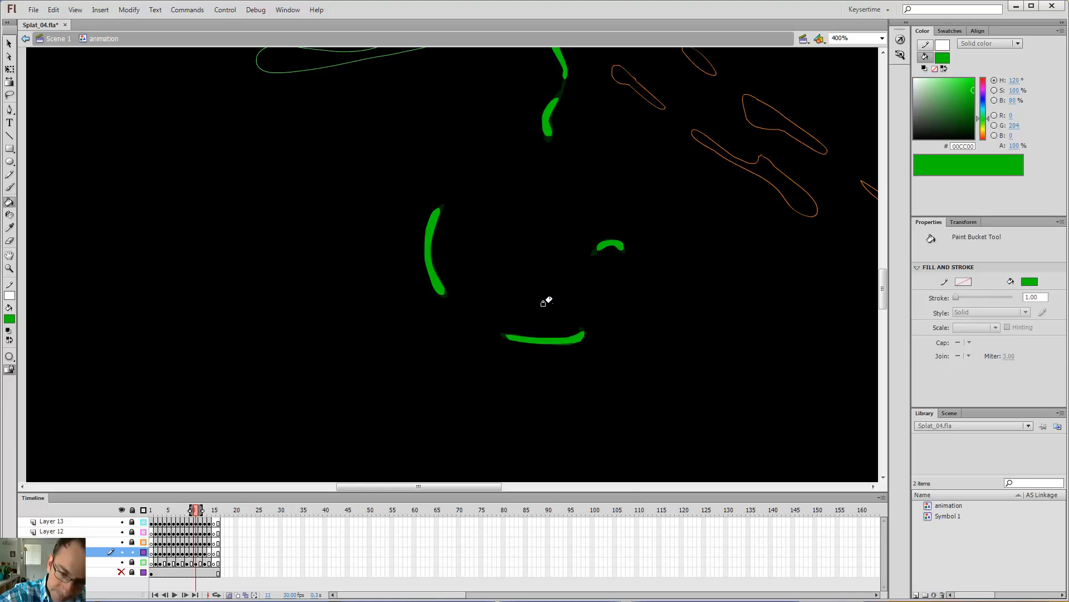
key(period)
key(period)
key(comma)
key(e)
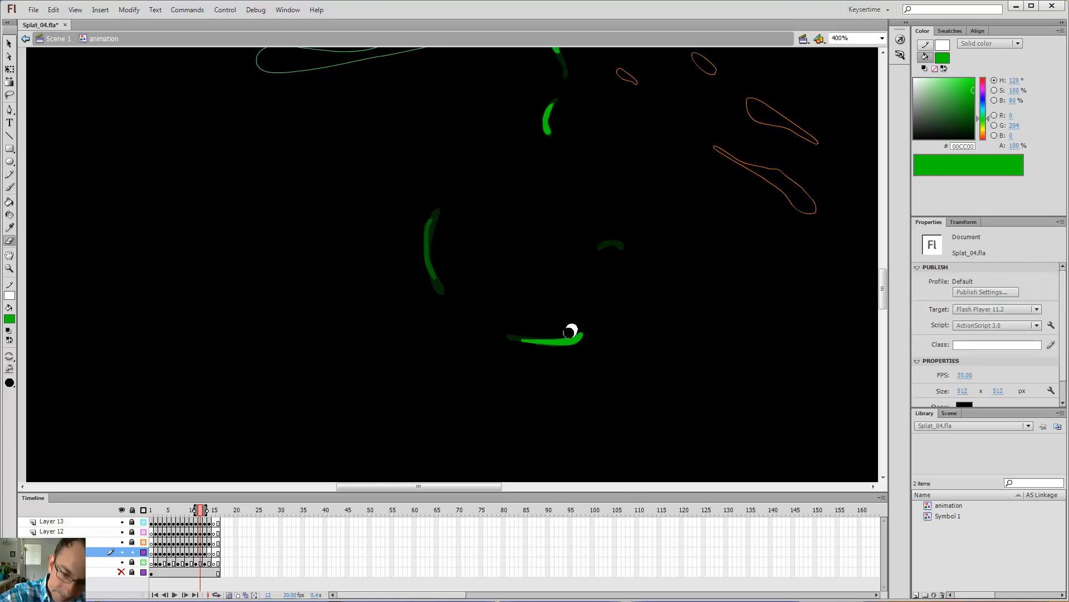
Brush the curved vertical droplet on the splat's left side on frame 12, filling its whole width with green
key(b)
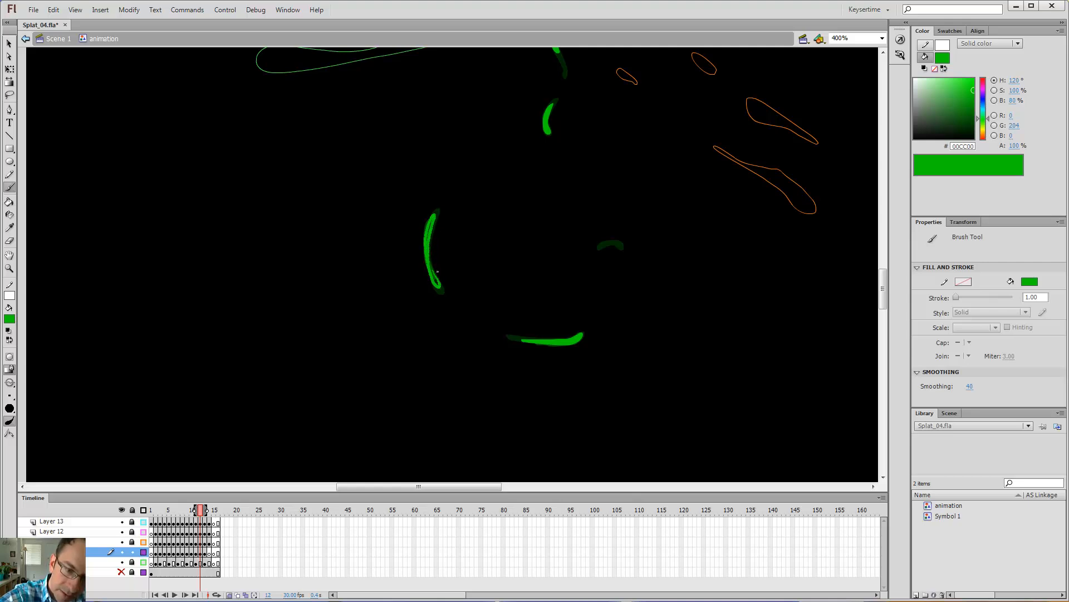
drag(442, 286, 437, 283)
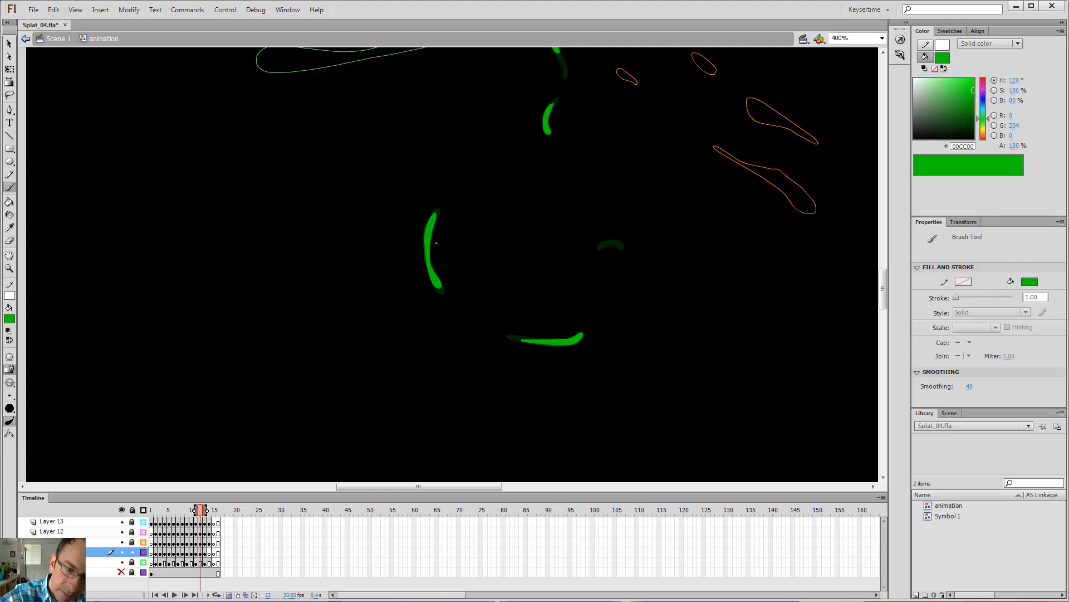
key(ctrl+minus)
Brush a short curved sliver over the lower part of the left droplet's onion skin on frame 14
key(period)
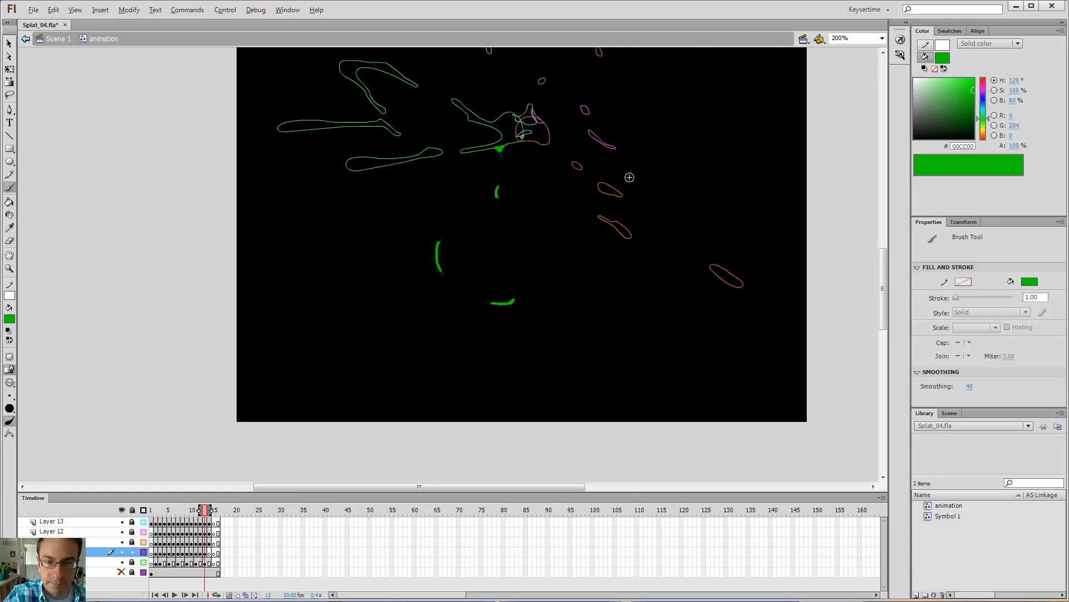
key(period)
key(z)
click(498, 276)
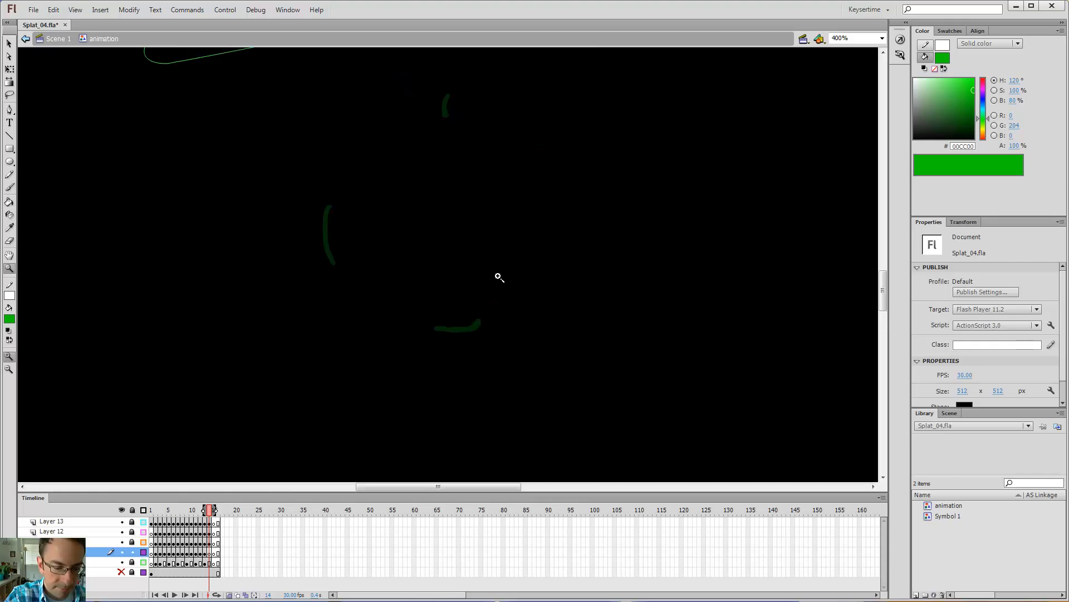
key(b)
drag(325, 240, 328, 256)
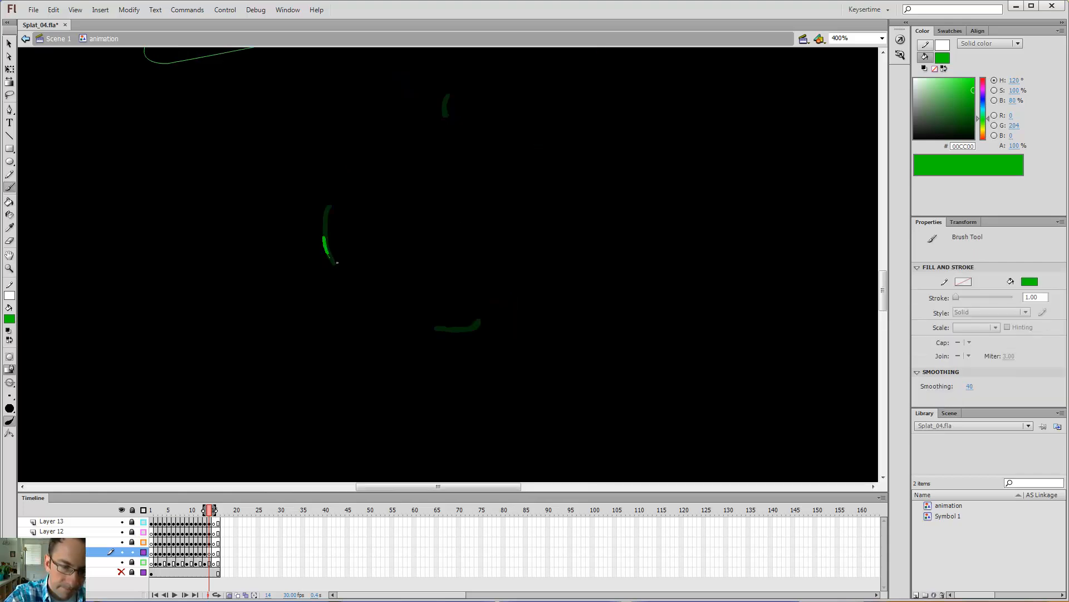
drag(478, 322, 469, 332)
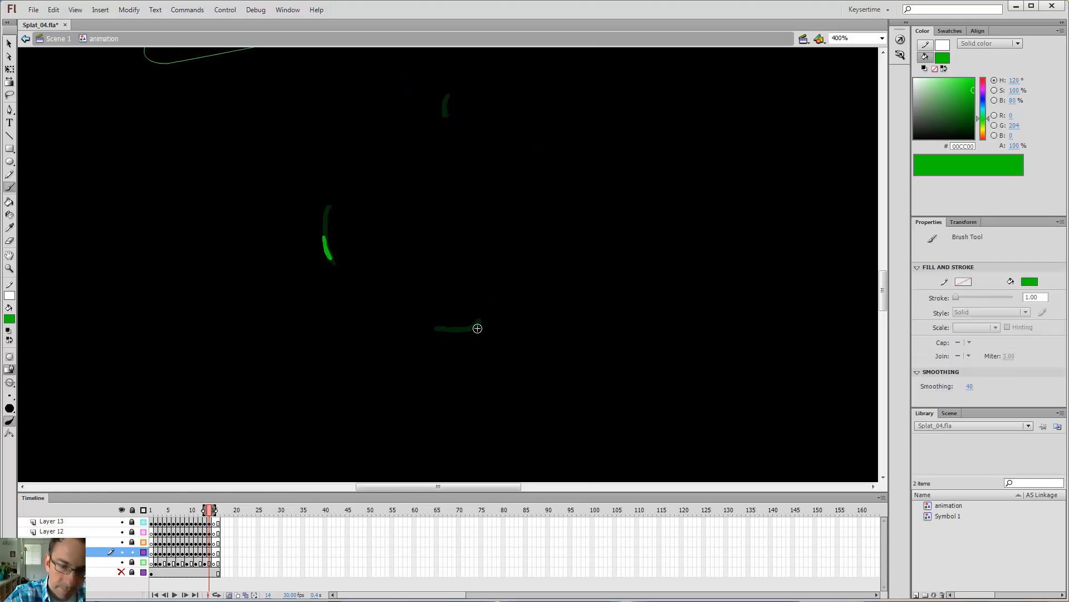
key(ctrl+z)
Brush a small flat green remnant of the neck on frame 14, directly below the green layer's head outline
key(ctrl+minus)
key(comma)
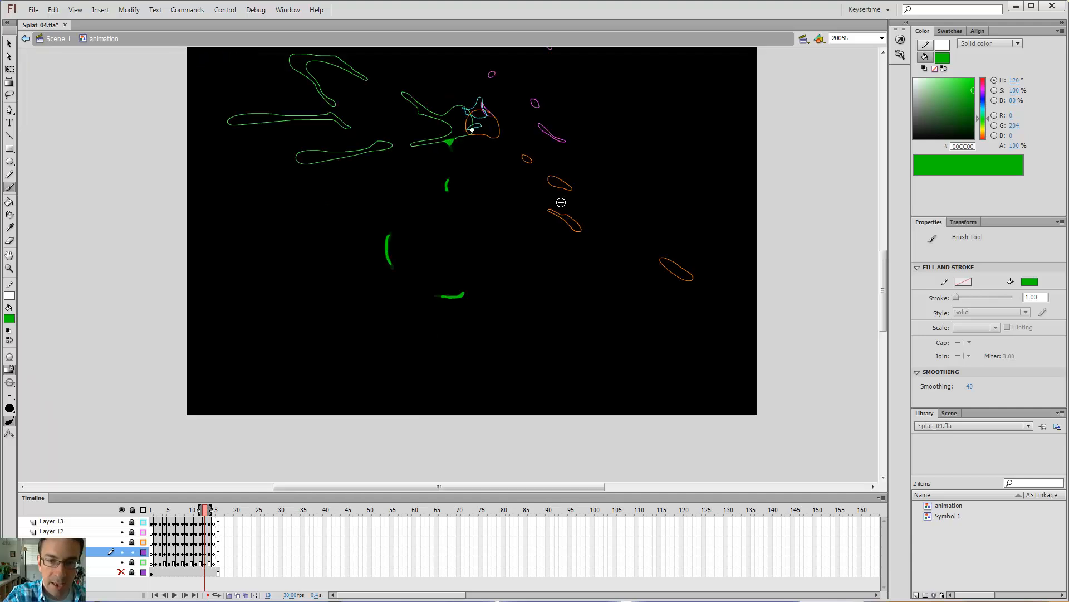
key(period)
key(ctrl+equal)
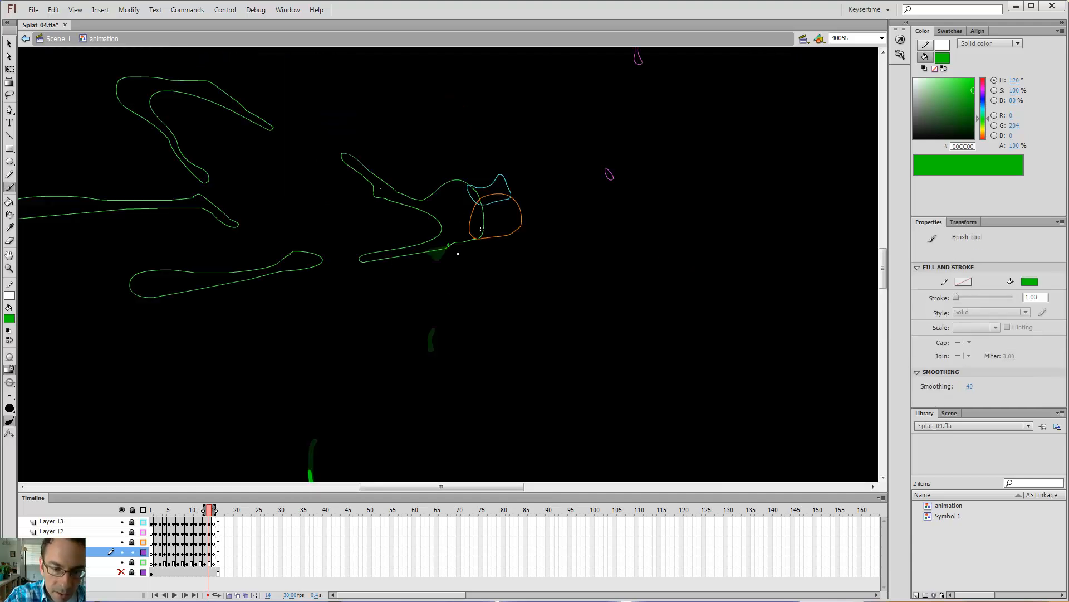
mouse_move(440, 254)
mouse_down()
mouse_move(428, 251)
mouse_move(446, 249)
mouse_up()
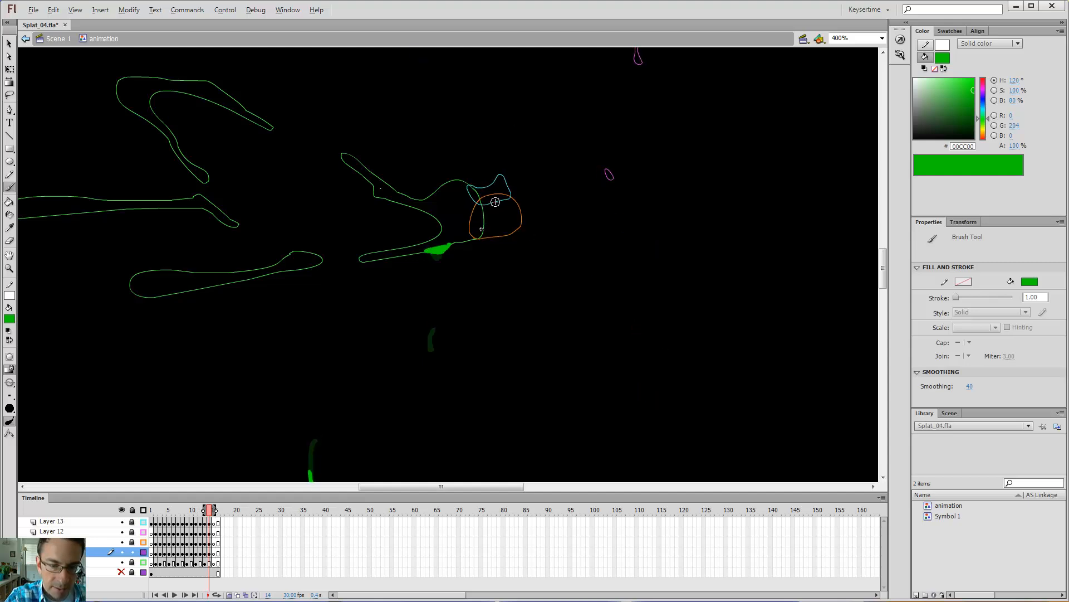
Lock the purple splat layer and show it as outlines, and unlock the green layer beneath it and show it in full colour
key(period)
key(ctrl+minus)
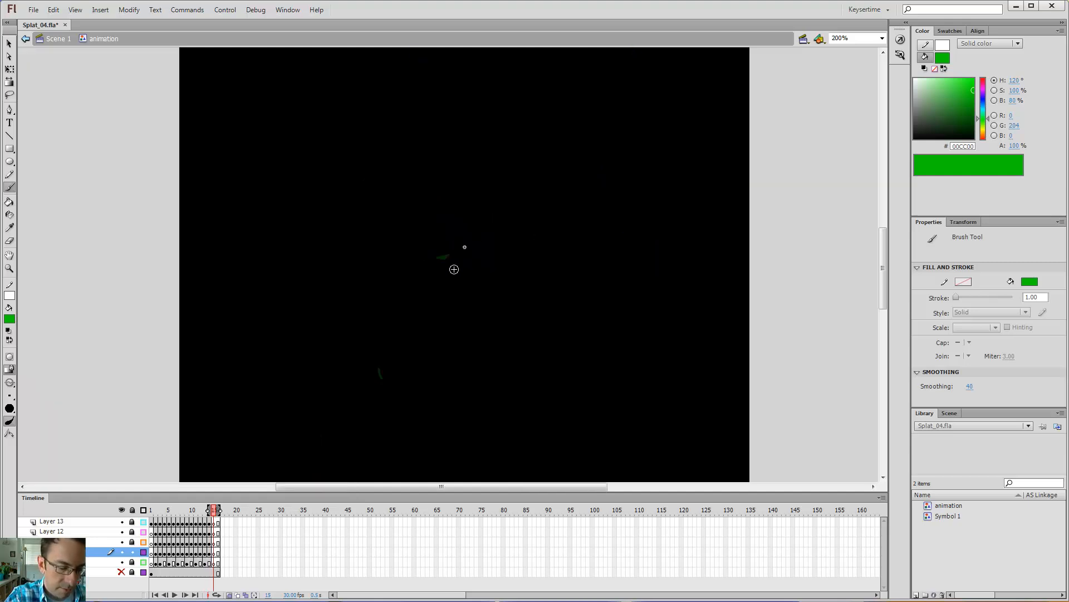
click(132, 552)
click(132, 562)
click(143, 552)
click(143, 562)
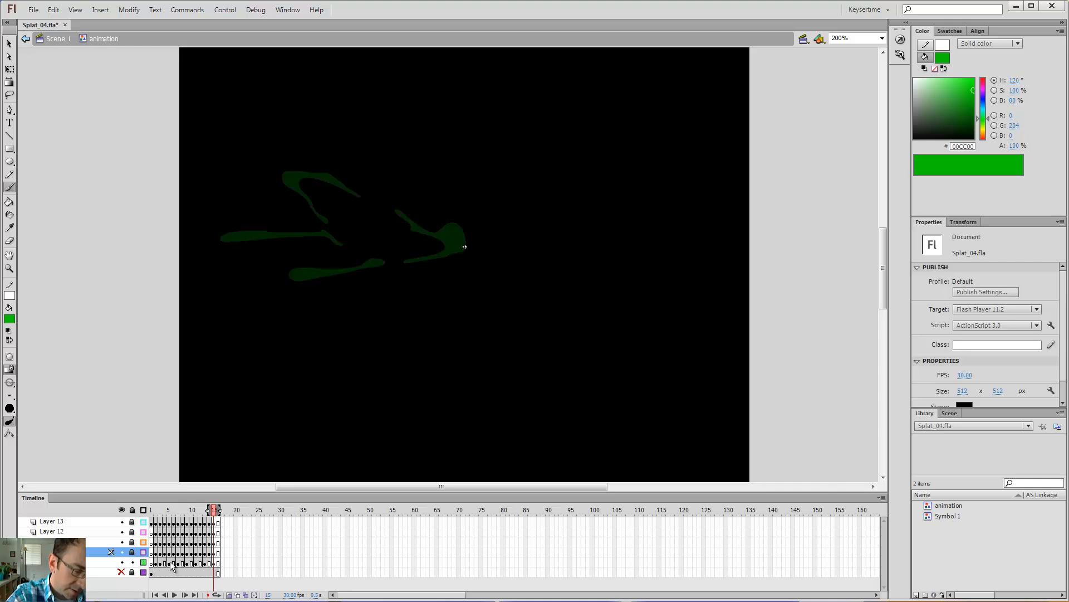
Outline a pointed tip on top of the green splat's head on frame 5, meeting the cyan outline, and fill it with green
drag(165, 563, 210, 568)
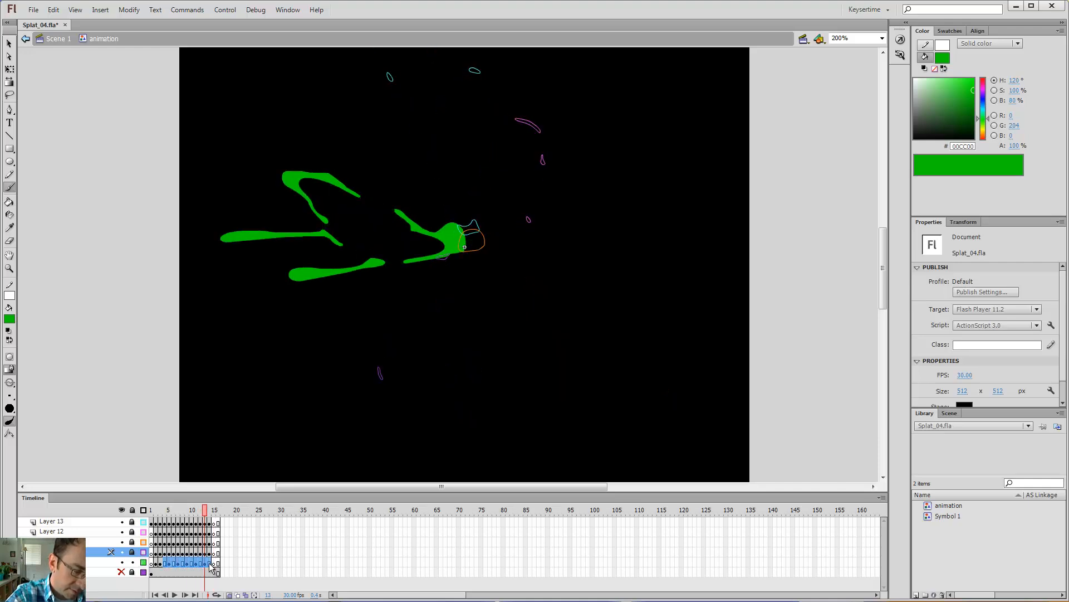
click(165, 563)
ctrl+click(456, 223)
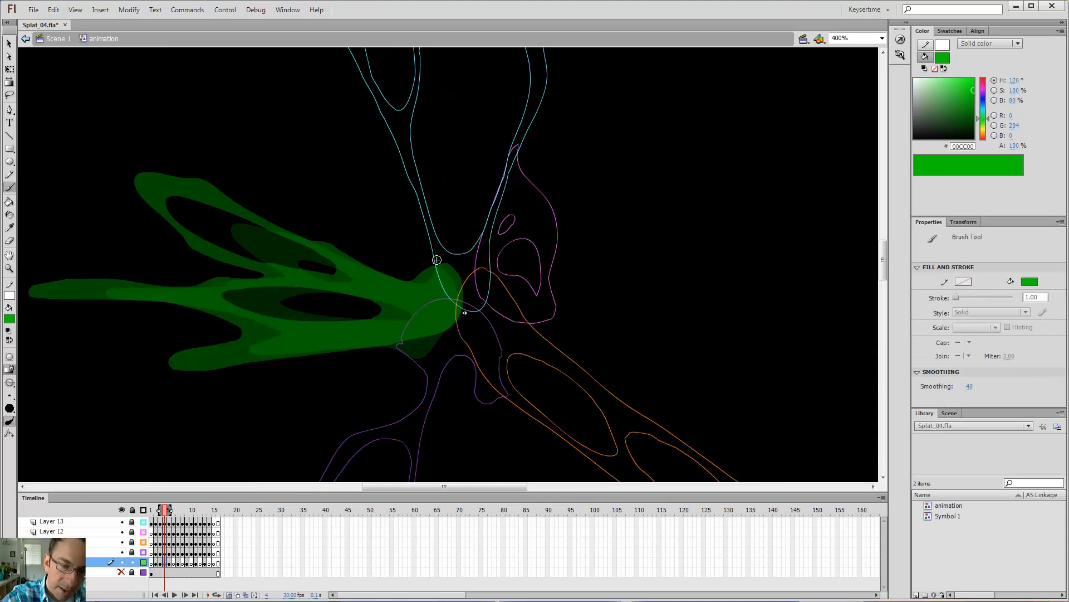
key(comma)
key(period)
key(period)
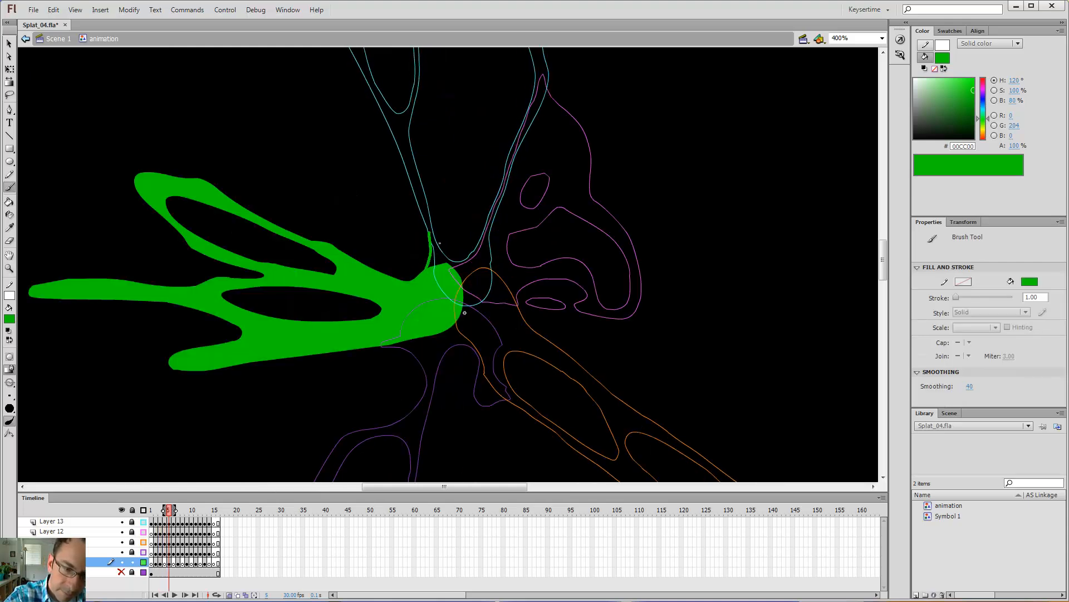
key(k)
click(436, 255)
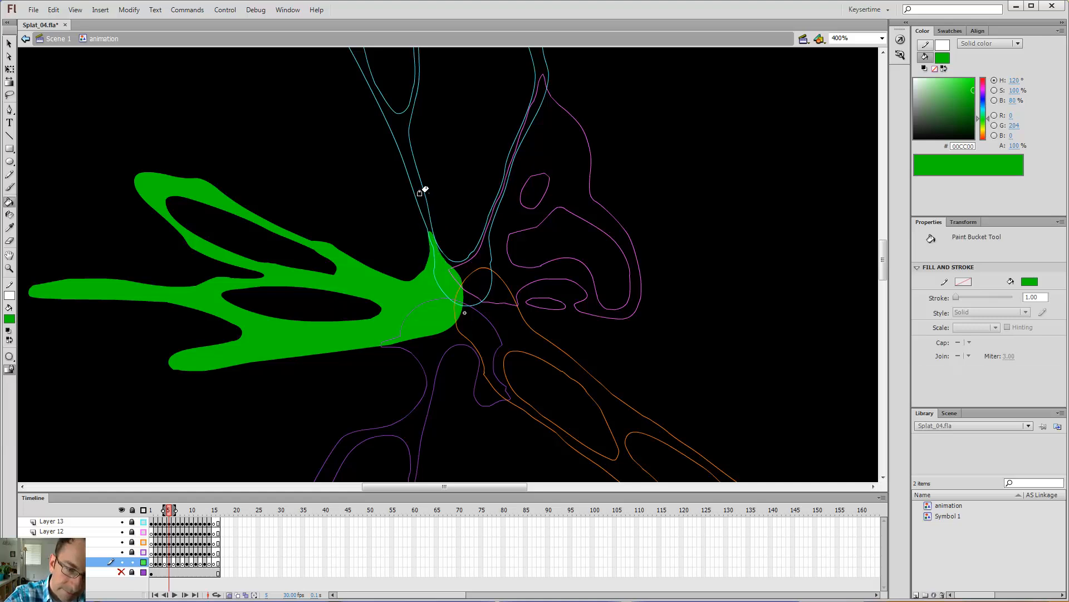
Brush a pointed tip onto the top of the green splat's head on frame 7, reaching the cyan outline
key(period)
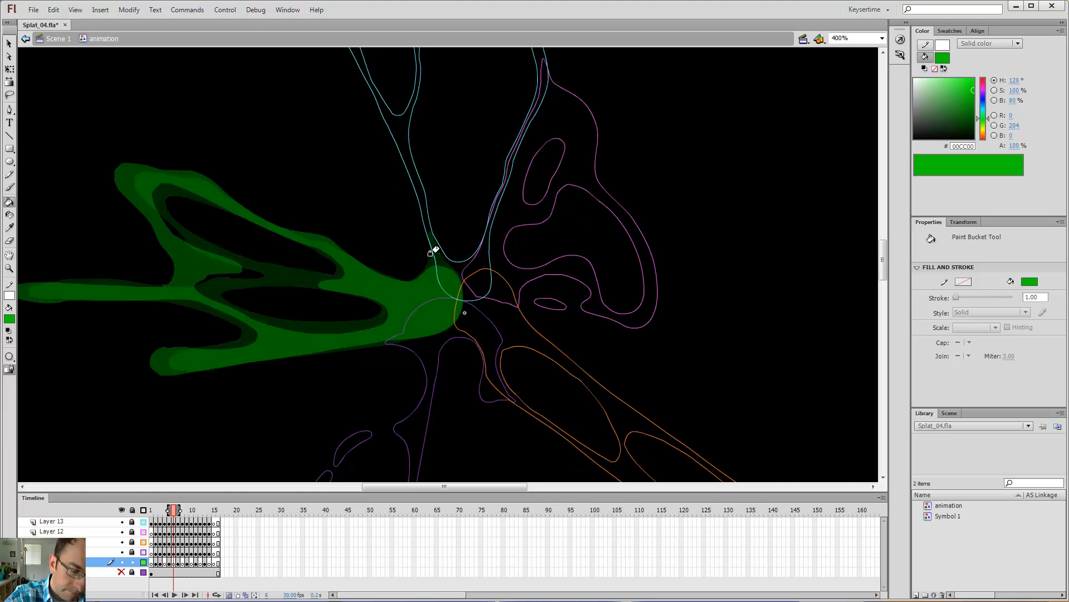
key(period)
key(b)
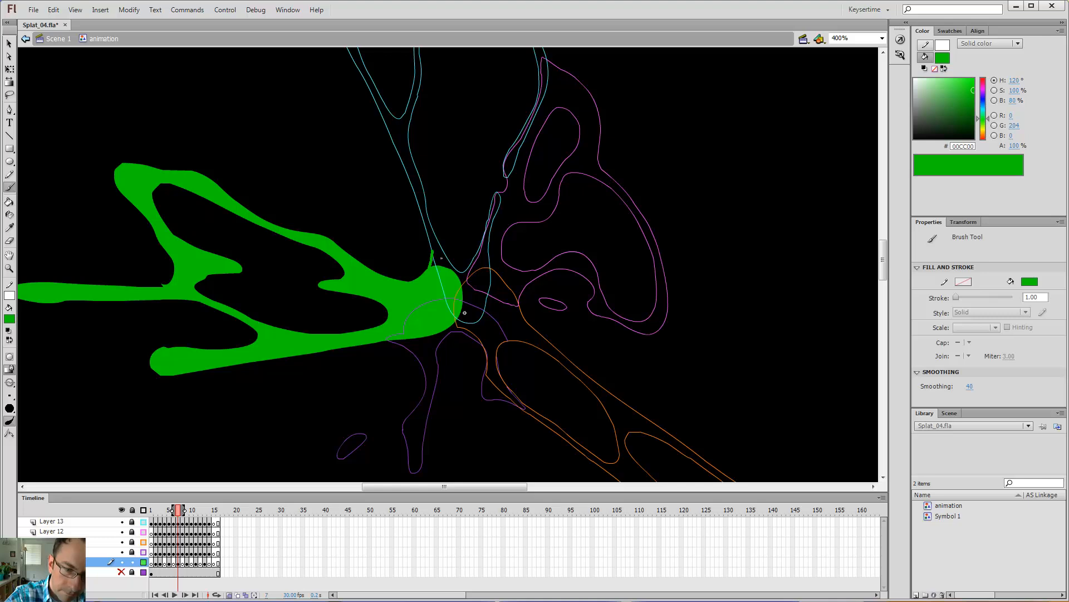
Add a green-filled pointed tip to the top of the splat's head on frame 9 and trim its left edge with the Eraser
key(period)
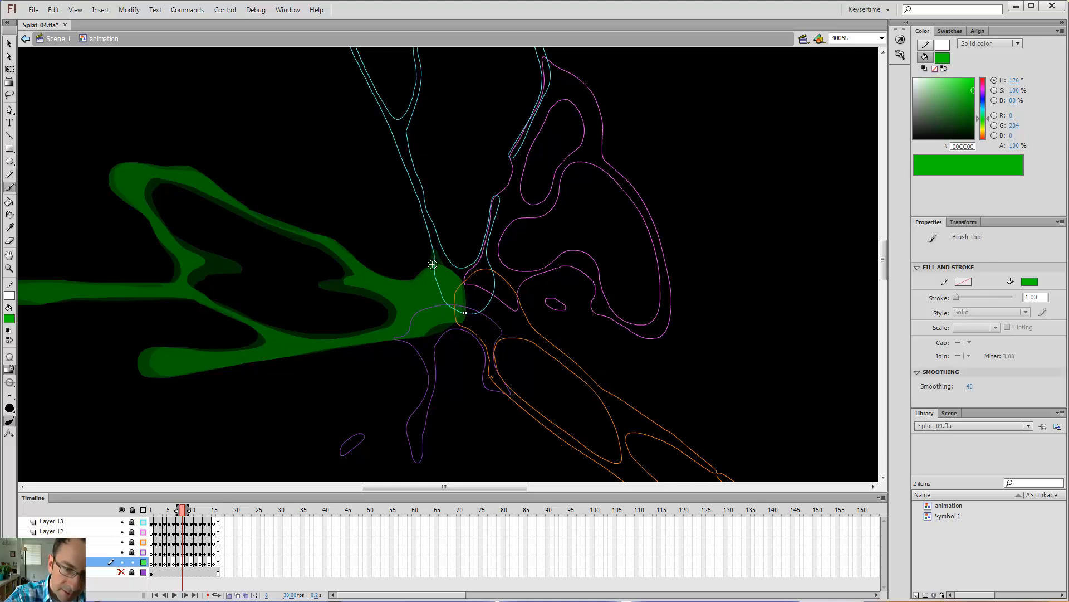
key(period)
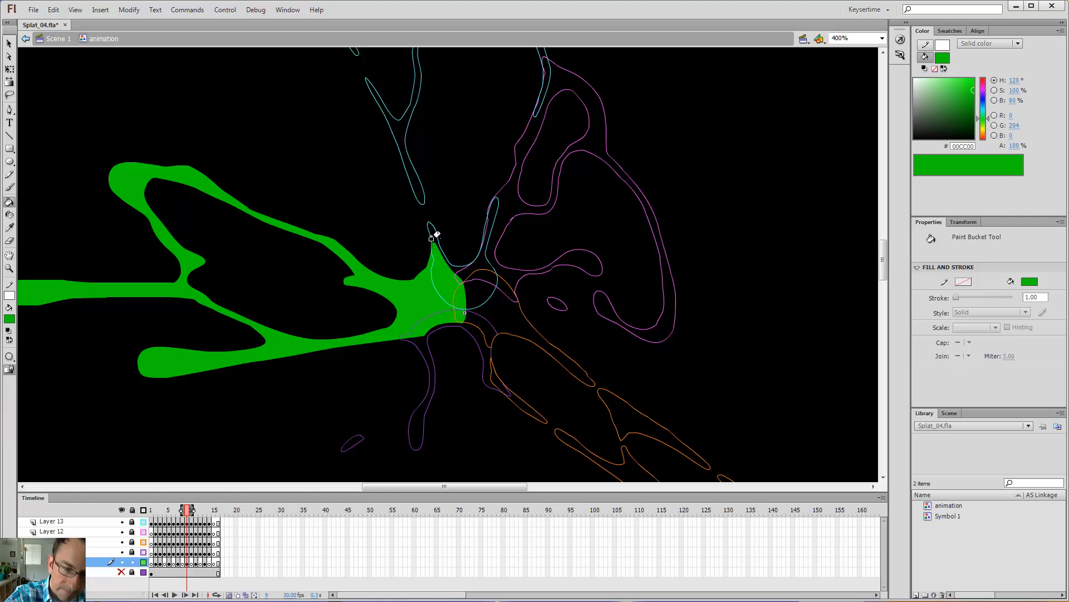
key(e)
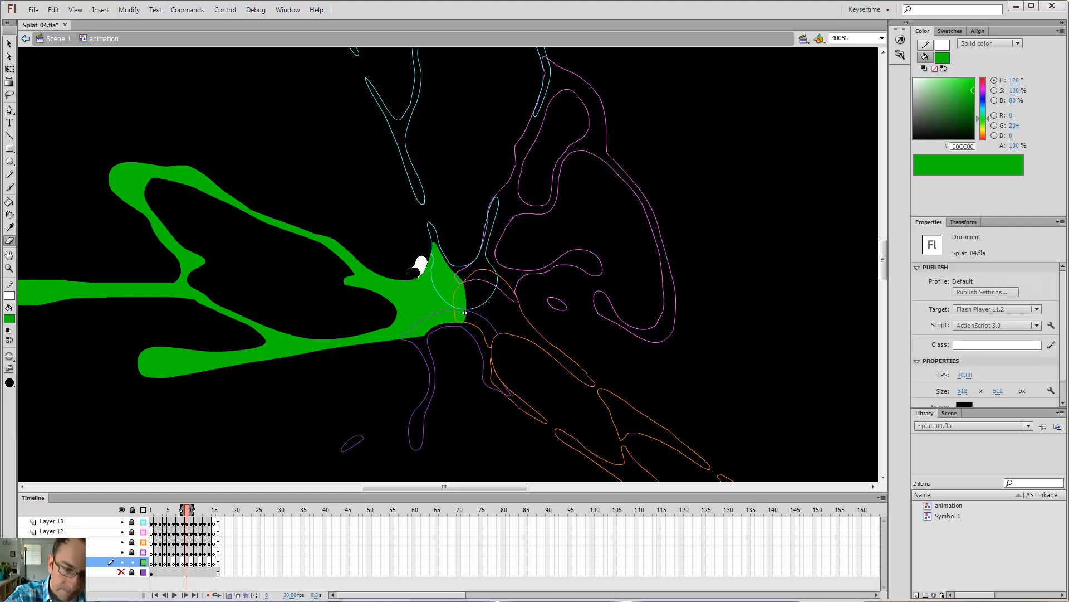
Brush a pointed tip from the top of the splat's head toward the small cyan droplet on frame 11 and fill it with green
key(period)
key(b)
key(period)
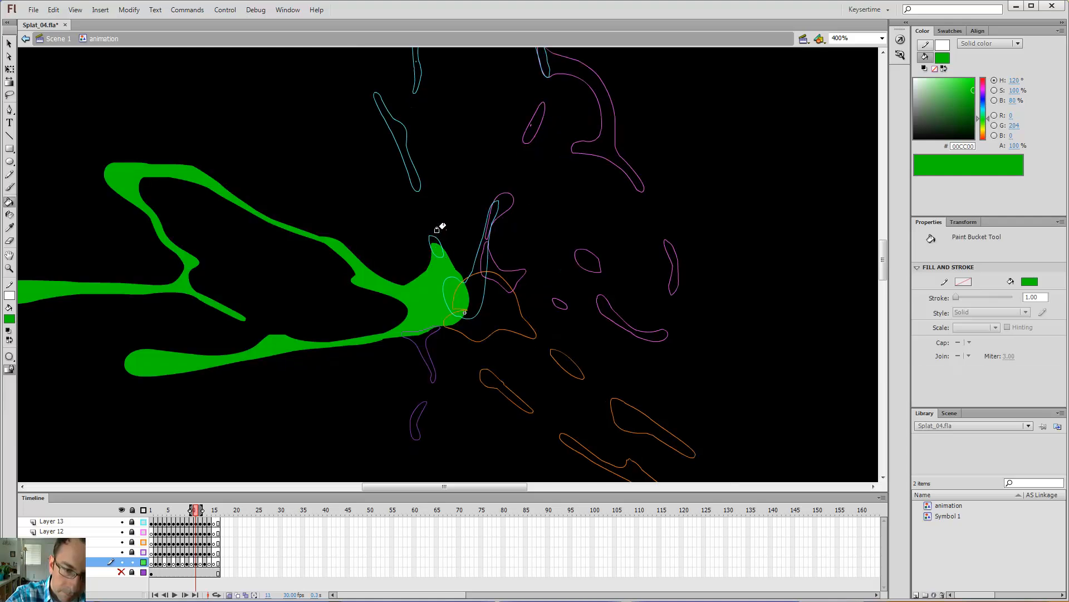
Look through the frames after frame 11 to examine how the splat's head continues without a pointed tip
key(period)
key(period)
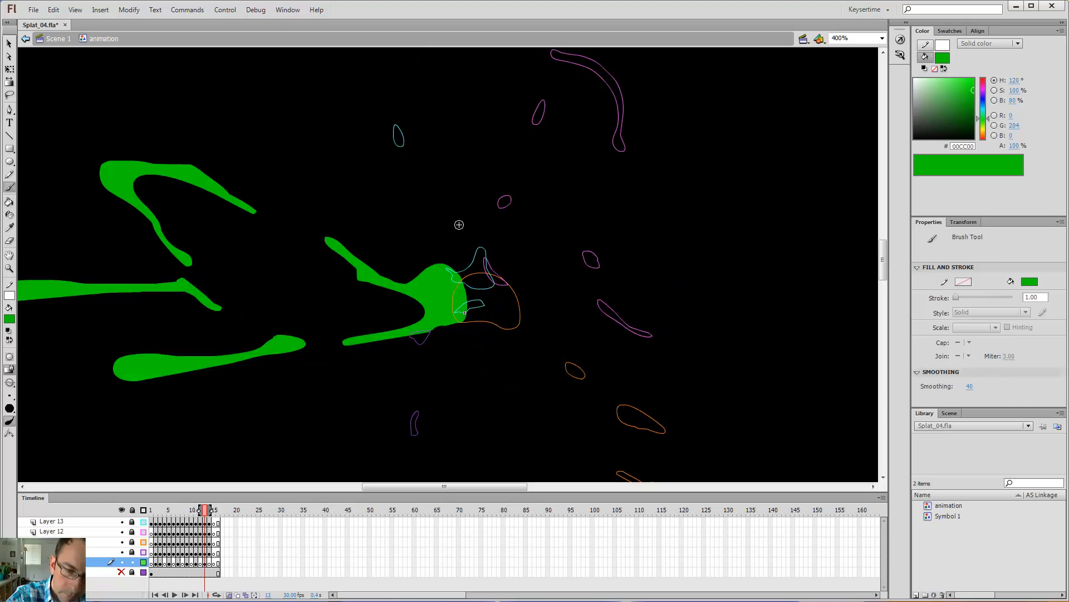
key(period)
key(period)
key(comma)
key(comma)
key(comma)
key(comma)
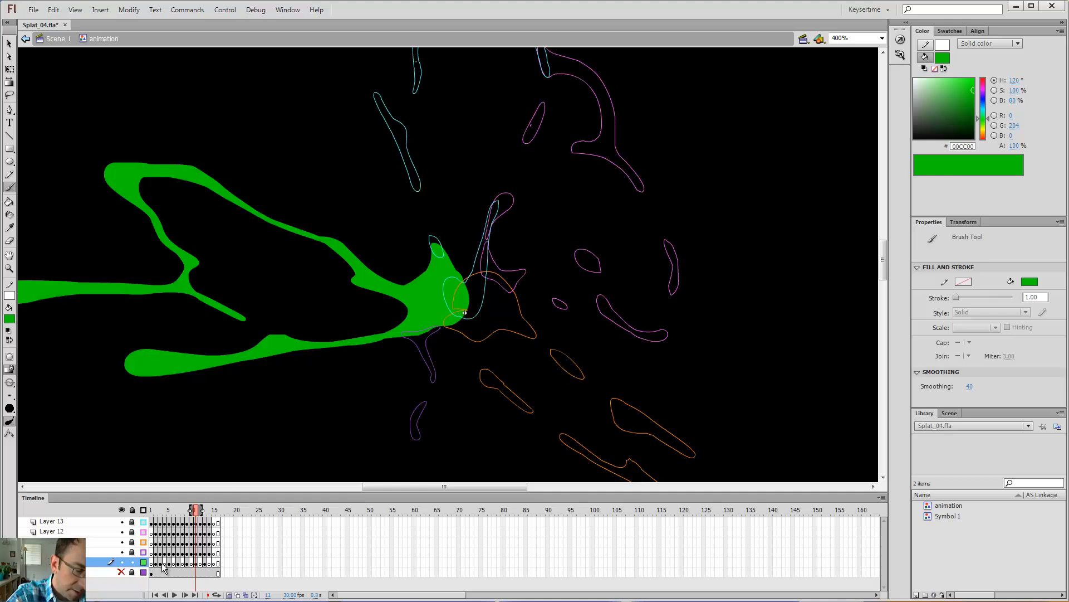
On frame 4, brush the green splat's full outer outline between the onion-skinned neighbours, from the pointed tip around all three arms
click(166, 563)
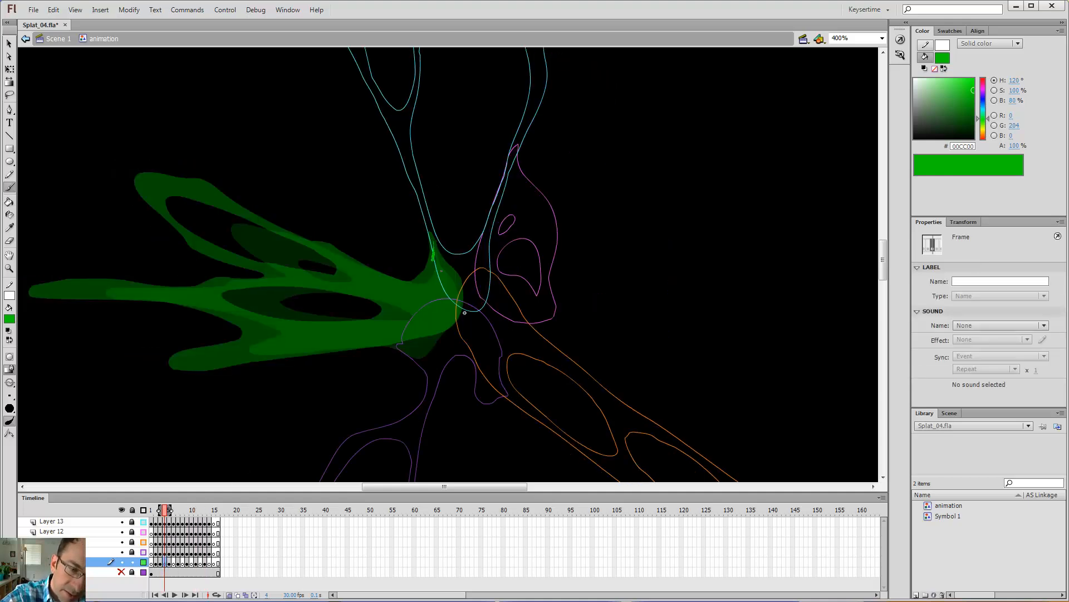
drag(406, 290, 294, 233)
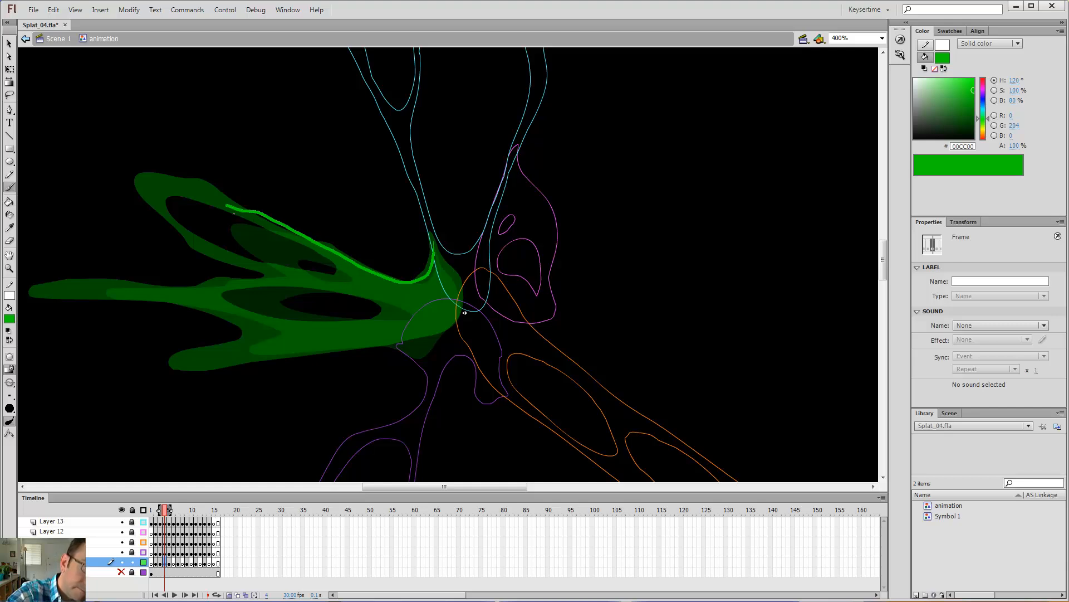
mouse_move(234, 214)
mouse_down()
mouse_move(202, 205)
mouse_move(206, 232)
mouse_move(235, 253)
mouse_up()
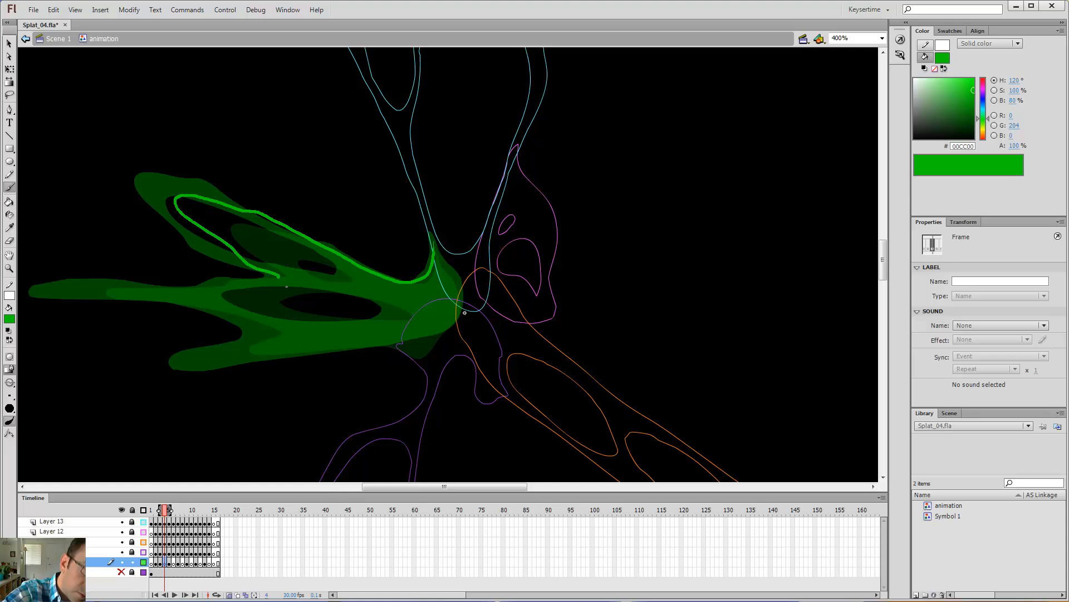
mouse_move(274, 287)
mouse_down()
mouse_move(131, 294)
mouse_move(132, 307)
mouse_move(279, 343)
mouse_move(208, 369)
mouse_move(402, 353)
mouse_move(432, 337)
mouse_up()
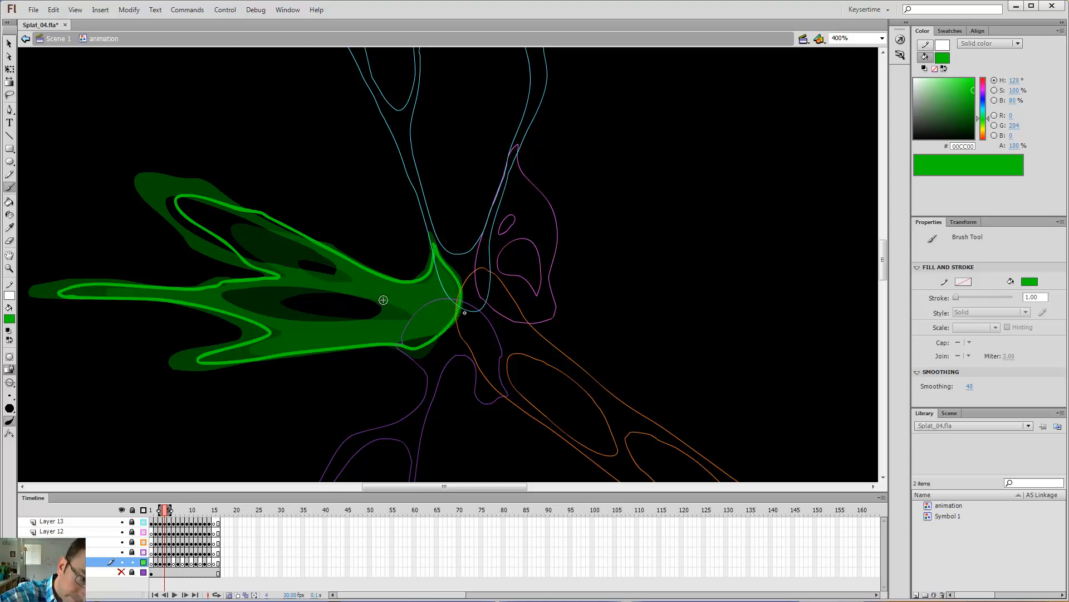
Outline the two inner holes of the splat on frame 4 and fill the body between the outlines with green
mouse_move(382, 301)
mouse_down()
mouse_move(291, 299)
mouse_move(257, 310)
mouse_move(319, 328)
mouse_move(410, 325)
mouse_move(386, 301)
mouse_up()
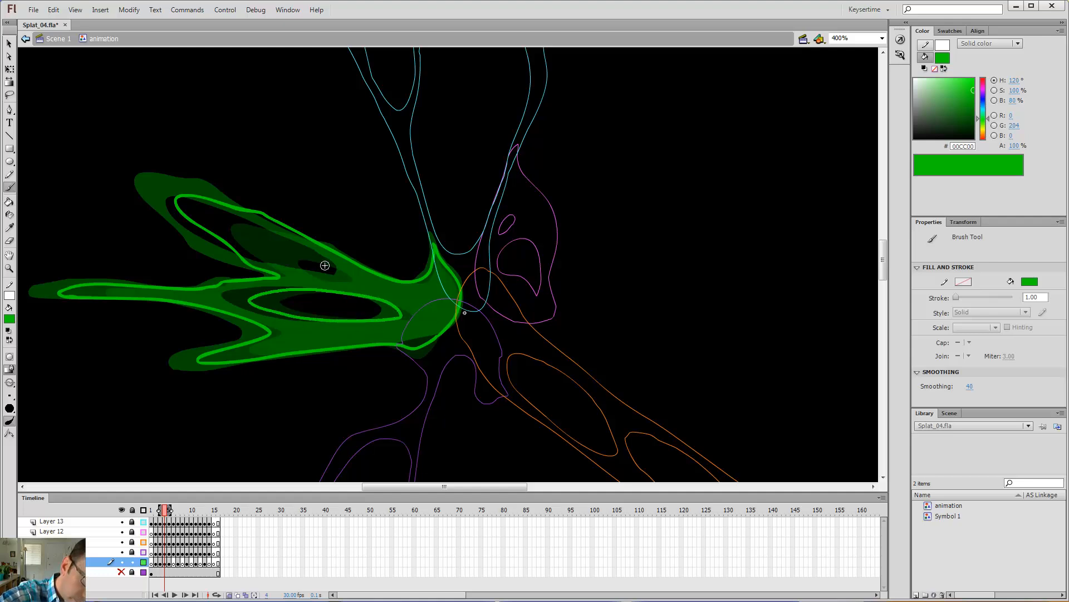
mouse_move(333, 262)
mouse_down()
mouse_move(348, 275)
mouse_move(300, 282)
mouse_move(257, 255)
mouse_move(289, 247)
mouse_move(340, 270)
mouse_up()
key(k)
click(418, 303)
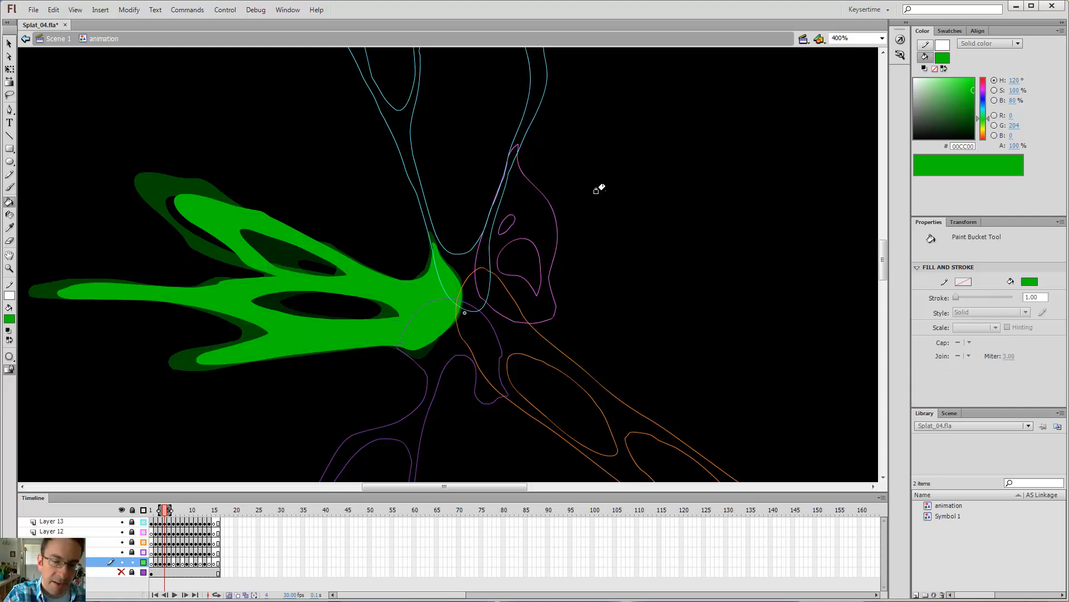
On frame 6, brush the outline from the head's pointed tip along the upper arm, around its end and back to the middle arm
key(period)
key(period)
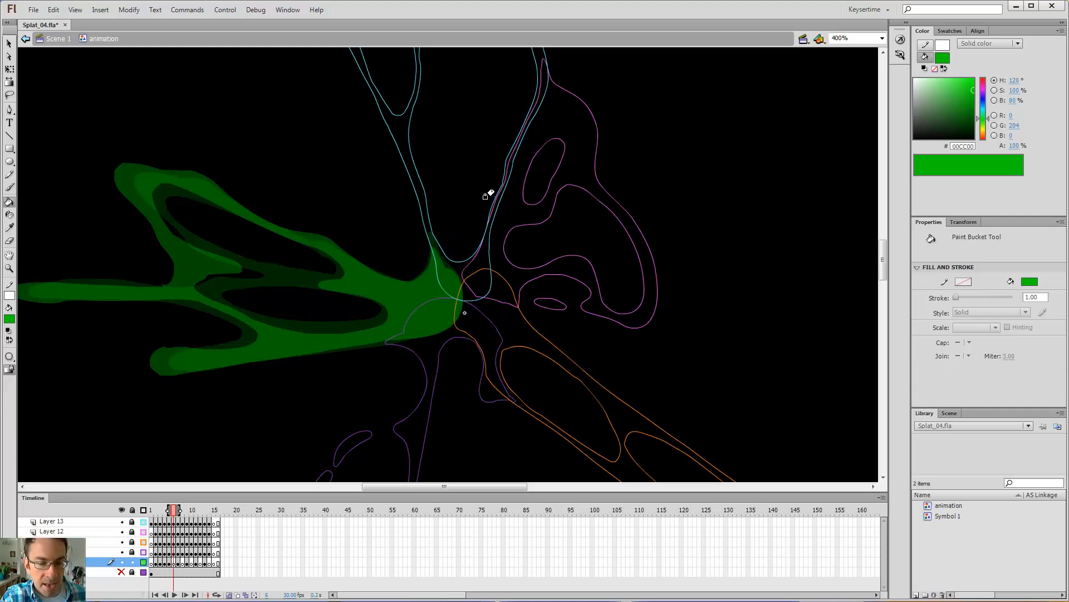
key(b)
mouse_move(433, 244)
mouse_down()
mouse_move(437, 278)
mouse_move(420, 292)
mouse_move(368, 275)
mouse_move(345, 243)
mouse_move(375, 273)
mouse_move(330, 241)
mouse_move(365, 273)
mouse_move(338, 250)
mouse_up()
key(ctrl+z)
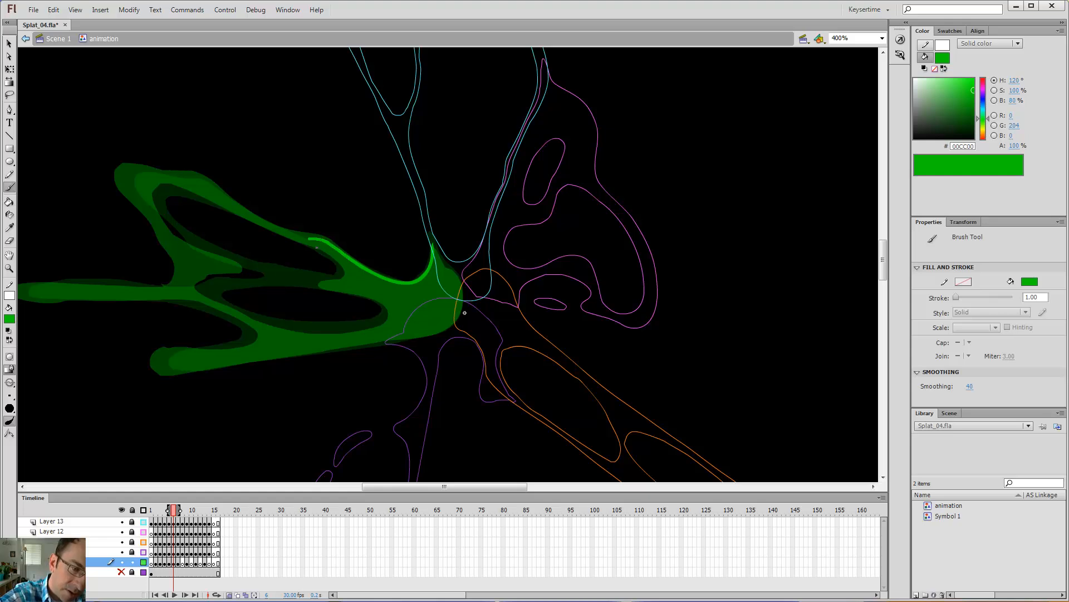
drag(276, 231, 254, 219)
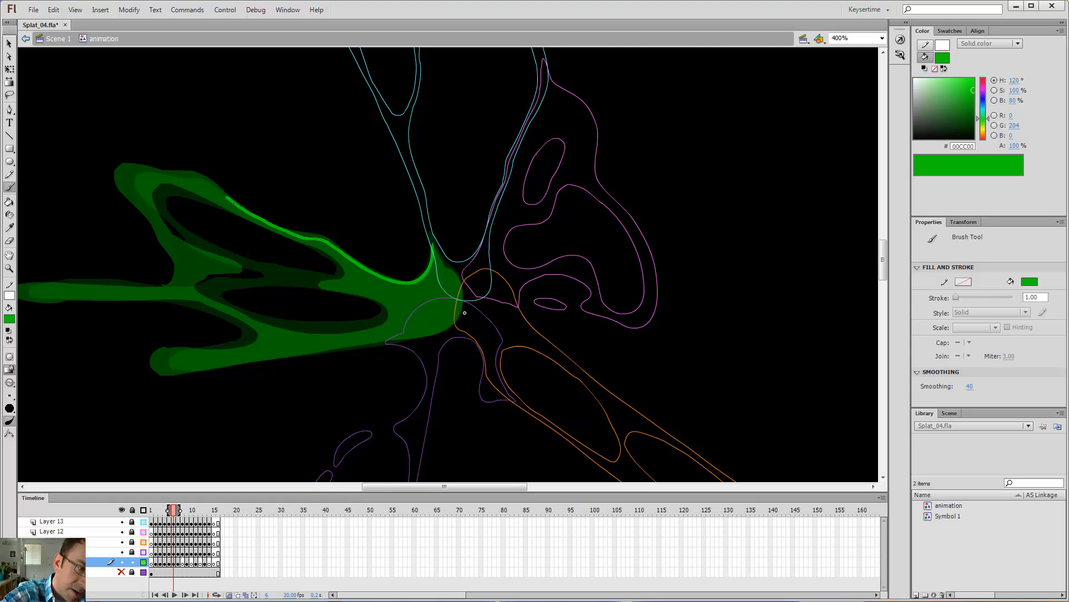
mouse_move(202, 185)
mouse_down()
mouse_move(162, 179)
mouse_move(142, 202)
mouse_move(179, 261)
mouse_up()
key(e)
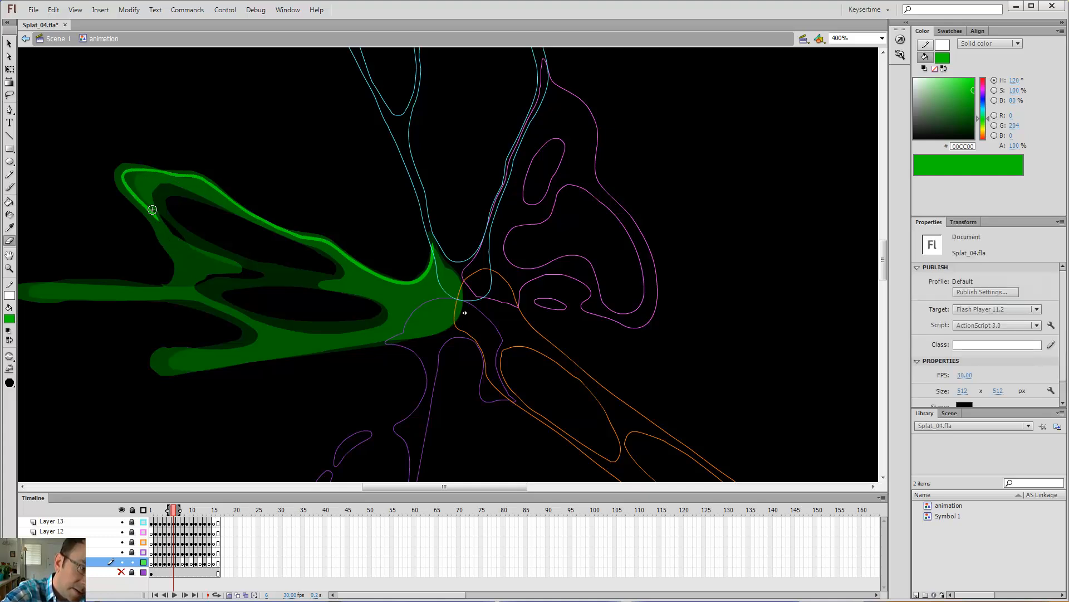
key(b)
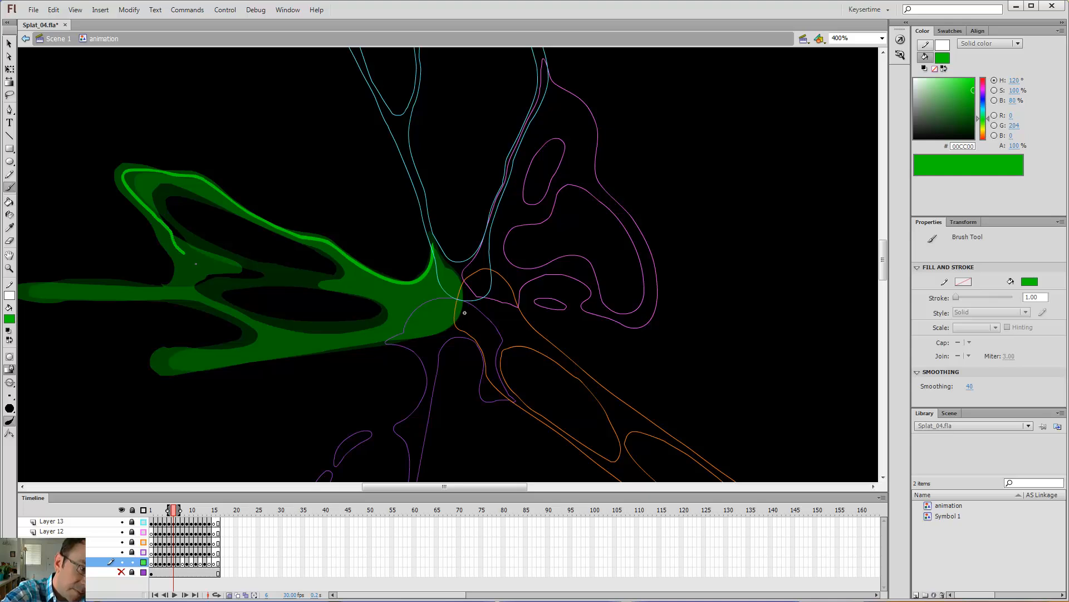
mouse_move(195, 264)
mouse_down()
mouse_move(225, 281)
mouse_move(202, 292)
mouse_move(167, 284)
mouse_up()
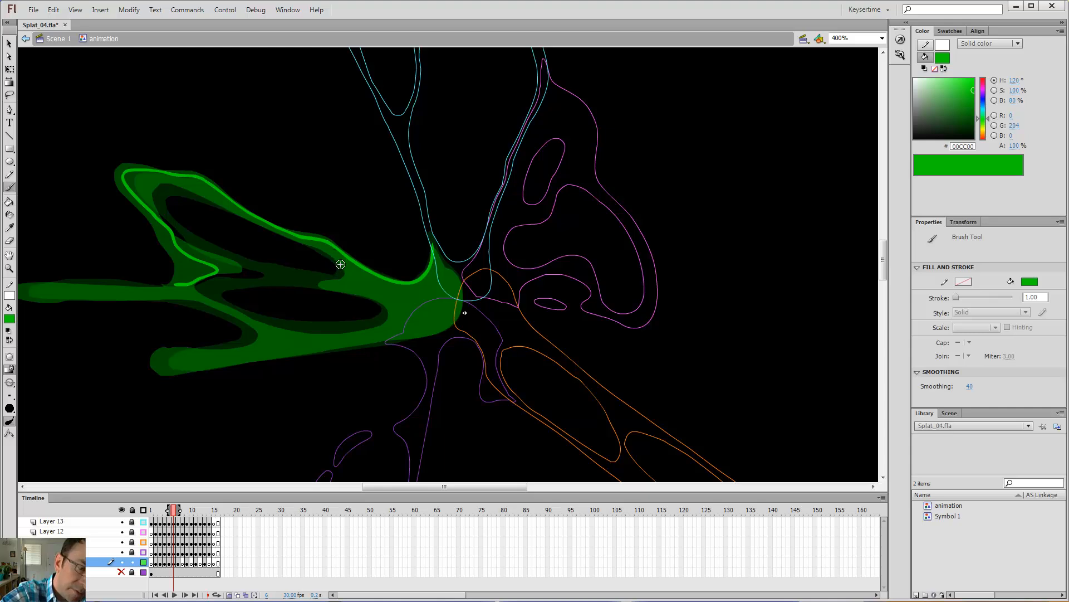
Brush the edge of the splat's inner opening on frame 6, including the two barbs that nearly meet across it
mouse_move(337, 263)
mouse_down()
mouse_move(171, 199)
mouse_move(167, 216)
mouse_move(201, 249)
mouse_move(289, 285)
mouse_move(195, 295)
mouse_up()
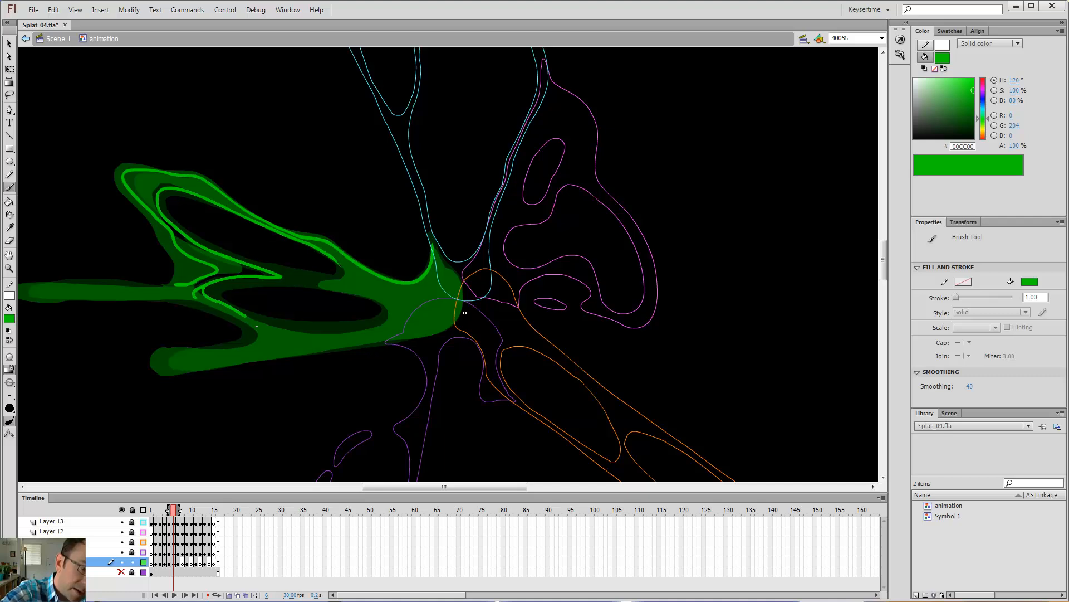
mouse_move(257, 326)
mouse_down()
mouse_move(344, 340)
mouse_move(391, 312)
mouse_up()
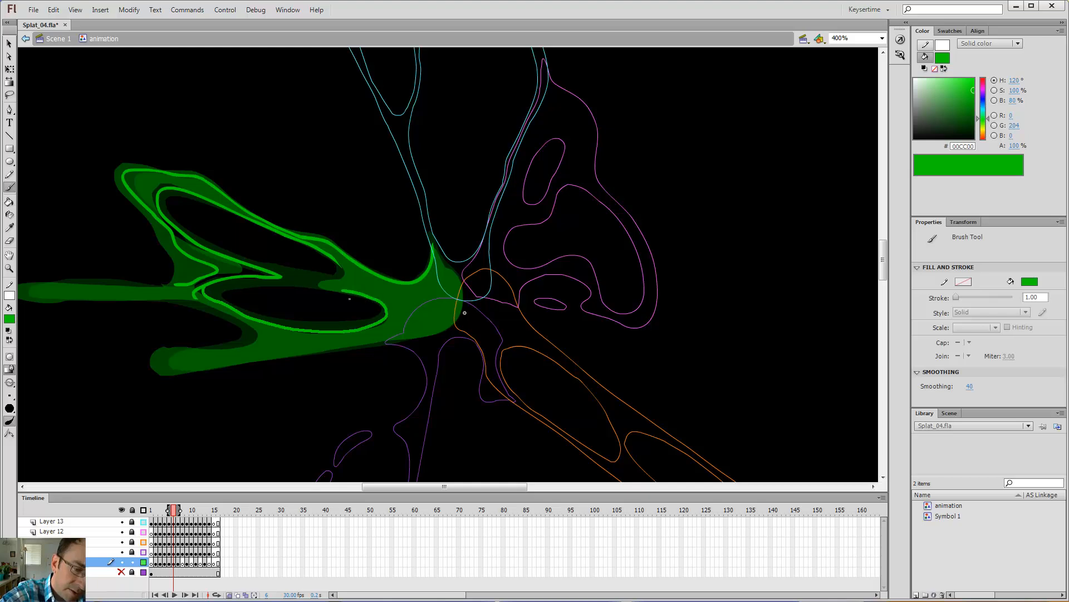
drag(309, 289, 344, 269)
Outline the right side of the head, the lower arm and the middle arm on frame 6 to close the splat's contour
drag(441, 262, 441, 250)
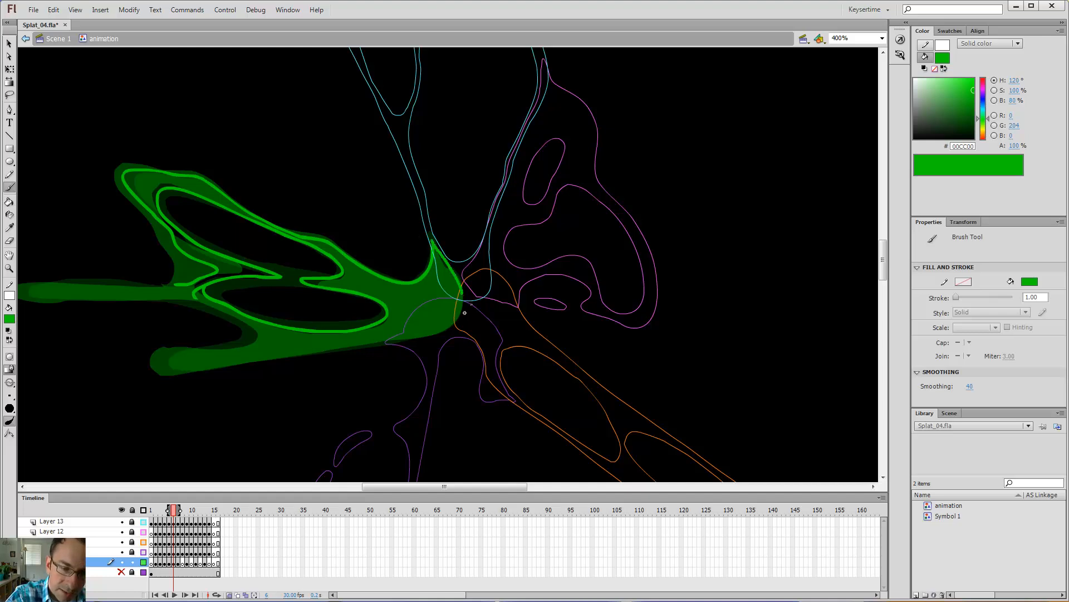
drag(450, 340, 219, 377)
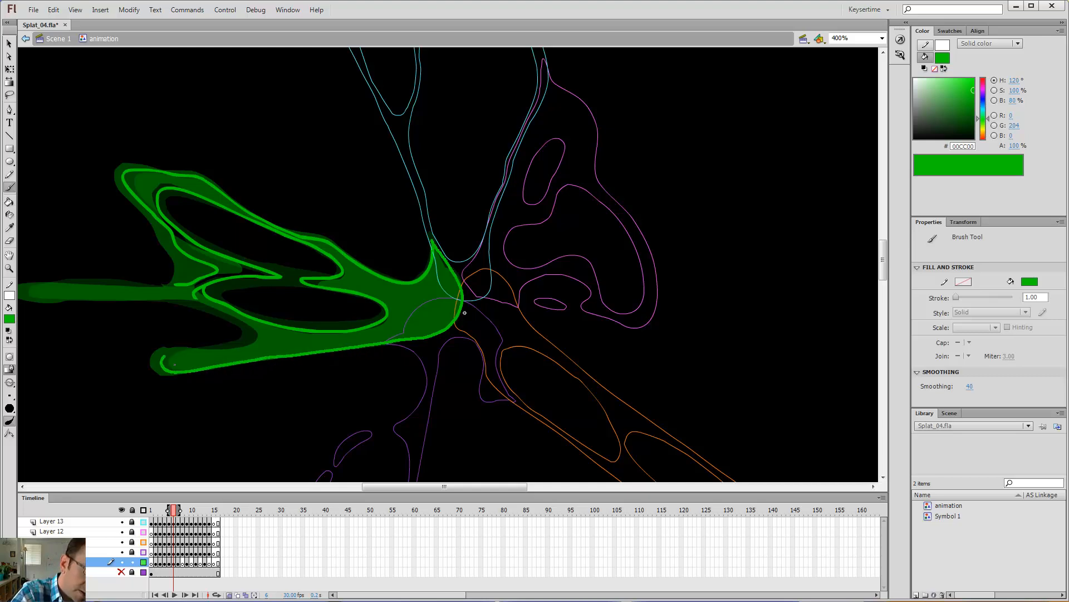
mouse_move(229, 356)
mouse_down()
mouse_move(259, 342)
mouse_move(248, 331)
mouse_move(170, 307)
mouse_up()
drag(269, 301, 444, 316)
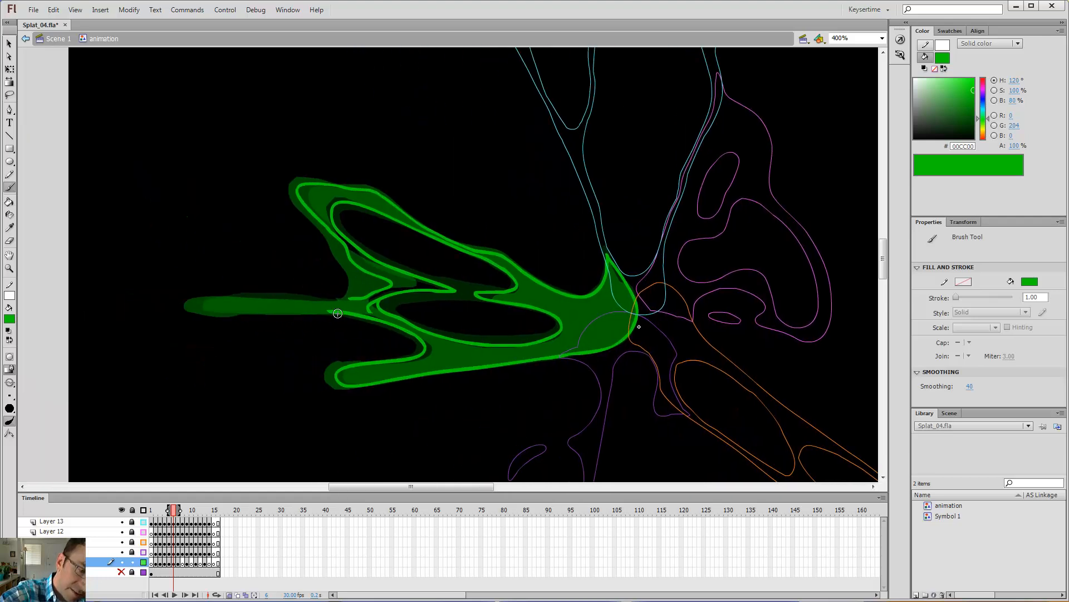
drag(347, 320, 209, 319)
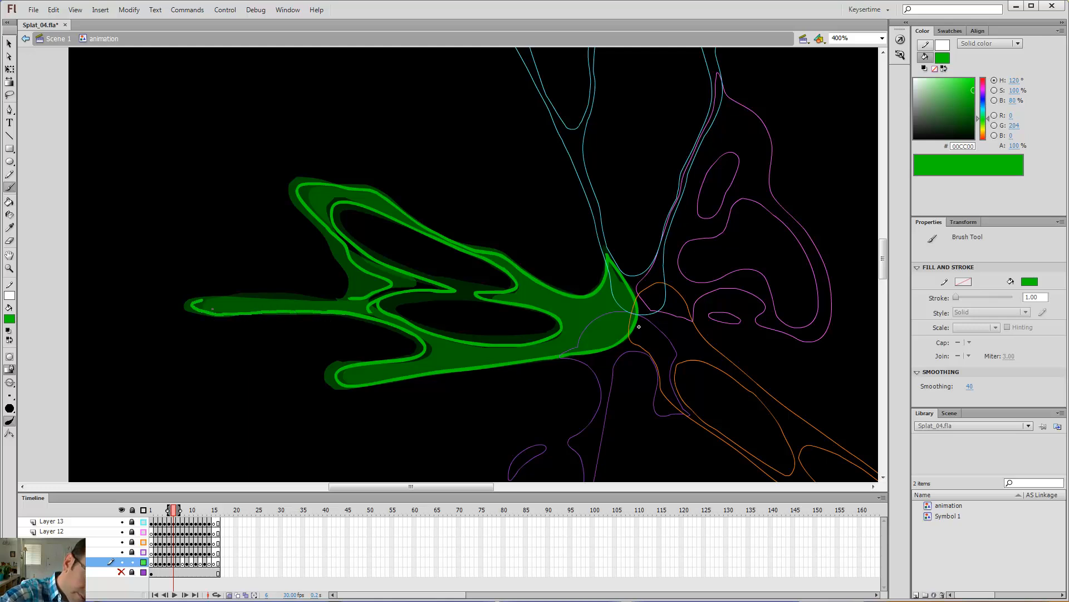
mouse_move(207, 299)
mouse_down()
mouse_move(340, 303)
mouse_move(367, 290)
mouse_up()
Fill the splat on frame 6 with green, erase the excess above the middle arm's base and compare it with the neighbouring frames
key(e)
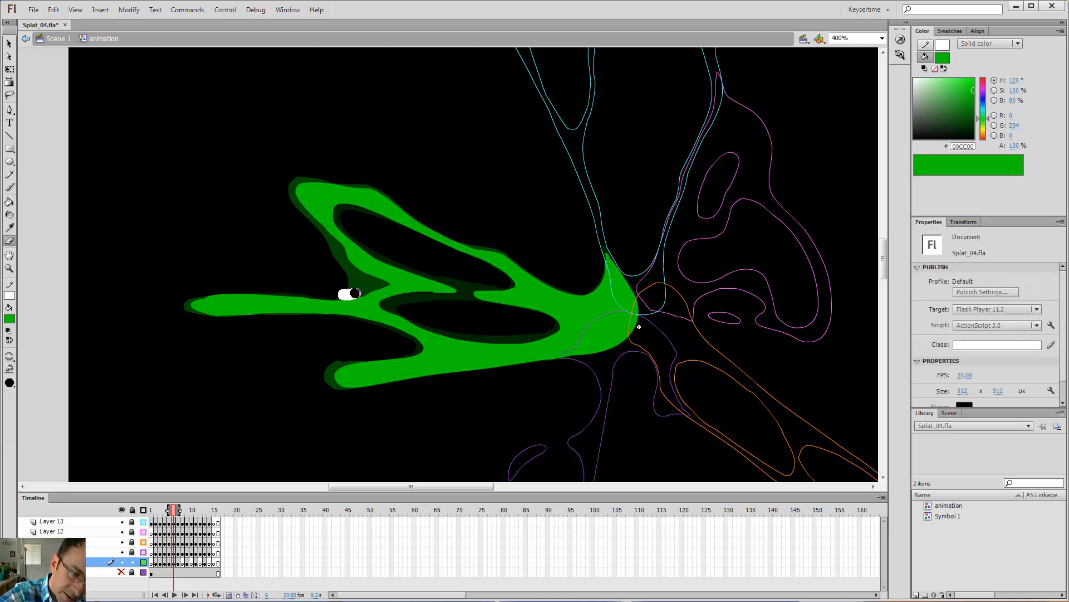
key(comma)
key(period)
key(period)
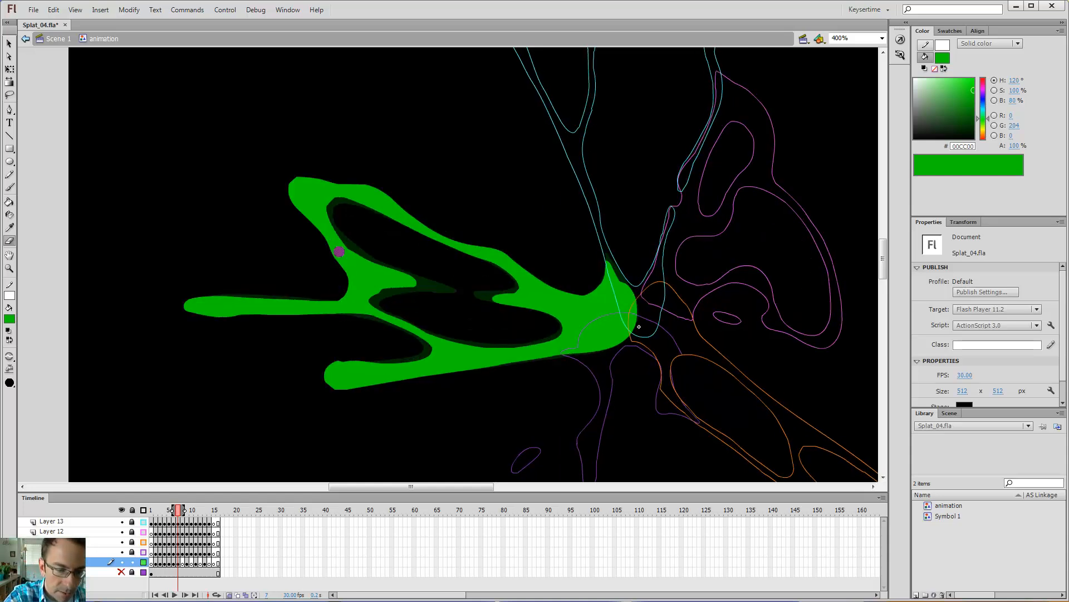
key(comma)
On frame 8, brush the outline from the head's pointed tip along the upper arm, around its end and down to the middle arm
key(period)
key(period)
key(b)
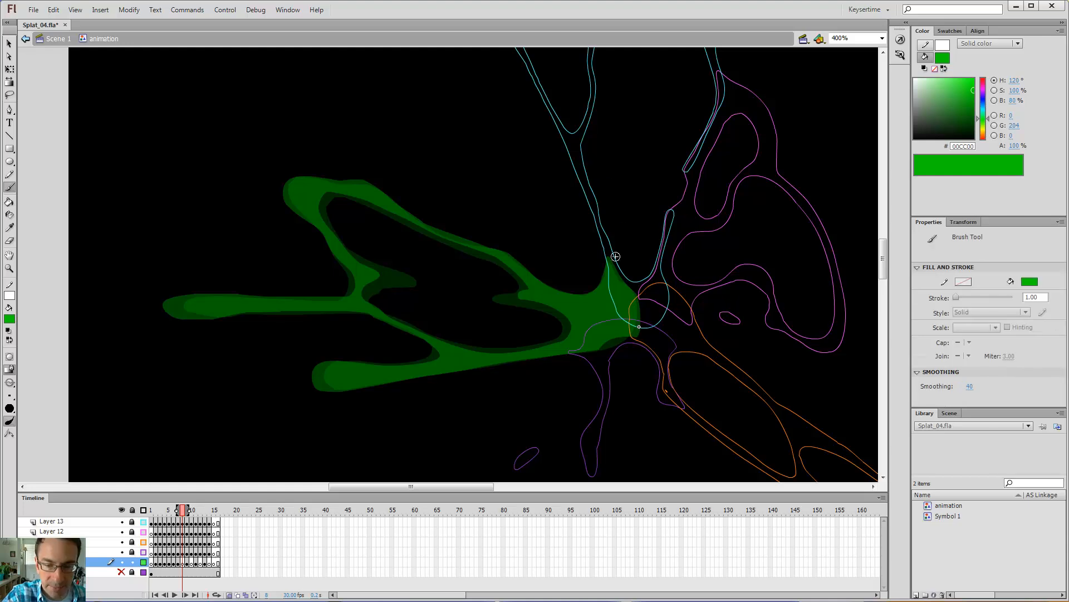
drag(610, 262, 609, 273)
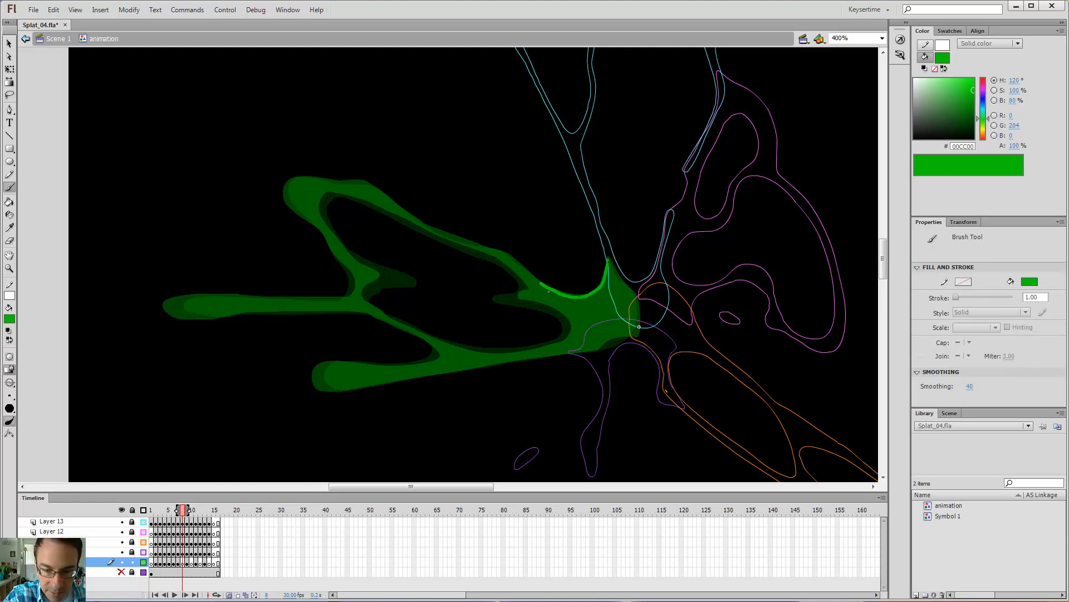
mouse_move(529, 273)
mouse_down()
mouse_move(443, 239)
mouse_move(374, 193)
mouse_move(309, 186)
mouse_move(305, 217)
mouse_up()
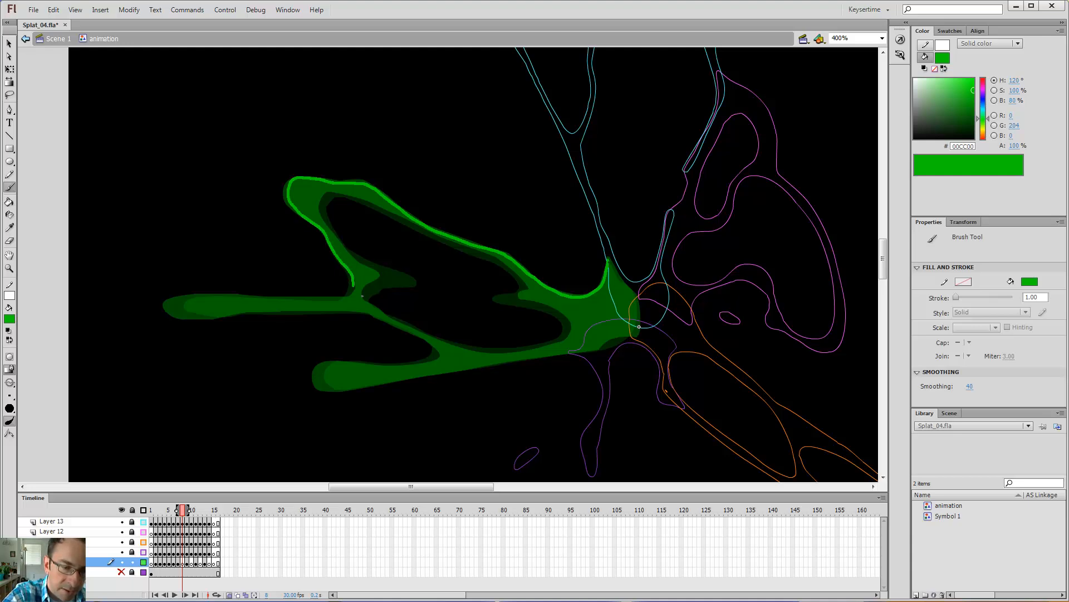
drag(353, 287, 347, 296)
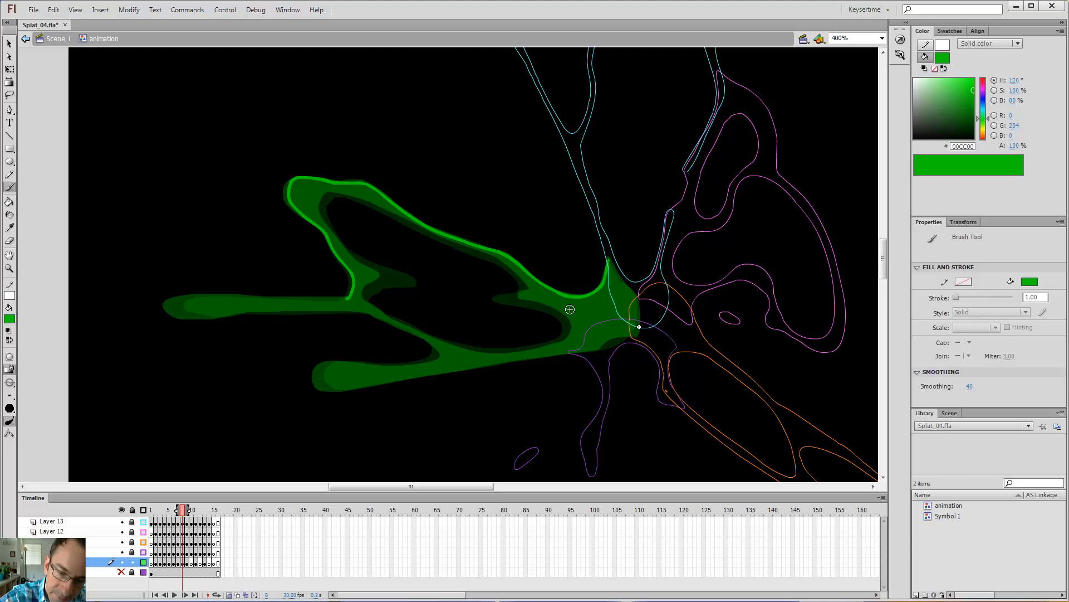
Outline the head's right side, the lower arm and the middle arm on frame 8 to close the outer contour
drag(610, 260, 638, 309)
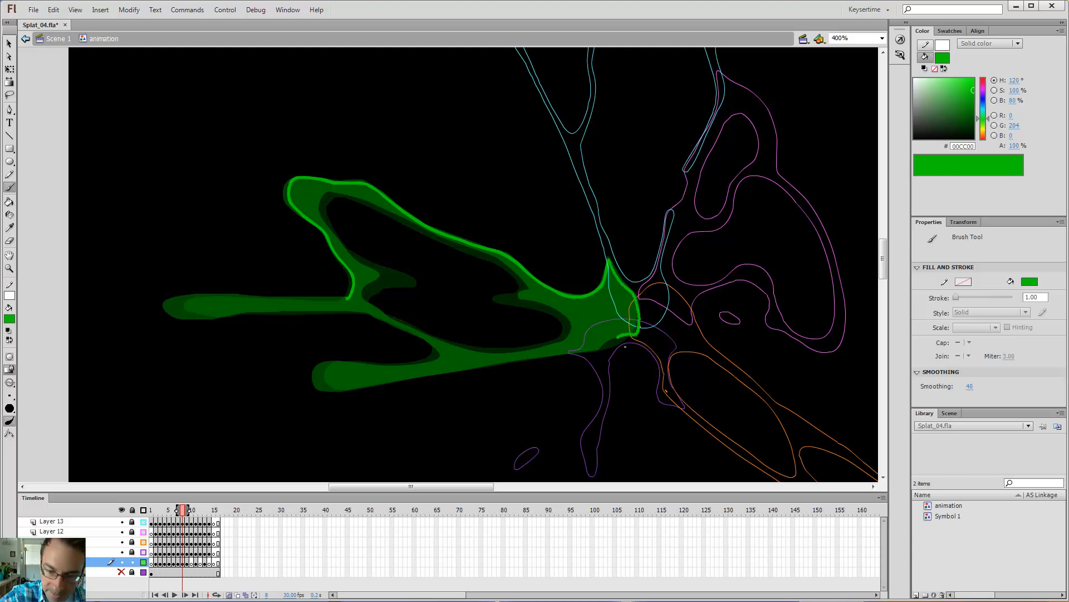
drag(611, 356, 336, 395)
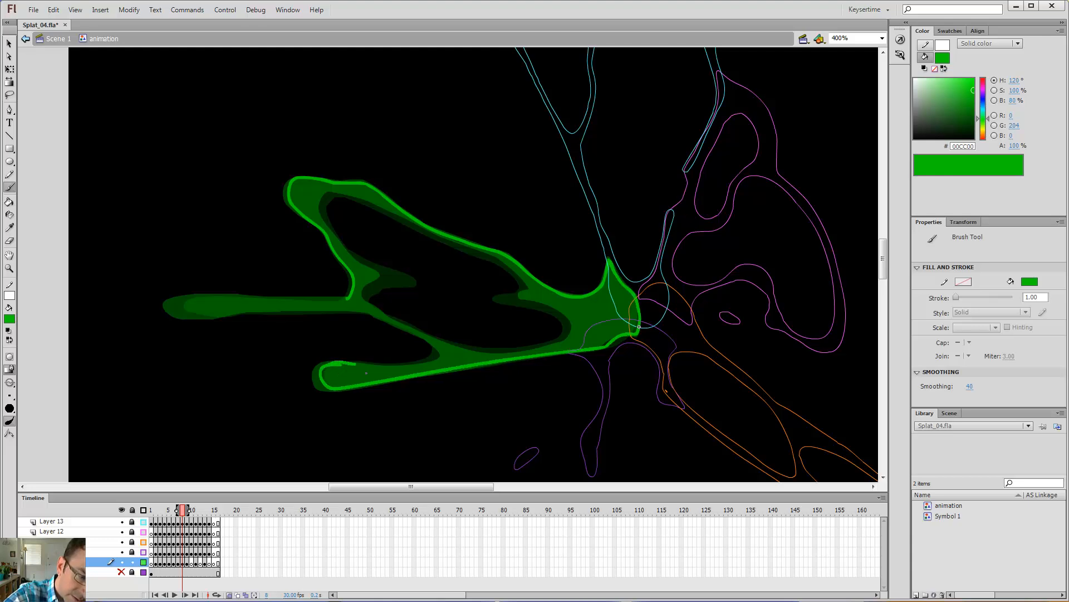
mouse_move(389, 374)
mouse_down()
mouse_move(440, 370)
mouse_move(445, 357)
mouse_move(366, 319)
mouse_move(208, 326)
mouse_move(181, 316)
mouse_move(224, 305)
mouse_move(350, 304)
mouse_up()
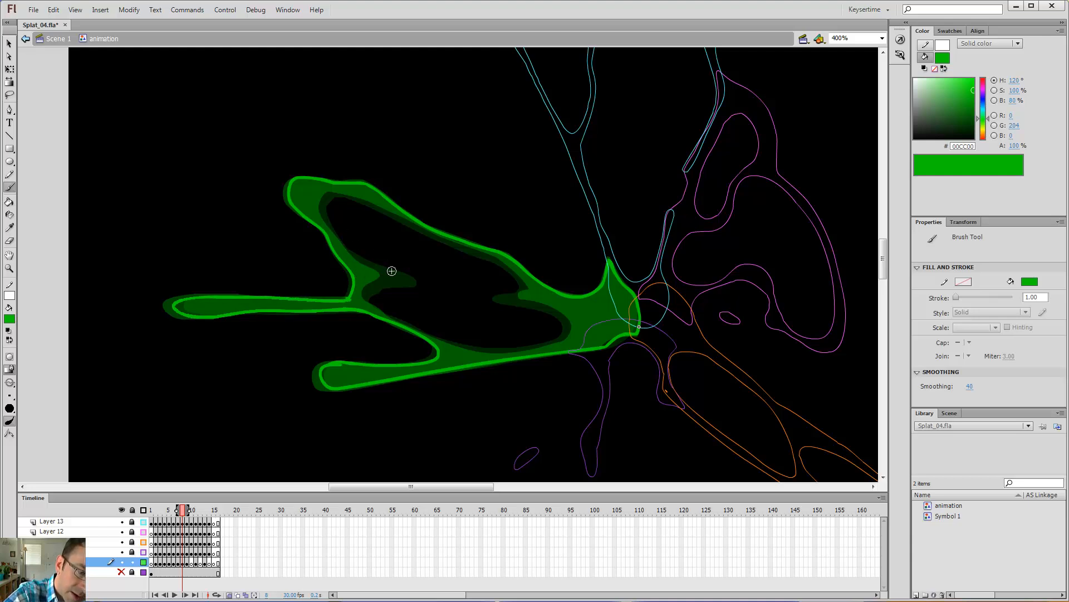
Outline the large inner opening with its two barbs on frame 8 and fill the splat's body with green
drag(569, 324, 520, 302)
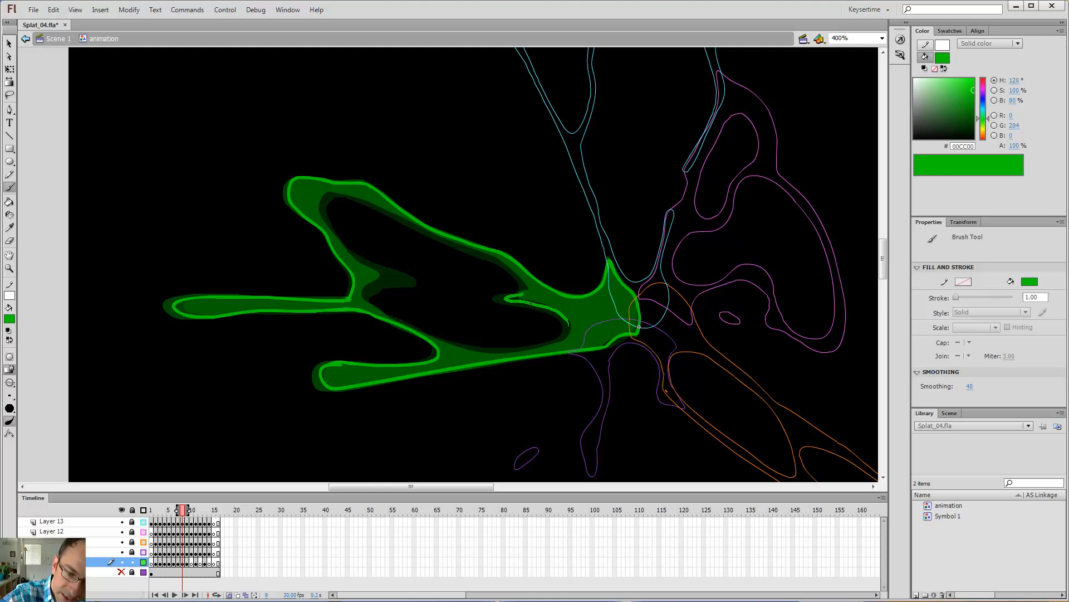
mouse_move(533, 297)
mouse_down()
mouse_move(364, 207)
mouse_move(340, 201)
mouse_move(329, 212)
mouse_move(353, 257)
mouse_move(408, 285)
mouse_move(374, 305)
mouse_move(393, 324)
mouse_move(374, 301)
mouse_move(442, 348)
mouse_move(513, 361)
mouse_move(568, 351)
mouse_up()
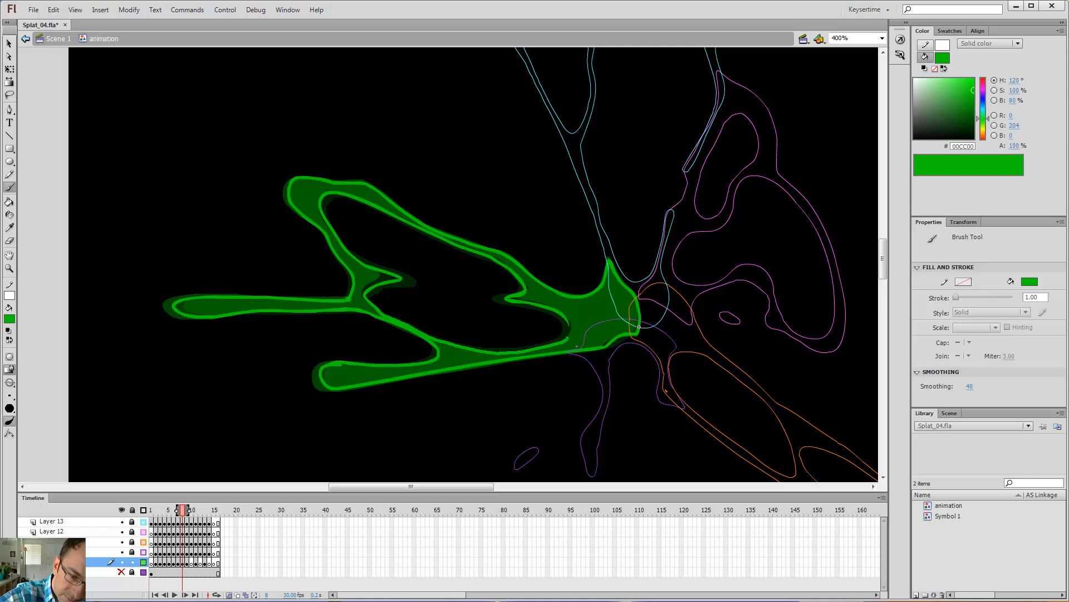
key(k)
click(567, 309)
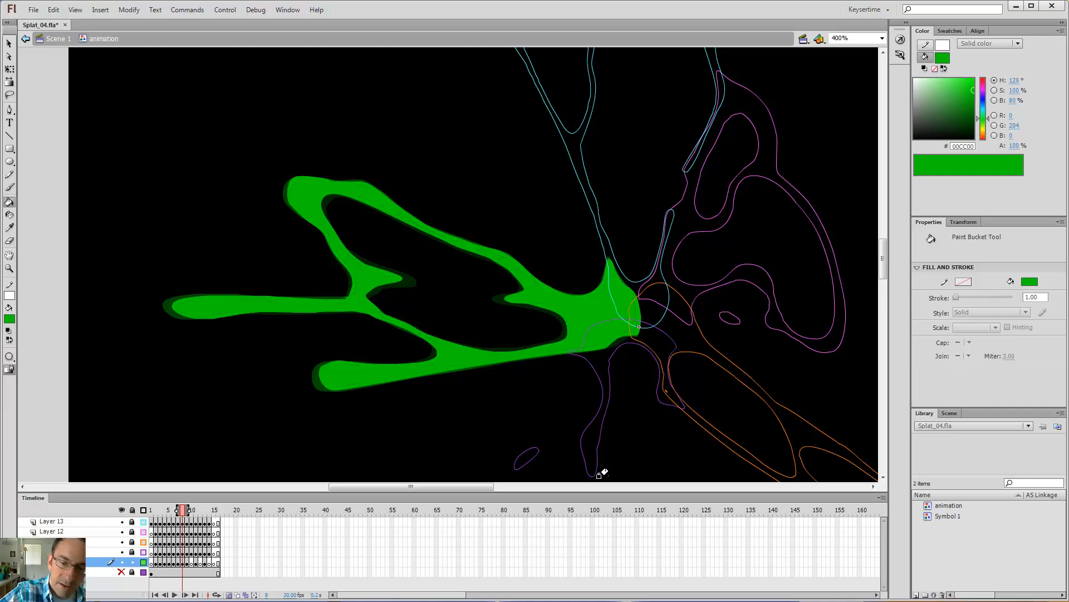
On frame 10, outline the splat's head, inner barb and lower arm, and fill them with green
key(period)
key(period)
key(b)
mouse_move(612, 274)
mouse_down()
mouse_move(608, 259)
mouse_move(635, 291)
mouse_up()
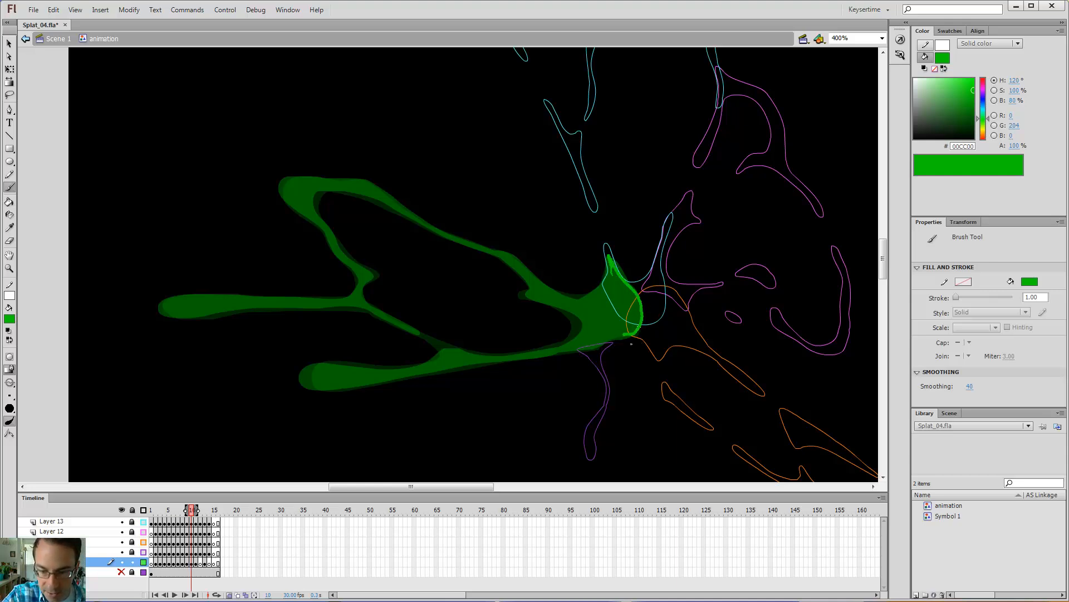
mouse_move(631, 344)
mouse_down()
mouse_move(380, 390)
mouse_move(359, 372)
mouse_move(430, 383)
mouse_move(335, 389)
mouse_up()
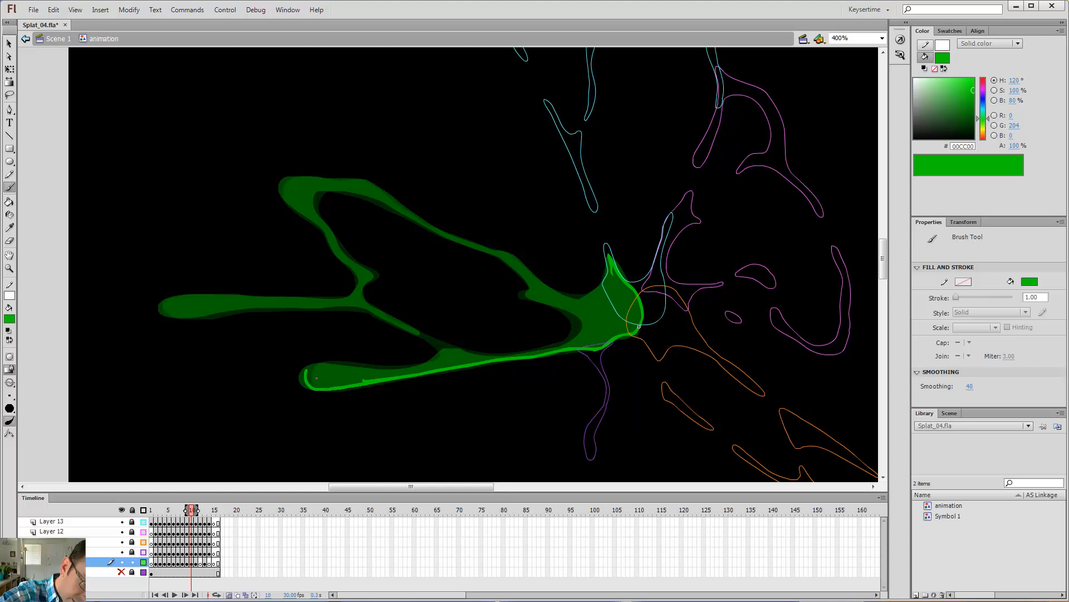
drag(336, 364, 444, 360)
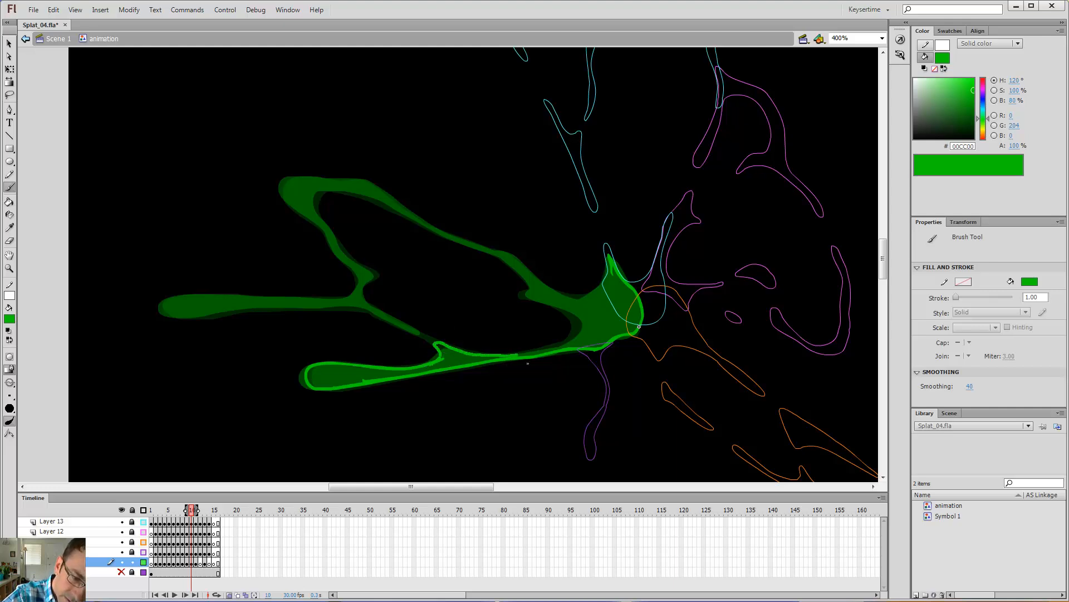
mouse_move(545, 361)
mouse_down()
mouse_move(566, 354)
mouse_move(572, 319)
mouse_move(532, 304)
mouse_up()
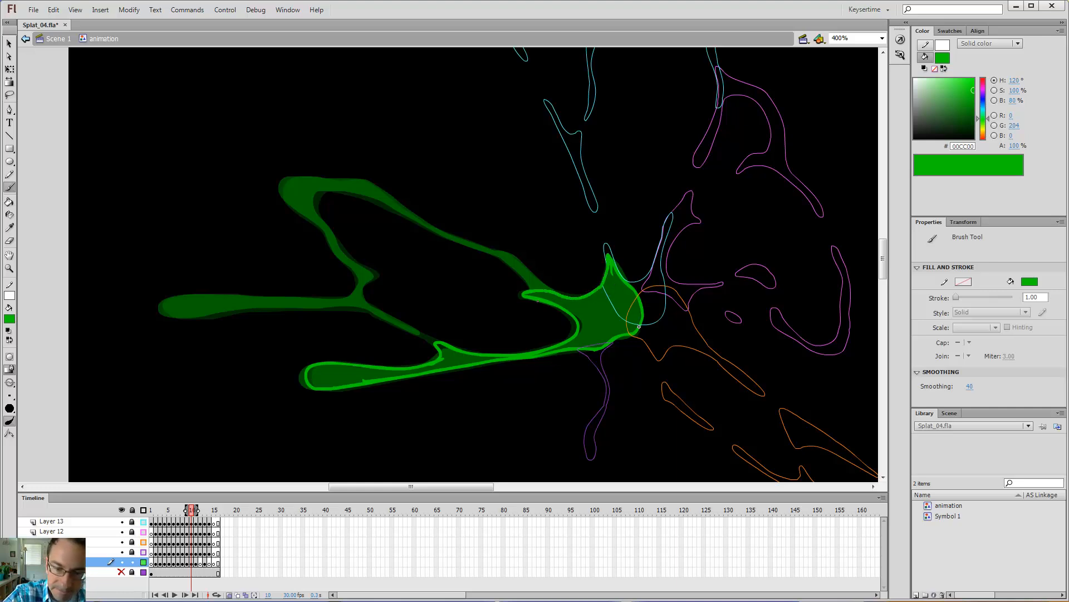
key(k)
click(585, 341)
click(453, 356)
Outline the upper arm on frame 10 down to its junction with the middle arm, including the thin lower branch, and fill it with green
key(b)
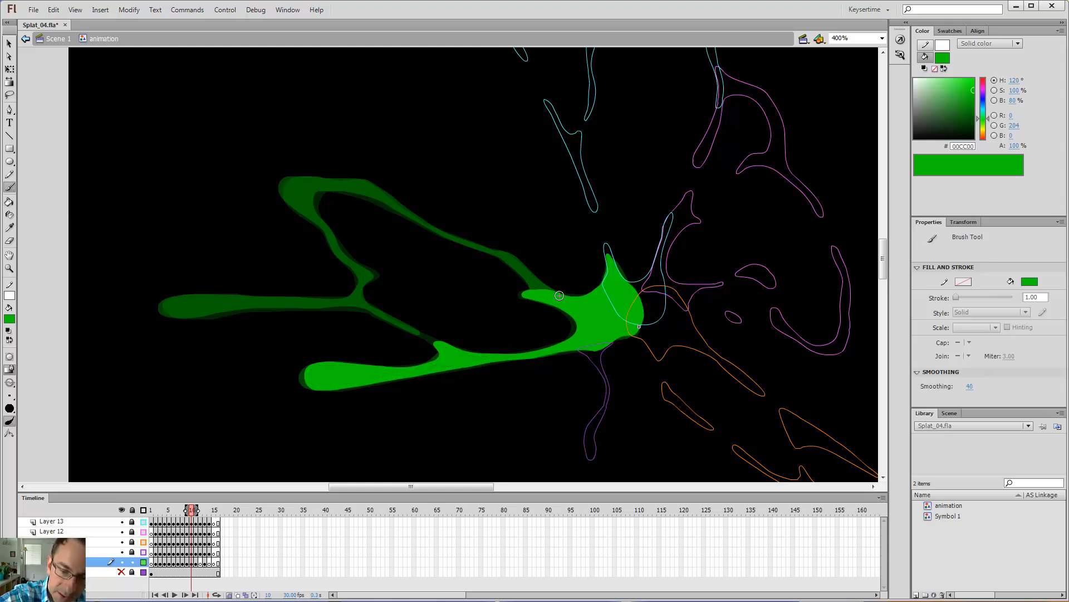
mouse_move(549, 291)
mouse_down()
mouse_move(516, 262)
mouse_move(440, 238)
mouse_move(372, 190)
mouse_move(296, 190)
mouse_move(293, 206)
mouse_move(357, 288)
mouse_up()
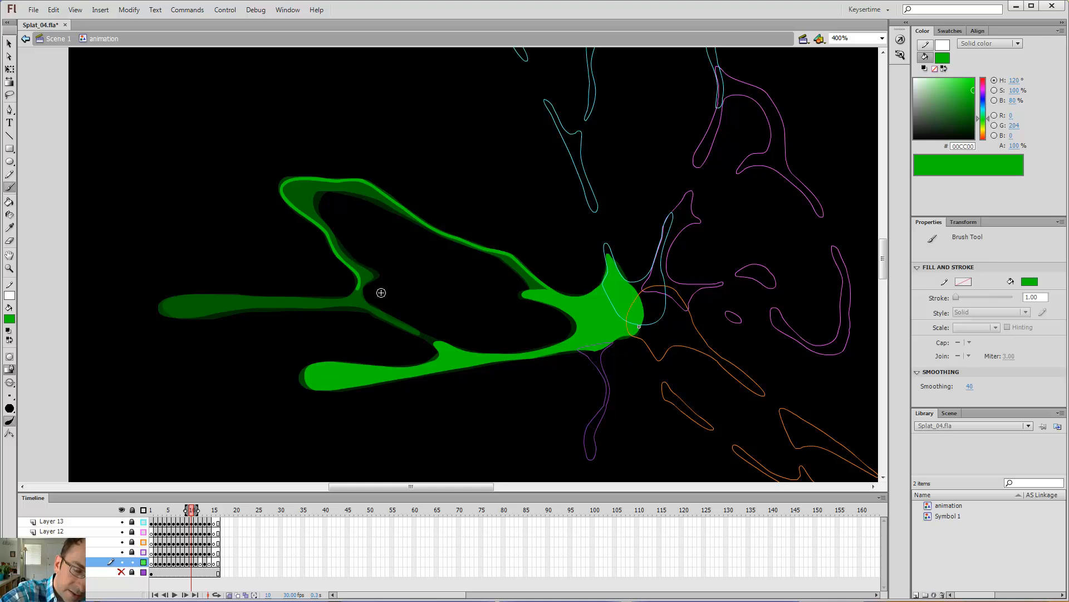
mouse_move(403, 327)
mouse_down()
mouse_move(431, 345)
mouse_move(399, 328)
mouse_up()
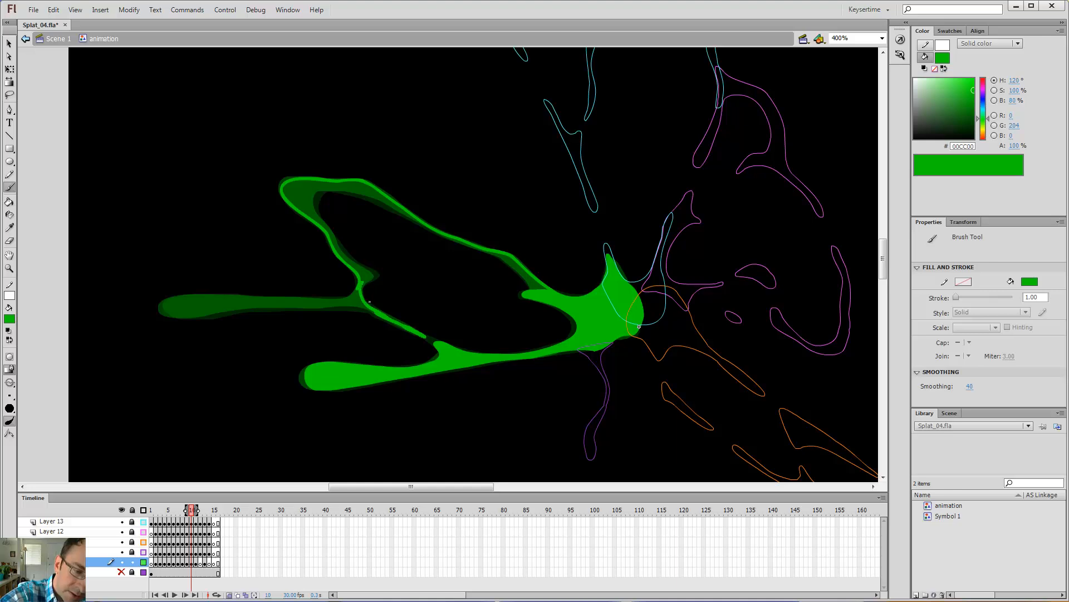
mouse_move(369, 273)
mouse_down()
mouse_move(324, 220)
mouse_move(331, 200)
mouse_move(428, 231)
mouse_up()
key(ctrl+z)
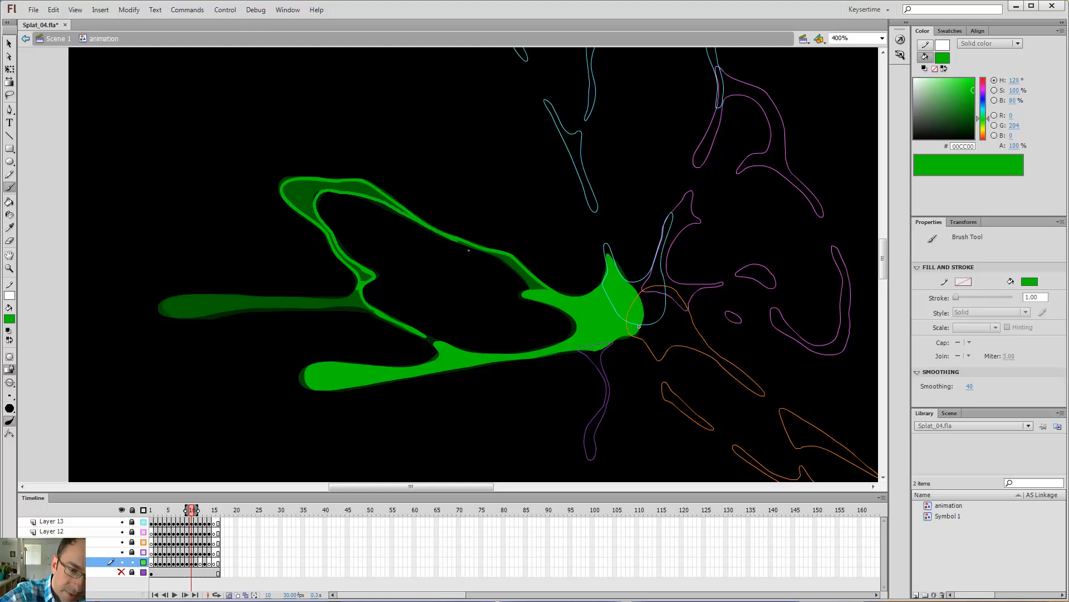
drag(505, 262, 532, 283)
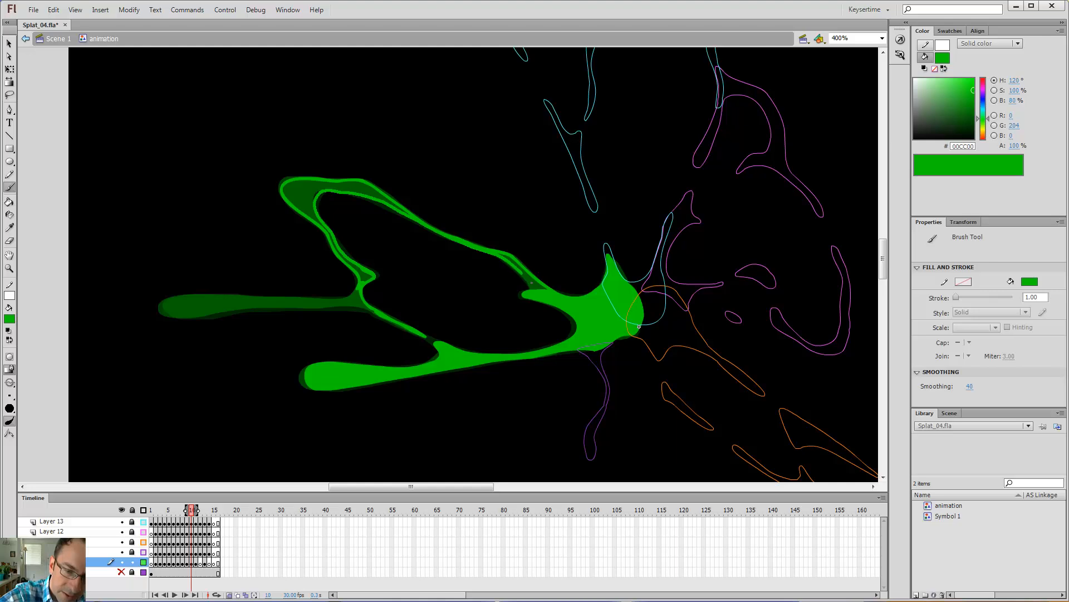
key(k)
click(352, 181)
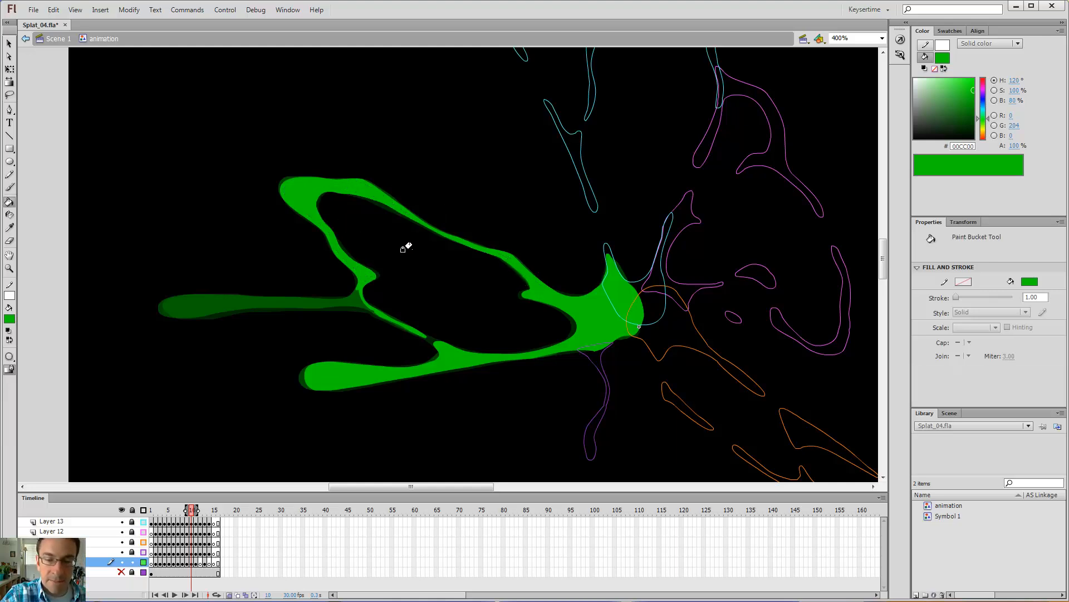
Outline the middle arm on frame 10 around its rounded end and fill it with green
key(b)
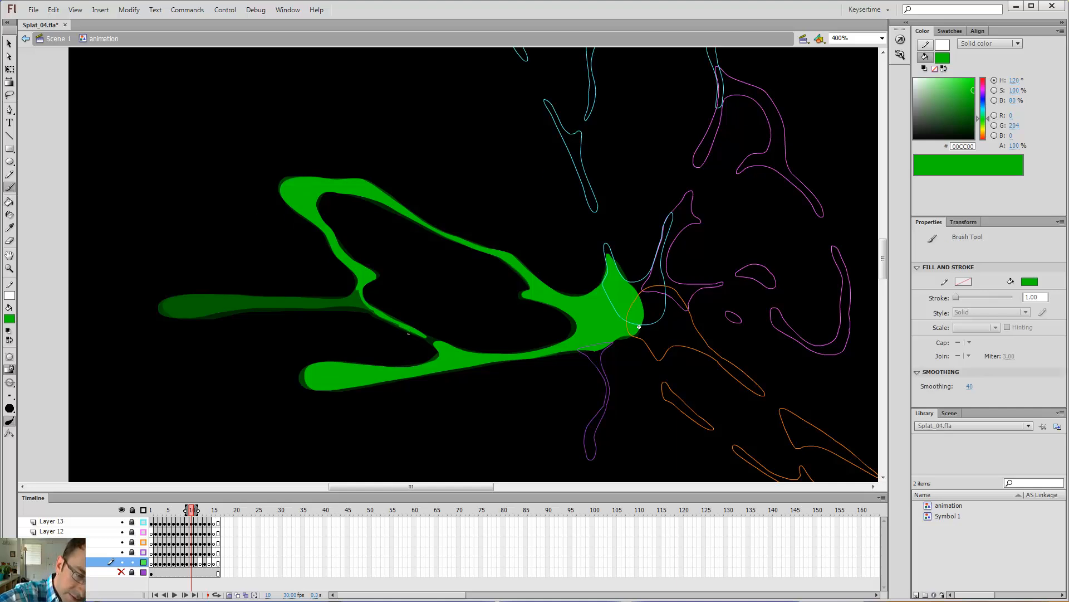
drag(372, 317, 181, 325)
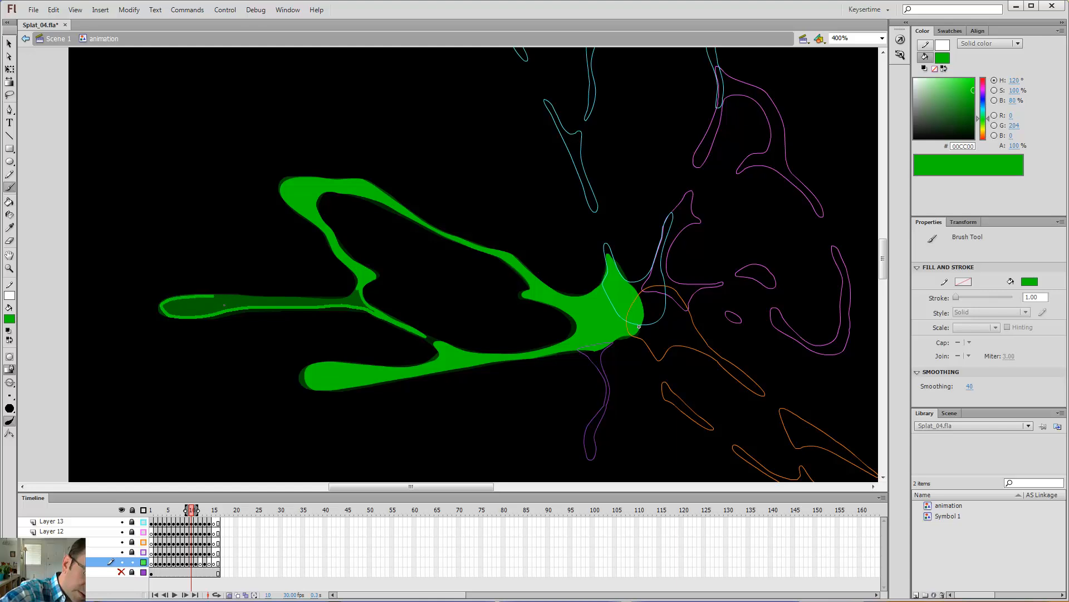
drag(224, 305, 357, 306)
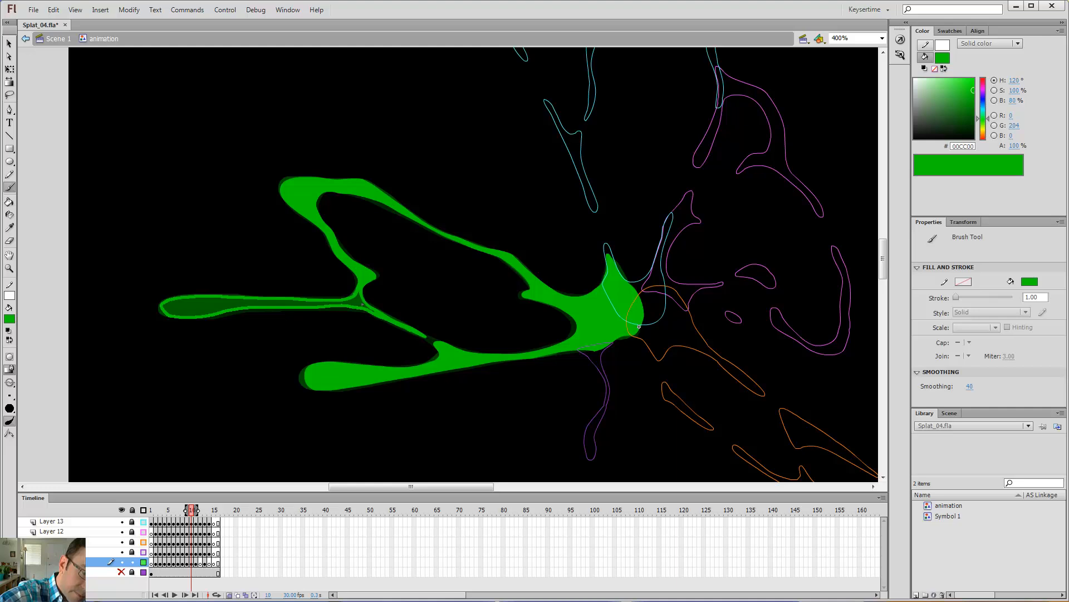
key(k)
click(350, 300)
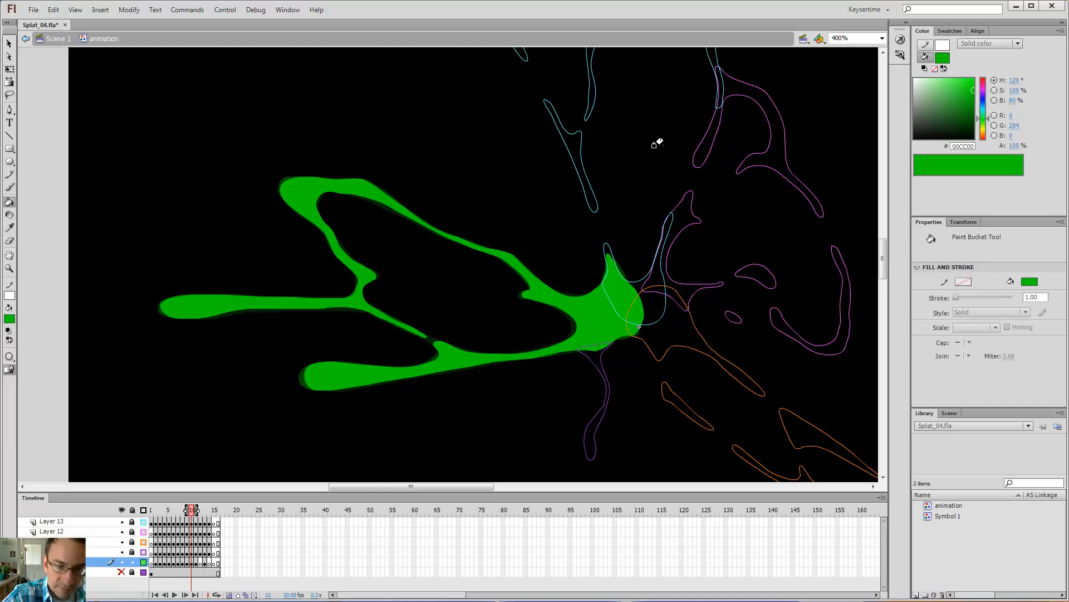
On frame 12, outline the head with its two broken-off arm stubs and fill it with green
key(period)
key(period)
key(b)
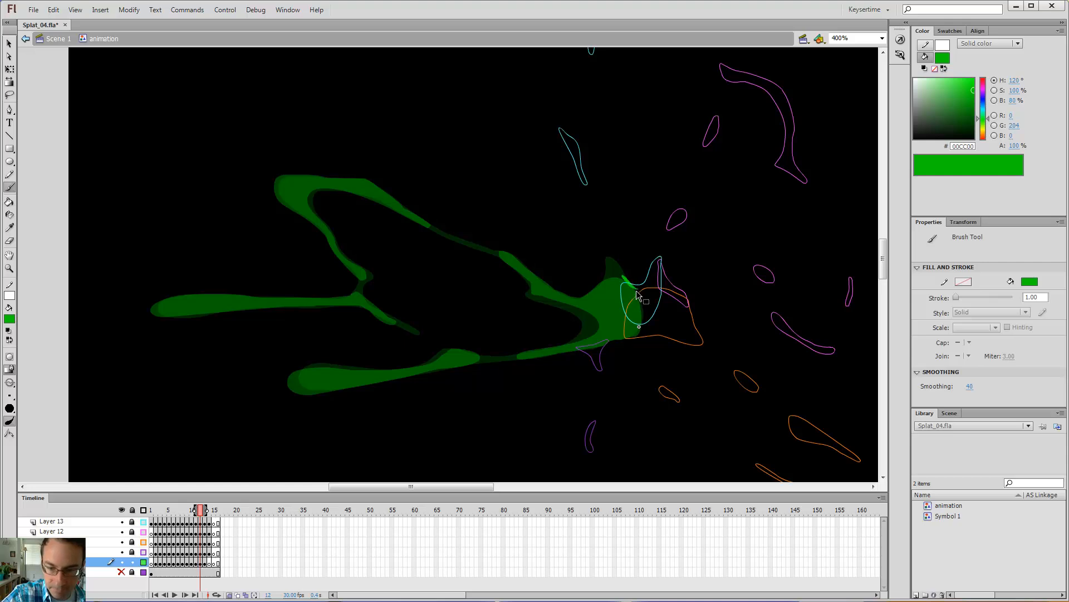
mouse_move(621, 278)
mouse_down()
mouse_move(571, 306)
mouse_move(498, 258)
mouse_move(537, 288)
mouse_move(541, 304)
mouse_move(601, 334)
mouse_move(589, 349)
mouse_move(510, 369)
mouse_move(572, 362)
mouse_up()
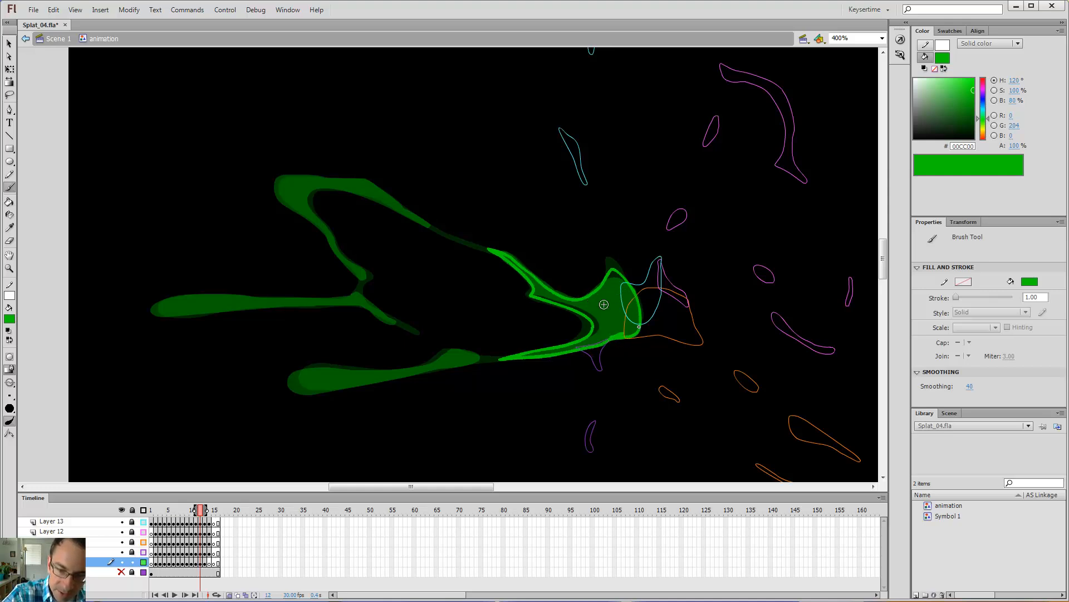
key(k)
click(587, 300)
Outline the detached lower arm on frame 12 and fill it with green
key(b)
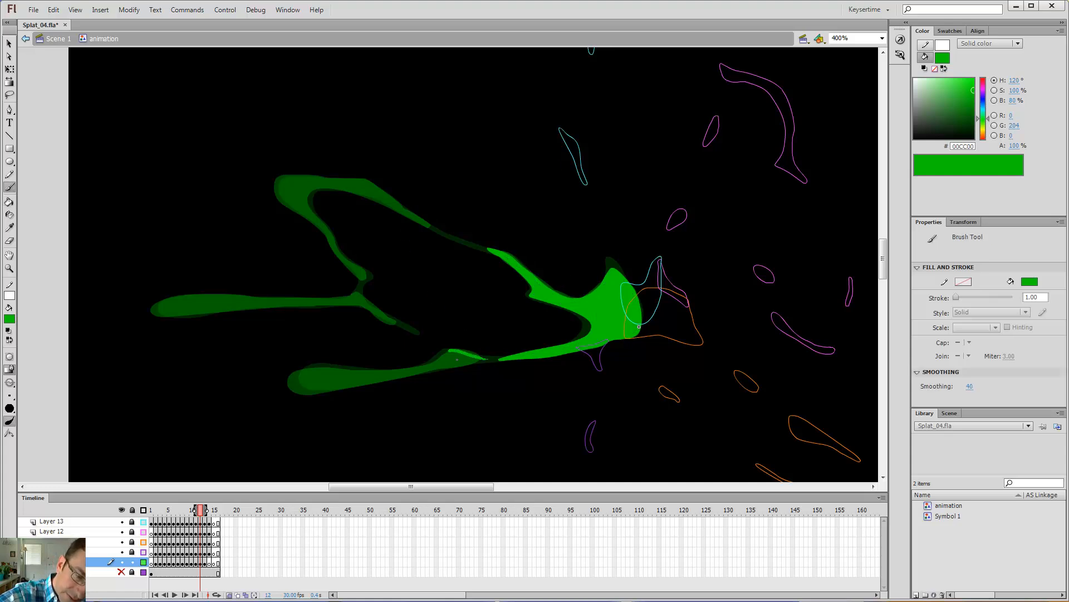
drag(428, 376, 379, 381)
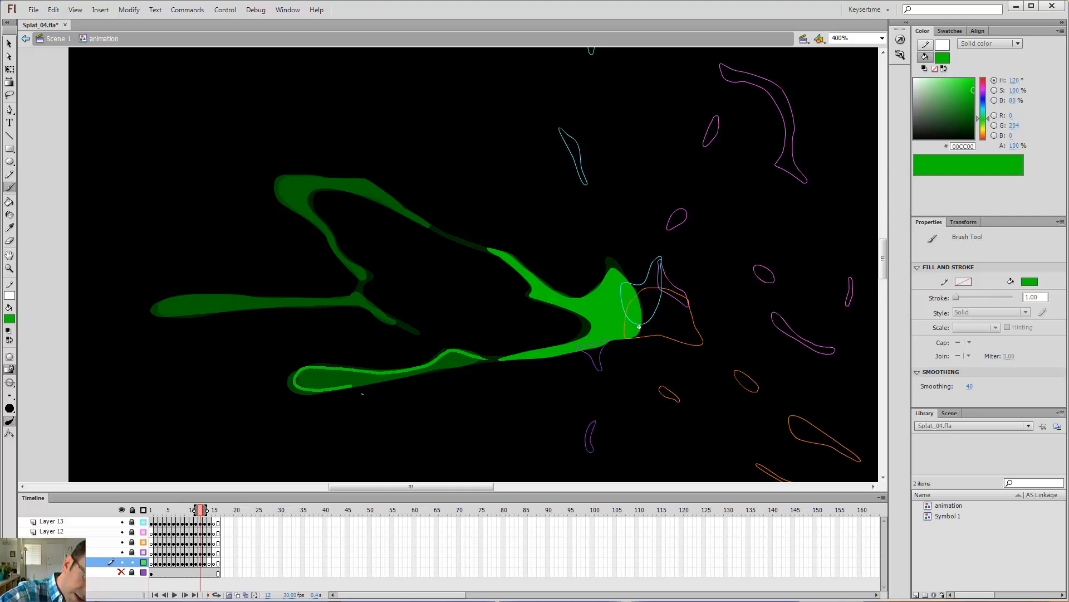
drag(362, 394, 413, 384)
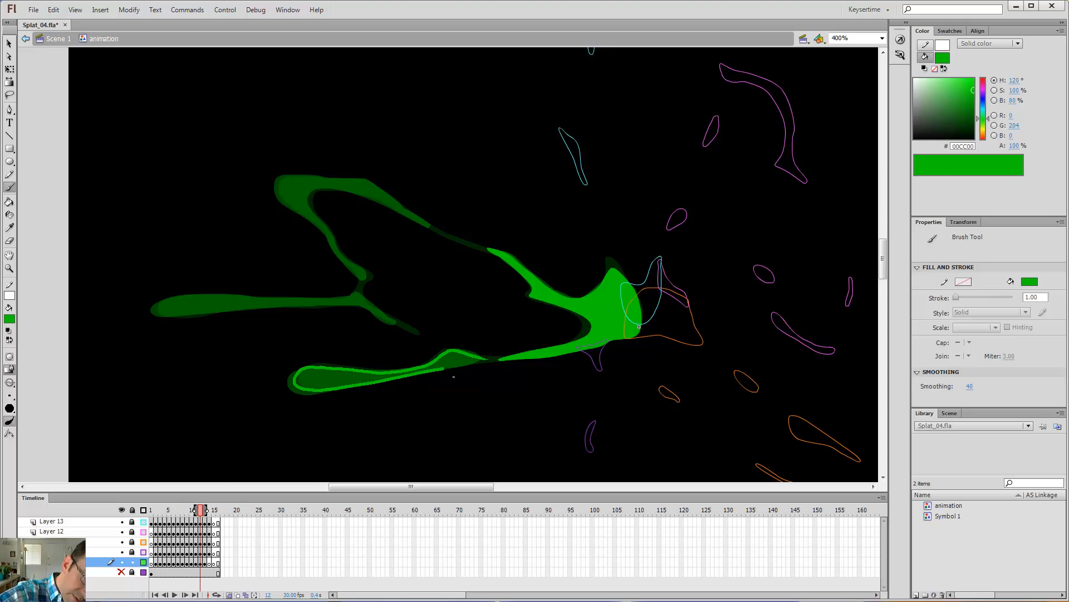
drag(497, 368, 483, 363)
key(k)
click(443, 358)
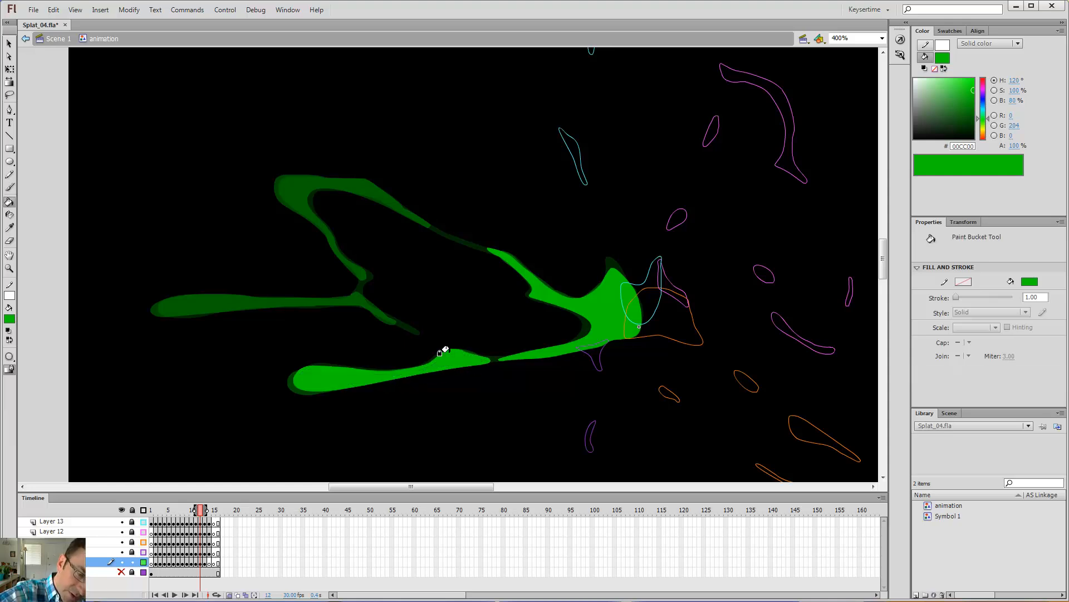
Outline the detached upper arm on frame 12, from its thin broken end around to the inner barb, and fill it with green
key(b)
drag(429, 228, 441, 236)
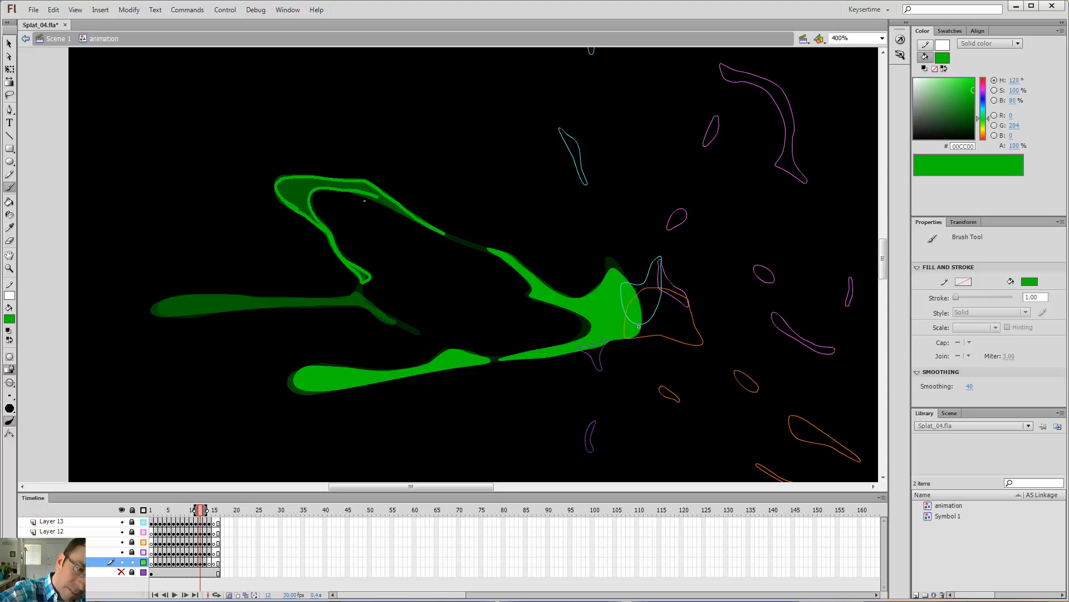
drag(415, 222, 382, 198)
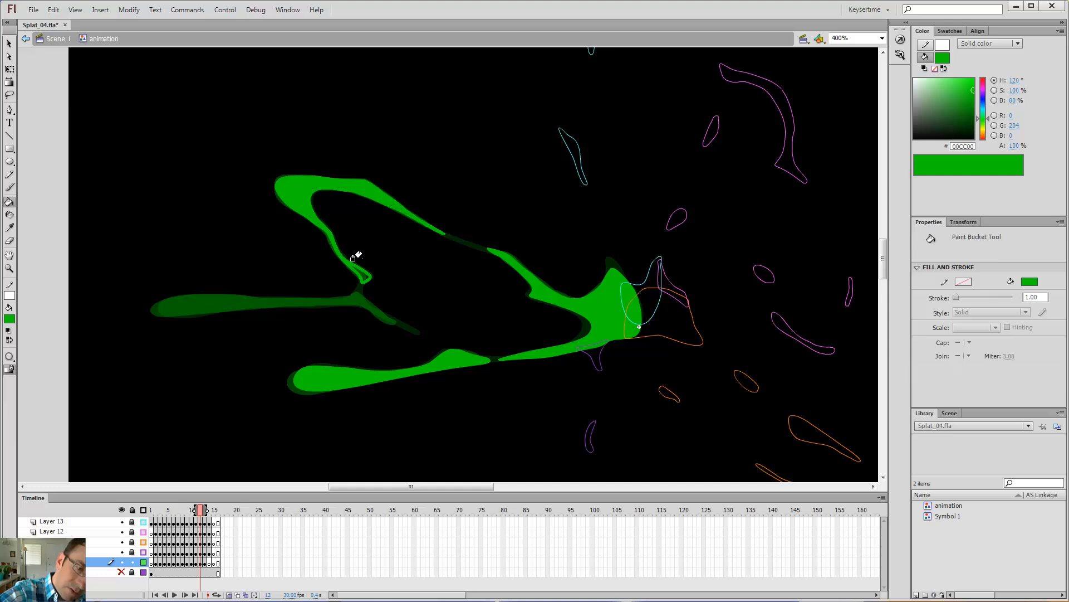
Outline the middle arm and its short branch on frame 12, join them to the upper arm and fill them with green
key(e)
key(b)
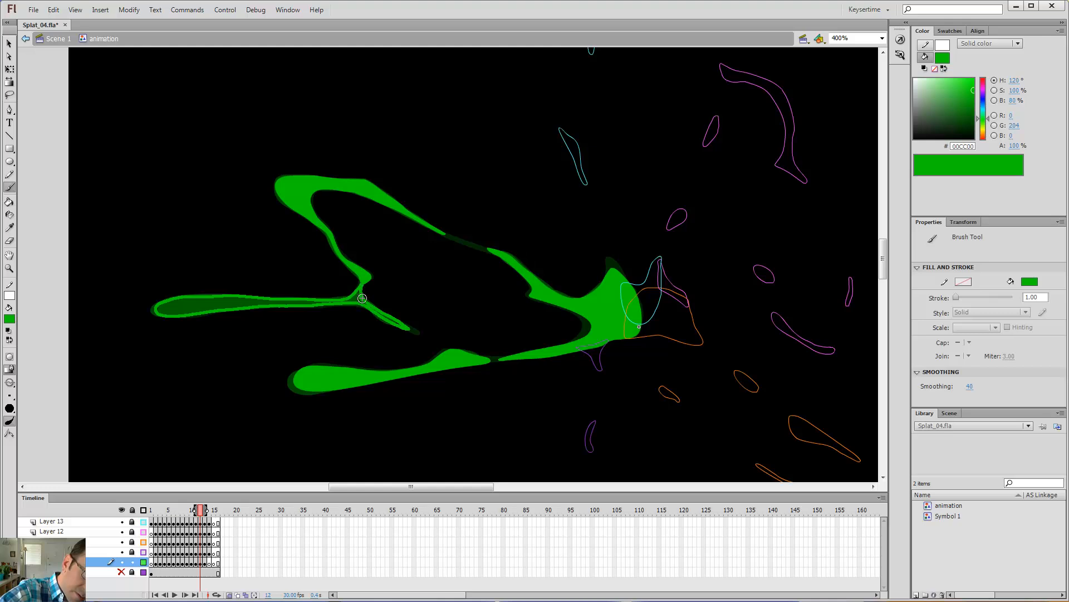
key(k)
click(293, 301)
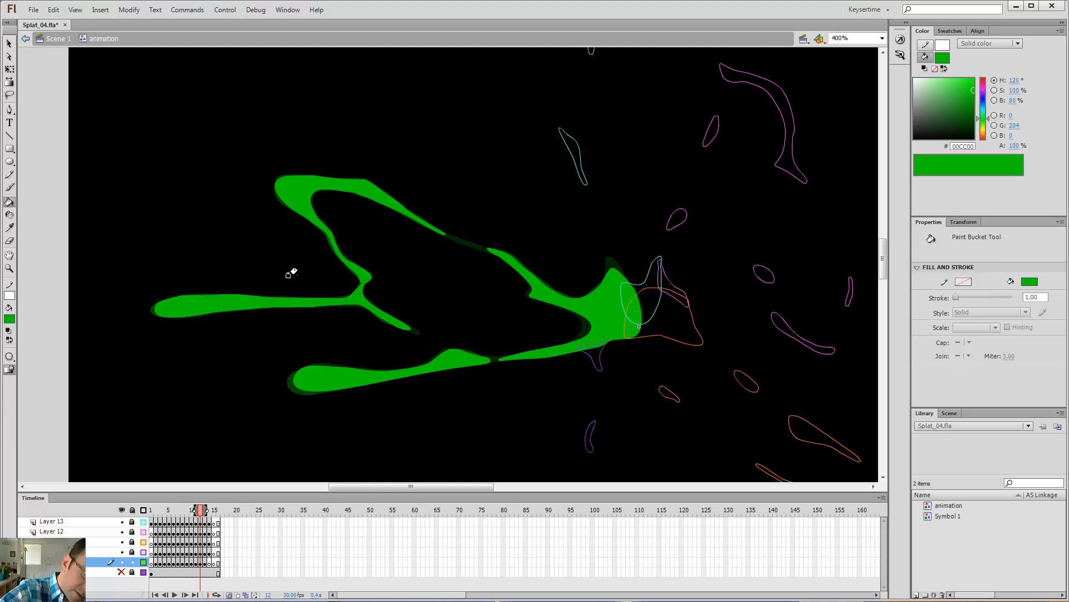
On frame 14, outline the shrunken head with its short upper and lower points and fill it with green
key(period)
key(period)
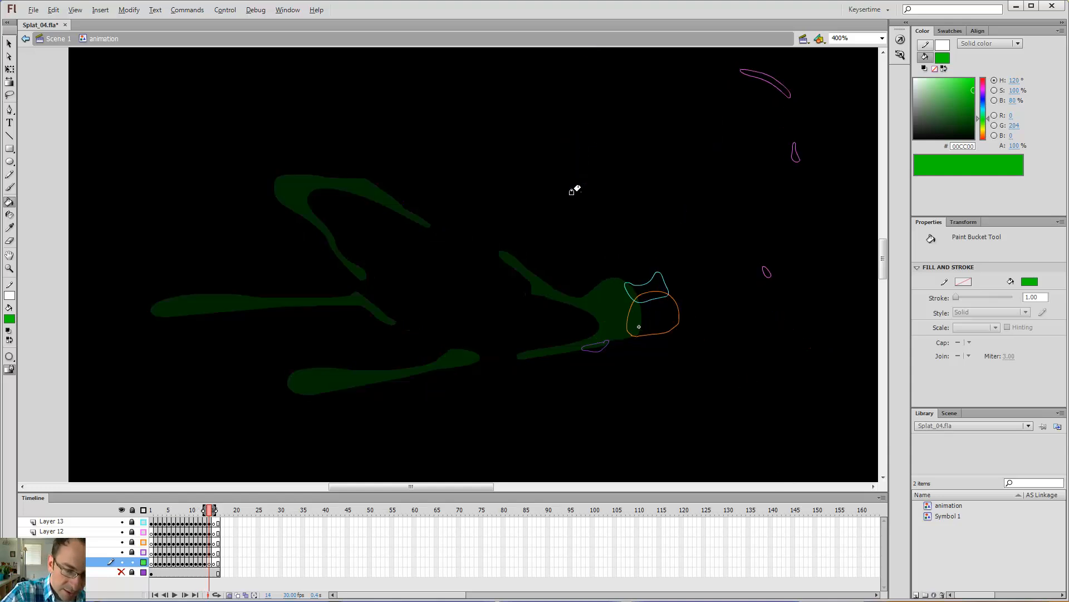
key(b)
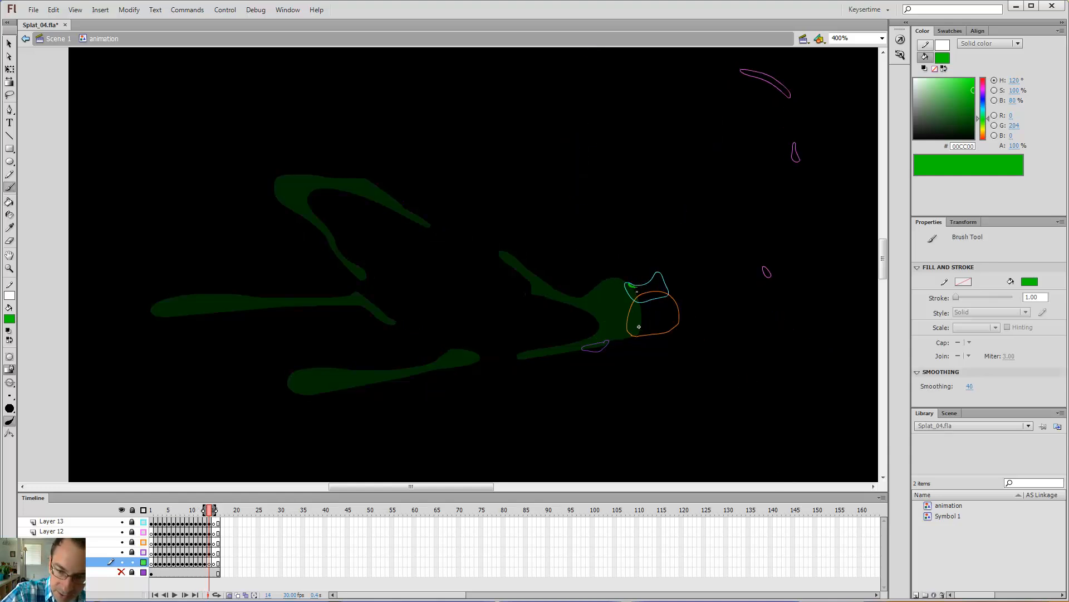
mouse_move(635, 286)
mouse_down()
mouse_move(646, 293)
mouse_move(632, 287)
mouse_up()
key(ctrl+z)
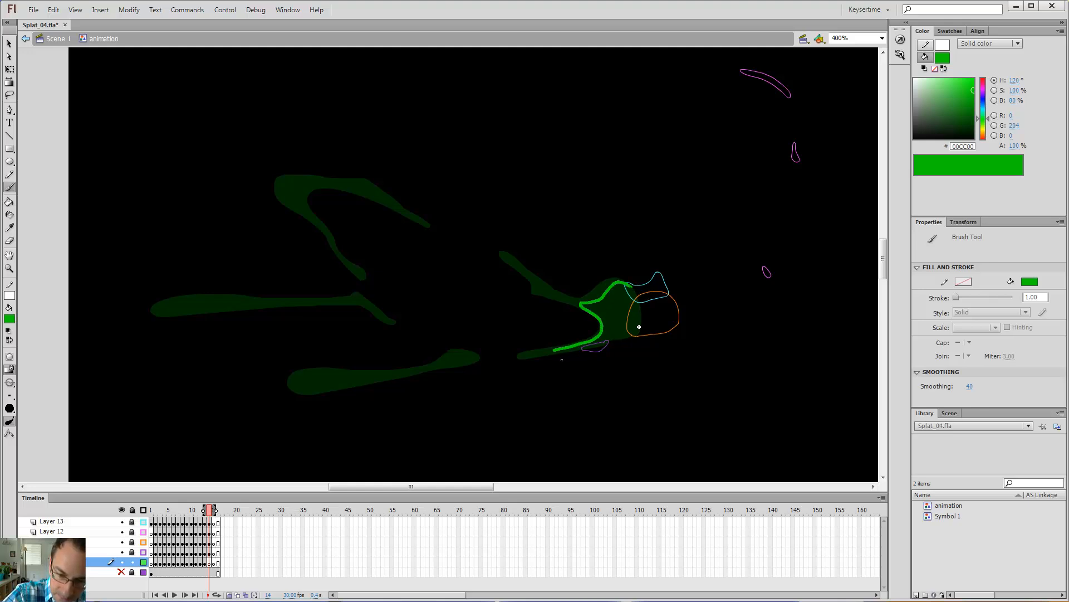
drag(562, 359, 602, 355)
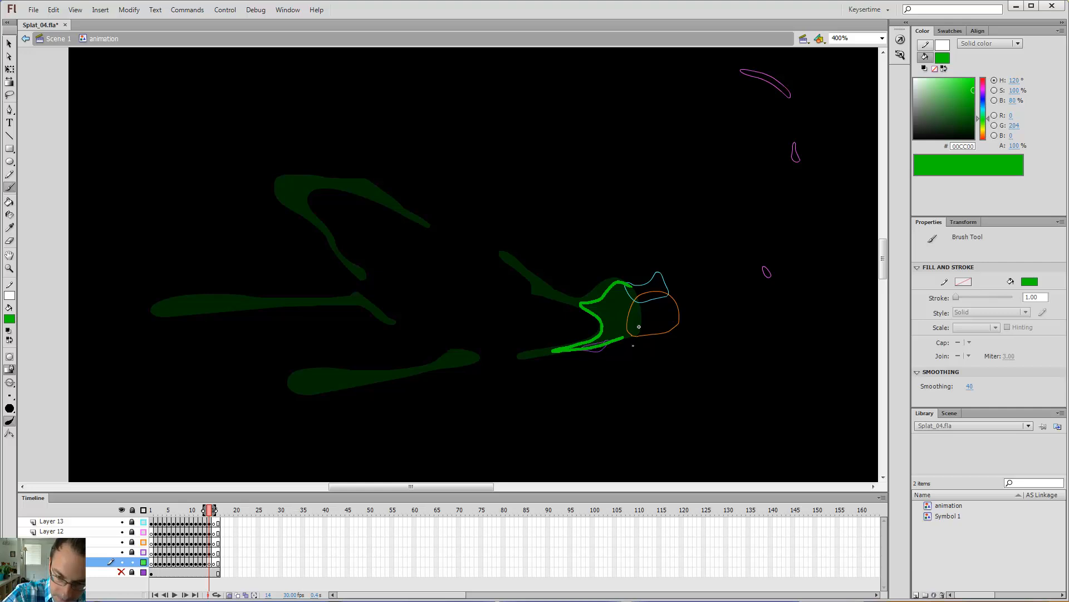
drag(645, 319, 628, 285)
key(k)
click(617, 307)
Draw the small sliver beside the head and the curved tip of the upper arm on frame 14, filled with green
key(b)
mouse_move(554, 293)
mouse_down()
mouse_move(516, 265)
mouse_move(559, 297)
mouse_up()
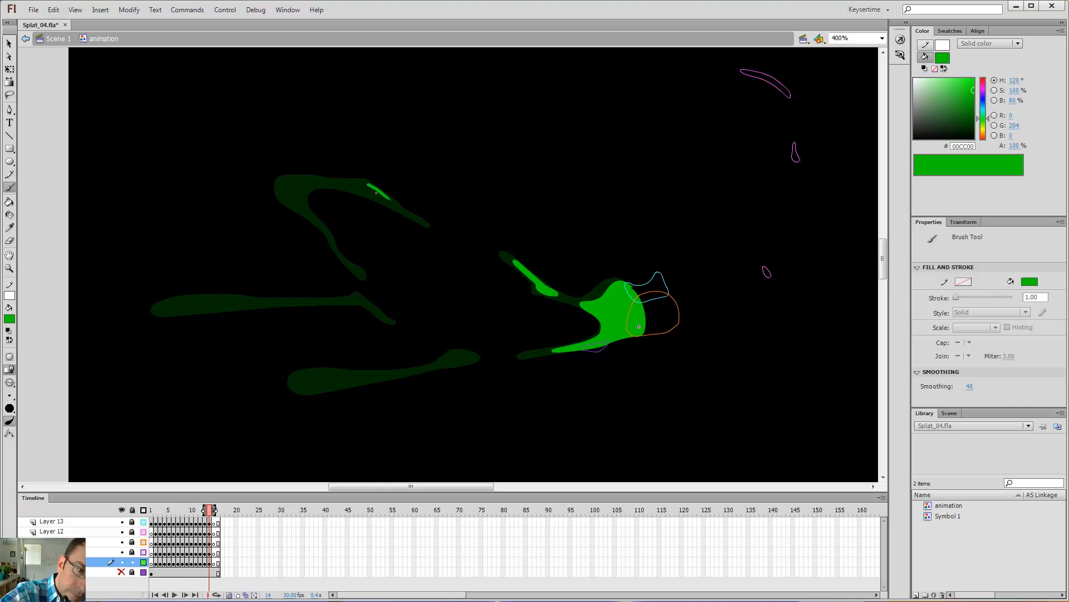
mouse_move(376, 193)
mouse_down()
mouse_move(302, 185)
mouse_move(283, 195)
mouse_move(297, 209)
mouse_move(319, 194)
mouse_move(397, 210)
mouse_up()
key(k)
click(371, 189)
click(297, 179)
Compare frame 14 with the preceding frames and draw a thin green sliver along the descending part of the upper arm
key(comma)
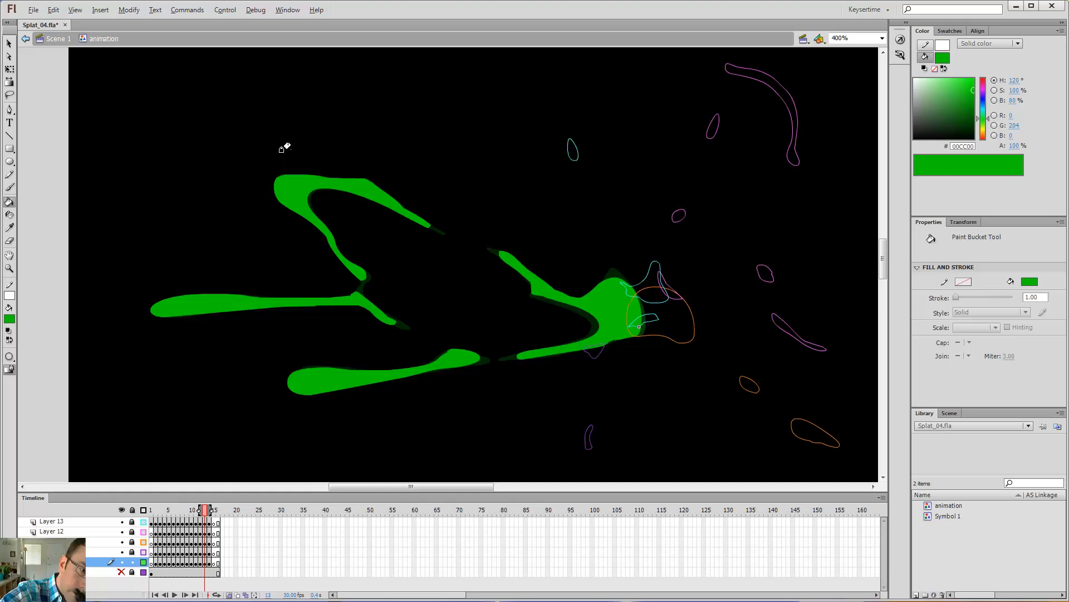
key(comma)
key(period)
key(period)
key(b)
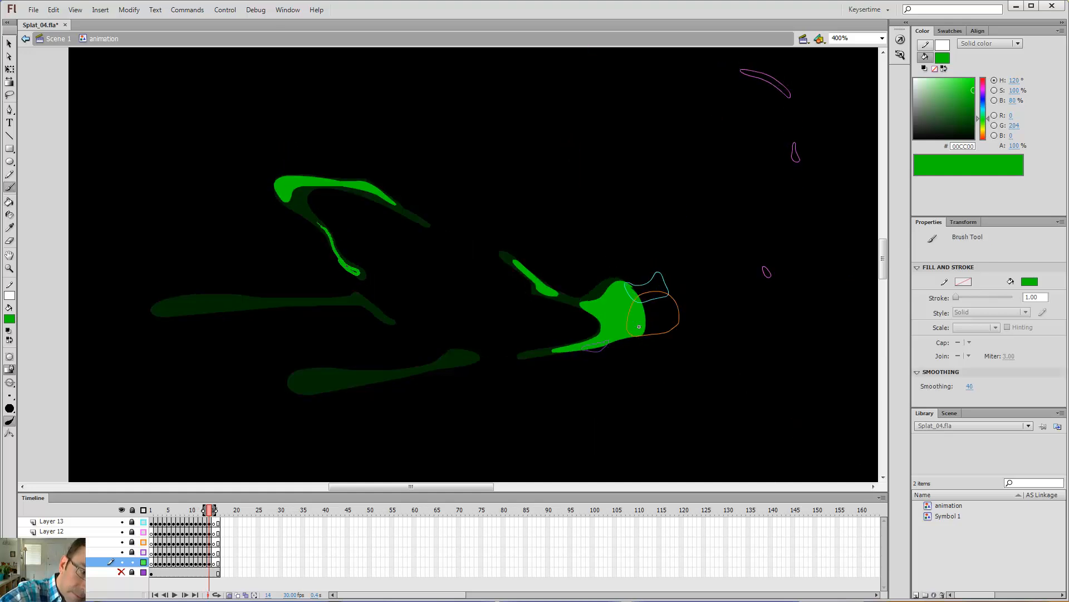
key(k)
click(343, 255)
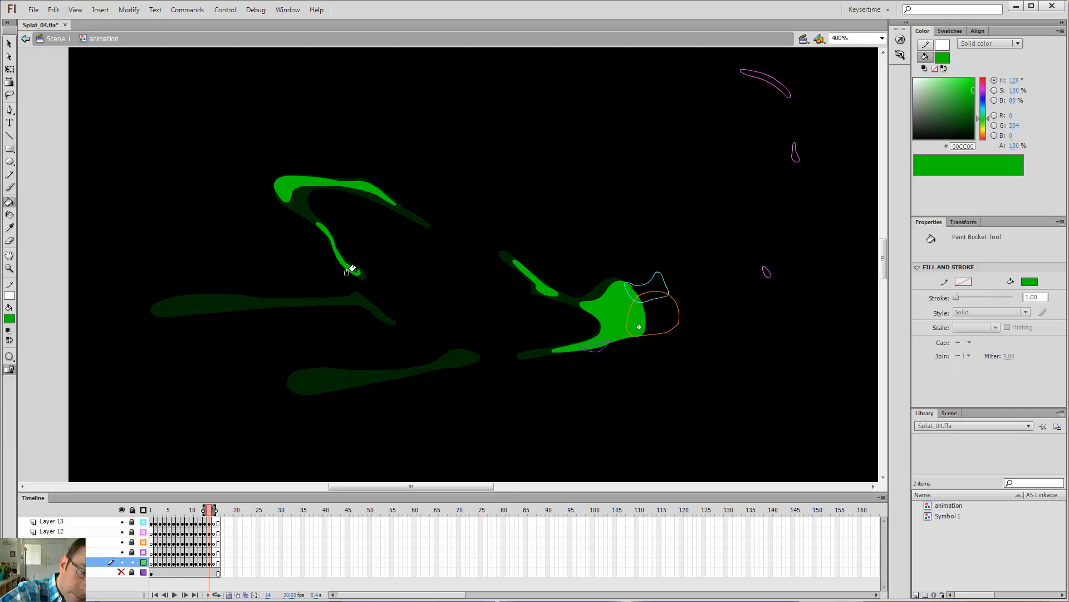
Compare frames 13 and 14, and draw a green-filled bent sliver at the middle arm's inner end on frame 14
key(comma)
key(period)
key(comma)
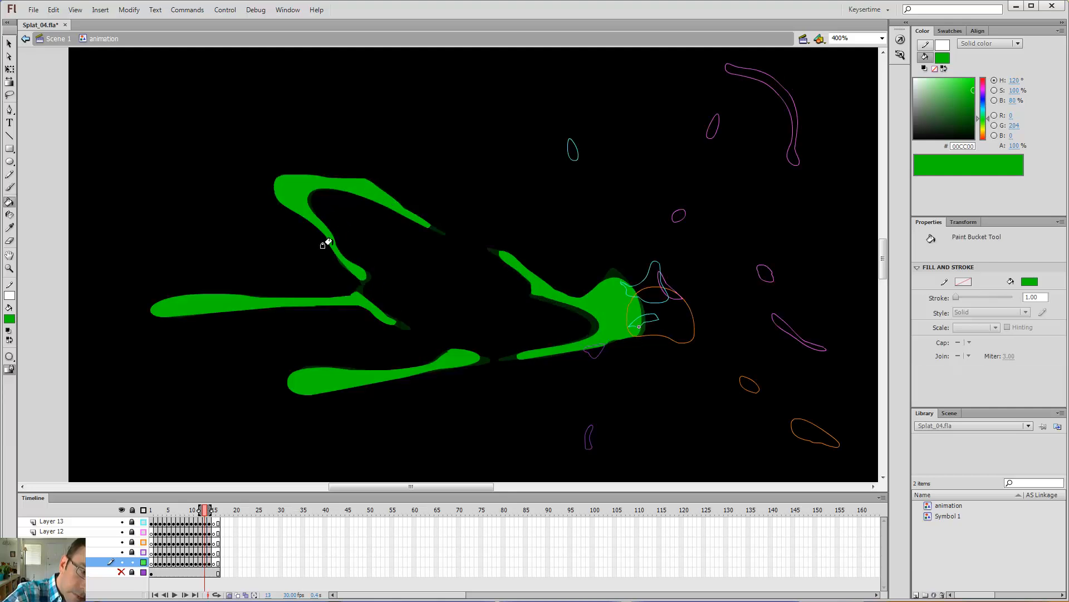
key(period)
key(b)
drag(354, 296, 383, 315)
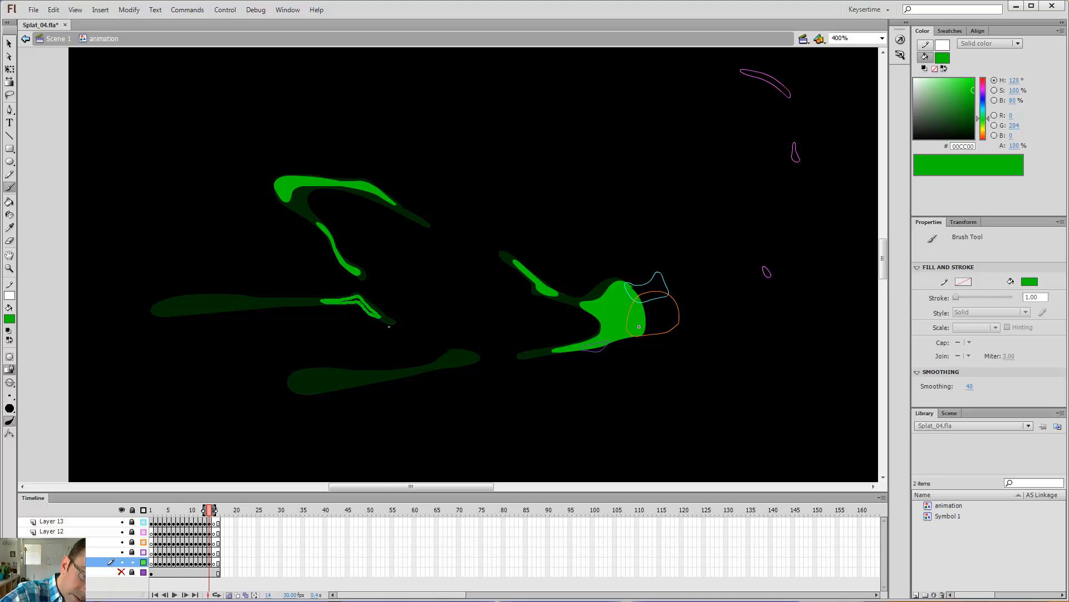
key(k)
click(361, 305)
key(b)
key(comma)
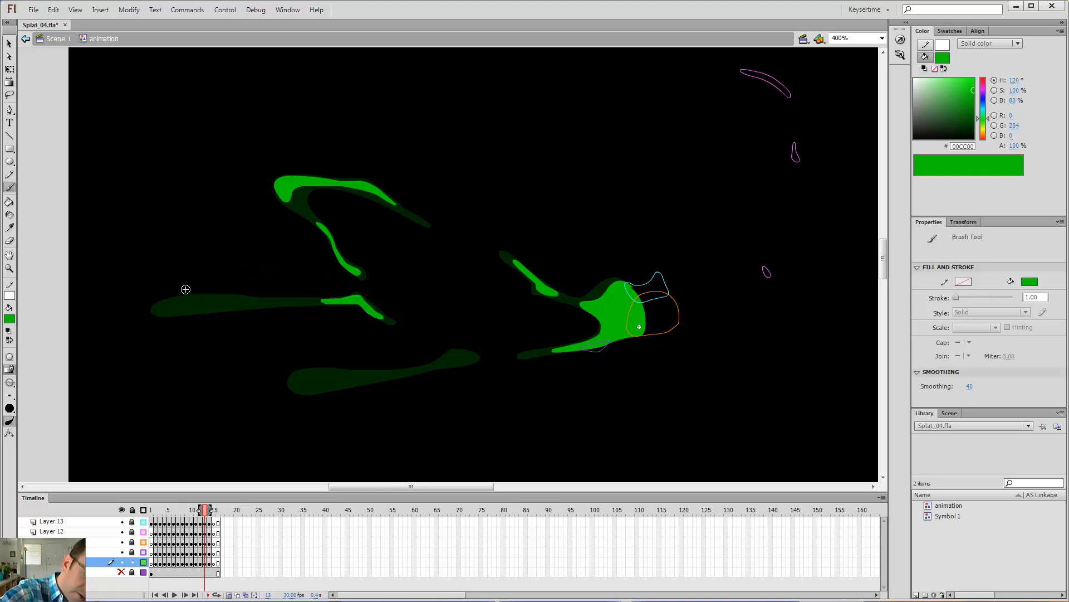
On frame 14, outline a tapering shape at the middle arm's outer end and fill it with green
key(period)
mouse_move(210, 295)
mouse_down()
mouse_move(161, 318)
mouse_move(271, 308)
mouse_move(192, 311)
mouse_up()
key(k)
click(245, 303)
key(e)
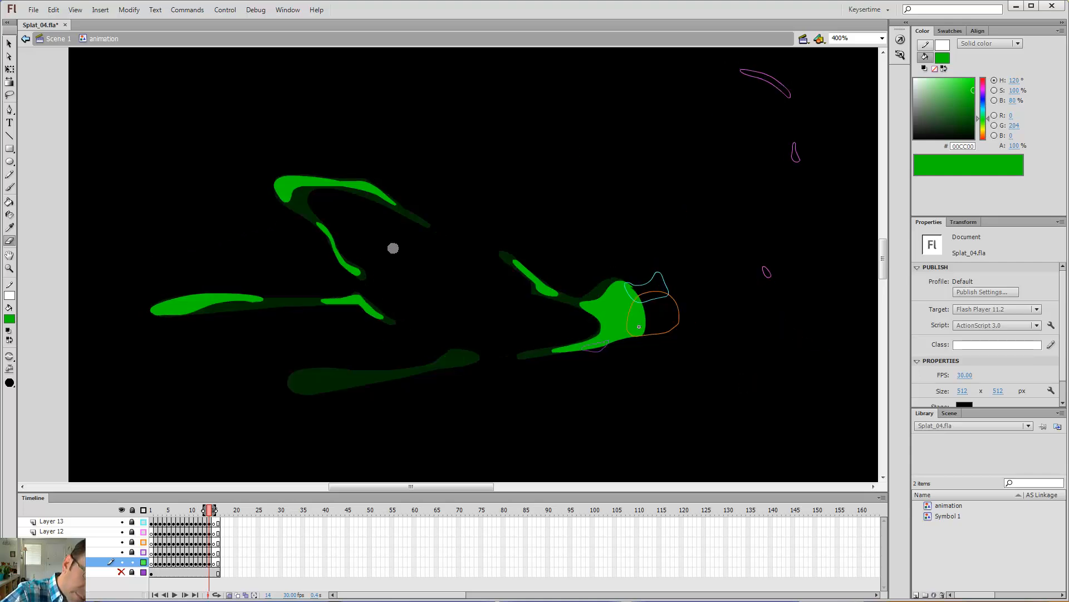
On frame 14, draw two separate green-filled pieces at the outer and inner ends of the lower arm
key(b)
mouse_move(336, 370)
mouse_down()
mouse_move(303, 373)
mouse_move(305, 385)
mouse_move(349, 378)
mouse_move(335, 369)
mouse_up()
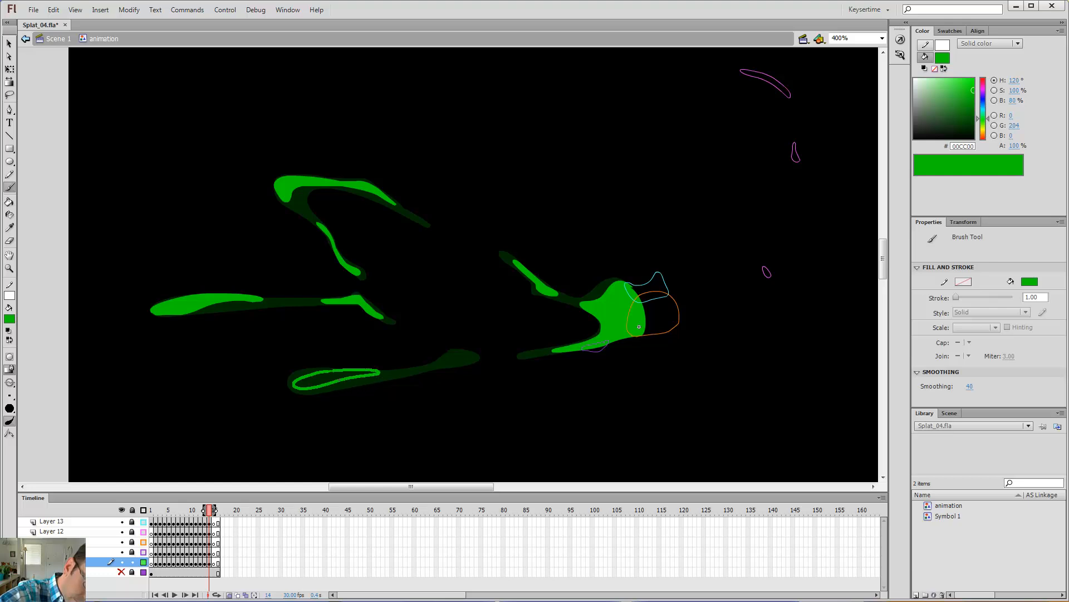
key(k)
click(332, 377)
key(b)
mouse_move(463, 354)
mouse_down()
mouse_move(427, 378)
mouse_move(463, 355)
mouse_up()
key(k)
click(452, 359)
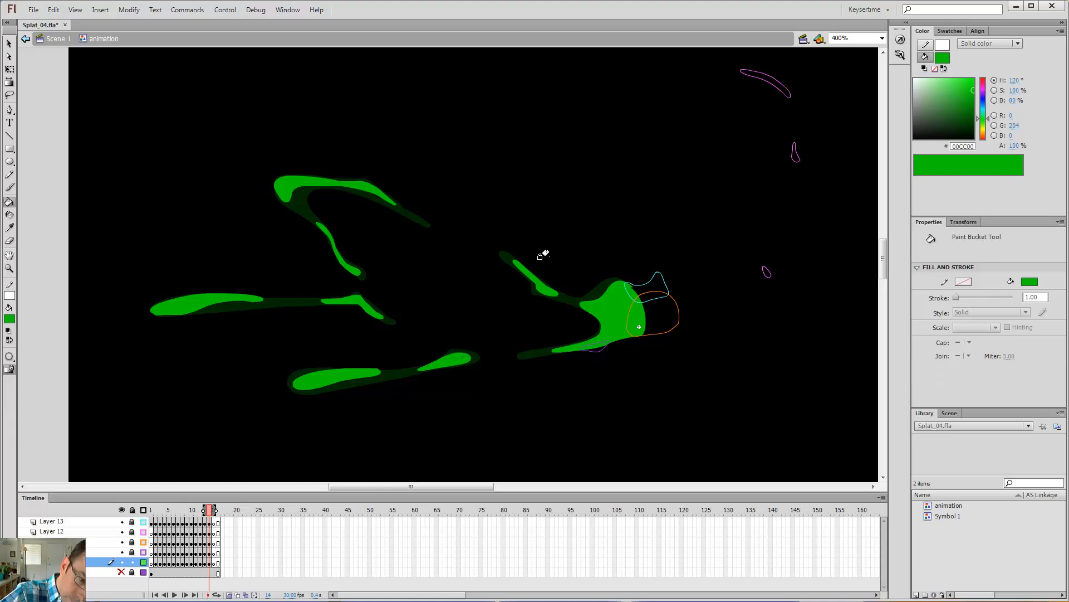
On frame 15, draw a small green oval at the lower arm's outer end and a green-filled curved sliver at the middle arm's outer end
key(period)
key(b)
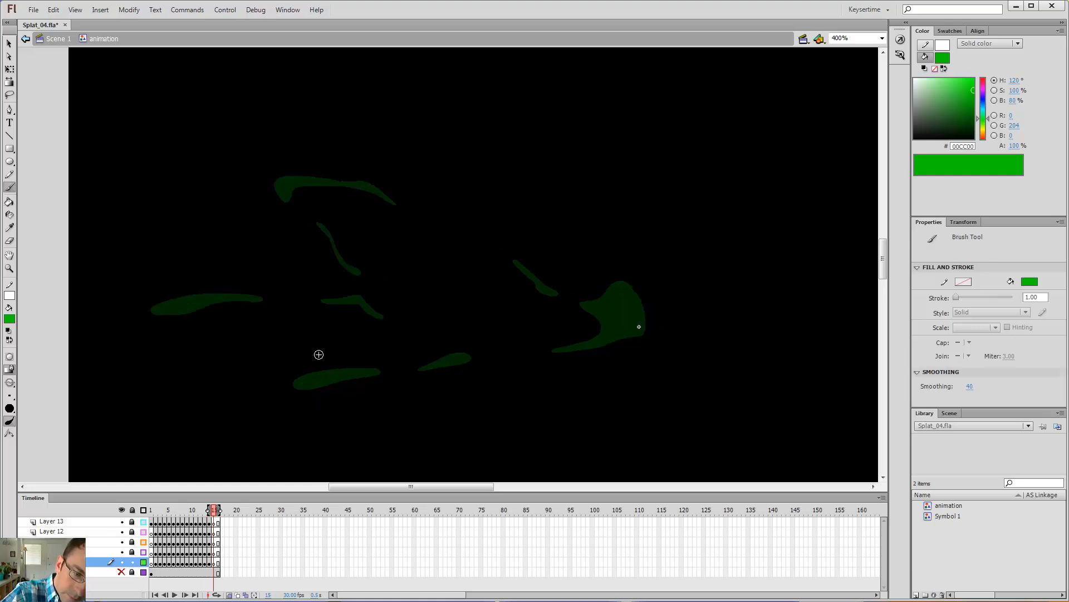
key(k)
click(312, 382)
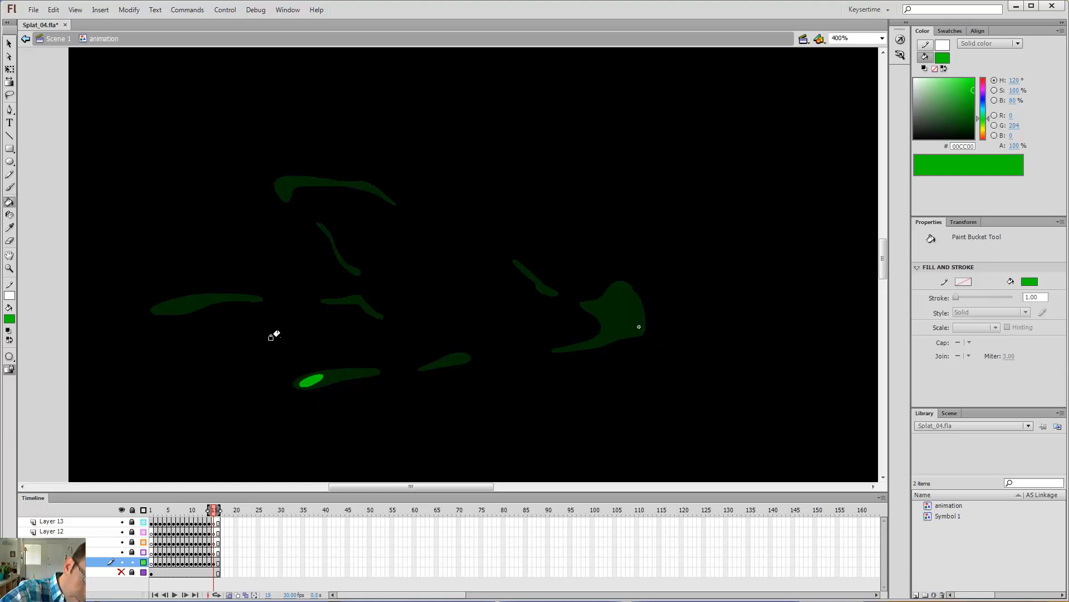
key(b)
drag(162, 304, 158, 313)
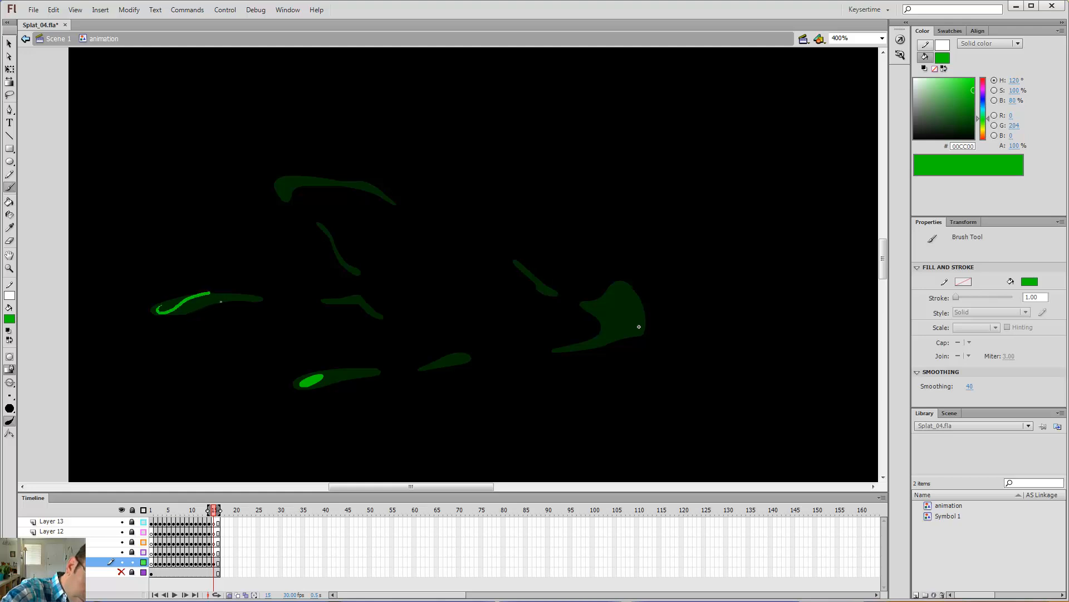
key(k)
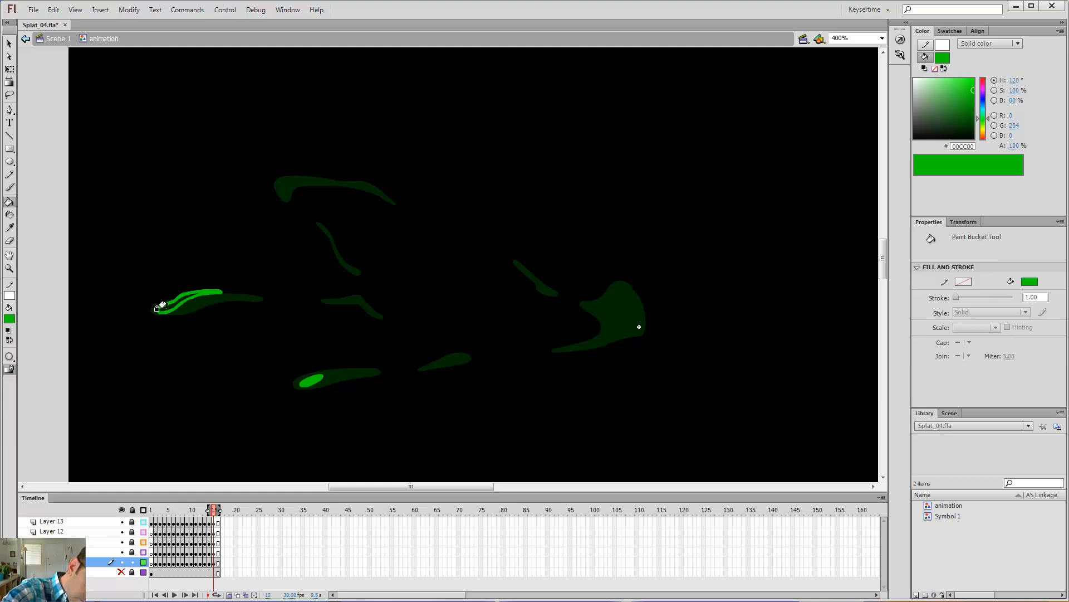
click(166, 304)
Draw the thin remnant of the upper arm's outer end on frame 15 and fill it with green
key(b)
drag(282, 192, 297, 179)
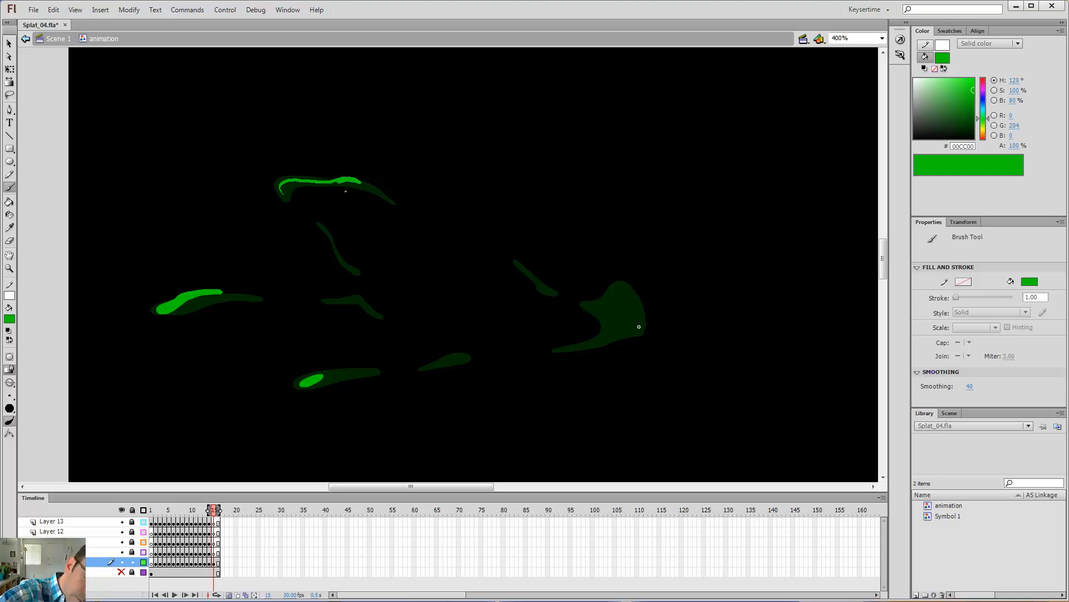
key(k)
click(282, 179)
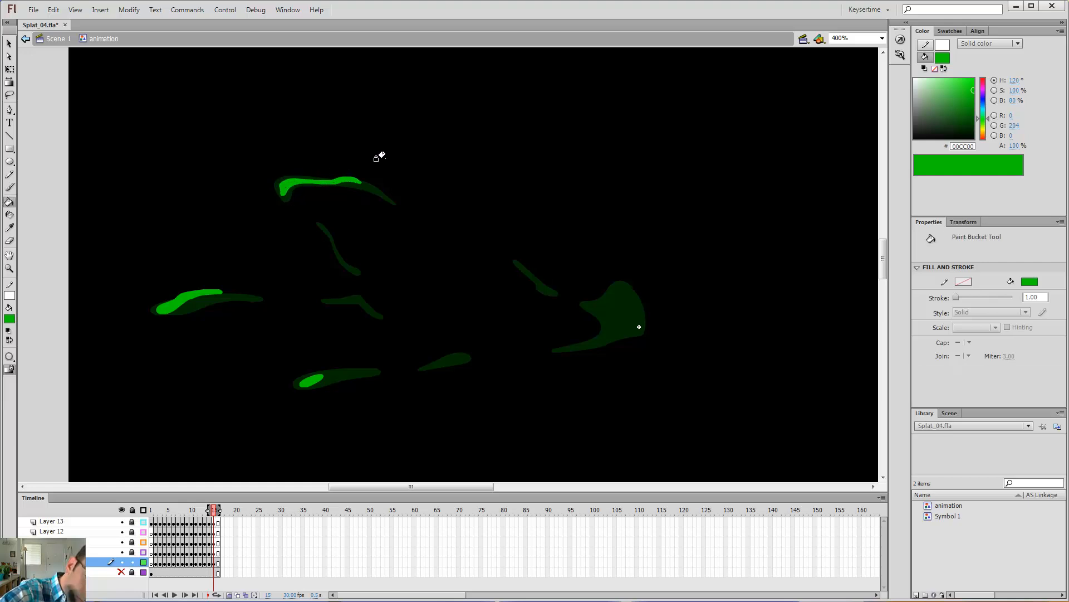
Compare frame 15 with the preceding frame, and outline the head as a small rounded blob filled with green
key(b)
key(comma)
key(period)
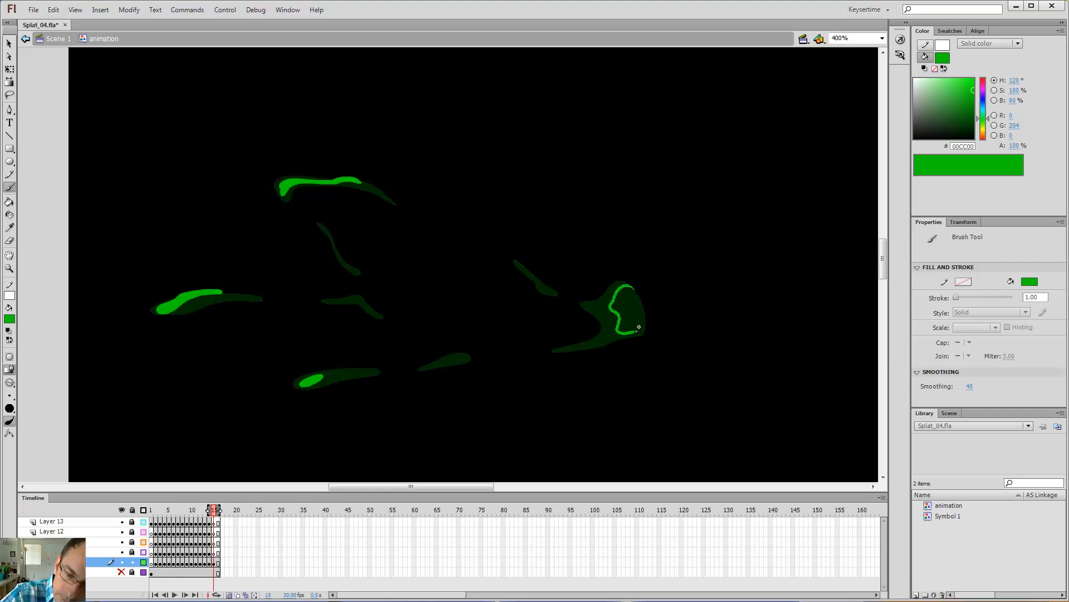
mouse_move(639, 327)
mouse_down()
mouse_move(640, 290)
mouse_move(622, 285)
mouse_up()
key(k)
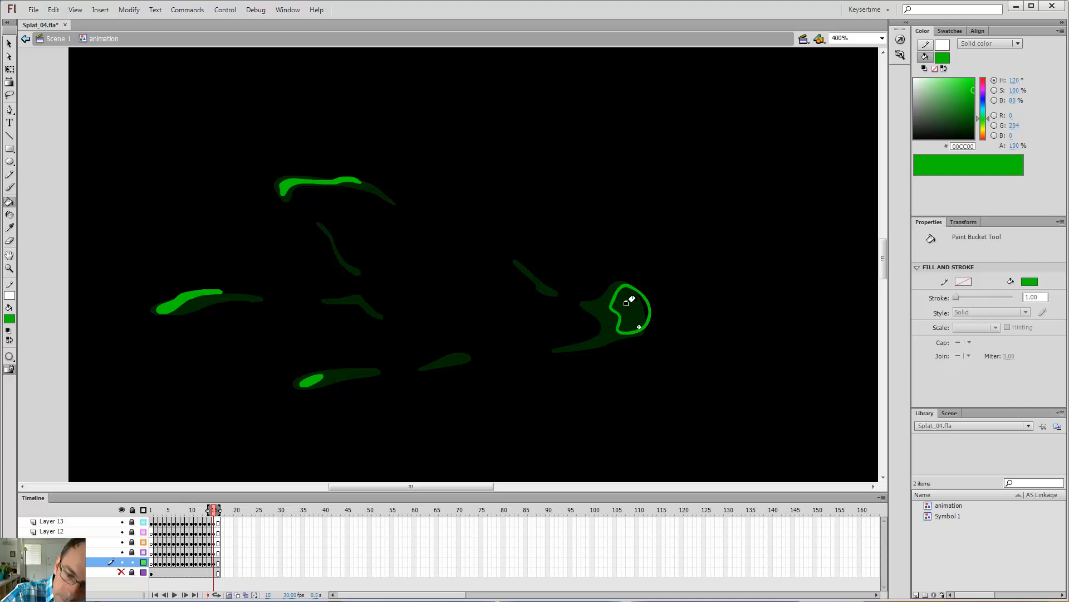
click(629, 309)
Add blank keyframes at frame 16 across the splat layers and make the green layer's frame 16 active for drawing
key(comma)
key(b)
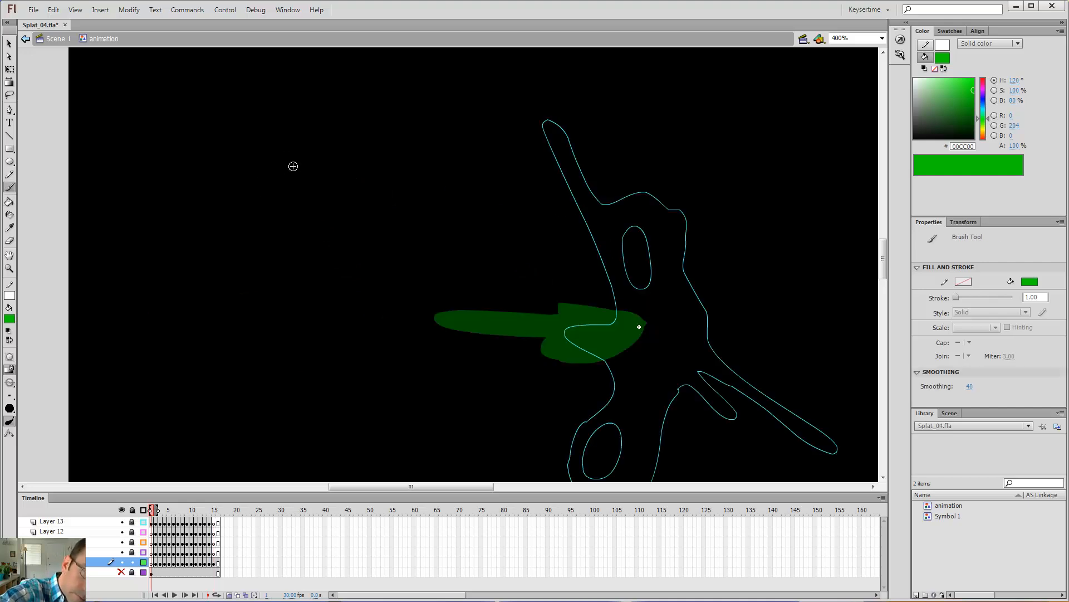
key(period)
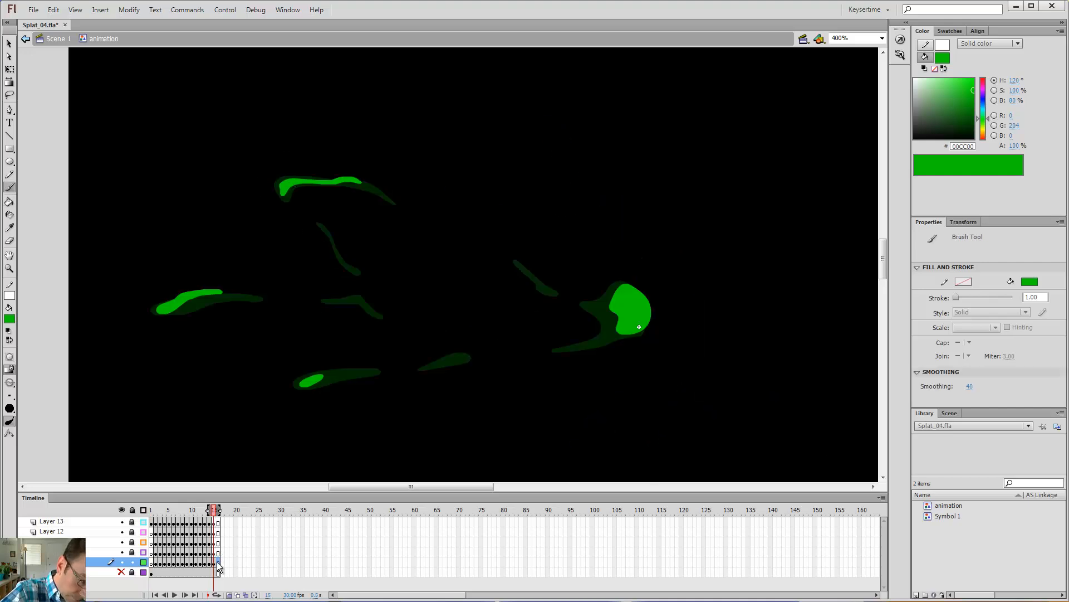
click(216, 562)
click(217, 522)
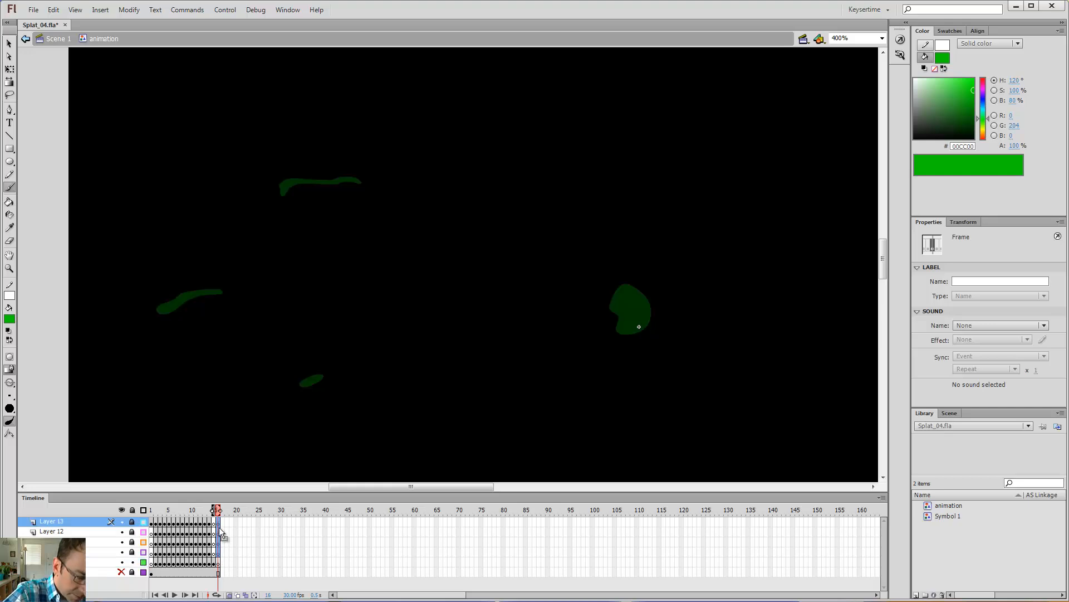
click(217, 562)
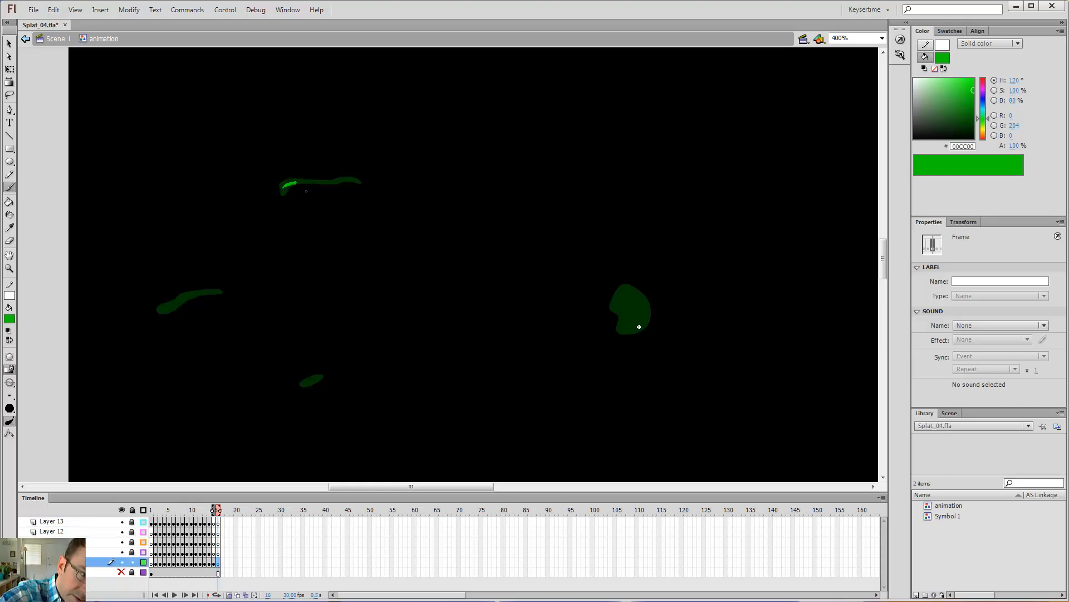
On frame 16, redo the short green sliver at the upper arm's tip and paint another at the middle arm's tip
key(ctrl+z)
drag(311, 180, 295, 179)
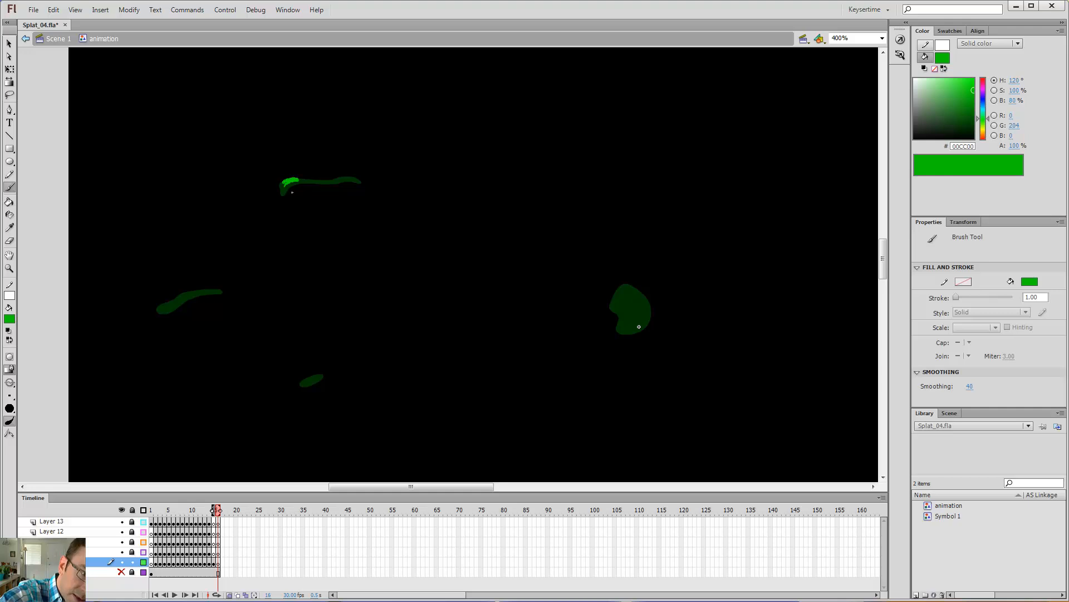
drag(161, 309, 170, 307)
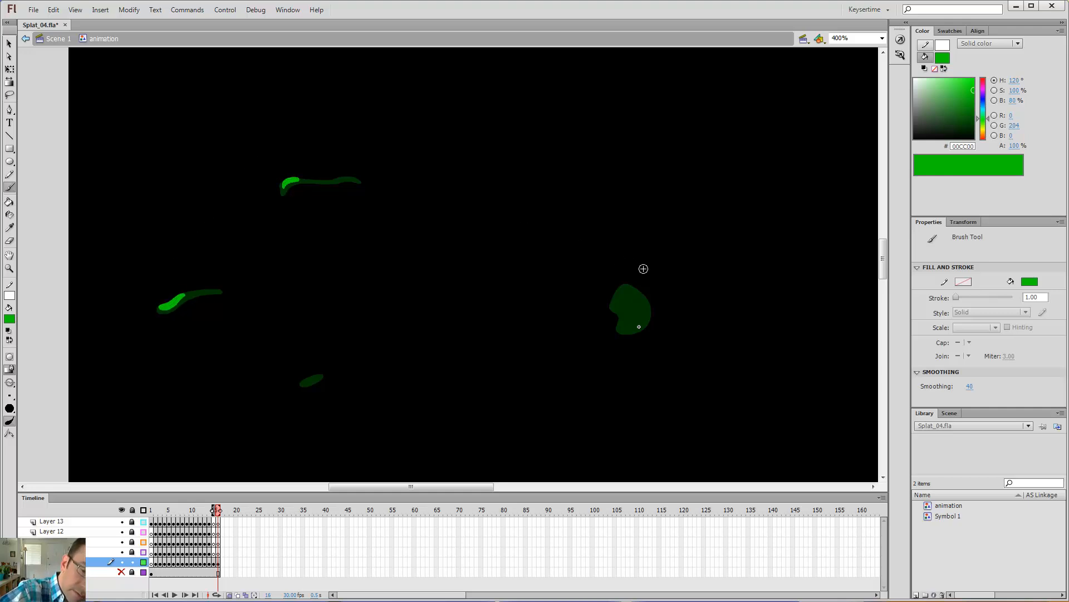
Draw a small crescent remnant at the head's far edge on frame 16 and fill it with green
drag(645, 301, 630, 305)
key(k)
click(637, 306)
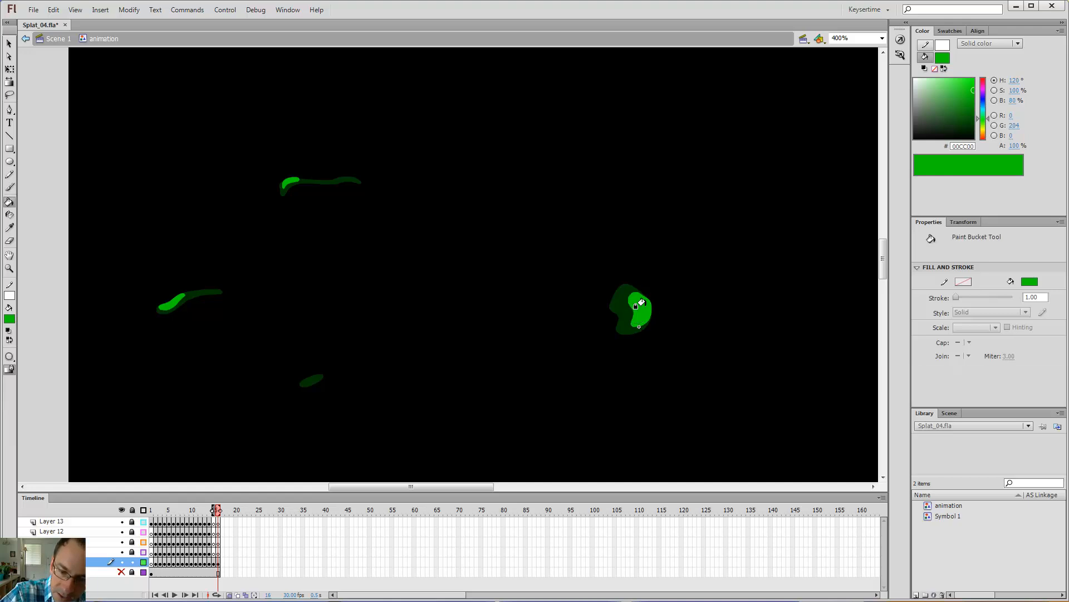
Play the splat animation in a test movie, and close the preview
key(comma)
key(ctrl+Return)
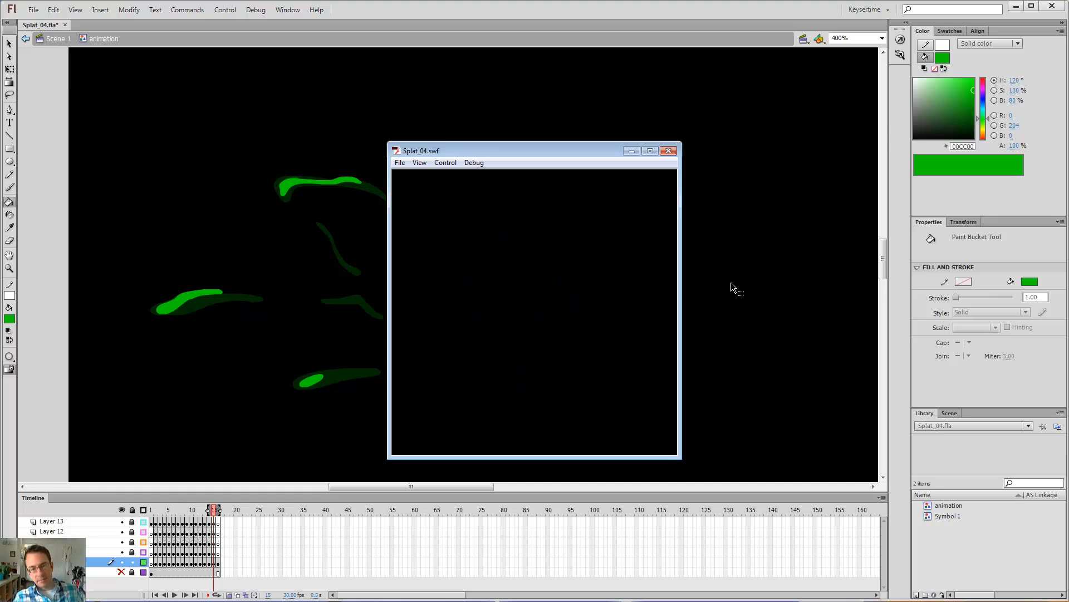
click(669, 151)
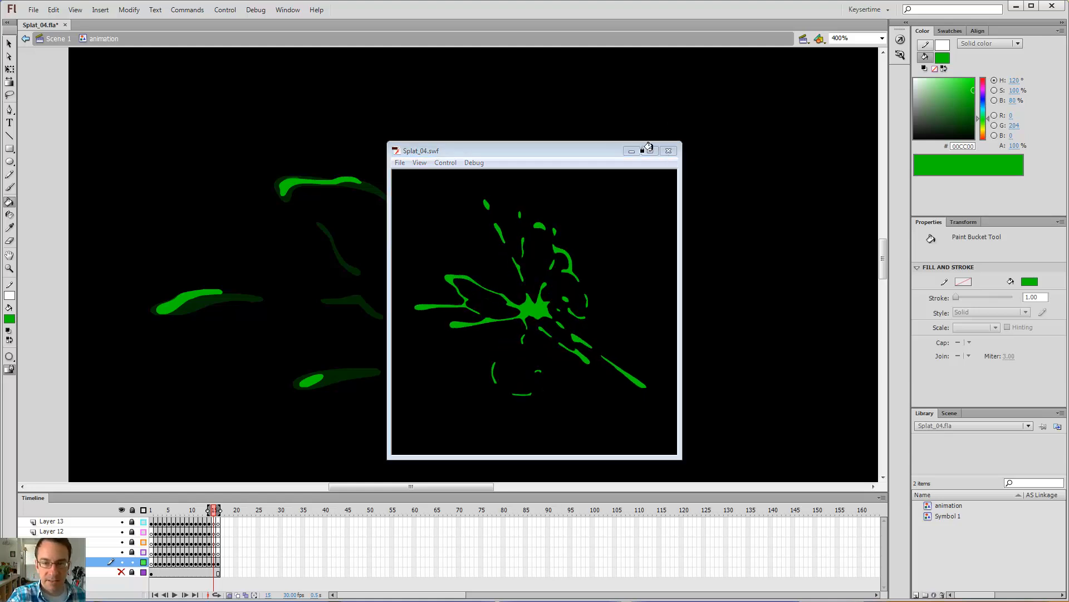
Step back and forth through frames 8 to 15 to examine how the lower arm's outer end changes
key(comma)
key(comma)
key(comma)
key(period)
key(comma)
key(comma)
key(comma)
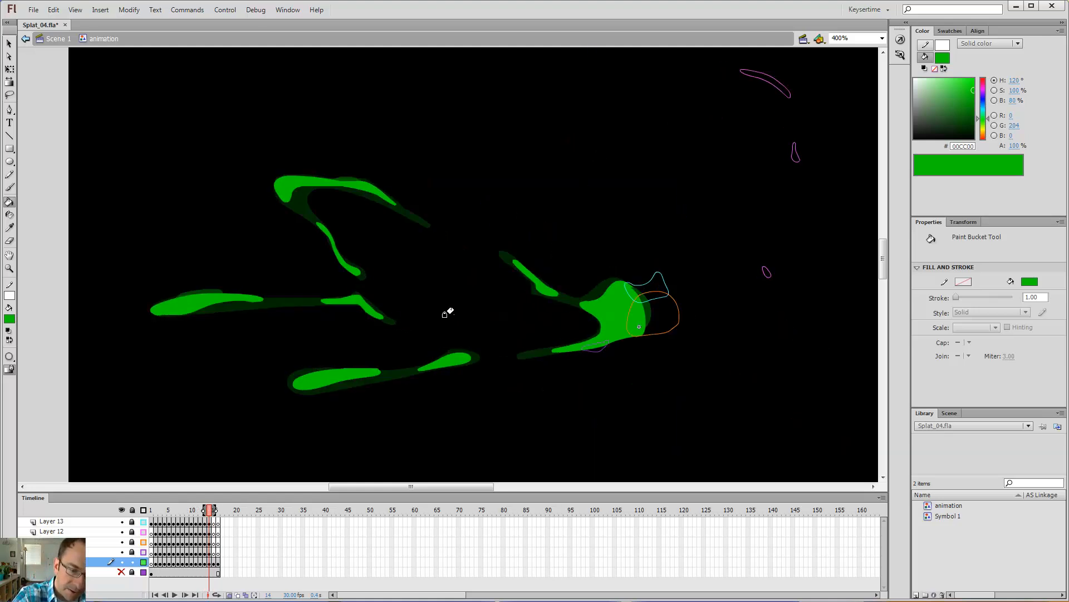
key(comma)
key(comma)
key(comma)
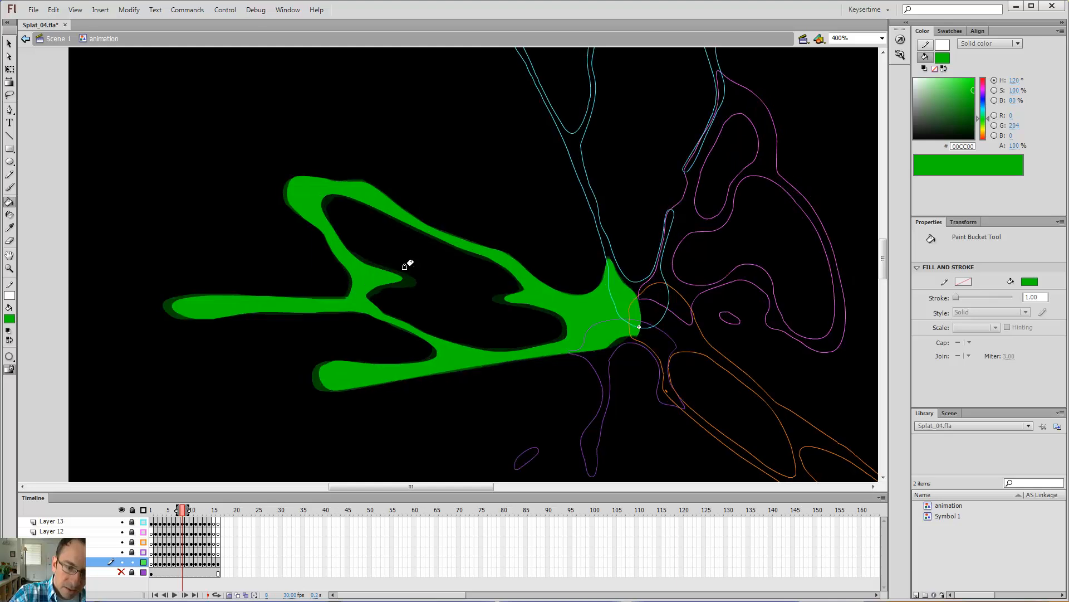
key(period)
key(period)
key(period)
key(period)
key(period)
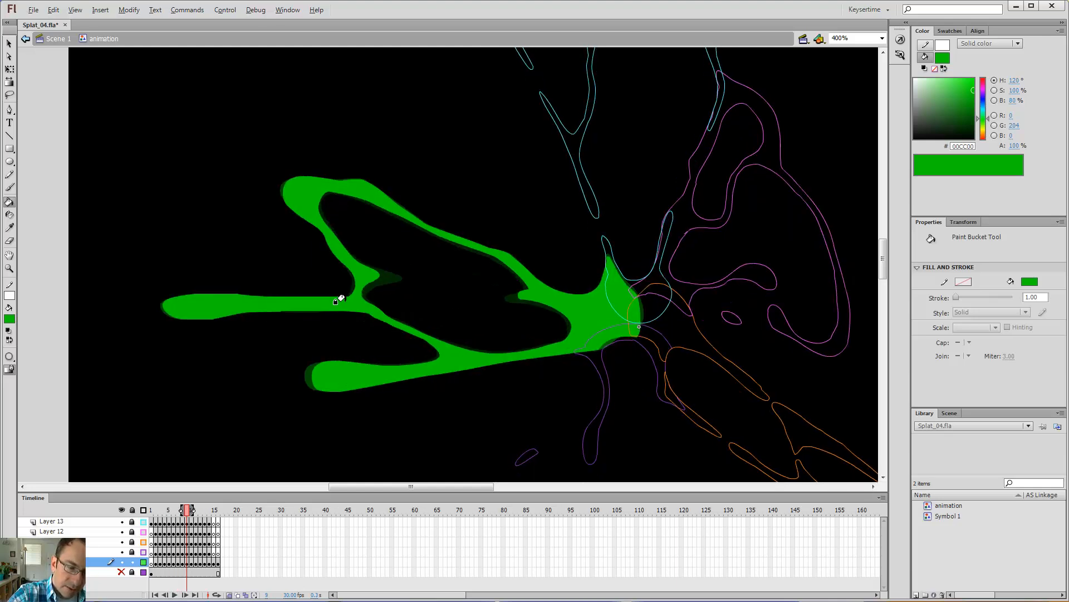
Trim the edges of the lower arm's outer end with the Eraser on frames 12 and 11
key(e)
key(period)
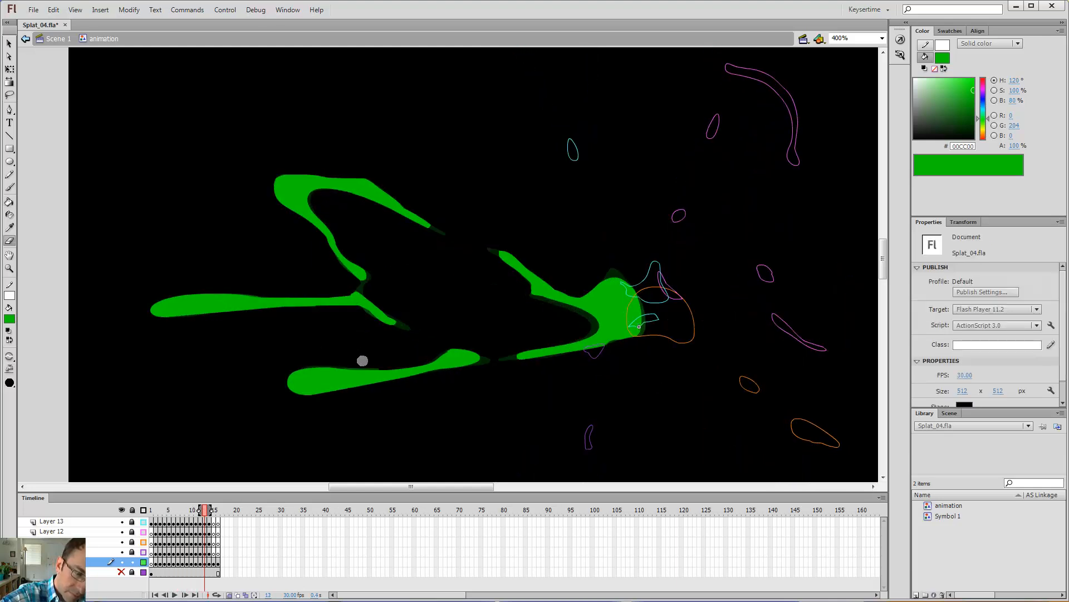
key(comma)
mouse_move(371, 363)
mouse_down()
mouse_move(294, 369)
mouse_move(290, 390)
mouse_up()
key(comma)
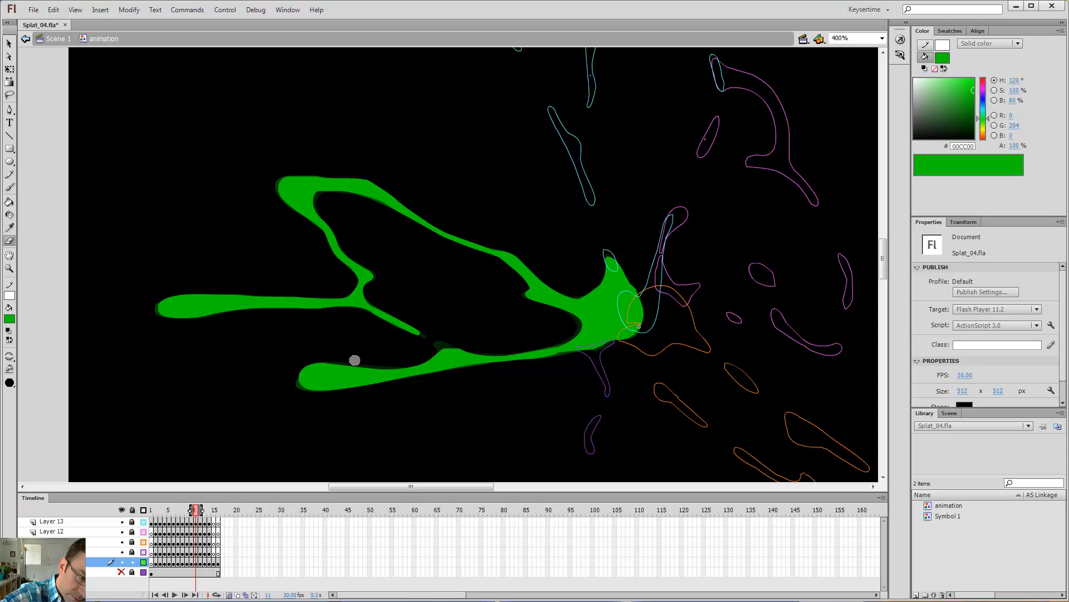
mouse_move(356, 361)
mouse_down()
mouse_move(315, 362)
mouse_move(291, 378)
mouse_move(329, 353)
mouse_move(293, 378)
mouse_up()
key(comma)
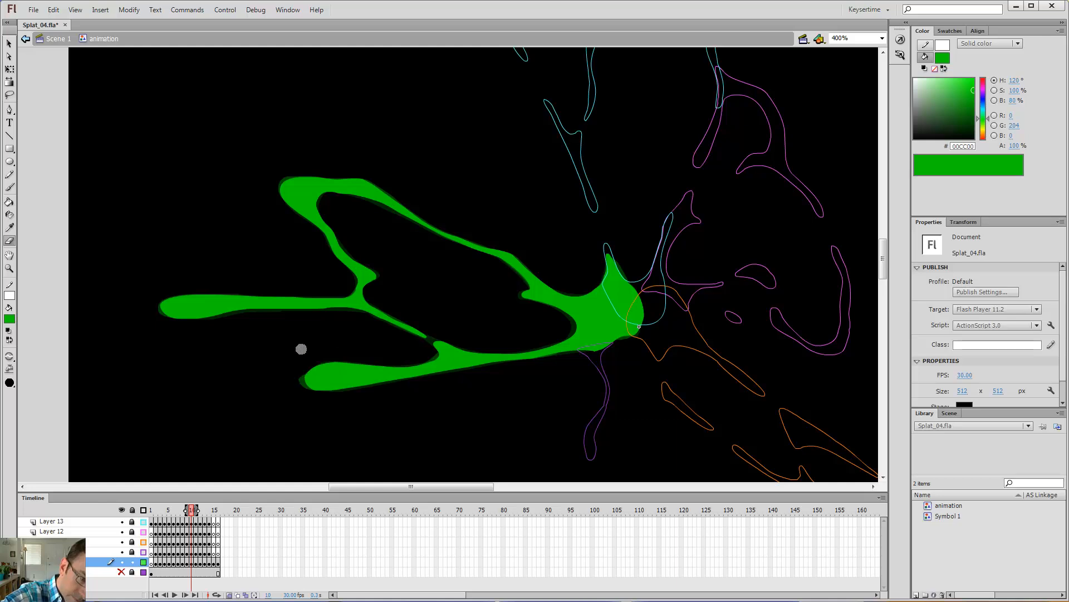
key(comma)
Erase around the lower arm's rounded outer end on frame 13 to make it smaller and thinner
key(period)
key(period)
key(period)
key(period)
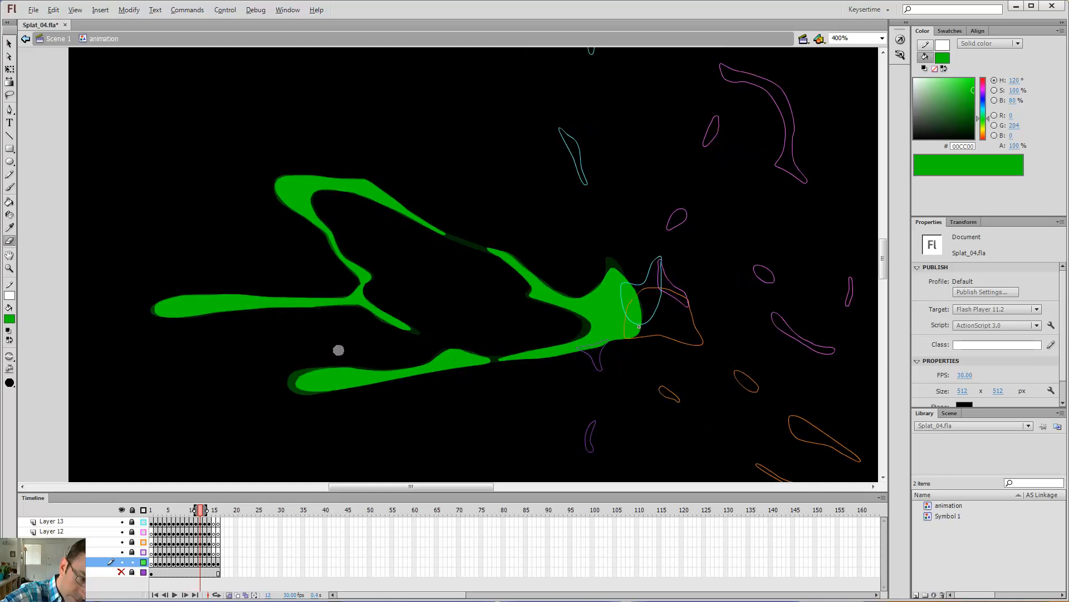
mouse_move(351, 363)
mouse_down()
mouse_move(306, 373)
mouse_move(287, 391)
mouse_move(328, 400)
mouse_up()
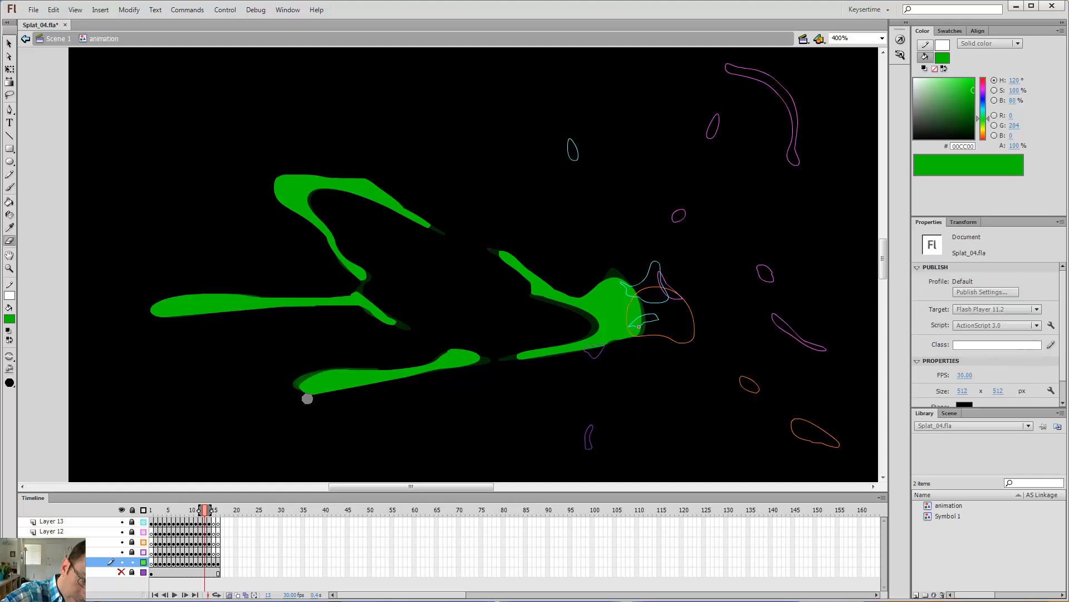
Replace the lower arm's outer piece on frame 14 with a smaller green-filled teardrop
key(.)
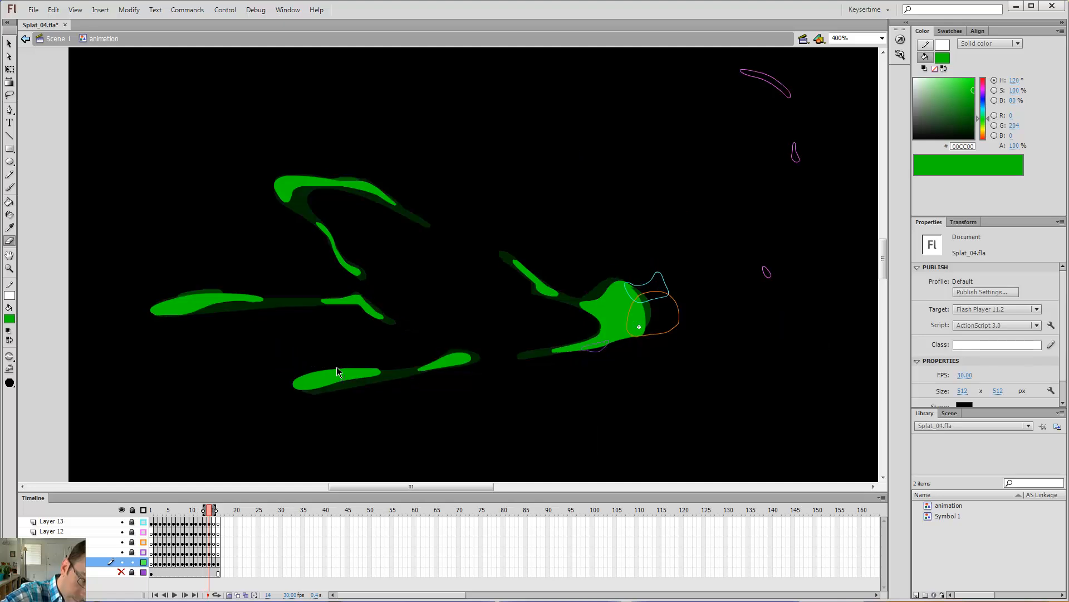
key(v)
click(345, 371)
key(Delete)
key(b)
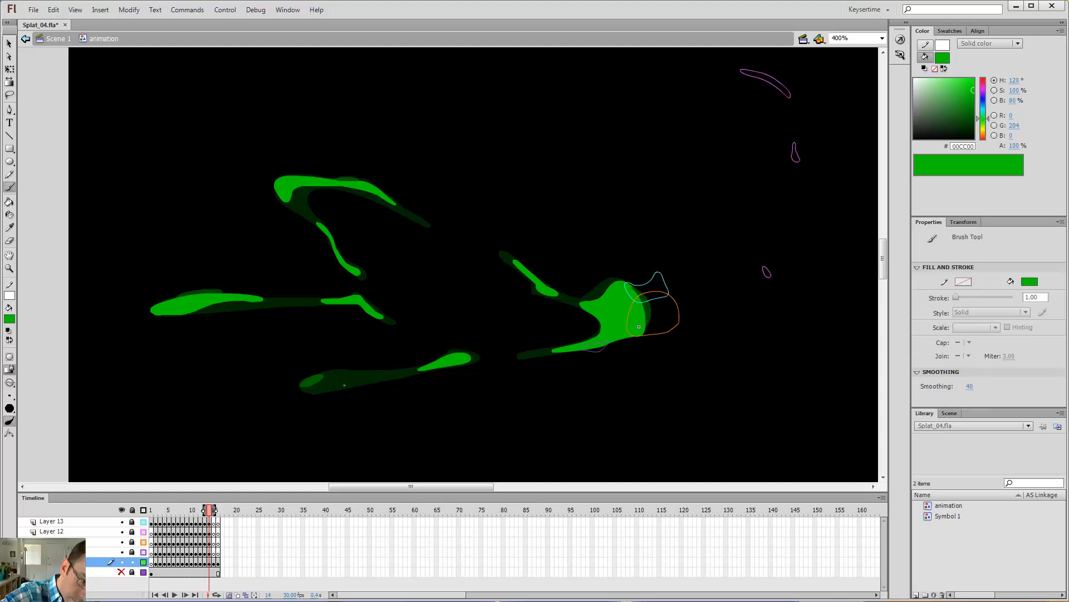
mouse_move(325, 391)
mouse_down()
mouse_move(367, 387)
mouse_move(334, 377)
mouse_up()
key(k)
click(327, 383)
Delete the lower arm's small oval on frame 15 and its inner piece on frame 14, and compare the neighbouring frames
key(.)
key(v)
click(326, 379)
key(Delete)
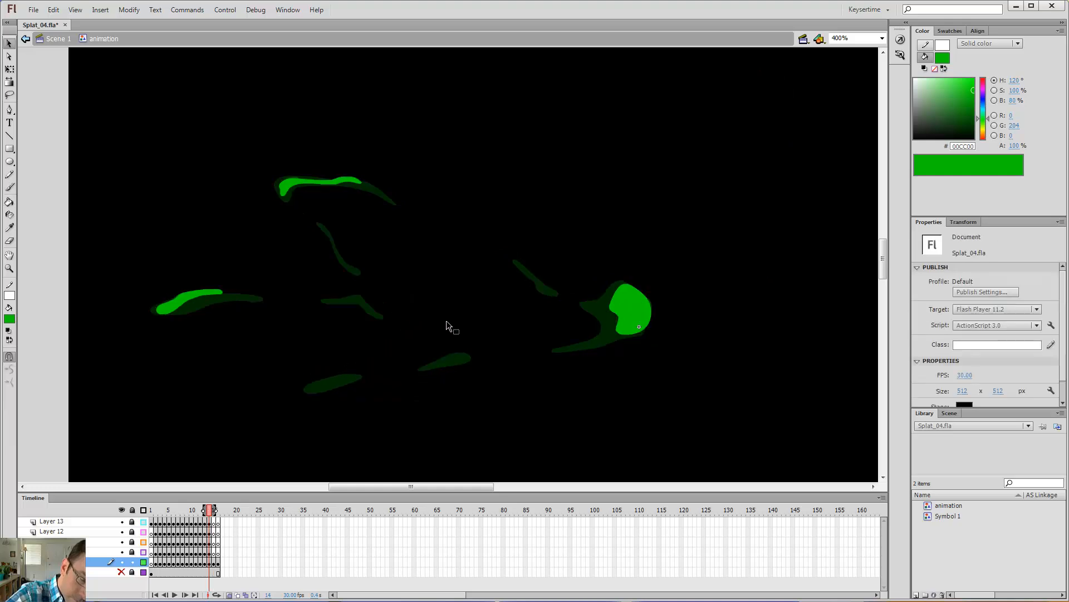
click(461, 356)
key(Delete)
key(b)
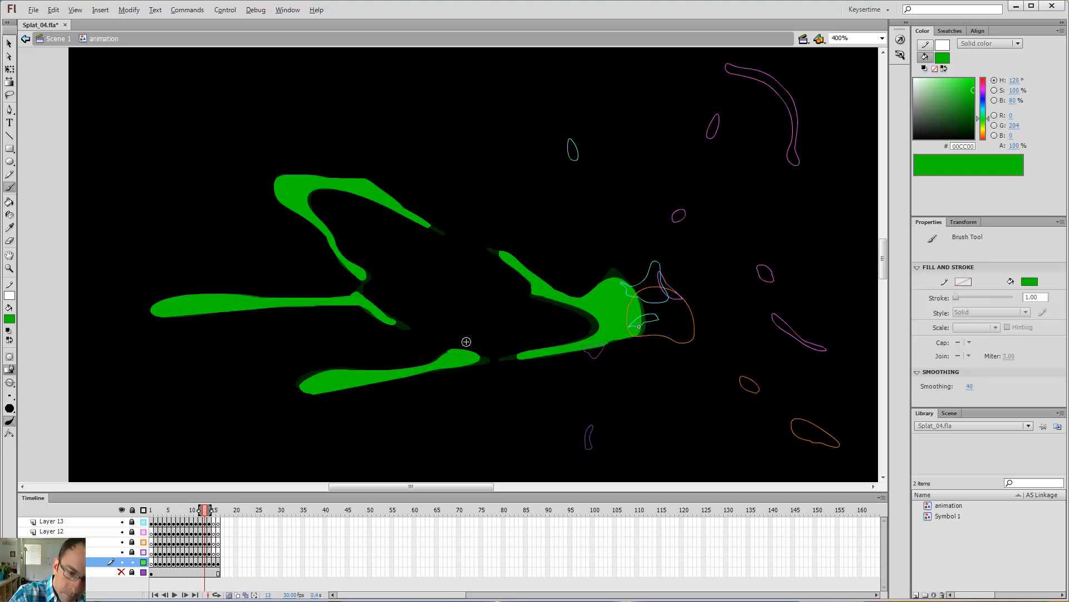
key(.)
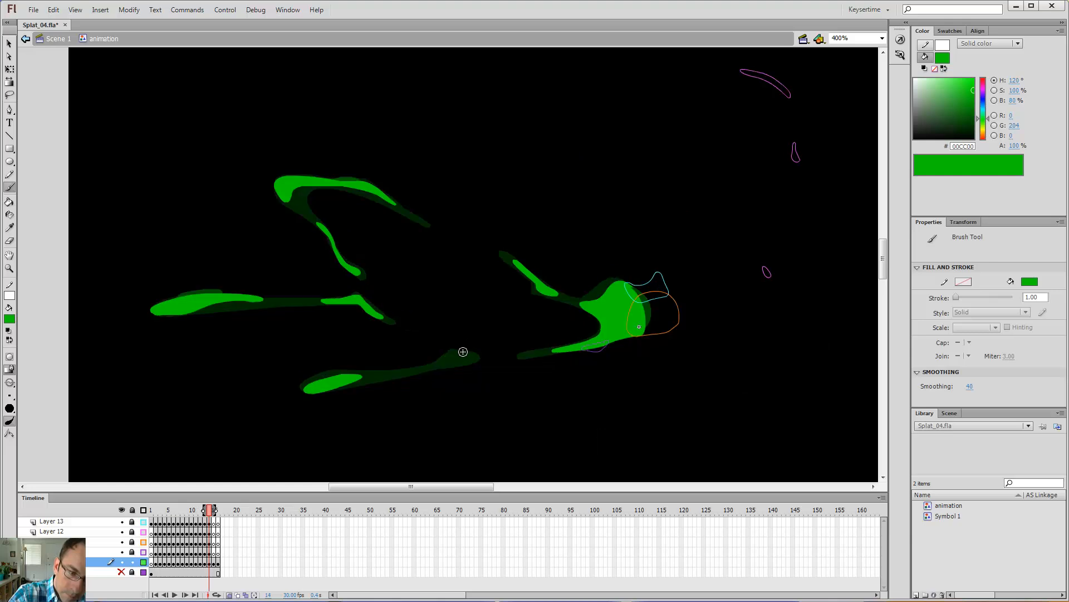
key(.)
Preview the revised animation in a test movie, close it, and step back to frame 12 to review the lower arm
key(ctrl+Return)
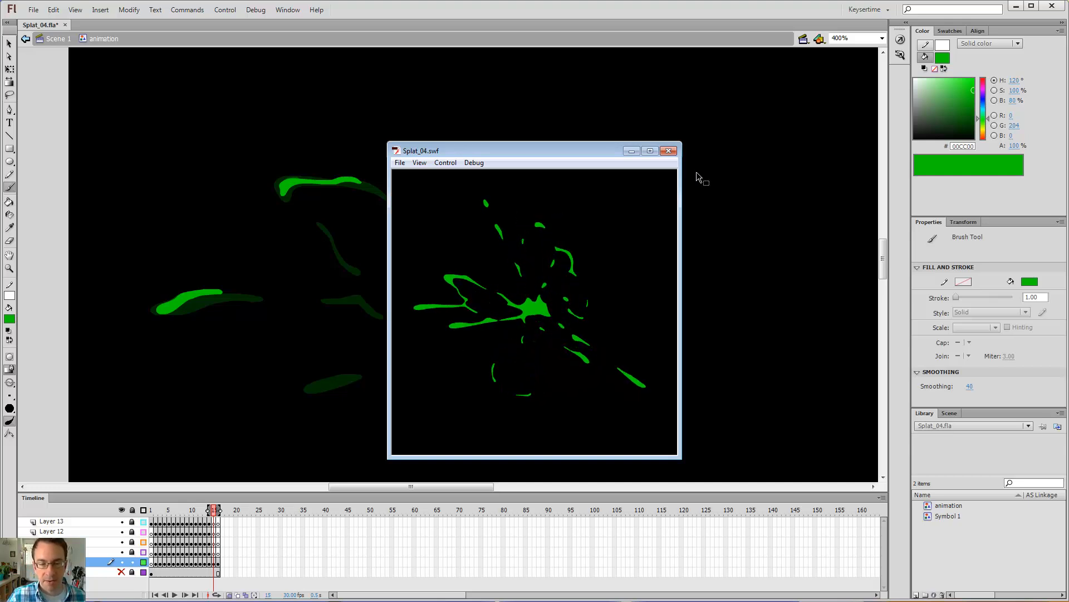
click(668, 150)
key(comma)
key(comma)
key(comma)
key(comma)
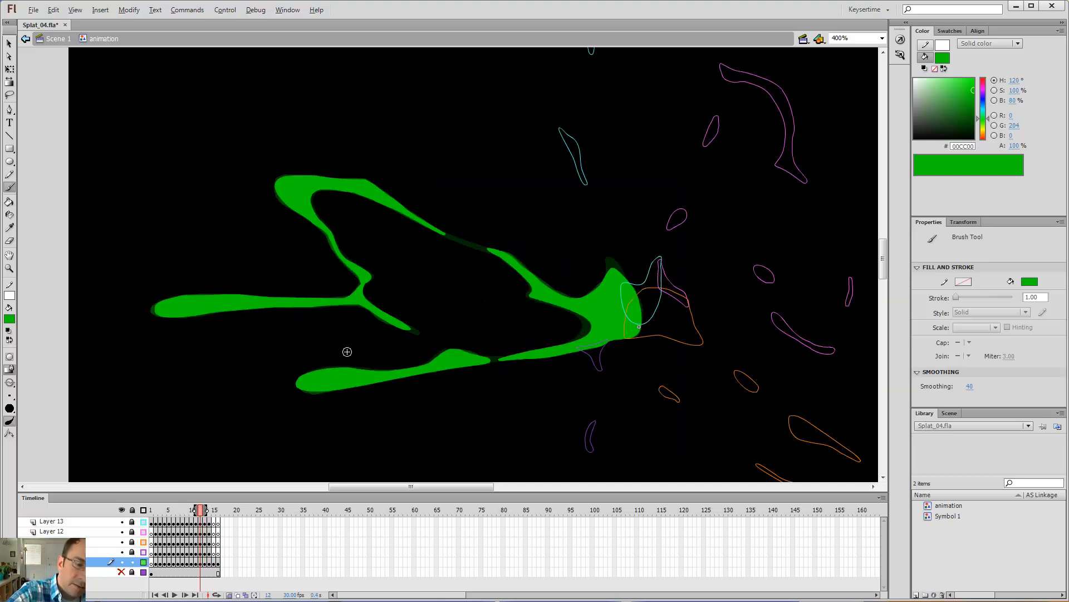
Erase along the lower arm's upper edge and rounded outer end on frames 11 and 12 to make it slimmer
key(period)
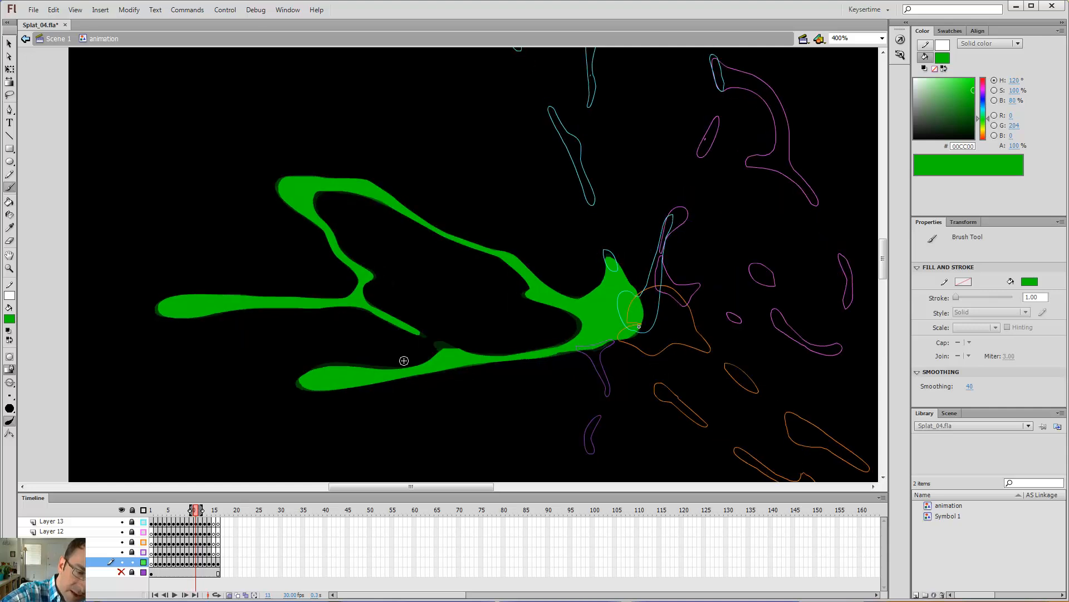
key(e)
mouse_move(417, 361)
mouse_down()
mouse_move(306, 370)
mouse_move(305, 397)
mouse_up()
key(period)
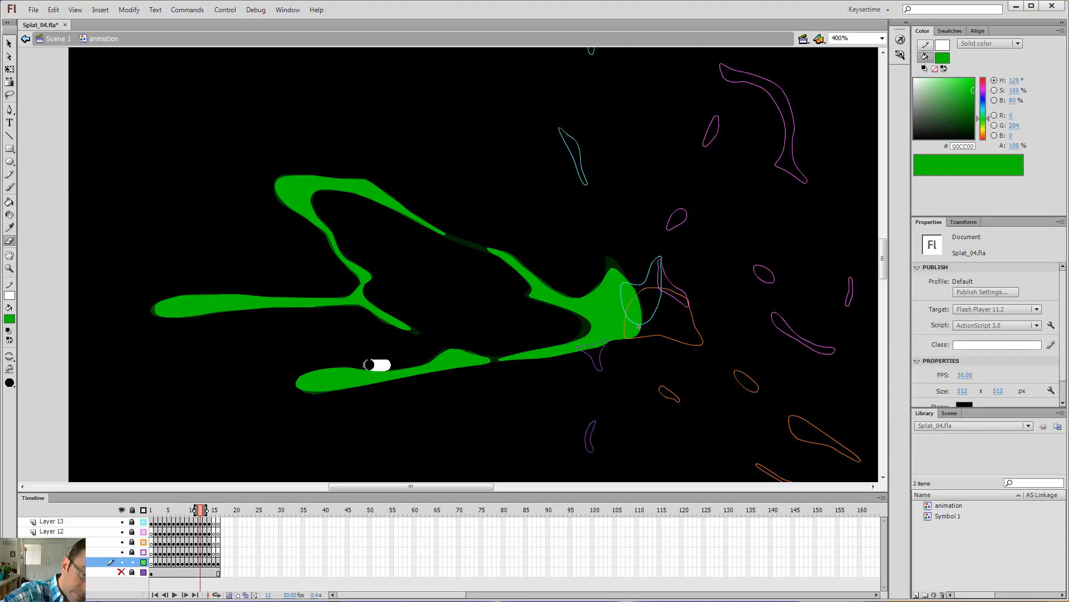
mouse_move(337, 363)
mouse_down()
mouse_move(299, 378)
mouse_move(313, 412)
mouse_up()
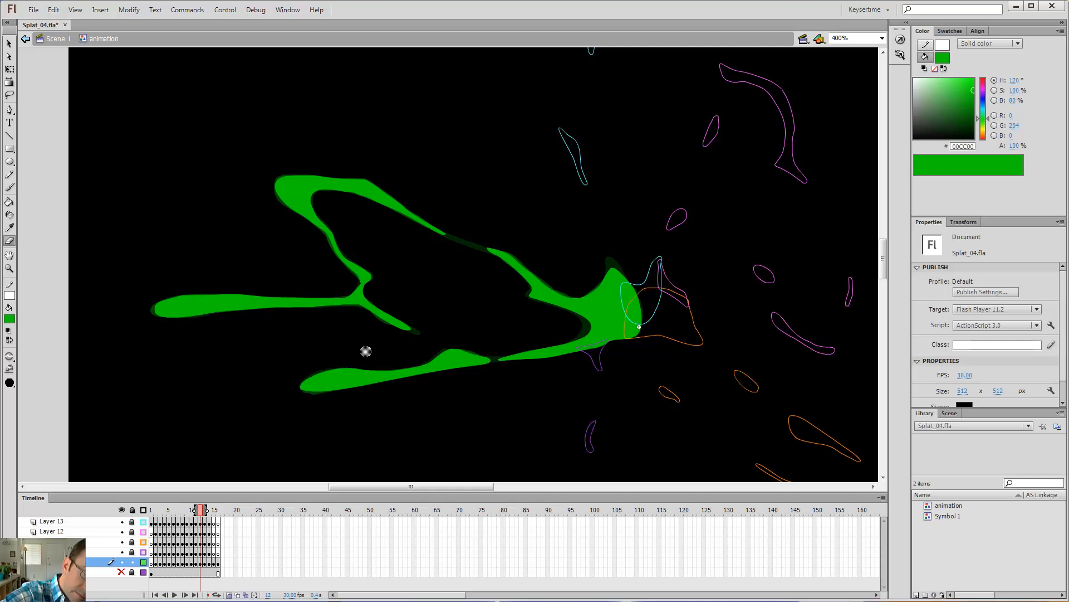
Thin the lower arm's outer end on frame 13 and erase the strip joining it to the inner oval piece
key(period)
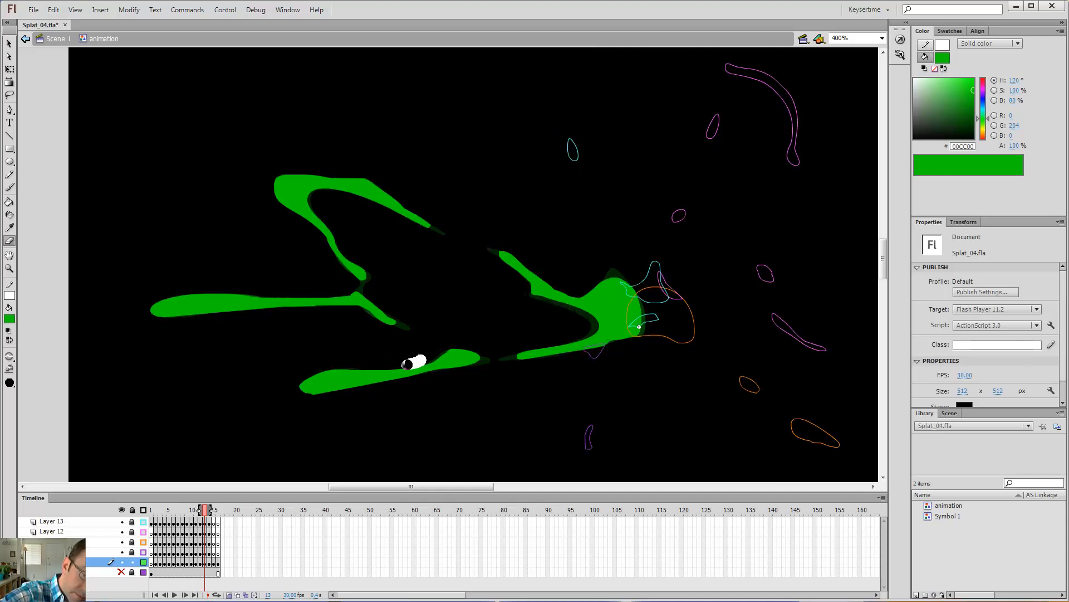
mouse_move(407, 364)
mouse_down()
mouse_move(340, 367)
mouse_move(299, 394)
mouse_up()
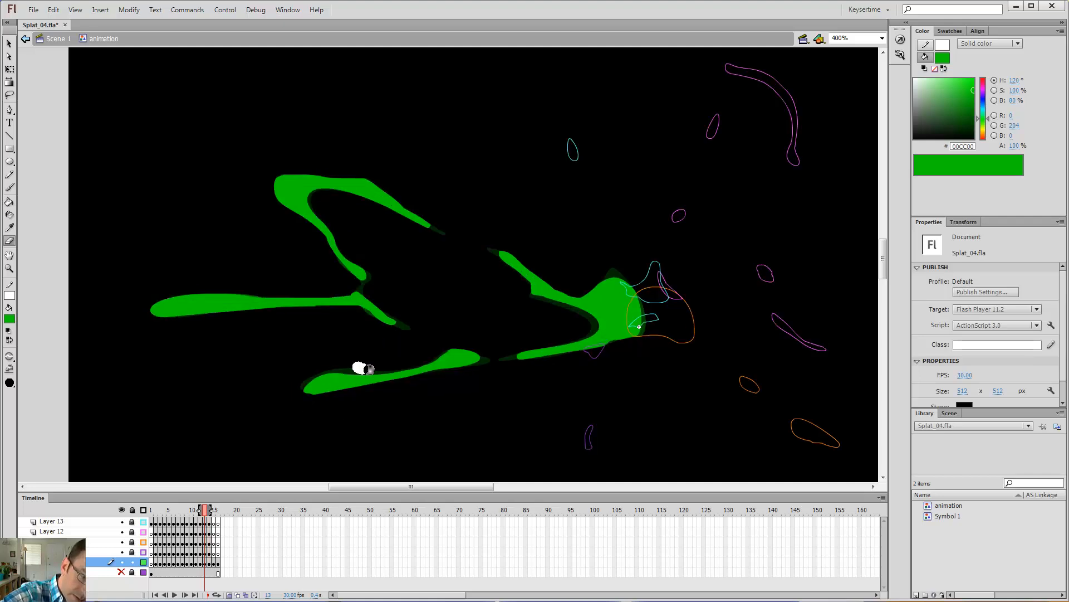
mouse_move(370, 368)
mouse_down()
mouse_move(439, 352)
mouse_move(422, 374)
mouse_move(351, 394)
mouse_move(396, 375)
mouse_move(385, 367)
mouse_move(392, 392)
mouse_move(389, 376)
mouse_move(437, 382)
mouse_move(427, 359)
mouse_up()
key(b)
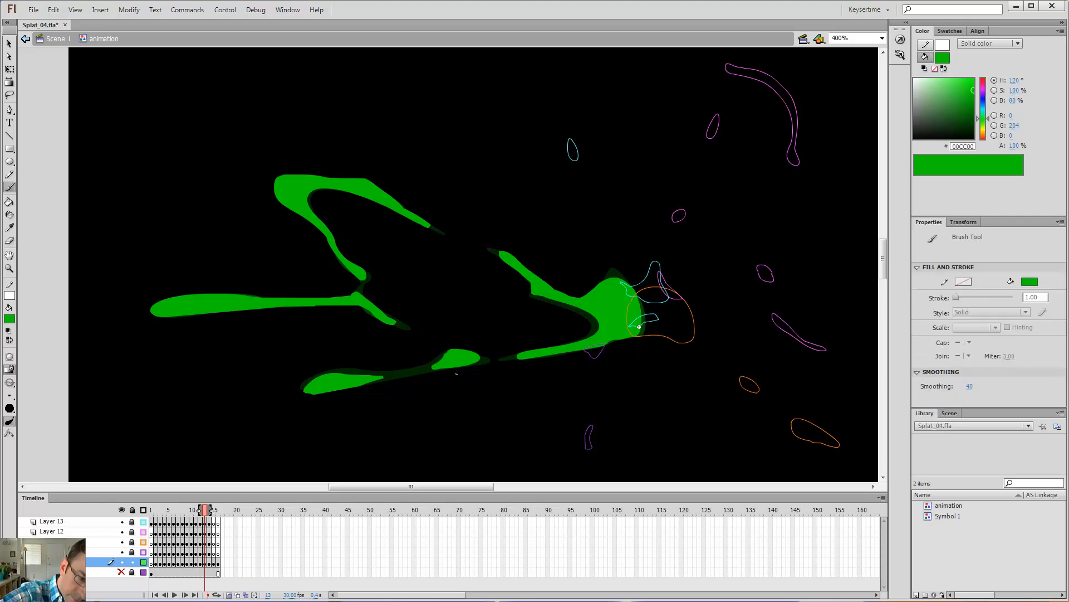
Compare frames 13 and 14, and erase around the lower arm's outer piece on frame 14 to shrink it slightly
key(period)
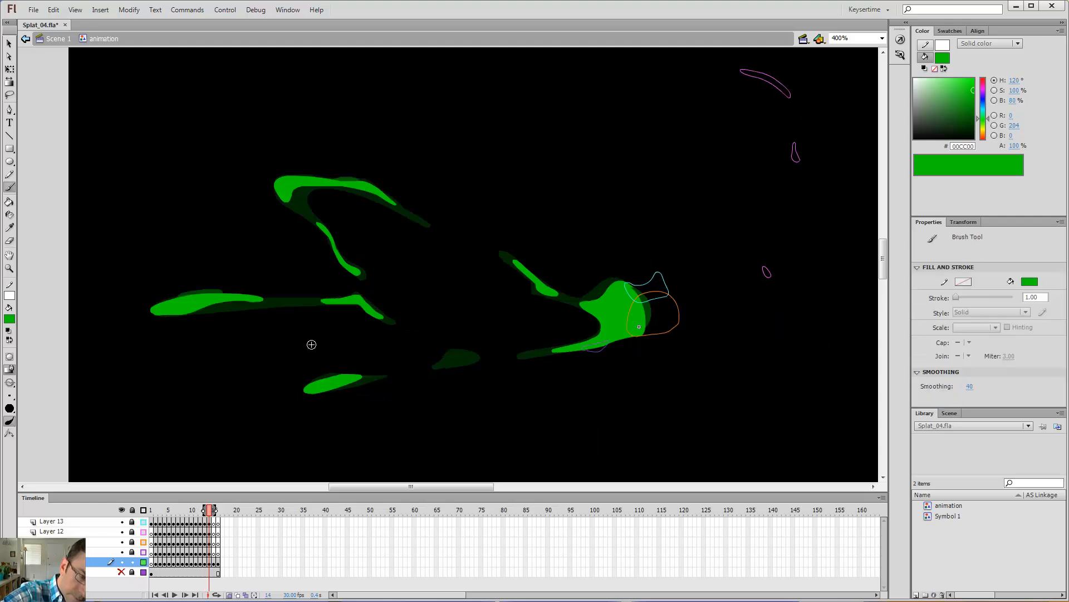
key(comma)
key(period)
key(e)
mouse_move(335, 369)
mouse_down()
mouse_move(376, 372)
mouse_move(330, 372)
mouse_move(376, 378)
mouse_move(348, 392)
mouse_up()
Return to frame 12 and erase more of the lower arm's upper edge and outer tip
key(comma)
key(comma)
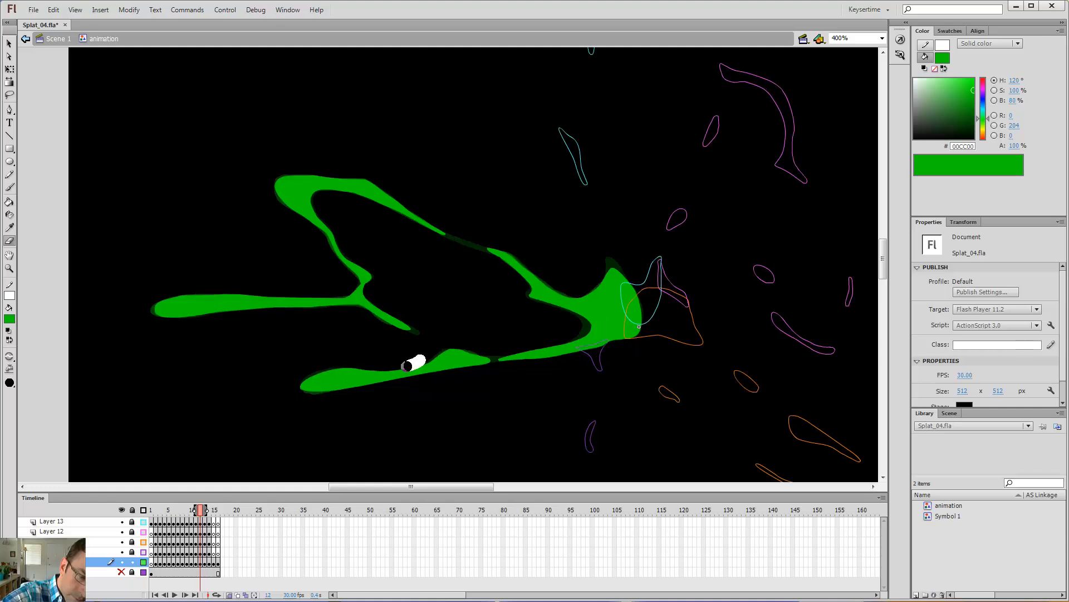
mouse_move(407, 366)
mouse_down()
mouse_move(328, 368)
mouse_move(307, 392)
mouse_up()
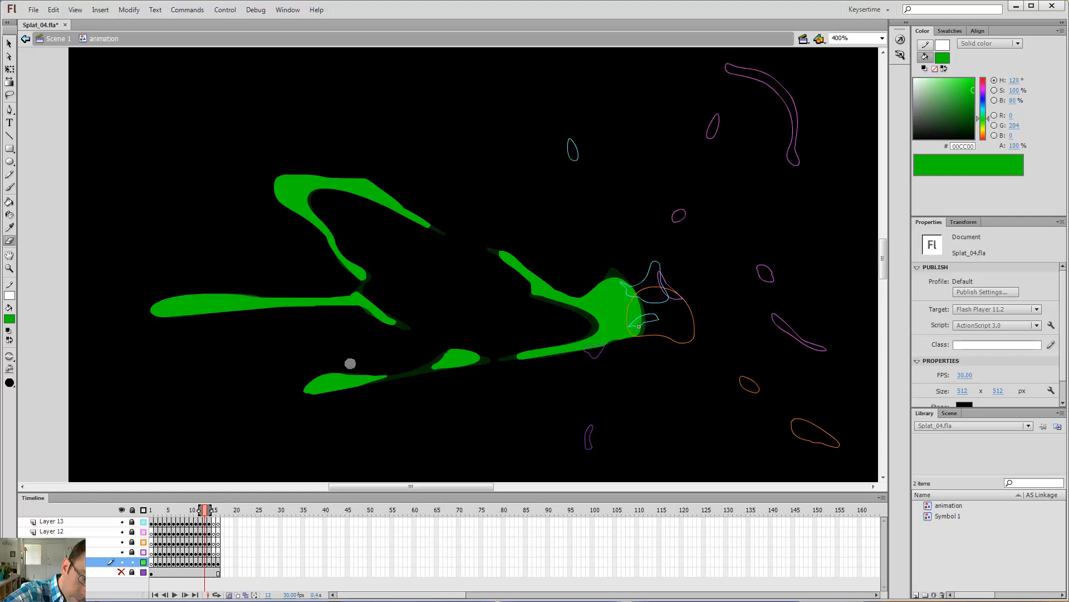
key(b)
Step back to frame 8, preview the animation in a test movie, and close the preview
key(comma)
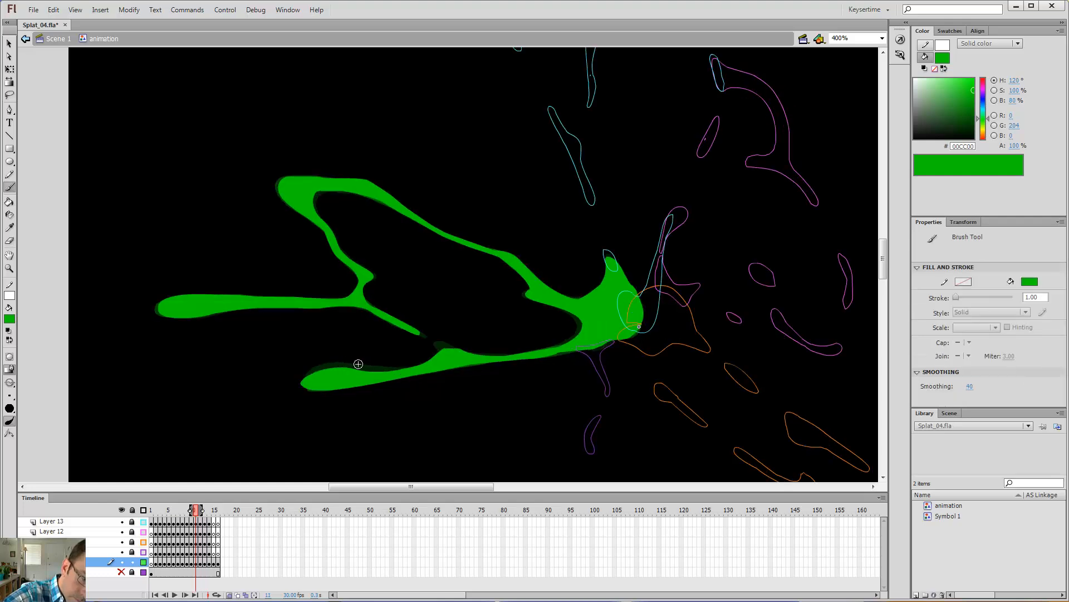
key(comma)
key(comma)
key(comma)
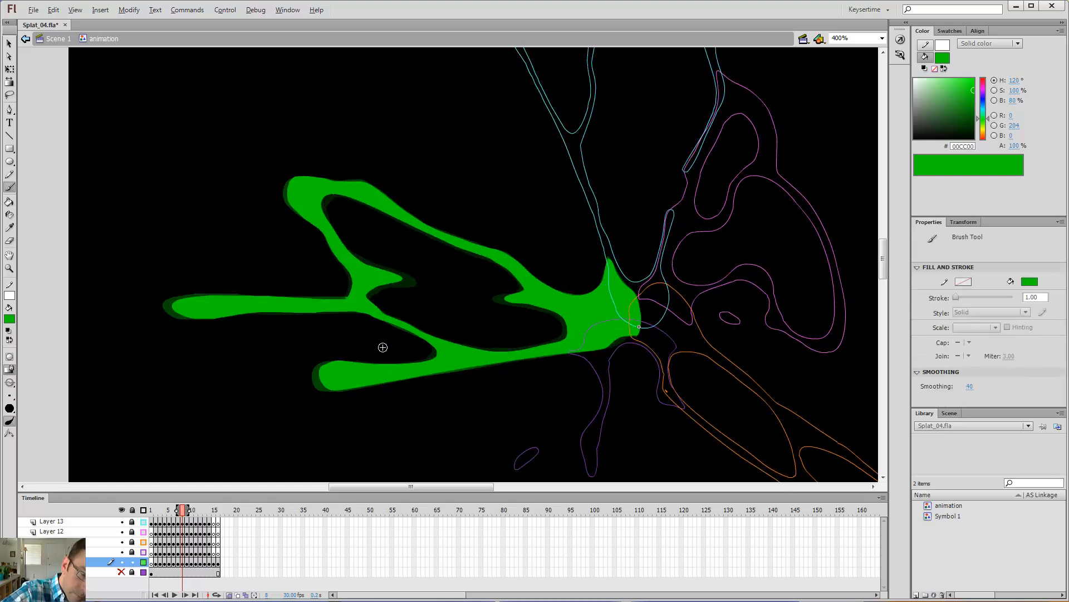
key(ctrl+Return)
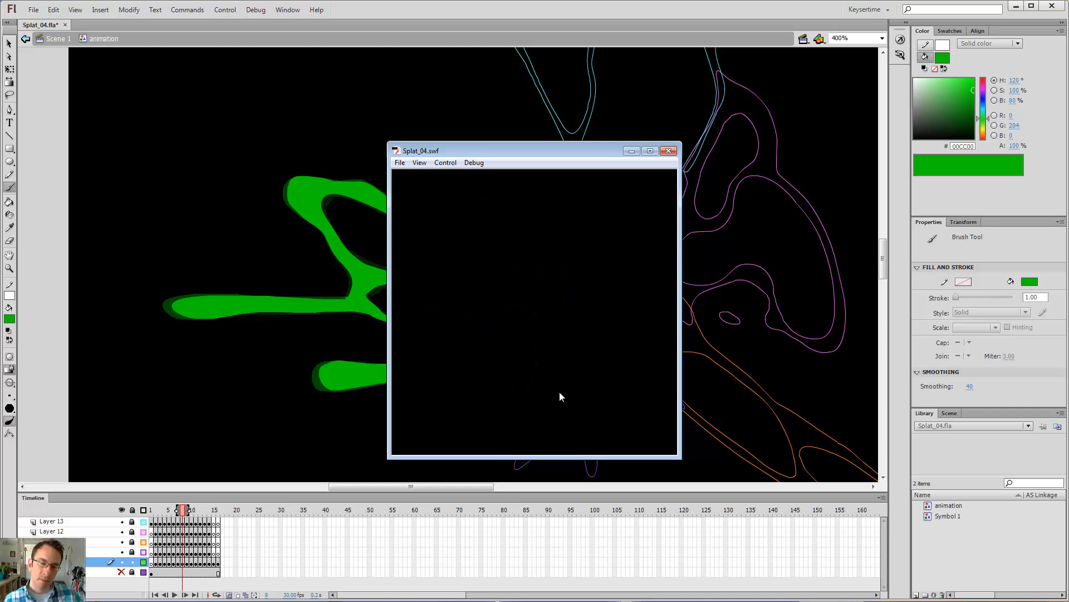
click(668, 151)
Compare the whole splat across frames 8 to 13 to review how its arms break apart
key(ctrl+minus)
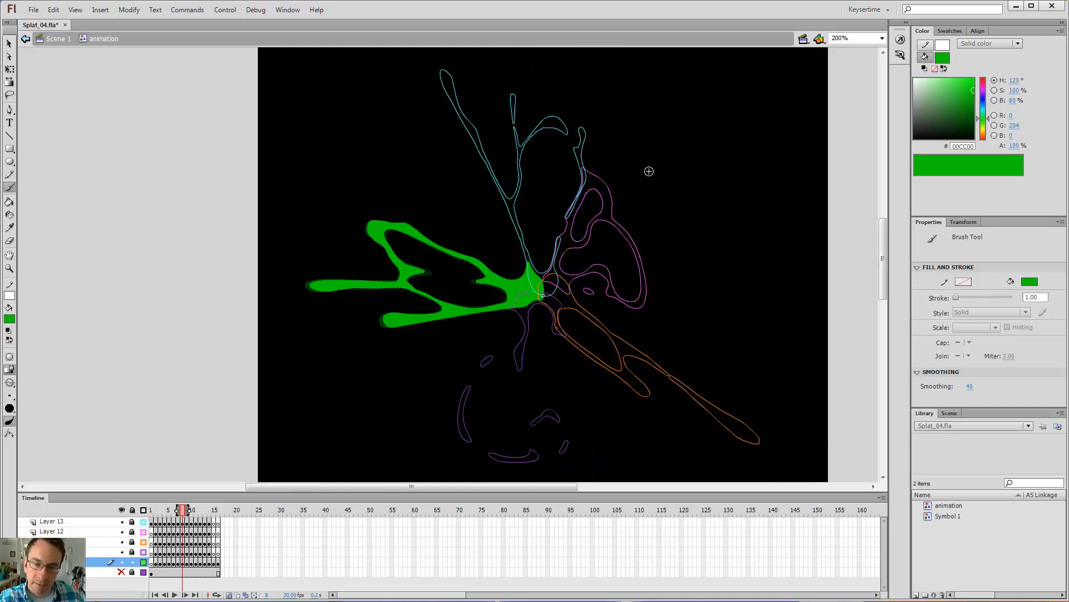
key(period)
key(period)
key(period)
key(period)
key(period)
key(period)
key(period)
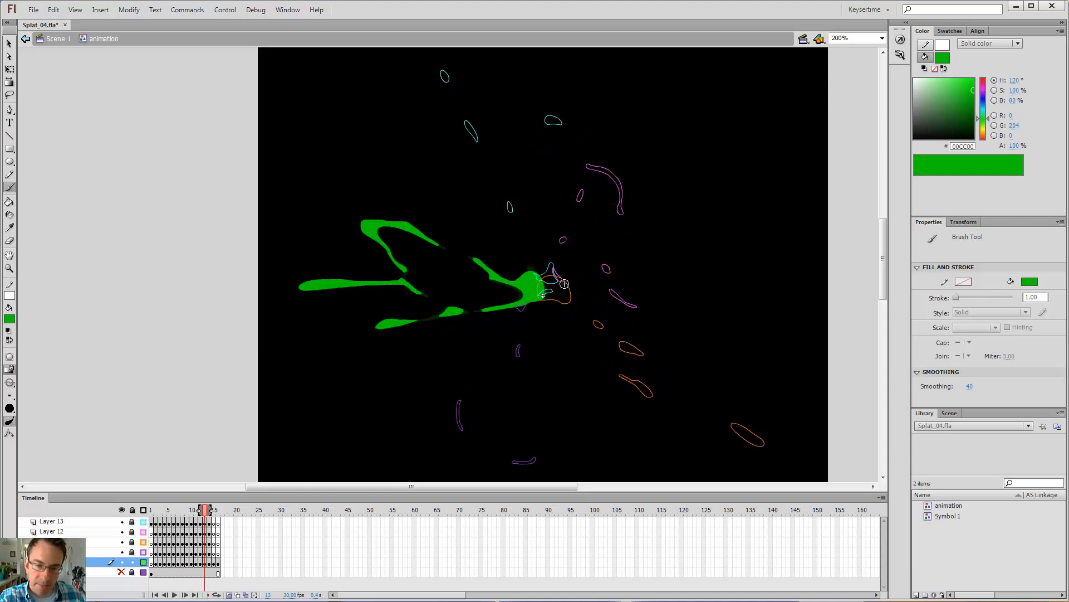
key(comma)
key(comma)
key(comma)
key(comma)
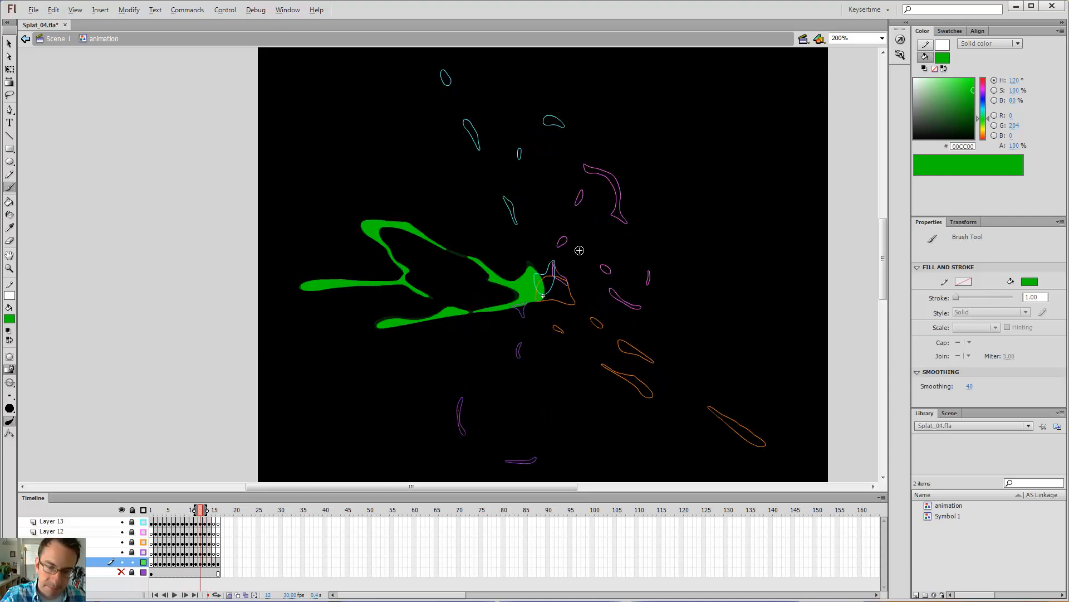
Examine the splat's center up close on frame 12 and its neighbouring frames
key(z)
click(554, 279)
key(period)
key(period)
key(period)
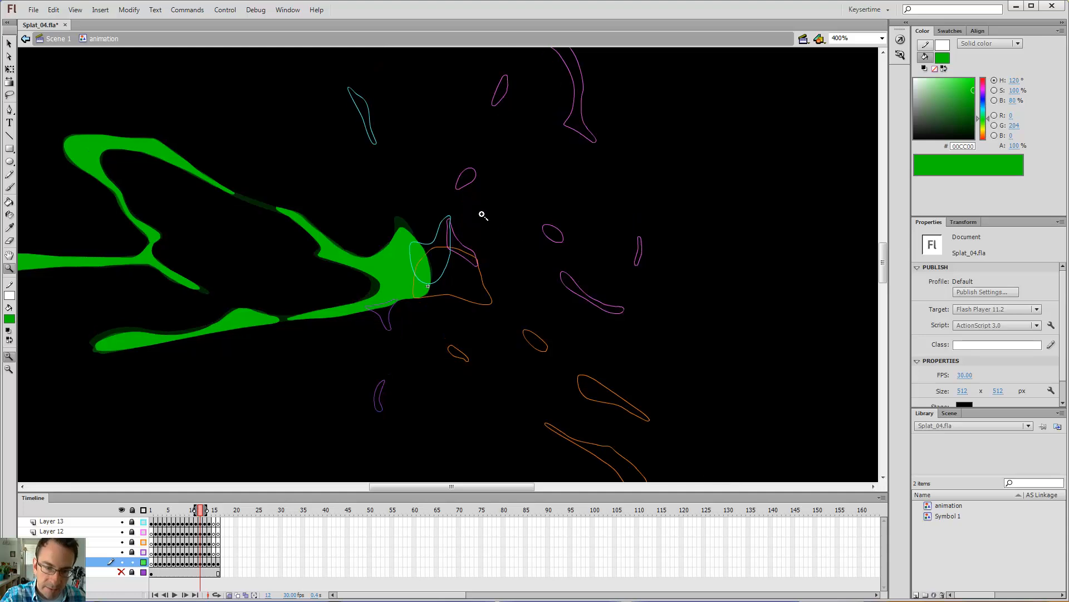
key(comma)
key(comma)
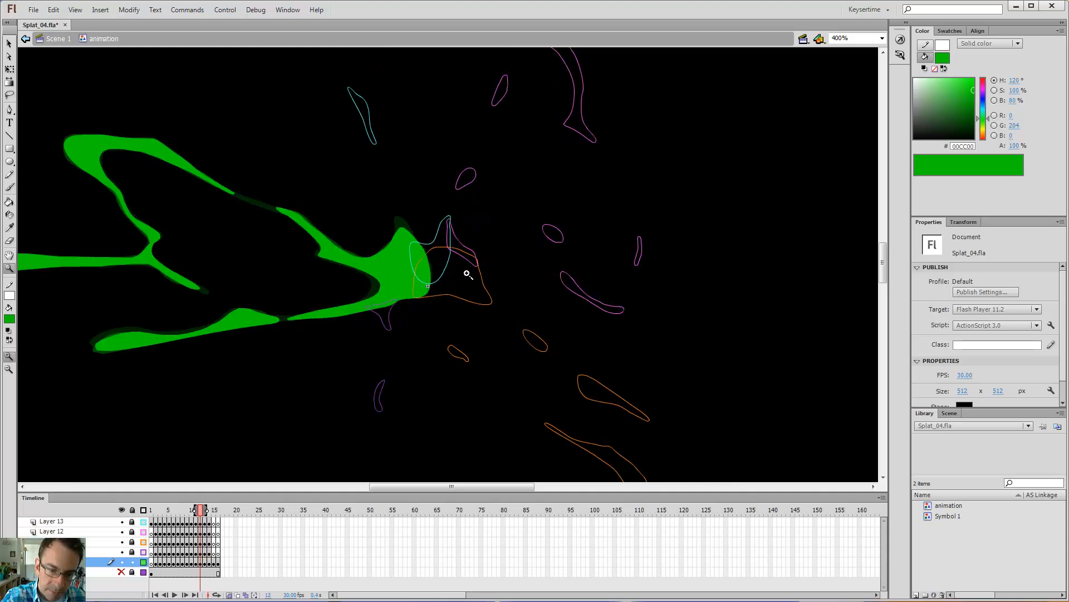
key(comma)
key(period)
Unlock the drawing layers above the green one and brush a wavy lower edge onto the orange-outlined center shape on frames 12 and 13
key(b)
key(v)
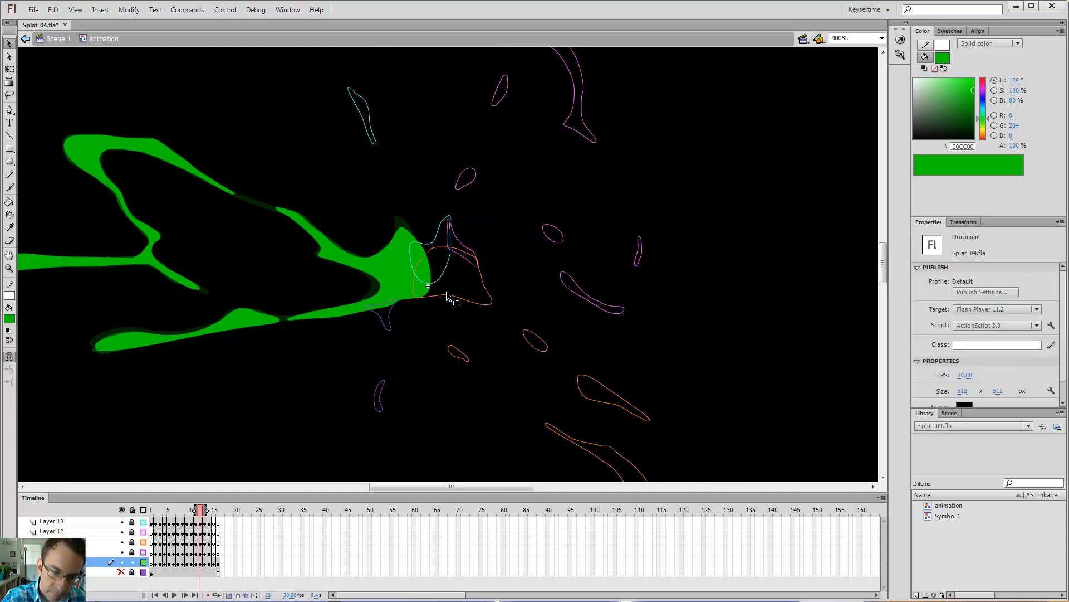
drag(131, 552, 133, 522)
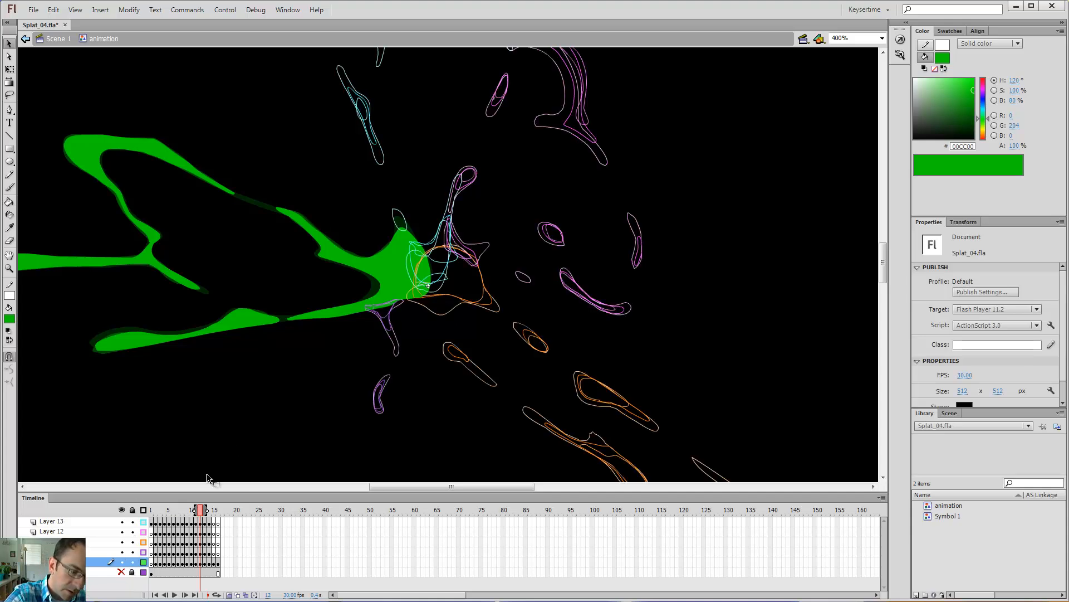
click(458, 300)
key(b)
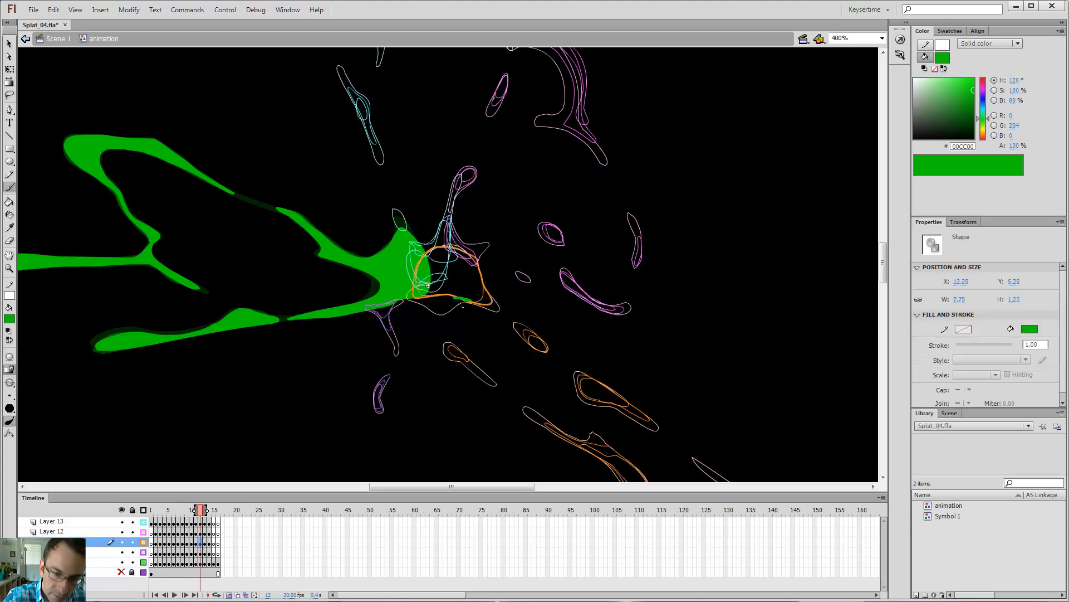
key(.)
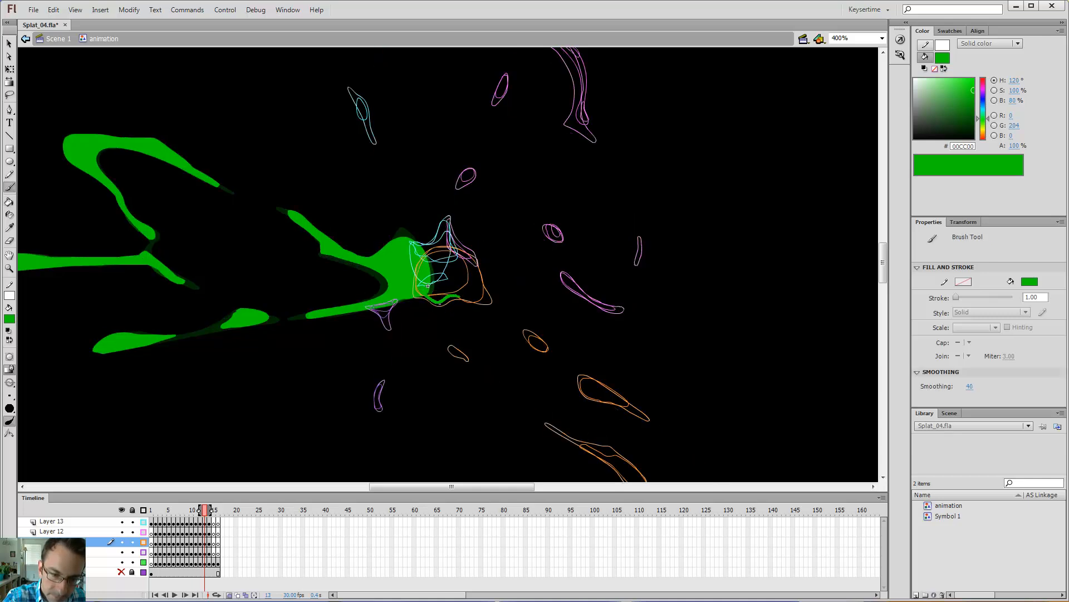
Brush a wavy lower edge onto the orange-outlined center shape on frame 14 and fill the enclosed area
key(.)
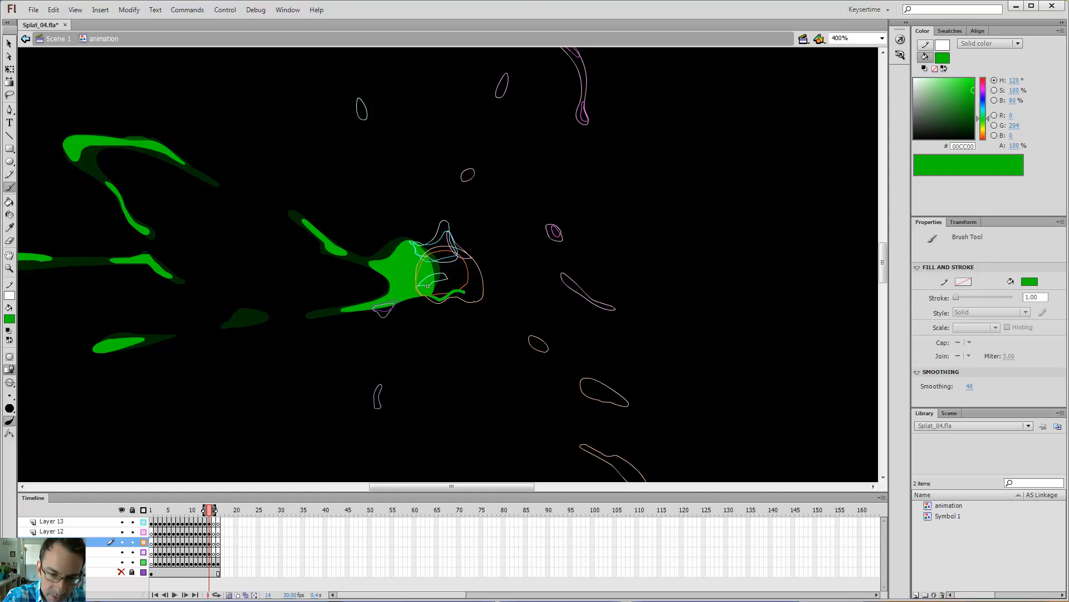
key(ctrl+z)
key(k)
Paint and fill rounded center shapes on the orange-outlined layer on frames 15 and 16, making frame 16's smaller
key(.)
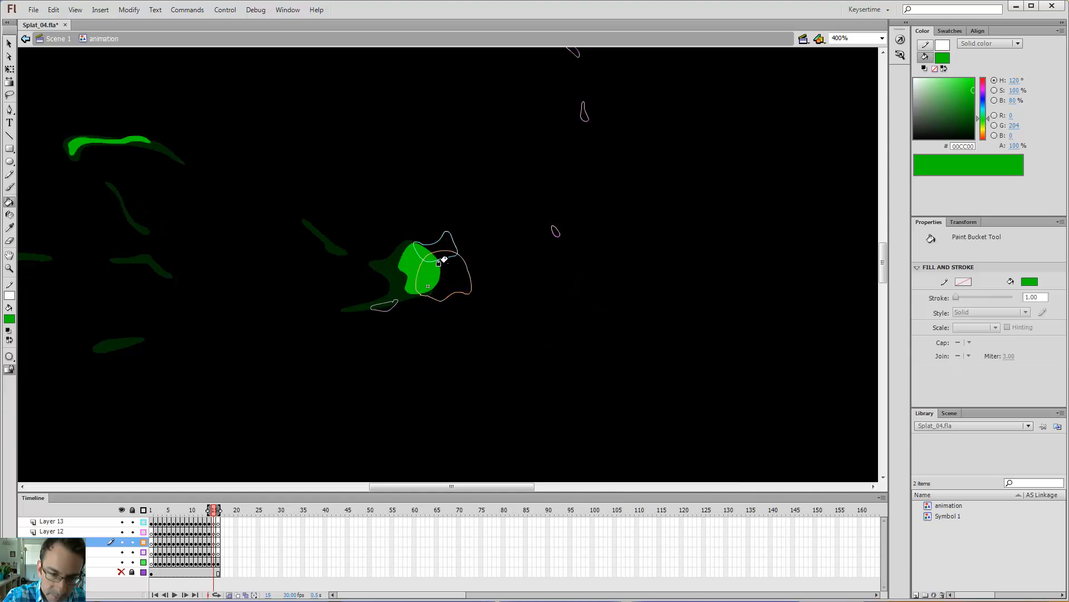
key(b)
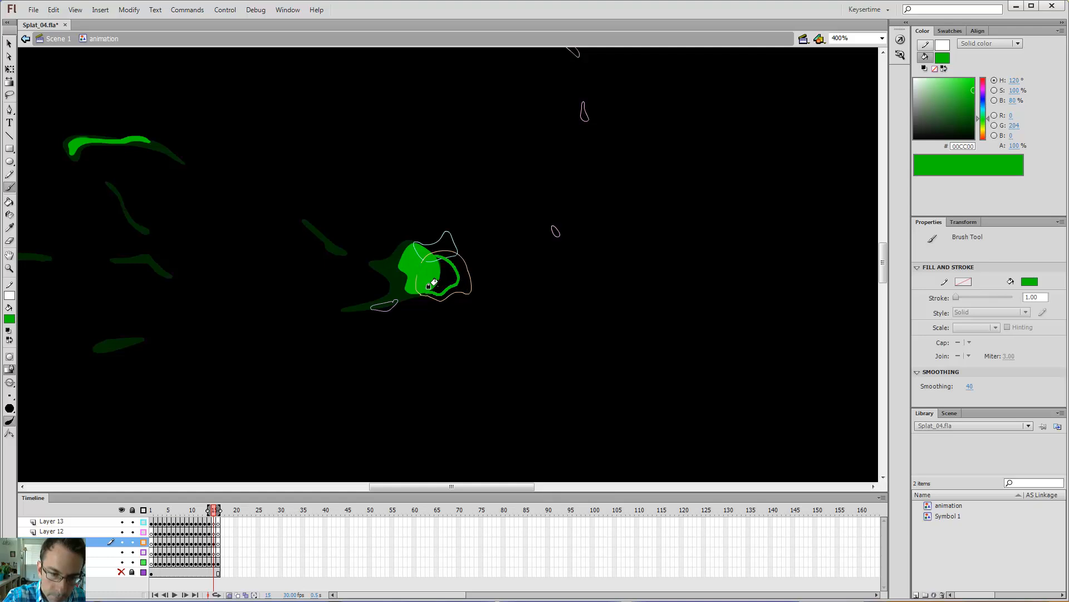
key(ctrl+z)
key(.)
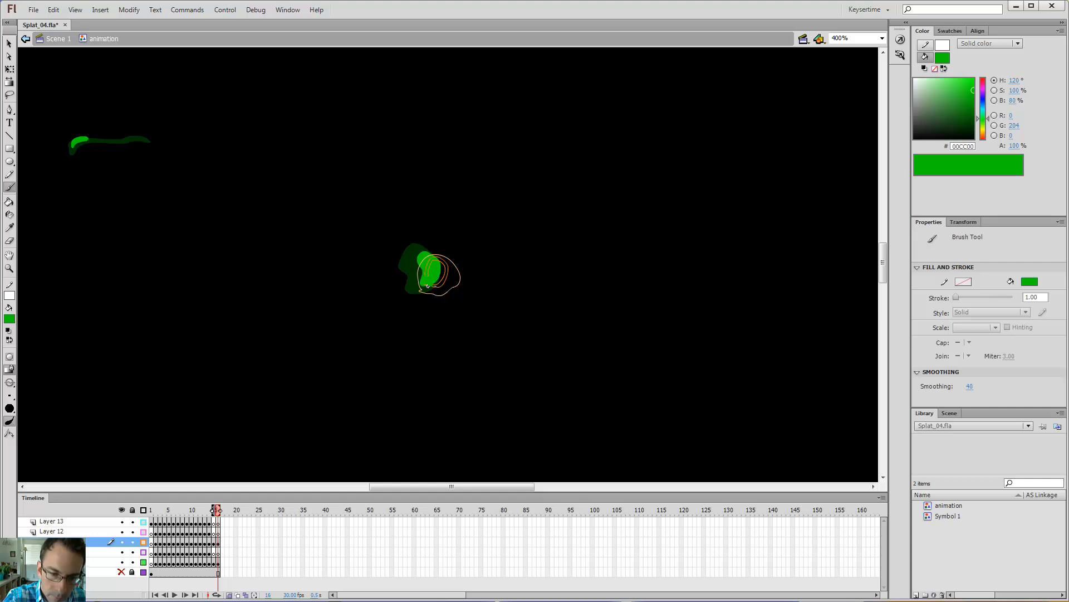
key(k)
On Layer 13, paint and fill a small pointed shape along the center's upper edge on frame 15
key(comma)
key(comma)
key(comma)
key(v)
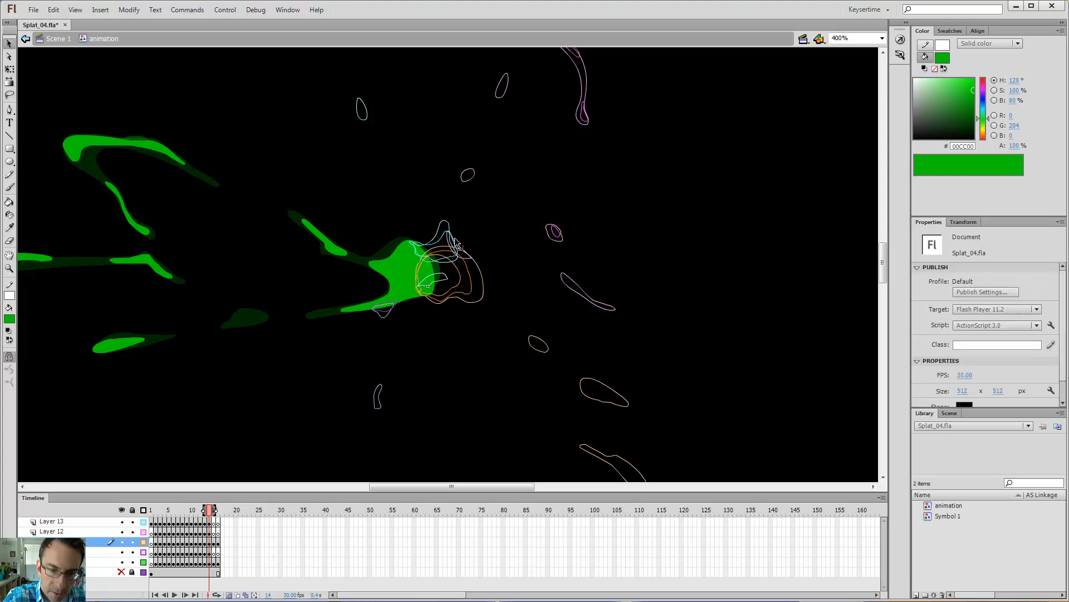
click(442, 229)
key(period)
key(b)
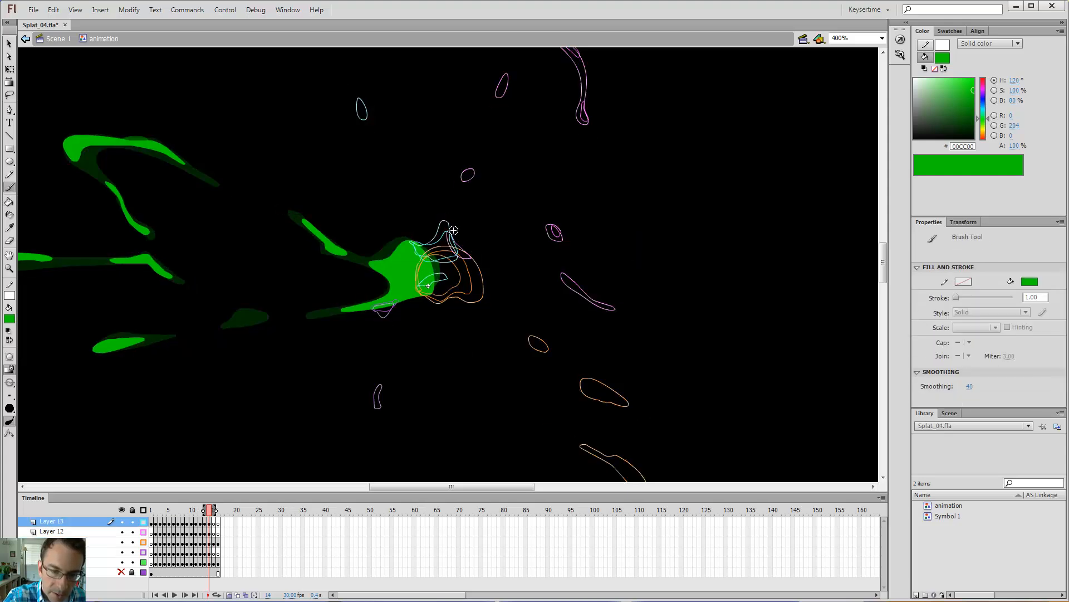
key(period)
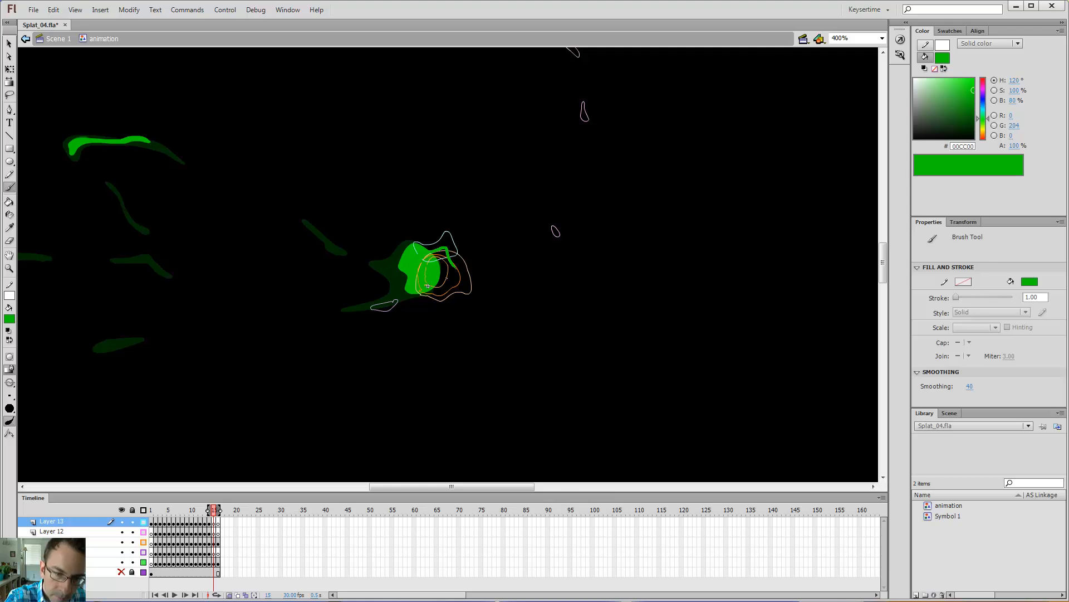
key(k)
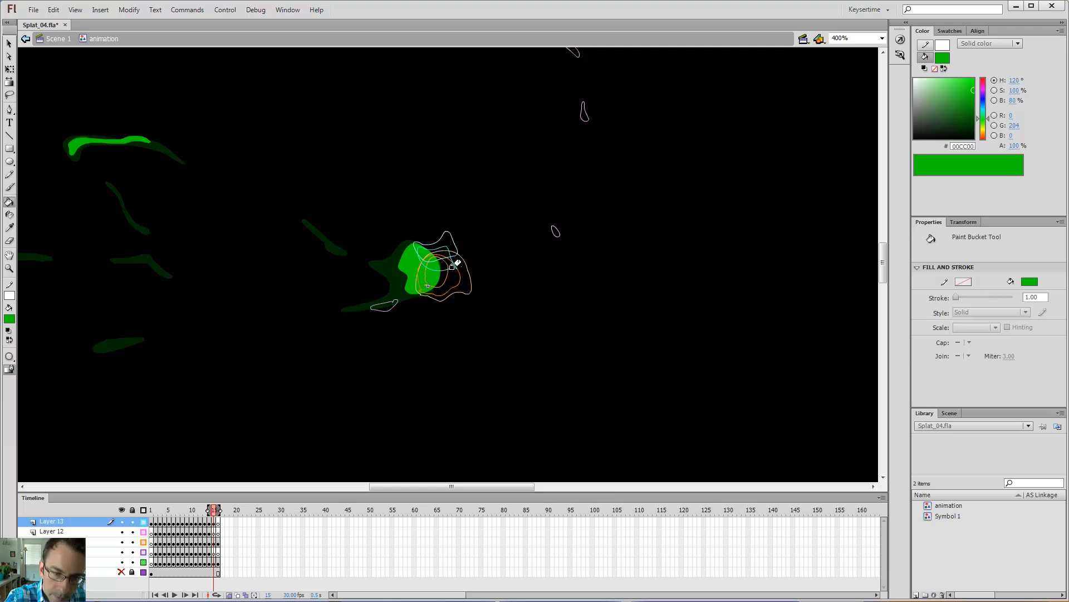
On frame 16 of Layer 13, paint and fill a smaller version of the center's upper shape
key(period)
key(b)
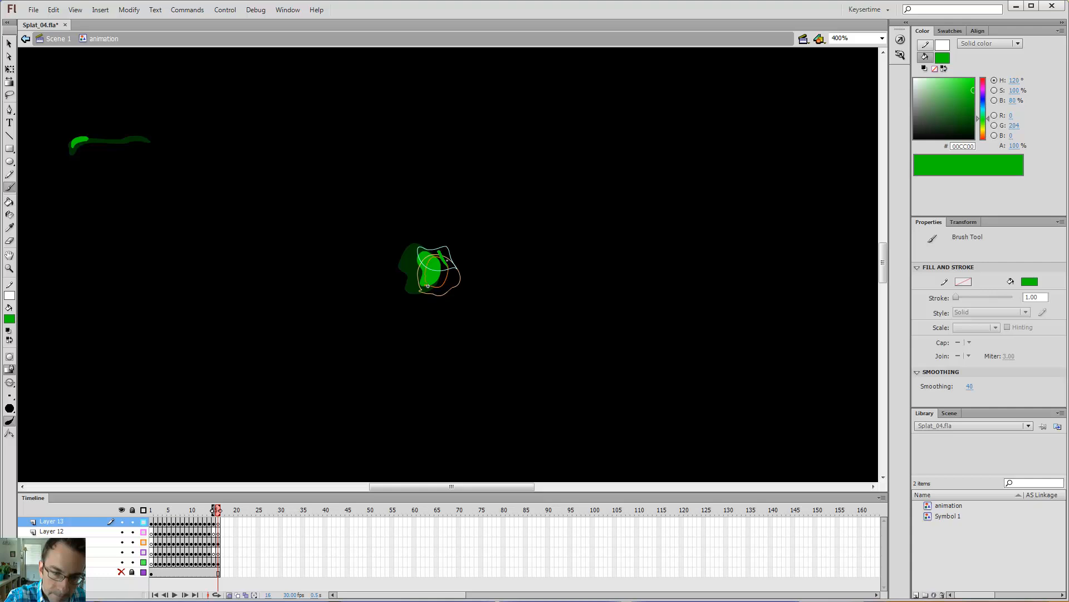
key(k)
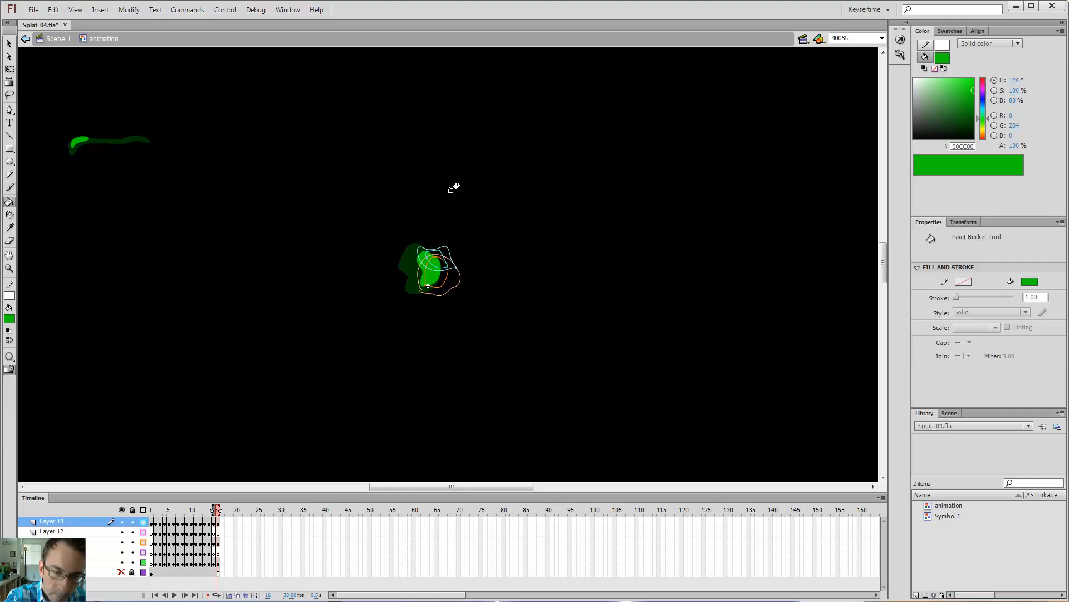
Preview the animation in a test movie, and in Windows Explorer open Splat_04.swf from the 016 folder in Youtube_Tutorials
key(comma)
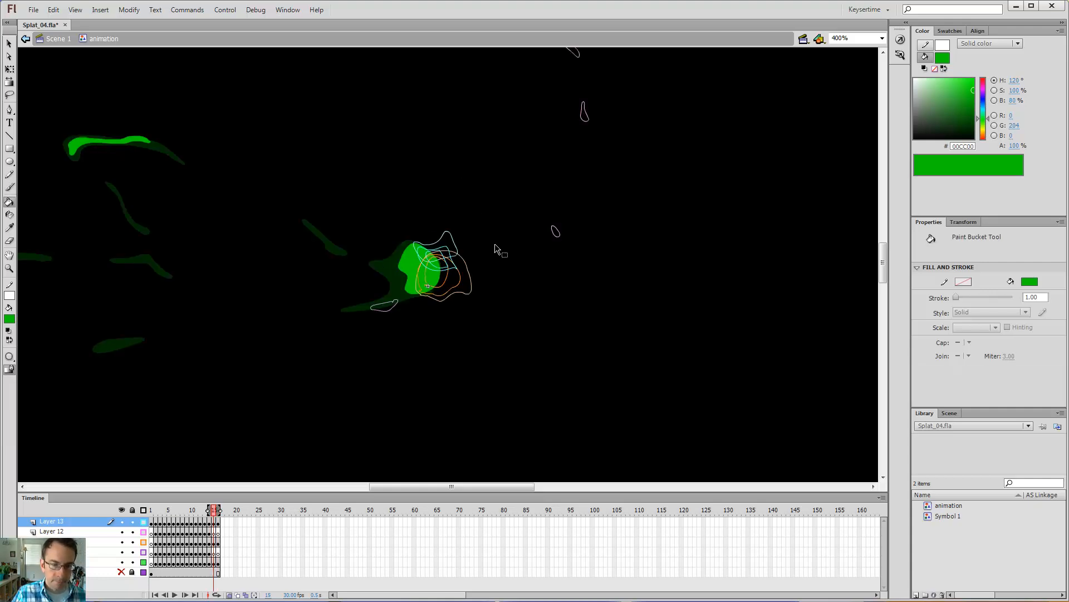
key(ctrl+Return)
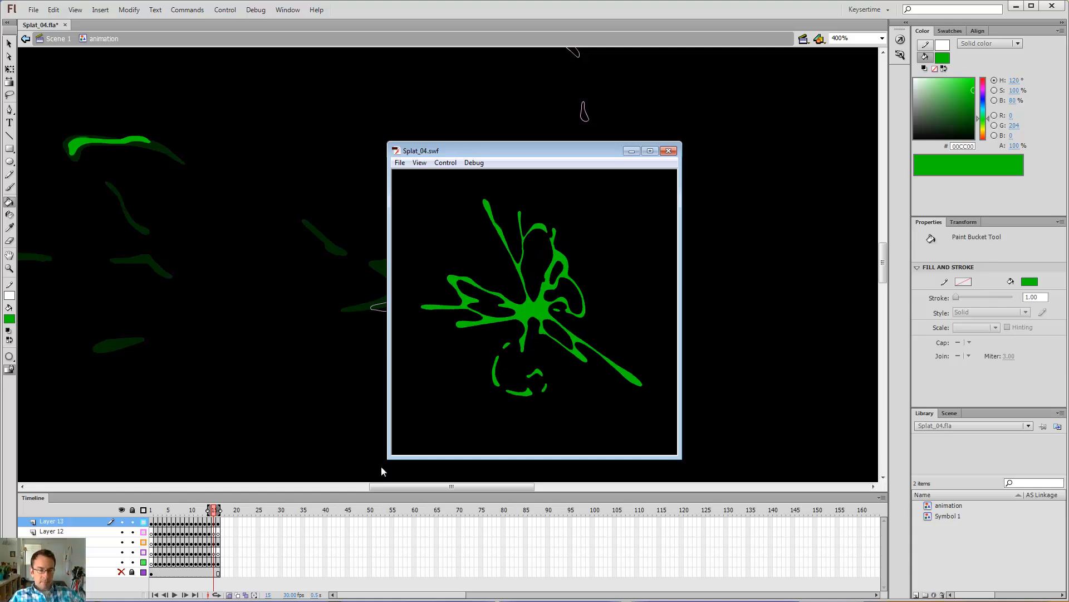
key(super+e)
click(59, 275)
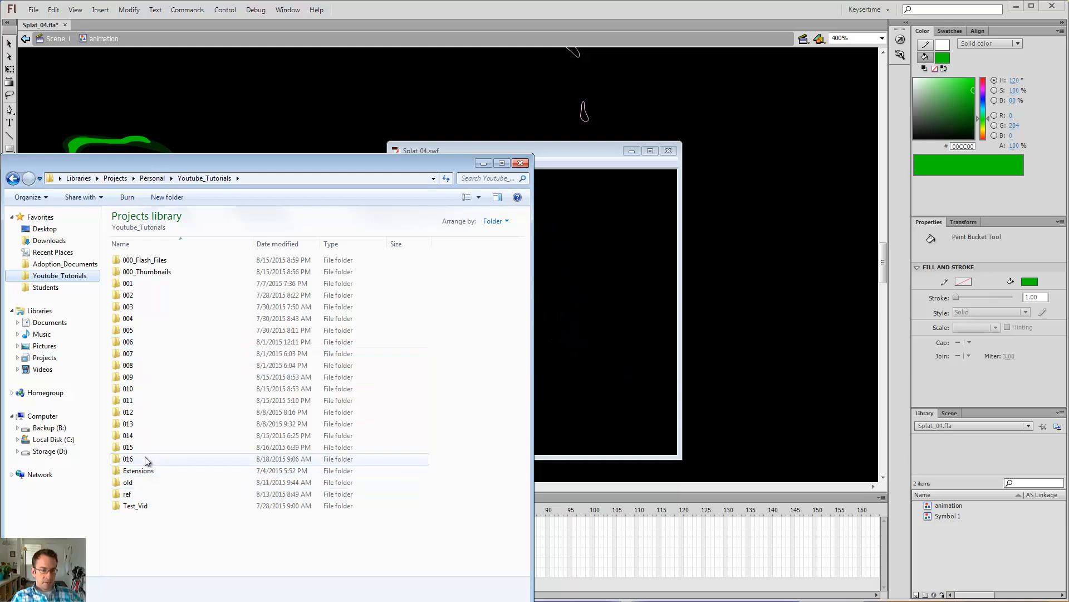
double_click(145, 459)
double_click(144, 330)
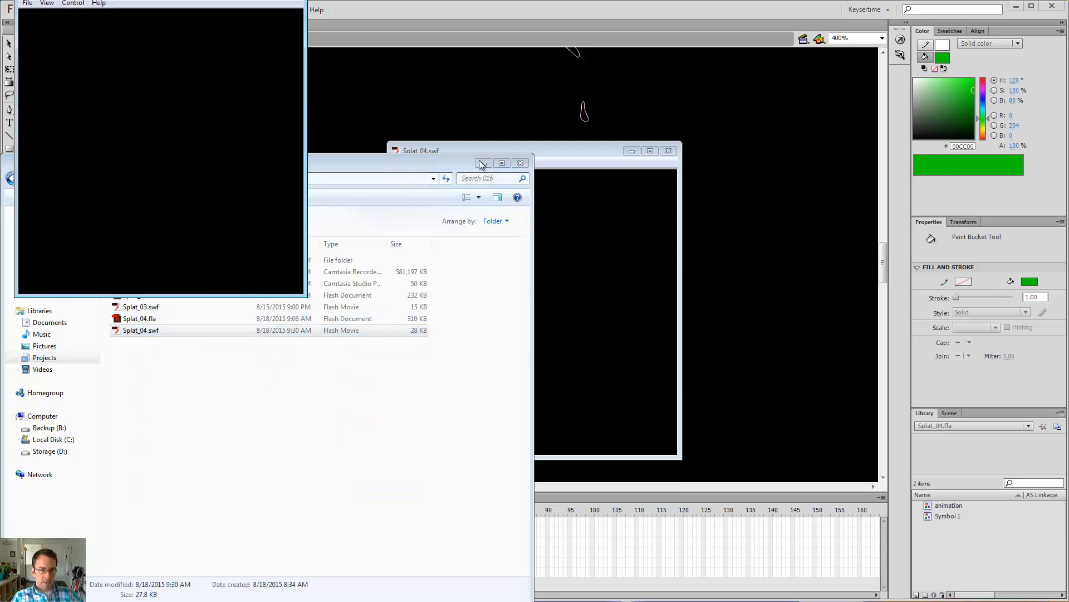
Minimize Explorer, shrink the standalone player window to check the splat at a small size, and close both preview windows
click(483, 163)
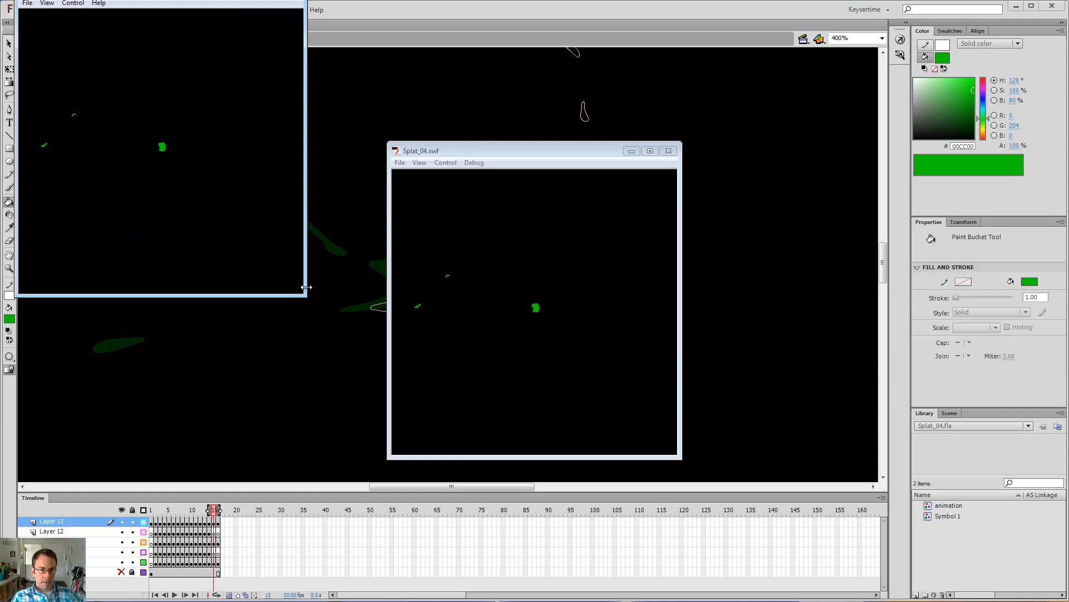
drag(303, 296, 153, 113)
drag(81, 1, 299, 215)
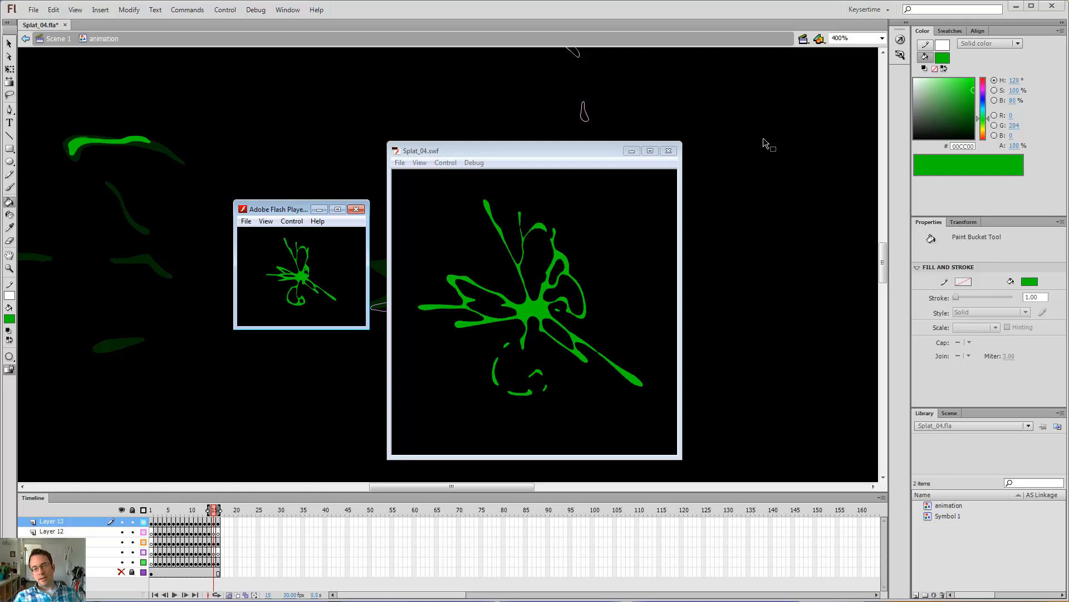
click(669, 150)
click(357, 209)
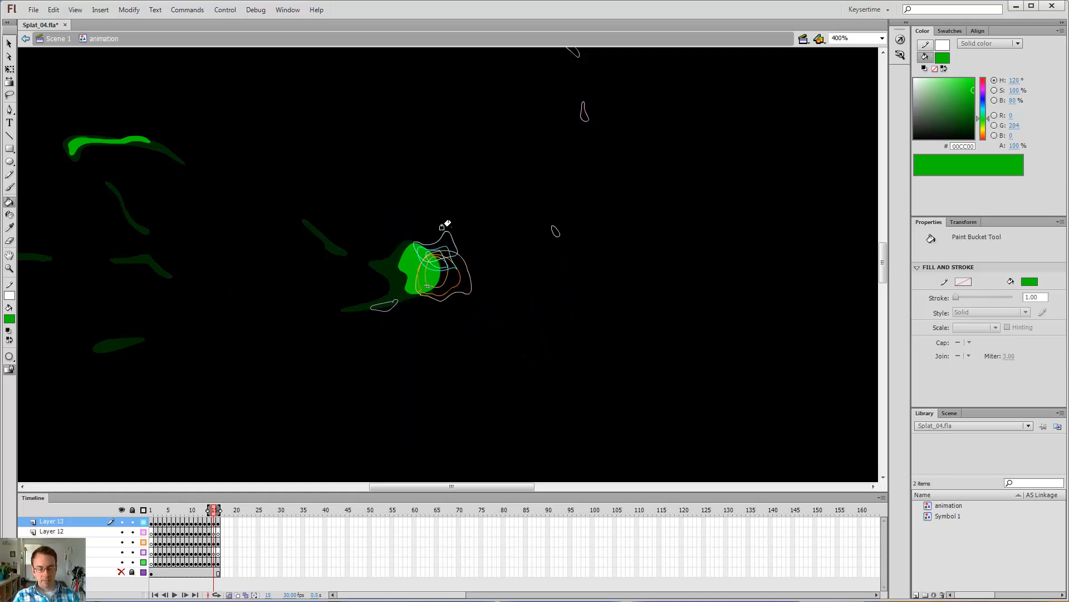
Return to Scene 1, hide Layer 1 and show Layer 2, and examine its grid of splat frames at 200%
key(ctrl+1)
key(v)
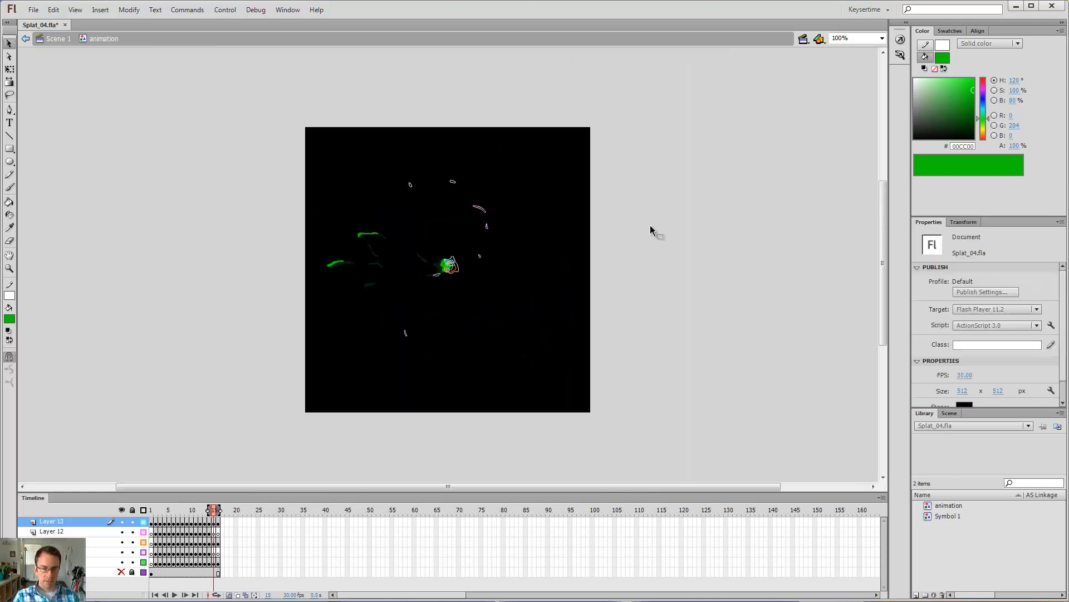
double_click(650, 225)
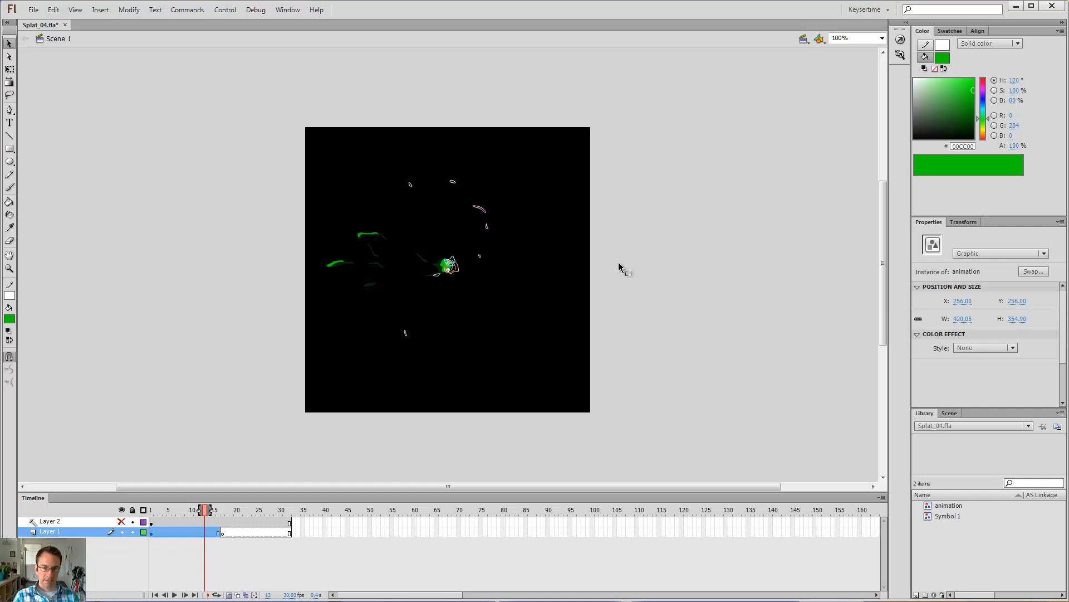
click(122, 523)
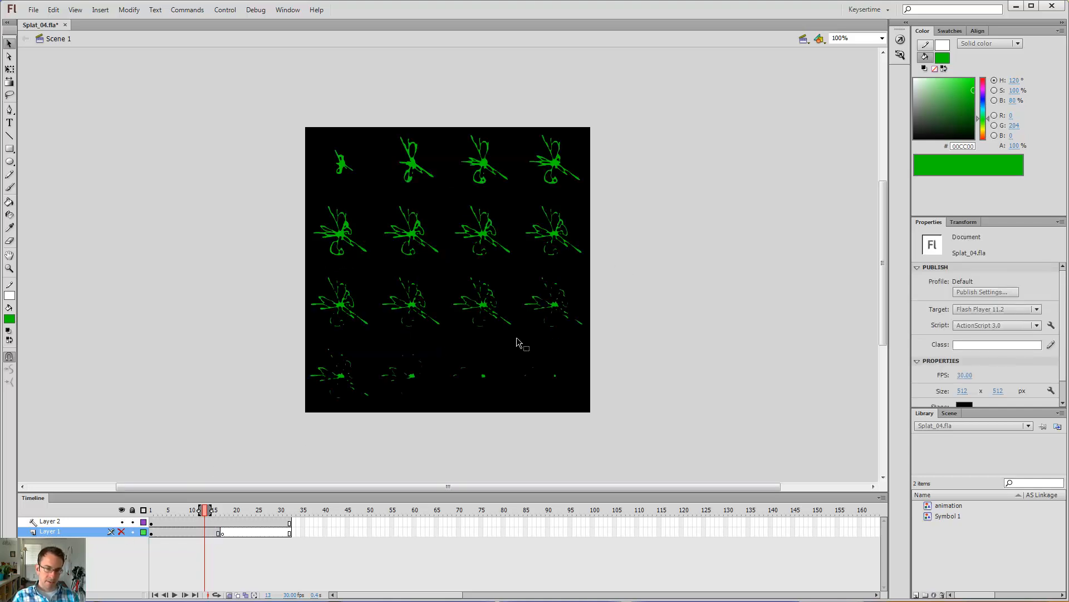
key(z)
click(499, 220)
key(F4)
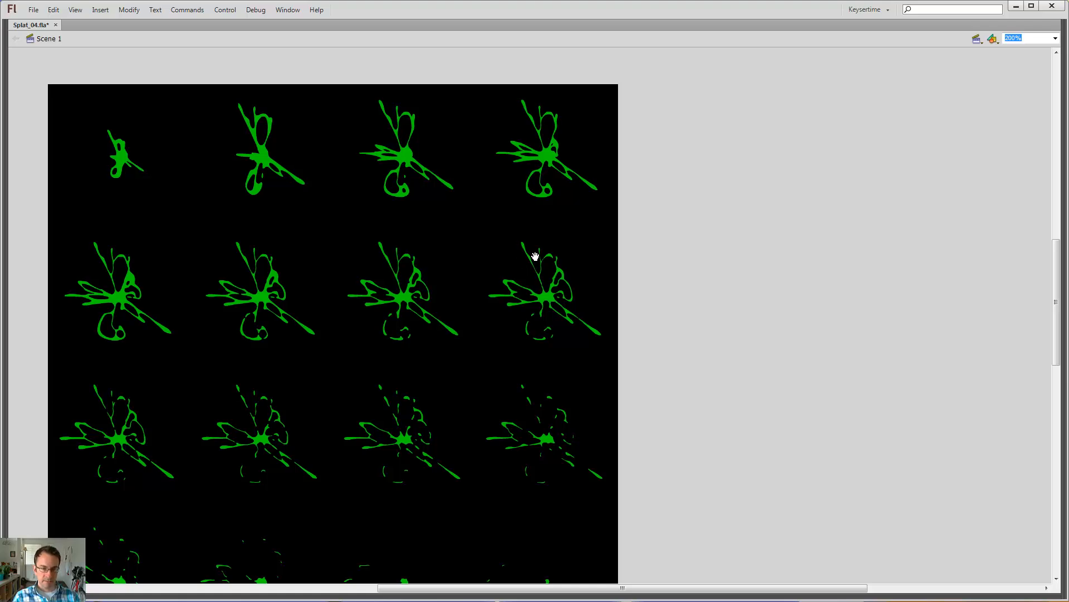
drag(534, 253, 620, 210)
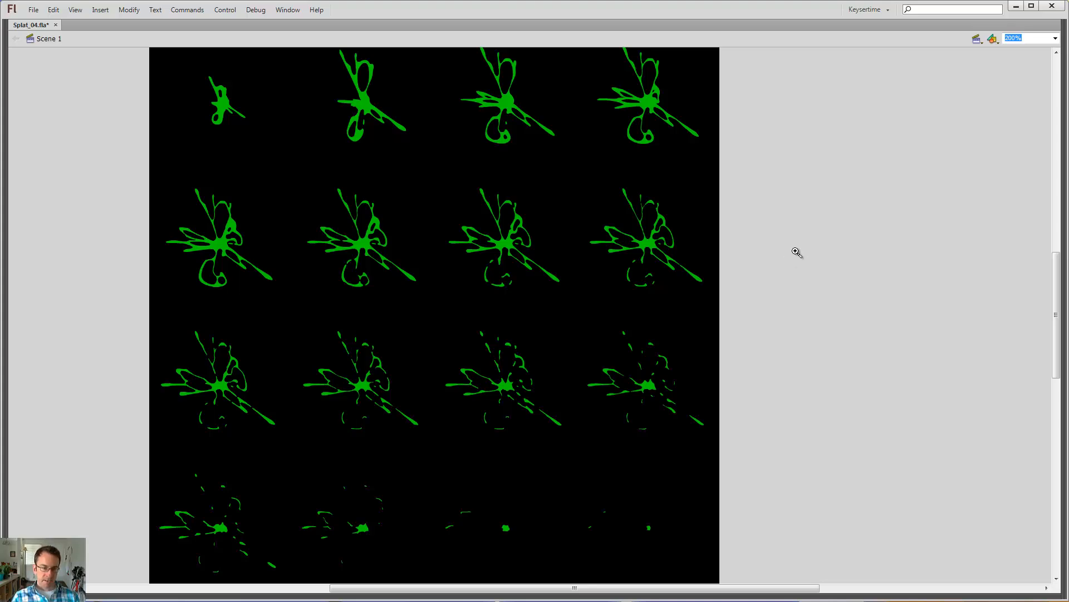
key(F4)
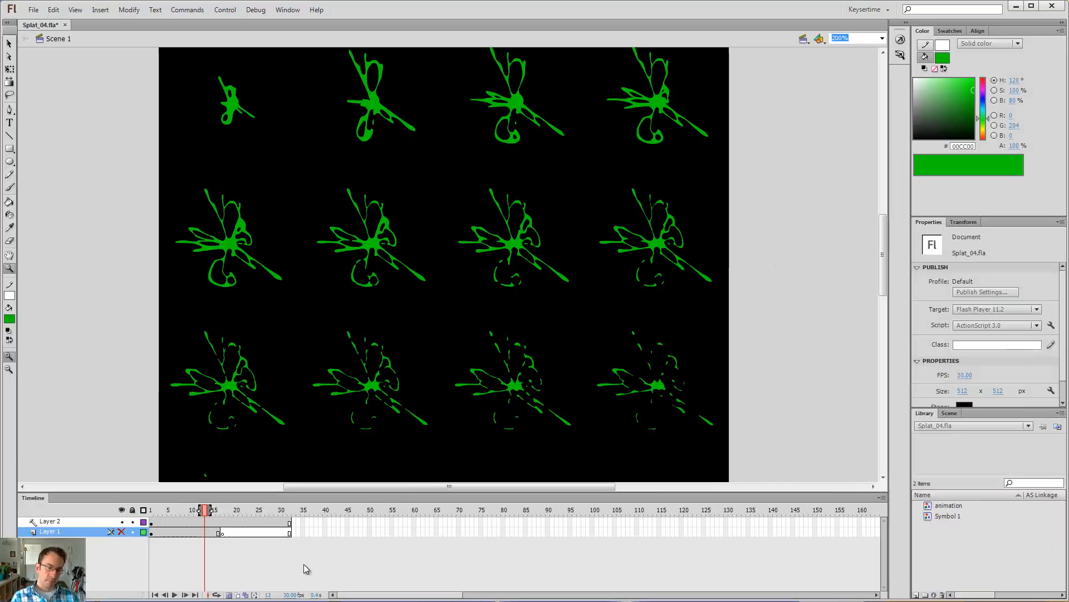
Preview the splat animation in a test movie from Scene 1, with its window moved over the frame grid
key(ctrl+Return)
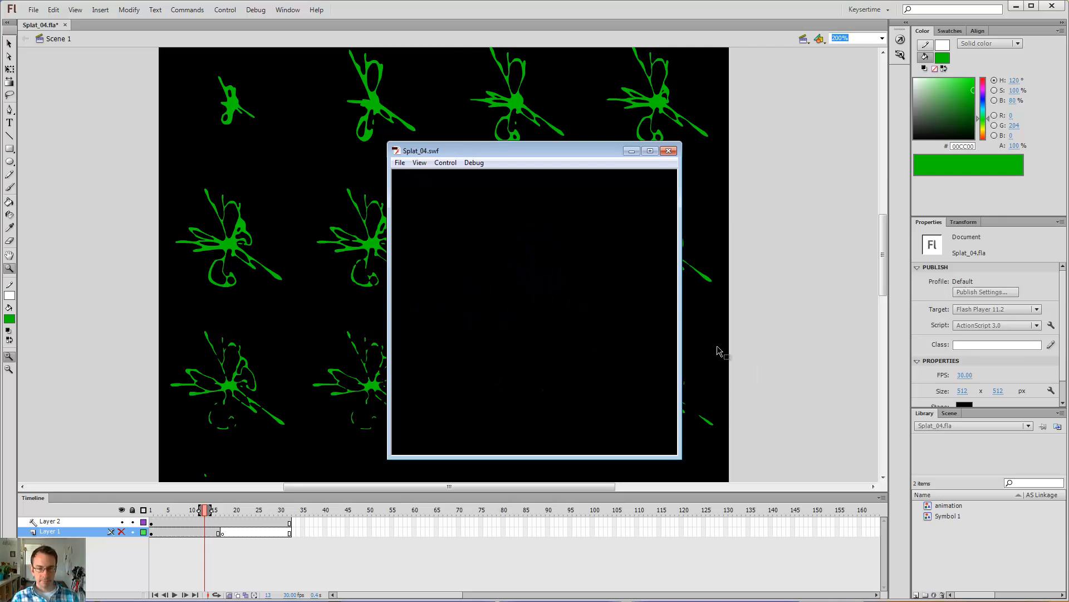
drag(559, 154, 479, 119)
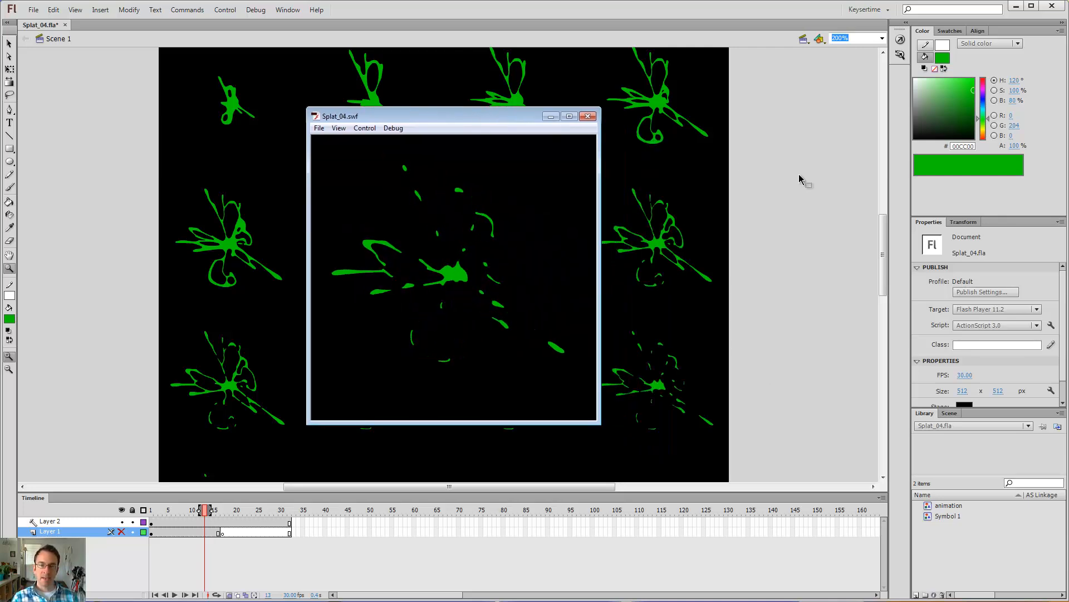